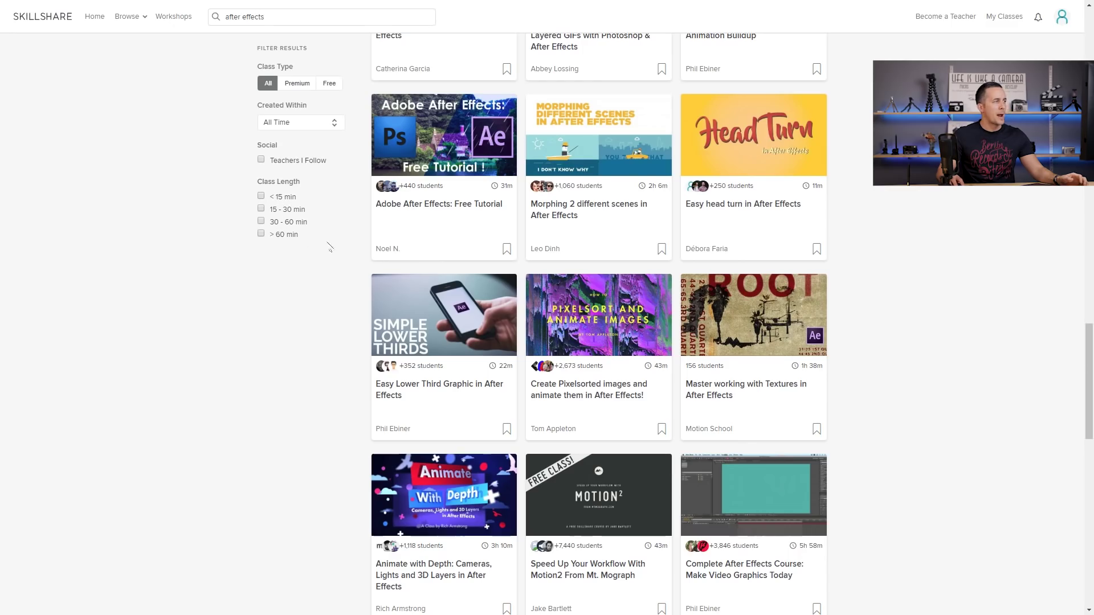
# Look through the After Effects class results and search Skillshare for the Cooking skill instead.
pyautogui.scroll(-8, 434, 205)
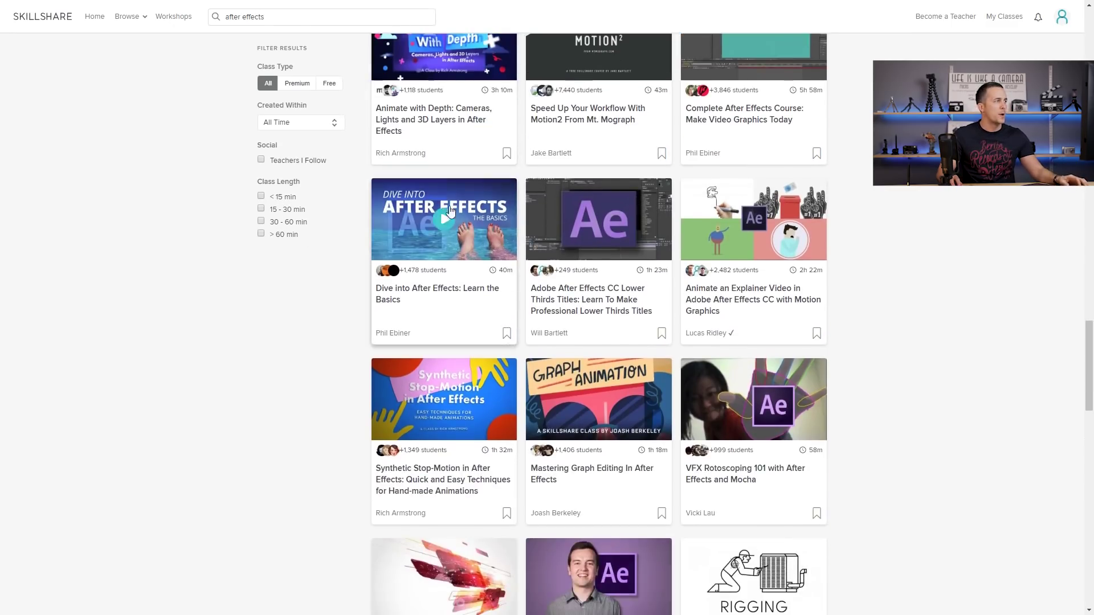
pyautogui.scroll(-8, 435, 205)
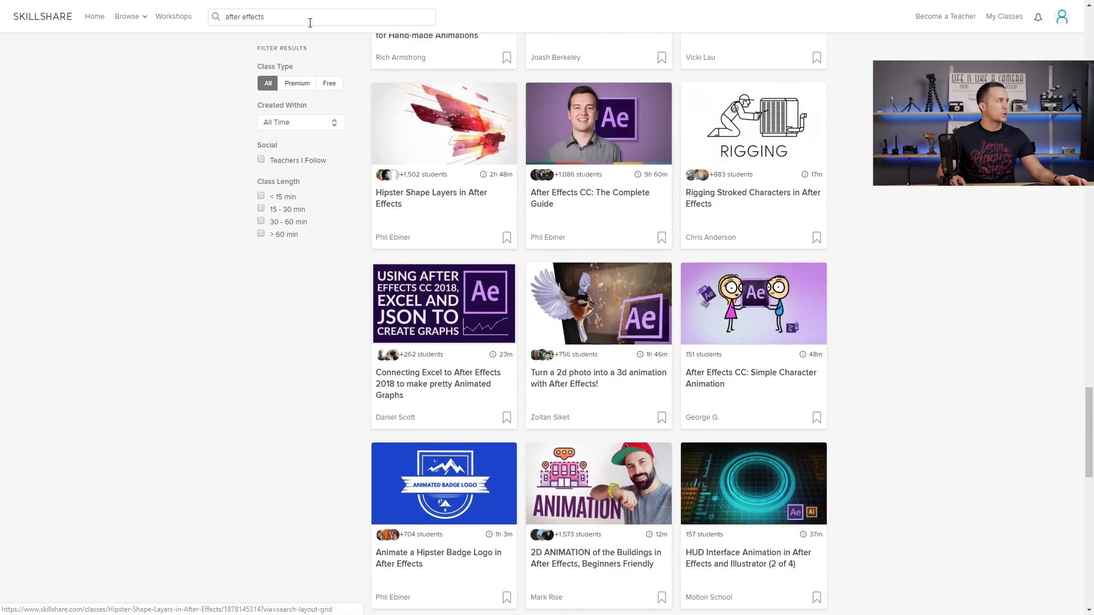
pyautogui.tripleClick(313, 22)
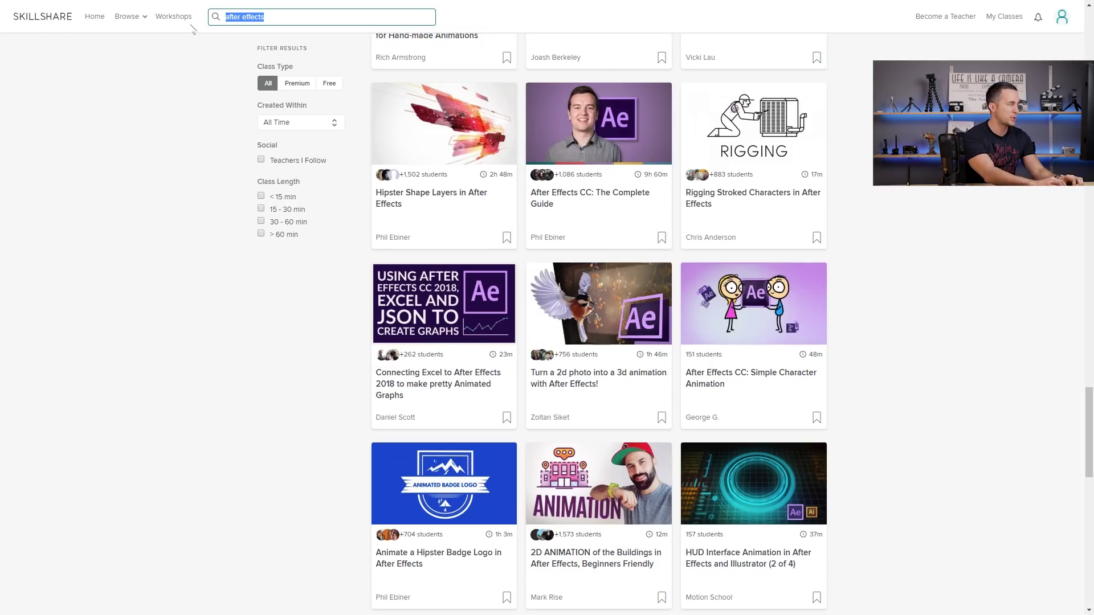
pyautogui.write('cooking')
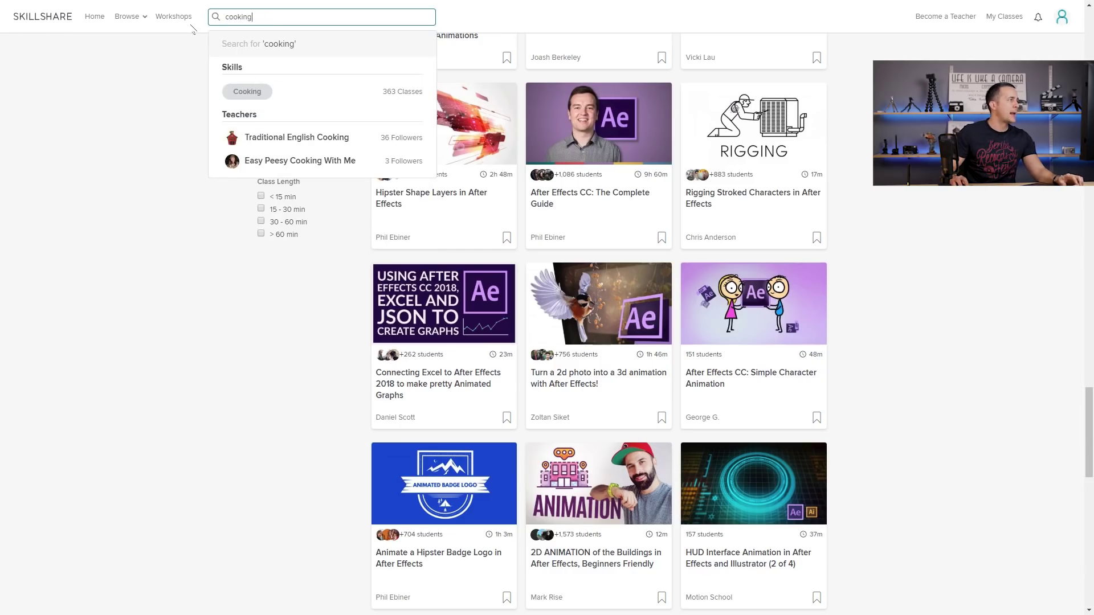
pyautogui.click(246, 91)
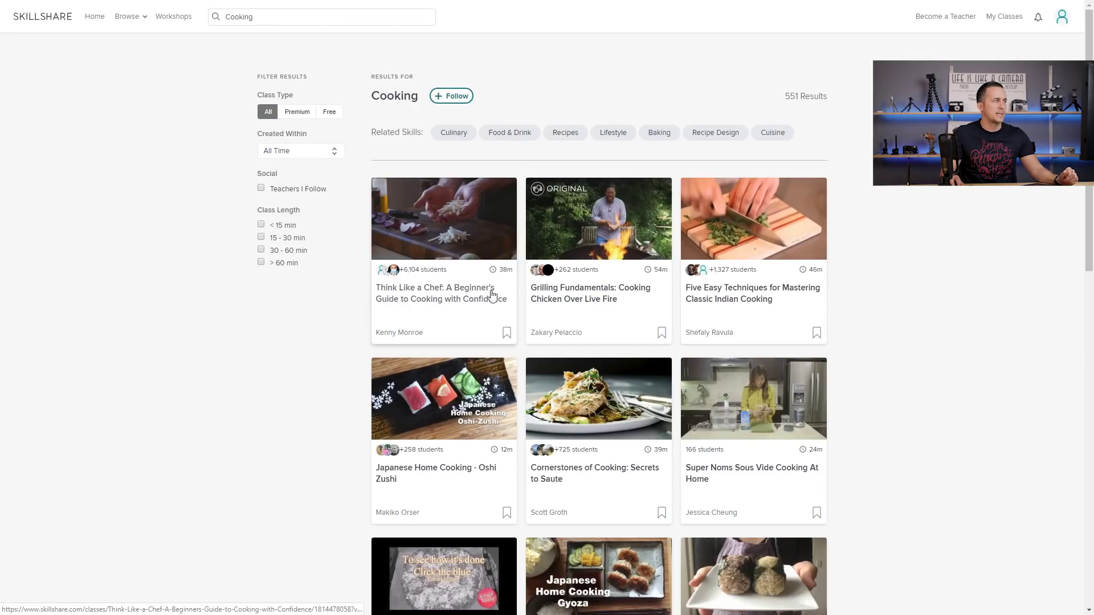
# Browse the Cooking class results to examine the range of classes offered.
pyautogui.scroll(-5, 513, 273)
pyautogui.scroll(-3, 570, 242)
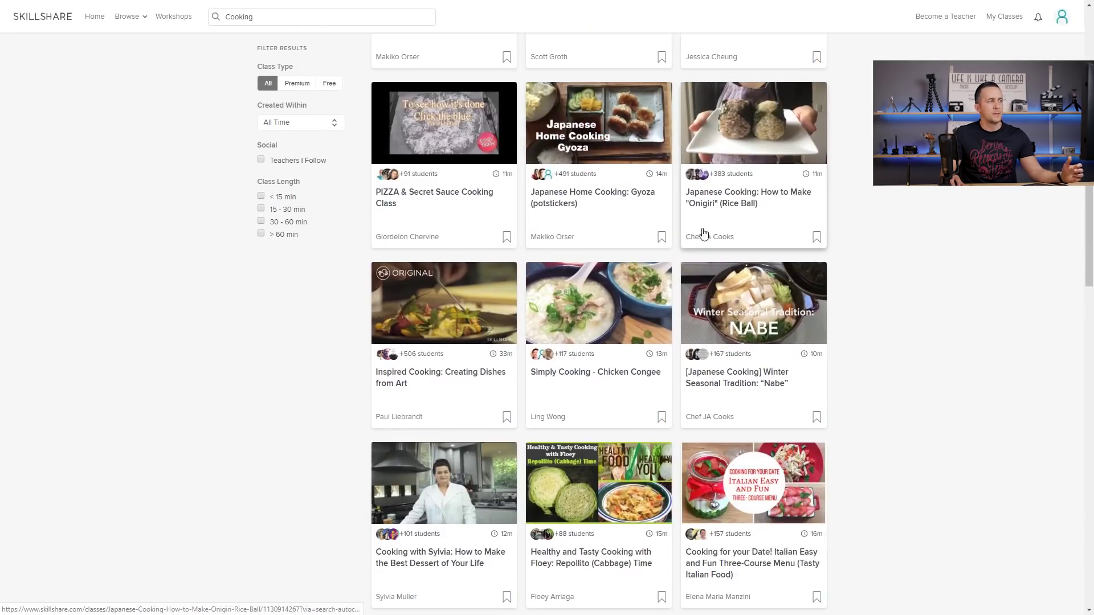
pyautogui.scroll(-10, 607, 230)
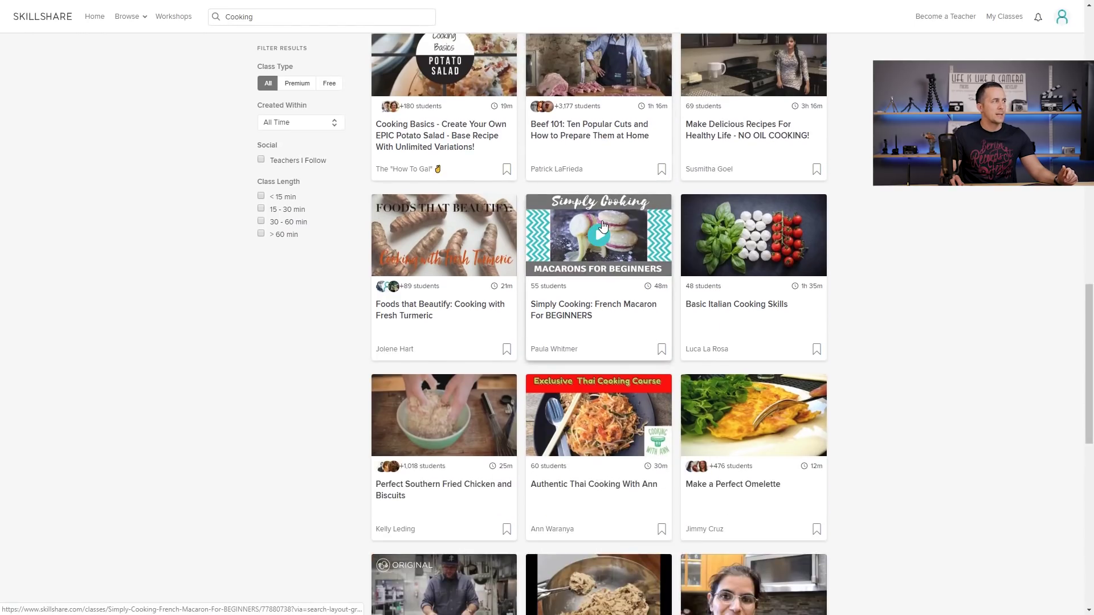
pyautogui.scroll(5, 603, 225)
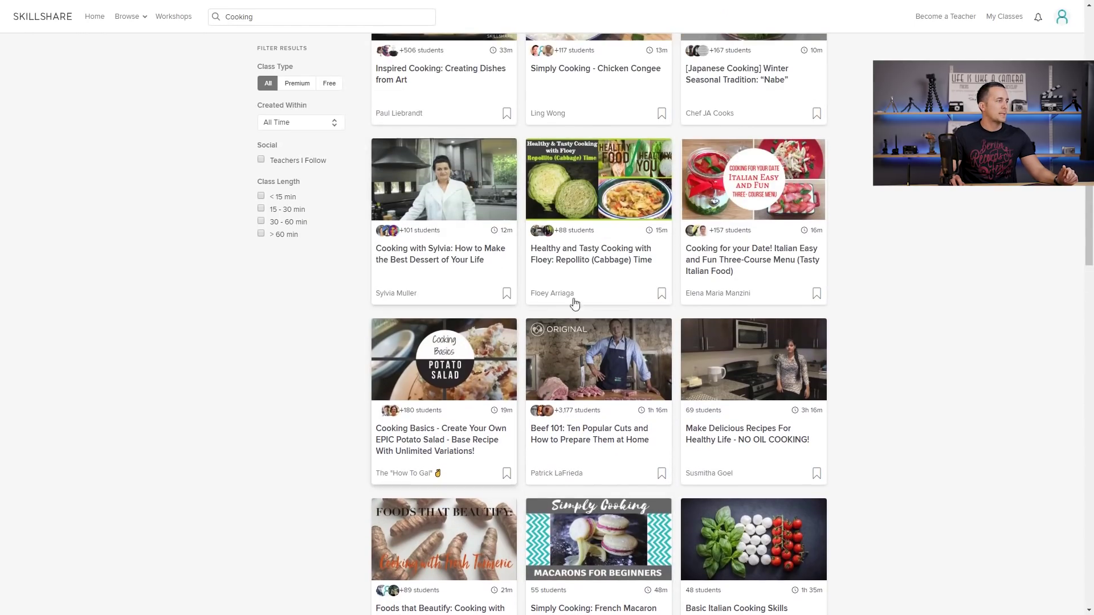
pyautogui.scroll(3, 485, 228)
pyautogui.scroll(-8, 465, 206)
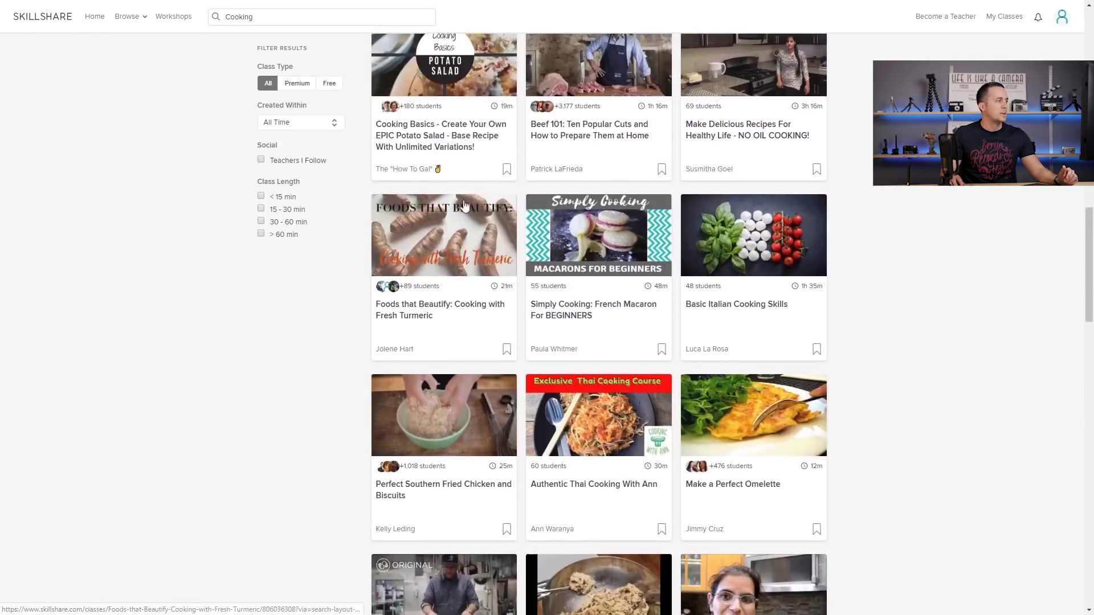
pyautogui.scroll(-10, 464, 205)
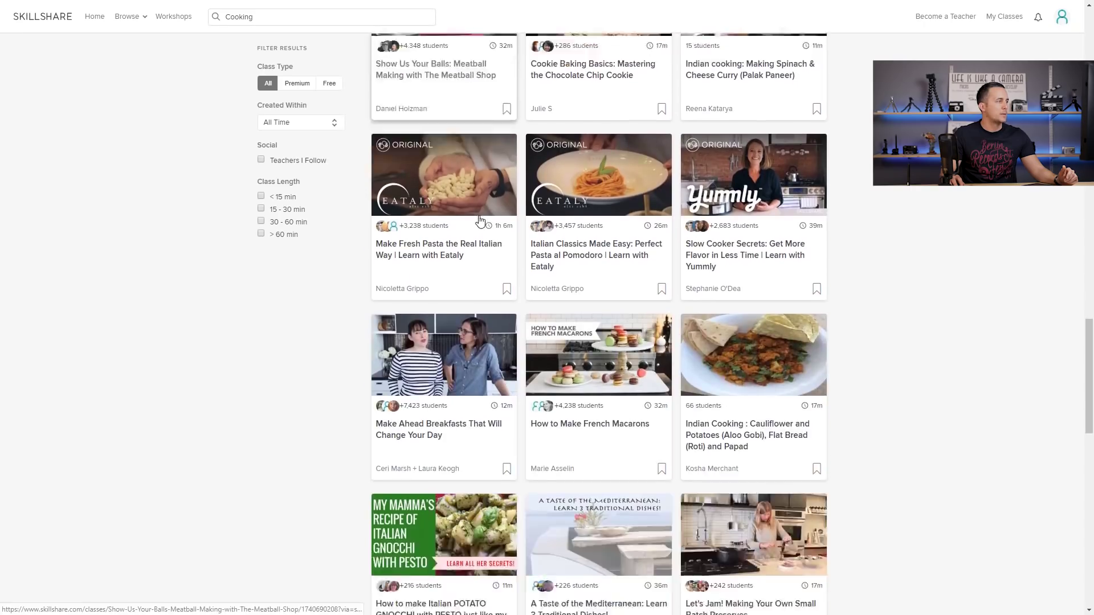
pyautogui.scroll(-3, 481, 220)
pyautogui.scroll(-3, 542, 245)
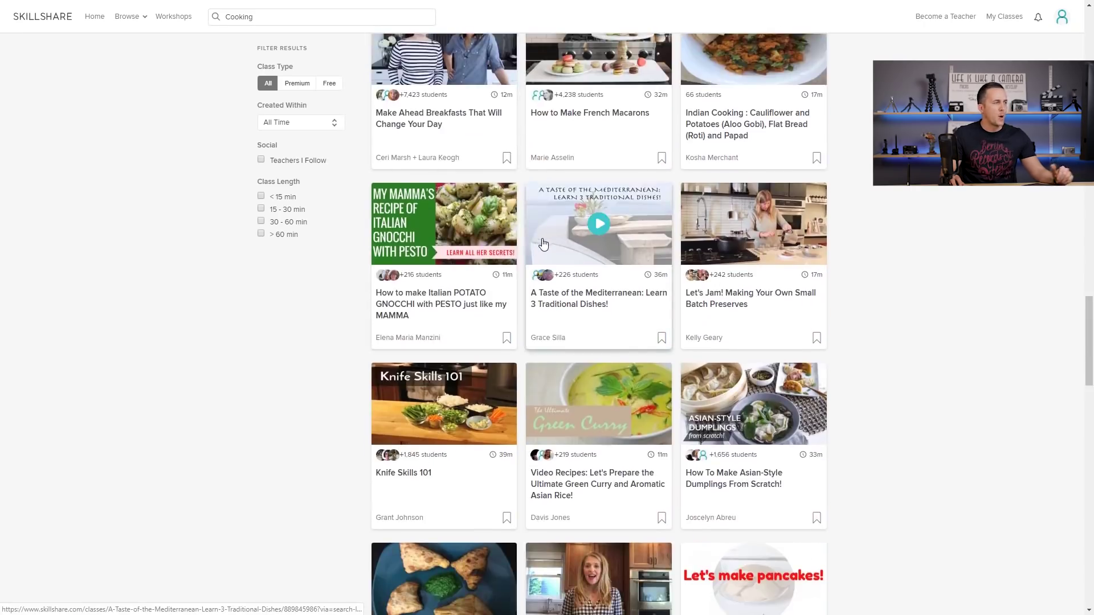
pyautogui.scroll(-5, 544, 244)
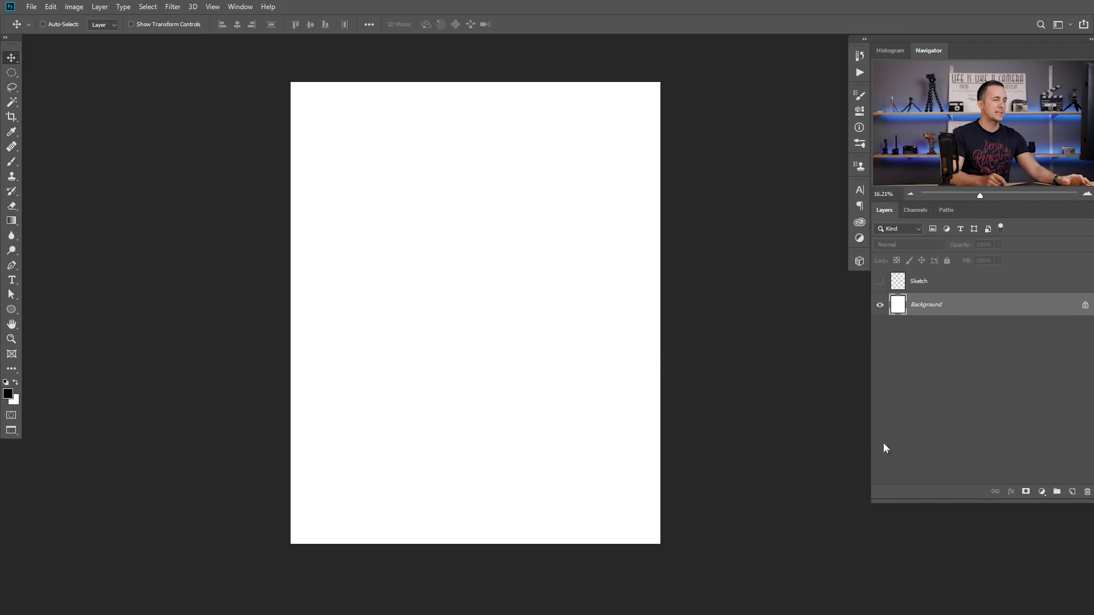
# Add a new layer above the background and set up a Hard Round brush at 20 px and 96% hardness.
pyautogui.click(1071, 492)
pyautogui.press('b')
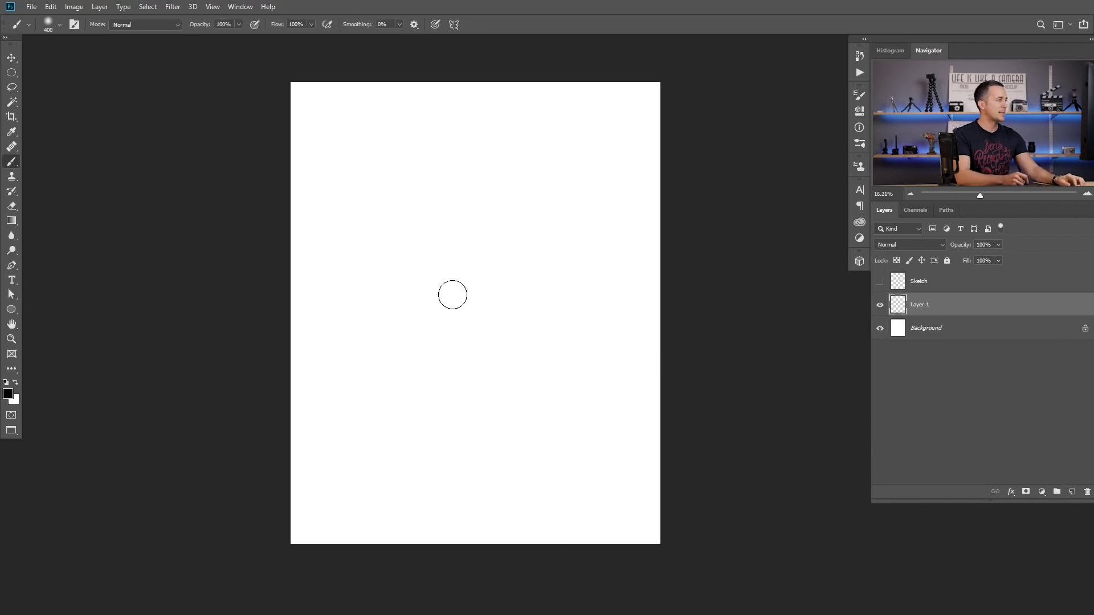
pyautogui.press('[')
pyautogui.press('[')
pyautogui.press('[')
pyautogui.press('[')
pyautogui.press('[')
pyautogui.press('[')
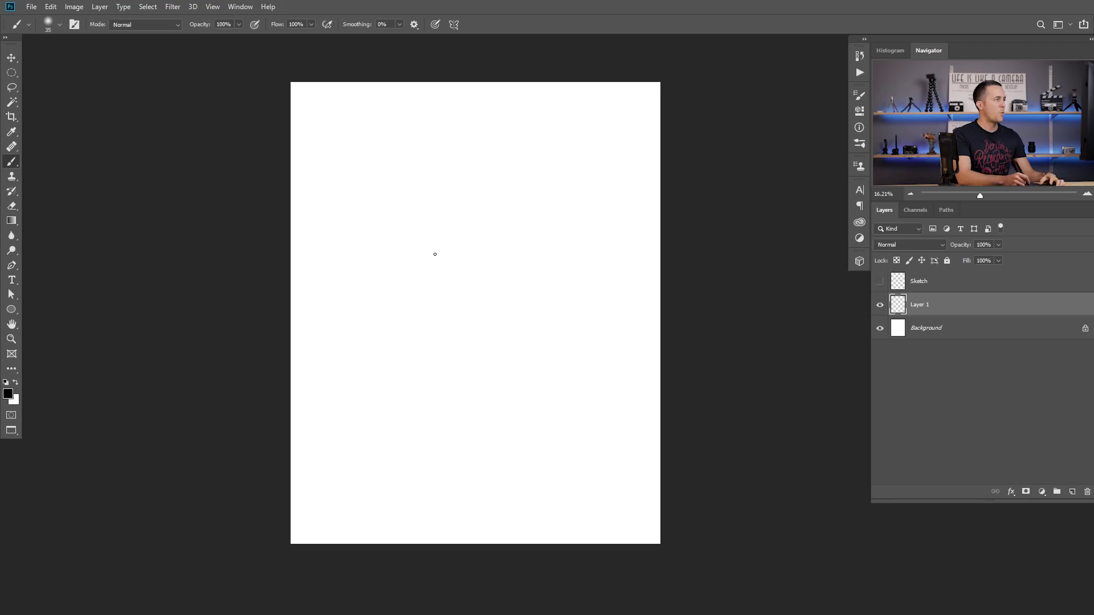
pyautogui.rightClick(447, 253)
pyautogui.click(573, 235)
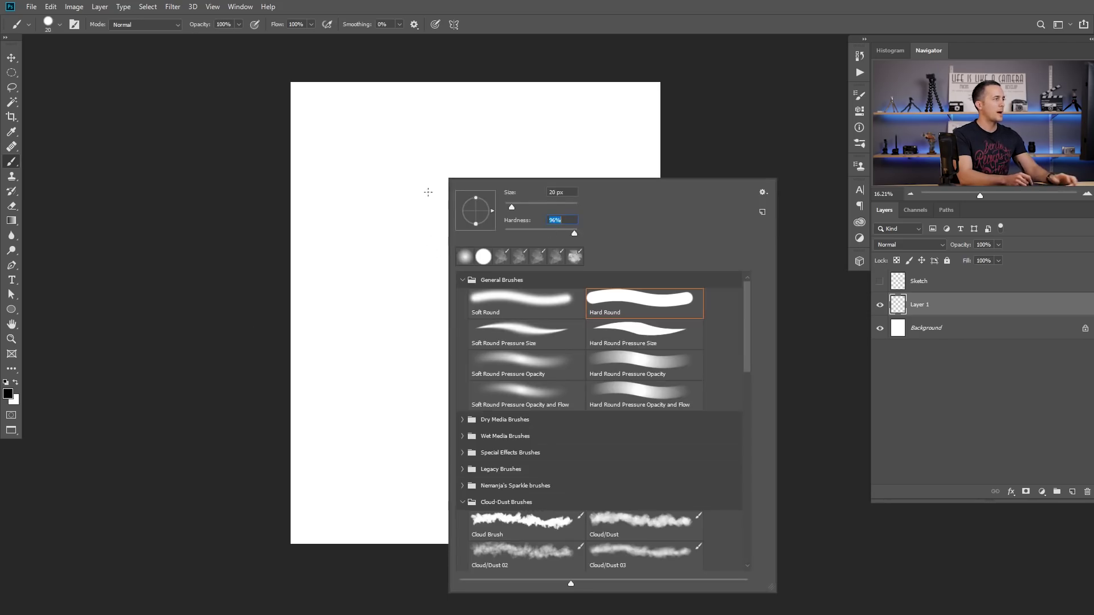
# Undo the test stroke, reduce the brush size, and sketch the rocket's pointed body with a two-tier nozzle below it.
pyautogui.moveTo(431, 176); pyautogui.dragTo(479, 301)
pyautogui.hotkey('ctrl', 'z')
pyautogui.press('[')
pyautogui.press('[')
pyautogui.press('[')
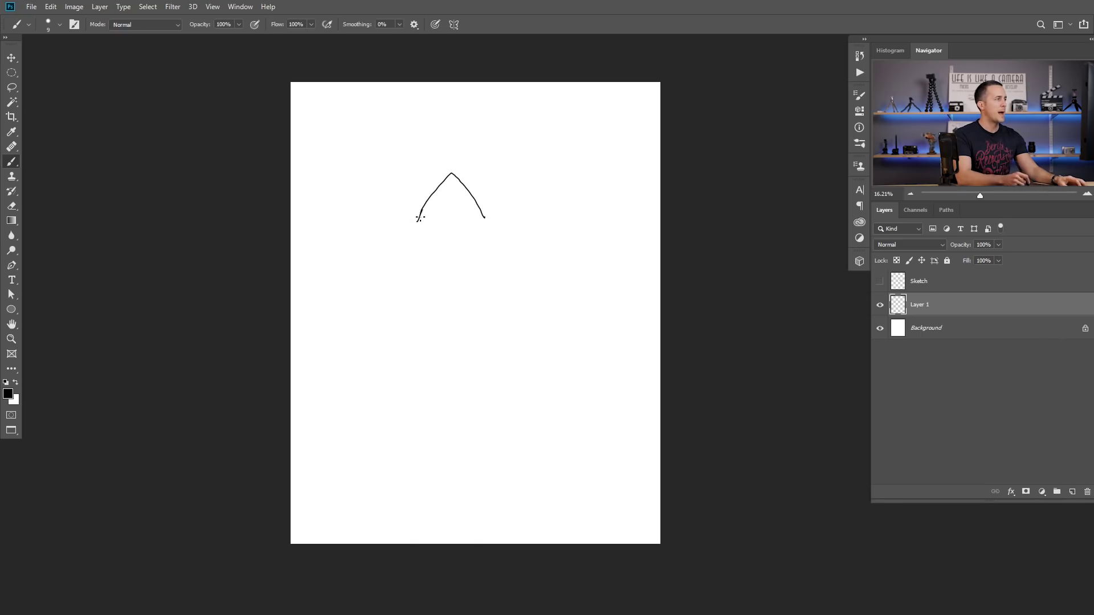
pyautogui.moveTo(483, 362)
pyautogui.mouseDown()
pyautogui.moveTo(412, 236)
pyautogui.moveTo(409, 305)
pyautogui.moveTo(429, 369)
pyautogui.mouseUp()
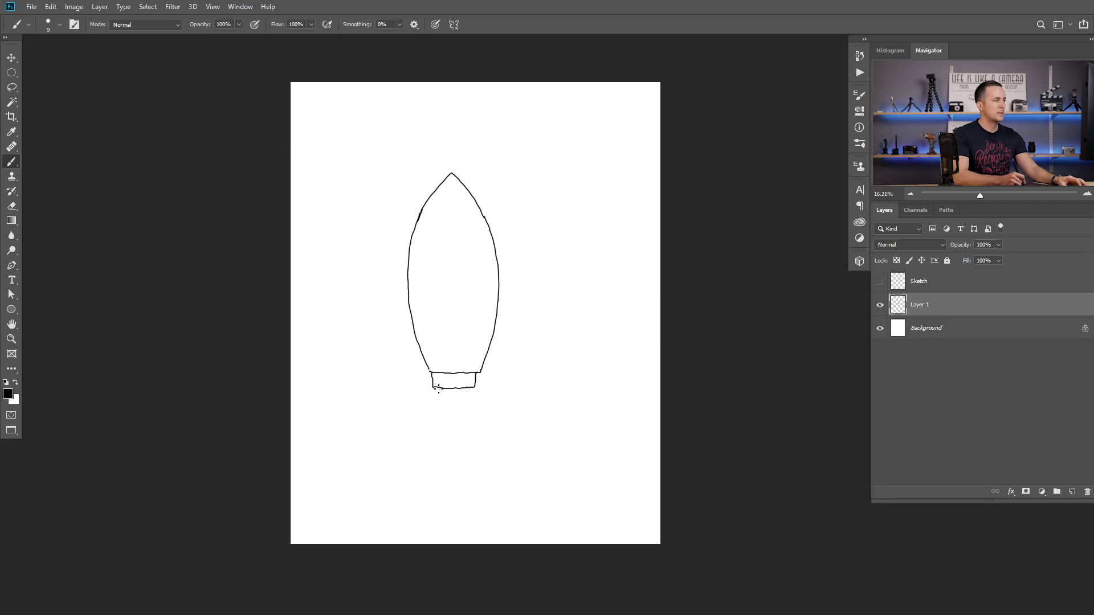
pyautogui.moveTo(471, 395); pyautogui.dragTo(473, 389)
# Sketch curved side fins, a narrow central fin, a round double-ringed window and a double line across the rocket's nose.
pyautogui.moveTo(531, 382); pyautogui.dragTo(551, 421)
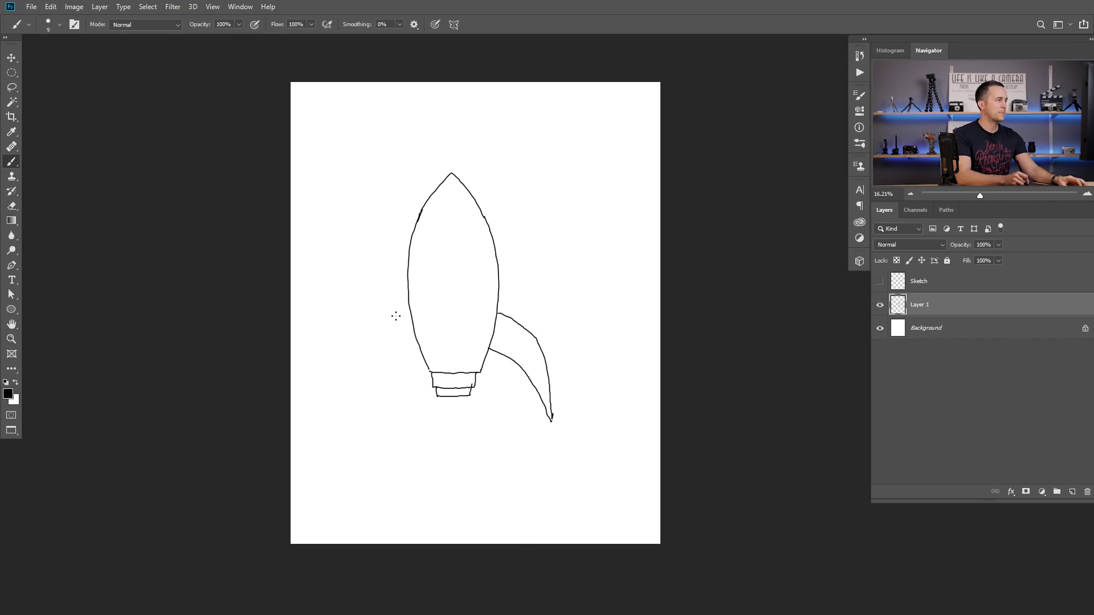
pyautogui.moveTo(407, 313)
pyautogui.mouseDown()
pyautogui.moveTo(369, 346)
pyautogui.moveTo(348, 413)
pyautogui.mouseUp()
pyautogui.moveTo(421, 343)
pyautogui.mouseDown()
pyautogui.moveTo(361, 387)
pyautogui.moveTo(349, 420)
pyautogui.mouseUp()
pyautogui.moveTo(450, 315)
pyautogui.mouseDown()
pyautogui.moveTo(455, 391)
pyautogui.moveTo(461, 312)
pyautogui.mouseUp()
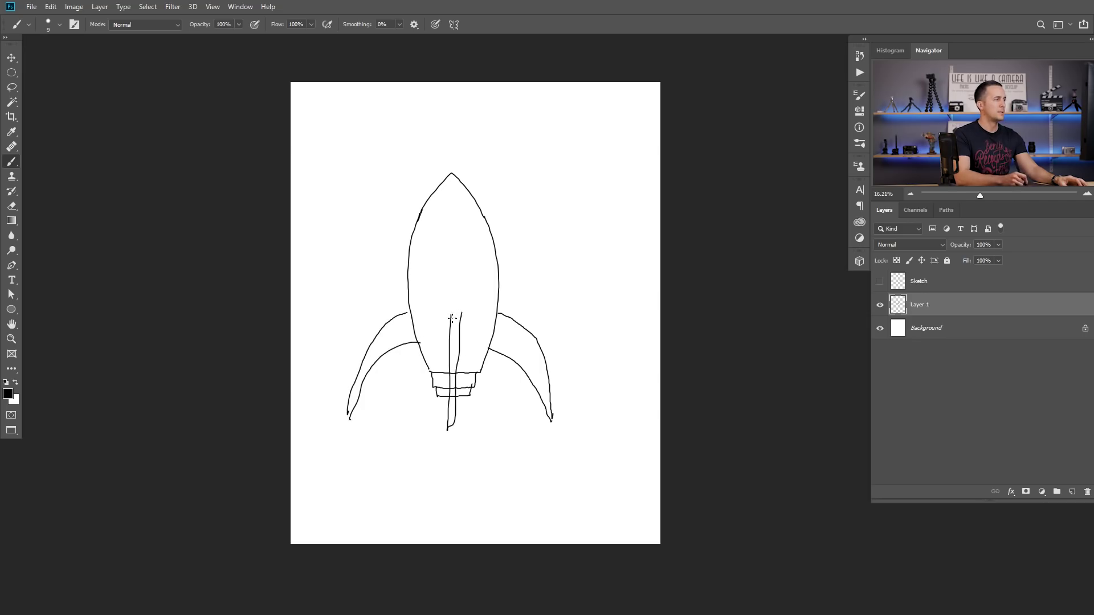
pyautogui.moveTo(464, 232)
pyautogui.mouseDown()
pyautogui.moveTo(439, 233)
pyautogui.moveTo(450, 261)
pyautogui.moveTo(491, 215)
pyautogui.mouseUp()
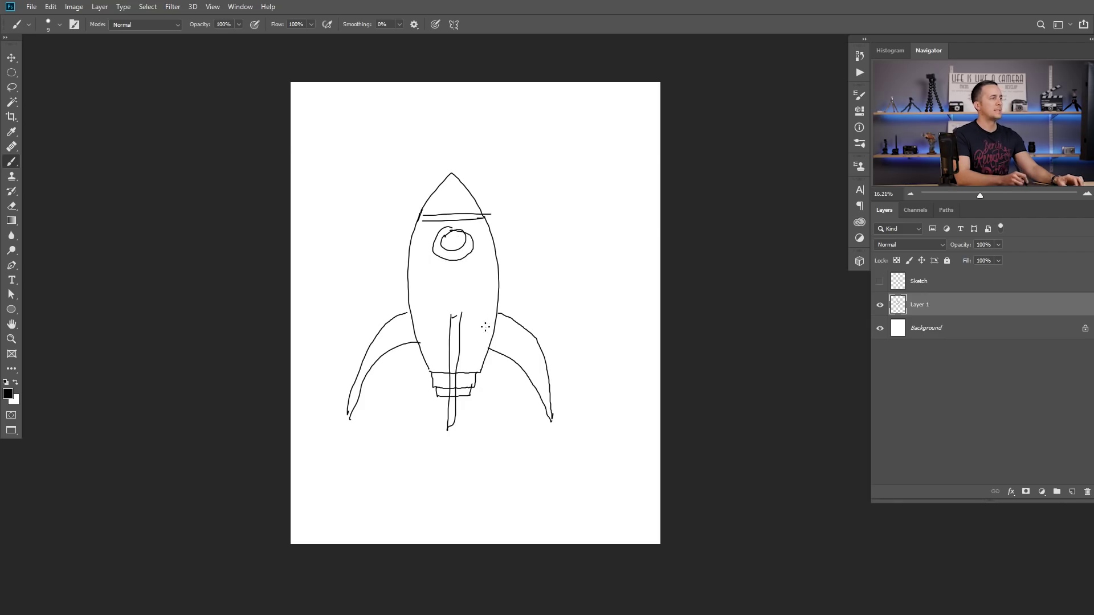
# Delete the practice drawing's layer, then show and select the prepared Sketch layer.
pyautogui.moveTo(899, 307); pyautogui.dragTo(1087, 493)
pyautogui.click(880, 281)
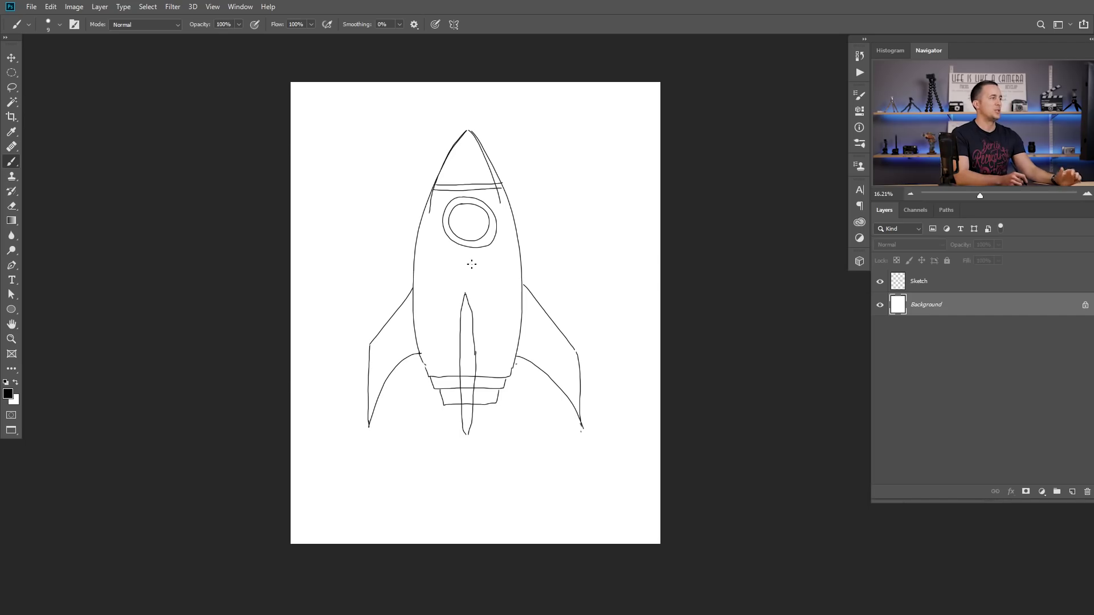
pyautogui.press('v')
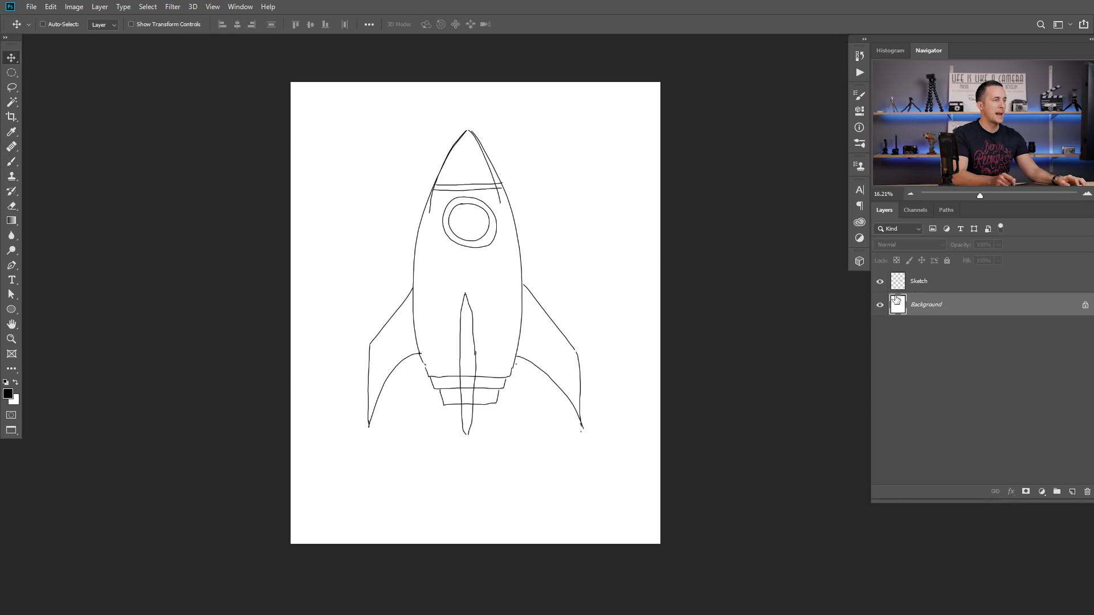
pyautogui.click(931, 285)
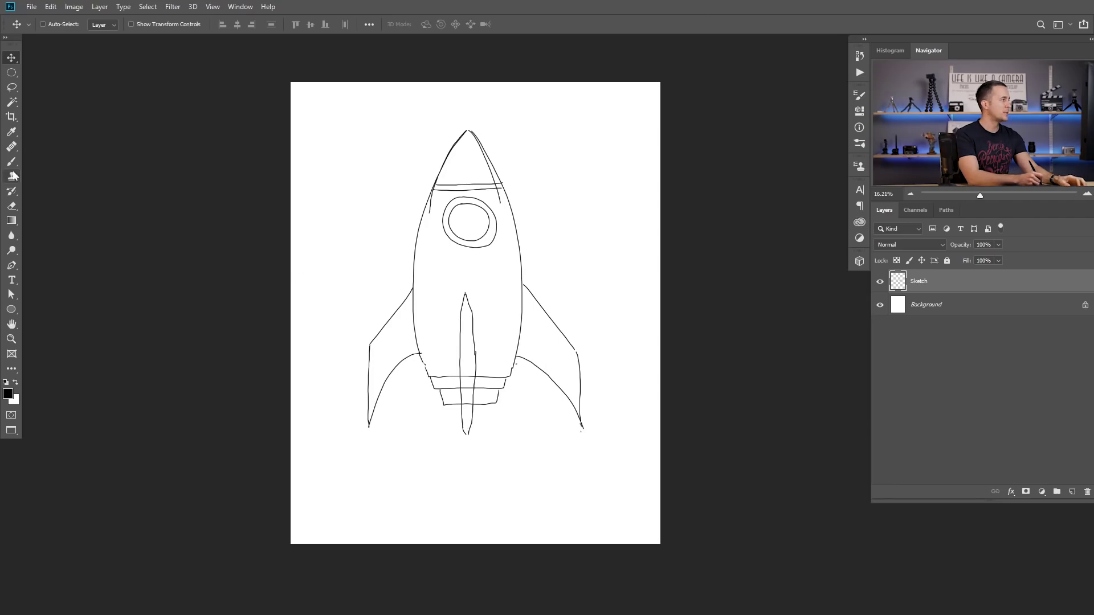
# Start a Pen tool path at the rocket's tip, curve it down the body's right side, and remove the base anchor's outgoing handle.
pyautogui.click(12, 266)
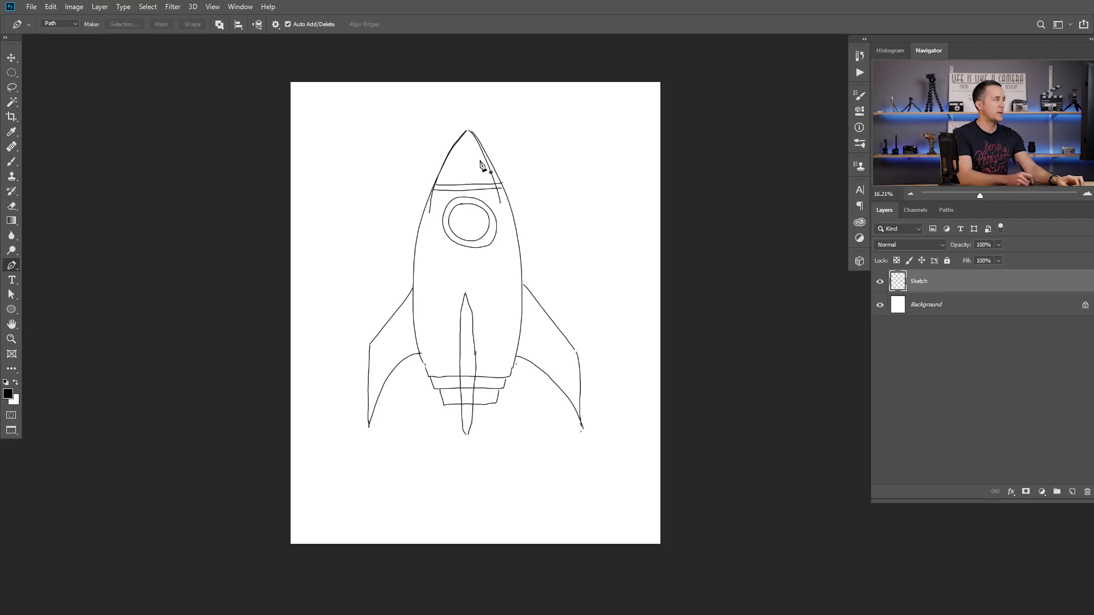
pyautogui.scroll(3, 473, 134)
pyautogui.scroll(2, 476, 129)
pyautogui.click(469, 124)
pyautogui.scroll(-5, 518, 147)
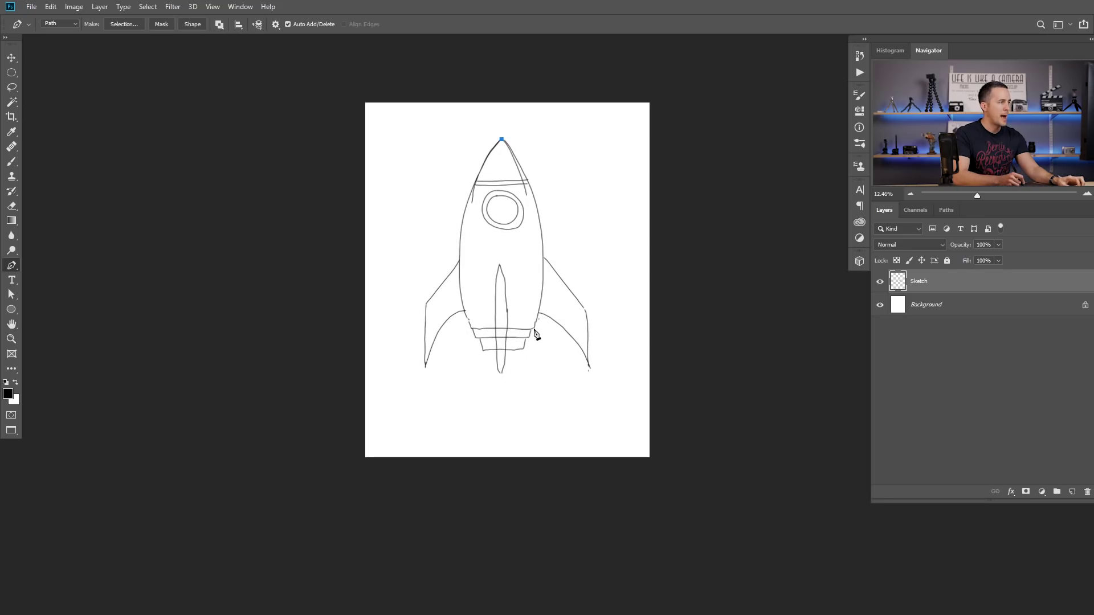
pyautogui.scroll(3, 536, 335)
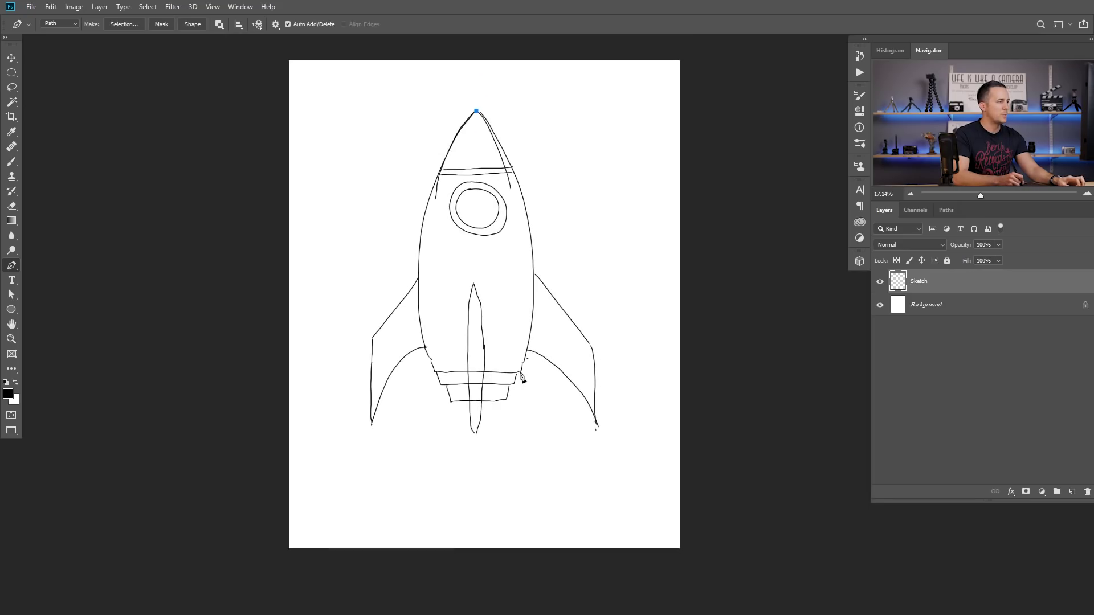
pyautogui.moveTo(519, 371); pyautogui.dragTo(473, 539)
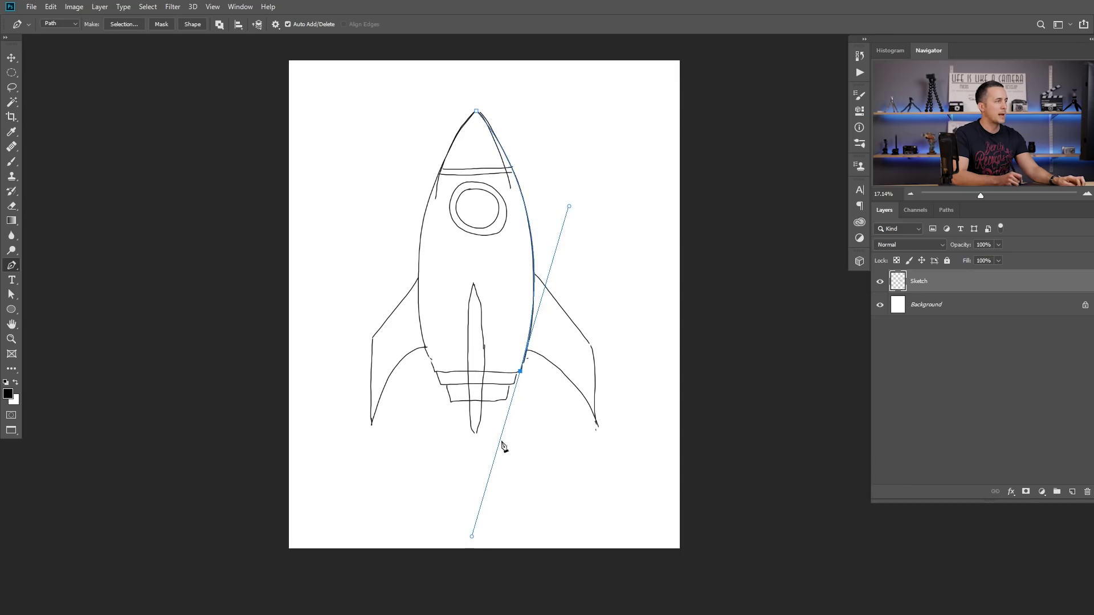
pyautogui.keyDown('alt'); pyautogui.click(520, 372); pyautogui.keyUp('alt')
# Finish the body path with a straight horizontal base and a curved left side closing at the tip, and convert it to a selection.
pyautogui.moveTo(462, 375); pyautogui.dragTo(481, 380)
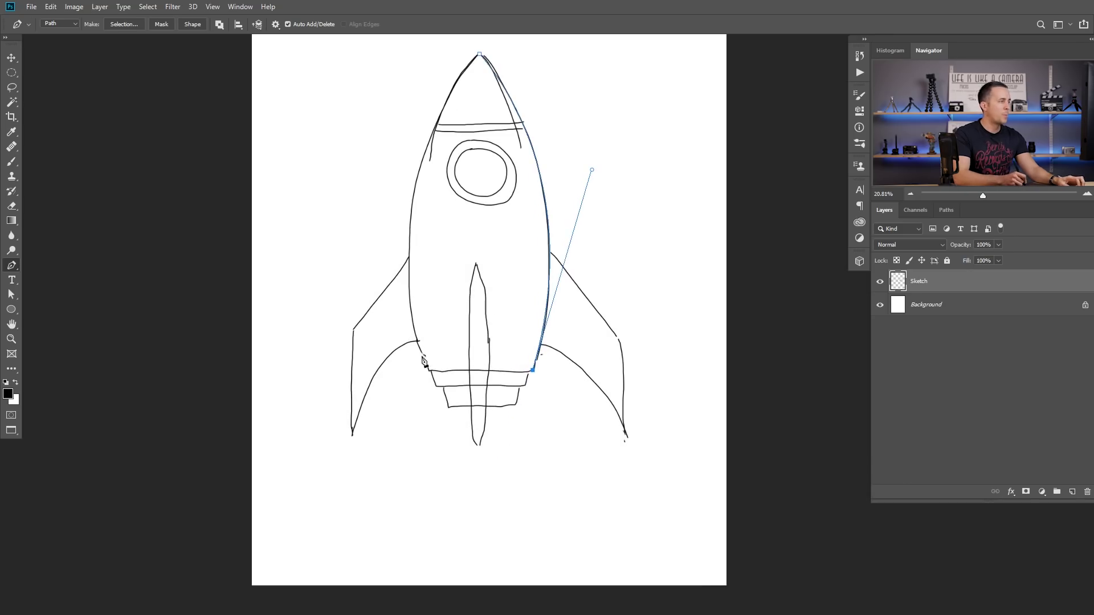
pyautogui.click(429, 371)
pyautogui.hotkey('ctrl', 'z')
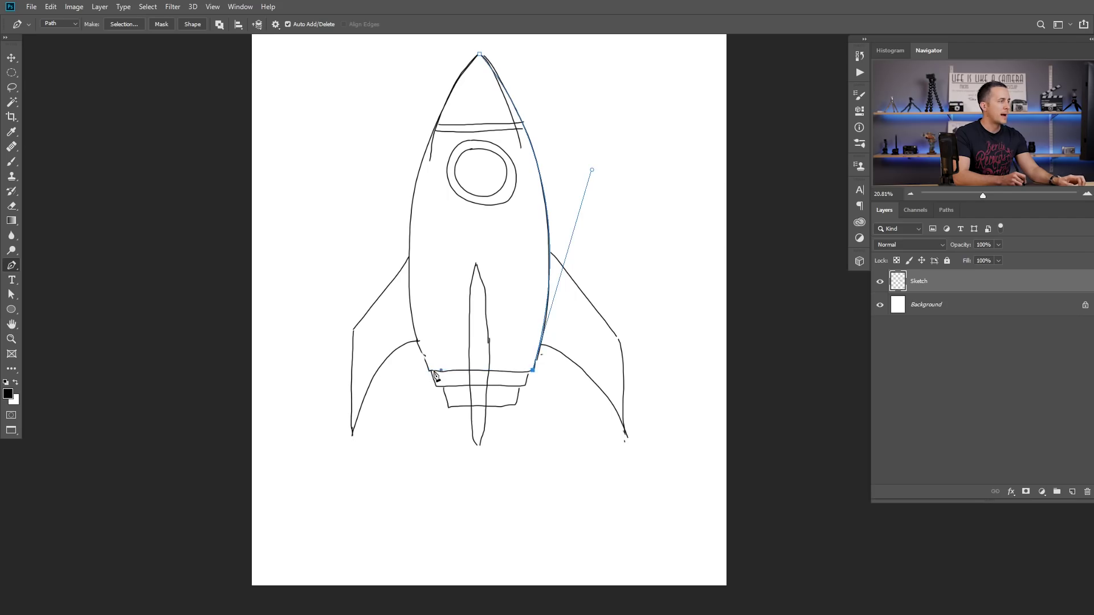
pyautogui.keyDown('shift'); pyautogui.click(429, 371); pyautogui.keyUp('shift')
pyautogui.moveTo(442, 344); pyautogui.dragTo(436, 344)
pyautogui.moveTo(474, 225); pyautogui.dragTo(448, 315)
pyautogui.moveTo(450, 162); pyautogui.dragTo(561, 59)
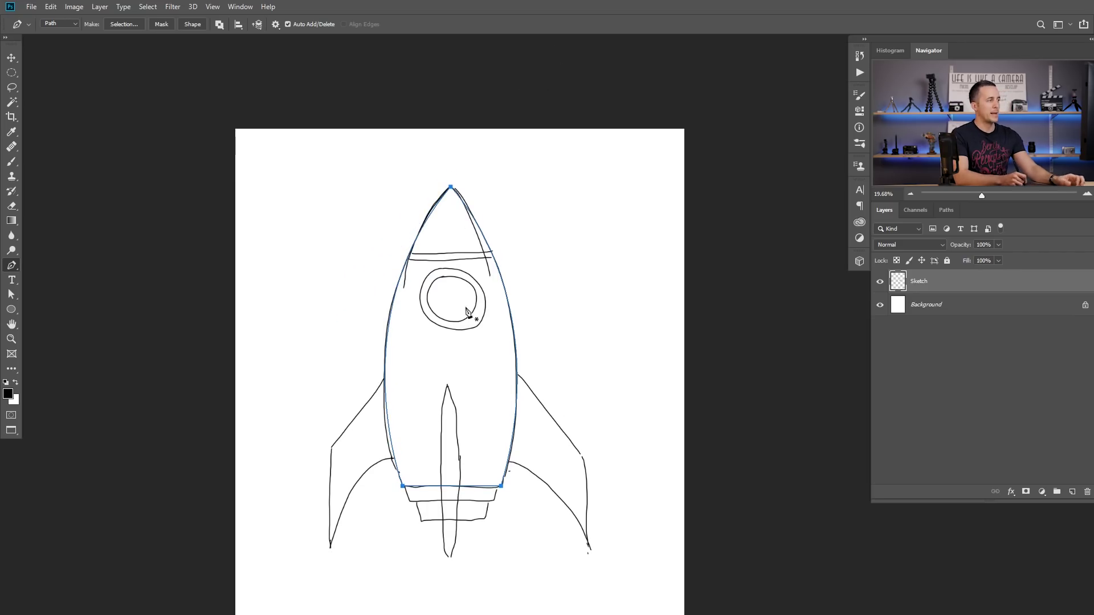
pyautogui.scroll(-2, 442, 325)
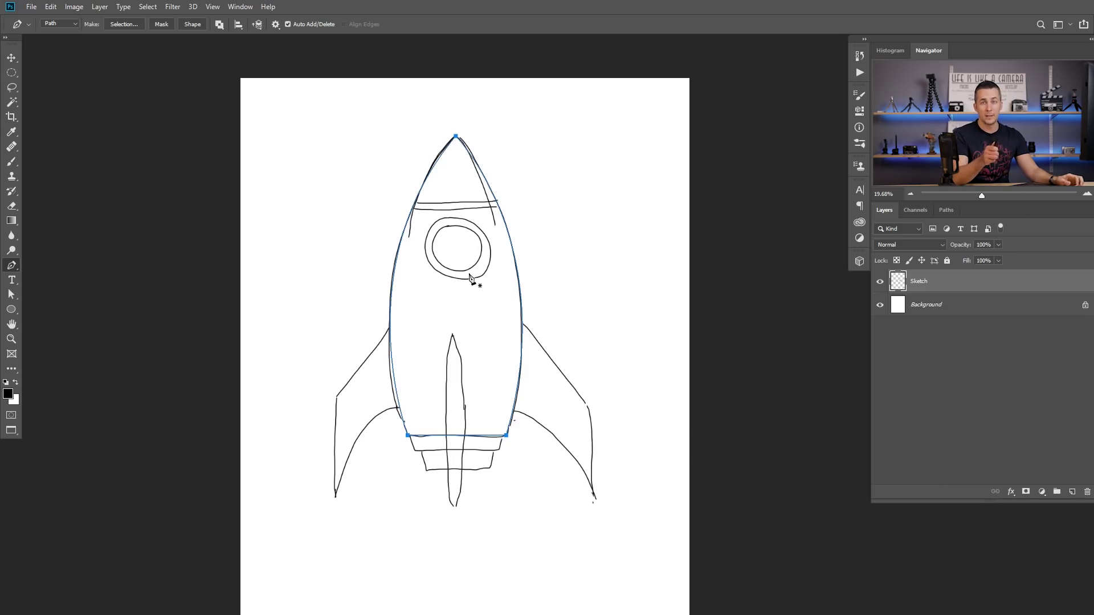
pyautogui.hotkey('ctrl', 'Return')
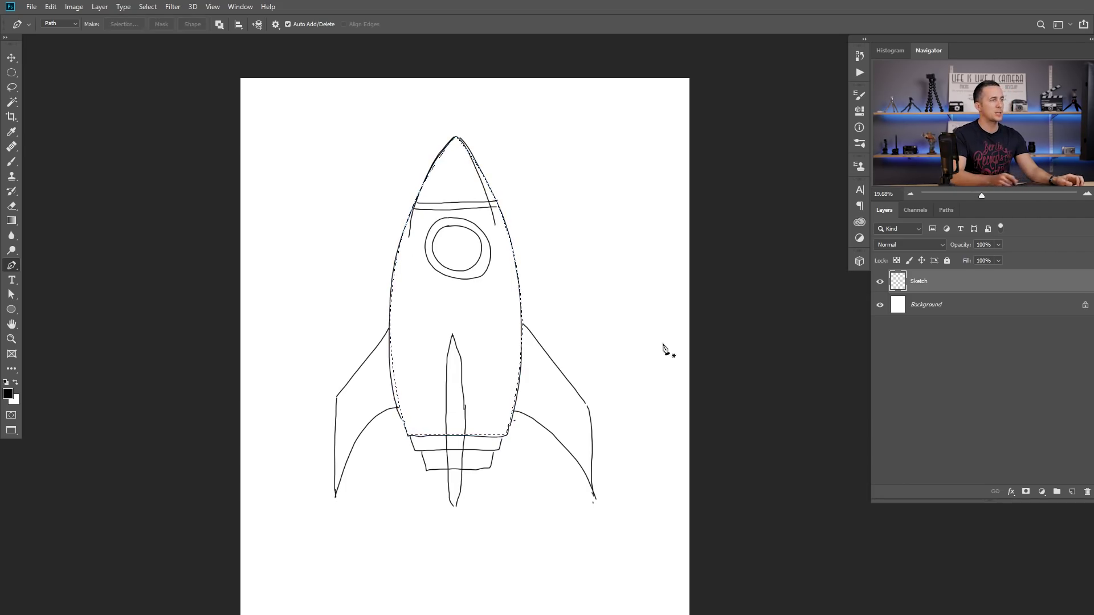
# Add a new layer above the Sketch layer and name it Body.
pyautogui.click(1073, 491)
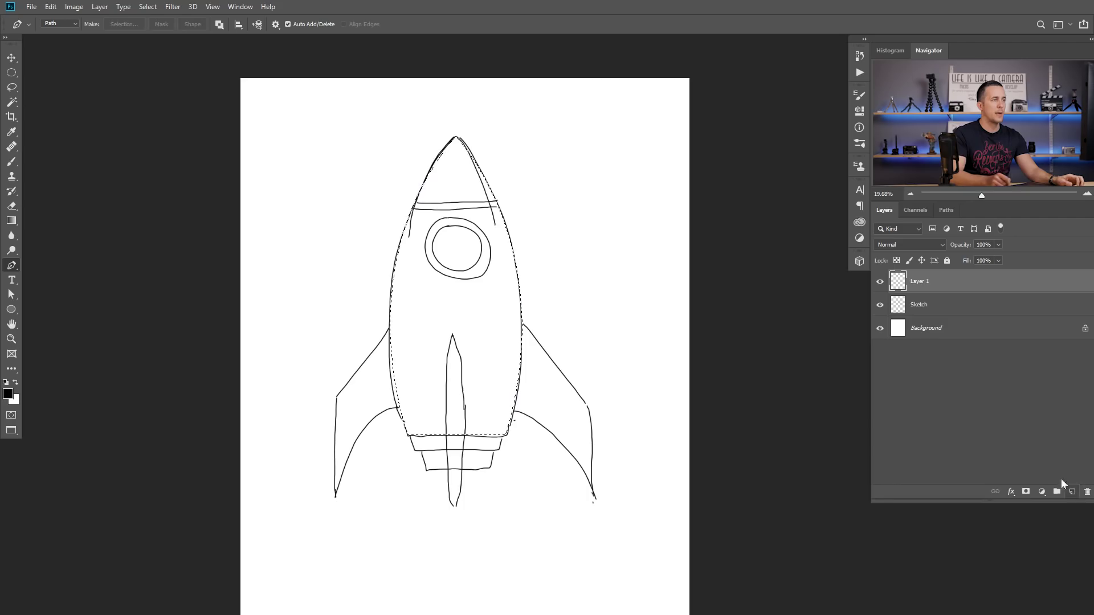
pyautogui.doubleClick(926, 282)
pyautogui.write('Body')
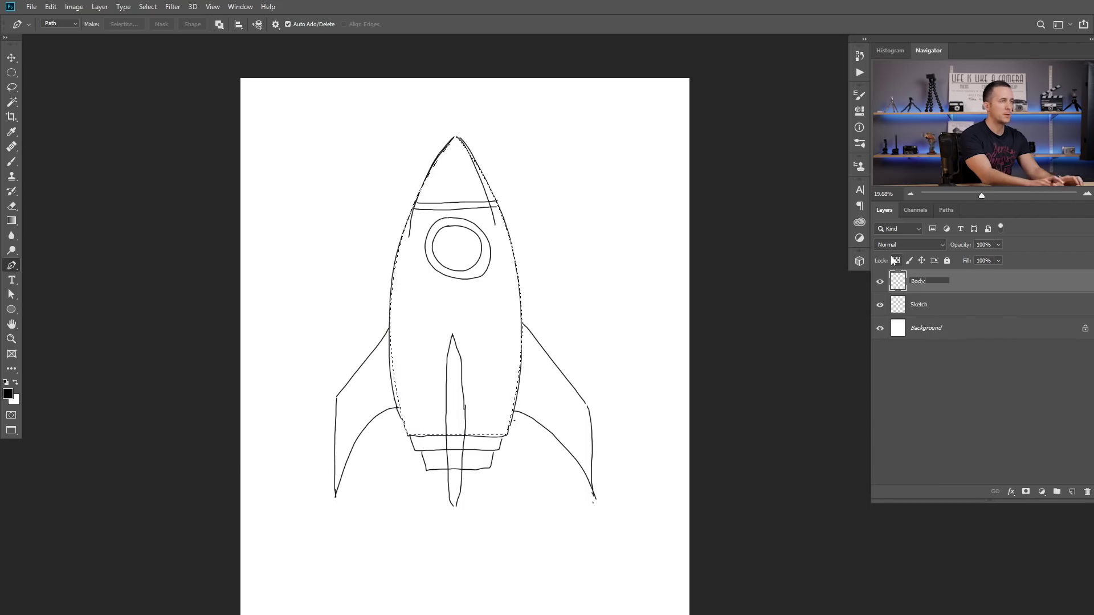
pyautogui.press('Return')
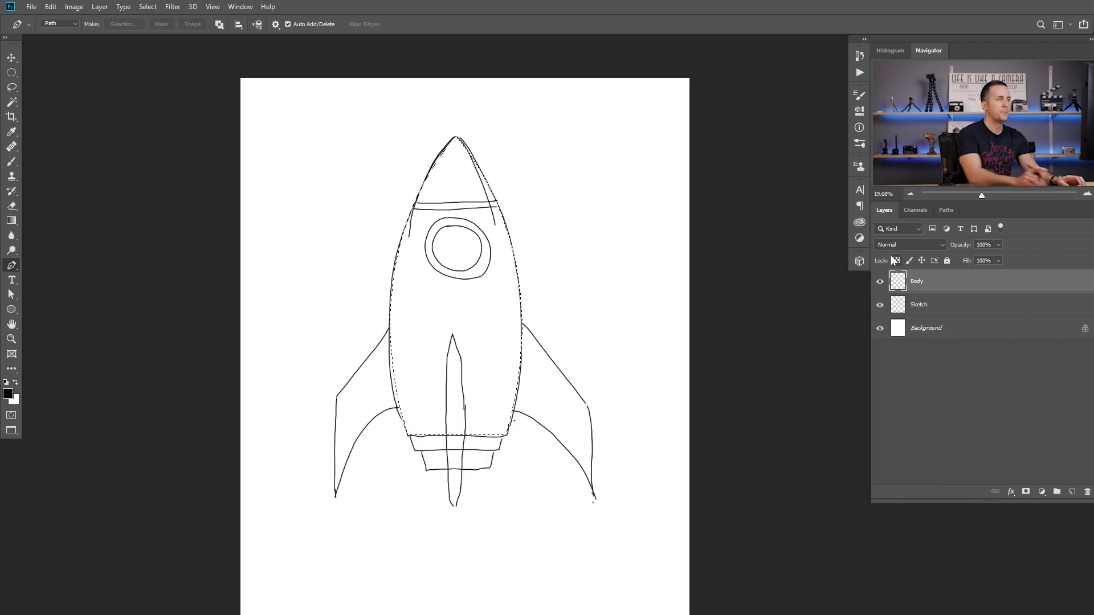
# Set the foreground colour to bright red, fill the body selection on the Body layer, and deselect.
pyautogui.click(8, 393)
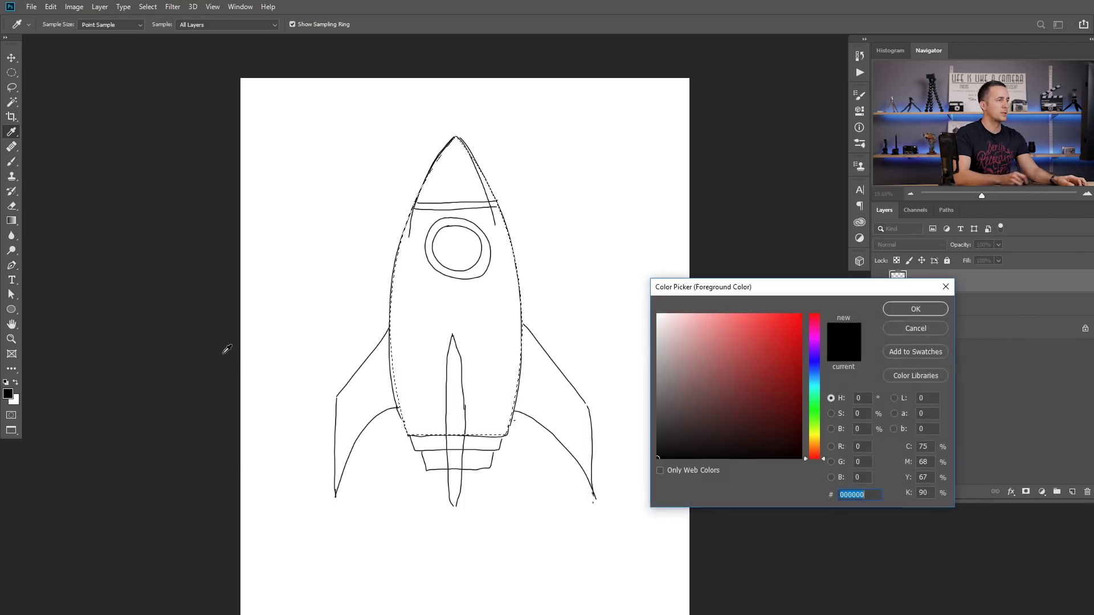
pyautogui.click(794, 326)
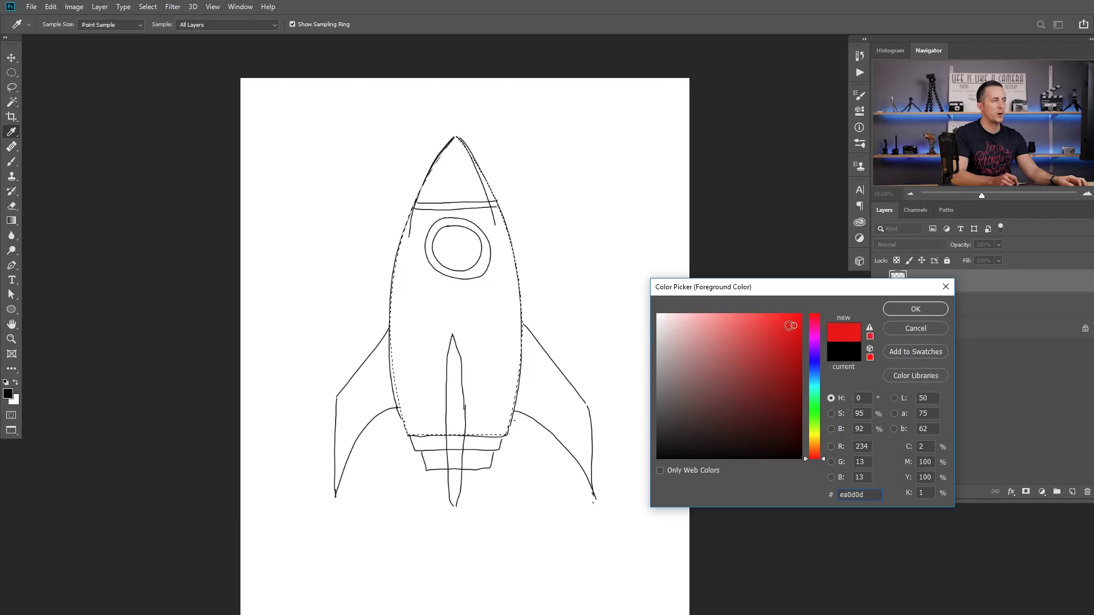
pyautogui.click(916, 308)
pyautogui.press('p')
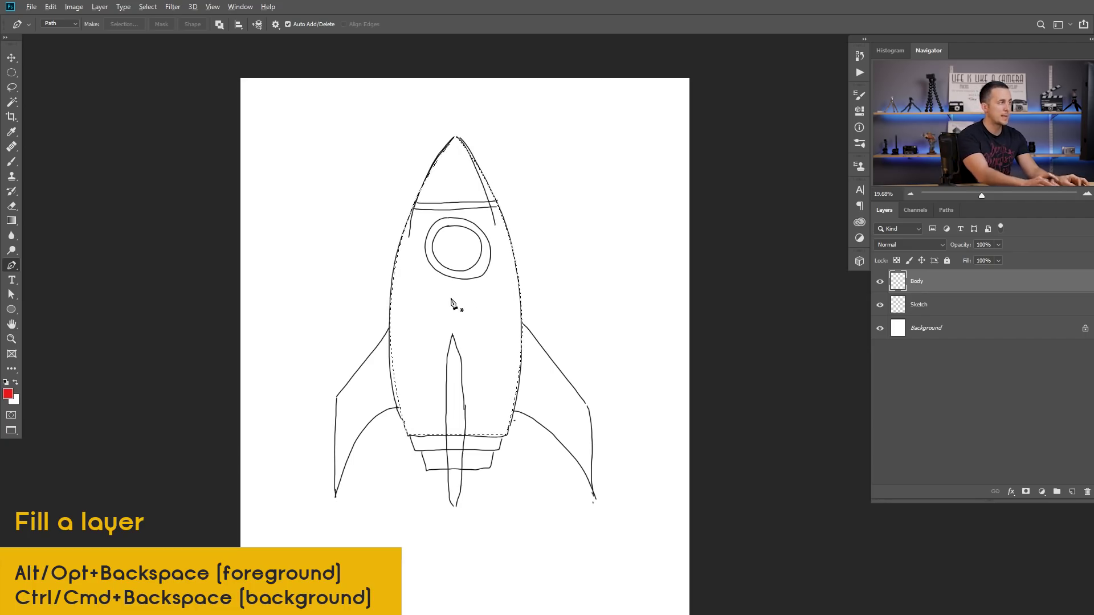
pyautogui.hotkey('ctrl', 'd')
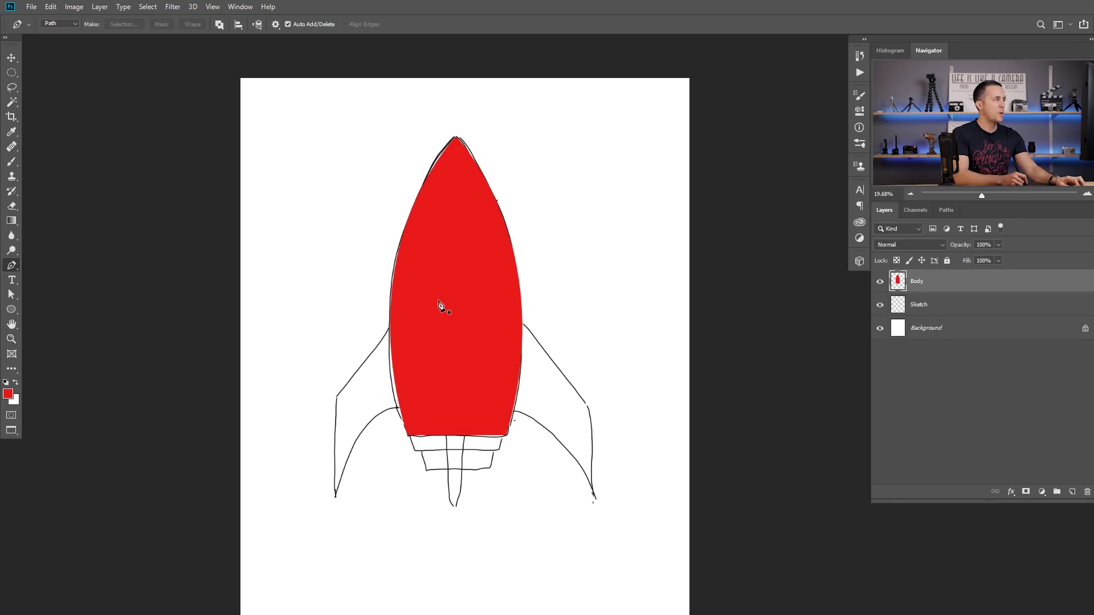
pyautogui.scroll(3, 464, 386)
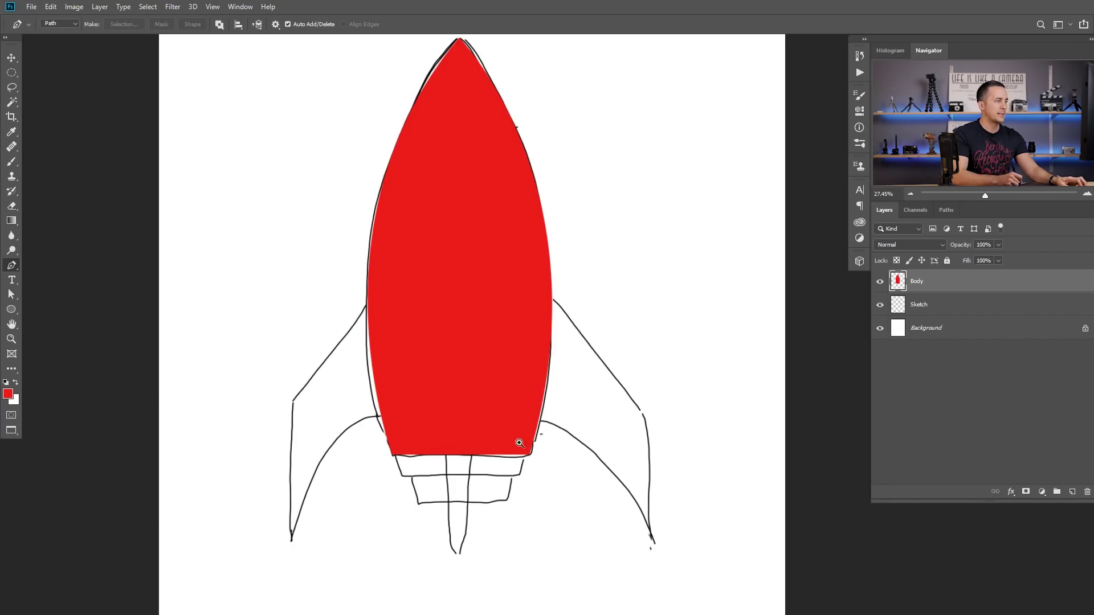
pyautogui.scroll(-2, 518, 439)
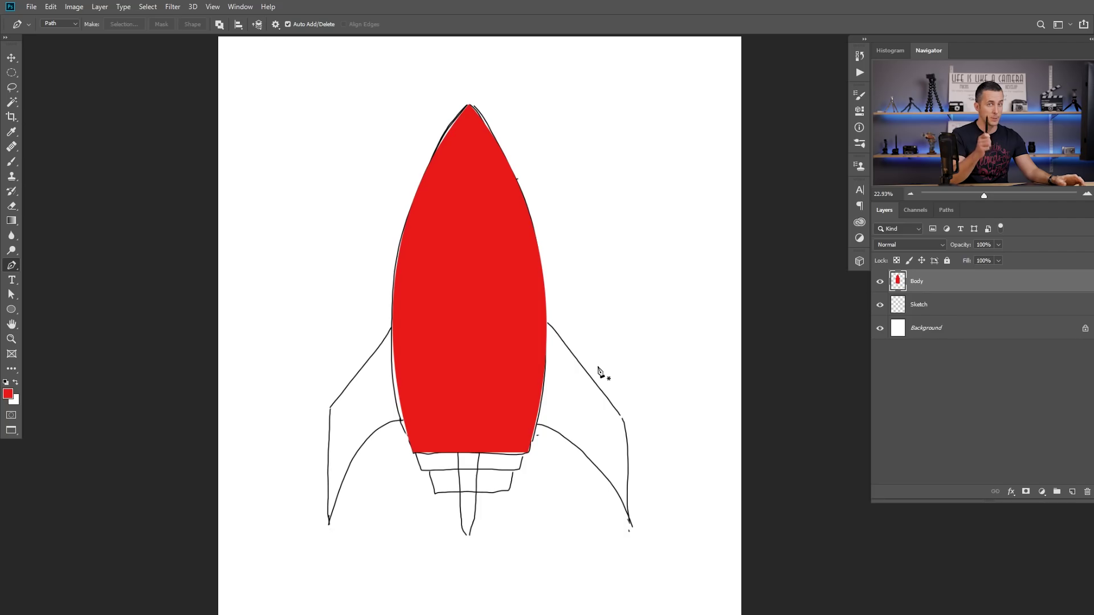
# Show the rulers and place a vertical guide through the centre of the rocket.
pyautogui.moveTo(566, 356)
pyautogui.mouseDown()
pyautogui.moveTo(548, 359)
pyautogui.moveTo(560, 365)
pyautogui.mouseUp()
pyautogui.moveTo(553, 366); pyautogui.dragTo(537, 352)
pyautogui.hotkey('ctrl', 'r')
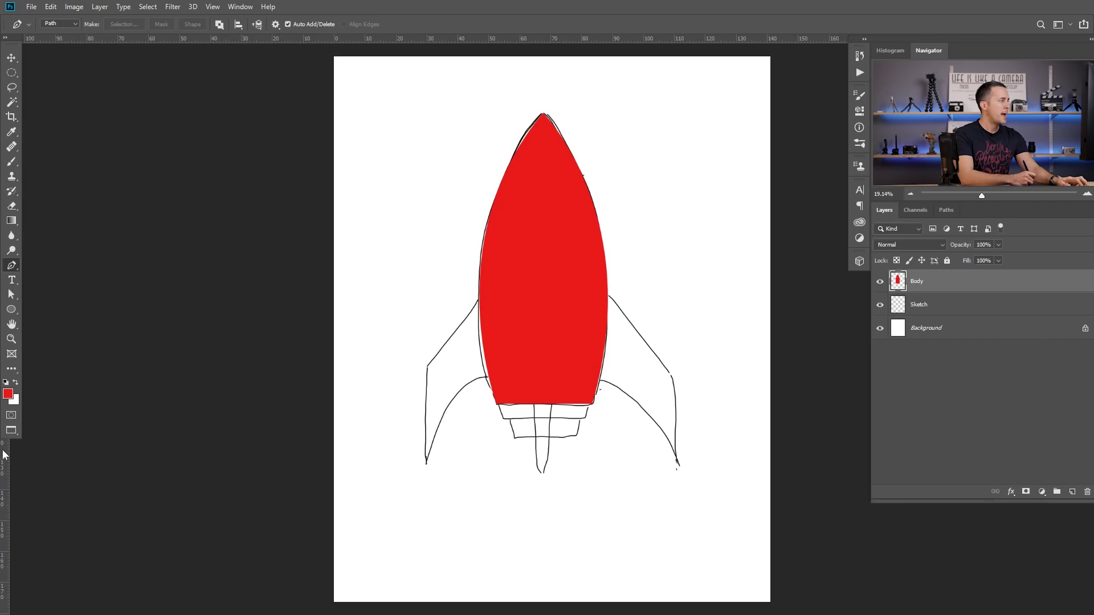
pyautogui.moveTo(3, 453); pyautogui.dragTo(541, 454)
# Nudge the vertical guide so it runs exactly through the rocket body's tip.
pyautogui.moveTo(530, 193); pyautogui.dragTo(484, 389)
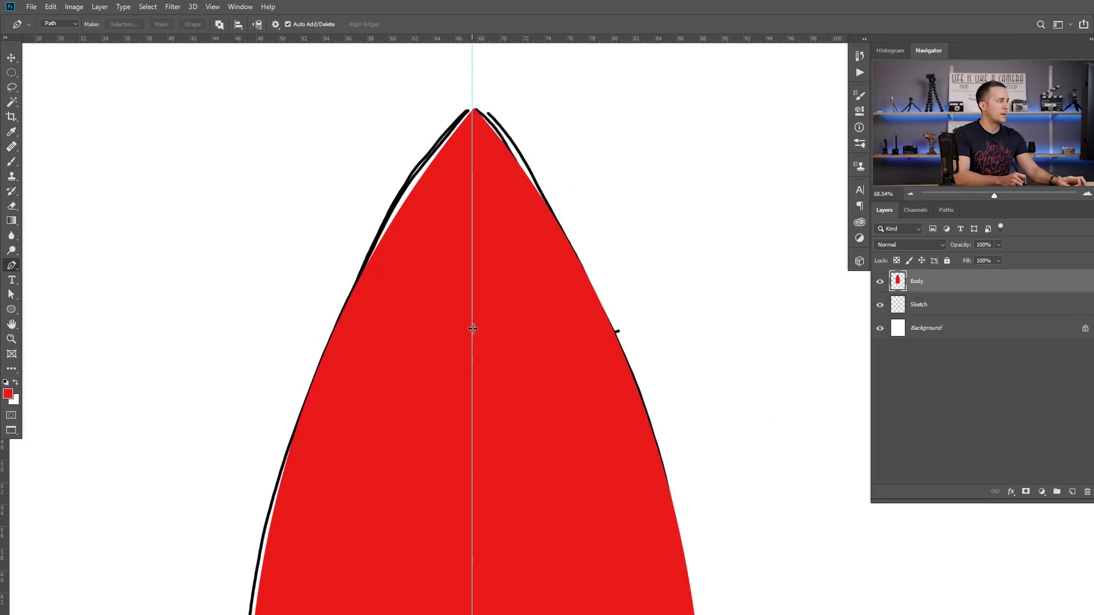
pyautogui.moveTo(472, 328); pyautogui.dragTo(474, 328)
pyautogui.moveTo(476, 268); pyautogui.dragTo(527, 260)
pyautogui.moveTo(495, 174); pyautogui.dragTo(515, 402)
pyautogui.moveTo(500, 270); pyautogui.dragTo(433, 336)
pyautogui.moveTo(544, 411); pyautogui.dragTo(490, 201)
pyautogui.moveTo(530, 272)
pyautogui.mouseDown()
pyautogui.moveTo(507, 274)
pyautogui.moveTo(533, 251)
pyautogui.mouseUp()
pyautogui.moveTo(520, 137); pyautogui.dragTo(516, 188)
pyautogui.moveTo(501, 345); pyautogui.dragTo(501, 190)
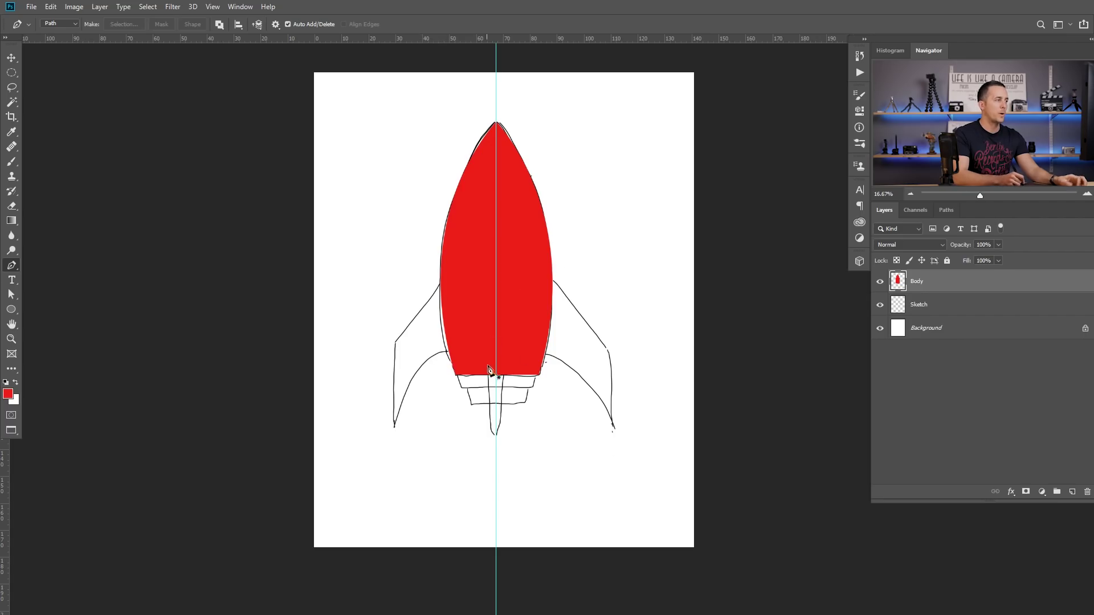
pyautogui.scroll(4, 489, 369)
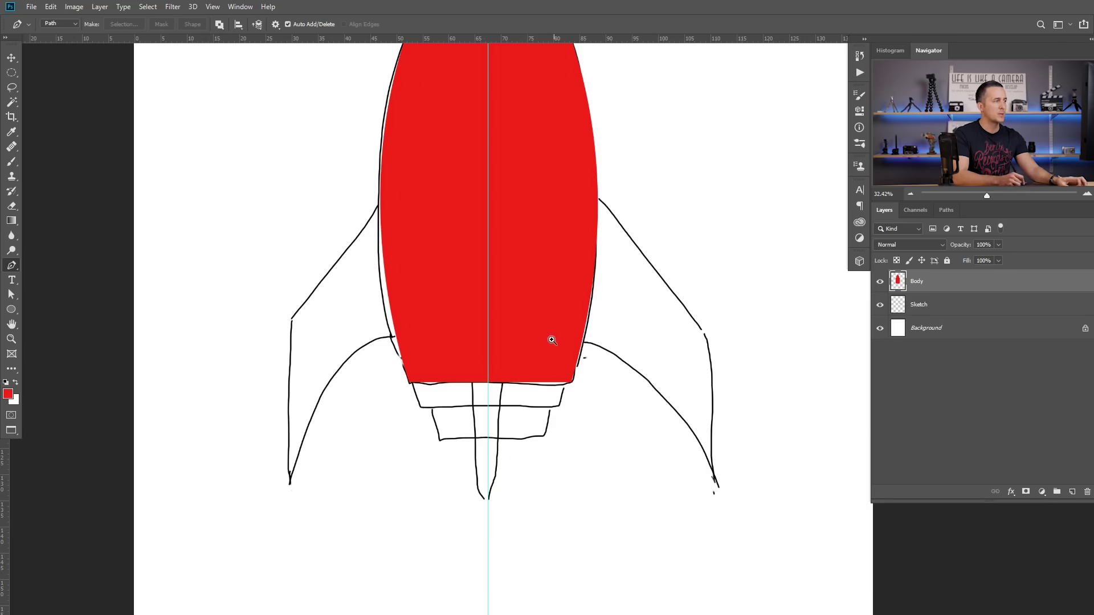
pyautogui.scroll(-5, 560, 339)
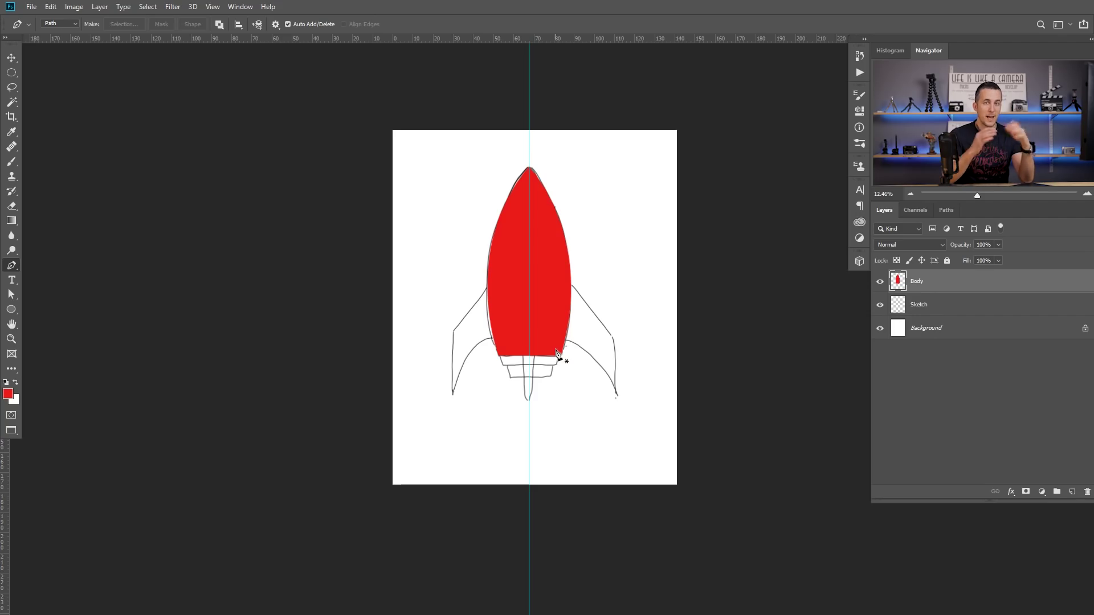
# Trace the rocket's right wing with the Pen tool and fill it red on a new layer named Eing.
pyautogui.moveTo(579, 324); pyautogui.dragTo(619, 325)
pyautogui.moveTo(547, 267); pyautogui.dragTo(579, 281)
pyautogui.click(580, 256)
pyautogui.moveTo(708, 417)
pyautogui.mouseDown()
pyautogui.moveTo(735, 456)
pyautogui.moveTo(732, 442)
pyautogui.mouseUp()
pyautogui.moveTo(721, 455); pyautogui.dragTo(662, 234)
pyautogui.click(671, 441)
pyautogui.moveTo(595, 373); pyautogui.dragTo(560, 375)
# Trace the upper exhaust section beneath the body with the Pen tool and convert the path to a selection.
pyautogui.moveTo(500, 249); pyautogui.dragTo(355, 193)
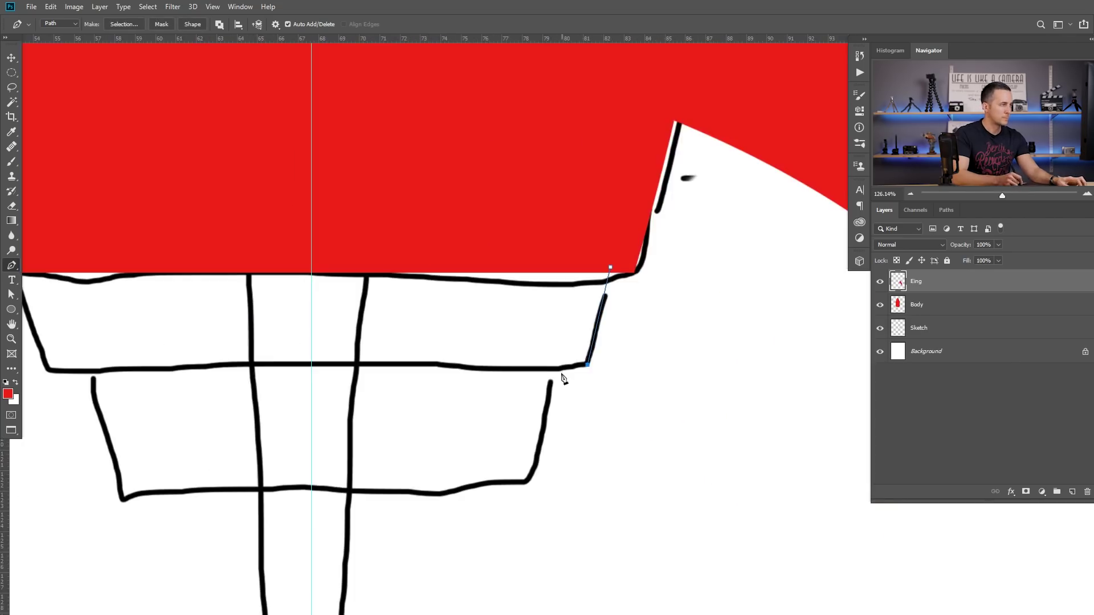
pyautogui.click(602, 293)
pyautogui.click(584, 369)
pyautogui.moveTo(564, 381); pyautogui.dragTo(556, 389)
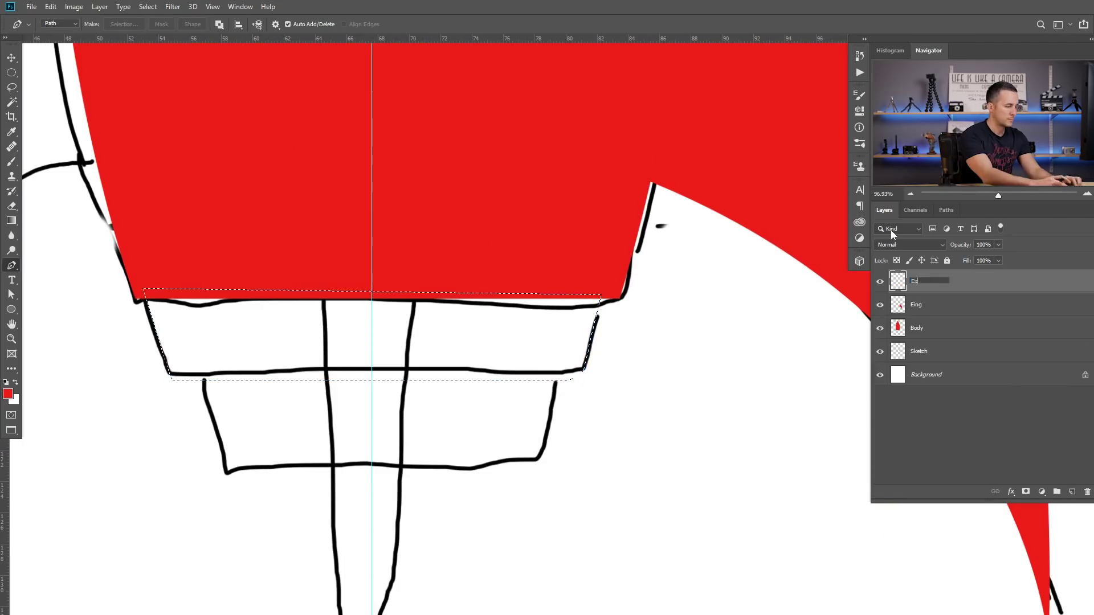
# Fill the selection dark grey on the new Exhaust pipe layer, deselect, and place that layer below Body.
pyautogui.press('b')
pyautogui.hotkey('alt', 'BackSpace')
pyautogui.hotkey('ctrl', 'd')
pyautogui.moveTo(543, 328)
pyautogui.mouseDown()
pyautogui.moveTo(520, 343)
pyautogui.moveTo(527, 362)
pyautogui.moveTo(539, 341)
pyautogui.mouseUp()
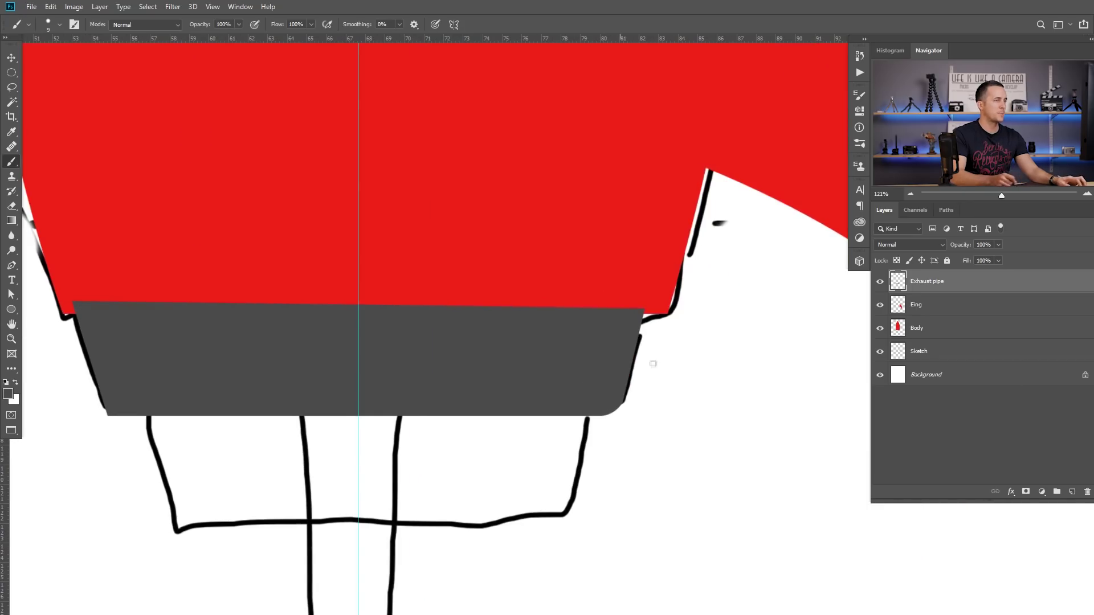
pyautogui.moveTo(933, 290); pyautogui.dragTo(934, 340)
pyautogui.moveTo(575, 351); pyautogui.dragTo(557, 361)
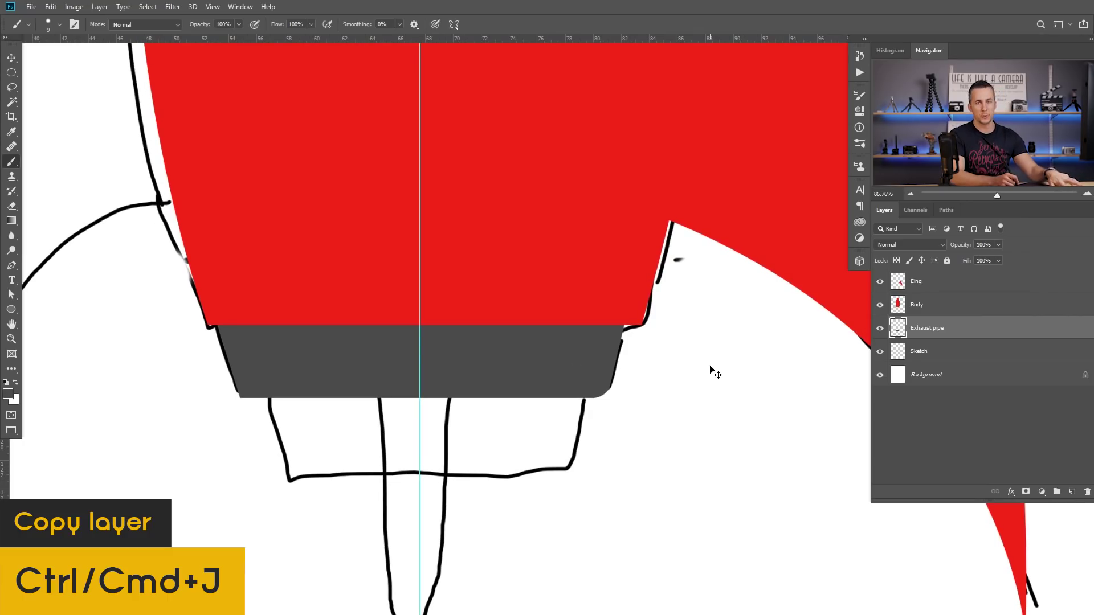
# Duplicate the Exhaust pipe layer, move the copy down, and scale it to about 83% width and 86% height to match the lower section.
pyautogui.hotkey('ctrl', 'j')
pyautogui.press('v')
pyautogui.moveTo(491, 369)
pyautogui.mouseDown()
pyautogui.moveTo(493, 454)
pyautogui.moveTo(508, 435)
pyautogui.mouseUp()
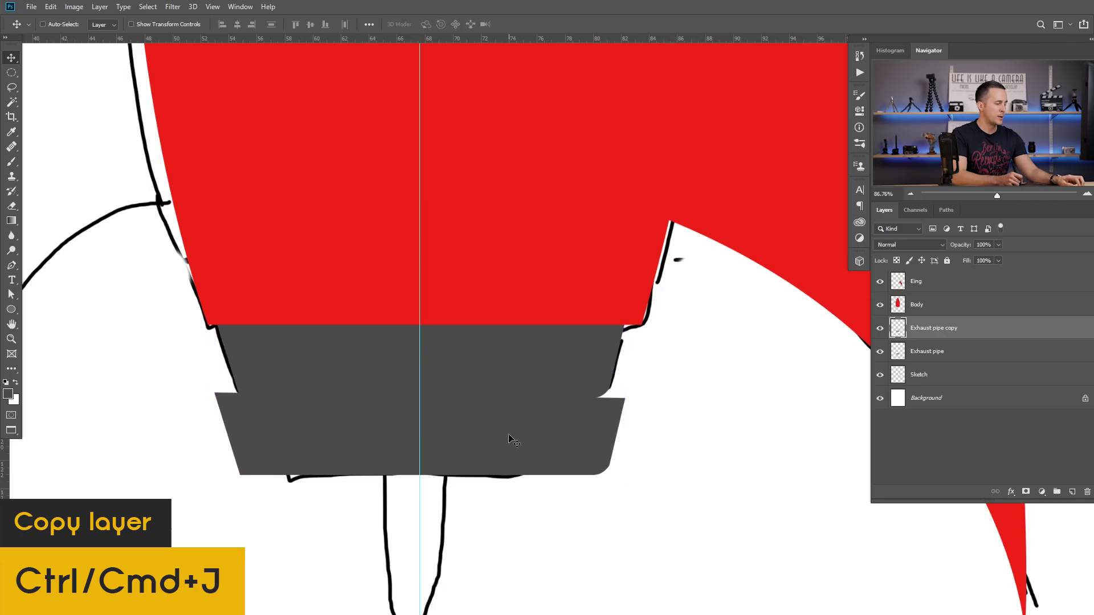
pyautogui.hotkey('ctrl', 't')
pyautogui.moveTo(626, 433); pyautogui.dragTo(591, 435)
pyautogui.moveTo(467, 428); pyautogui.dragTo(464, 437)
pyautogui.moveTo(420, 408)
pyautogui.mouseDown()
pyautogui.moveTo(419, 392)
pyautogui.moveTo(420, 406)
pyautogui.mouseUp()
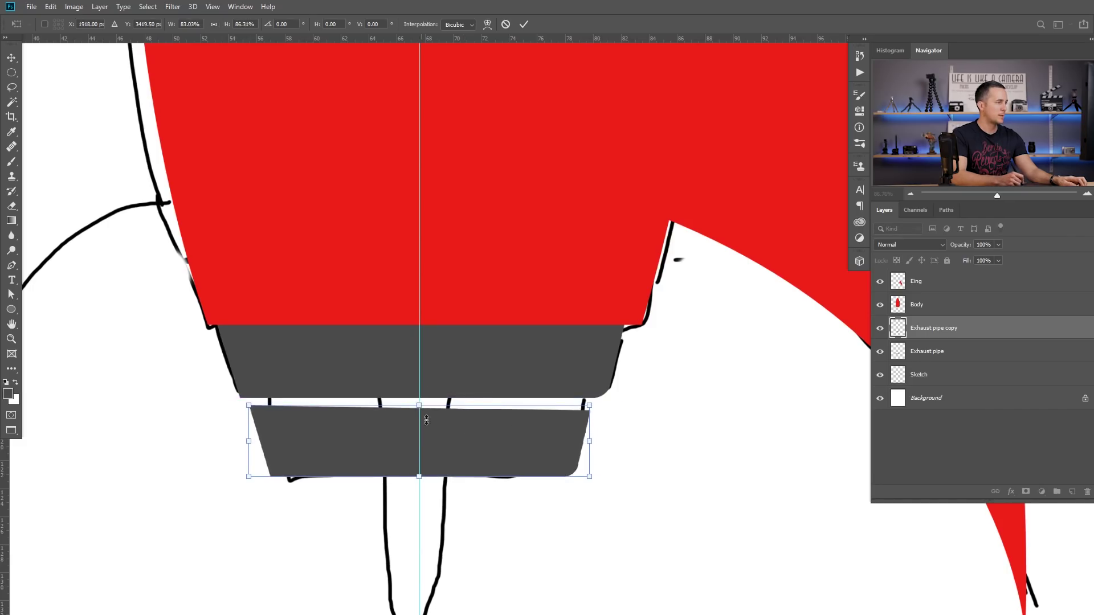
pyautogui.moveTo(419, 477); pyautogui.dragTo(420, 478)
pyautogui.press('Return')
# Select the upper exhaust section and stretch it downward to about 127% height so it meets the lower section.
pyautogui.keyDown('ctrl'); pyautogui.click(503, 365); pyautogui.keyUp('ctrl')
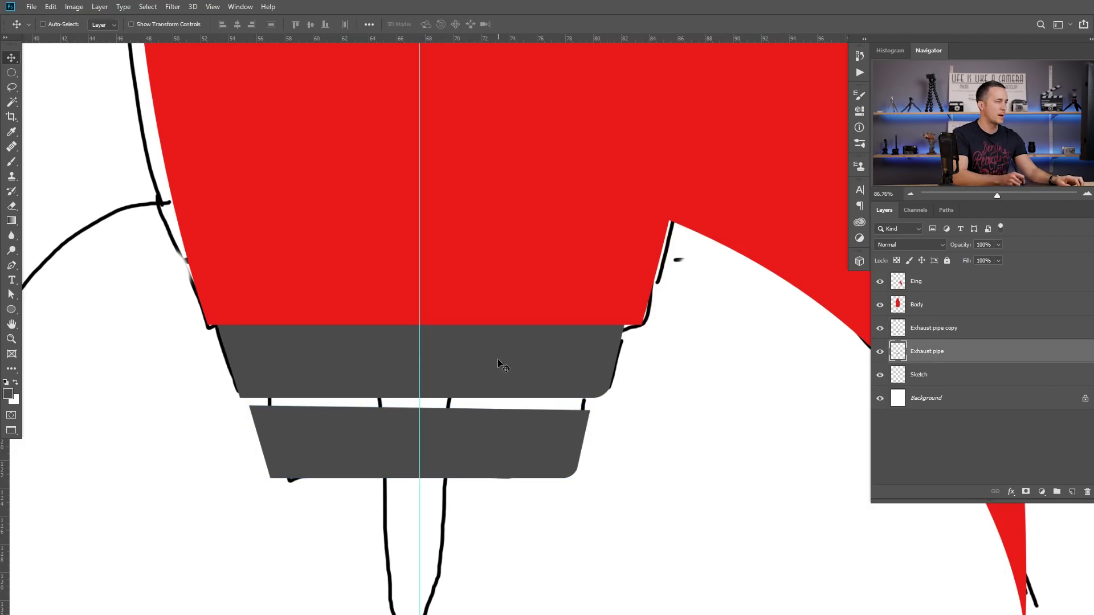
pyautogui.hotkey('ctrl', 't')
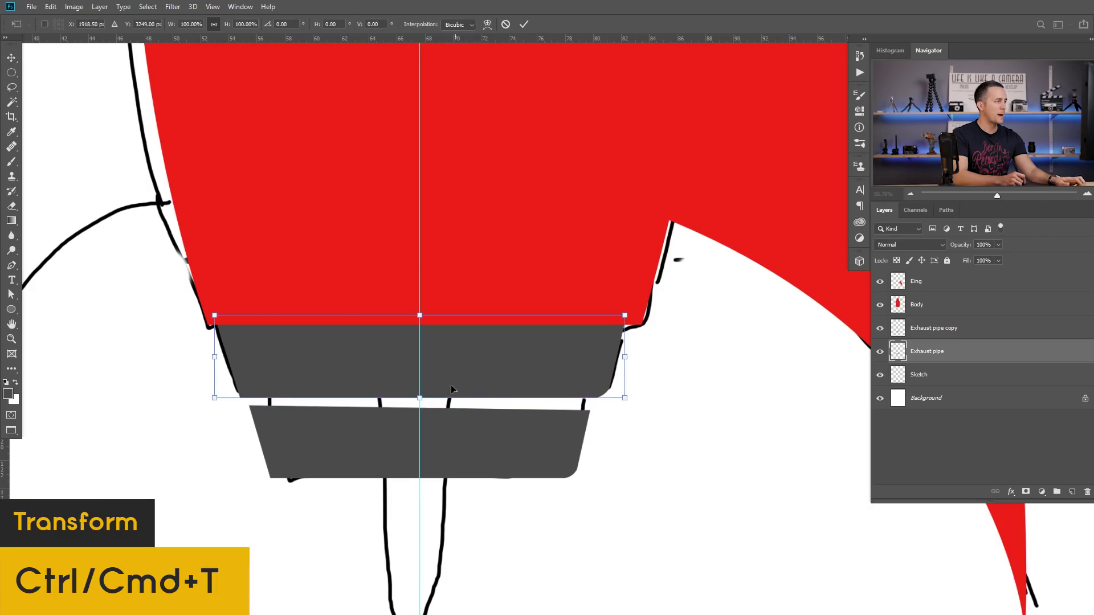
pyautogui.moveTo(419, 401); pyautogui.dragTo(419, 420)
pyautogui.moveTo(479, 398); pyautogui.dragTo(457, 408)
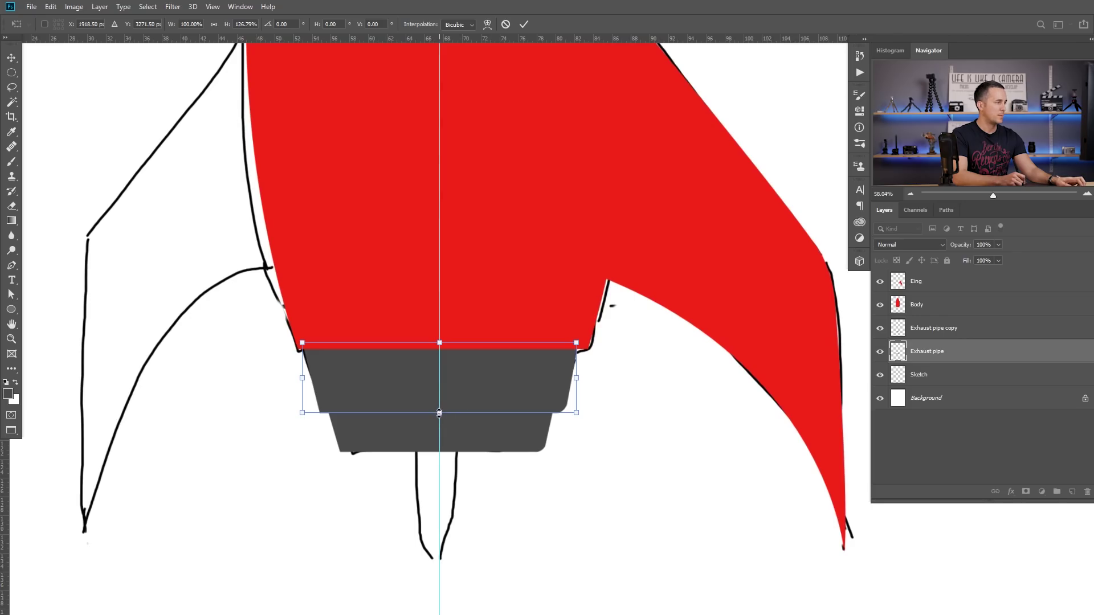
pyautogui.press('Return')
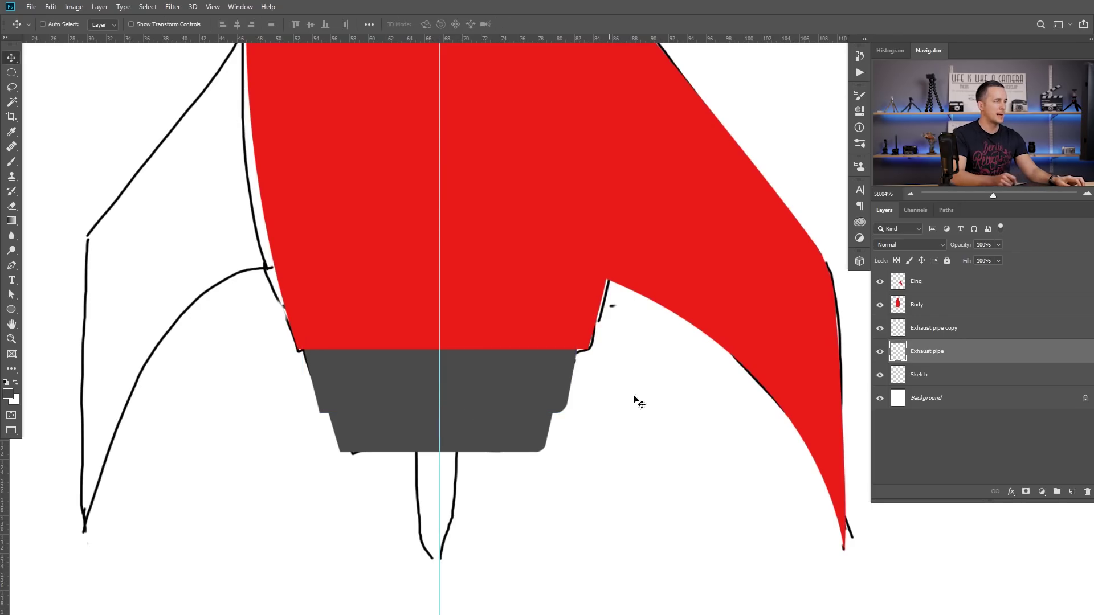
# Select the body, wing and both exhaust sections in turn directly on the canvas using temporary layer auto-selection.
pyautogui.keyDown('ctrl'); pyautogui.click(508, 440); pyautogui.keyUp('ctrl')
pyautogui.keyDown('ctrl'); pyautogui.click(545, 260); pyautogui.keyUp('ctrl')
pyautogui.keyDown('ctrl'); pyautogui.click(486, 393); pyautogui.keyUp('ctrl')
pyautogui.keyDown('ctrl'); pyautogui.click(486, 430); pyautogui.keyUp('ctrl')
pyautogui.keyDown('ctrl'); pyautogui.click(525, 286); pyautogui.keyUp('ctrl')
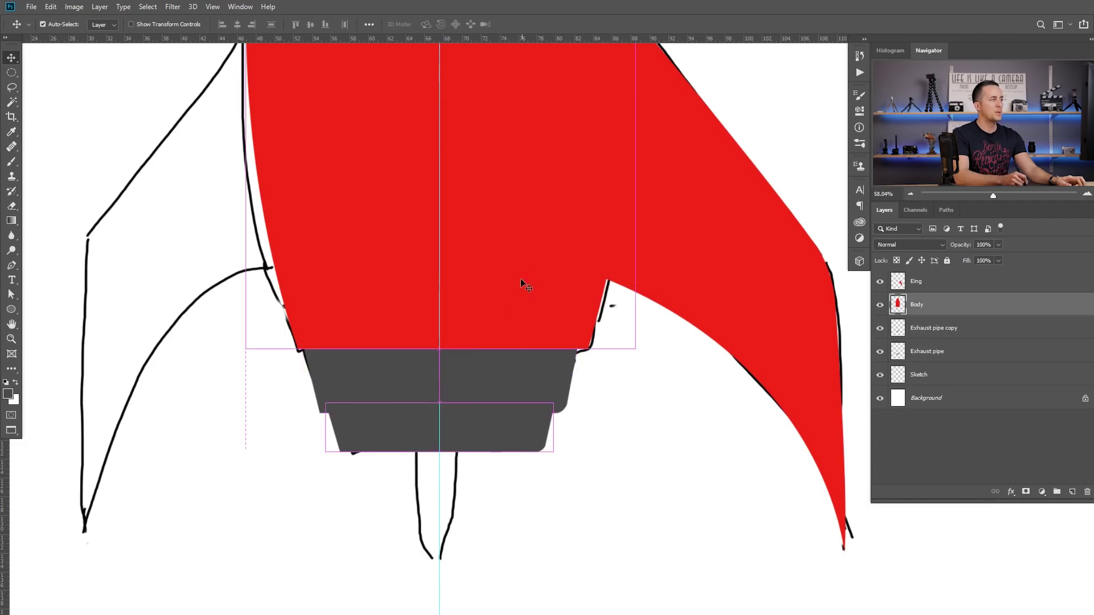
pyautogui.keyDown('ctrl'); pyautogui.click(422, 377); pyautogui.keyUp('ctrl')
pyautogui.keyDown('ctrl'); pyautogui.click(450, 422); pyautogui.keyUp('ctrl')
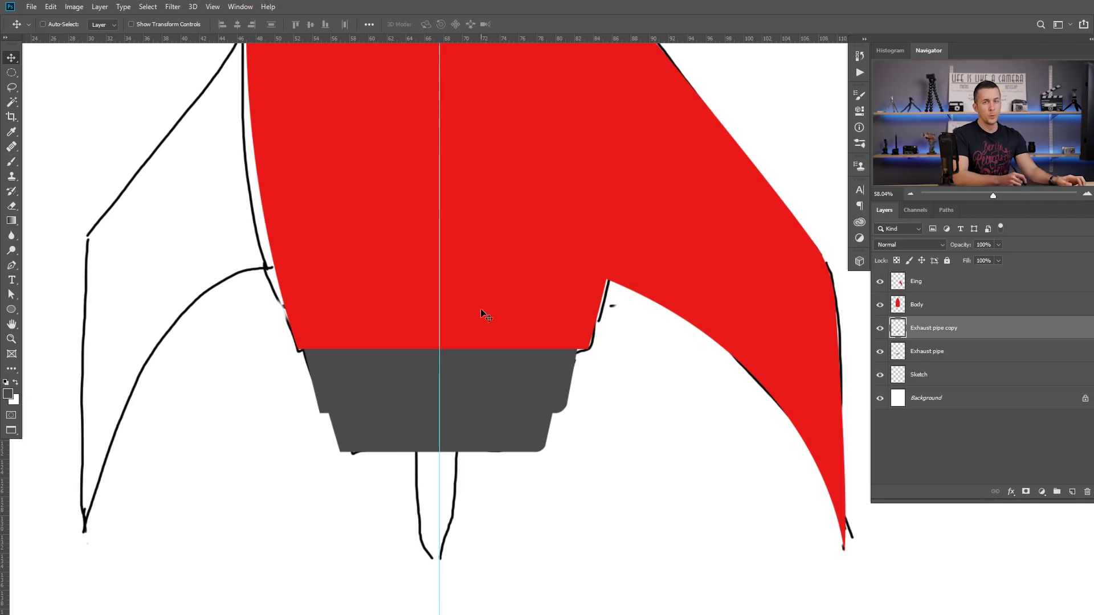
pyautogui.keyDown('ctrl'); pyautogui.click(488, 331); pyautogui.keyUp('ctrl')
pyautogui.keyDown('ctrl'); pyautogui.click(483, 362); pyautogui.keyUp('ctrl')
pyautogui.keyDown('ctrl'); pyautogui.click(483, 426); pyautogui.keyUp('ctrl')
pyautogui.keyDown('ctrl'); pyautogui.click(491, 324); pyautogui.keyUp('ctrl')
pyautogui.keyDown('ctrl'); pyautogui.click(710, 221); pyautogui.keyUp('ctrl')
pyautogui.keyDown('ctrl'); pyautogui.click(495, 223); pyautogui.keyUp('ctrl')
pyautogui.keyDown('ctrl'); pyautogui.click(416, 380); pyautogui.keyUp('ctrl')
pyautogui.keyDown('ctrl'); pyautogui.click(415, 428); pyautogui.keyUp('ctrl')
pyautogui.moveTo(467, 266); pyautogui.dragTo(479, 333)
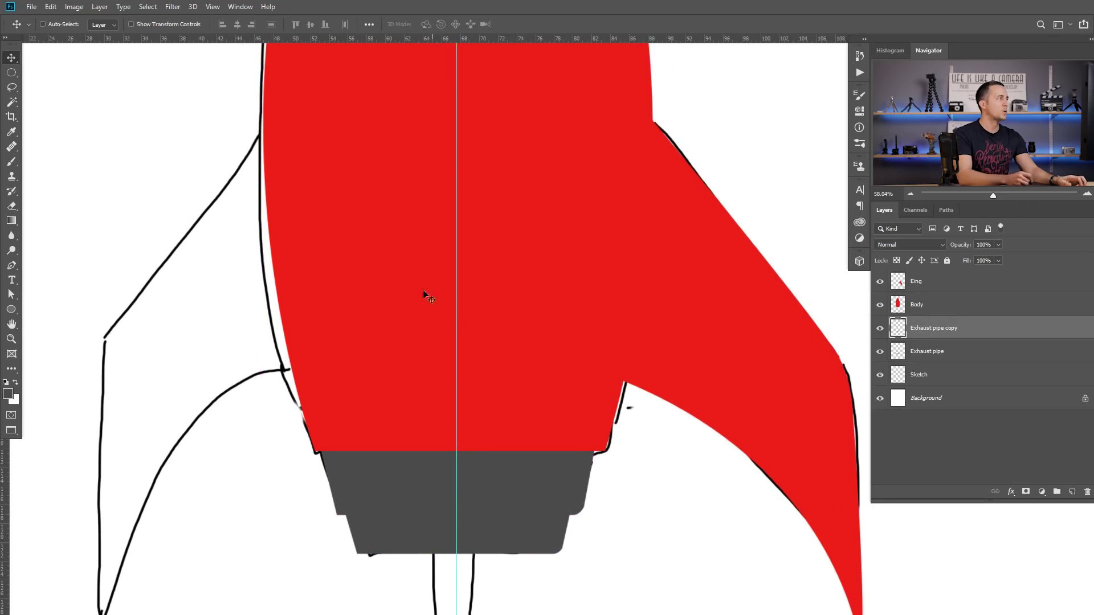
# Try the Move tool's Auto-Select option on the body, wing and exhaust sections.
pyautogui.click(43, 25)
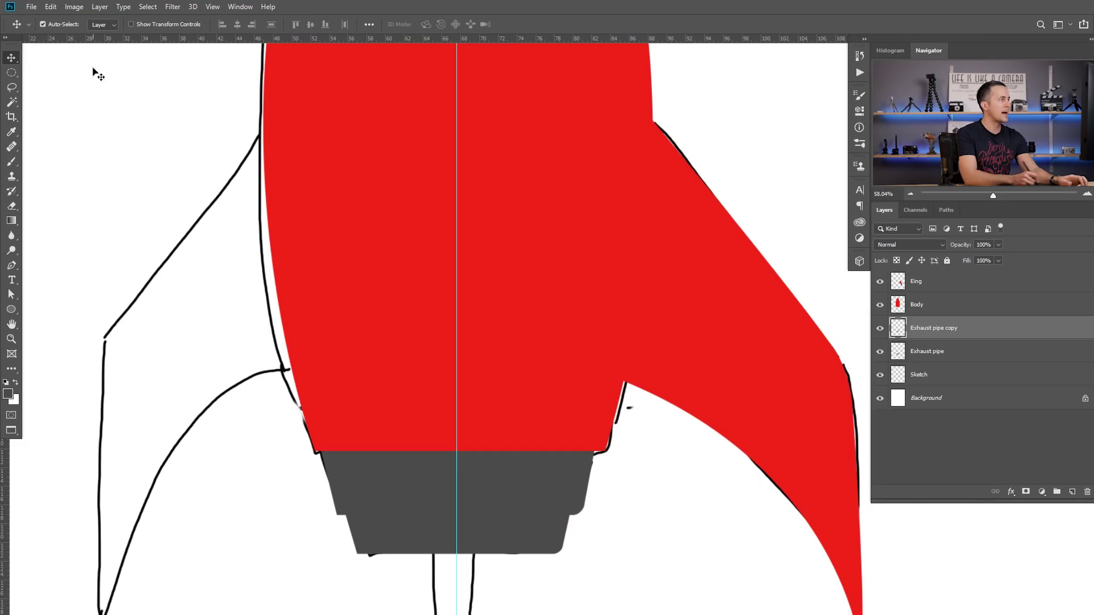
pyautogui.click(454, 217)
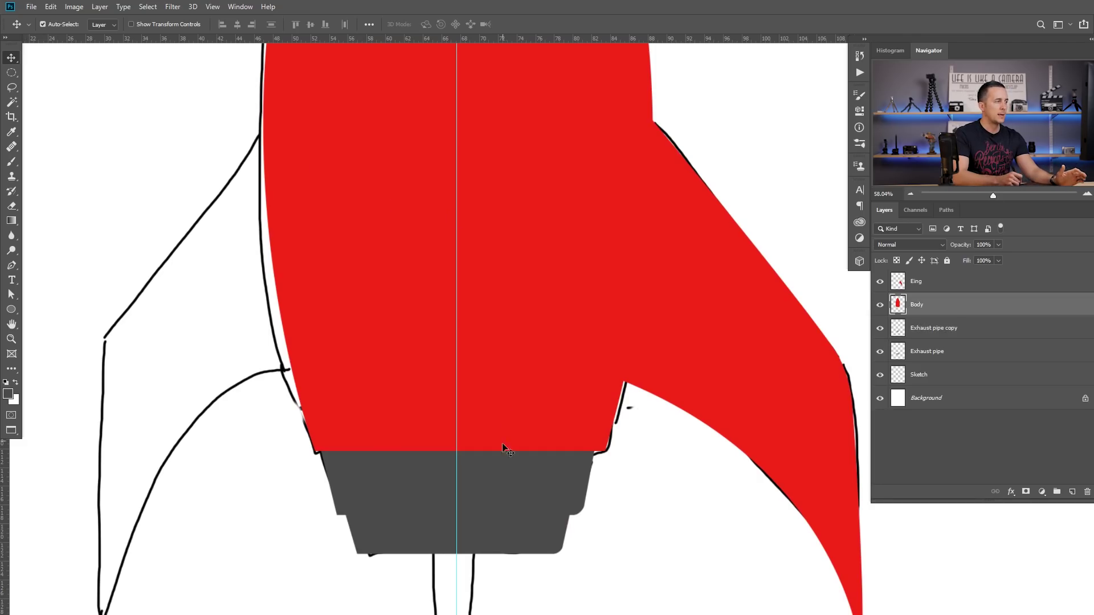
pyautogui.click(476, 511)
pyautogui.click(485, 525)
pyautogui.click(465, 292)
pyautogui.click(678, 257)
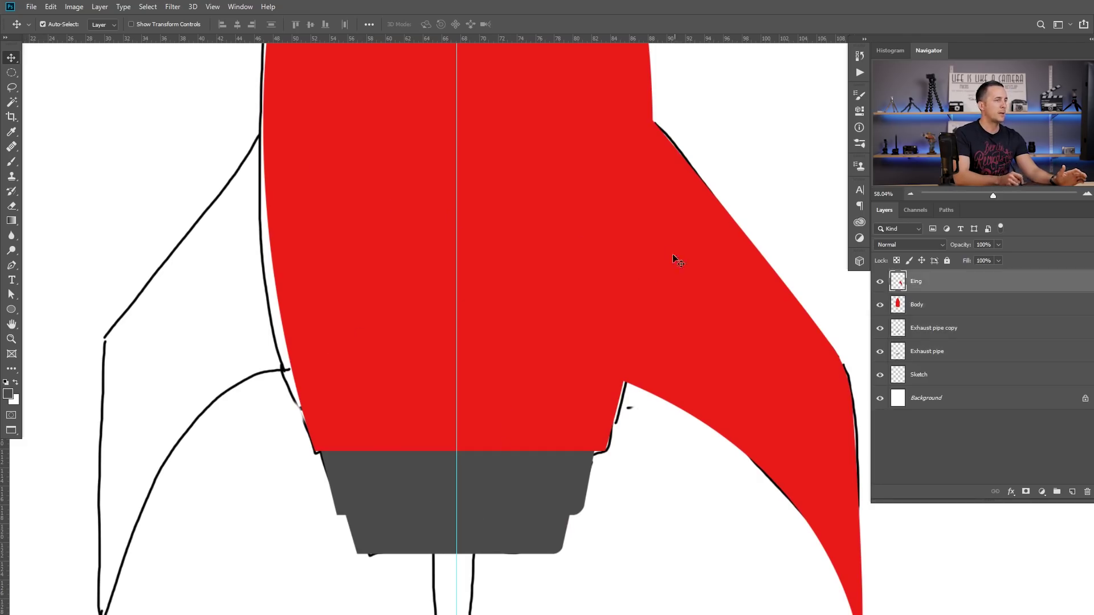
pyautogui.click(495, 460)
pyautogui.click(468, 539)
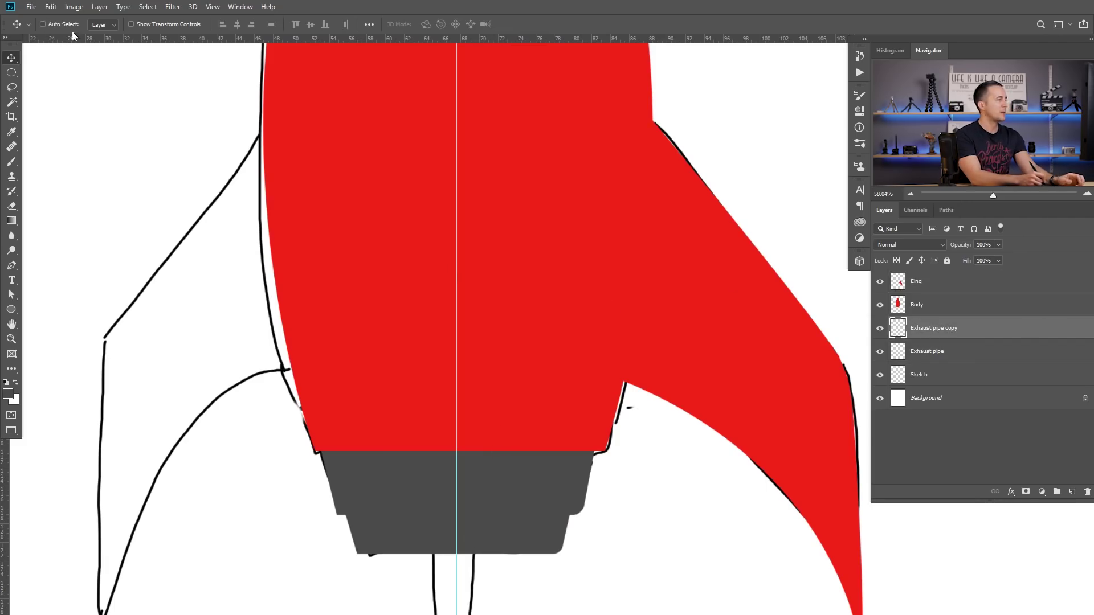
# Select the right wing on the canvas with temporary auto-selection, and leave the Auto-Select option off.
pyautogui.press('ctrl')
pyautogui.keyDown('ctrl'); pyautogui.click(746, 345); pyautogui.keyUp('ctrl')
pyautogui.moveTo(176, 257); pyautogui.dragTo(196, 289)
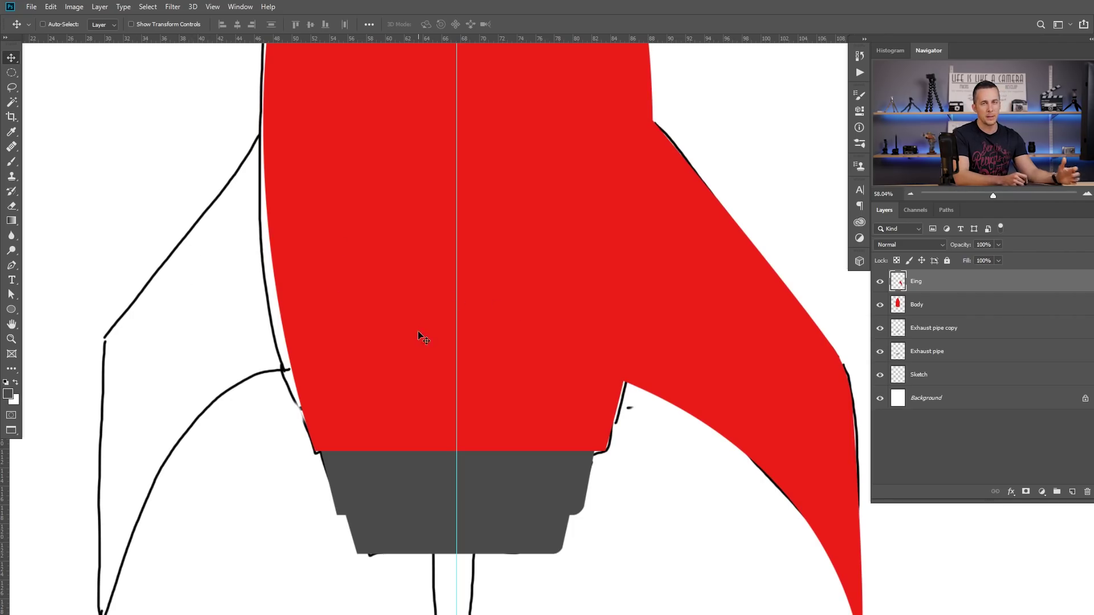
pyautogui.scroll(-1, 508, 312)
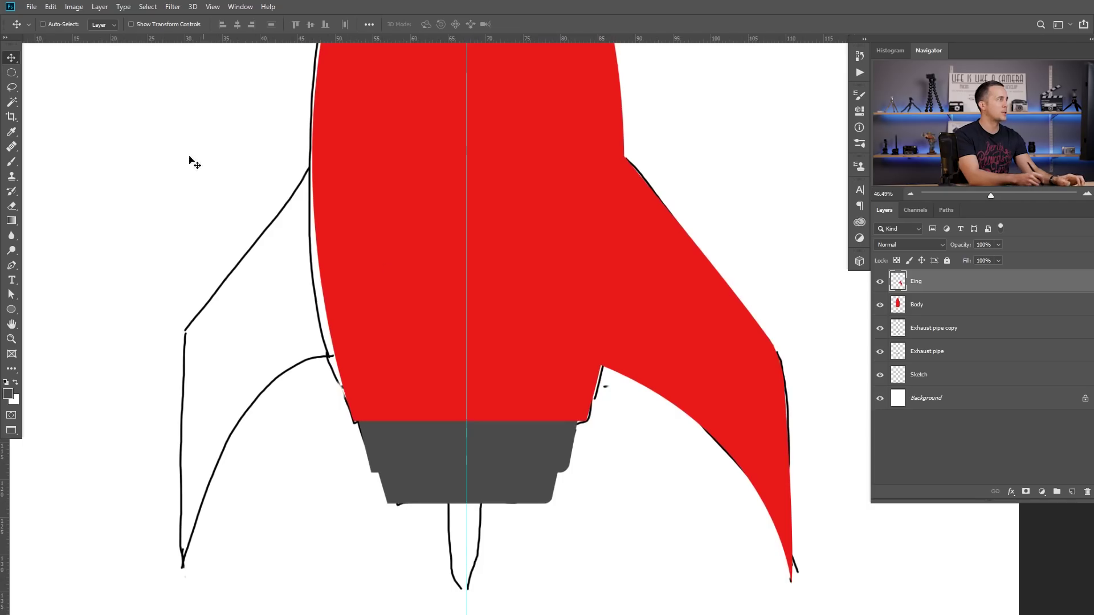
pyautogui.click(44, 25)
pyautogui.click(51, 25)
pyautogui.scroll(1, 491, 307)
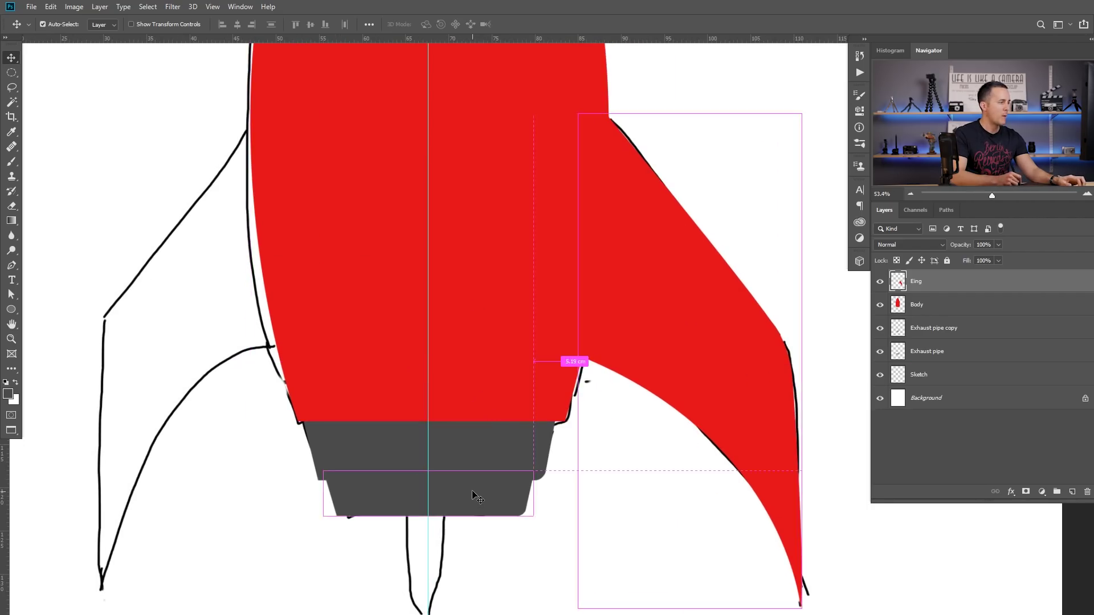
# Select the lower exhaust section's layer and set the foreground colour to a lighter grey.
pyautogui.keyDown('ctrl'); pyautogui.click(476, 497); pyautogui.keyUp('ctrl')
pyautogui.click(9, 393)
pyautogui.moveTo(693, 387)
pyautogui.mouseDown()
pyautogui.moveTo(650, 387)
pyautogui.moveTo(646, 376)
pyautogui.mouseUp()
pyautogui.click(912, 310)
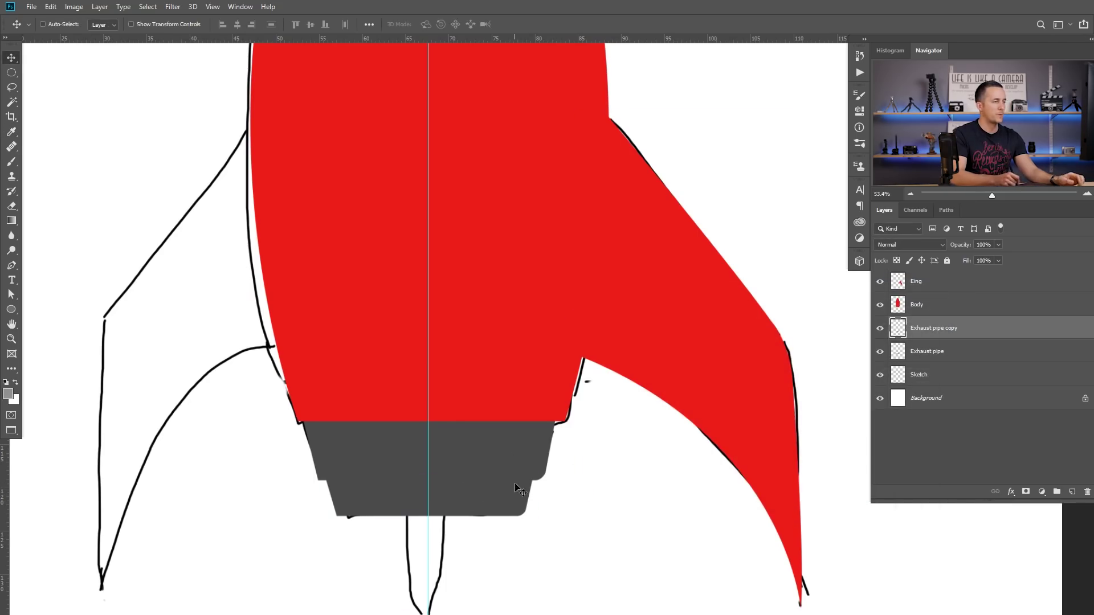
# Load the lower exhaust section as a selection, fill it lighter grey, deselect, and move its layer below Exhaust pipe.
pyautogui.keyDown('ctrl'); pyautogui.click(899, 355); pyautogui.keyUp('ctrl')
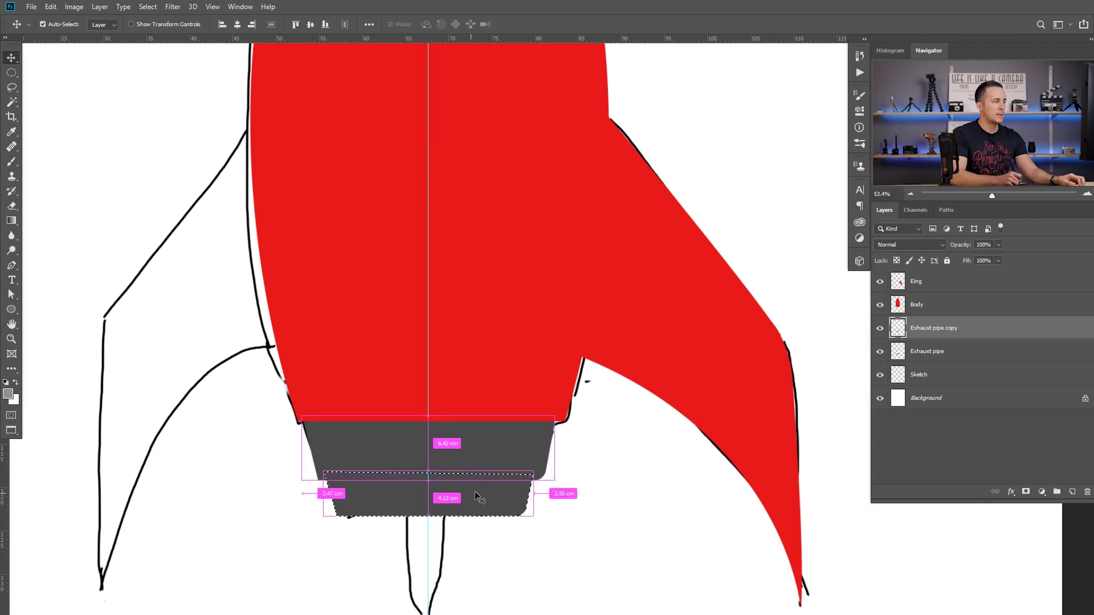
pyautogui.hotkey('alt', 'BackSpace')
pyautogui.hotkey('ctrl', 'd')
pyautogui.moveTo(920, 336); pyautogui.dragTo(915, 364)
pyautogui.scroll(-2, 473, 479)
pyautogui.scroll(-2, 473, 479)
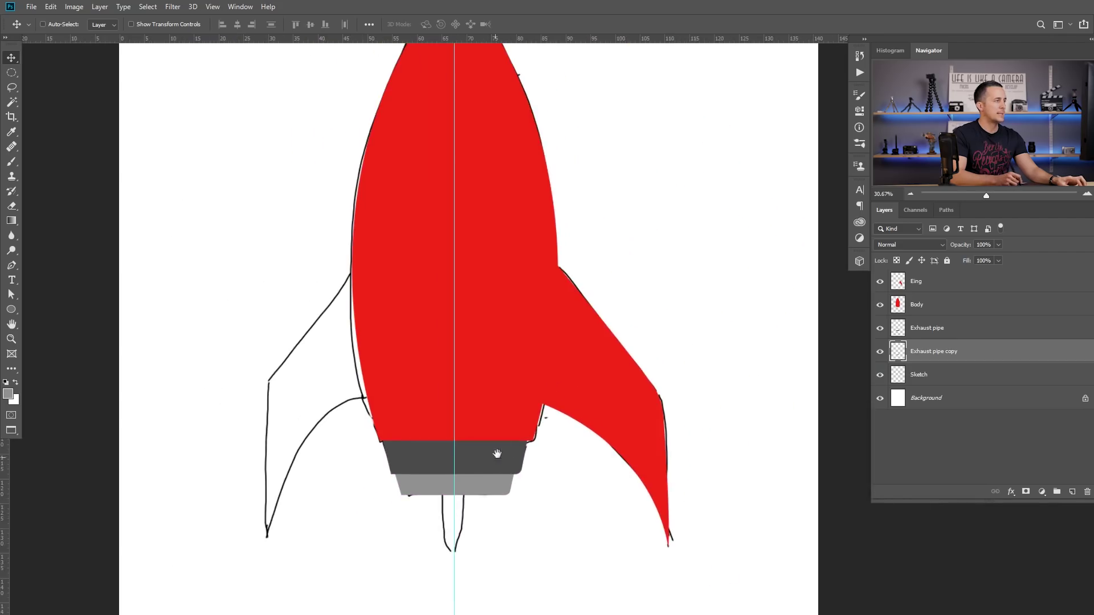
pyautogui.scroll(-2, 514, 403)
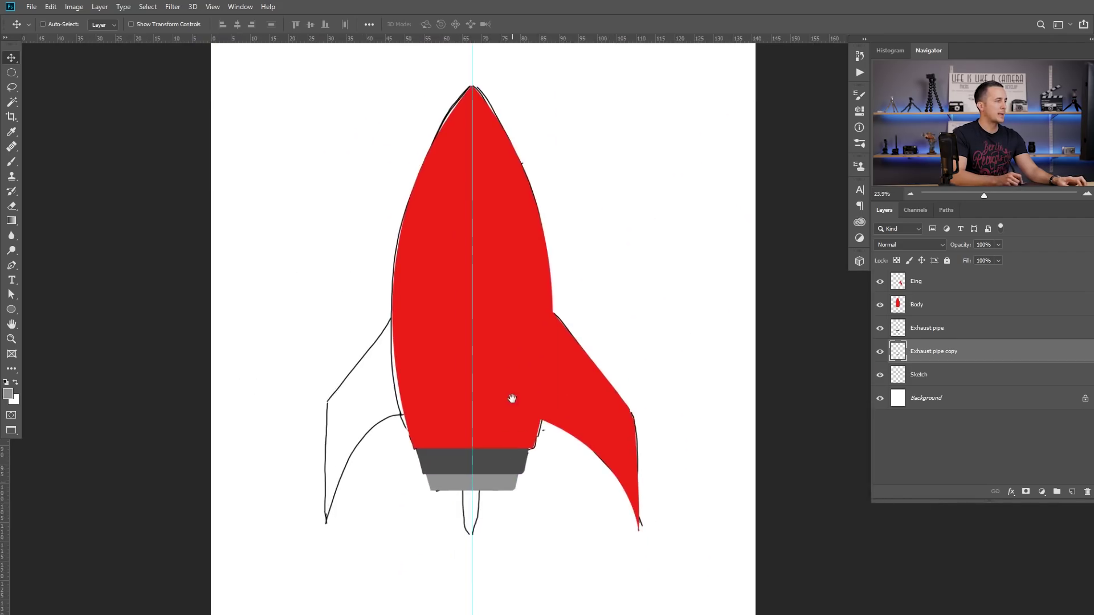
# Set the Body layer's opacity to 57% so the sketch beneath can be traced.
pyautogui.scroll(3, 509, 423)
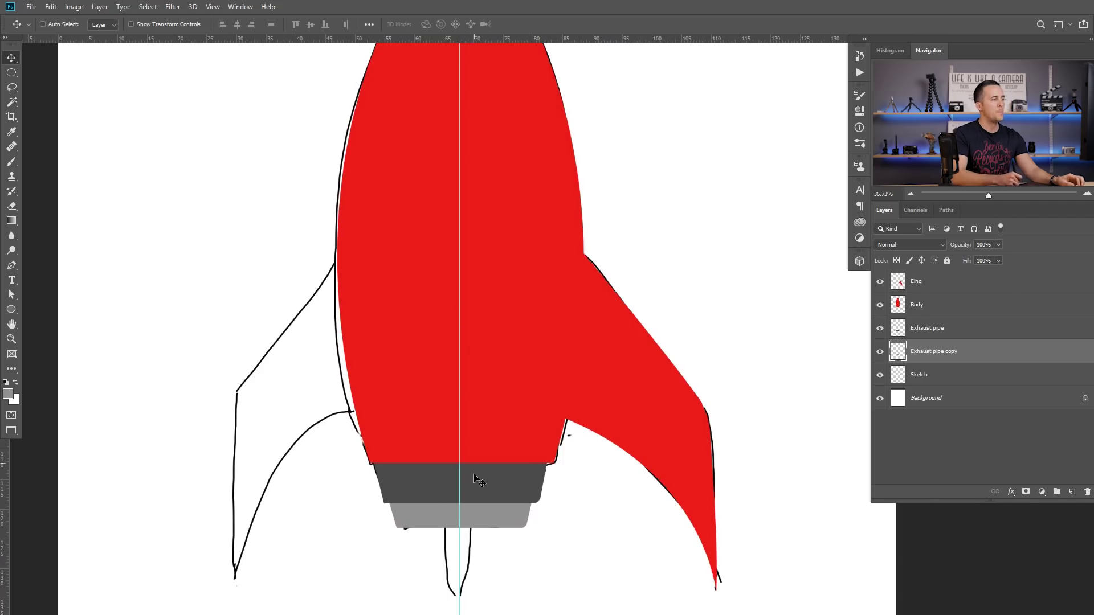
pyautogui.click(915, 302)
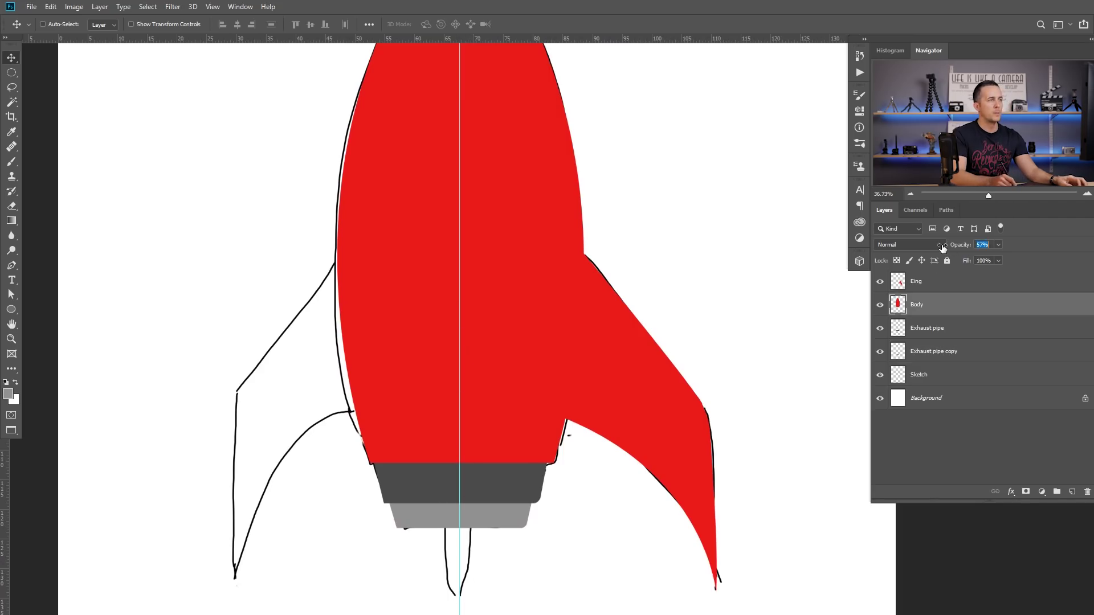
pyautogui.press('Return')
# Trace the middle wing with the Pen tool and fill it with the right wing's red on a new layer named Middle Wing.
pyautogui.press('p')
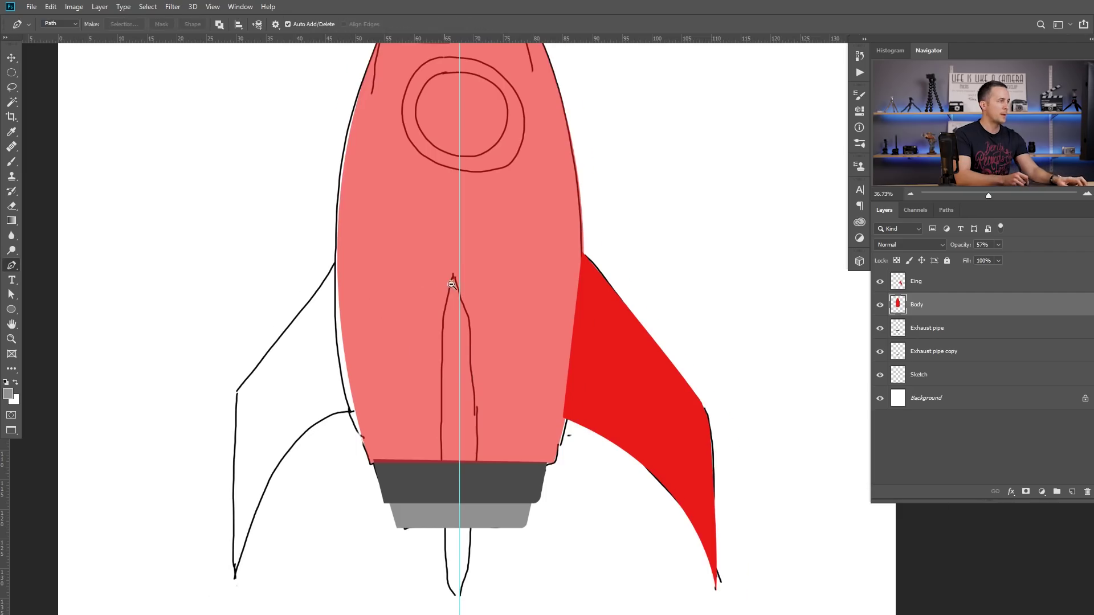
pyautogui.scroll(2, 452, 284)
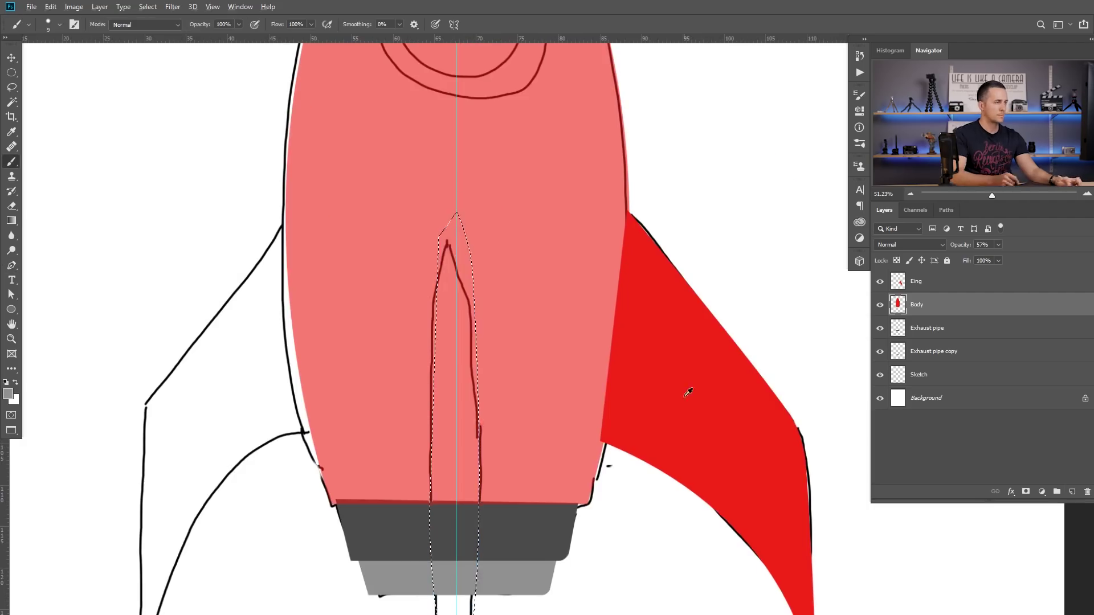
pyautogui.write('Middle Wi')
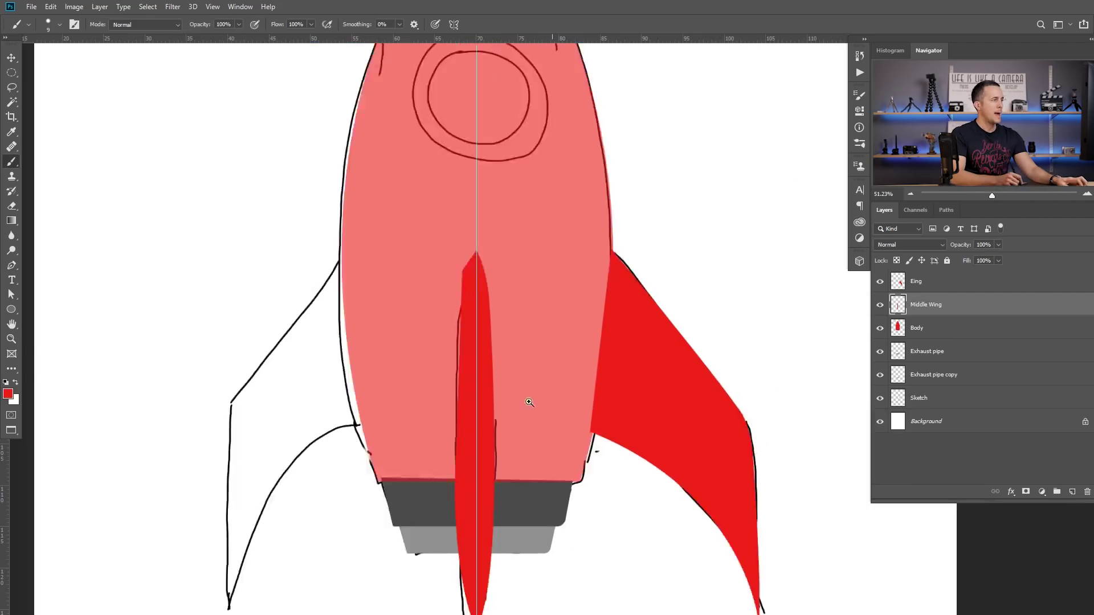
# Restore the Body layer's opacity to 100% and hide the Sketch layer.
pyautogui.scroll(-2, 527, 399)
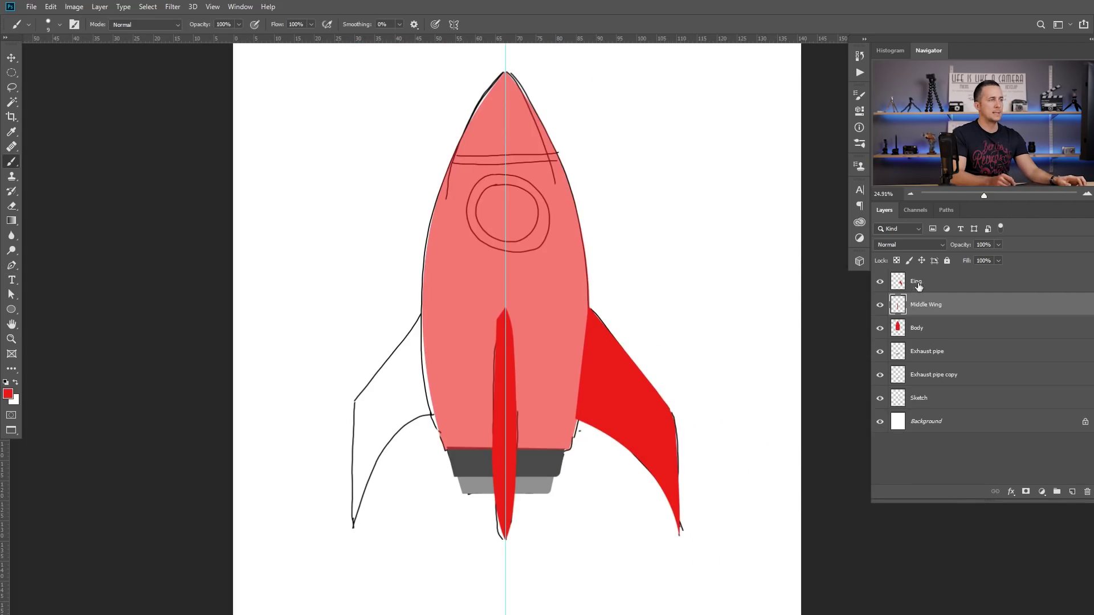
pyautogui.click(918, 322)
pyautogui.moveTo(956, 251); pyautogui.dragTo(1015, 251)
pyautogui.moveTo(632, 338); pyautogui.dragTo(578, 373)
pyautogui.scroll(2, 554, 357)
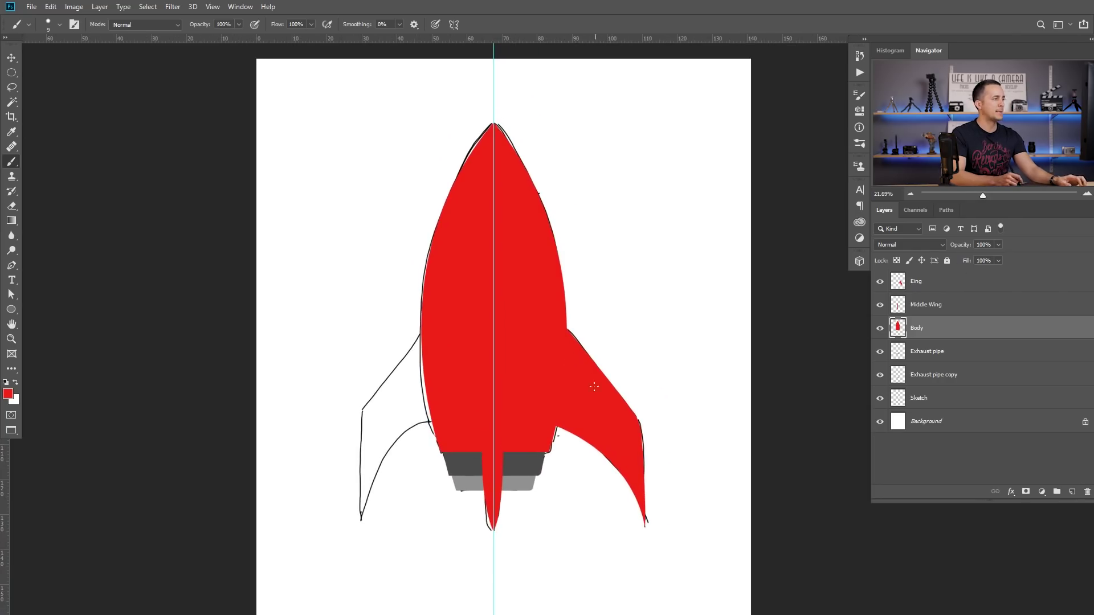
pyautogui.click(881, 398)
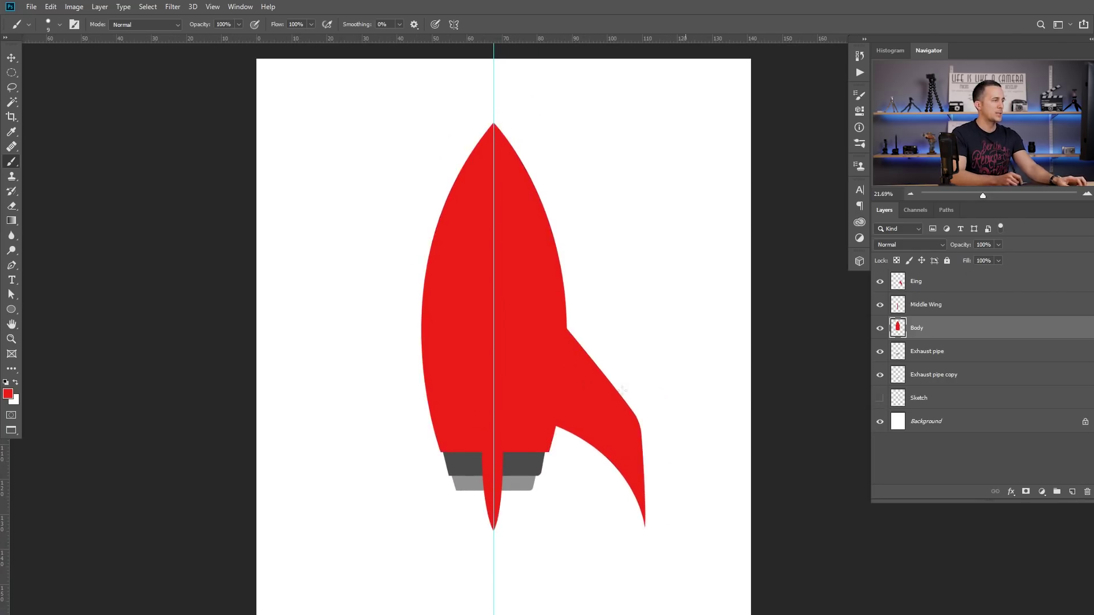
# Make a rectangular marquee selection about 35 by 139 cm over the rocket's left half, ending at the centre guide.
pyautogui.scroll(-2, 581, 378)
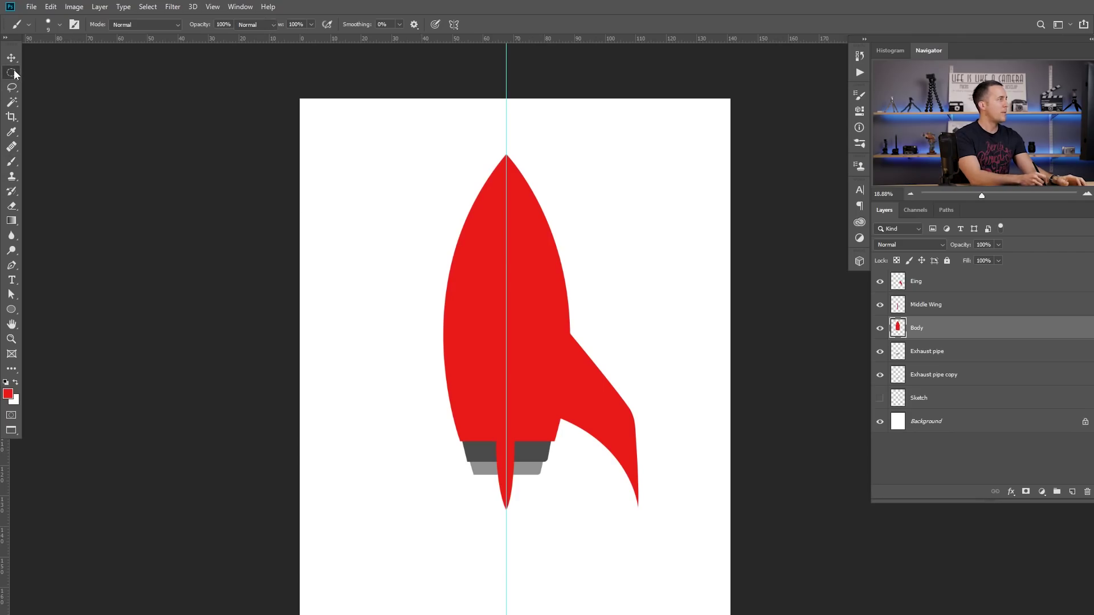
pyautogui.click(14, 75)
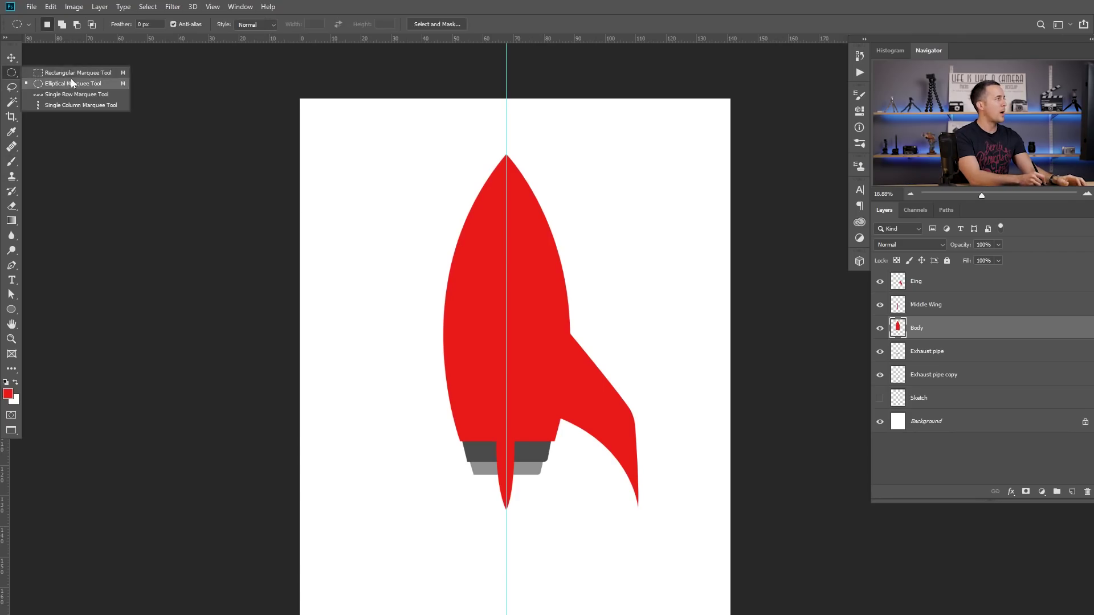
pyautogui.click(77, 73)
pyautogui.moveTo(400, 111); pyautogui.dragTo(501, 534)
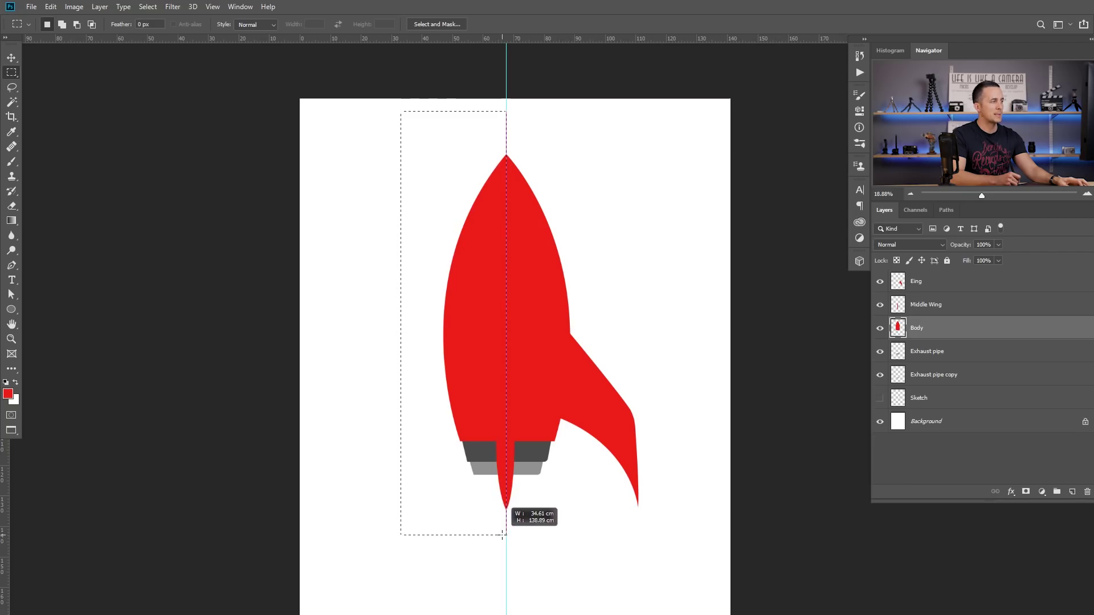
pyautogui.moveTo(503, 534); pyautogui.dragTo(503, 536)
# Delete the selected left half from the Middle Wing, Body, Exhaust pipe and Exhaust pipe copy layers, and deselect.
pyautogui.click(958, 290)
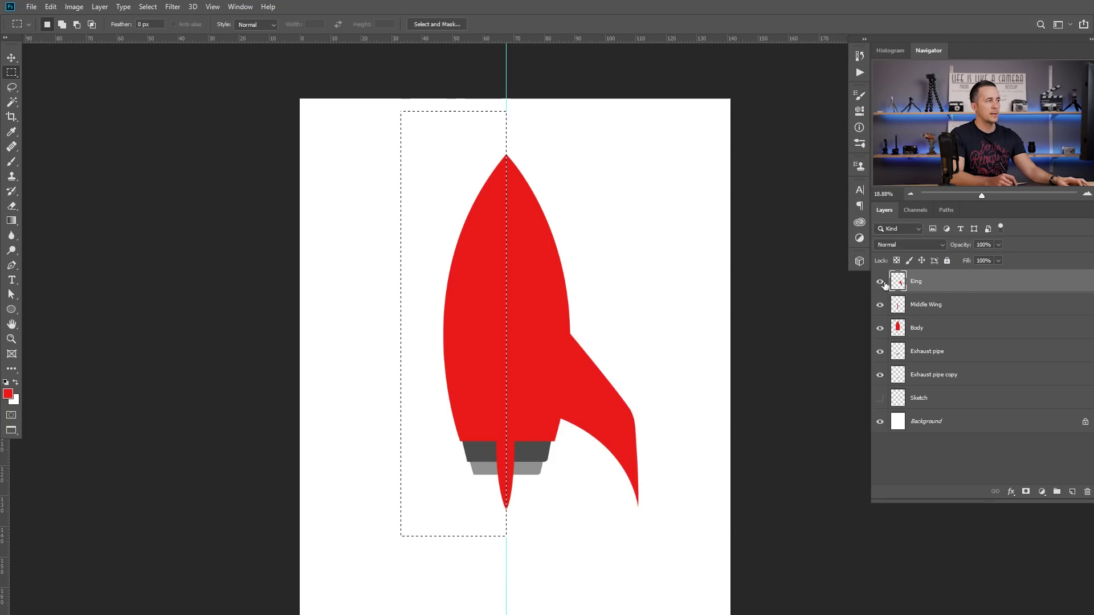
pyautogui.click(945, 310)
pyautogui.press('Delete')
pyautogui.click(942, 333)
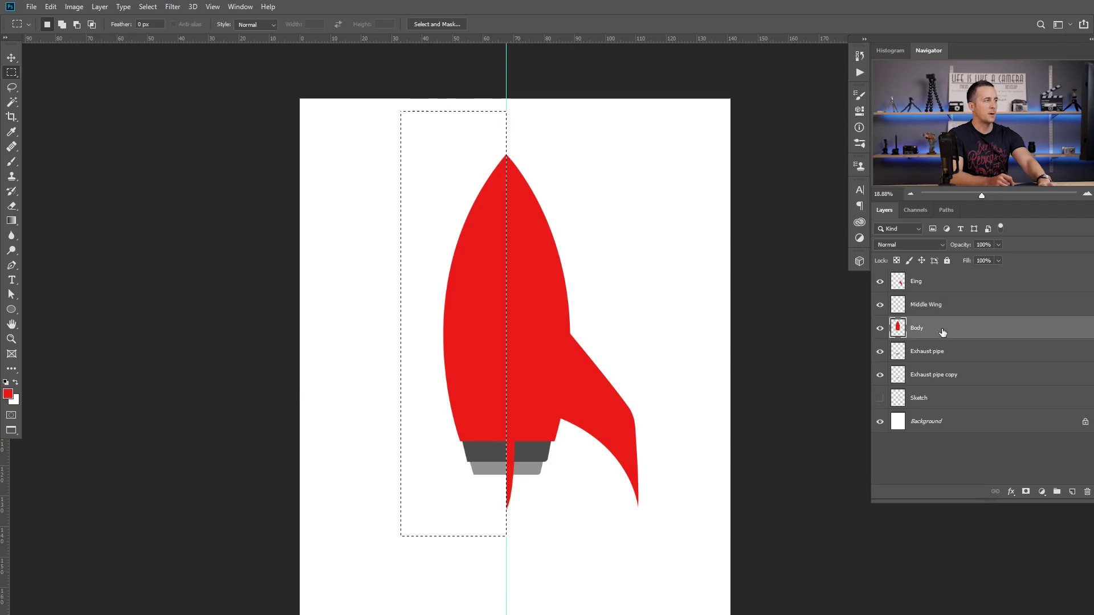
pyautogui.click(938, 356)
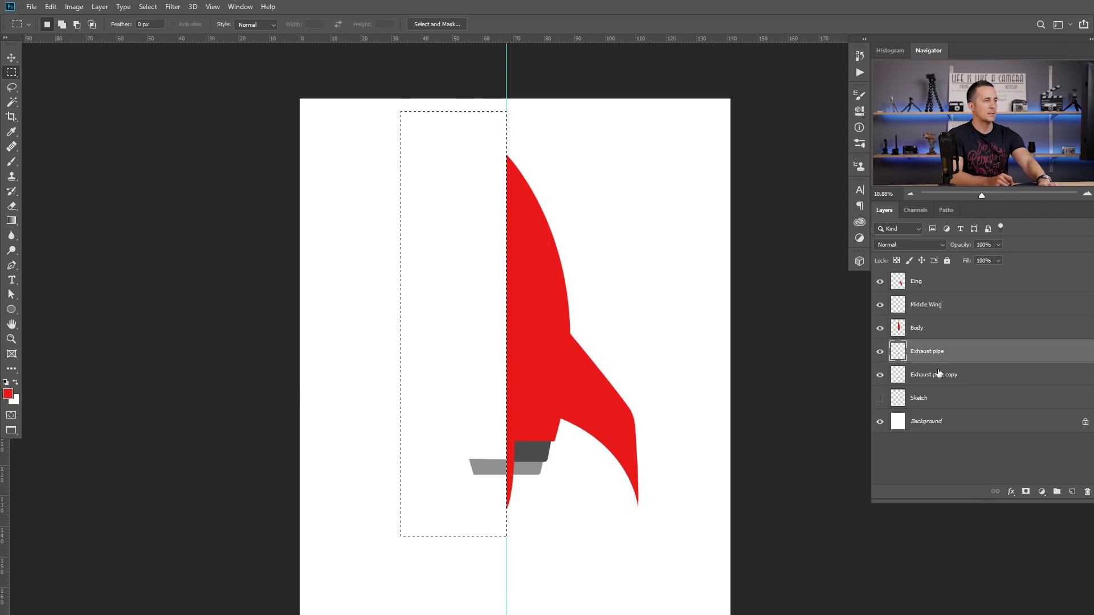
pyautogui.click(939, 374)
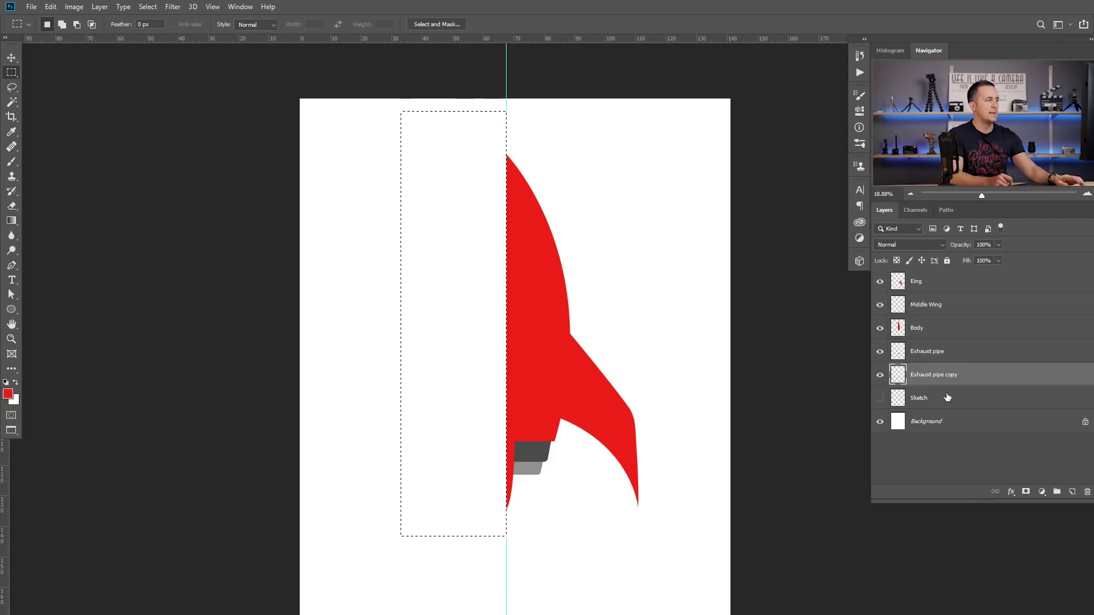
pyautogui.hotkey('ctrl', 'd')
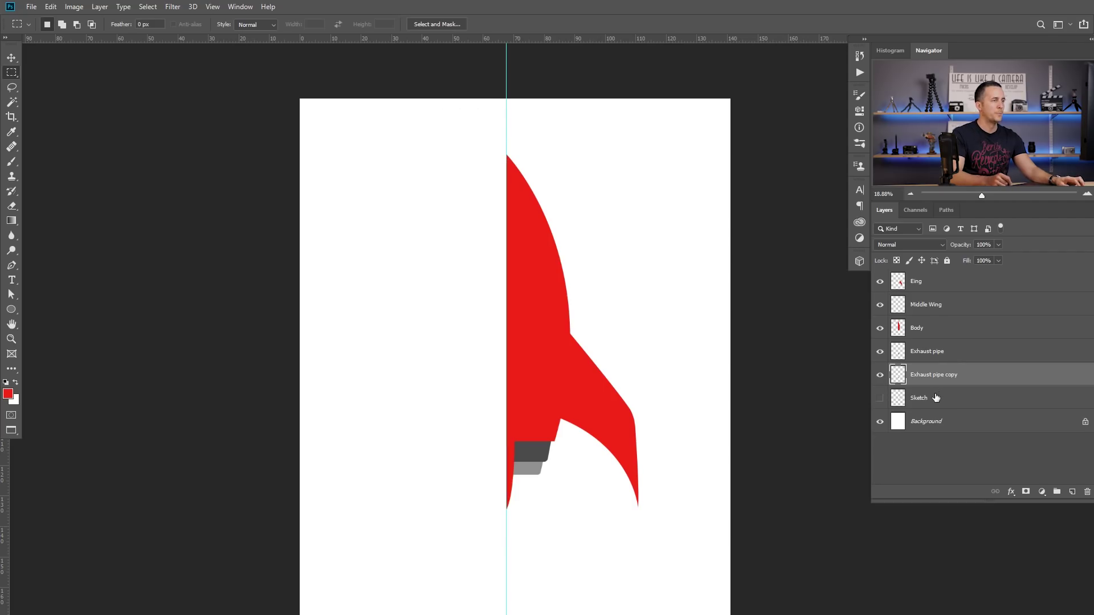
# Duplicate all five rocket layers, flip the copies horizontally and align them against the centre guide as the left half.
pyautogui.keyDown('shift'); pyautogui.click(937, 285); pyautogui.keyUp('shift')
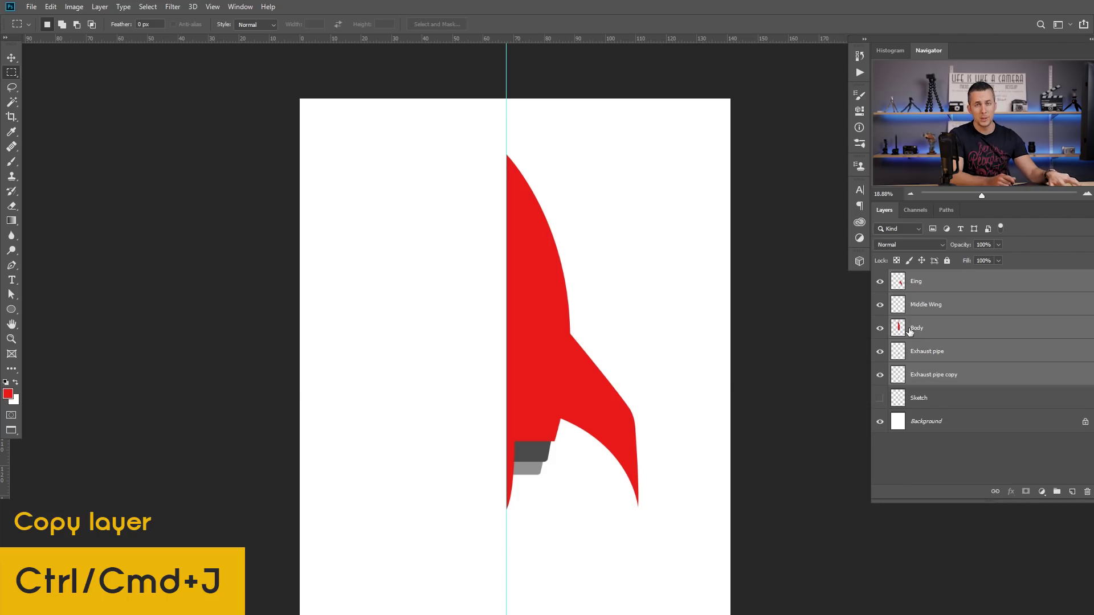
pyautogui.hotkey('ctrl', 'j')
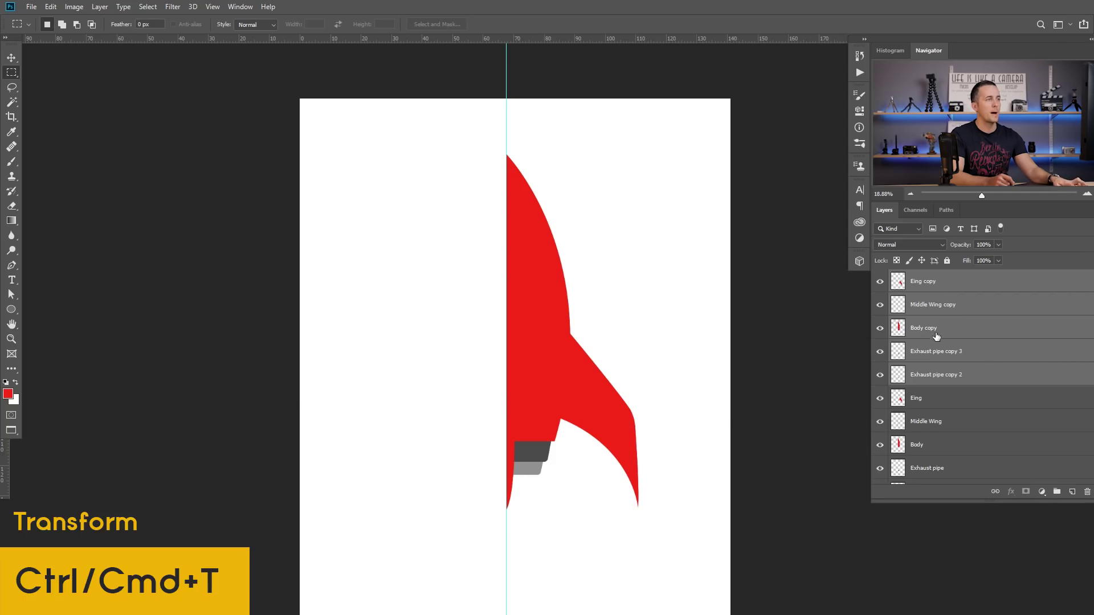
pyautogui.hotkey('ctrl', 't')
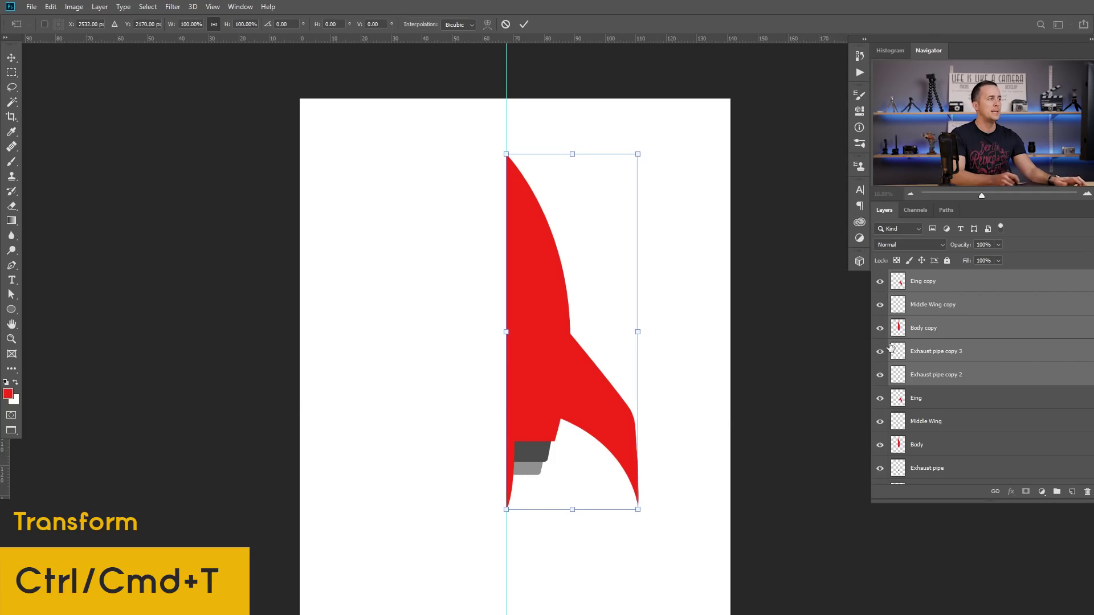
pyautogui.rightClick(539, 332)
pyautogui.click(574, 473)
pyautogui.moveTo(572, 398); pyautogui.dragTo(476, 393)
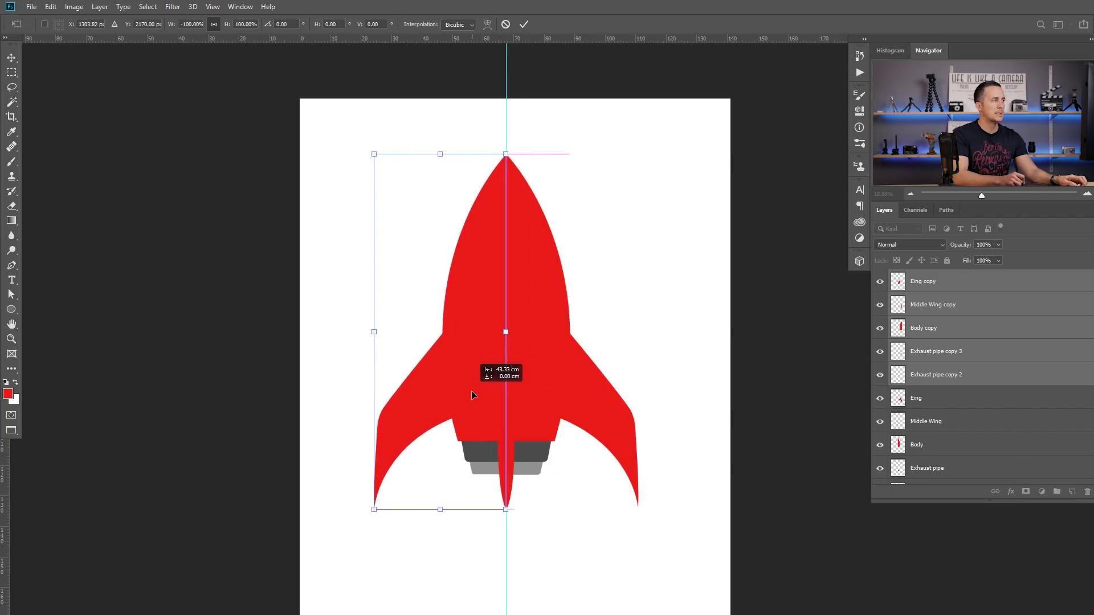
pyautogui.press('Return')
pyautogui.press('m')
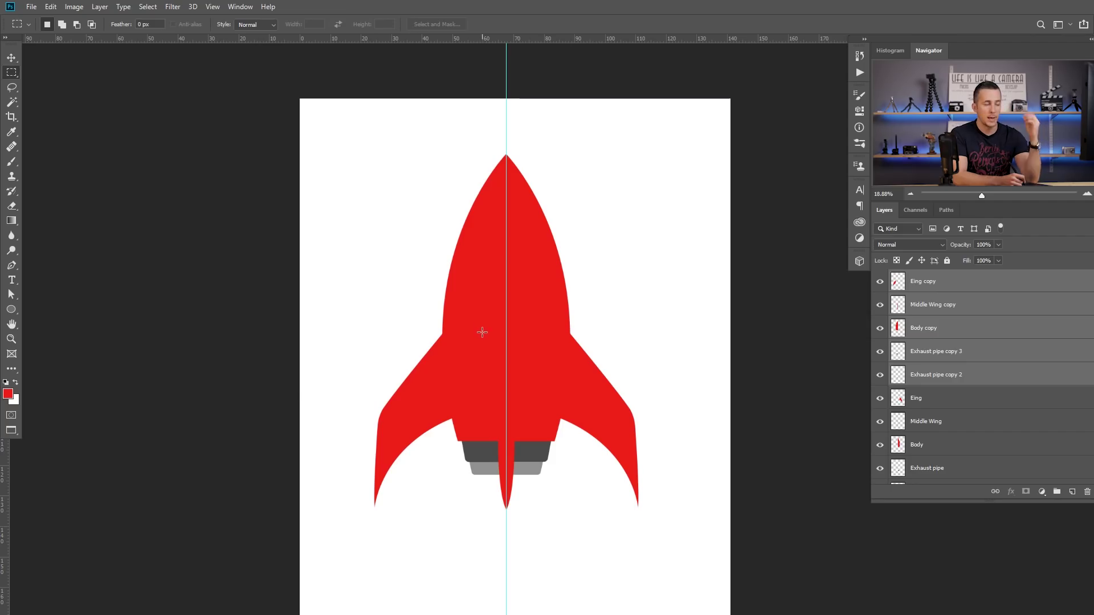
# Hide the centre guide and inspect the seam between the two rocket halves.
pyautogui.hotkey('ctrl', ';')
pyautogui.moveTo(510, 244); pyautogui.dragTo(493, 222)
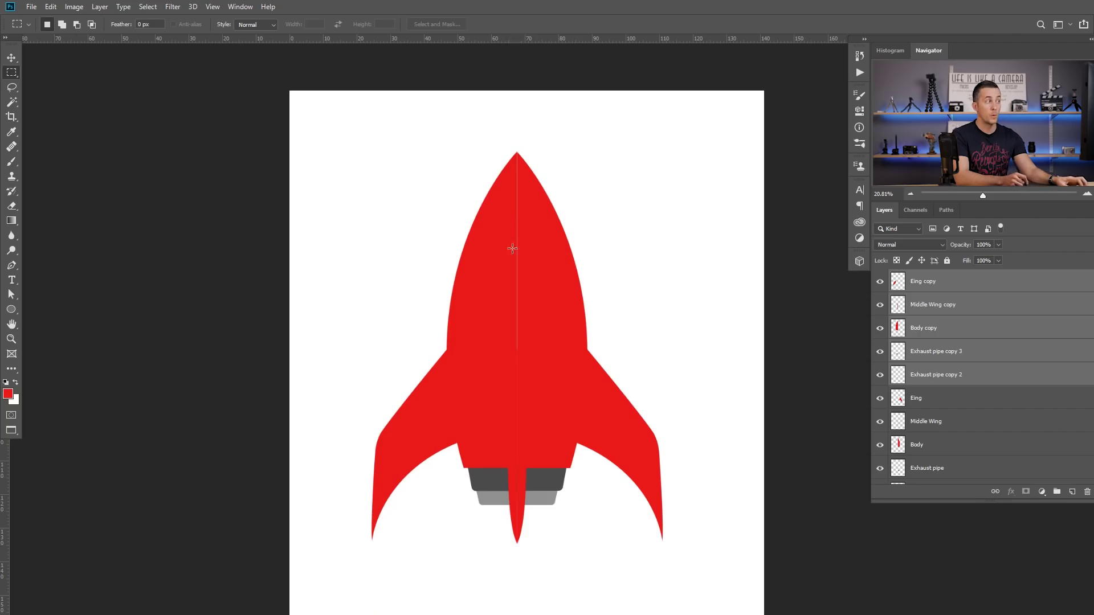
pyautogui.moveTo(512, 249); pyautogui.dragTo(534, 249)
# Merge the Middle Wing copy layer with the Middle Wing layer.
pyautogui.click(965, 290)
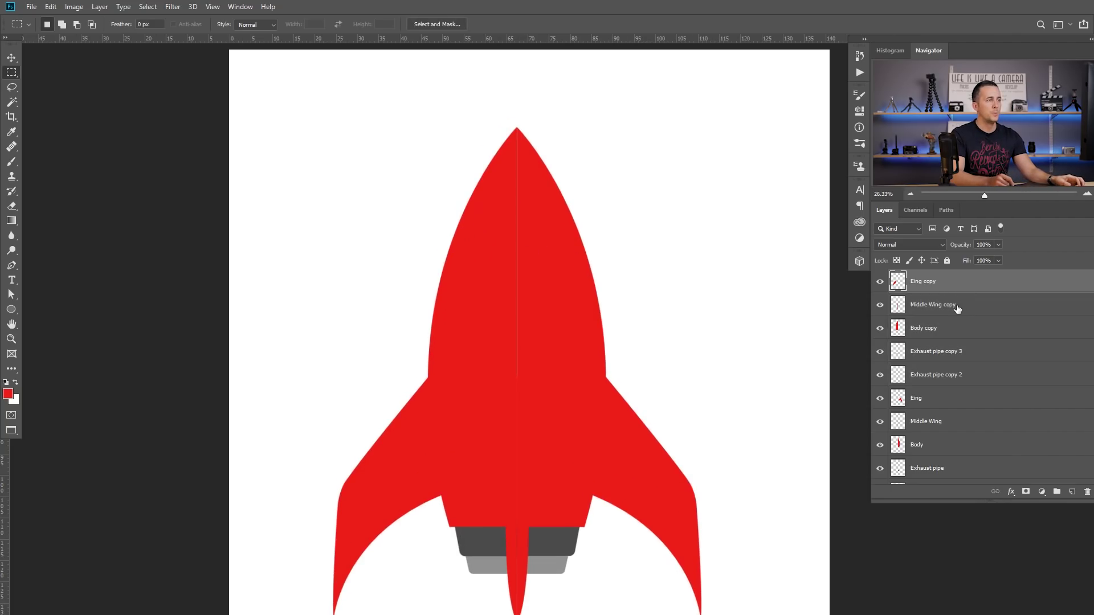
pyautogui.click(956, 309)
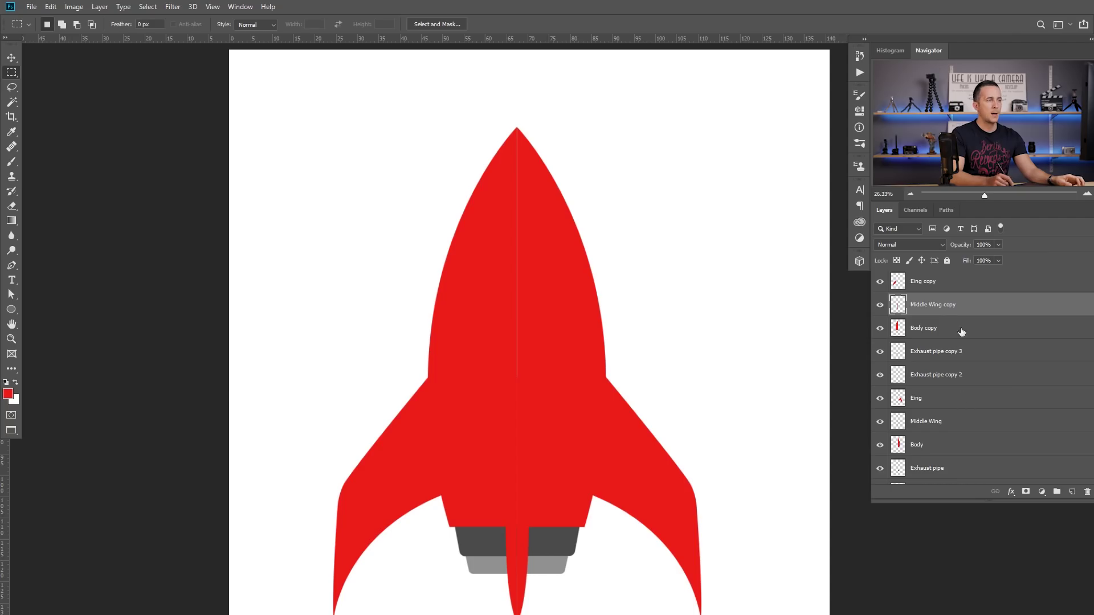
pyautogui.keyDown('ctrl'); pyautogui.click(946, 426); pyautogui.keyUp('ctrl')
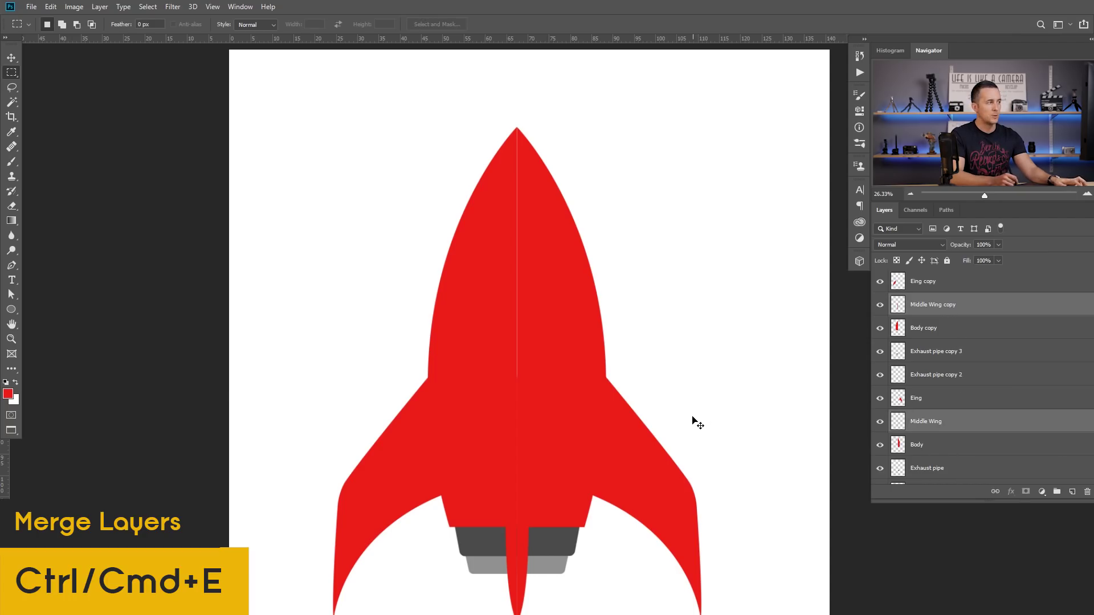
pyautogui.hotkey('ctrl', 'e')
# Try moving the merged middle wing as one piece, and undo the move.
pyautogui.press('v')
pyautogui.moveTo(525, 509); pyautogui.dragTo(373, 311)
pyautogui.hotkey('ctrl', 'z')
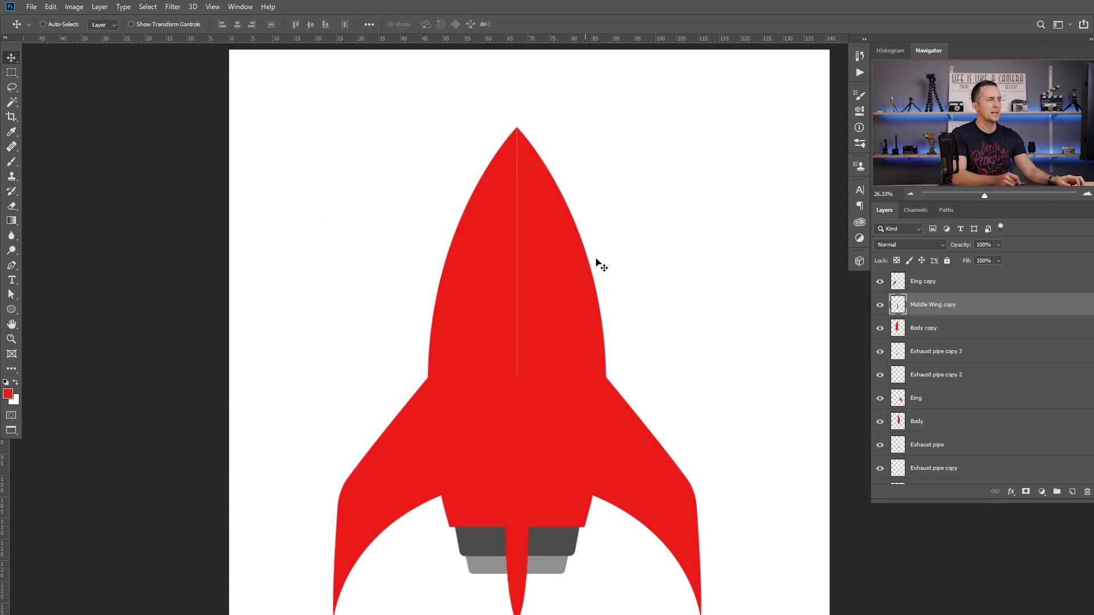
# Merge the Body copy layer with the Body layer.
pyautogui.click(982, 341)
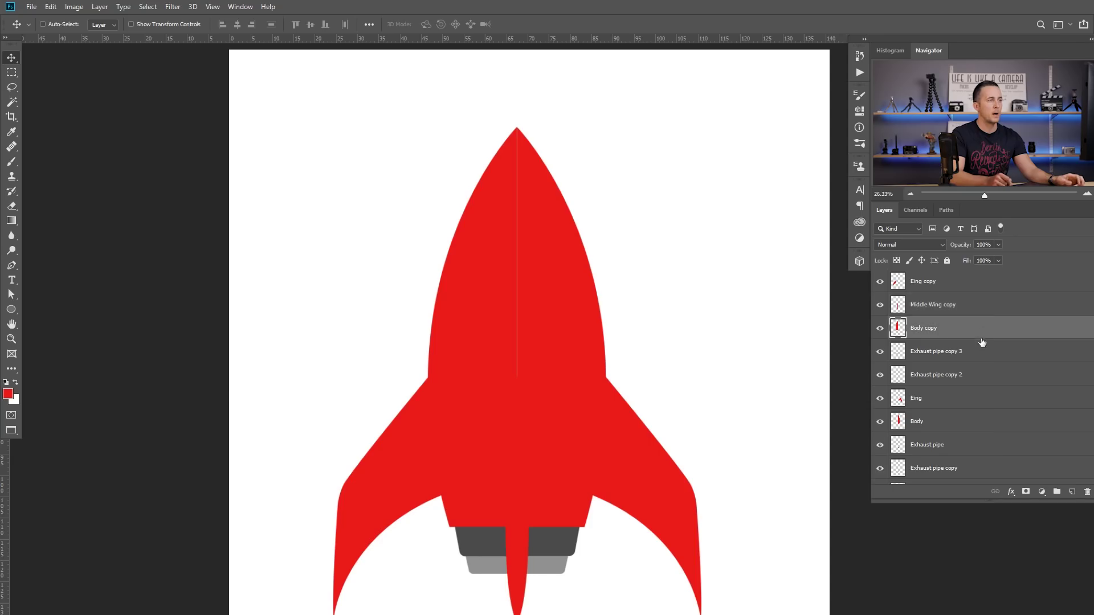
pyautogui.keyDown('ctrl'); pyautogui.click(958, 426); pyautogui.keyUp('ctrl')
pyautogui.hotkey('ctrl', 'e')
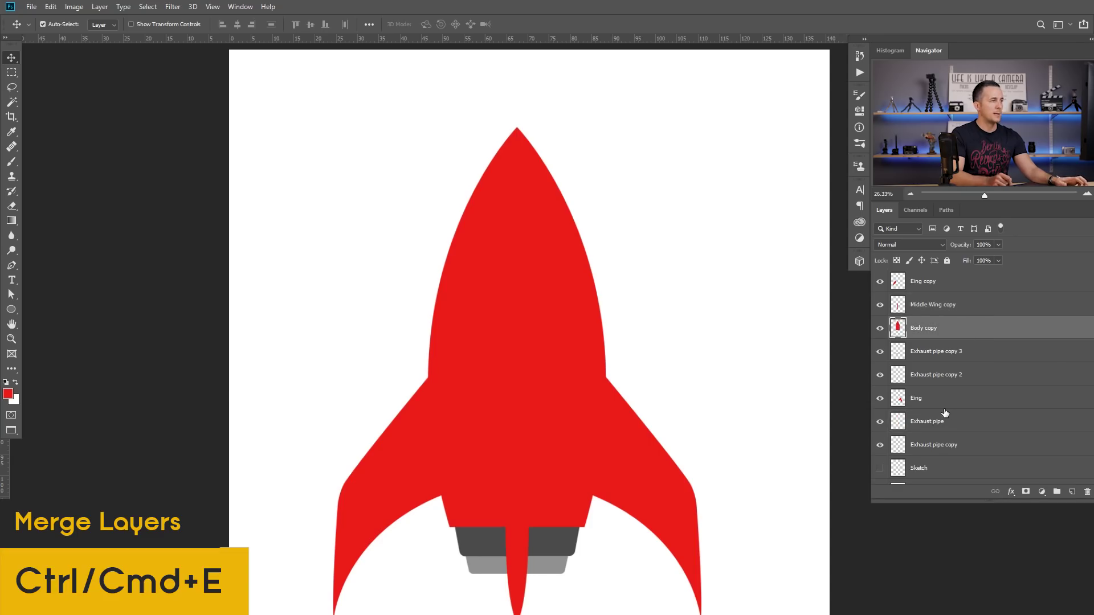
# Merge Exhaust pipe copy 3 with Exhaust pipe, and Exhaust pipe copy 2 with Exhaust pipe copy.
pyautogui.click(944, 353)
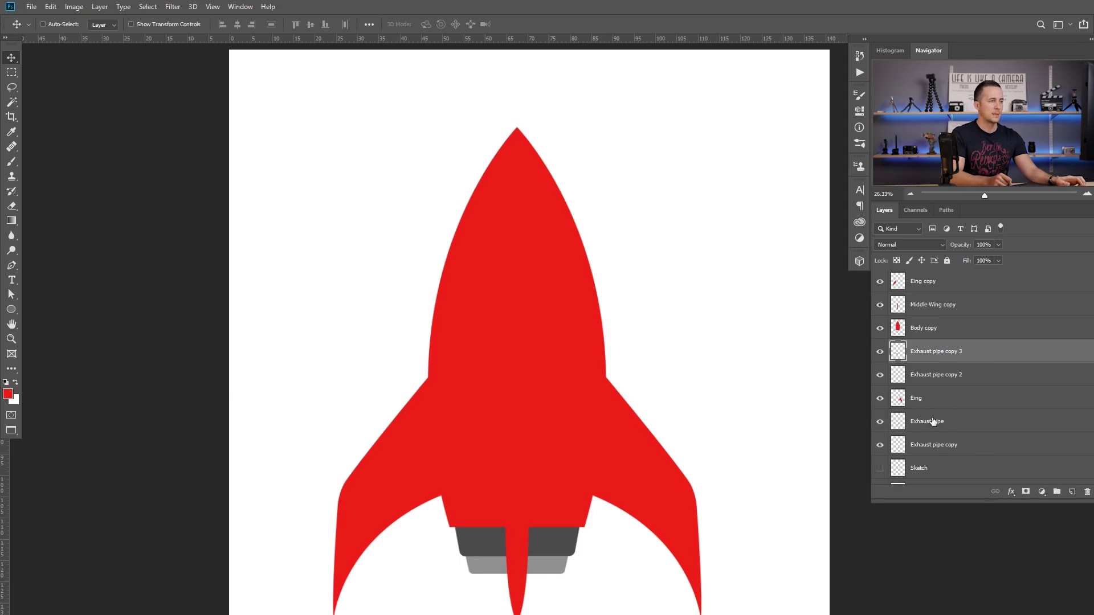
pyautogui.keyDown('ctrl'); pyautogui.click(970, 421); pyautogui.keyUp('ctrl')
pyautogui.hotkey('ctrl', 'e')
pyautogui.keyDown('ctrl'); pyautogui.click(552, 554); pyautogui.keyUp('ctrl')
pyautogui.click(904, 328)
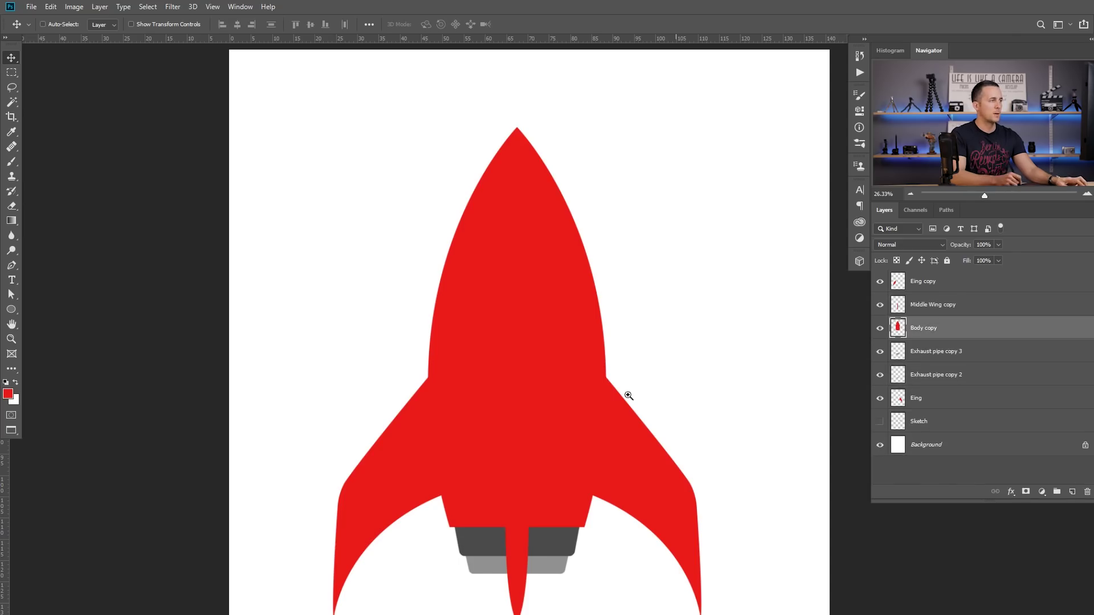
# Toggle each rocket layer's visibility off and on to check which part it contains, from the lower exhaust up to the left wing.
pyautogui.scroll(-1, 628, 396)
pyautogui.click(880, 375)
pyautogui.click(880, 375)
pyautogui.click(881, 351)
pyautogui.click(881, 352)
pyautogui.click(880, 328)
pyautogui.click(881, 328)
pyautogui.click(881, 306)
pyautogui.click(880, 306)
pyautogui.click(882, 283)
pyautogui.click(881, 282)
# Rename the Eing copy layer as Left Wing and the Eing layer as Right WIng.
pyautogui.doubleClick(923, 282)
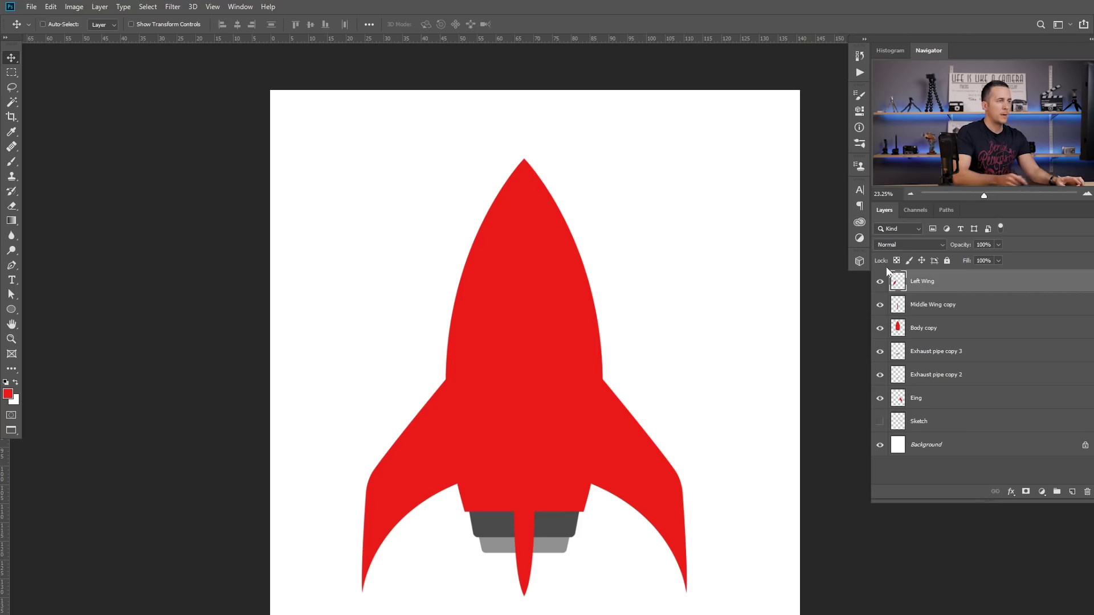
pyautogui.doubleClick(917, 399)
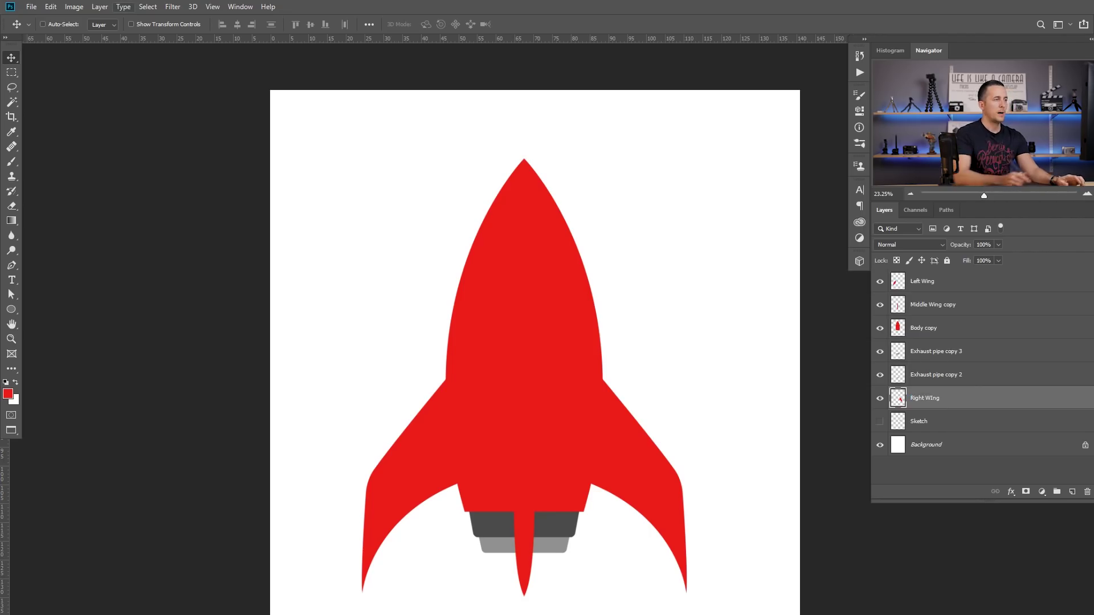
# Move the Sketch layer to the top of the layer stack, above Left Wing.
pyautogui.scroll(-3, 523, 409)
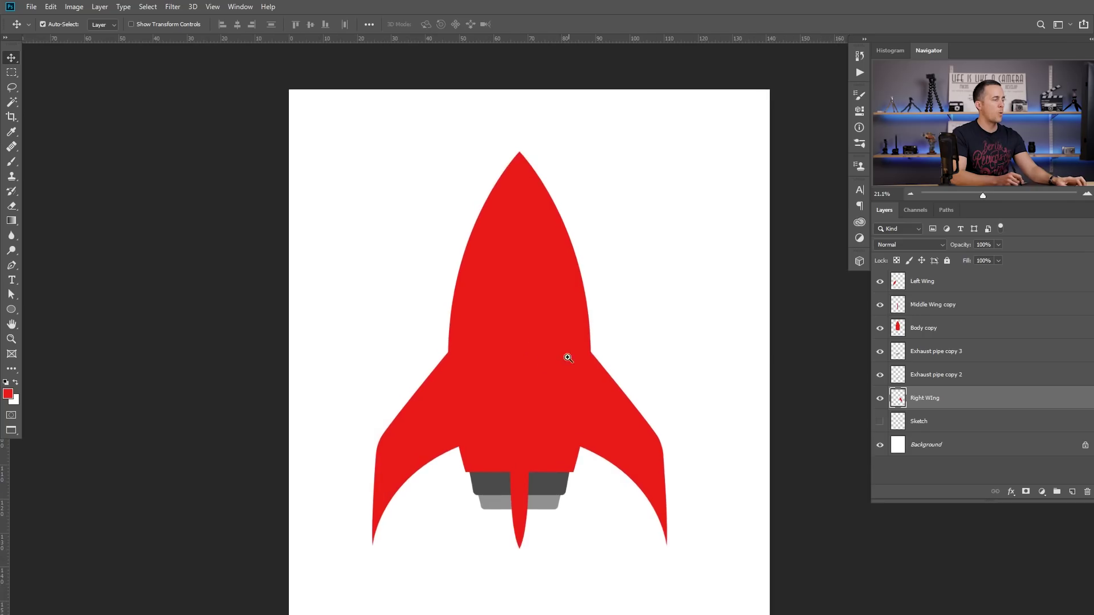
pyautogui.scroll(1, 548, 368)
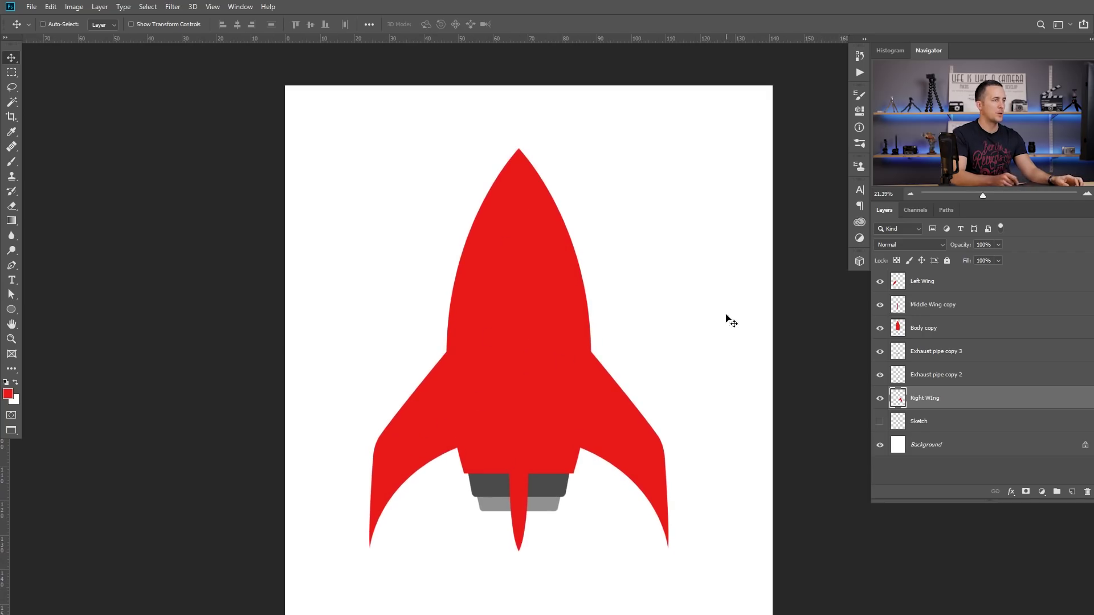
pyautogui.moveTo(907, 421); pyautogui.dragTo(918, 280)
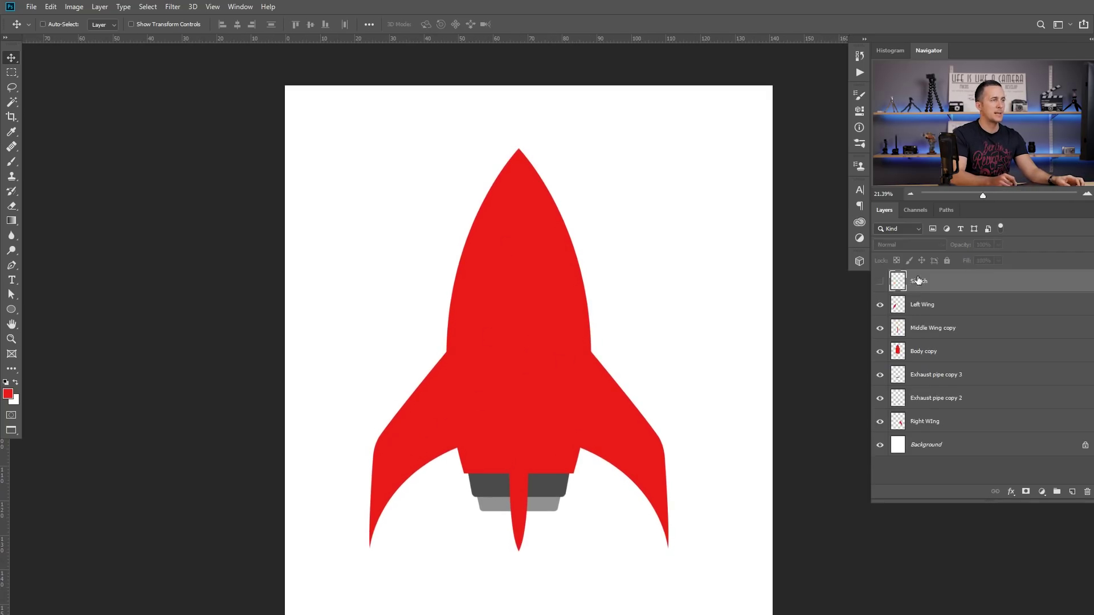
# Show the Sketch layer and draw a circle about 585 px across over the sketched round window with the Ellipse tool.
pyautogui.click(881, 282)
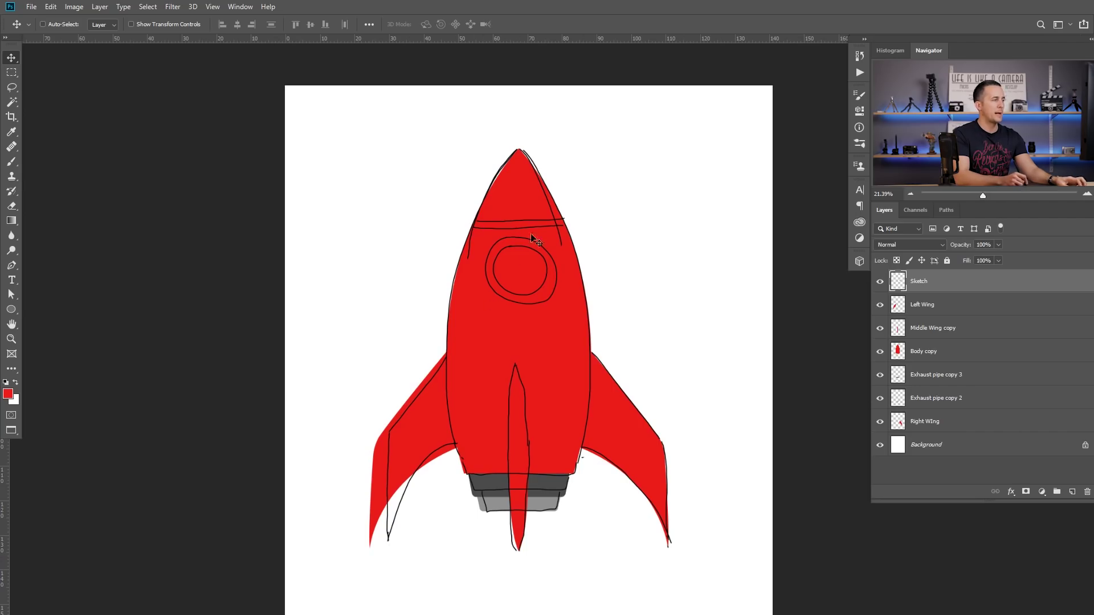
pyautogui.scroll(2, 536, 239)
pyautogui.moveTo(542, 228); pyautogui.dragTo(522, 256)
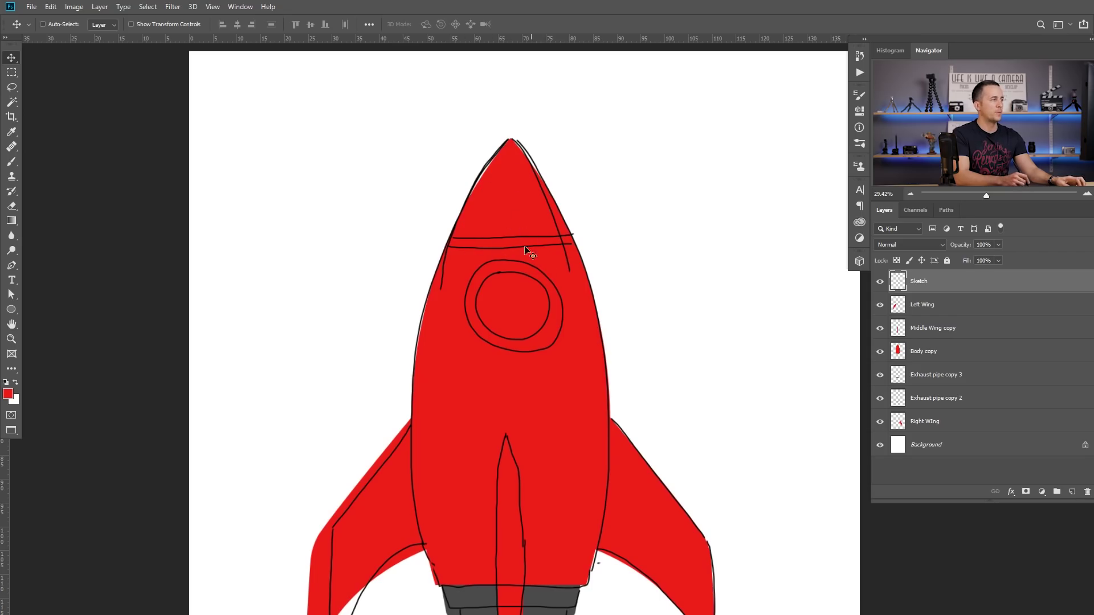
pyautogui.scroll(-2, 518, 314)
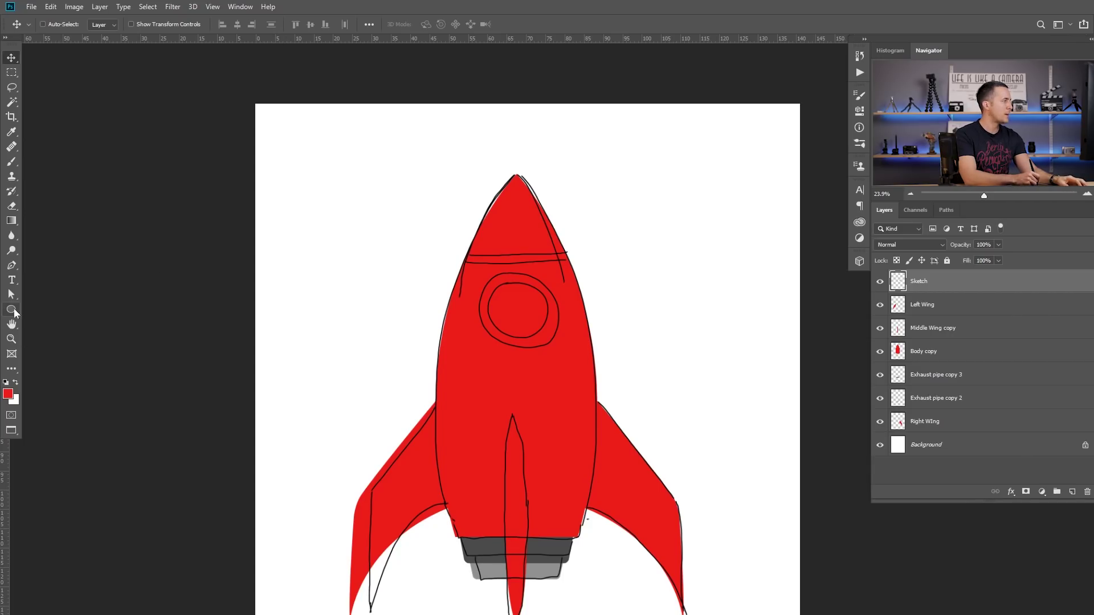
pyautogui.moveTo(11, 310); pyautogui.dragTo(34, 313)
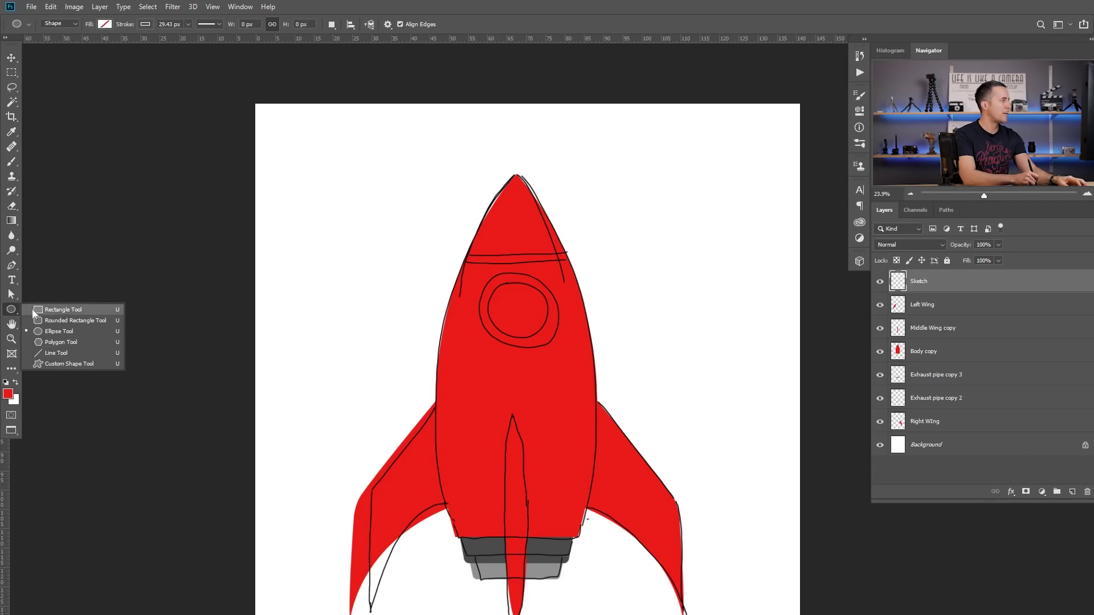
pyautogui.click(82, 333)
pyautogui.moveTo(530, 318)
pyautogui.mouseDown()
pyautogui.moveTo(511, 299)
pyautogui.moveTo(533, 339)
pyautogui.moveTo(592, 364)
pyautogui.mouseUp()
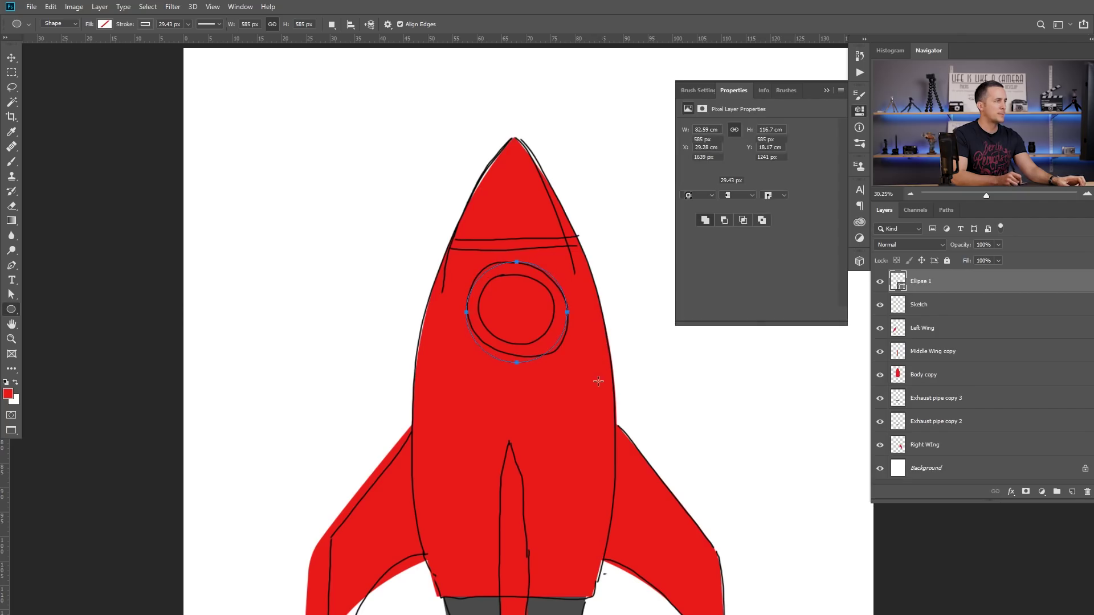
# Try a light peach fill on the window circle and return its fill to none.
pyautogui.click(106, 24)
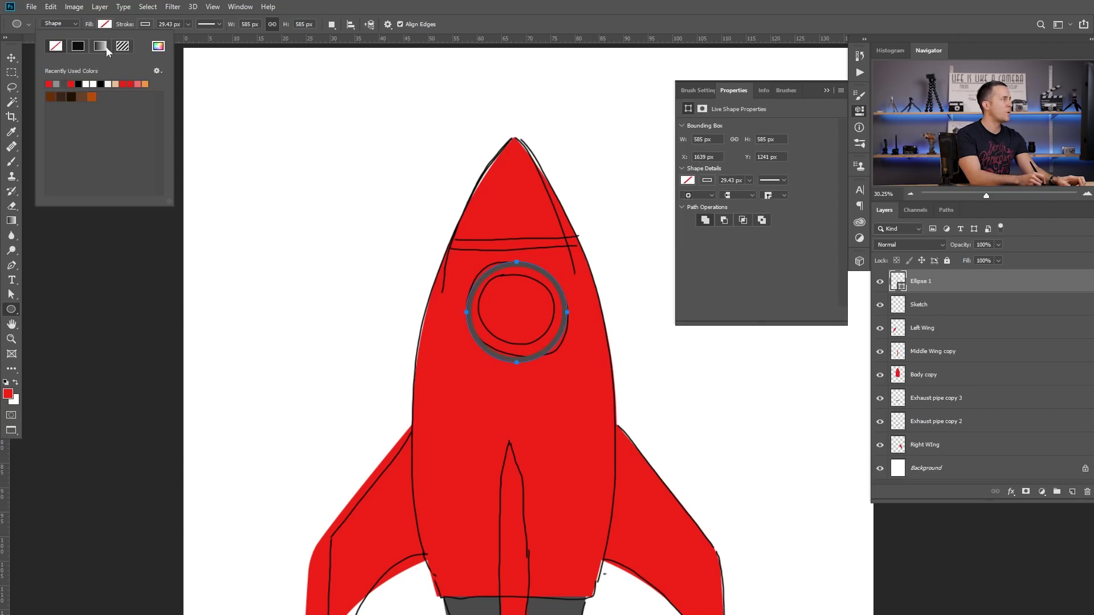
pyautogui.click(117, 84)
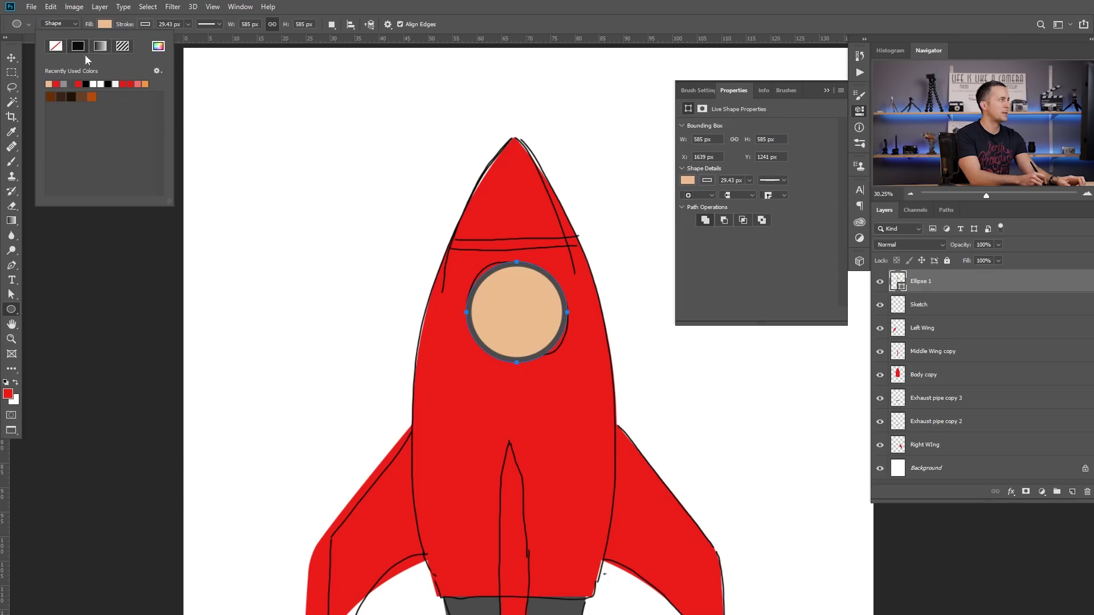
pyautogui.click(55, 46)
# Give the window circle a lighter grey stroke 60 px thick.
pyautogui.click(147, 26)
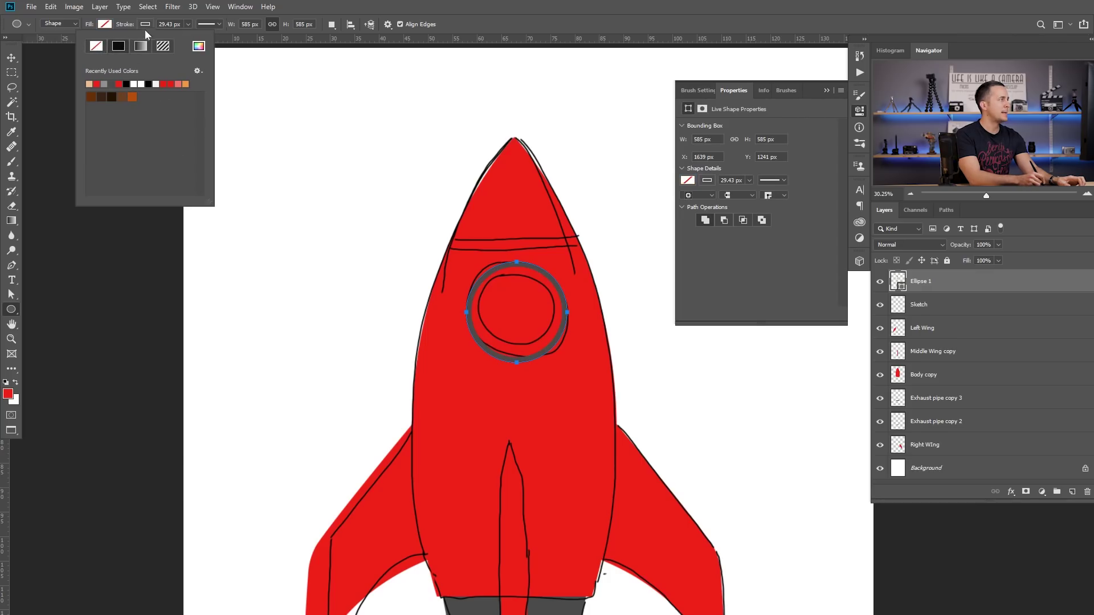
pyautogui.click(110, 84)
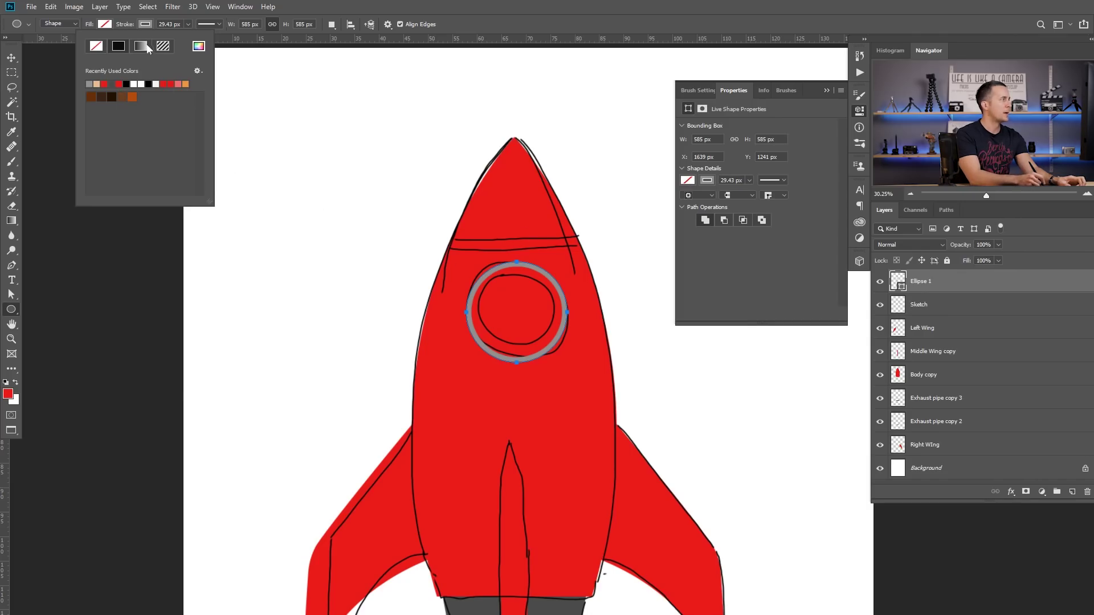
pyautogui.click(188, 24)
pyautogui.moveTo(188, 39); pyautogui.dragTo(197, 41)
pyautogui.click(185, 26)
pyautogui.moveTo(180, 24); pyautogui.dragTo(160, 20)
pyautogui.write('60')
pyautogui.press('Tab')
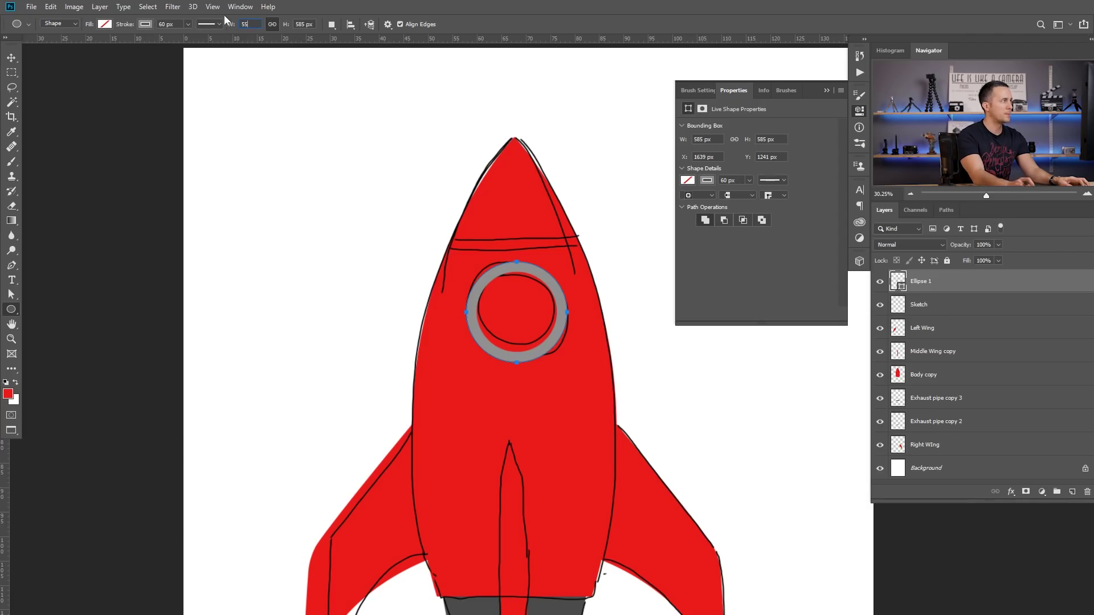
# Set the window ring's width and height to 550 px, undoing a trial move but keeping that size.
pyautogui.press('Tab')
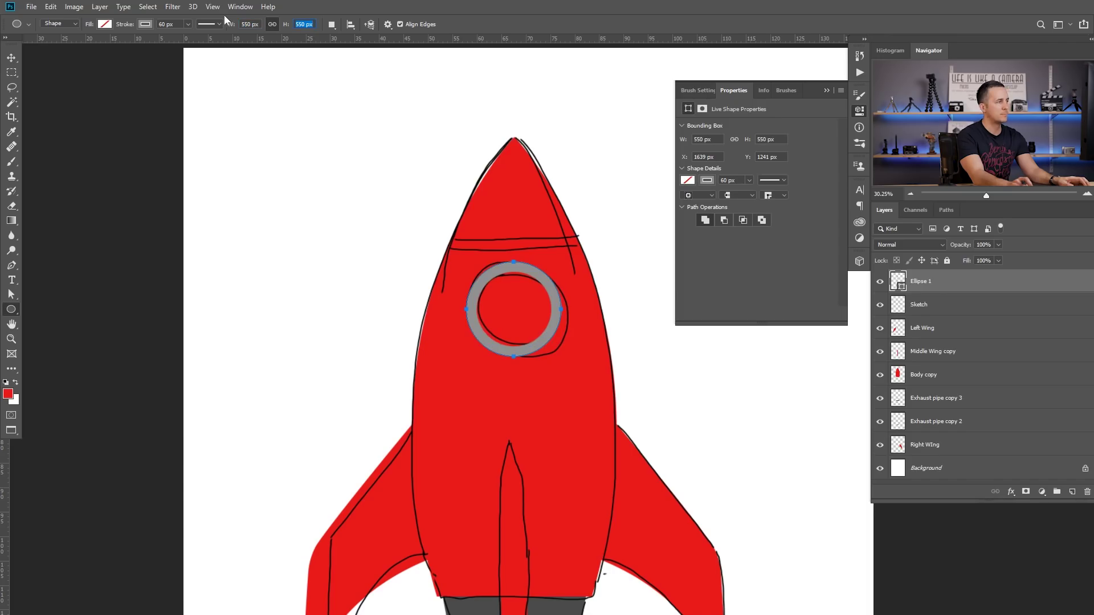
pyautogui.press('Return')
pyautogui.press('v')
pyautogui.moveTo(499, 351); pyautogui.dragTo(506, 340)
pyautogui.hotkey('ctrl', 'z')
pyautogui.hotkey('ctrl', 'z')
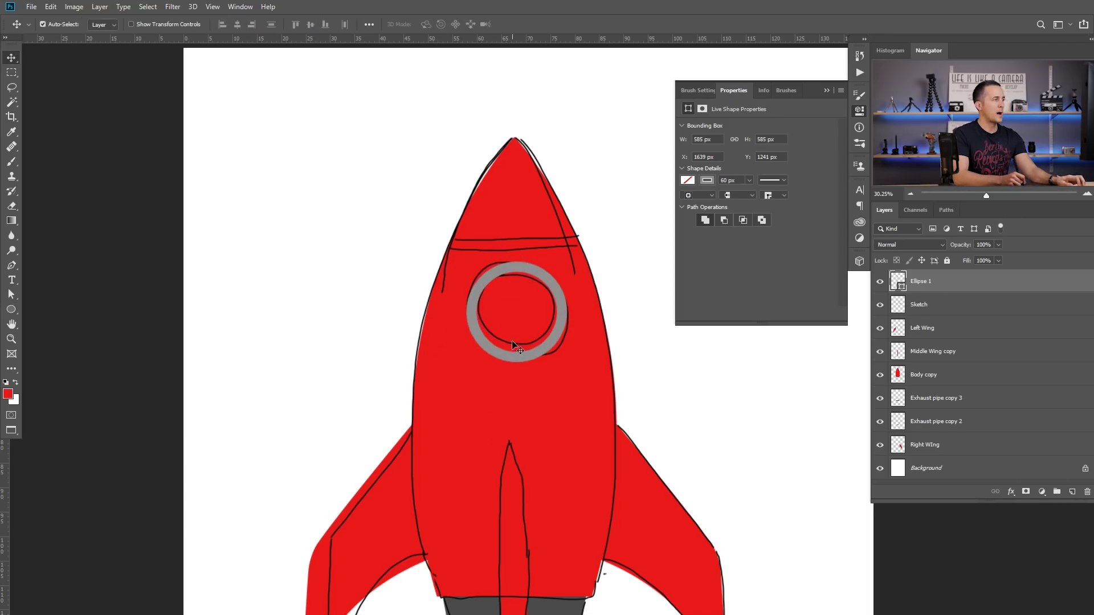
pyautogui.hotkey('ctrl', 'shift', 'z')
pyautogui.click(855, 96)
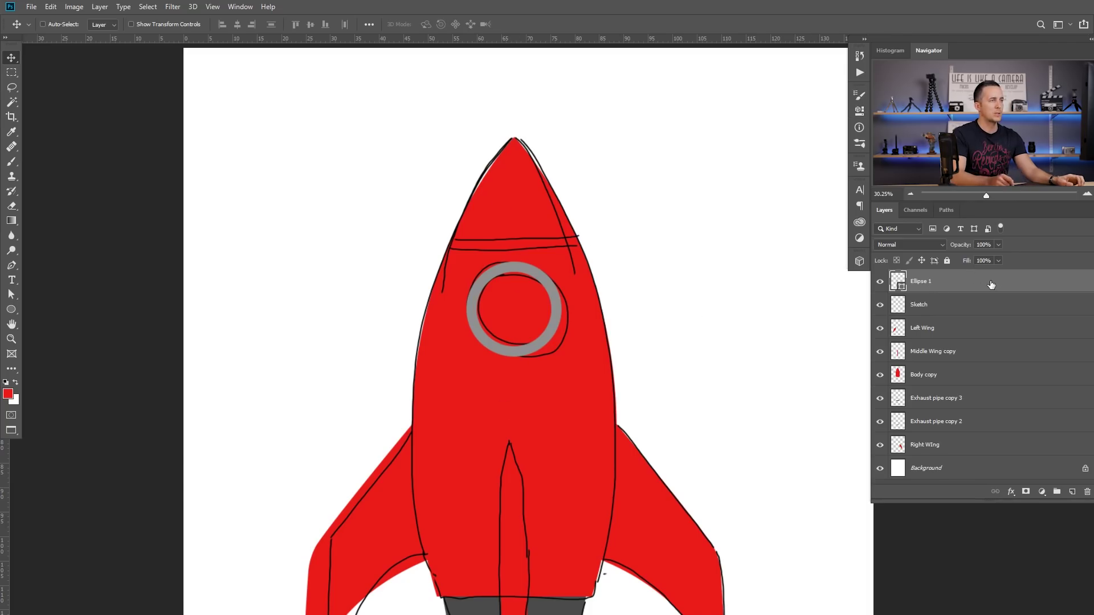
# Rename the Ellipse 1 layer as Window.
pyautogui.doubleClick(920, 282)
pyautogui.write('Window')
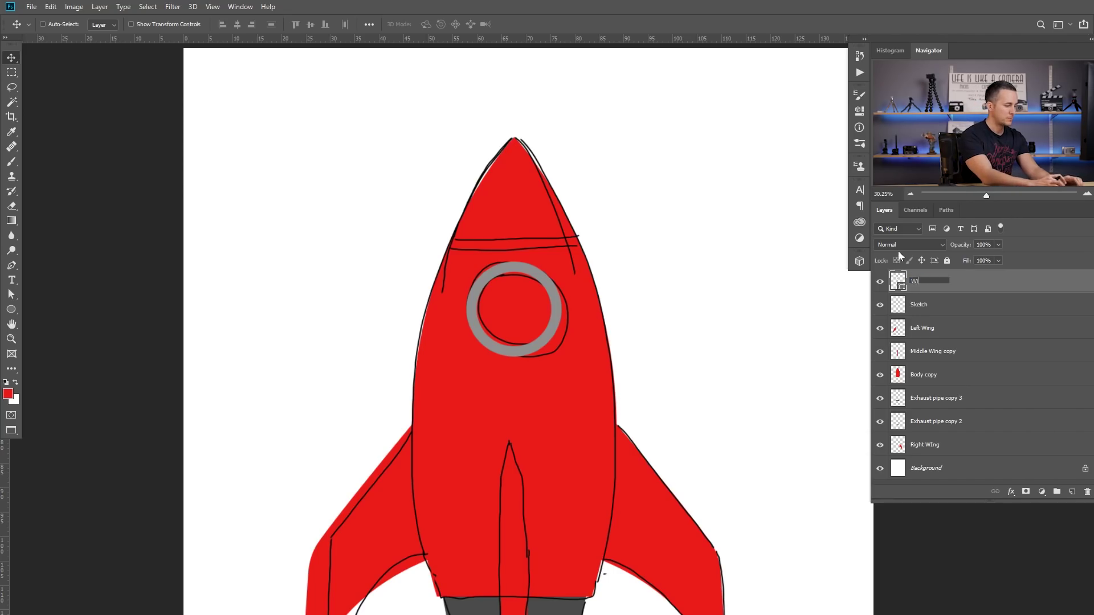
pyautogui.press('Return')
# Align the Window and Body copy layers by their horizontal centers.
pyautogui.press('ctrl')
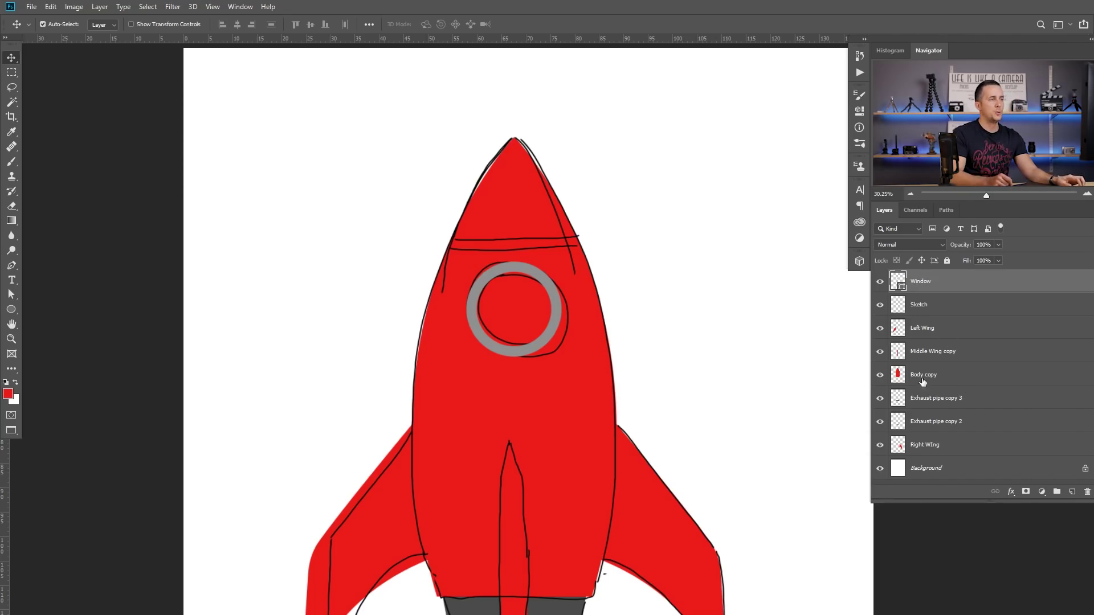
pyautogui.keyDown('ctrl'); pyautogui.click(1013, 378); pyautogui.keyUp('ctrl')
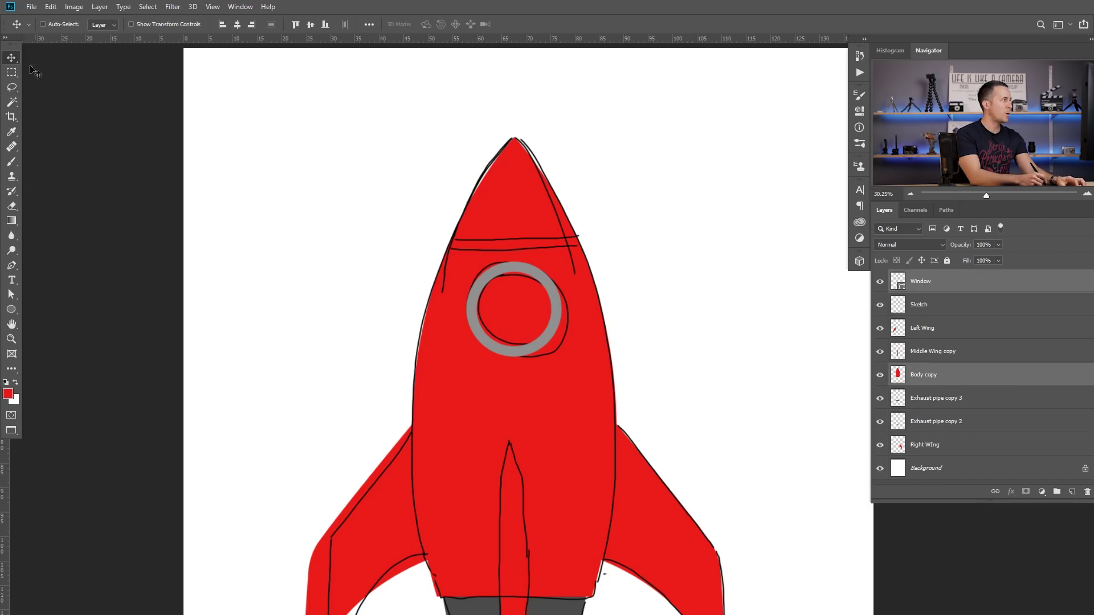
pyautogui.click(237, 25)
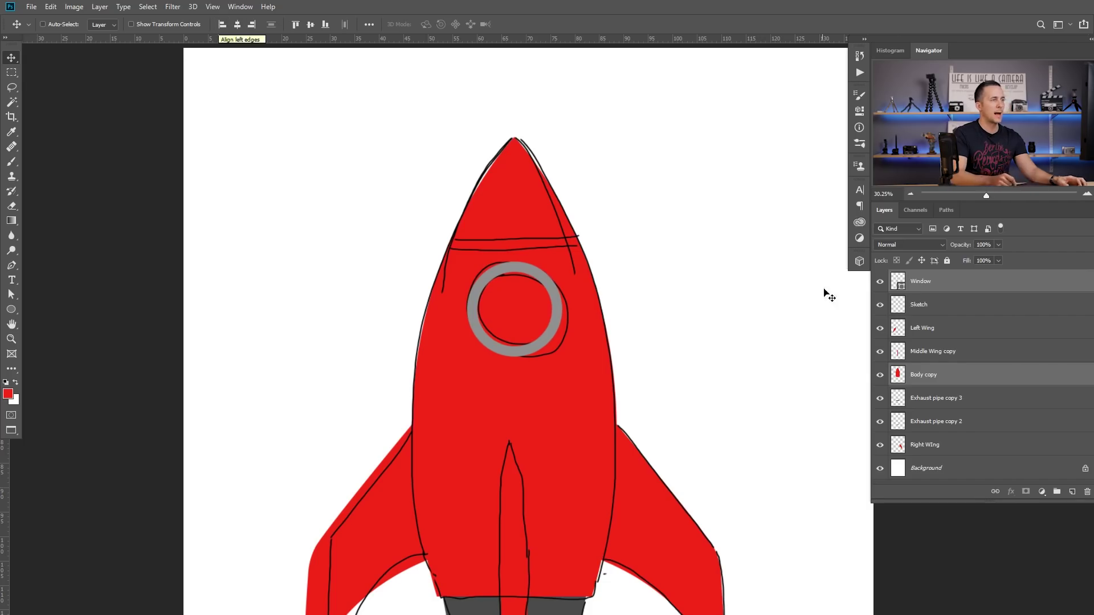
pyautogui.scroll(2, 513, 262)
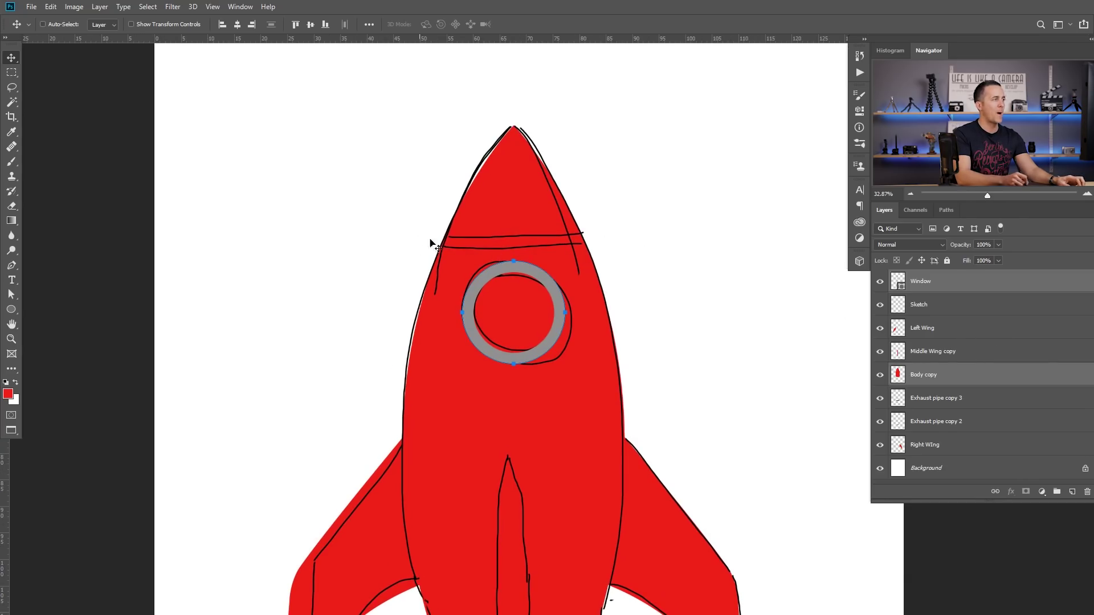
pyautogui.scroll(-3, 435, 246)
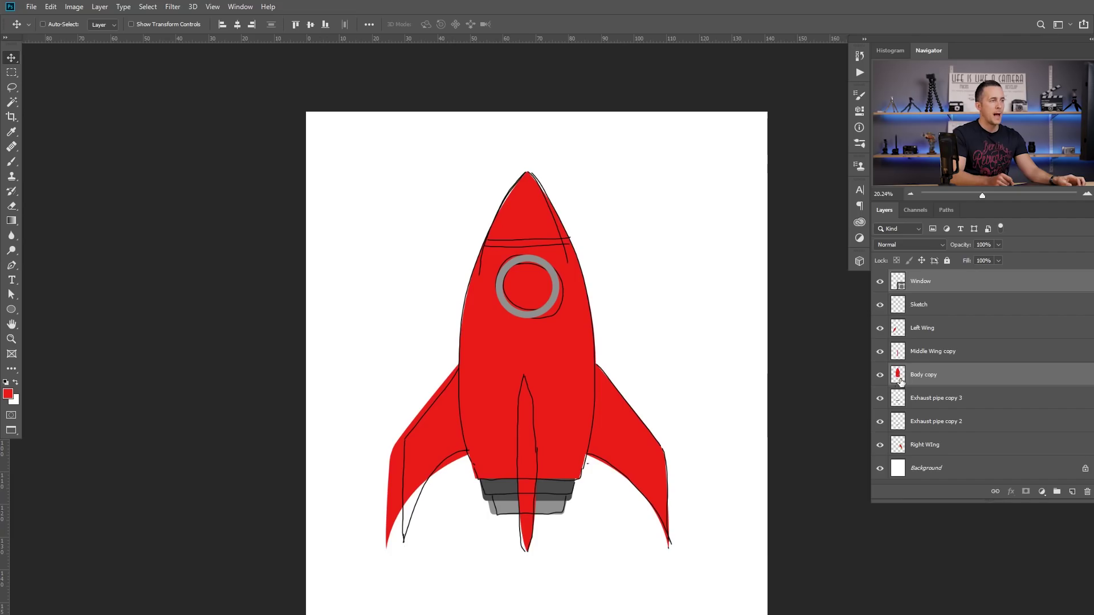
# On Body copy, make a wide elliptical selection whose upper edge curves along the sketched line below the nose.
pyautogui.click(900, 379)
pyautogui.scroll(-1, 587, 337)
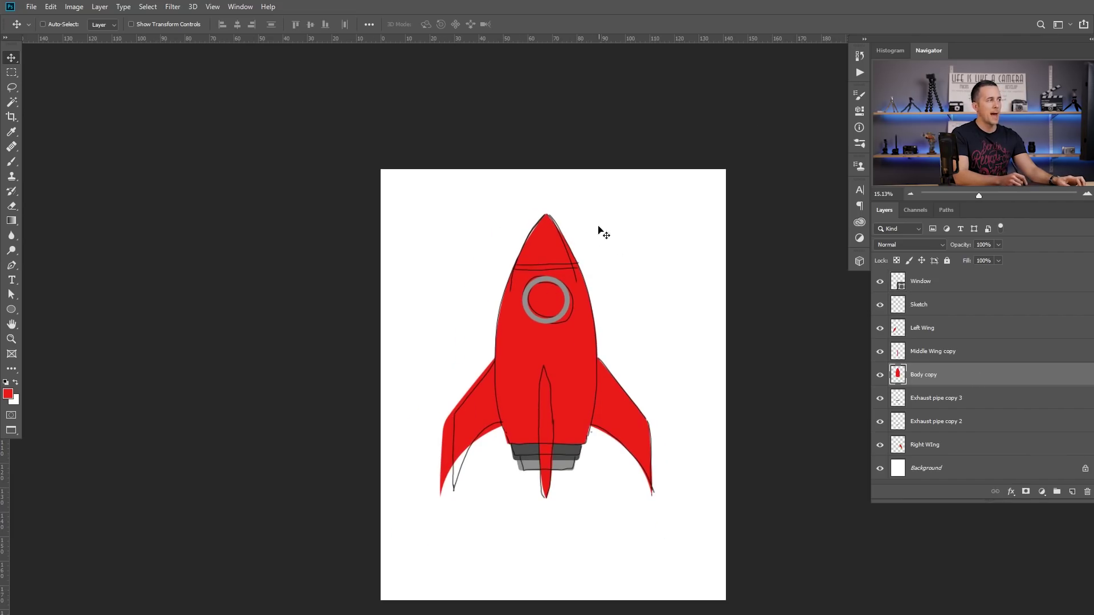
pyautogui.scroll(1, 569, 265)
pyautogui.scroll(1, 574, 274)
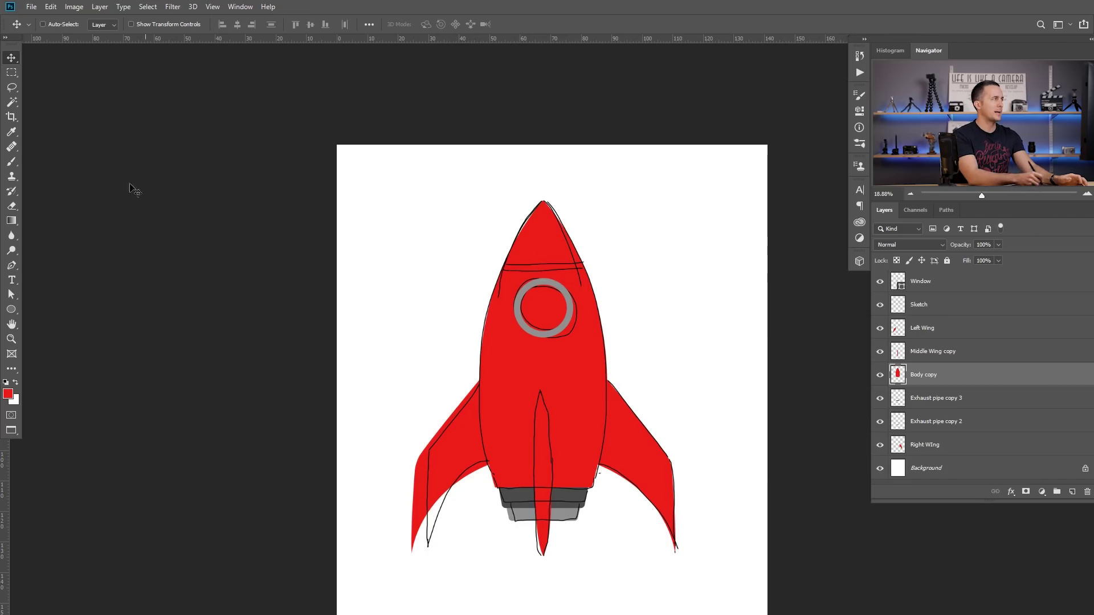
pyautogui.moveTo(12, 72); pyautogui.dragTo(59, 86)
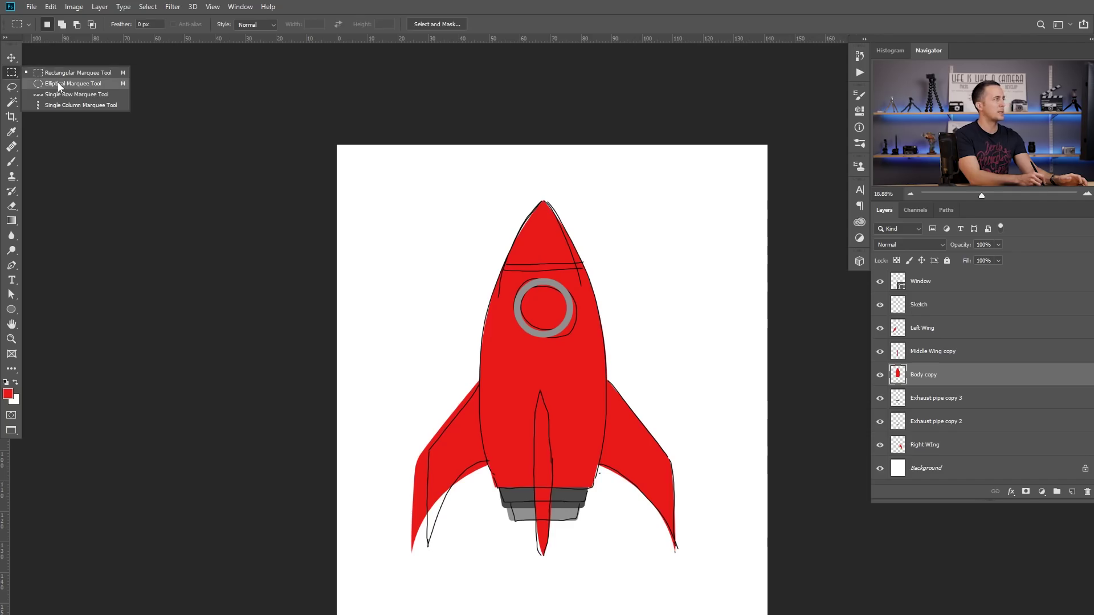
pyautogui.click(59, 86)
pyautogui.moveTo(406, 291); pyautogui.dragTo(696, 441)
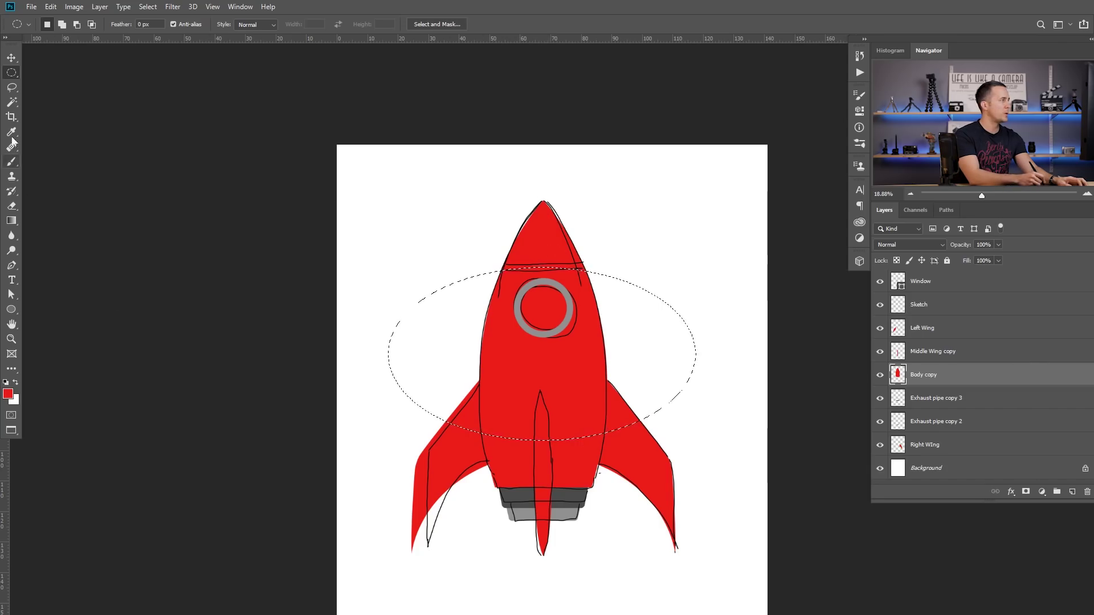
# Extend the selection with the Lasso around the lower rocket and wings, and invert it to select the nose area.
pyautogui.click(12, 87)
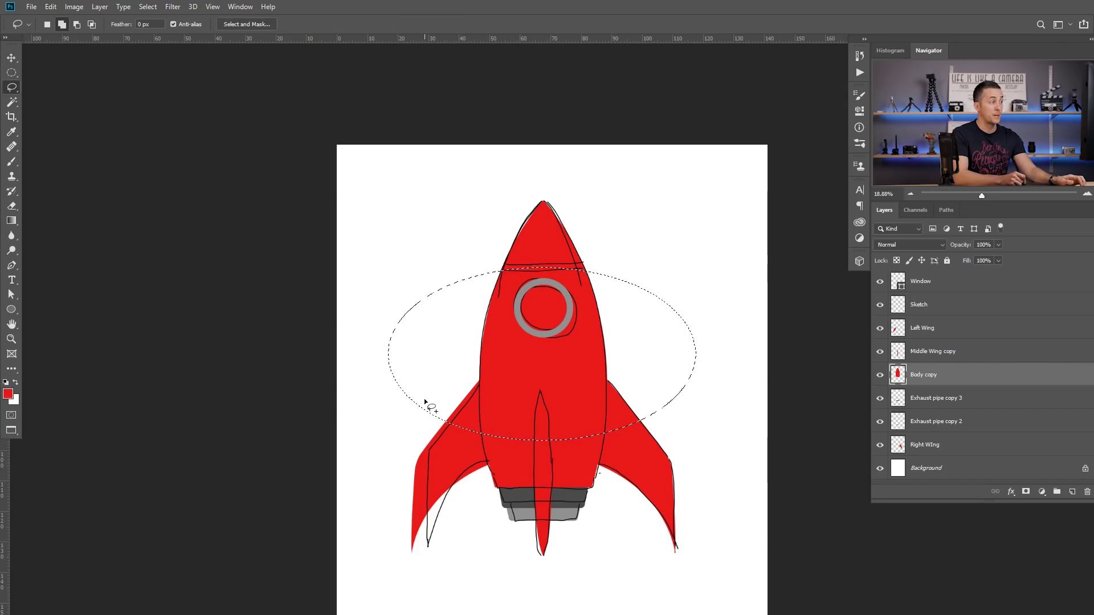
pyautogui.moveTo(424, 399)
pyautogui.mouseDown()
pyautogui.moveTo(369, 471)
pyautogui.moveTo(579, 606)
pyautogui.moveTo(723, 454)
pyautogui.moveTo(674, 399)
pyautogui.mouseUp()
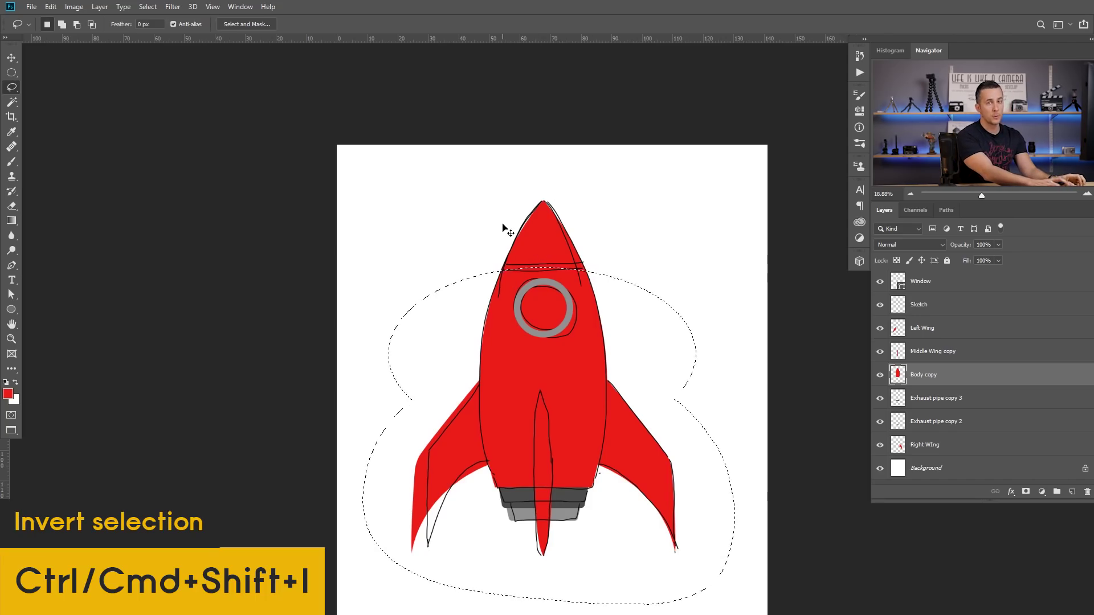
pyautogui.hotkey('ctrl', 'shift', 'i')
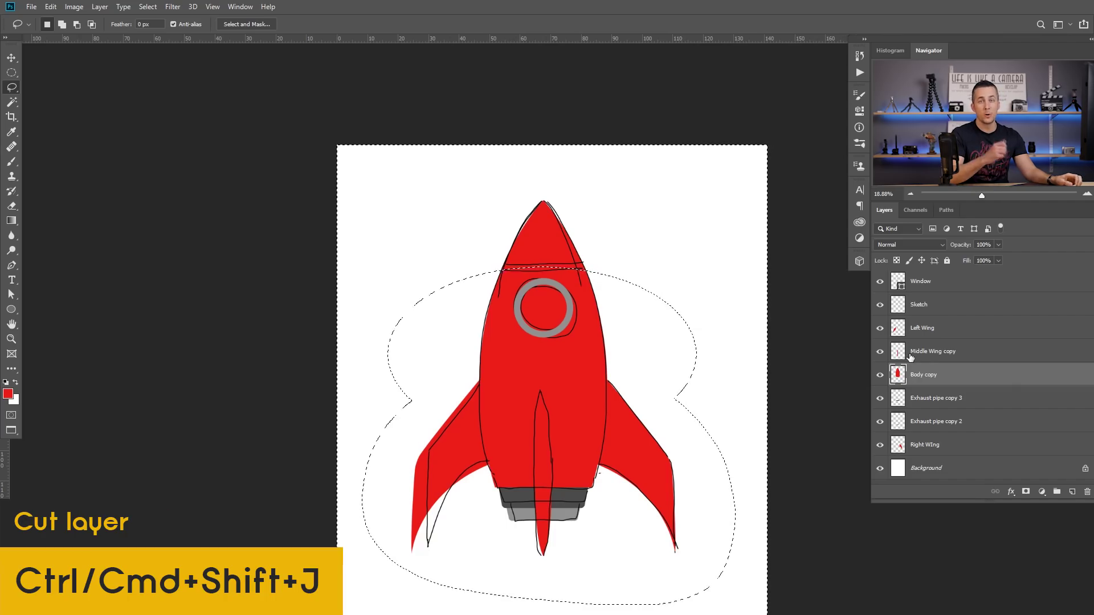
# Cut the selected nose of Body copy to a new layer, then test its separation with a move and undo that move.
pyautogui.click(101, 7)
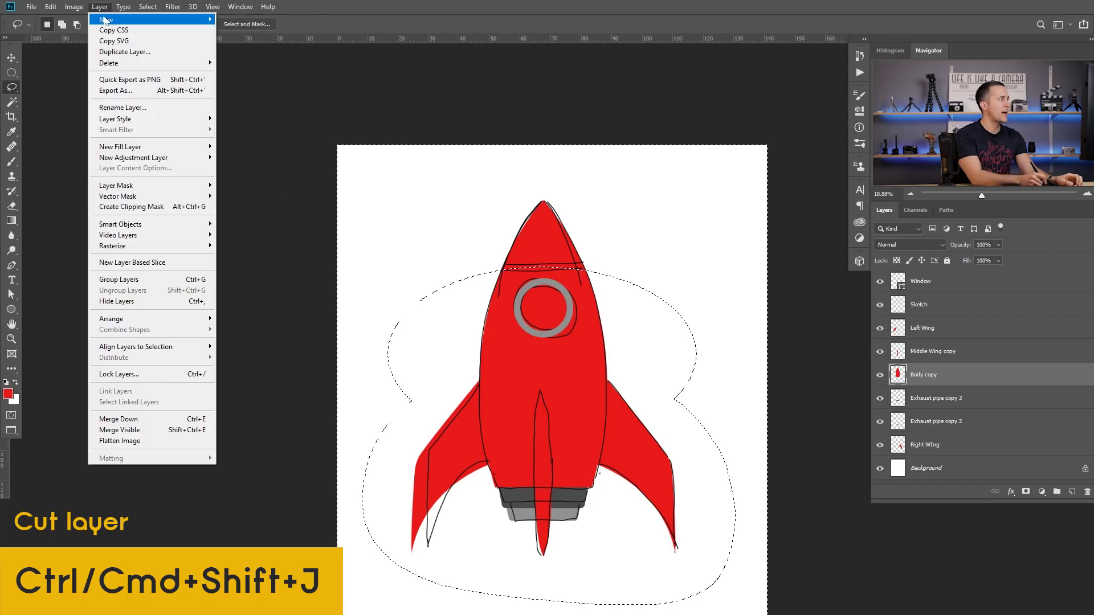
pyautogui.moveTo(114, 21)
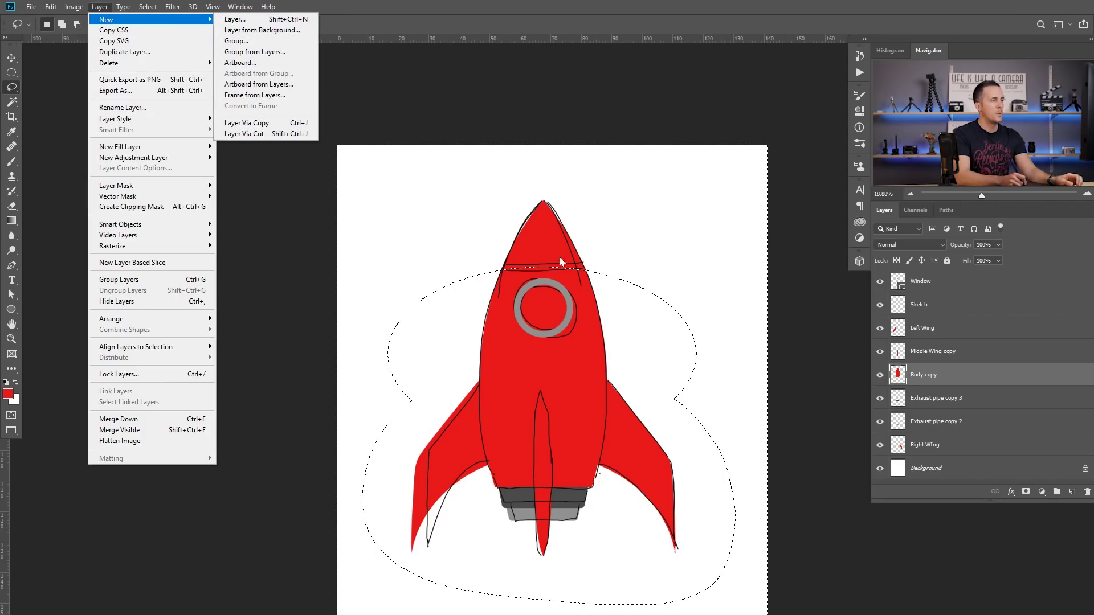
pyautogui.click(302, 134)
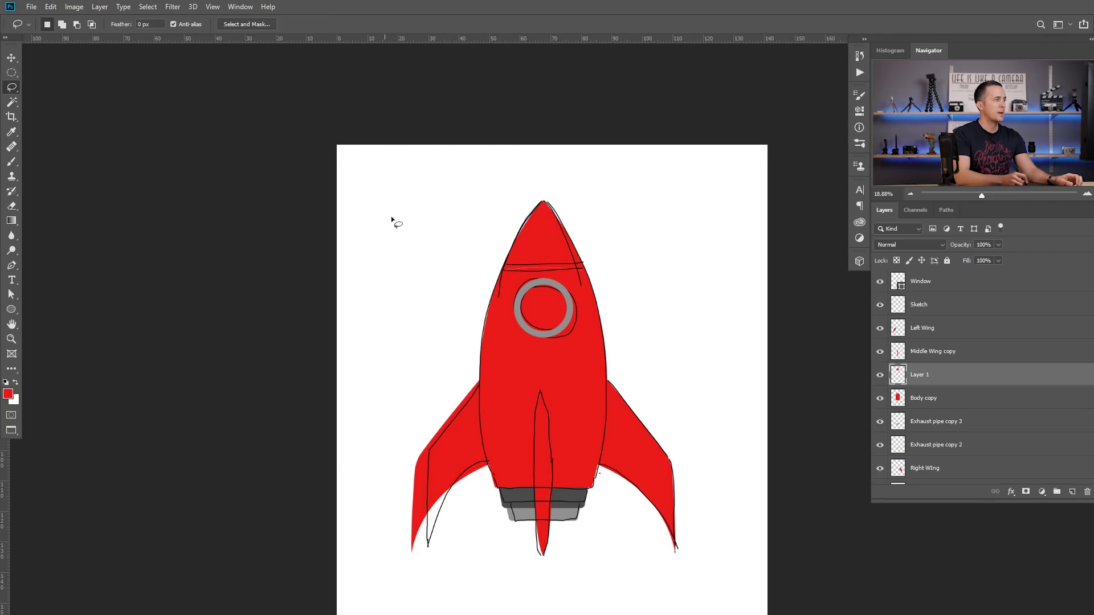
pyautogui.press('v')
pyautogui.moveTo(557, 245)
pyautogui.mouseDown()
pyautogui.moveTo(554, 211)
pyautogui.moveTo(564, 224)
pyautogui.mouseUp()
pyautogui.hotkey('ctrl', 'z')
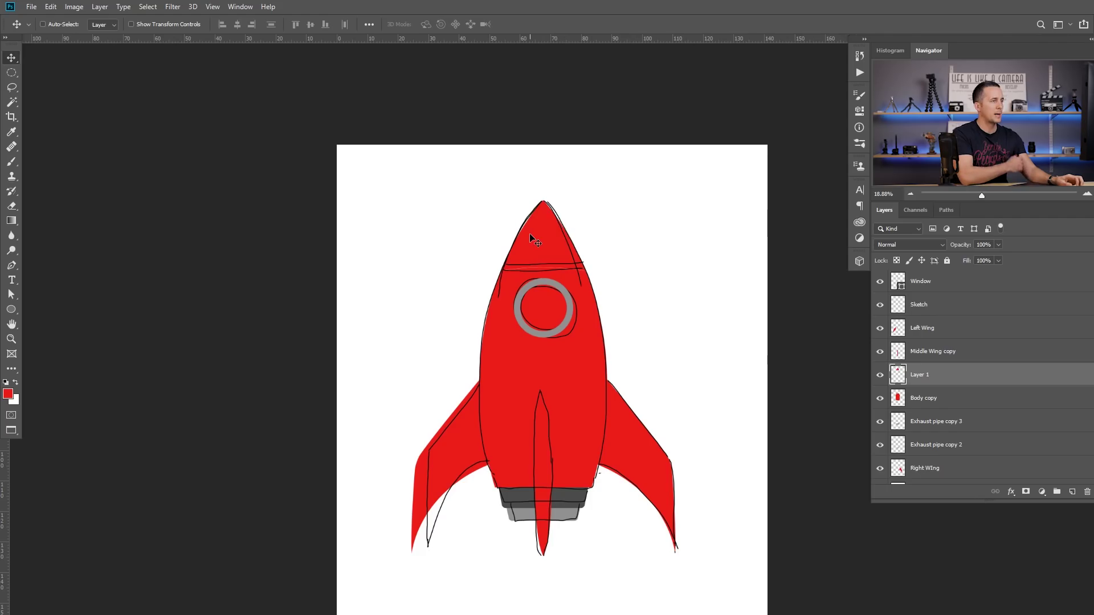
# Hide the Sketch layer, move it directly above Background, and enlarge the layer list.
pyautogui.scroll(3, 602, 276)
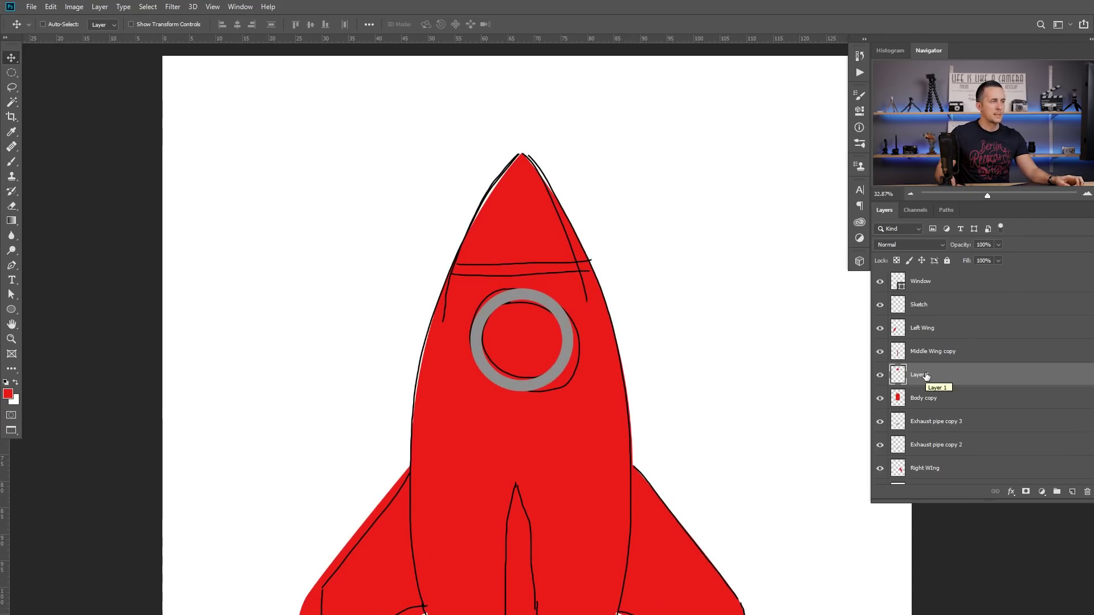
pyautogui.click(880, 305)
pyautogui.moveTo(899, 309)
pyautogui.mouseDown()
pyautogui.moveTo(919, 484)
pyautogui.moveTo(919, 459)
pyautogui.mouseUp()
pyautogui.moveTo(967, 501); pyautogui.dragTo(970, 612)
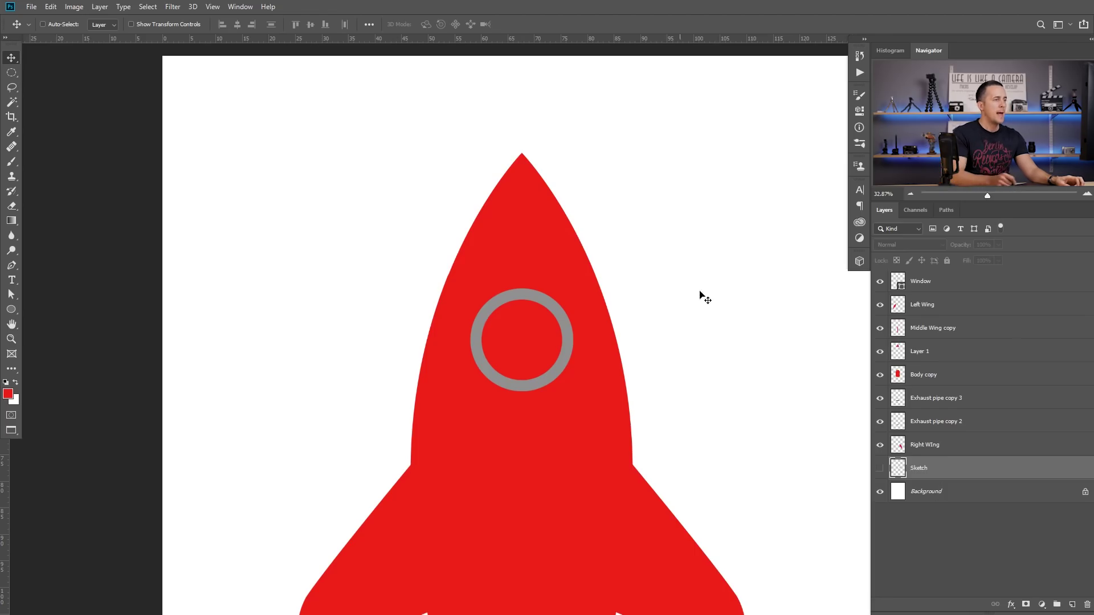
# Rename the layer holding the cut-out nose as Cap.
pyautogui.doubleClick(919, 352)
pyautogui.write('C')
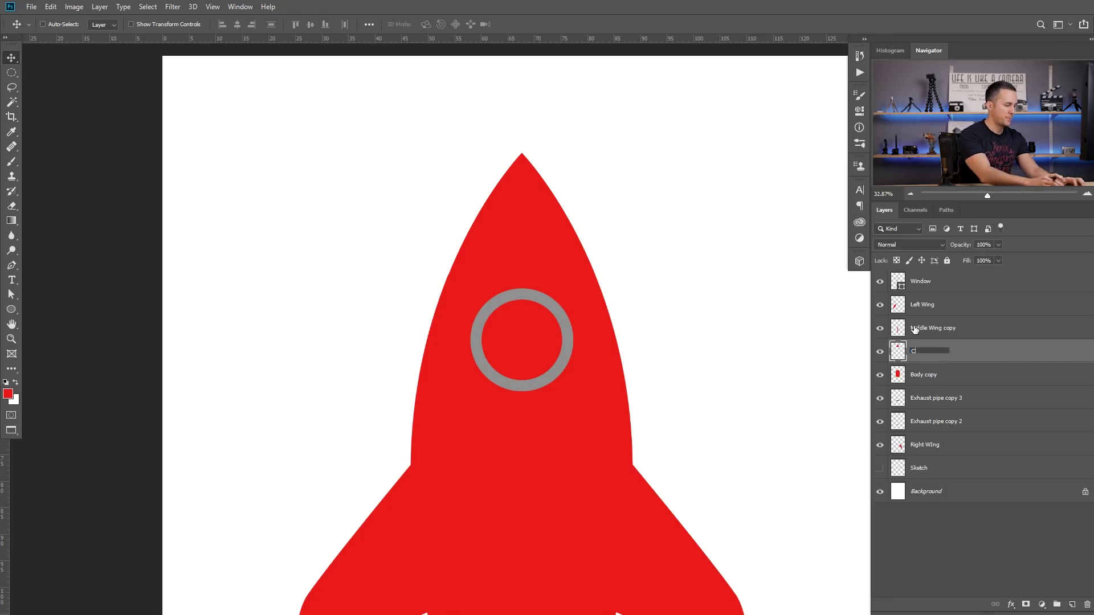
pyautogui.write('ap')
pyautogui.press('Return')
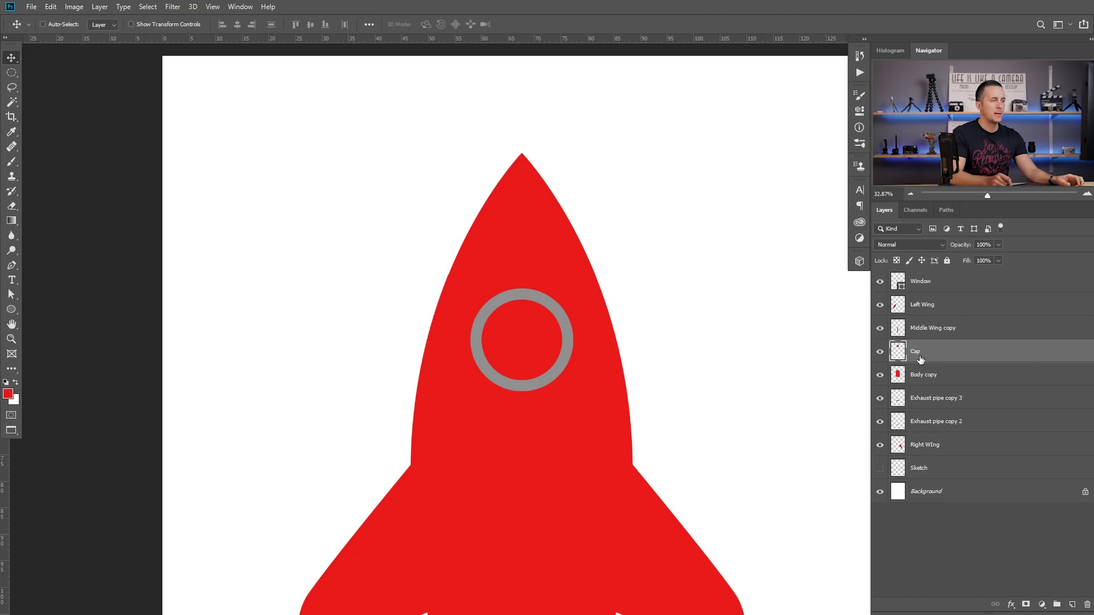
# Add a new layer clipped to the Cap layer and hide the Body copy layer.
pyautogui.click(1073, 605)
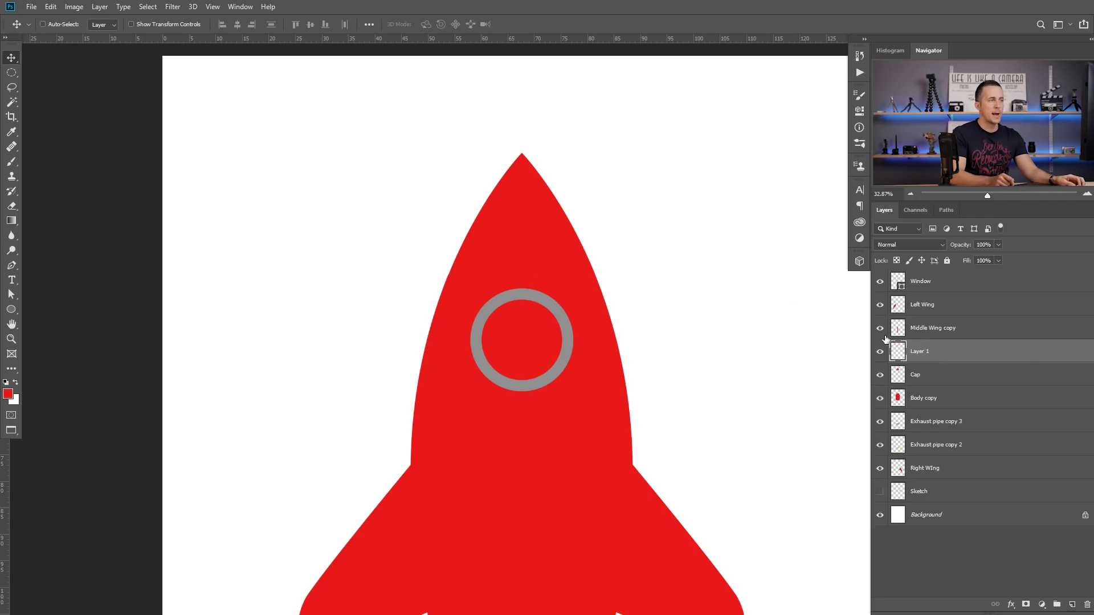
pyautogui.keyDown('alt'); pyautogui.click(926, 365); pyautogui.keyUp('alt')
pyautogui.click(880, 398)
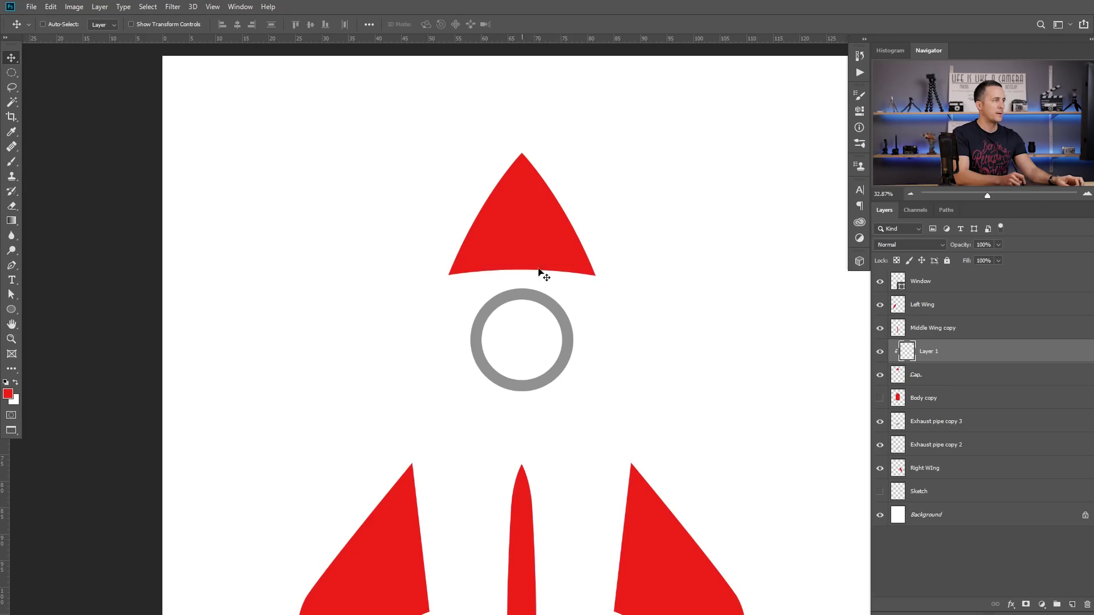
# On the clipped layer, fill a wide elliptical selection overlapping the cap's lower edge with dark gray #464646, and deselect.
pyautogui.scroll(-1, 570, 282)
pyautogui.click(11, 72)
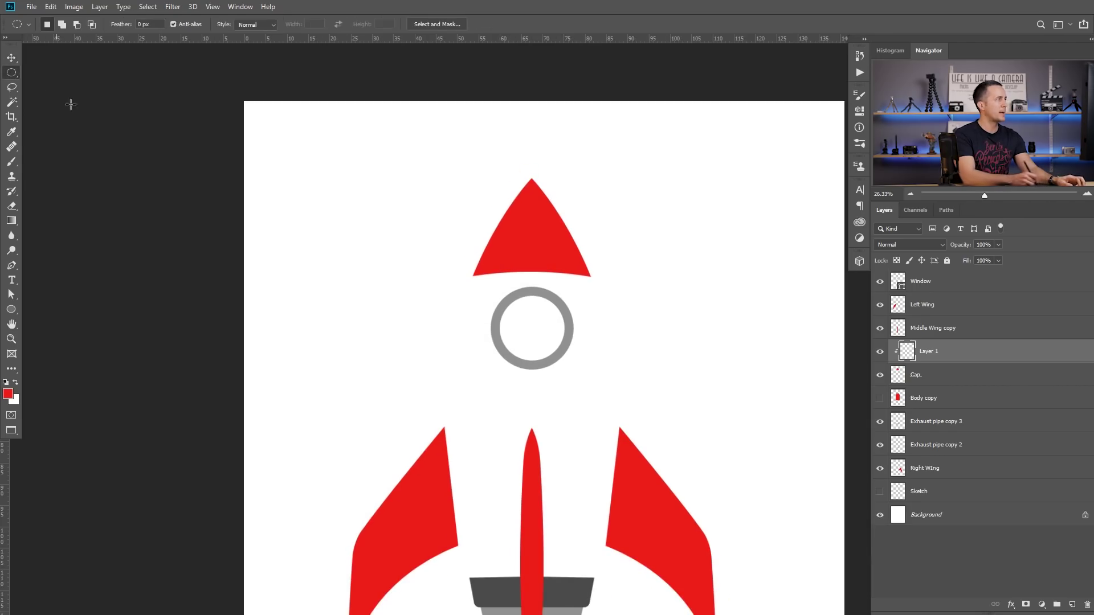
pyautogui.moveTo(451, 287)
pyautogui.mouseDown()
pyautogui.moveTo(689, 420)
pyautogui.moveTo(672, 422)
pyautogui.moveTo(653, 410)
pyautogui.moveTo(719, 433)
pyautogui.moveTo(700, 433)
pyautogui.moveTo(706, 422)
pyautogui.moveTo(649, 384)
pyautogui.moveTo(646, 421)
pyautogui.mouseUp()
pyautogui.click(8, 393)
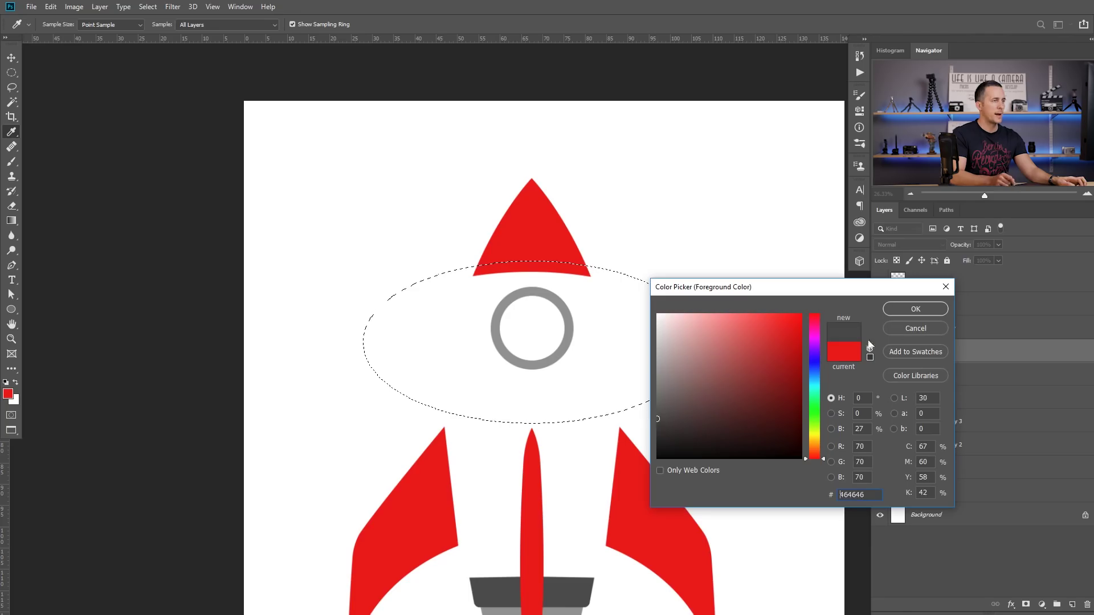
pyautogui.click(916, 309)
pyautogui.hotkey('alt', 'BackSpace')
pyautogui.hotkey('ctrl', 'd')
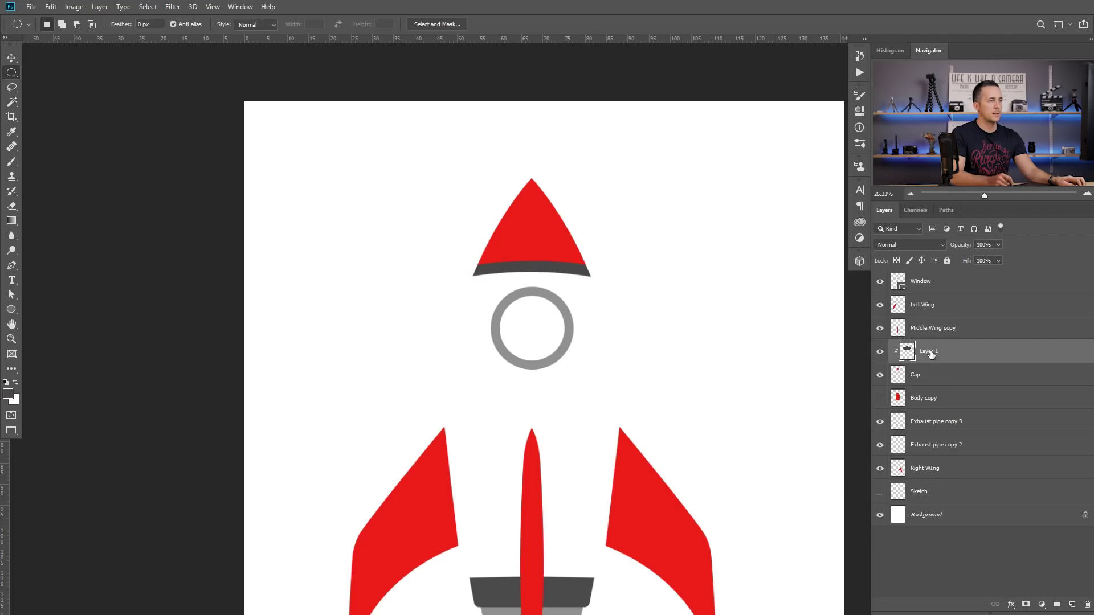
# Release and reapply the gray ellipse's clipping to Cap, and show the Body copy layer again.
pyautogui.keyDown('alt'); pyautogui.click(919, 365); pyautogui.keyUp('alt')
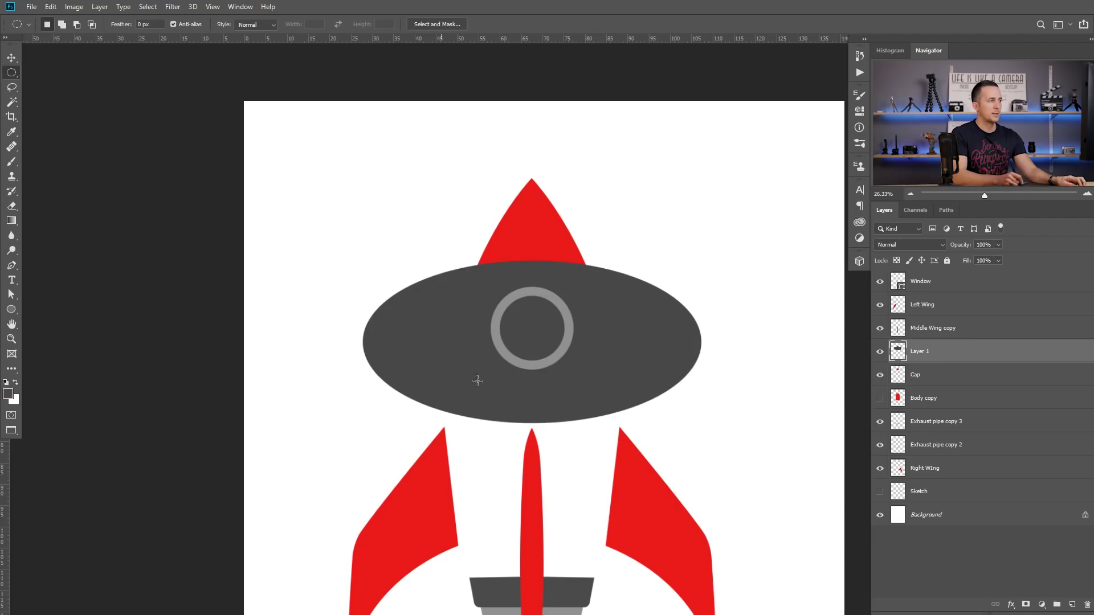
pyautogui.keyDown('alt'); pyautogui.click(920, 363); pyautogui.keyUp('alt')
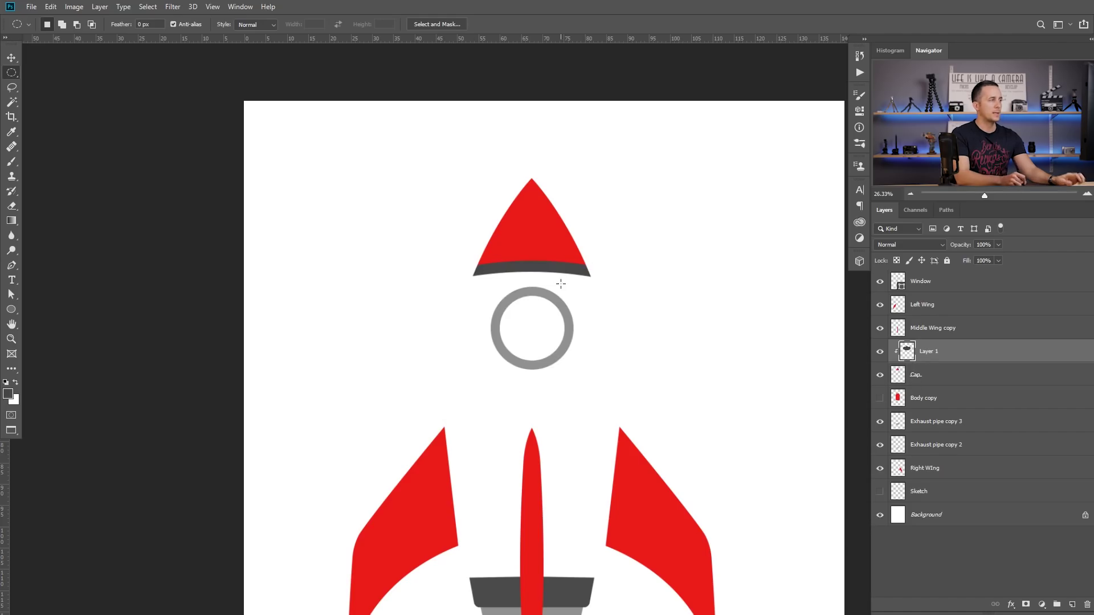
pyautogui.click(880, 397)
pyautogui.scroll(-3, 672, 376)
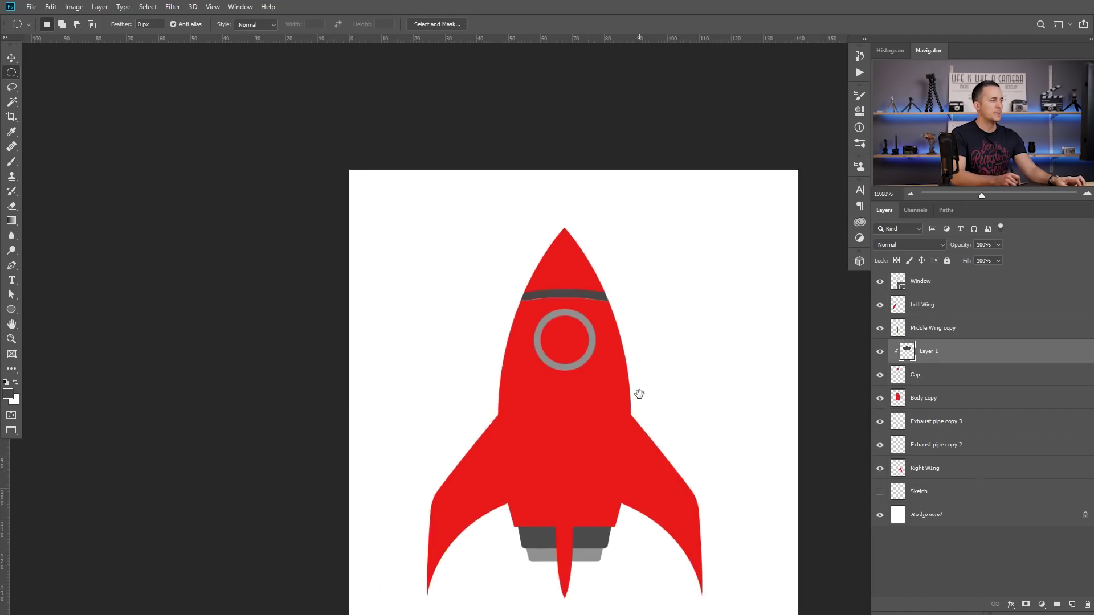
pyautogui.moveTo(603, 364); pyautogui.dragTo(579, 352)
pyautogui.moveTo(579, 351); pyautogui.dragTo(570, 349)
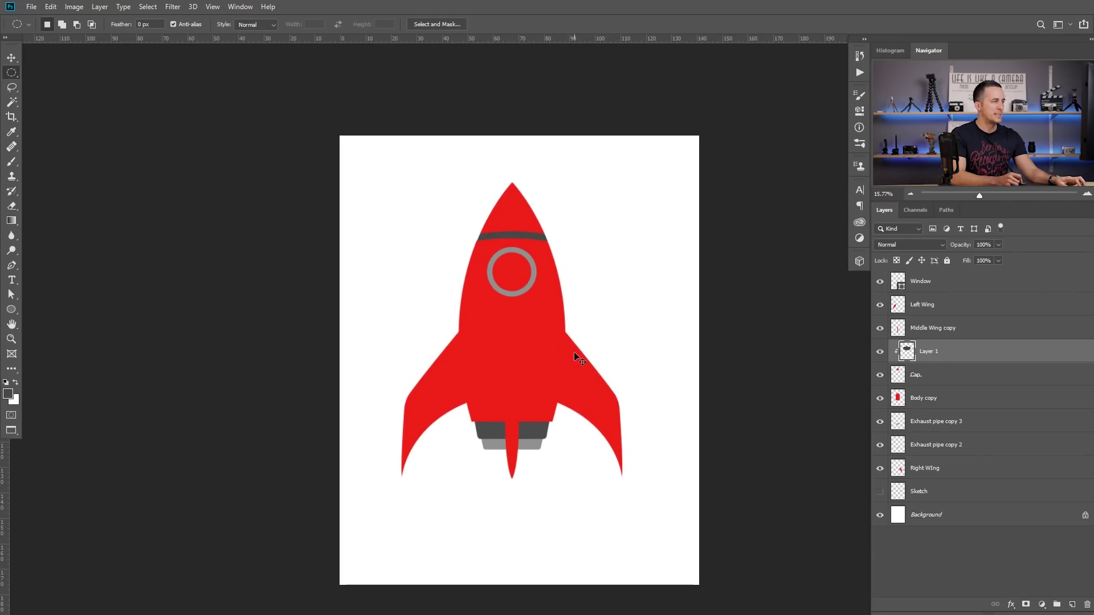
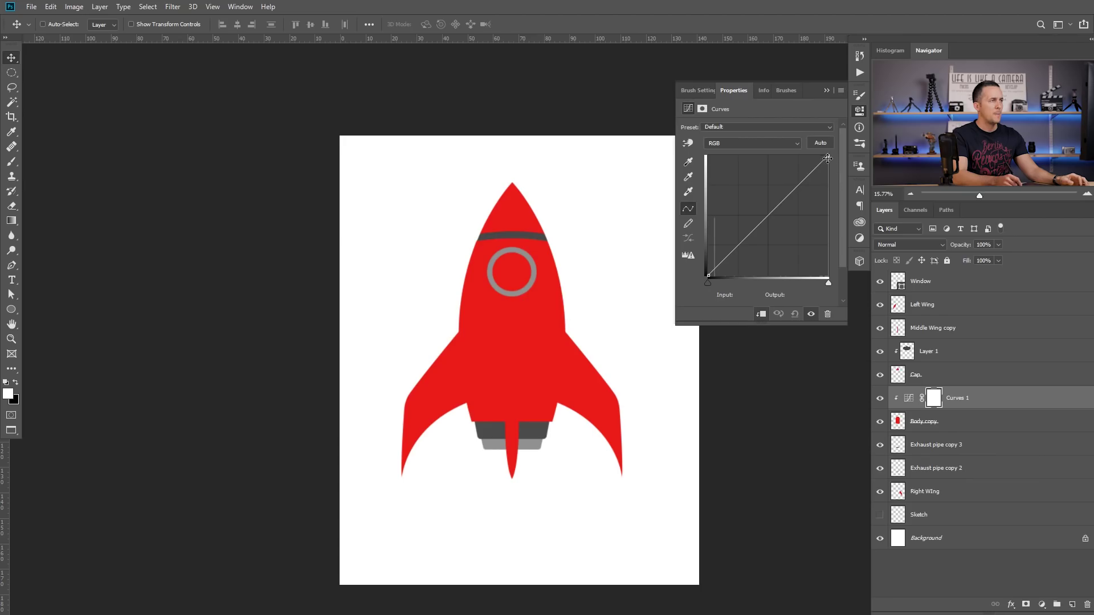
# Invert the Curves 1 layer mask to black and activate the Brush tool.
pyautogui.click(939, 395)
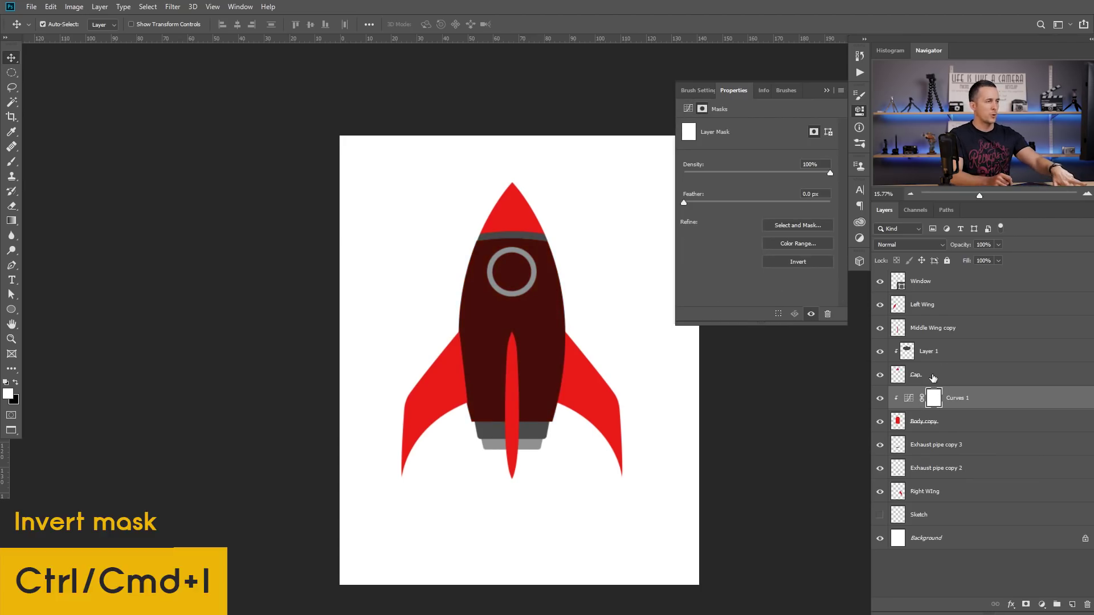
pyautogui.hotkey('ctrl', 'i')
pyautogui.press('b')
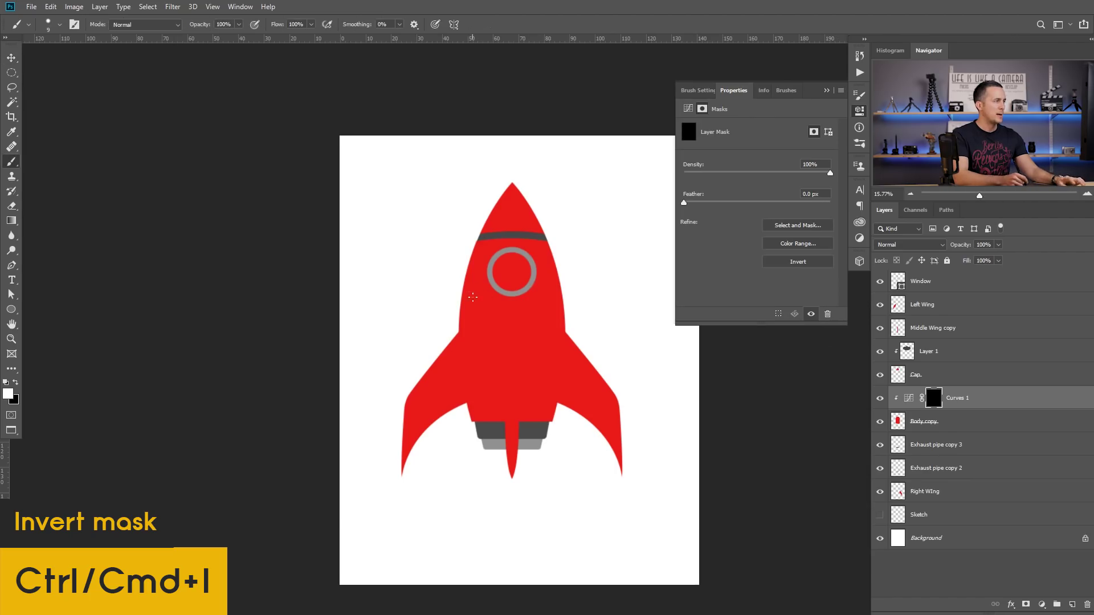
# Set the brush to 0% hardness, 10% opacity and a size of 1000 px.
pyautogui.rightClick(473, 297)
pyautogui.click(590, 207)
pyautogui.moveTo(612, 234); pyautogui.dragTo(525, 236)
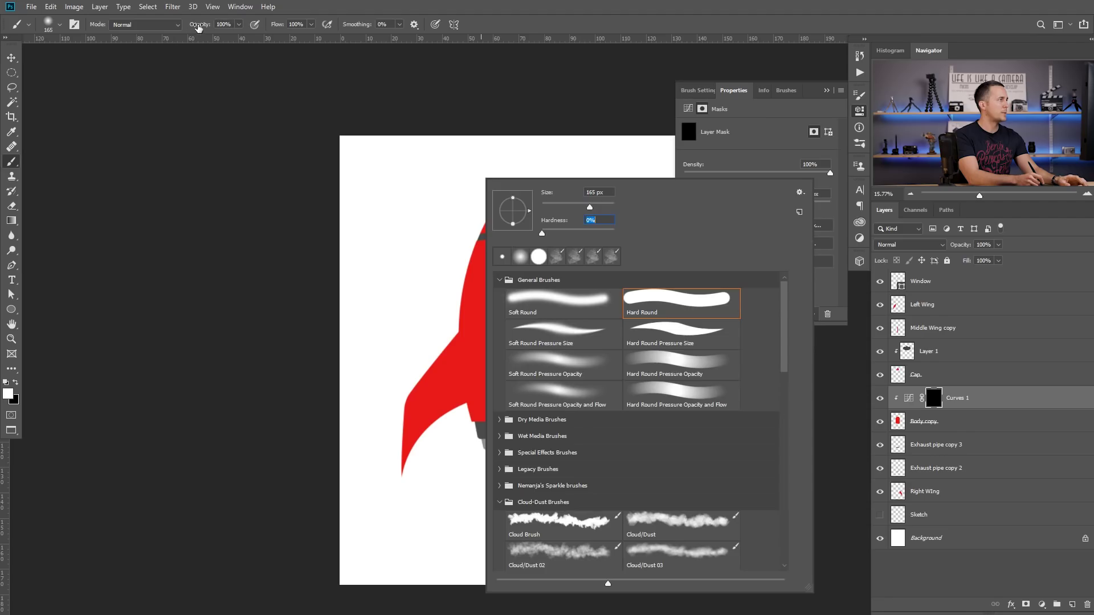
pyautogui.press('Return')
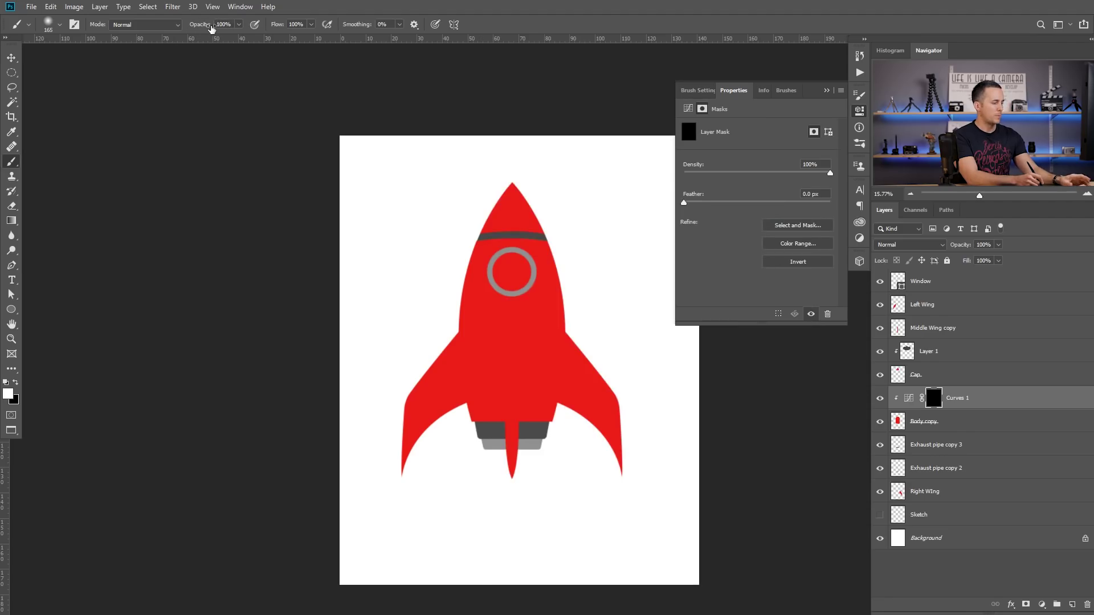
pyautogui.press('x')
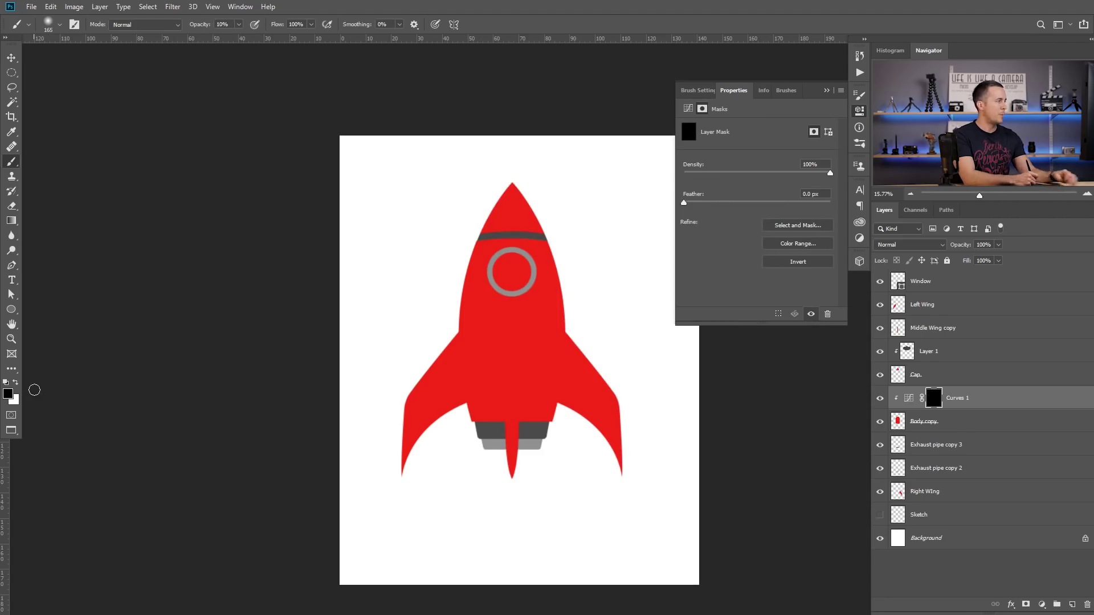
pyautogui.press(']')
pyautogui.press(']')
pyautogui.press(']')
pyautogui.press(']')
pyautogui.press(']')
pyautogui.press(']')
pyautogui.press(']')
pyautogui.press(']')
pyautogui.press(']')
pyautogui.press(']')
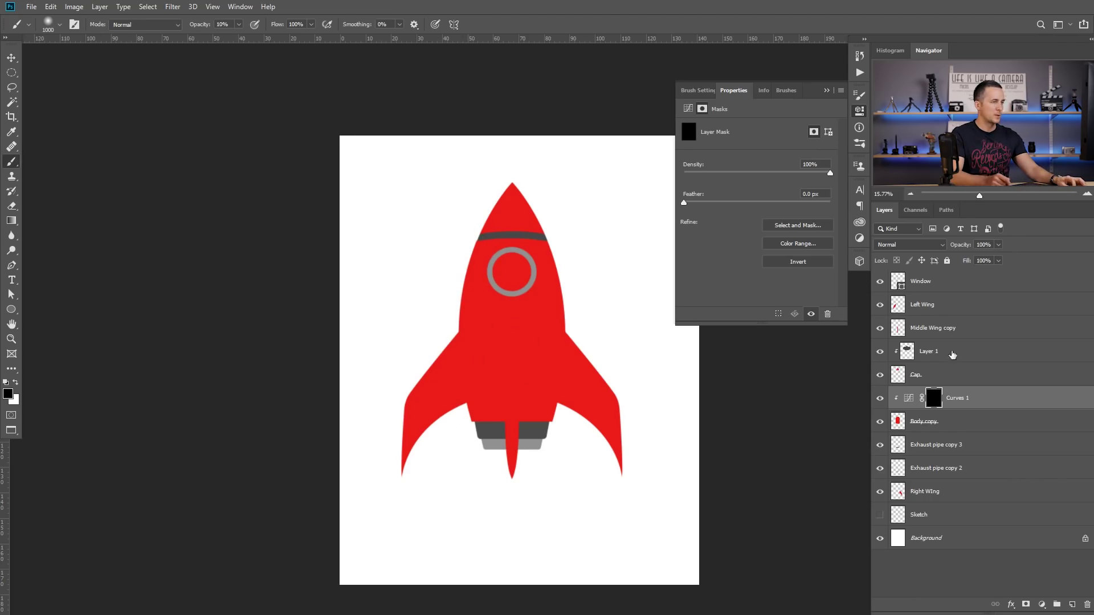
# Paint white on the Curves 1 mask in long vertical strokes to darken the left side of the rocket body.
pyautogui.press('x')
pyautogui.moveTo(439, 251)
pyautogui.mouseDown()
pyautogui.moveTo(450, 422)
pyautogui.moveTo(428, 379)
pyautogui.moveTo(452, 234)
pyautogui.moveTo(431, 429)
pyautogui.mouseUp()
pyautogui.moveTo(463, 228); pyautogui.dragTo(467, 468)
pyautogui.moveTo(480, 267); pyautogui.dragTo(478, 468)
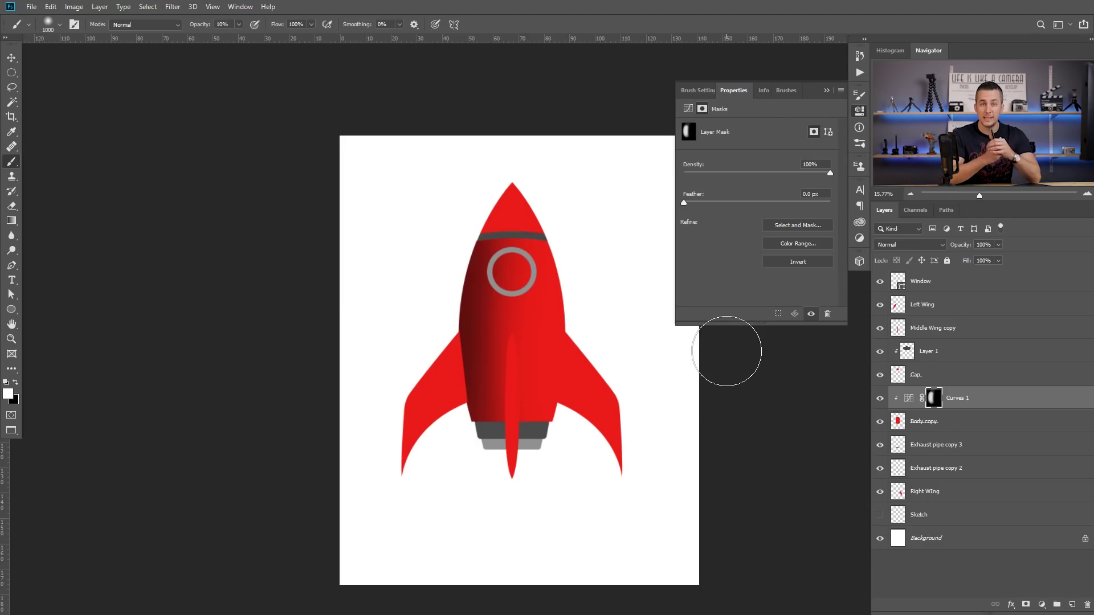
# Replace the Curves 1 adjustment with a new layer clipped to Body copy and named B Shadow.
pyautogui.moveTo(911, 401)
pyautogui.mouseDown()
pyautogui.moveTo(969, 556)
pyautogui.moveTo(1088, 604)
pyautogui.mouseUp()
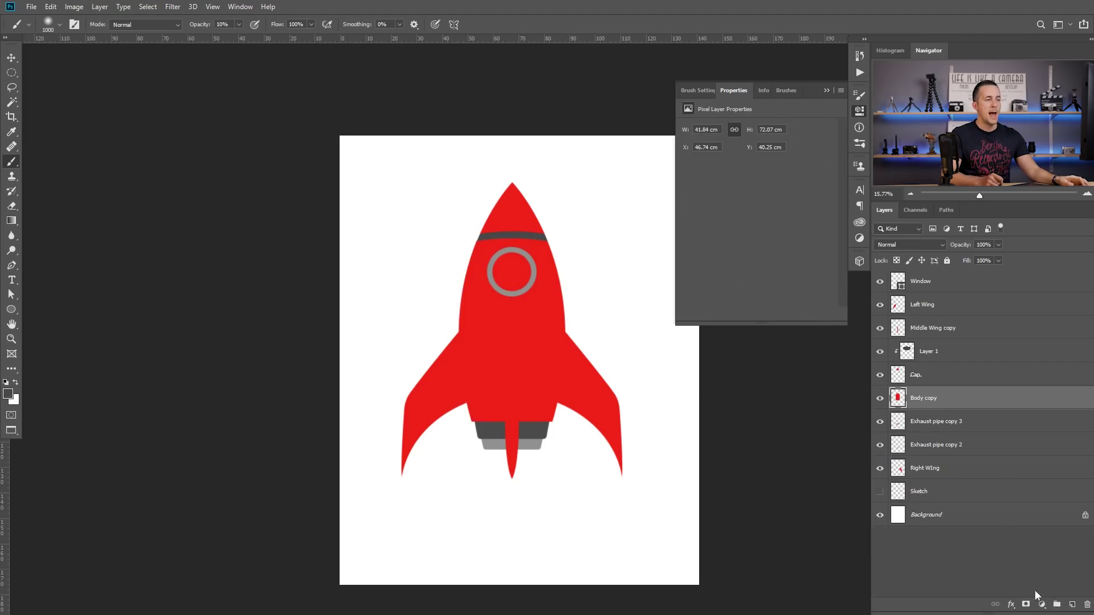
pyautogui.click(1072, 604)
pyautogui.keyDown('alt'); pyautogui.click(927, 406); pyautogui.keyUp('alt')
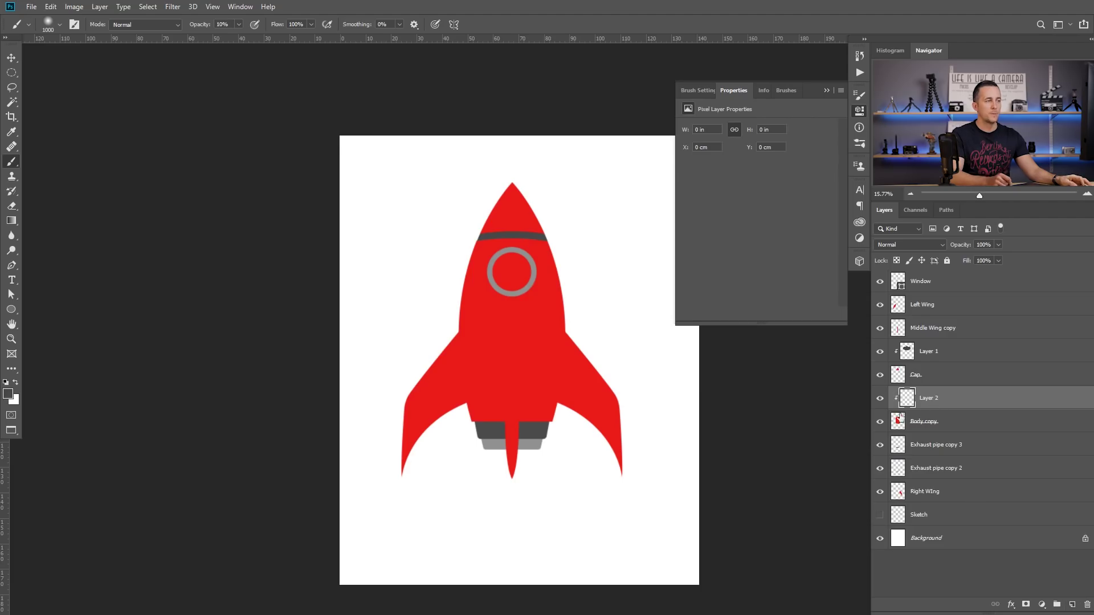
pyautogui.doubleClick(929, 399)
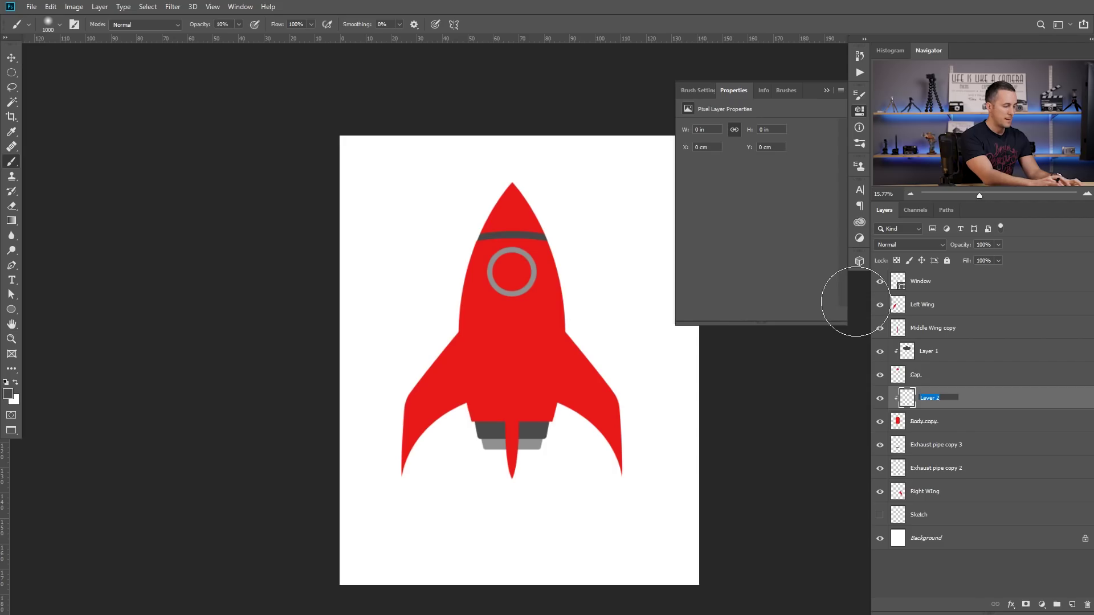
pyautogui.write('B')
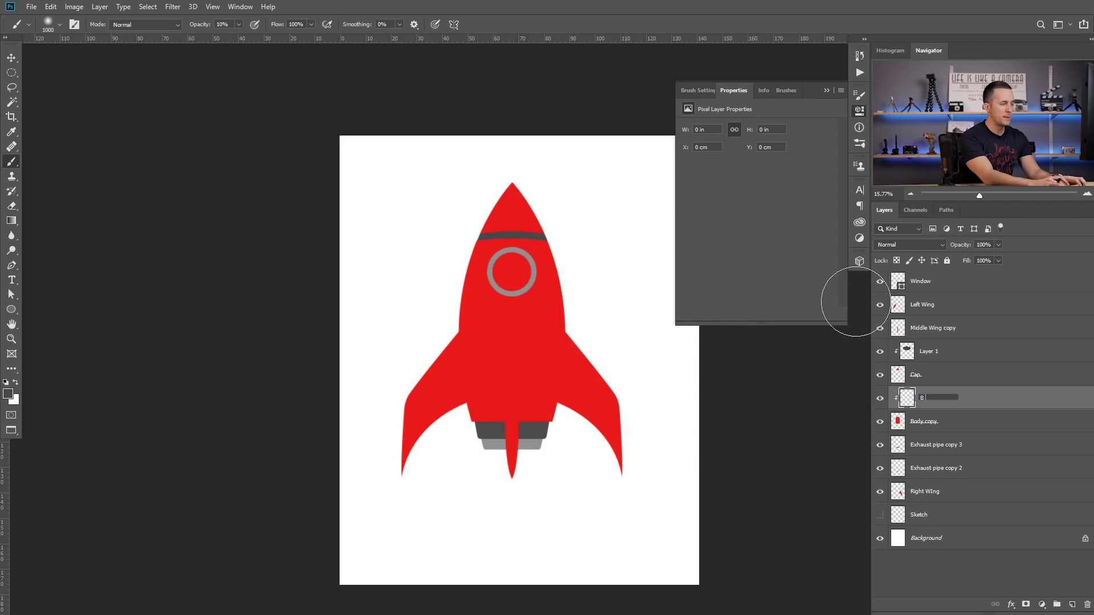
pyautogui.write(' Shadow')
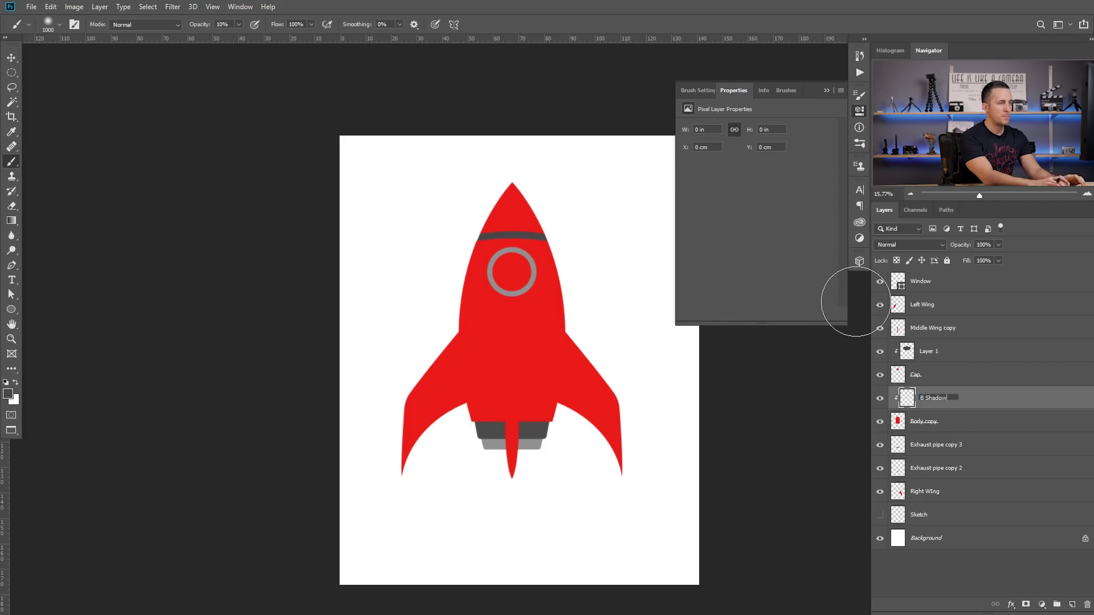
pyautogui.press('Return')
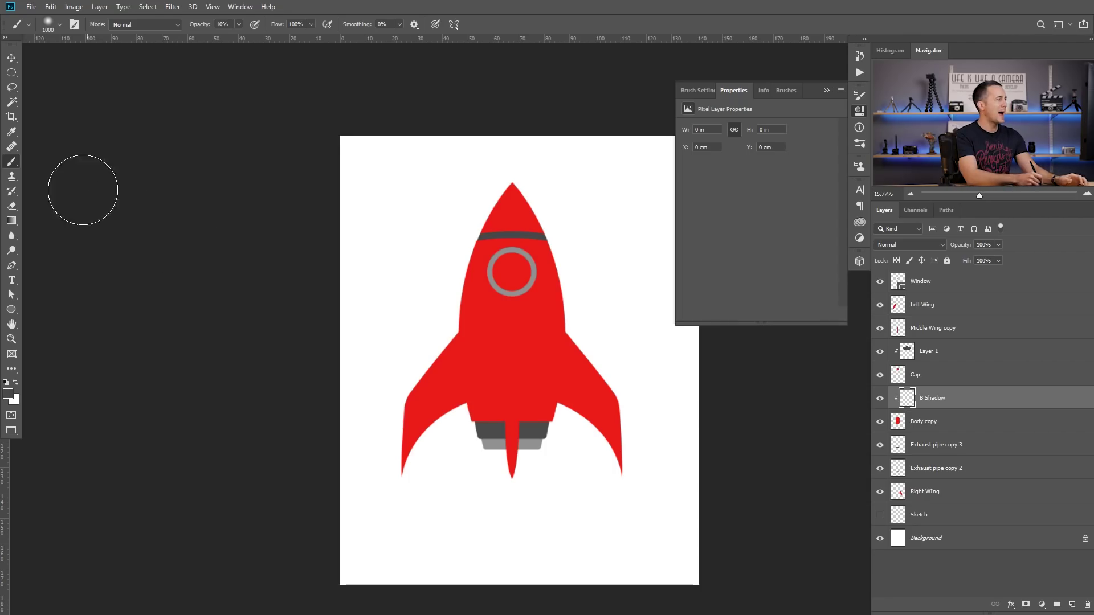
# Set up the Gradient tool with default black foreground and the Foreground to Transparent preset.
pyautogui.click(11, 222)
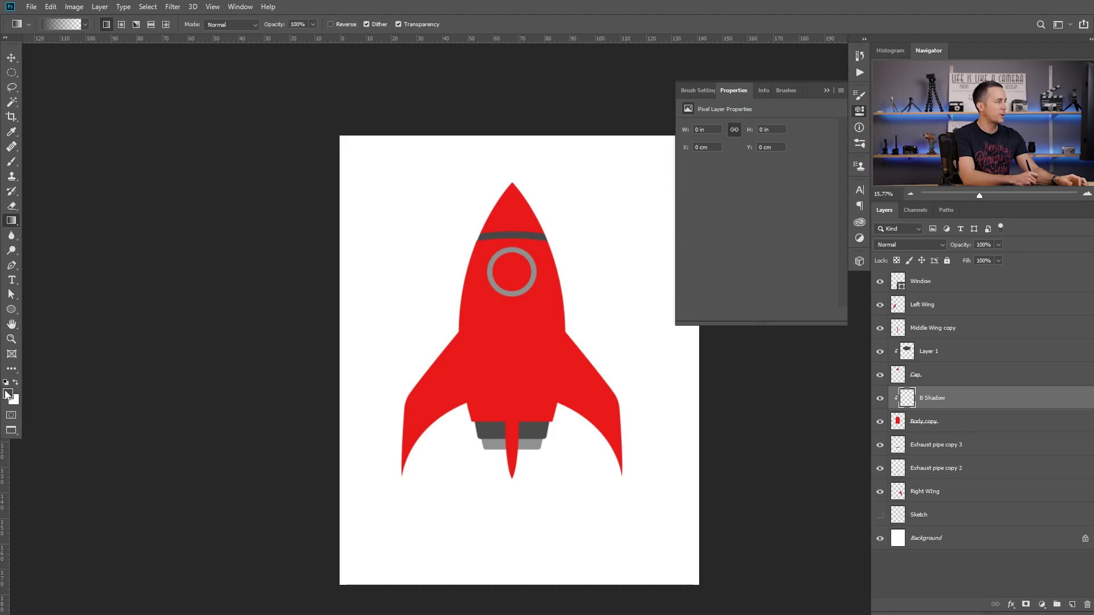
pyautogui.press('d')
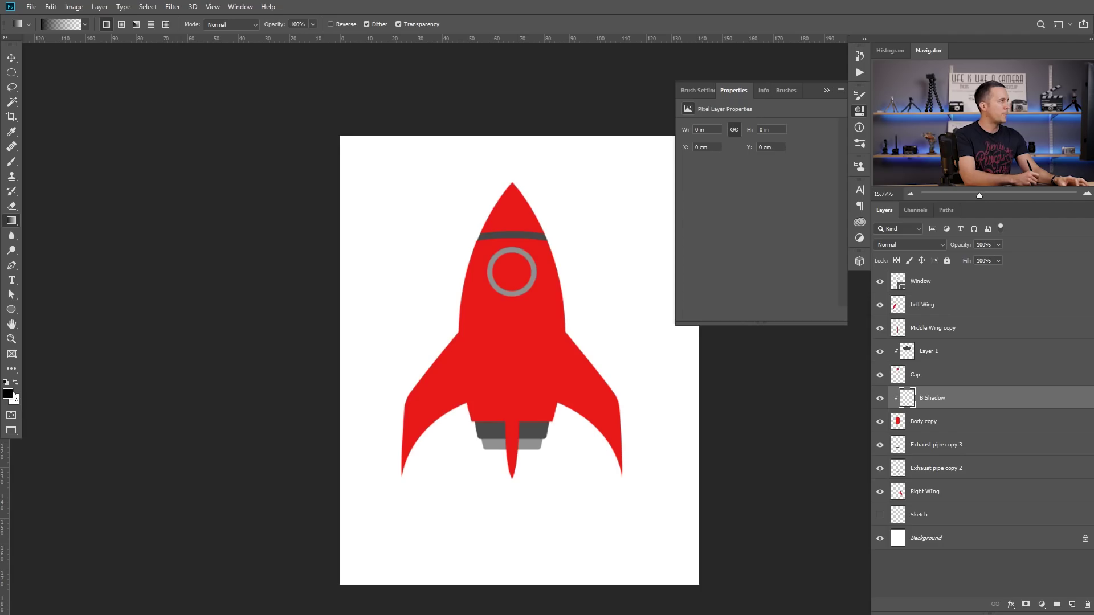
pyautogui.click(69, 29)
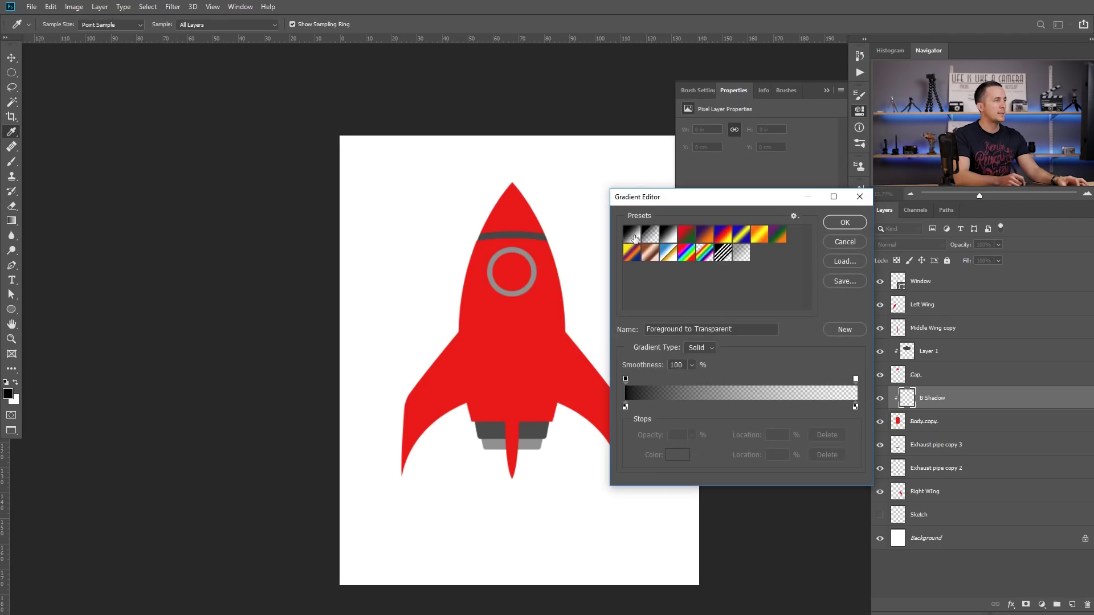
pyautogui.click(635, 235)
pyautogui.click(651, 236)
pyautogui.doubleClick(652, 236)
pyautogui.press('Return')
pyautogui.click(843, 223)
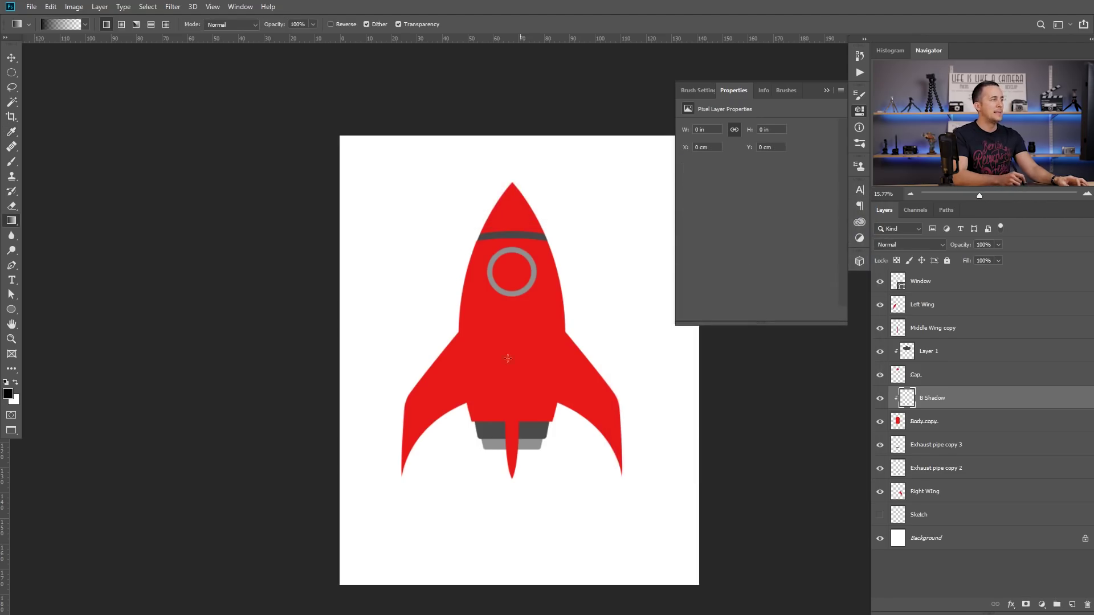
# Try horizontal linear gradients of different lengths over the body's left side on B Shadow, undoing each one.
pyautogui.moveTo(402, 325); pyautogui.dragTo(530, 325)
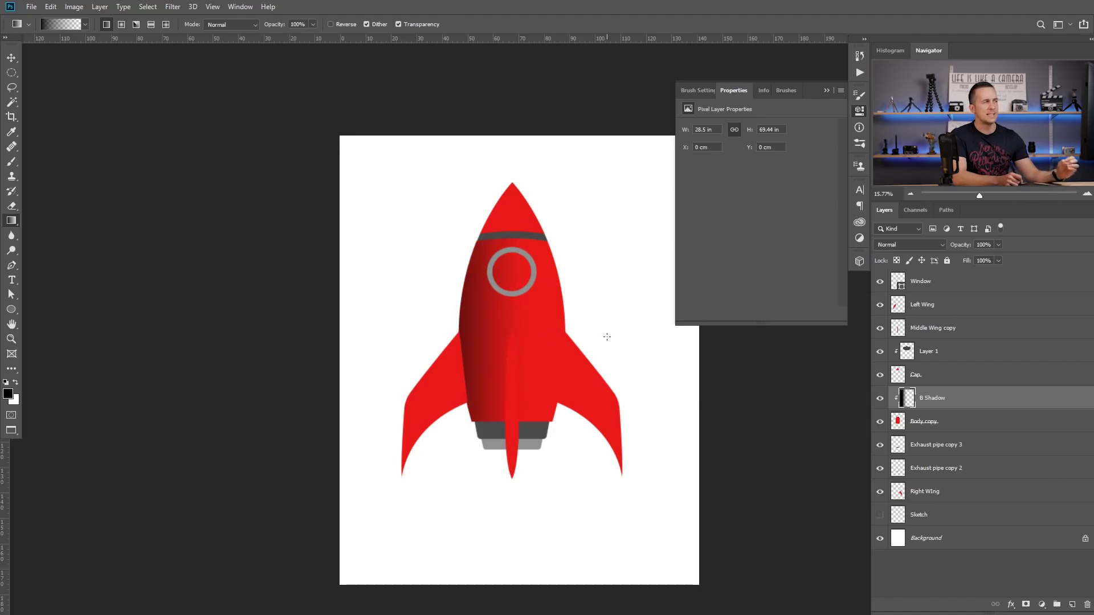
pyautogui.hotkey('ctrl', 'z')
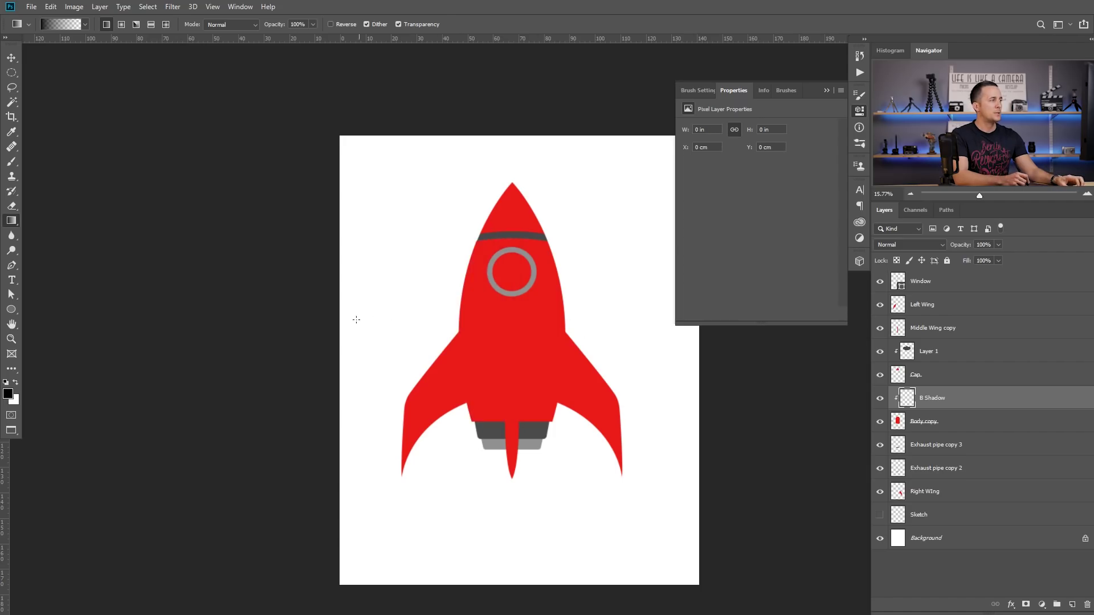
pyautogui.moveTo(356, 322); pyautogui.dragTo(521, 323)
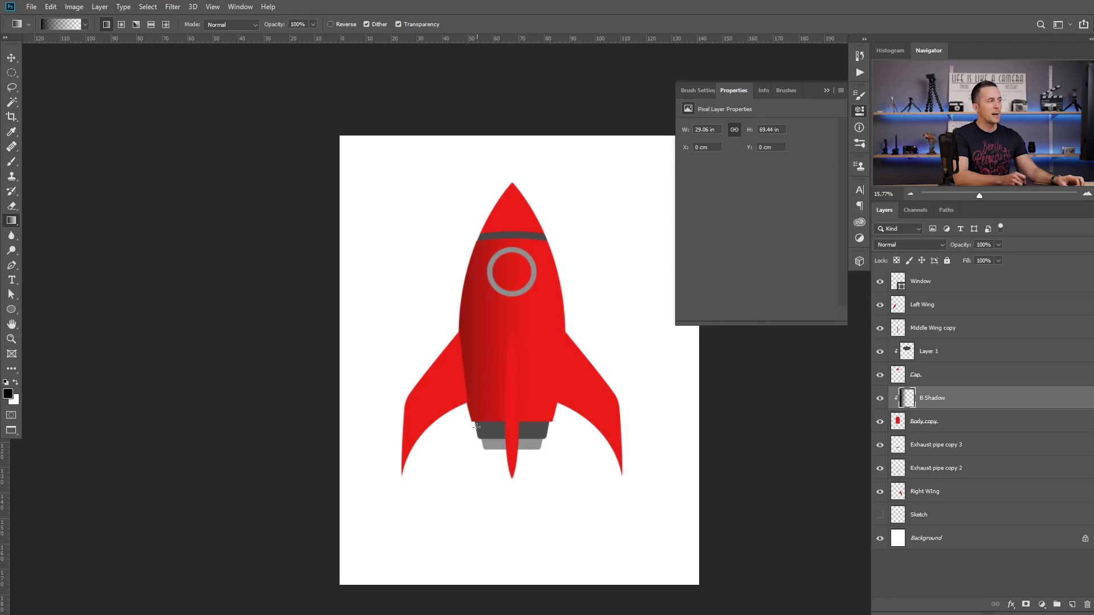
pyautogui.hotkey('ctrl', 'z')
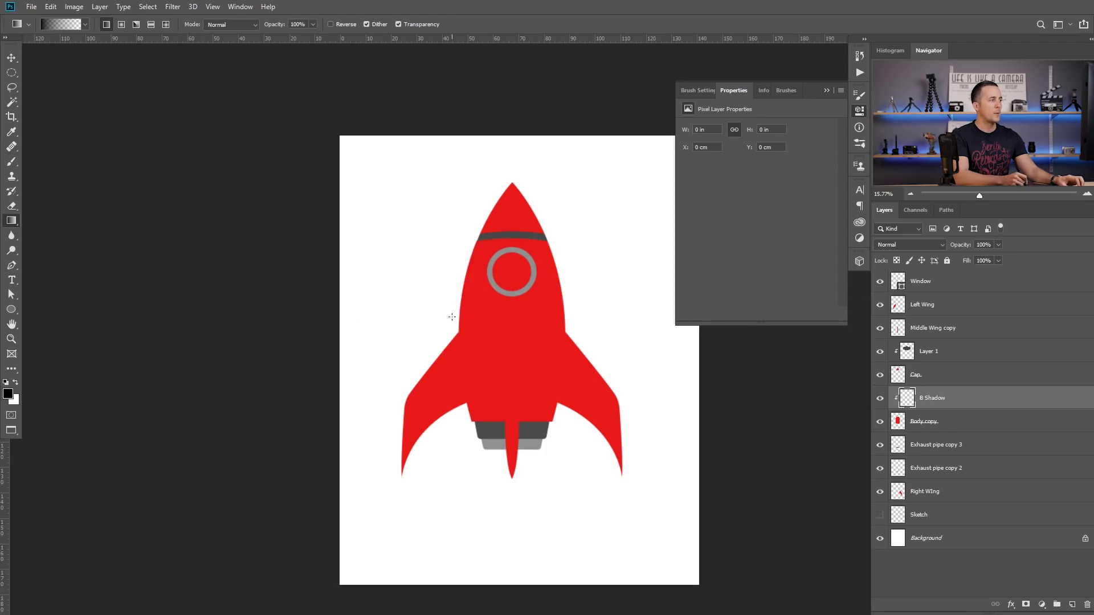
pyautogui.moveTo(513, 321); pyautogui.dragTo(515, 321)
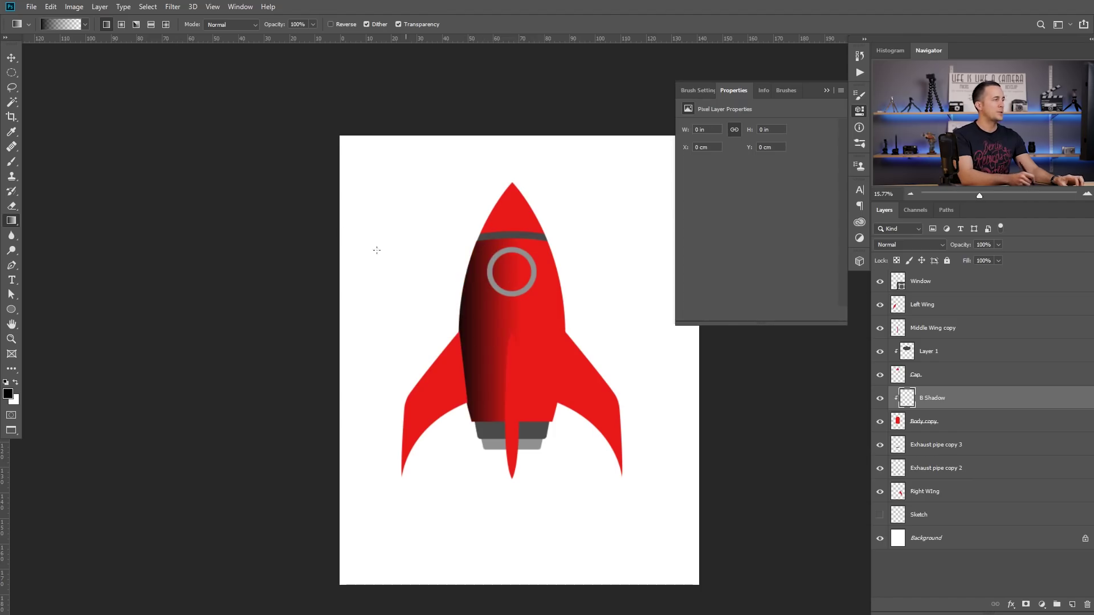
pyautogui.hotkey('ctrl', 'z')
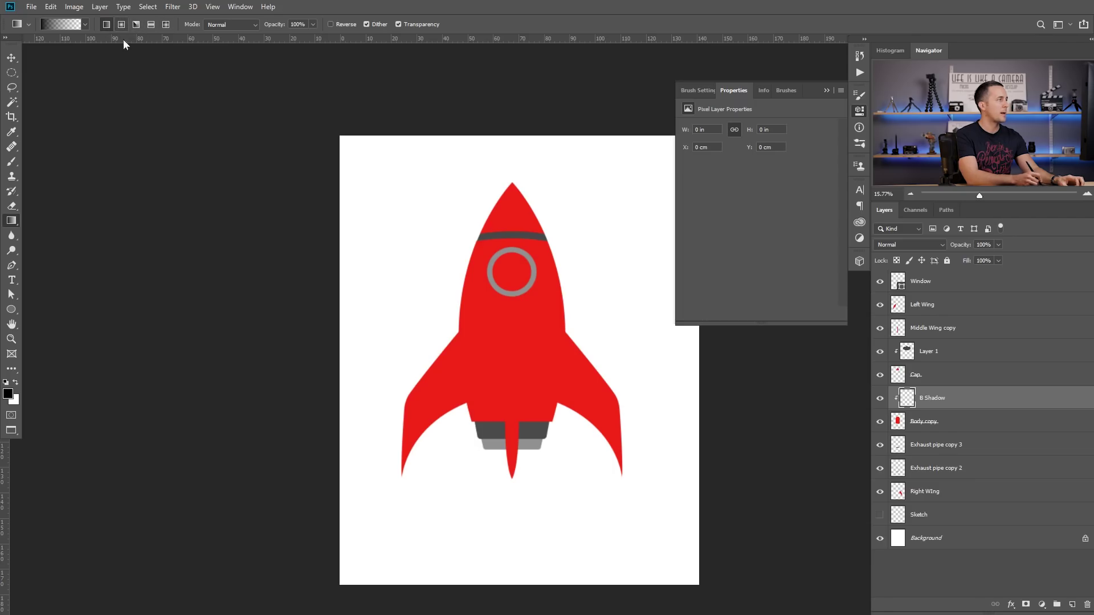
# Apply a horizontal black-to-transparent gradient over the body's left side on B Shadow and adjust its position with the Move tool.
pyautogui.moveTo(382, 322); pyautogui.dragTo(522, 323)
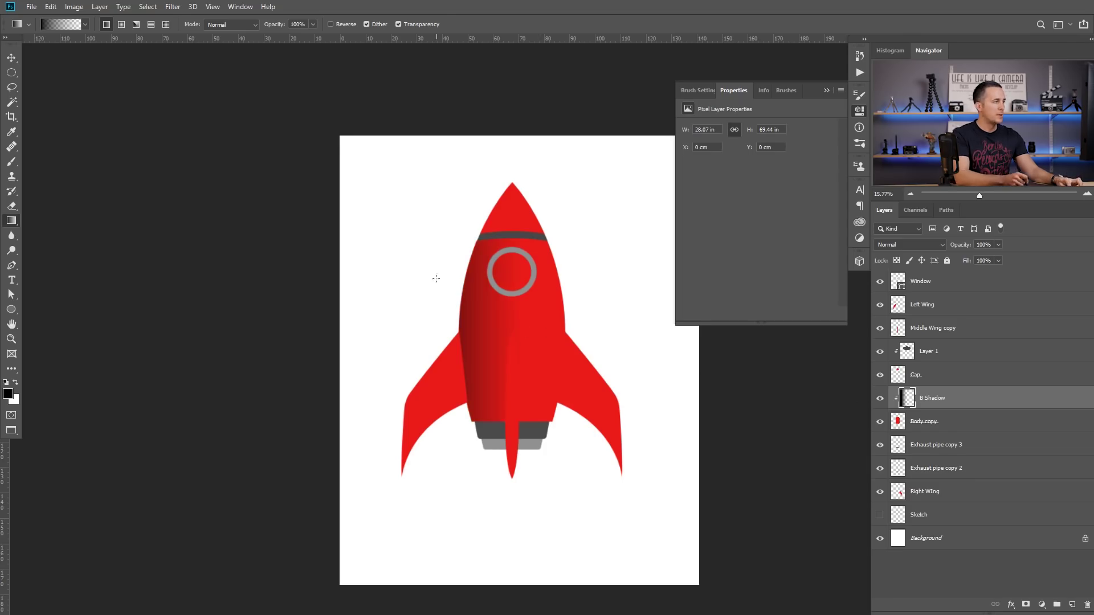
pyautogui.press('v')
pyautogui.moveTo(494, 314); pyautogui.dragTo(516, 326)
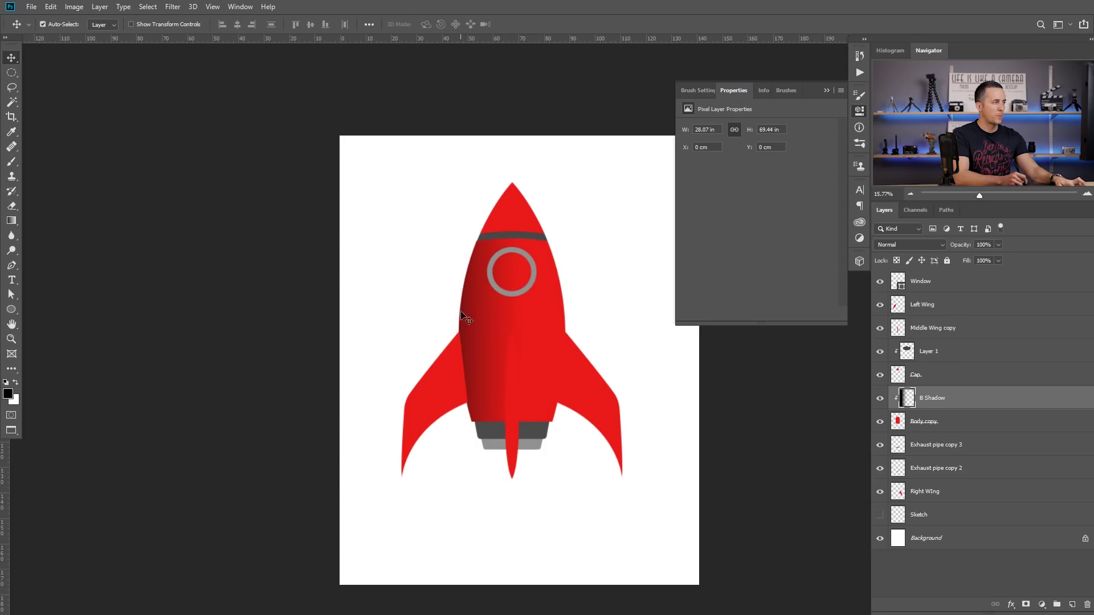
# Narrow the B Shadow gradient to about 25.56 in wide with Free Transform and reposition it over the body's left side.
pyautogui.hotkey('ctrl', 't')
pyautogui.moveTo(340, 360)
pyautogui.mouseDown()
pyautogui.moveTo(442, 357)
pyautogui.moveTo(341, 359)
pyautogui.mouseUp()
pyautogui.press('Return')
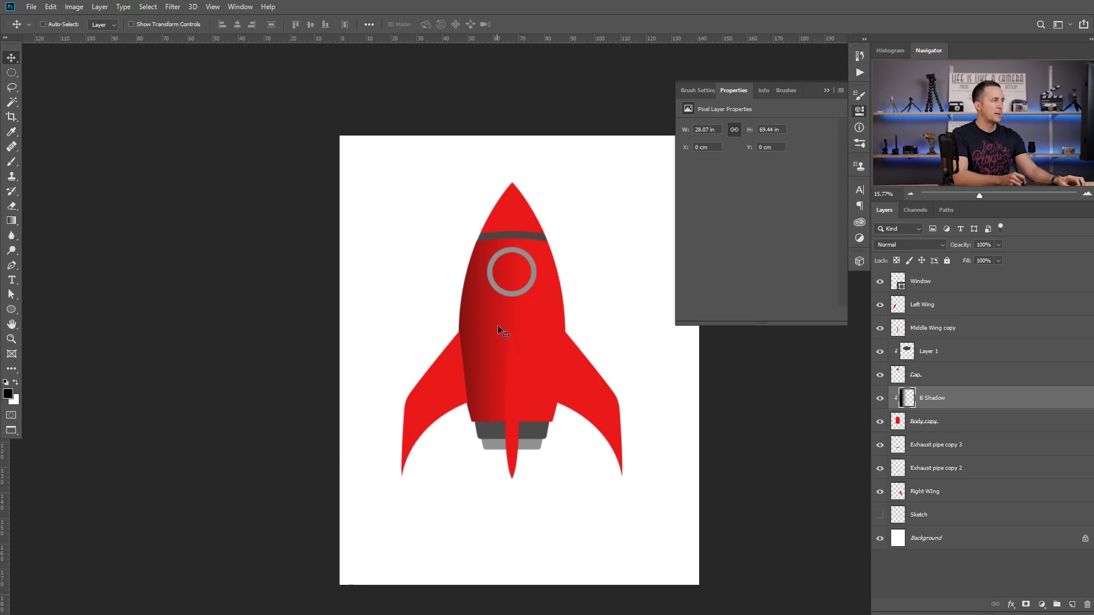
pyautogui.moveTo(493, 348)
pyautogui.mouseDown()
pyautogui.moveTo(522, 357)
pyautogui.moveTo(512, 357)
pyautogui.mouseUp()
pyautogui.hotkey('ctrl', 't')
pyautogui.moveTo(344, 359); pyautogui.dragTo(347, 359)
pyautogui.moveTo(415, 359); pyautogui.dragTo(421, 359)
pyautogui.press('Return')
pyautogui.scroll(-2, 503, 357)
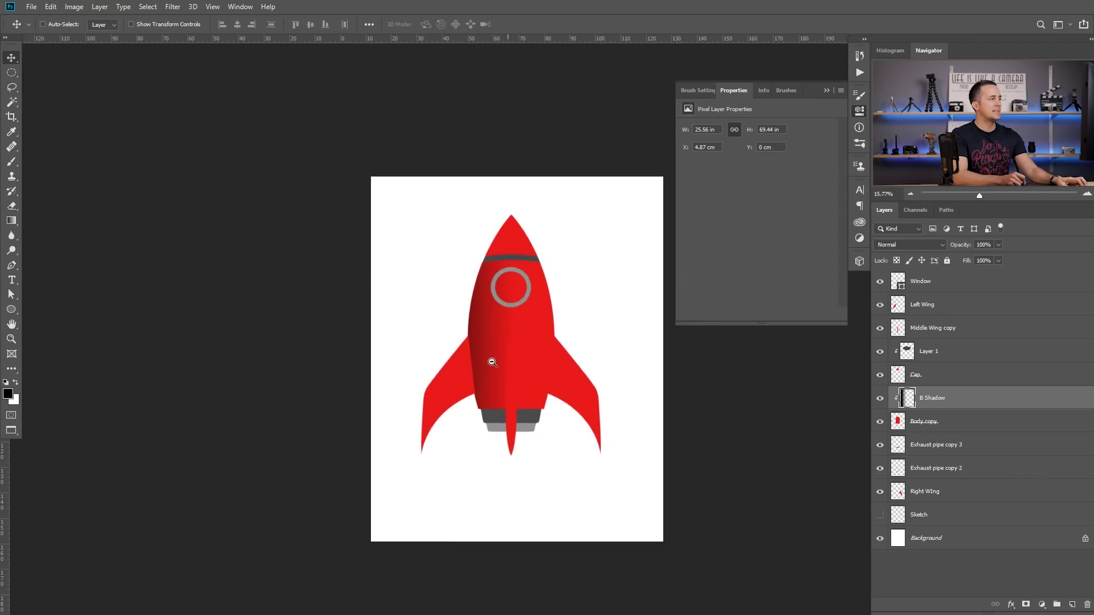
pyautogui.scroll(3, 492, 363)
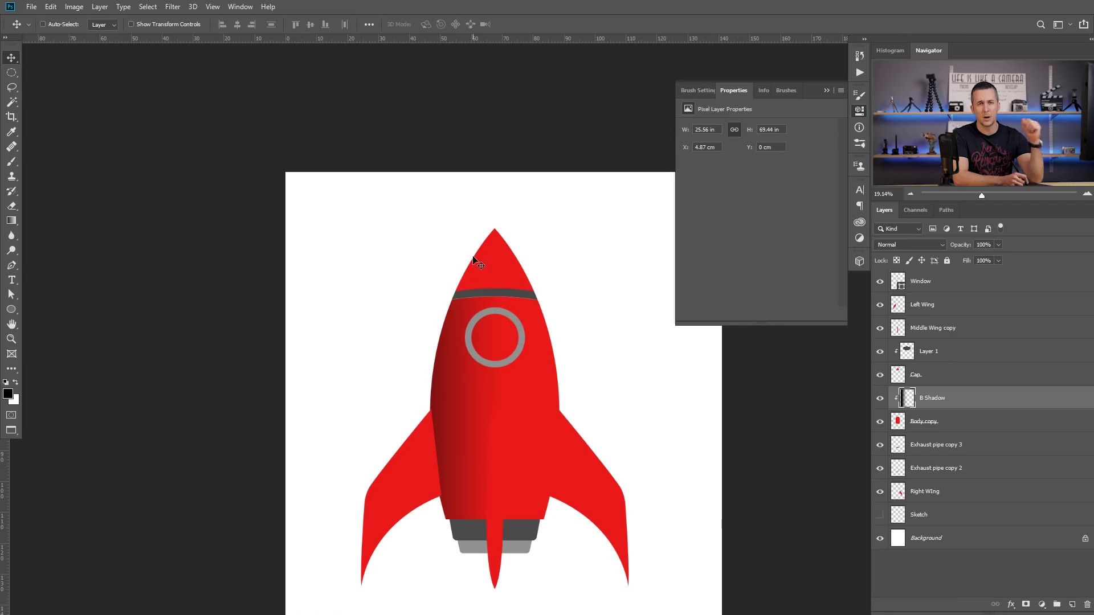
# Load the Cap layer's outline as a selection, fill it with gray #919191 and deselect.
pyautogui.keyDown('ctrl'); pyautogui.click(499, 265); pyautogui.keyUp('ctrl')
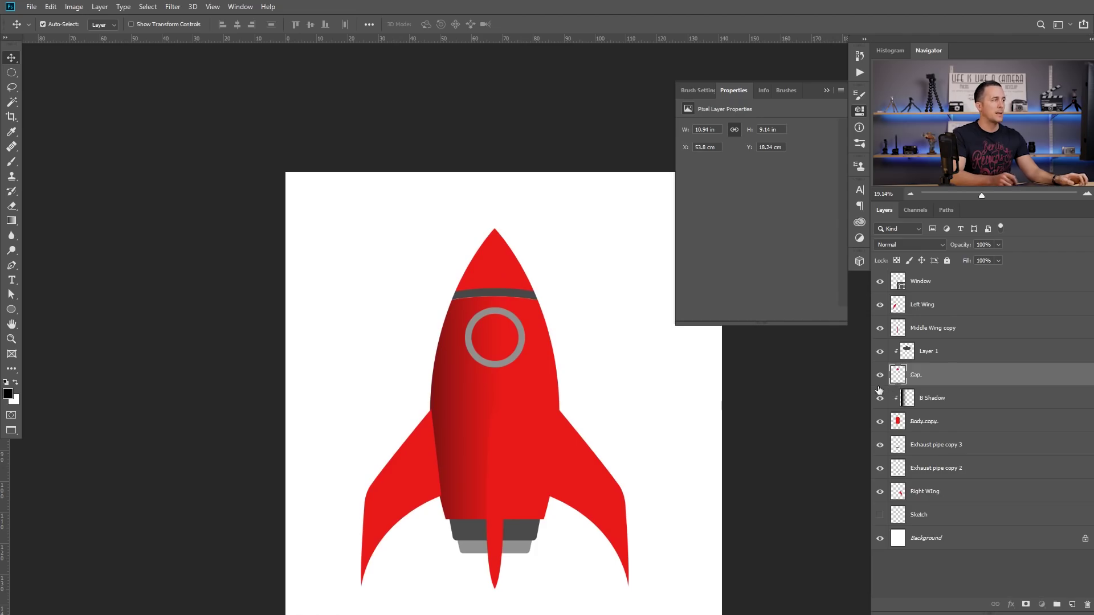
pyautogui.keyDown('ctrl'); pyautogui.click(898, 375); pyautogui.keyUp('ctrl')
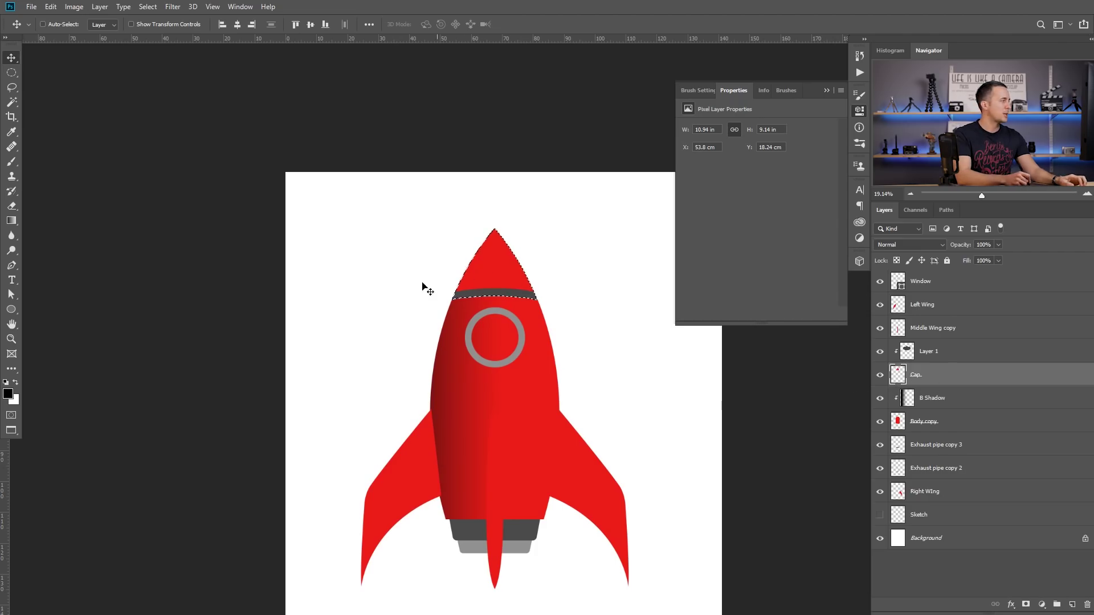
pyautogui.click(8, 393)
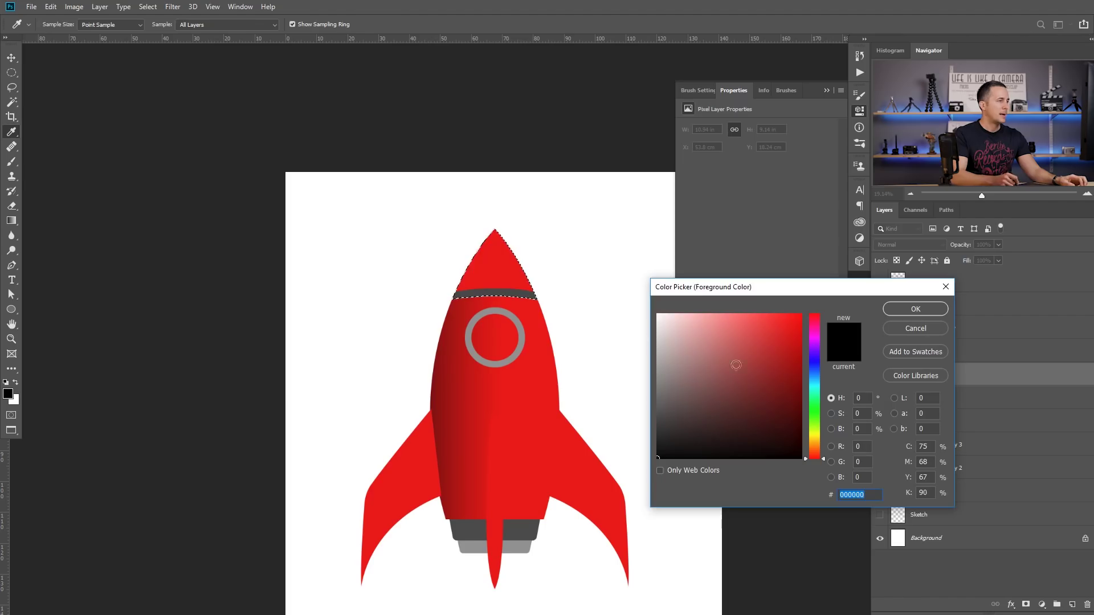
pyautogui.moveTo(677, 406); pyautogui.dragTo(658, 376)
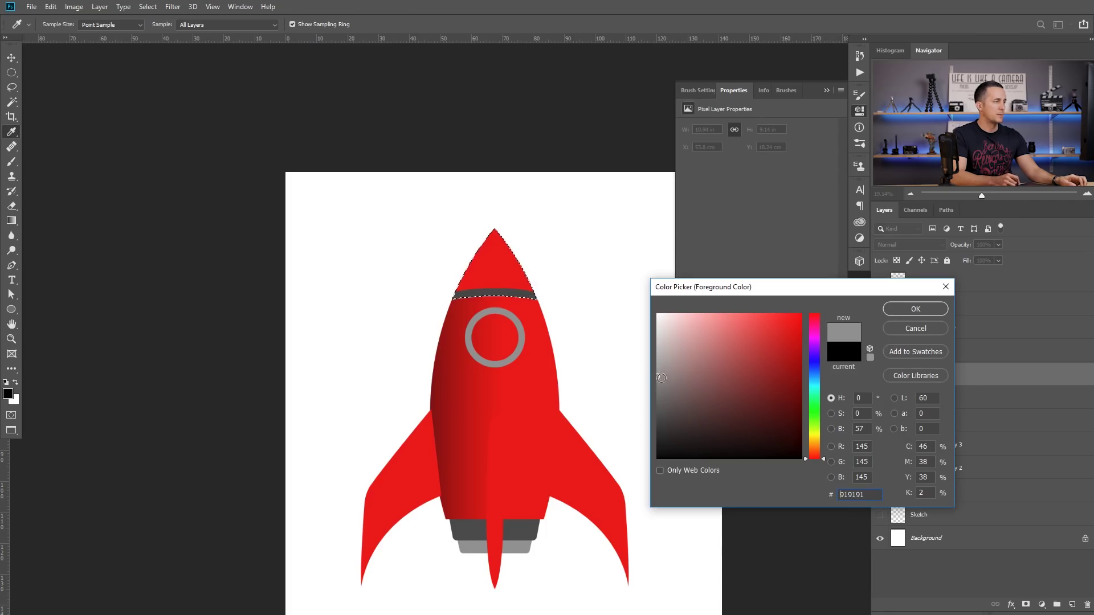
pyautogui.click(915, 309)
pyautogui.press('v')
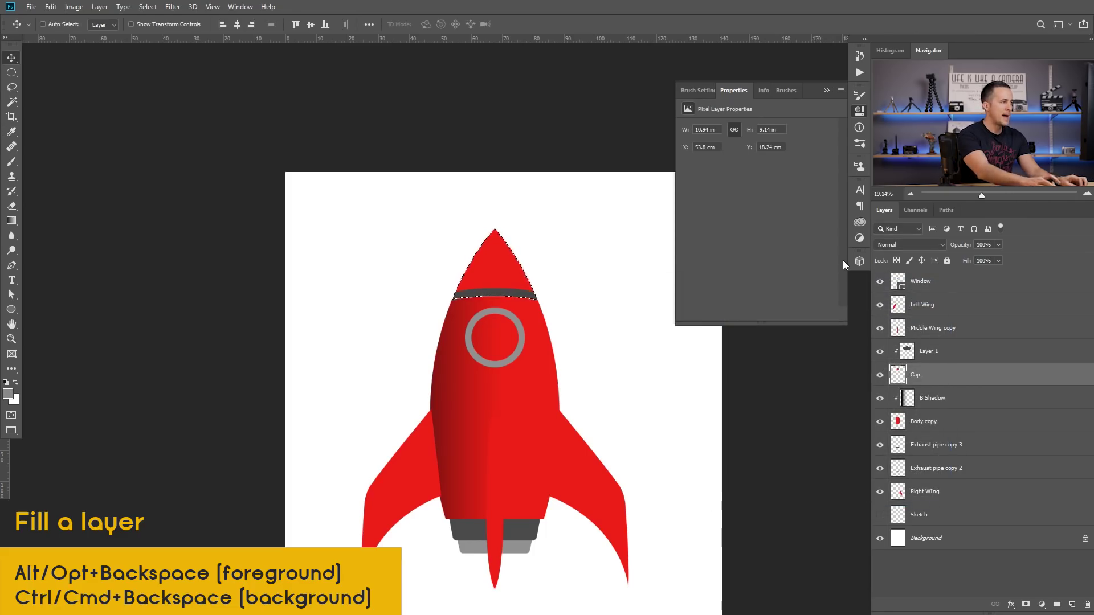
pyautogui.hotkey('alt', 'BackSpace')
pyautogui.hotkey('ctrl', 'd')
# Nudge the Cap layer down by one increment so its lower edge meets the red body.
pyautogui.moveTo(501, 382); pyautogui.dragTo(471, 388)
pyautogui.moveTo(515, 319)
pyautogui.mouseDown()
pyautogui.moveTo(536, 322)
pyautogui.moveTo(554, 351)
pyautogui.moveTo(537, 349)
pyautogui.moveTo(557, 357)
pyautogui.moveTo(520, 360)
pyautogui.moveTo(553, 357)
pyautogui.mouseUp()
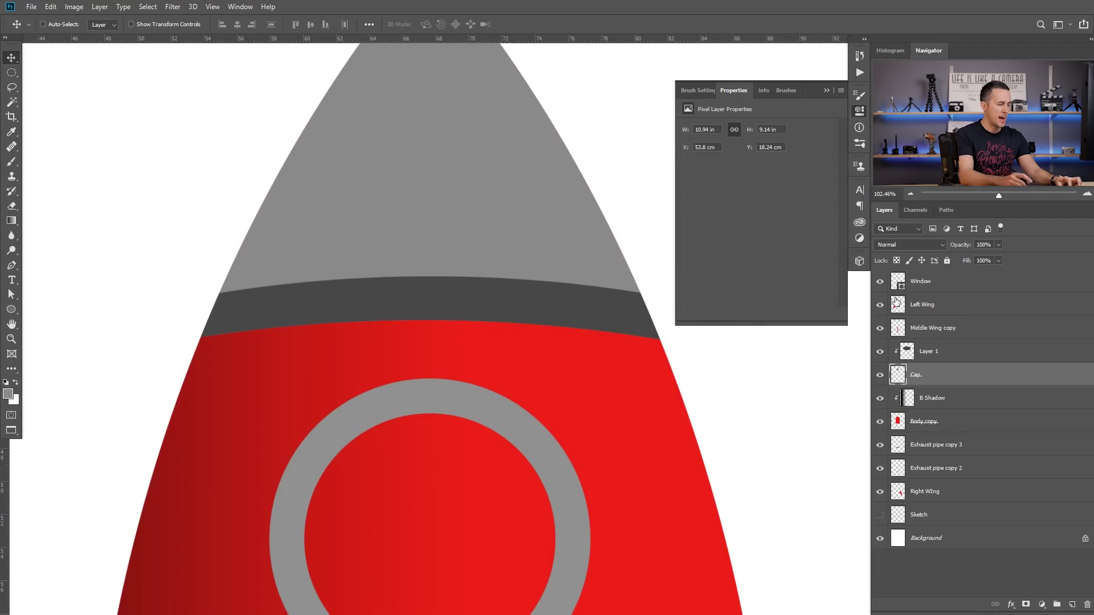
pyautogui.press('Down')
pyautogui.moveTo(460, 327); pyautogui.dragTo(376, 335)
pyautogui.moveTo(458, 378); pyautogui.dragTo(479, 325)
pyautogui.keyDown('alt'); pyautogui.click(484, 331); pyautogui.keyUp('alt')
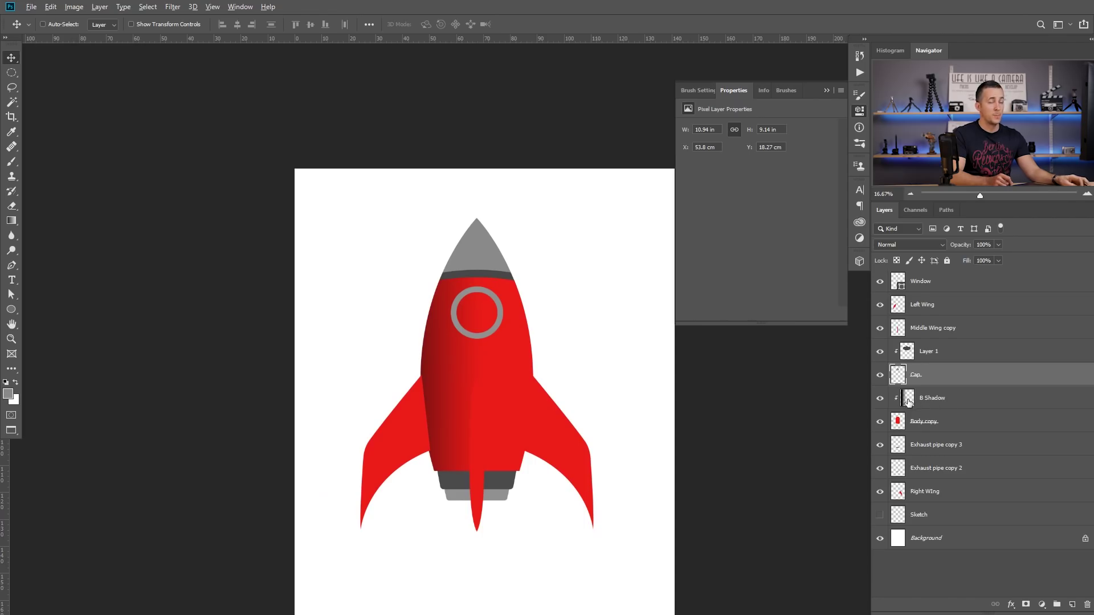
# Duplicate B Shadow above Layer 1, clip it to the Cap and narrow it to about 17.97 in over the cap's left side.
pyautogui.moveTo(909, 403); pyautogui.dragTo(919, 354)
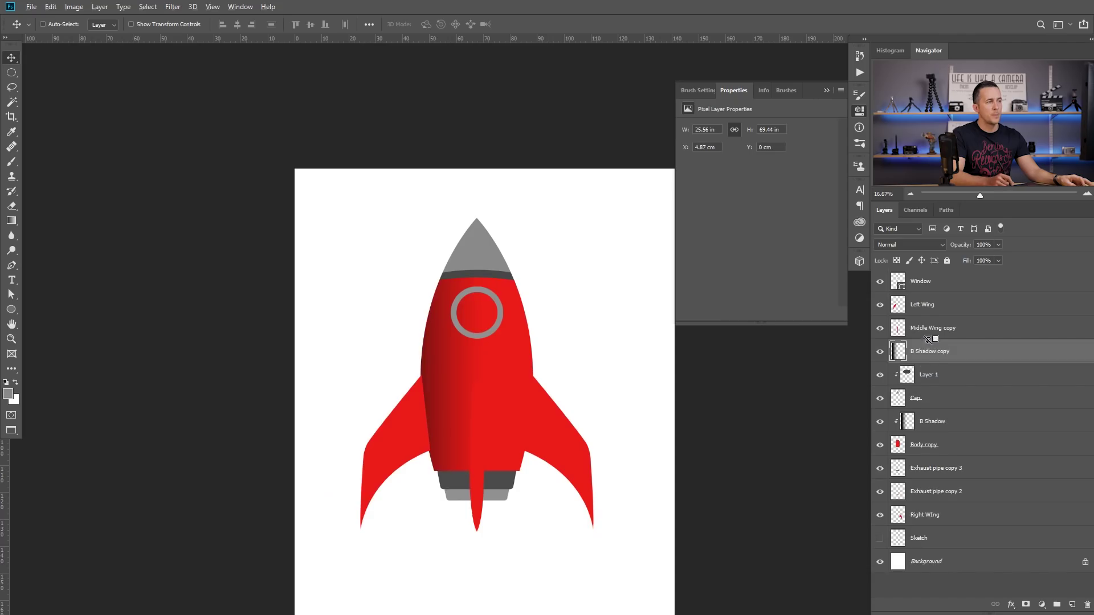
pyautogui.keyDown('alt'); pyautogui.click(918, 359); pyautogui.keyUp('alt')
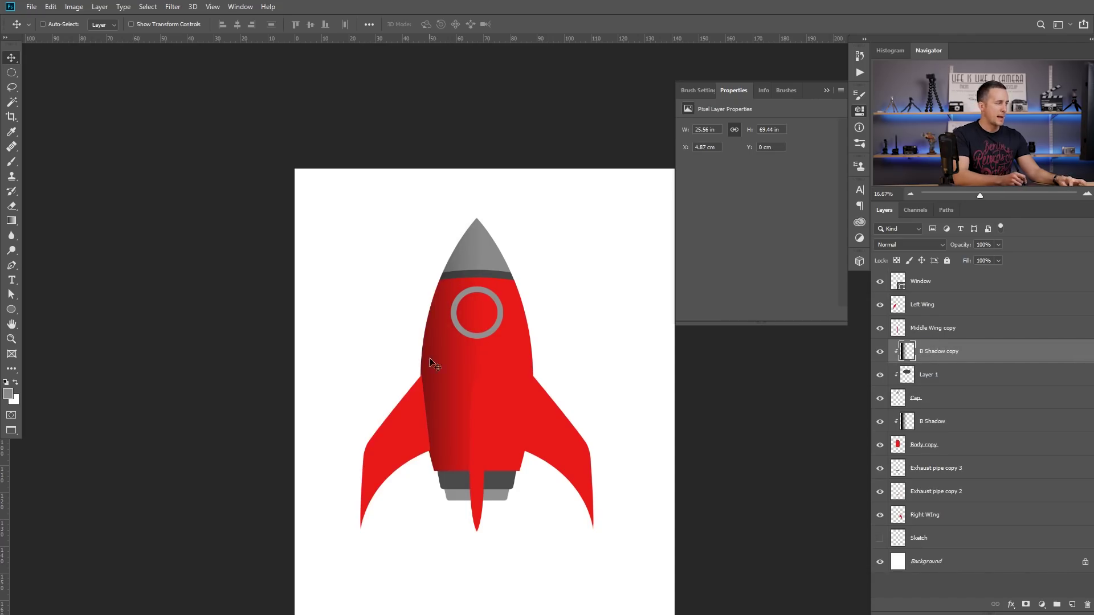
pyautogui.moveTo(446, 366); pyautogui.dragTo(463, 366)
pyautogui.hotkey('ctrl', 't')
pyautogui.moveTo(328, 406); pyautogui.dragTo(380, 406)
pyautogui.moveTo(476, 382); pyautogui.dragTo(489, 366)
pyautogui.press('Return')
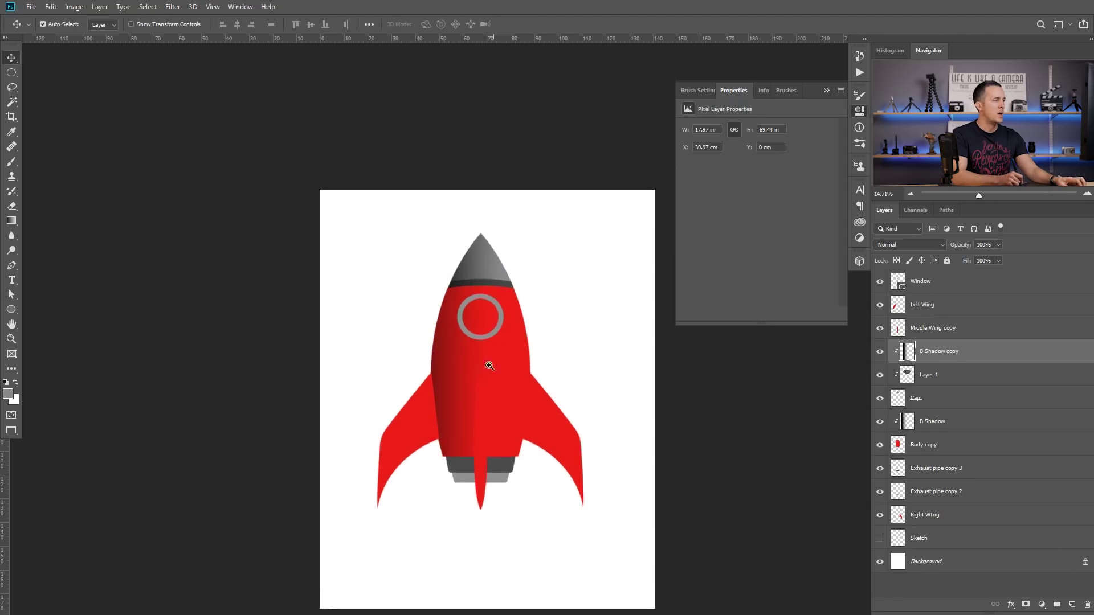
# Rename the B Shadow copy layer above Layer 1 as C Shadow.
pyautogui.moveTo(478, 457); pyautogui.dragTo(500, 466)
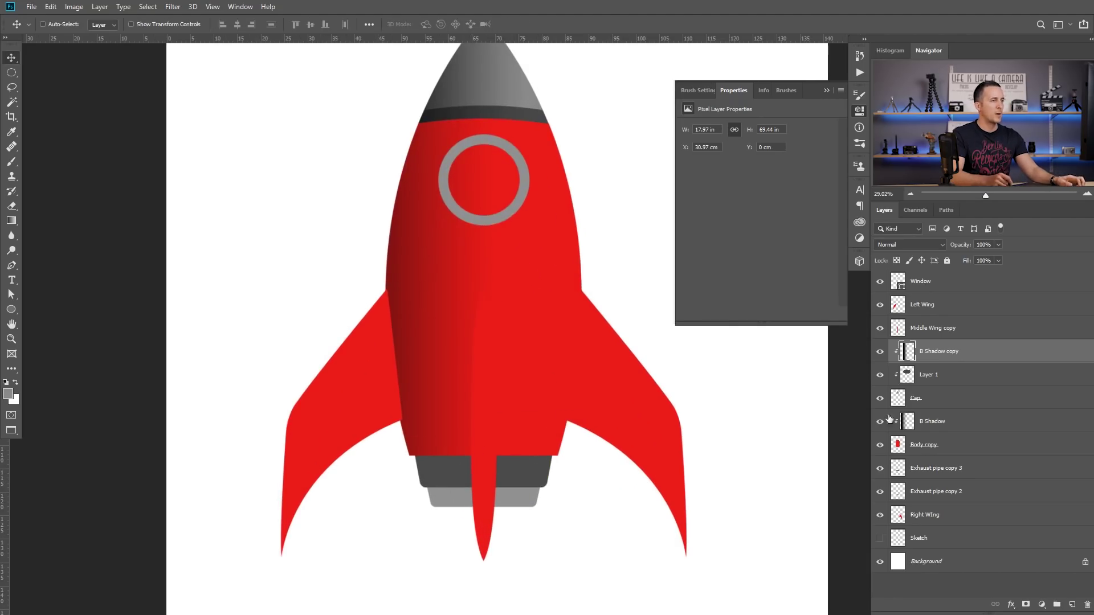
pyautogui.doubleClick(923, 353)
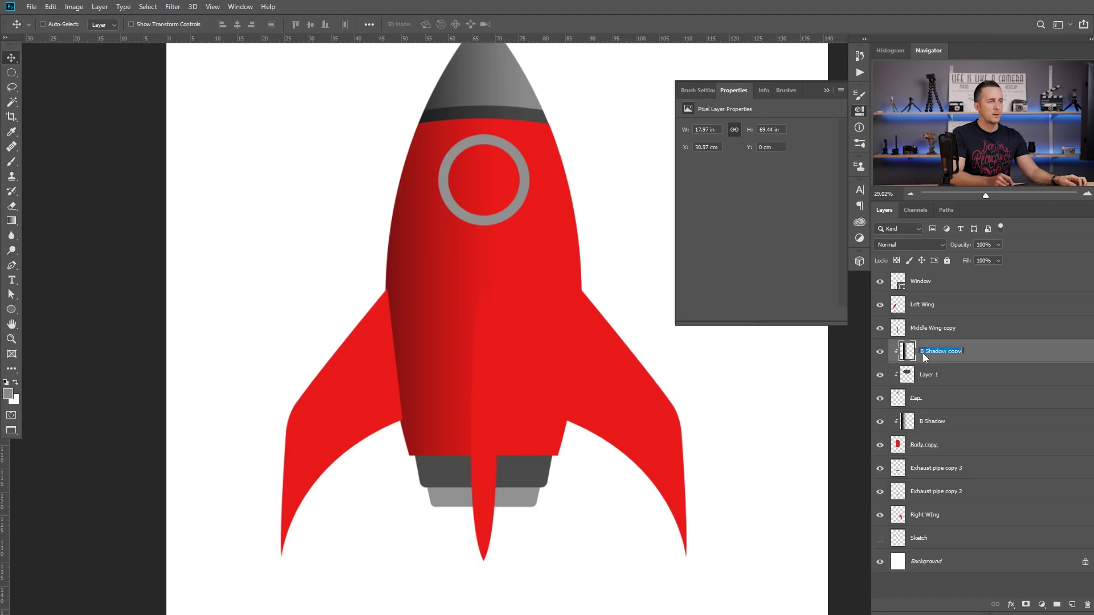
pyautogui.write('C')
pyautogui.moveTo(950, 352); pyautogui.dragTo(989, 352)
pyautogui.press('BackSpace')
pyautogui.press('Return')
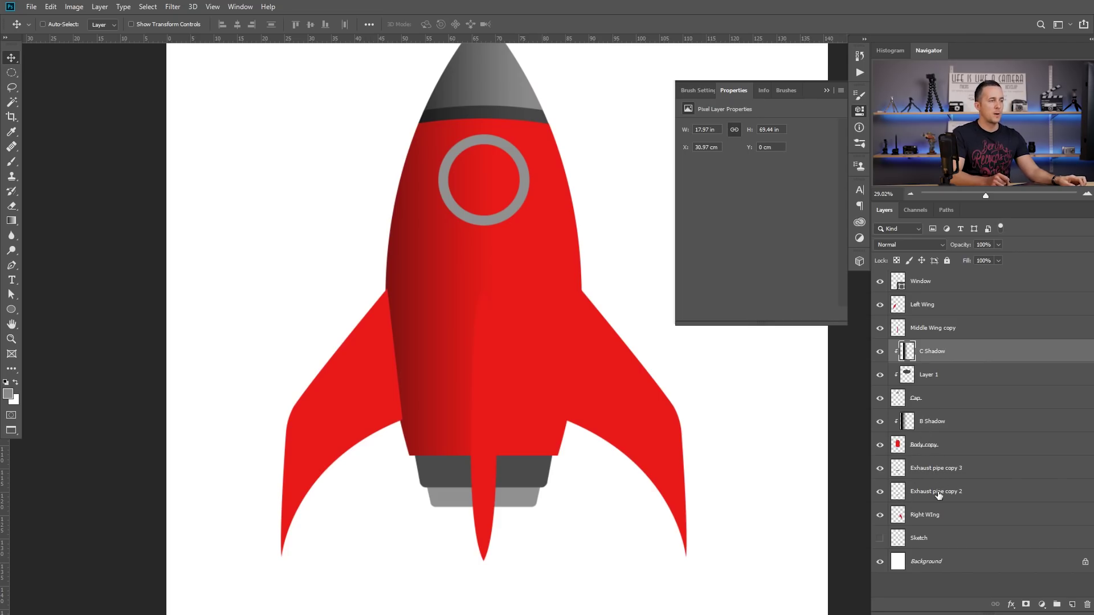
# Group the Exhaust pipe copy 3 and Exhaust pipe copy 2 layers and name the group Exhaust P.
pyautogui.click(941, 470)
pyautogui.keyDown('shift'); pyautogui.click(960, 489); pyautogui.keyUp('shift')
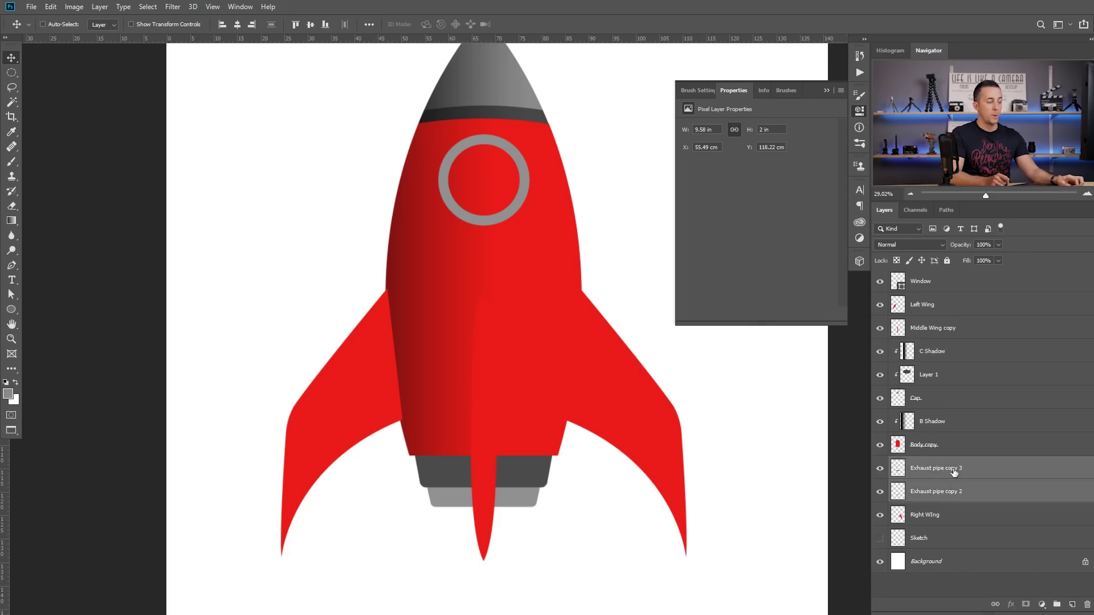
pyautogui.hotkey('ctrl', 'g')
pyautogui.doubleClick(922, 463)
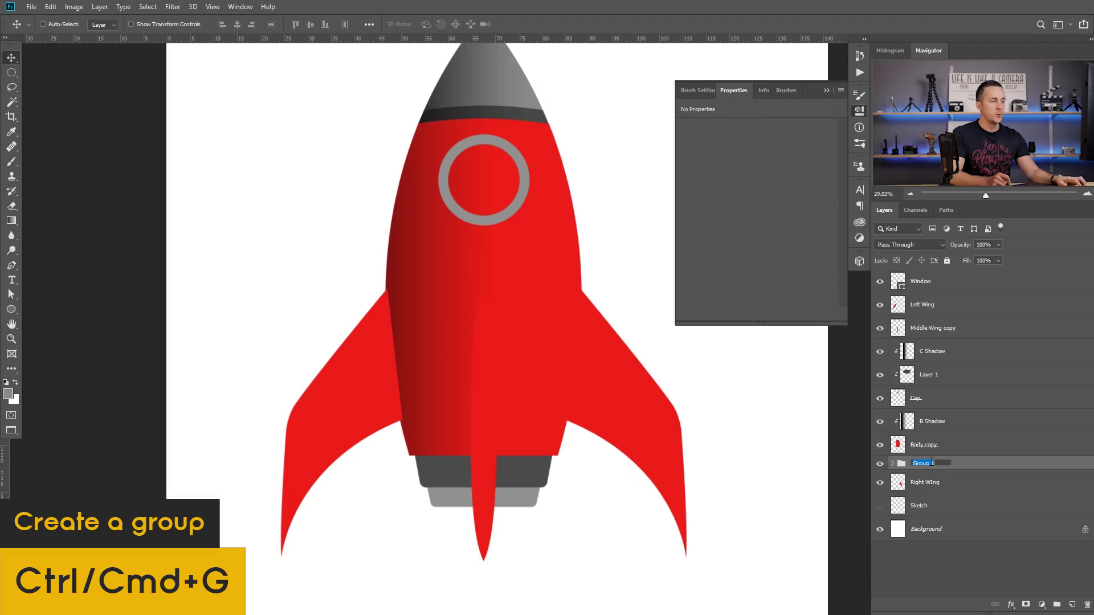
pyautogui.write('Exhaust P')
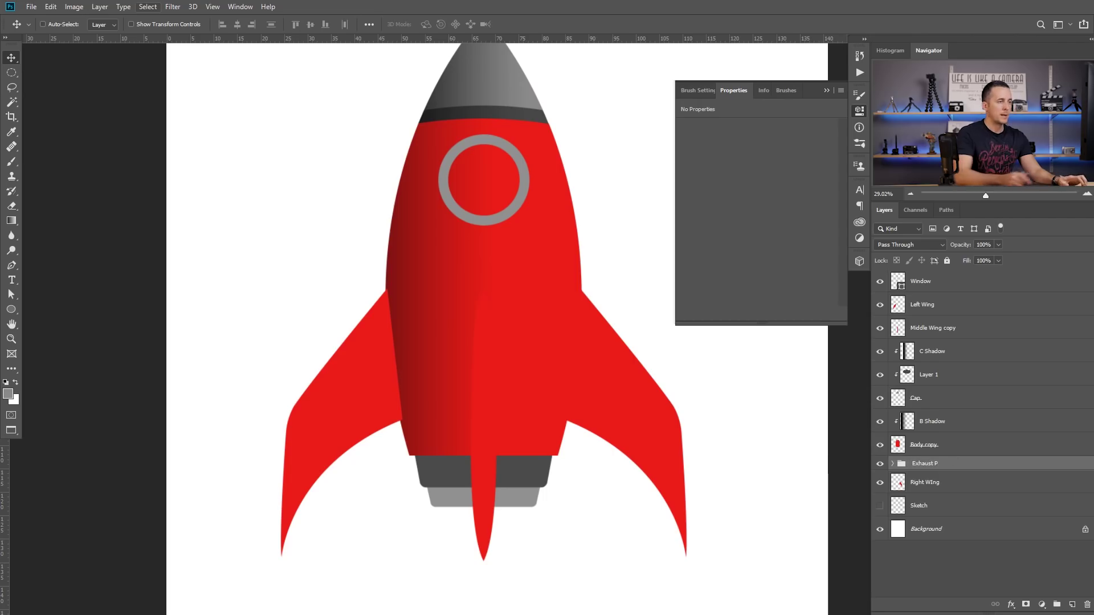
# Duplicate B Shadow above the Exhaust P group as a clipped layer and narrow it to about 15.28 in over the pipes' left side.
pyautogui.moveTo(914, 444); pyautogui.dragTo(914, 472)
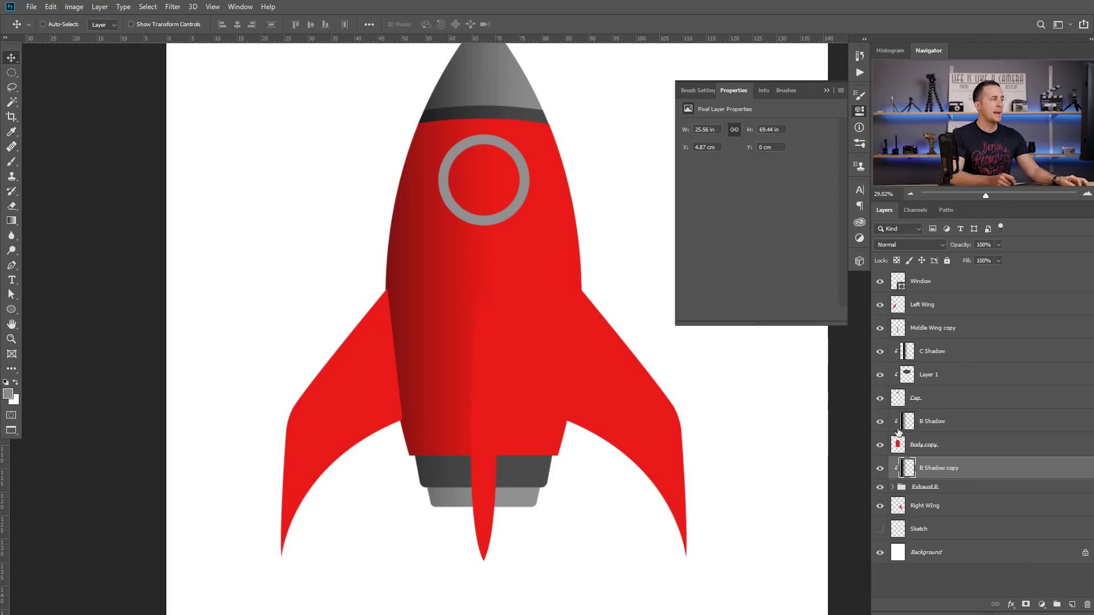
pyautogui.moveTo(446, 382)
pyautogui.mouseDown()
pyautogui.moveTo(479, 383)
pyautogui.moveTo(464, 384)
pyautogui.mouseUp()
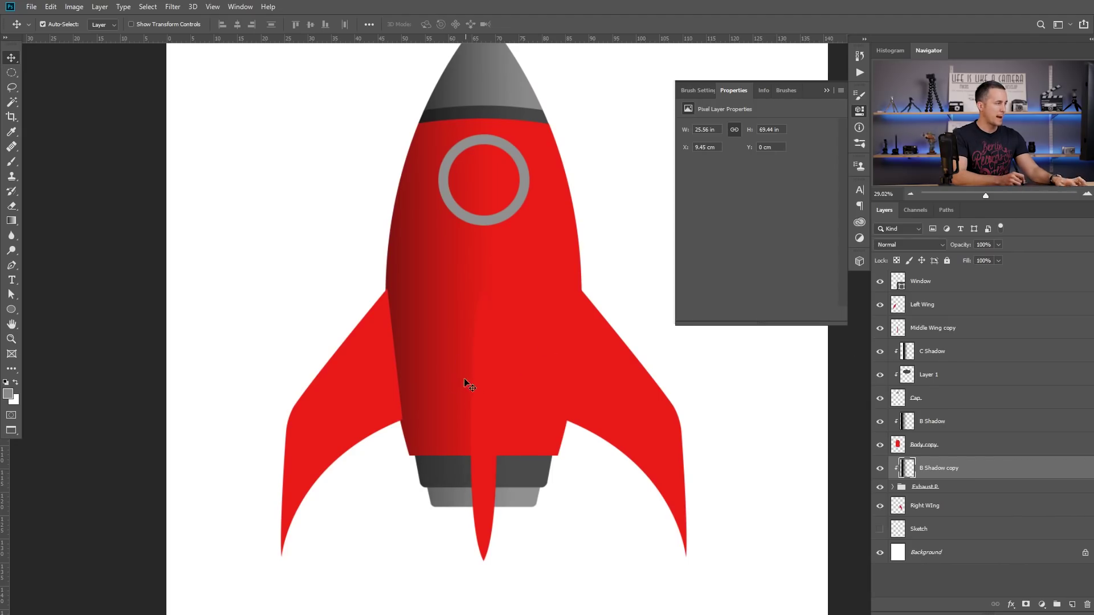
pyautogui.hotkey('ctrl', 't')
pyautogui.moveTo(211, 344); pyautogui.dragTo(316, 344)
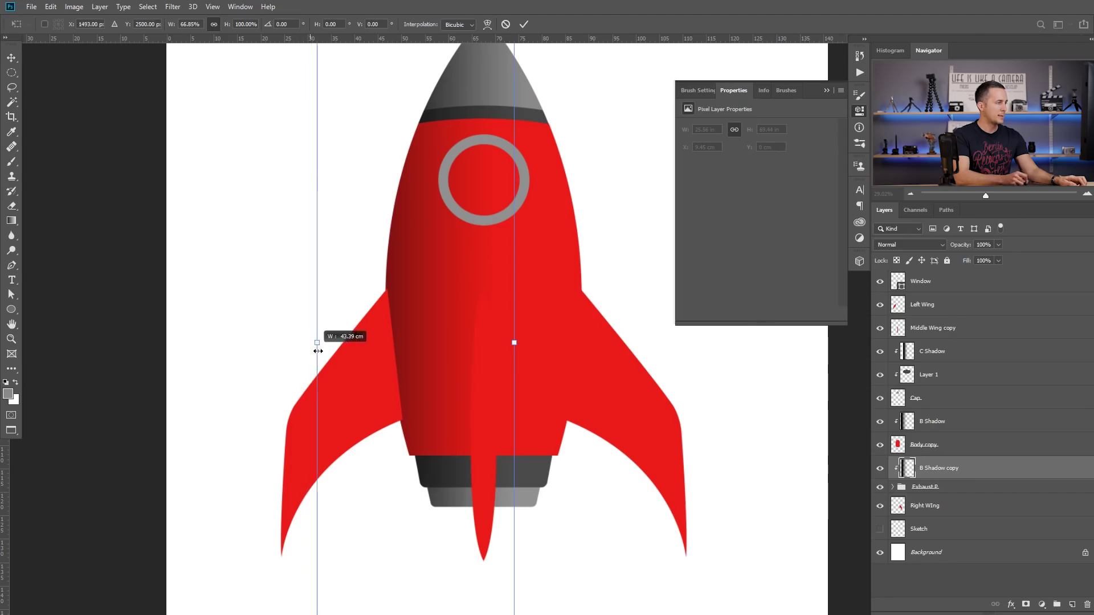
pyautogui.moveTo(467, 358); pyautogui.dragTo(493, 342)
pyautogui.moveTo(450, 350); pyautogui.dragTo(463, 350)
pyautogui.scroll(-3, 488, 340)
pyautogui.press('Return')
pyautogui.scroll(1, 521, 332)
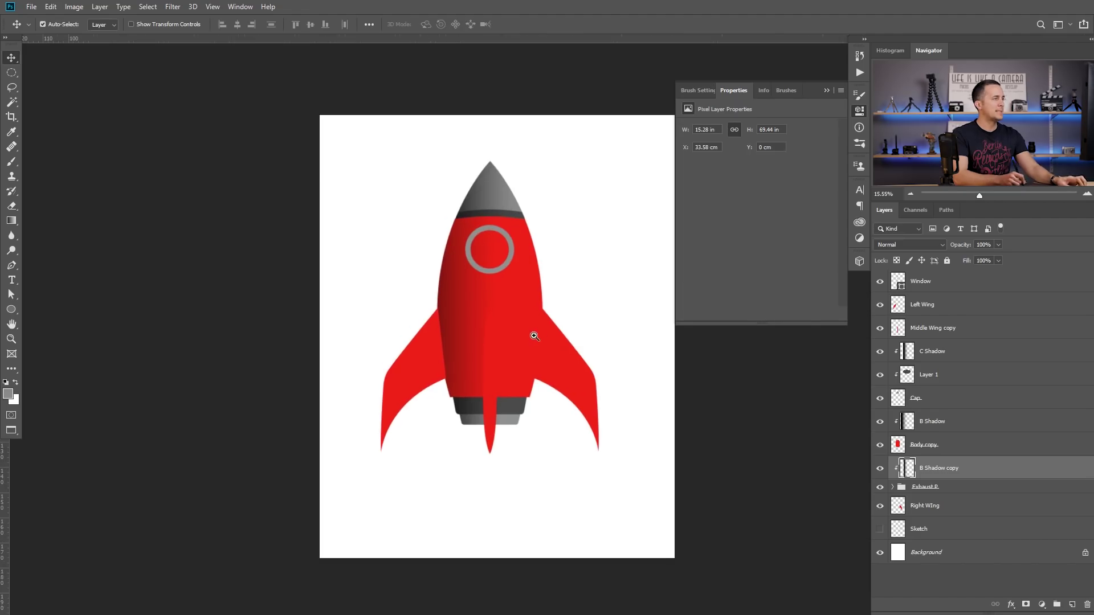
# Collapse the layer properties and add a new layer above B Shadow, clipped to Body copy and named S 2.
pyautogui.click(825, 94)
pyautogui.scroll(2, 539, 314)
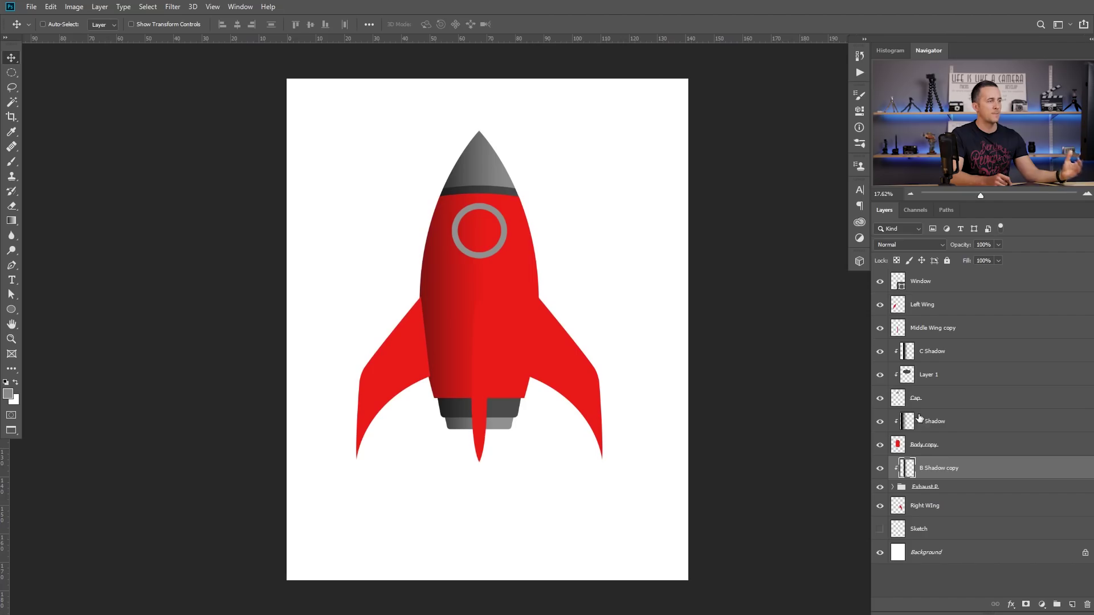
pyautogui.click(950, 425)
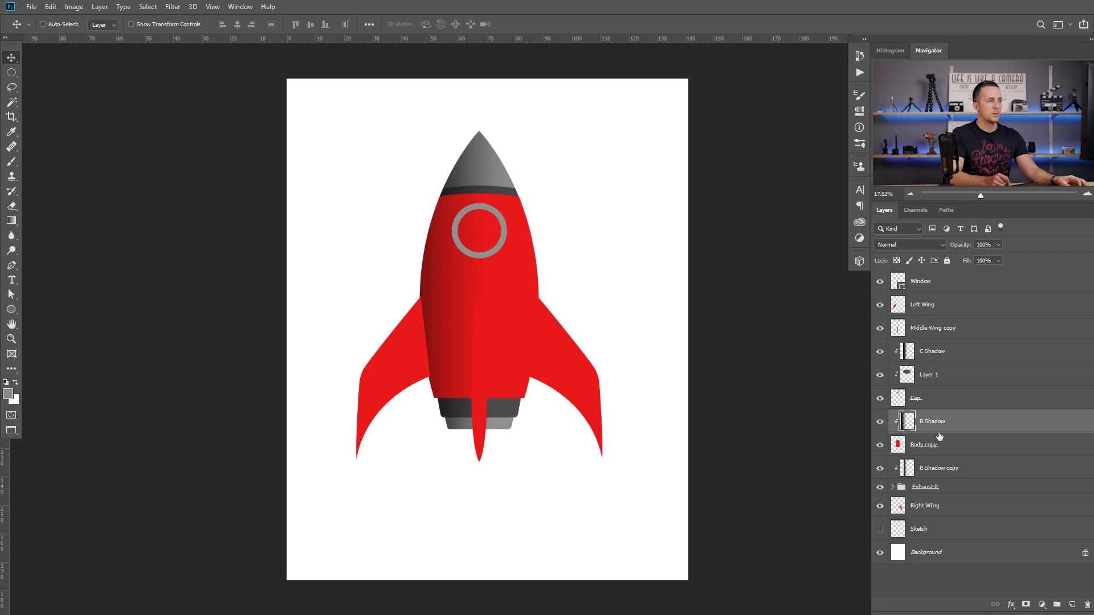
pyautogui.click(1072, 605)
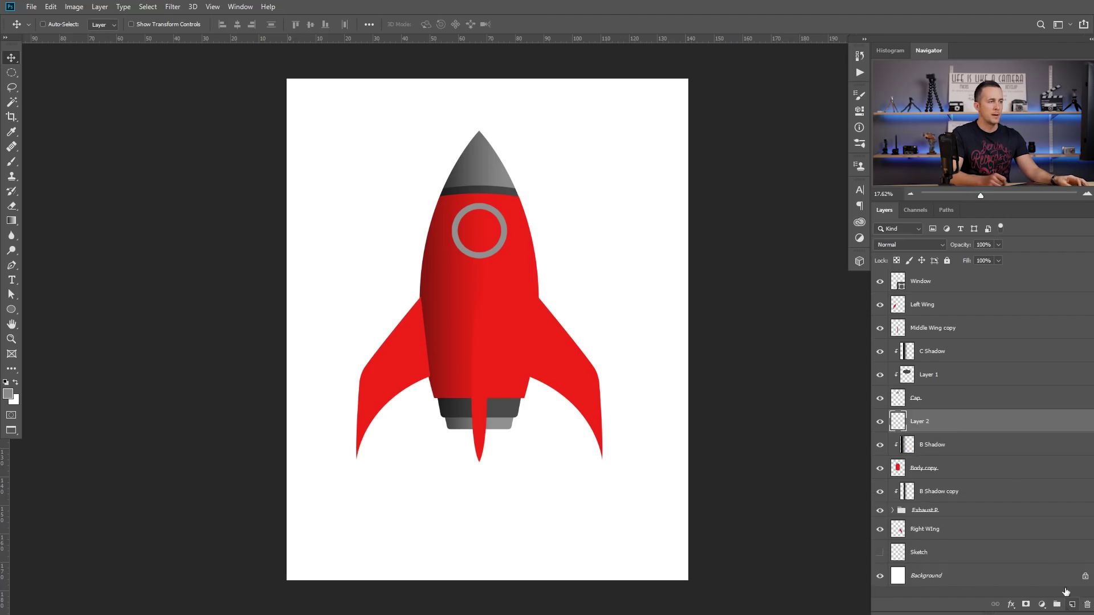
pyautogui.keyDown('alt'); pyautogui.click(929, 432); pyautogui.keyUp('alt')
pyautogui.doubleClick(932, 429)
pyautogui.write('S 2')
pyautogui.press('Return')
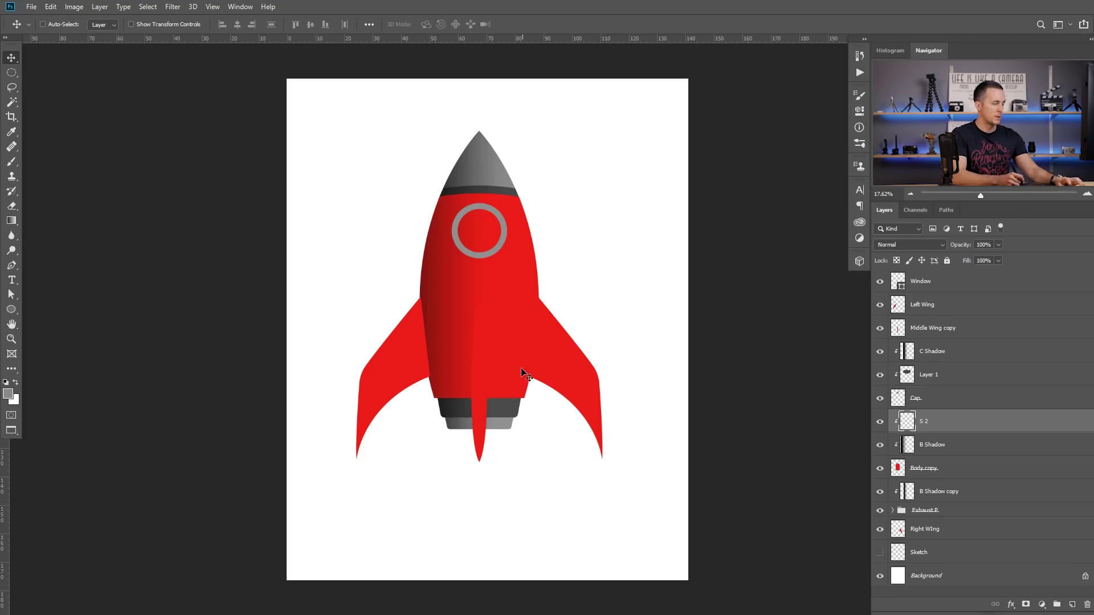
# Set up a soft brush with default black foreground and 3% opacity for the S 2 layer.
pyautogui.press('b')
pyautogui.press('d')
pyautogui.rightClick(399, 193)
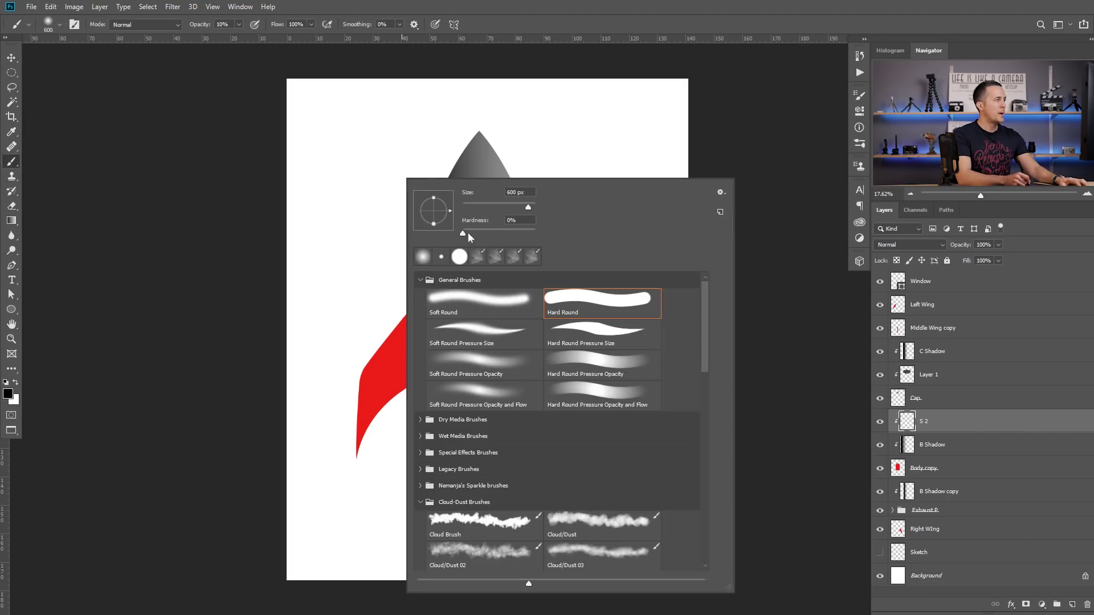
pyautogui.click(315, 187)
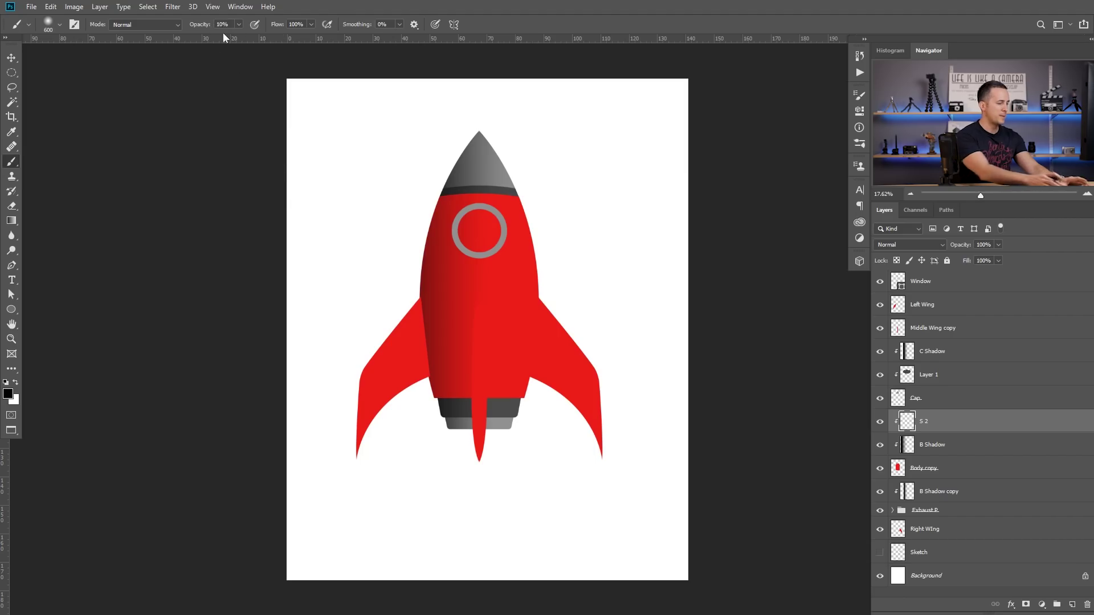
pyautogui.press('3')
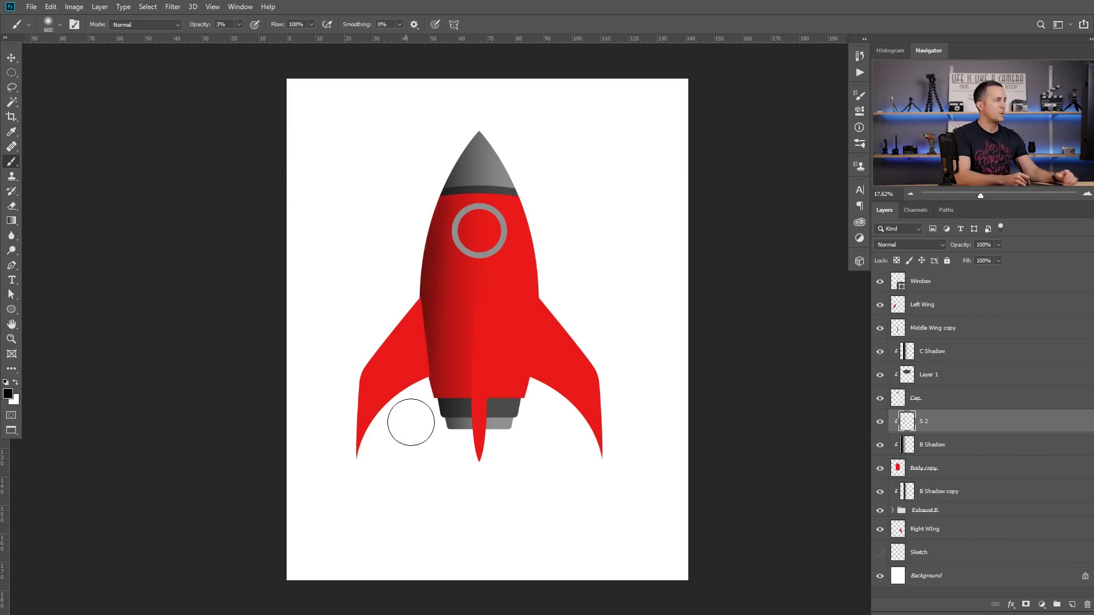
# Try different brush sizes against the body's left edge and set the size to 500 px.
pyautogui.press(']')
pyautogui.press(']')
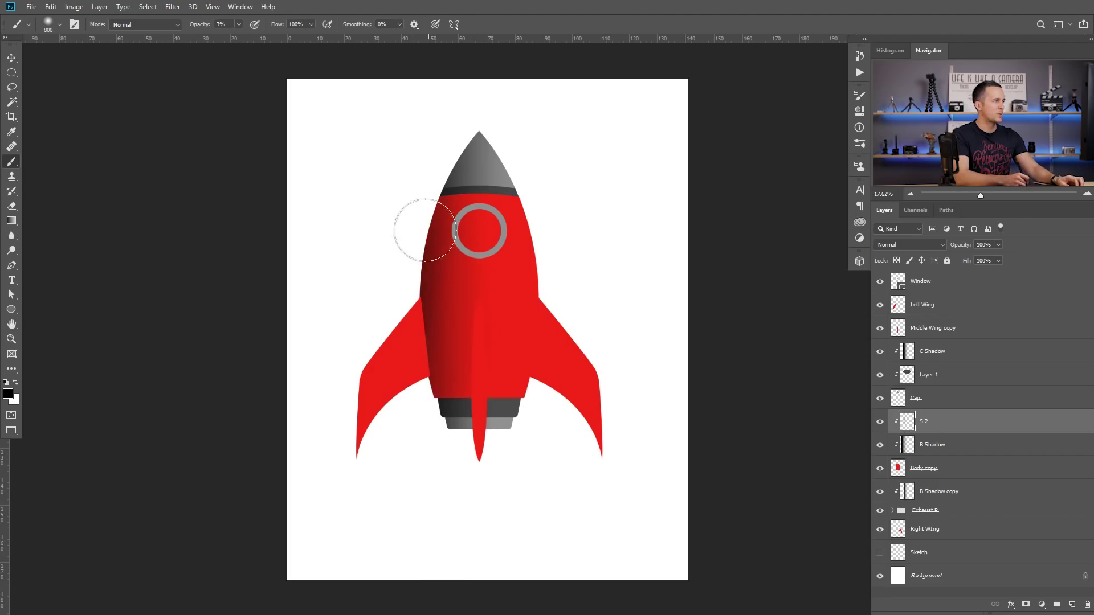
pyautogui.press('[')
pyautogui.press('[')
pyautogui.press('[')
pyautogui.press('[')
pyautogui.press('[')
pyautogui.press('[')
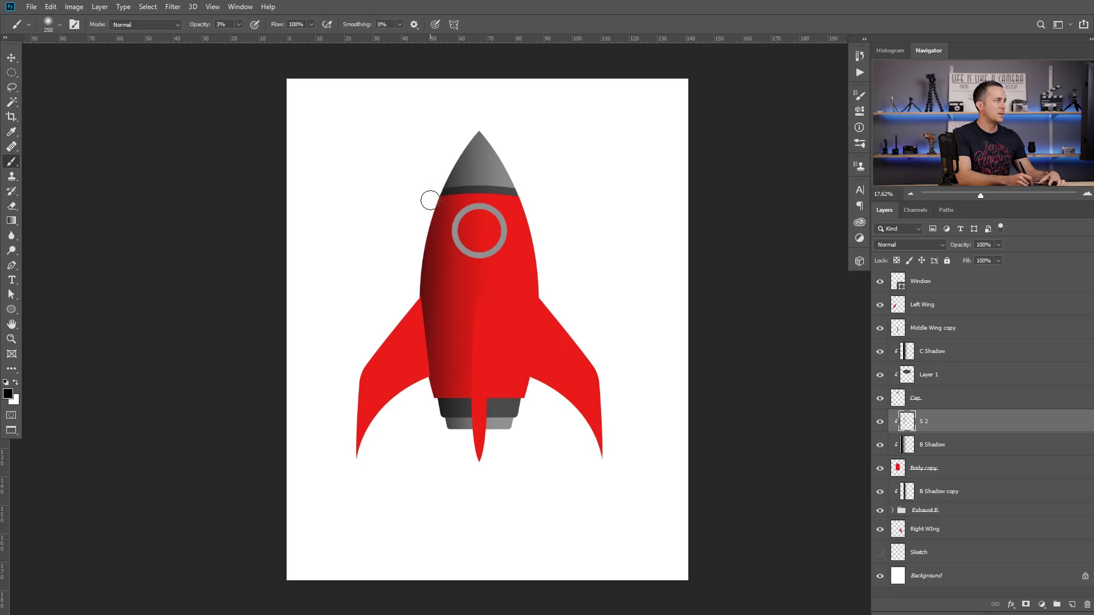
pyautogui.press(']')
pyautogui.press(']')
pyautogui.press(']')
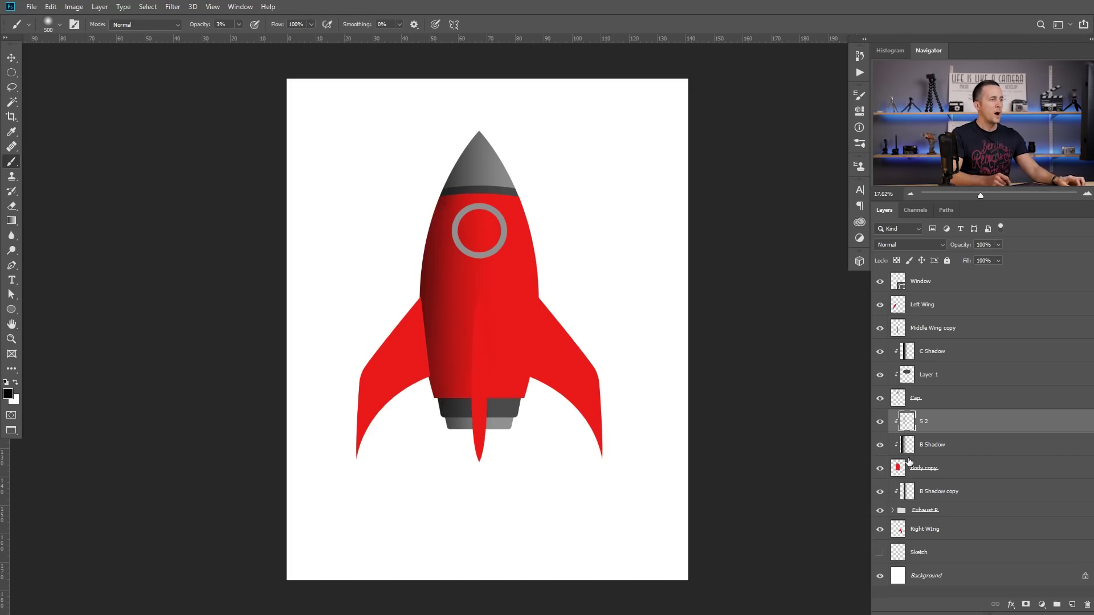
# Add a new layer above Window and set the brush to 30 px at 100% opacity.
pyautogui.moveTo(543, 358)
pyautogui.mouseDown()
pyautogui.moveTo(516, 344)
pyautogui.moveTo(506, 355)
pyautogui.moveTo(549, 359)
pyautogui.mouseUp()
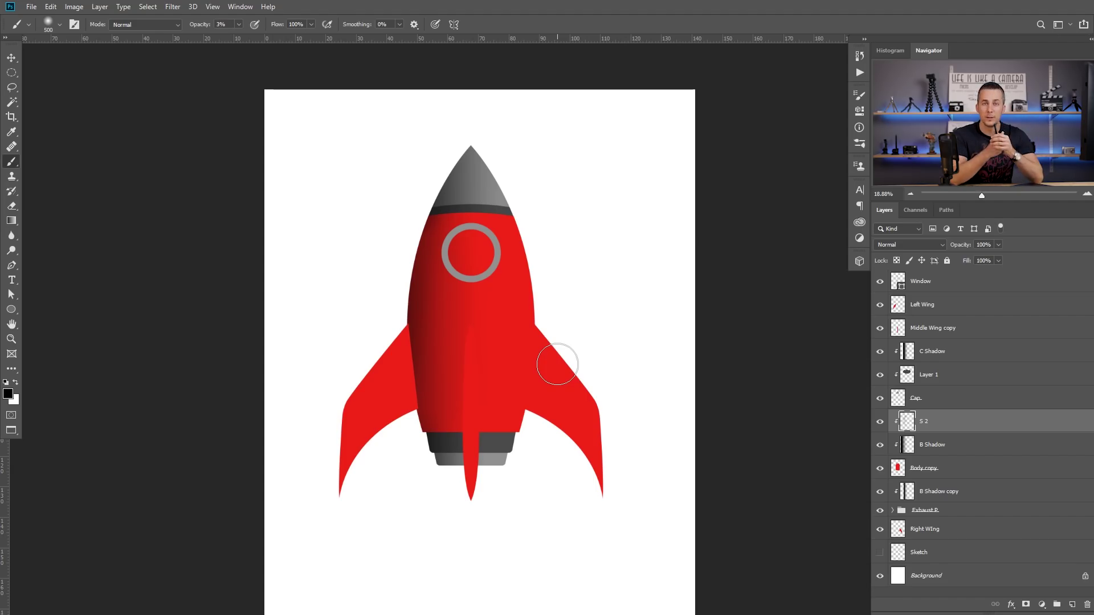
pyautogui.click(950, 282)
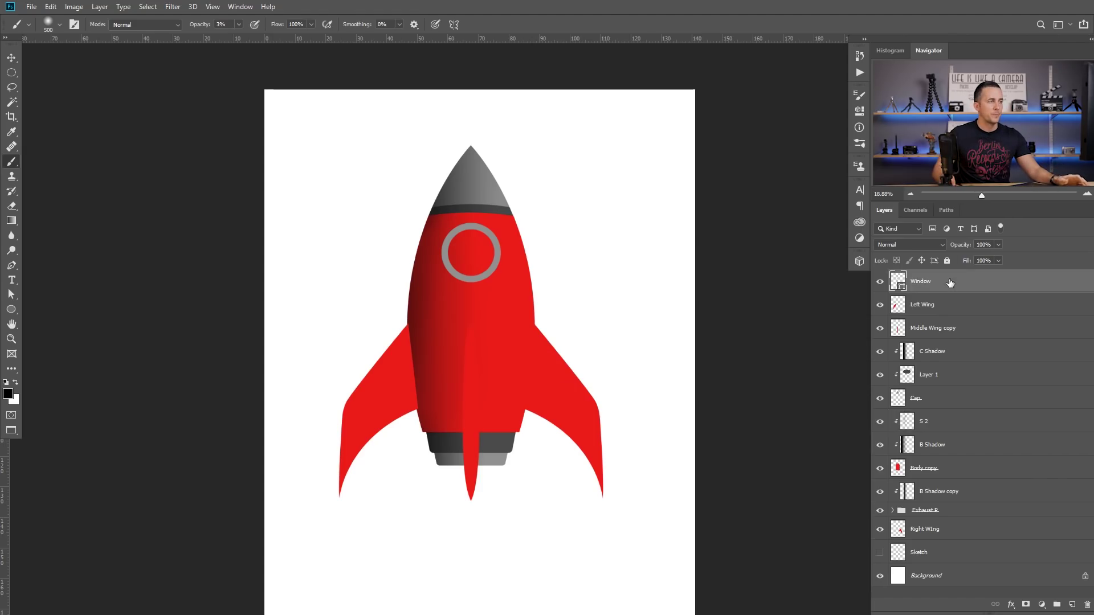
pyautogui.click(1072, 604)
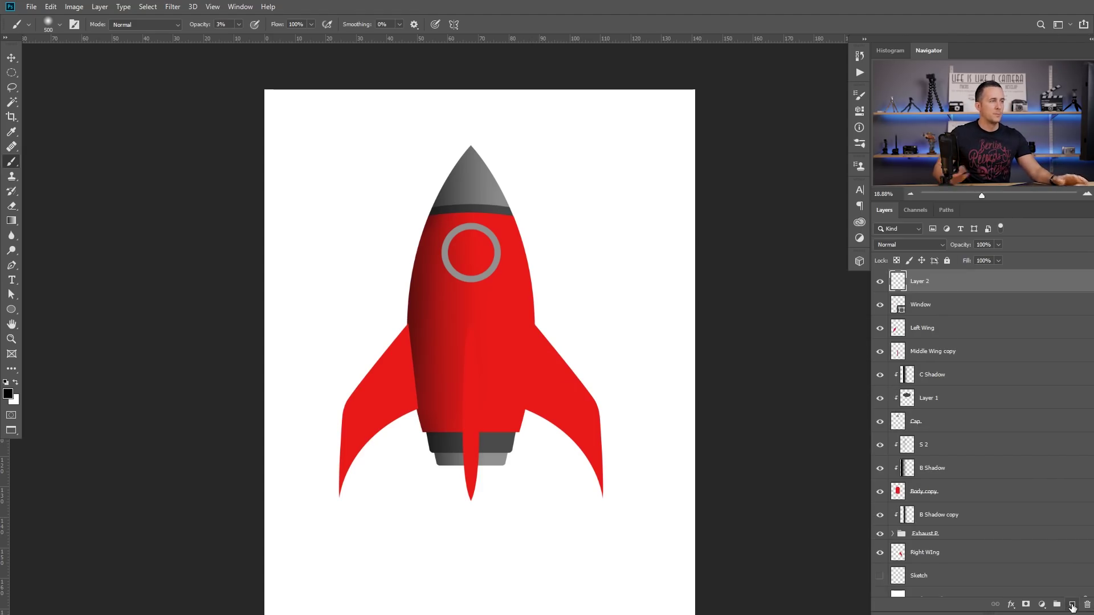
pyautogui.press('[')
pyautogui.press('[')
pyautogui.press('[')
pyautogui.press('[')
pyautogui.press('[')
pyautogui.press('[')
pyautogui.press('[')
pyautogui.press('[')
pyautogui.press('[')
pyautogui.press('[')
pyautogui.press('[')
pyautogui.press('[')
pyautogui.press('[')
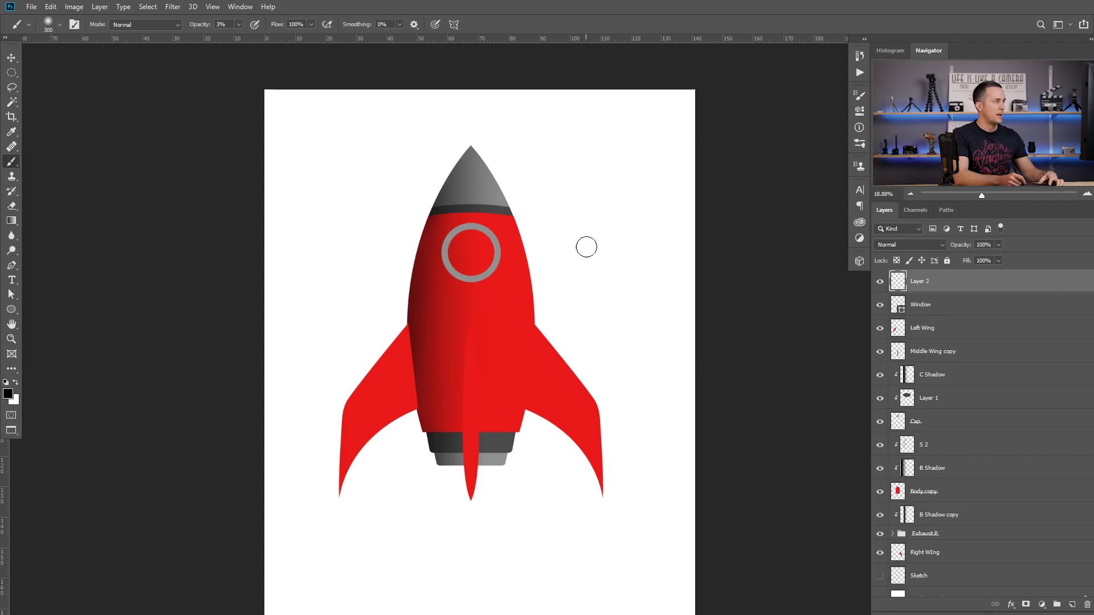
pyautogui.press('0')
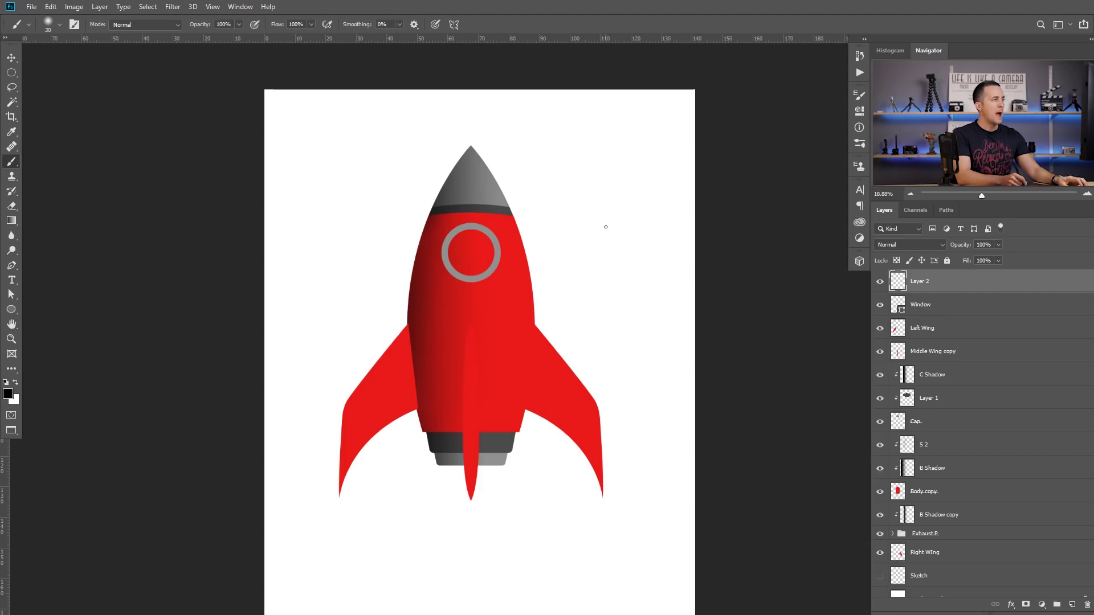
# Draw three black arrows pointing at the rocket's right side and scribble black shading guides along its left side, left wing, exhaust and middle wing.
pyautogui.moveTo(604, 238); pyautogui.dragTo(677, 240)
pyautogui.moveTo(613, 230)
pyautogui.mouseDown()
pyautogui.moveTo(615, 245)
pyautogui.moveTo(676, 281)
pyautogui.mouseUp()
pyautogui.moveTo(611, 272)
pyautogui.mouseDown()
pyautogui.moveTo(621, 289)
pyautogui.moveTo(677, 315)
pyautogui.moveTo(613, 323)
pyautogui.mouseUp()
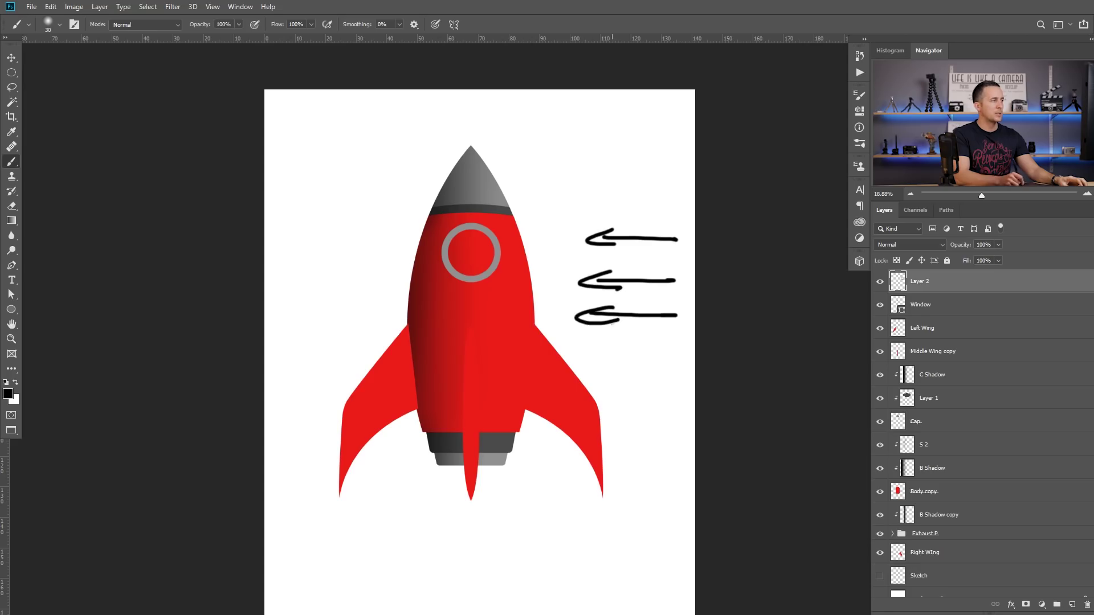
pyautogui.moveTo(459, 166)
pyautogui.mouseDown()
pyautogui.moveTo(427, 213)
pyautogui.moveTo(435, 246)
pyautogui.moveTo(420, 293)
pyautogui.moveTo(437, 430)
pyautogui.mouseUp()
pyautogui.moveTo(403, 349)
pyautogui.mouseDown()
pyautogui.moveTo(376, 389)
pyautogui.moveTo(403, 397)
pyautogui.moveTo(353, 468)
pyautogui.mouseUp()
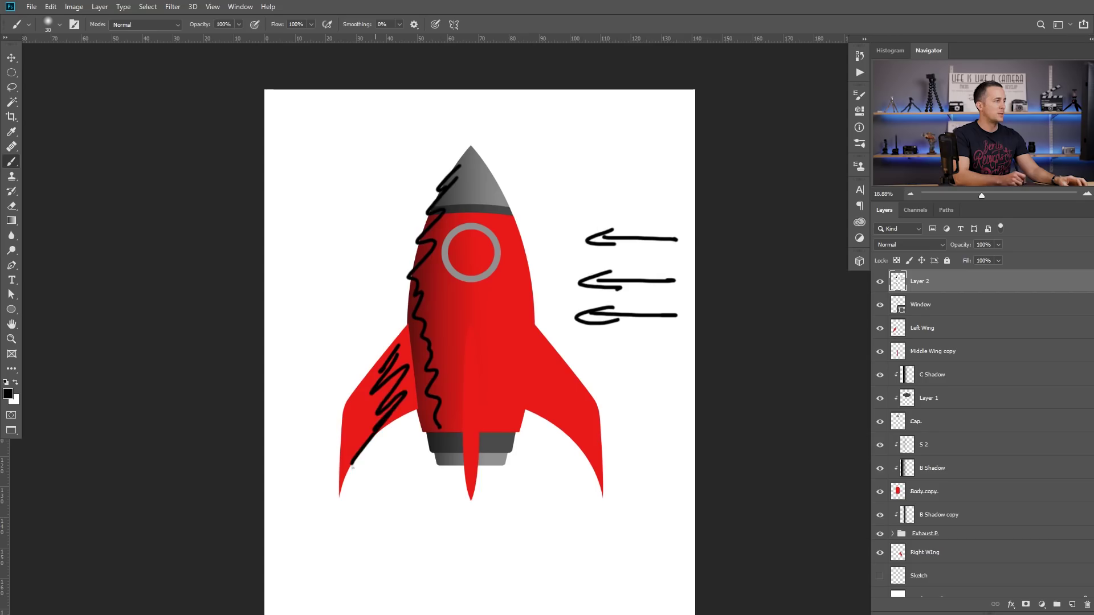
pyautogui.moveTo(434, 440); pyautogui.dragTo(450, 474)
pyautogui.moveTo(470, 336); pyautogui.dragTo(467, 498)
pyautogui.moveTo(462, 159); pyautogui.dragTo(447, 328)
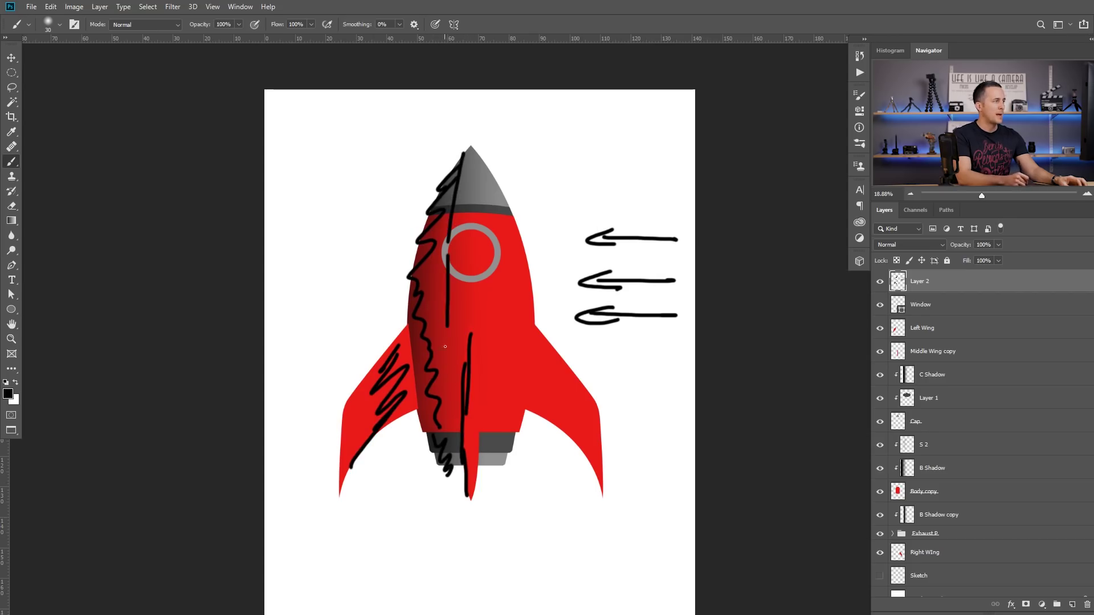
# Scribble white highlight guides down the rocket's right side, right wing and middle wing, and mark the window ring in white and black.
pyautogui.press('x')
pyautogui.moveTo(481, 168)
pyautogui.mouseDown()
pyautogui.moveTo(530, 316)
pyautogui.moveTo(500, 461)
pyautogui.mouseUp()
pyautogui.moveTo(540, 356); pyautogui.dragTo(601, 444)
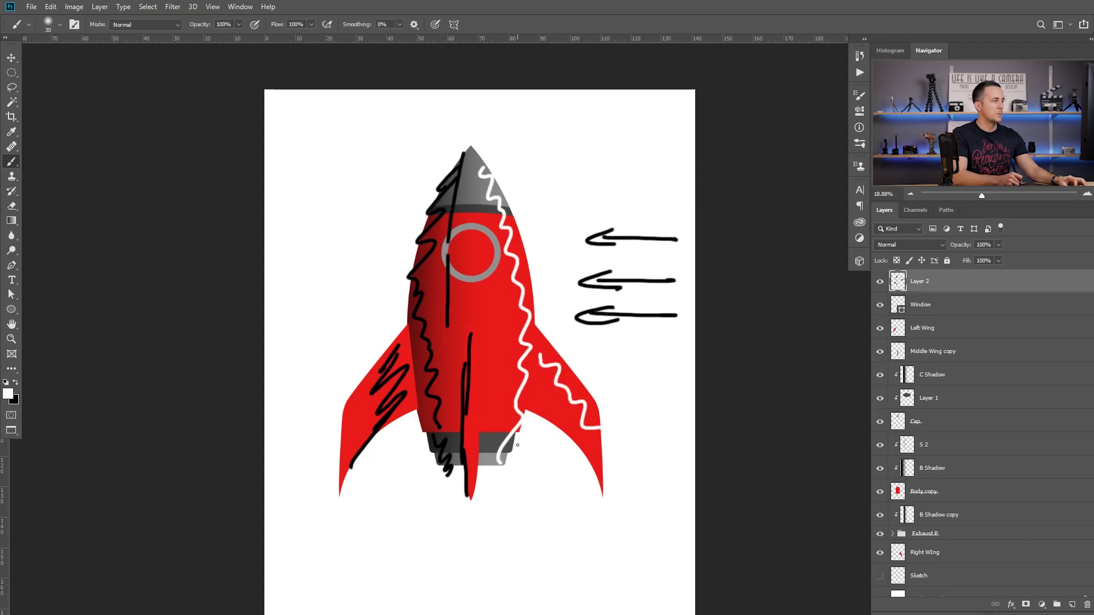
pyautogui.moveTo(476, 365); pyautogui.dragTo(473, 496)
pyautogui.moveTo(499, 255); pyautogui.dragTo(492, 276)
pyautogui.press('x')
pyautogui.moveTo(456, 229)
pyautogui.mouseDown()
pyautogui.moveTo(453, 267)
pyautogui.moveTo(481, 228)
pyautogui.moveTo(487, 275)
pyautogui.moveTo(495, 260)
pyautogui.moveTo(475, 281)
pyautogui.mouseUp()
pyautogui.press('x')
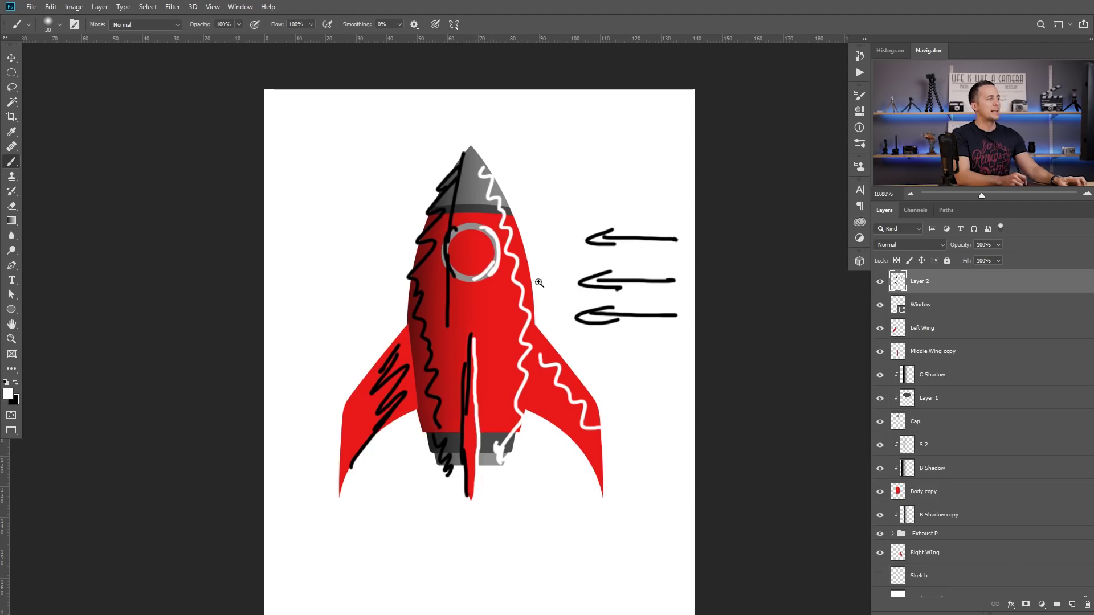
pyautogui.scroll(-2, 539, 284)
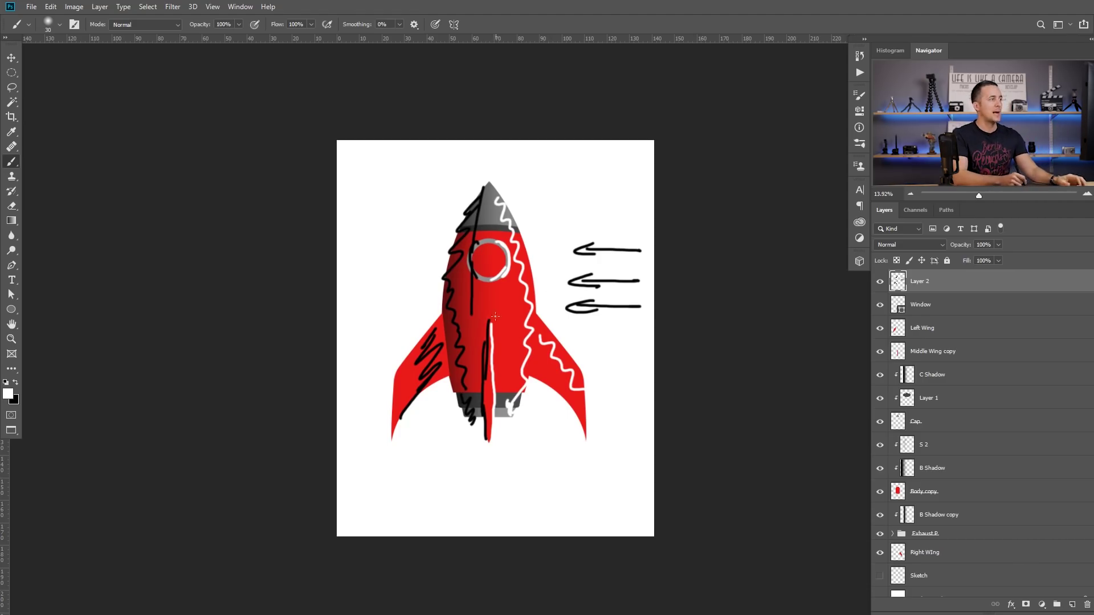
# Clear the guide layer and scribble black shading guides along both outer sides of the rocket and its wings.
pyautogui.press('x')
pyautogui.hotkey('ctrl', 'a')
pyautogui.press('Delete')
pyautogui.hotkey('ctrl', 'd')
pyautogui.moveTo(475, 204)
pyautogui.mouseDown()
pyautogui.moveTo(460, 242)
pyautogui.moveTo(458, 392)
pyautogui.mouseUp()
pyautogui.moveTo(497, 197); pyautogui.dragTo(575, 411)
pyautogui.moveTo(404, 358); pyautogui.dragTo(404, 423)
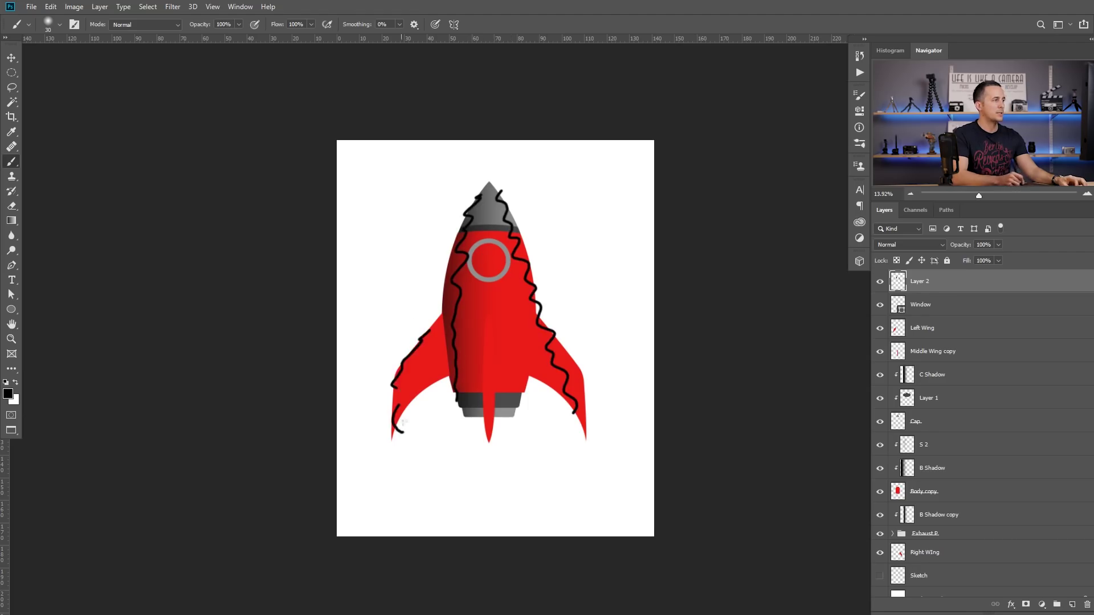
# Scribble white highlight guides down the rocket's center, wings and exhaust, and delete the guide layer.
pyautogui.press('x')
pyautogui.moveTo(489, 195)
pyautogui.mouseDown()
pyautogui.moveTo(488, 257)
pyautogui.moveTo(503, 330)
pyautogui.moveTo(494, 415)
pyautogui.mouseUp()
pyautogui.moveTo(544, 352); pyautogui.dragTo(577, 396)
pyautogui.moveTo(442, 352); pyautogui.dragTo(399, 405)
pyautogui.moveTo(483, 390)
pyautogui.mouseDown()
pyautogui.moveTo(481, 402)
pyautogui.moveTo(509, 406)
pyautogui.mouseUp()
pyautogui.press('x')
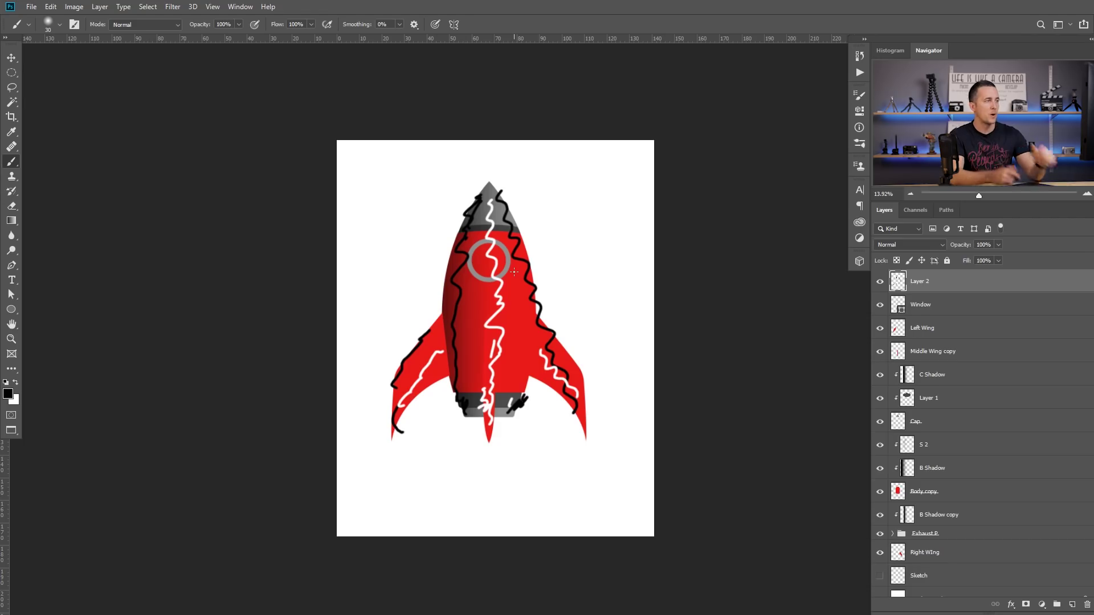
pyautogui.press('Delete')
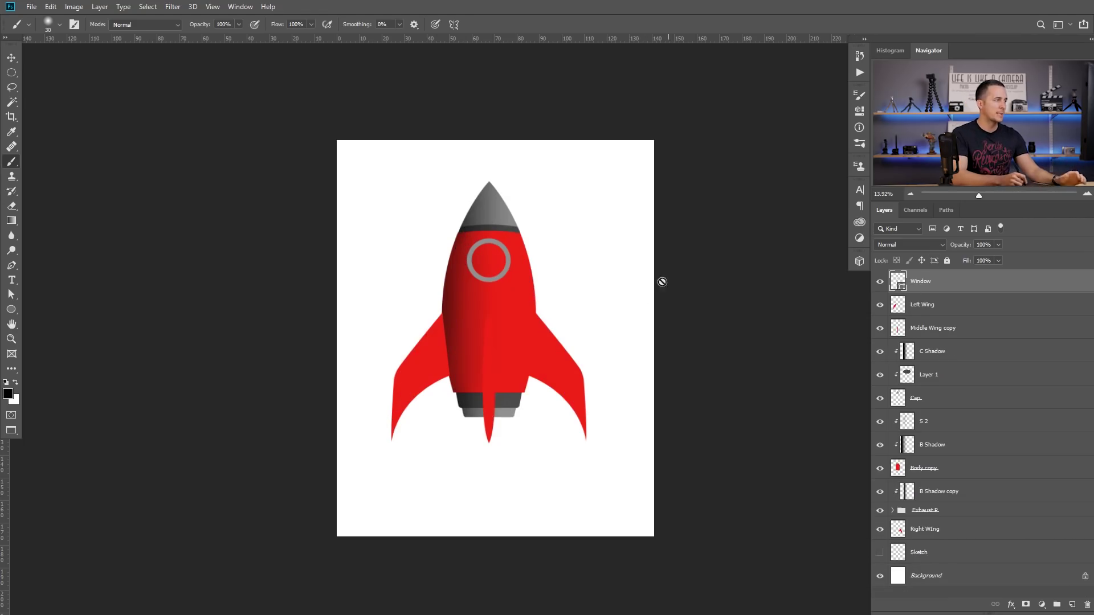
# Fill the Background layer with 50% Gray in Normal mode at 100% opacity.
pyautogui.moveTo(533, 285)
pyautogui.mouseDown()
pyautogui.moveTo(511, 301)
pyautogui.moveTo(538, 277)
pyautogui.mouseUp()
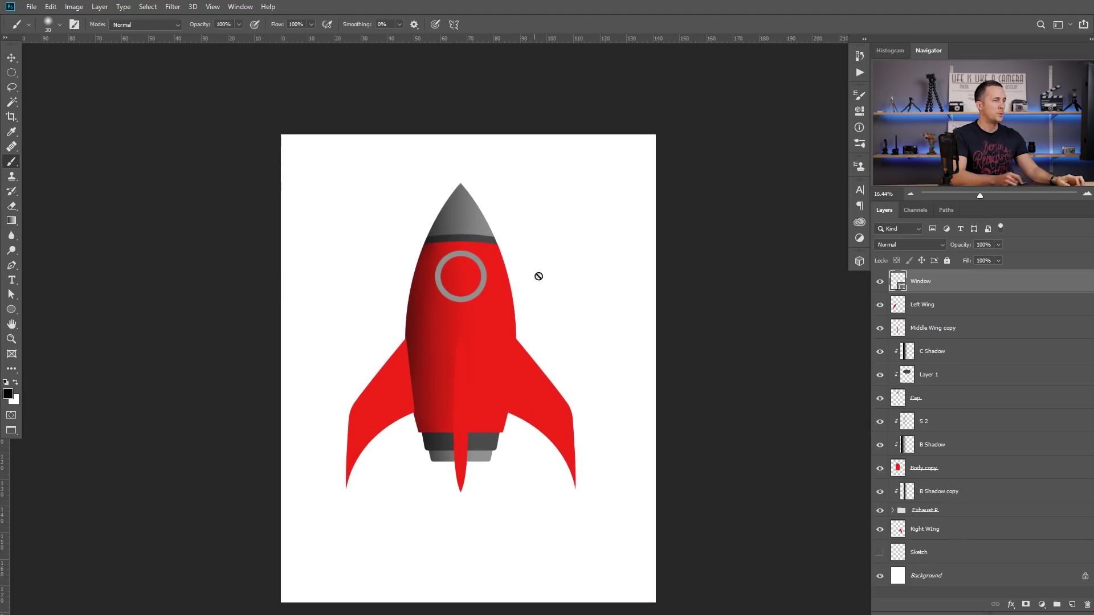
pyautogui.click(899, 469)
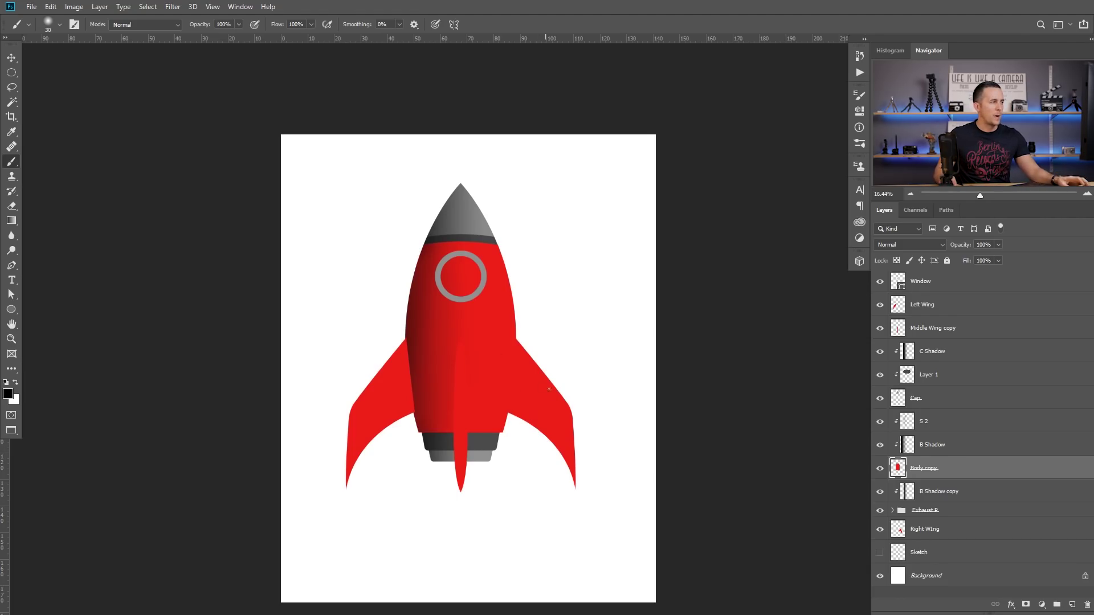
pyautogui.moveTo(548, 390); pyautogui.dragTo(545, 364)
pyautogui.click(953, 579)
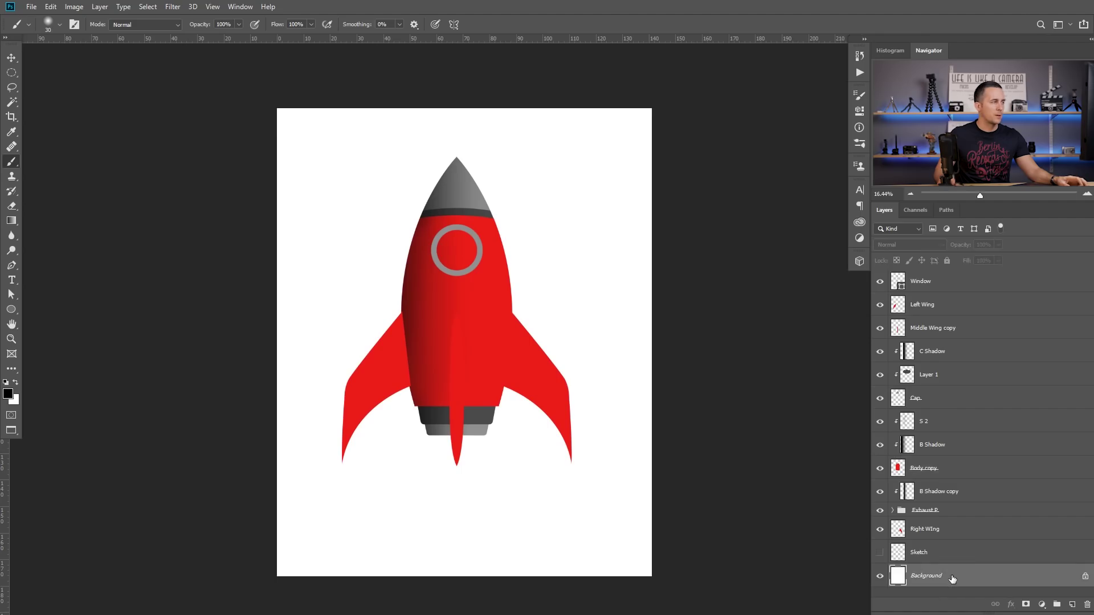
pyautogui.hotkey('shift', 'F5')
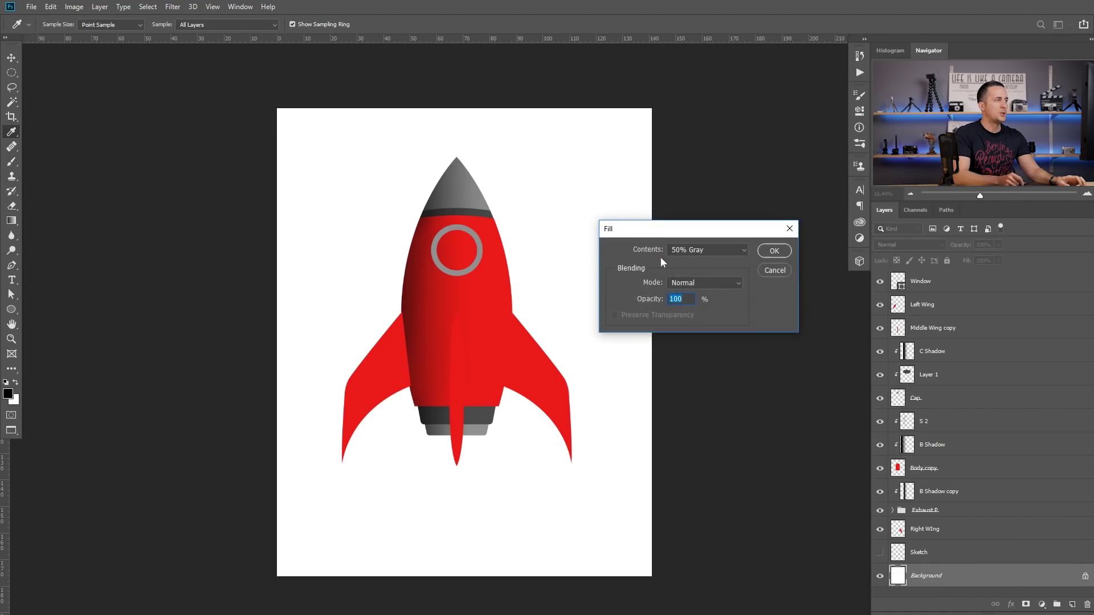
pyautogui.click(707, 250)
pyautogui.click(689, 347)
pyautogui.click(774, 250)
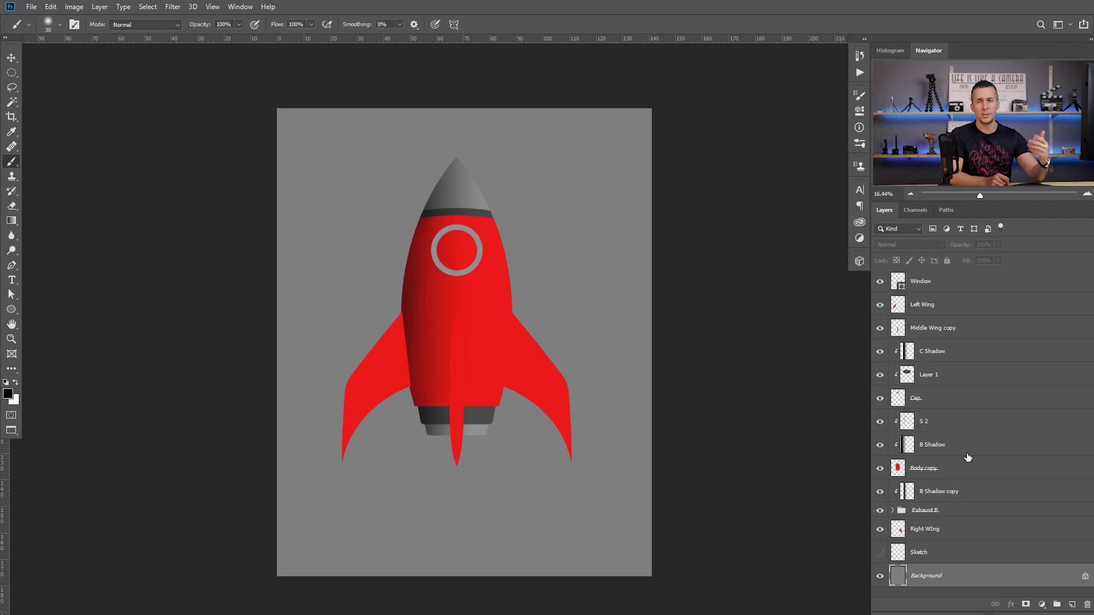
# Add a new layer directly above Body copy, clipped to it and named H 1.
pyautogui.click(893, 468)
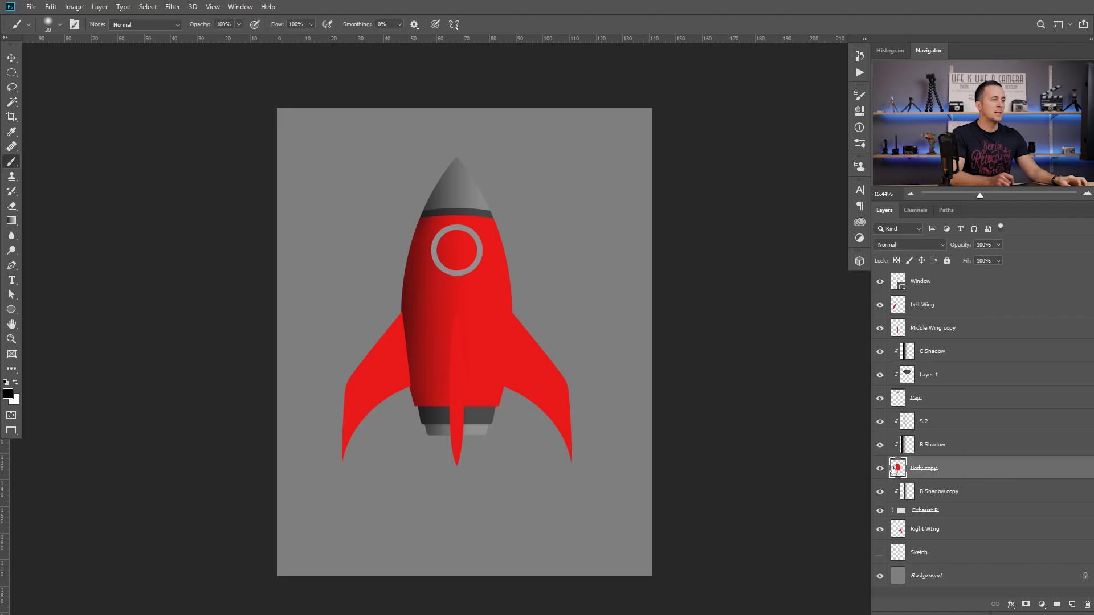
pyautogui.scroll(3, 496, 226)
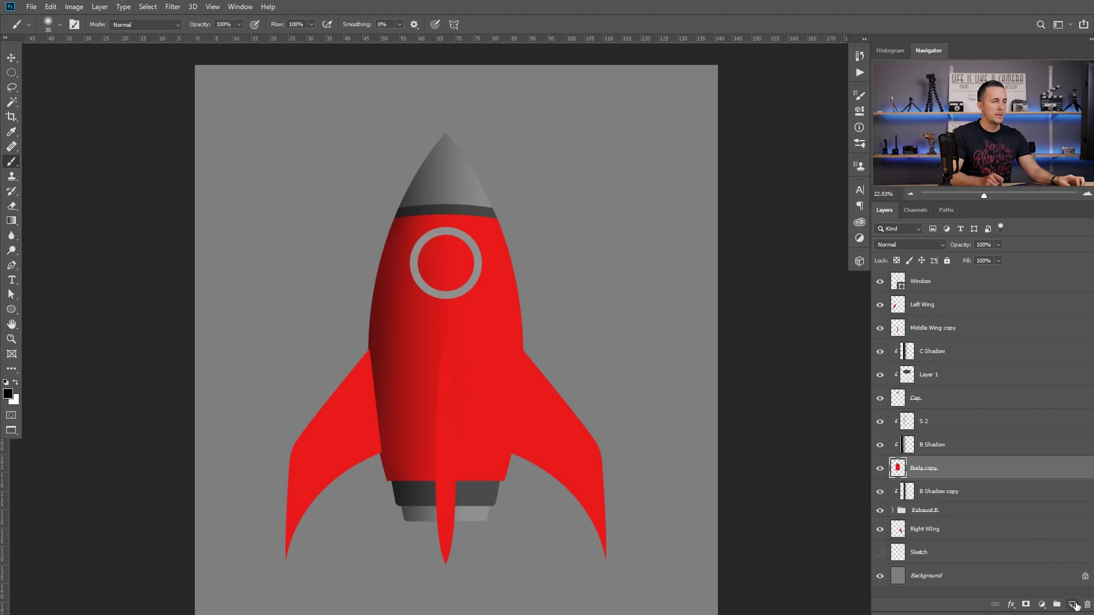
pyautogui.click(1073, 603)
pyautogui.doubleClick(930, 468)
pyautogui.write('H 1')
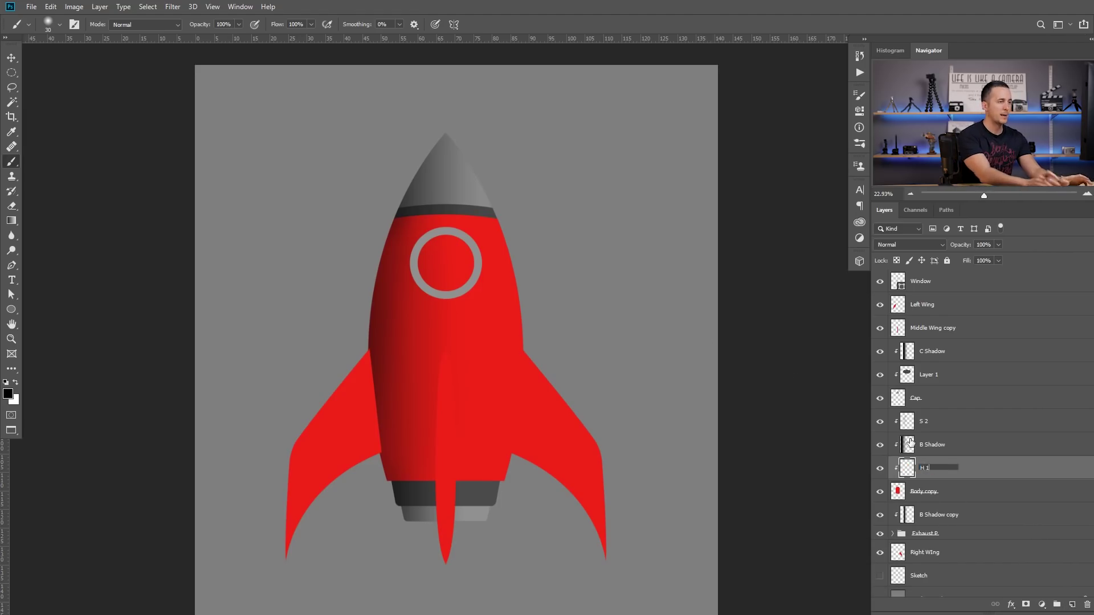
pyautogui.press('Return')
# Try a white highlight along the body's right edge with a 100 px brush, and delete the H 1 layer.
pyautogui.press('x')
pyautogui.rightClick(472, 154)
pyautogui.press('Escape')
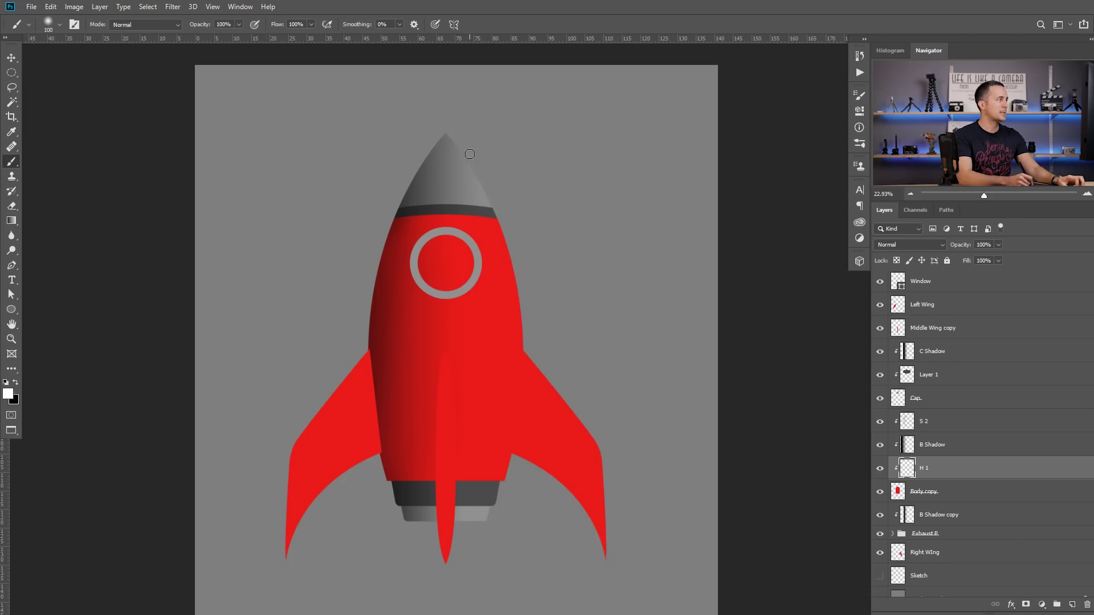
pyautogui.moveTo(493, 218); pyautogui.dragTo(511, 267)
pyautogui.hotkey('ctrl', 'z')
pyautogui.moveTo(501, 217)
pyautogui.mouseDown()
pyautogui.moveTo(531, 345)
pyautogui.moveTo(499, 481)
pyautogui.mouseUp()
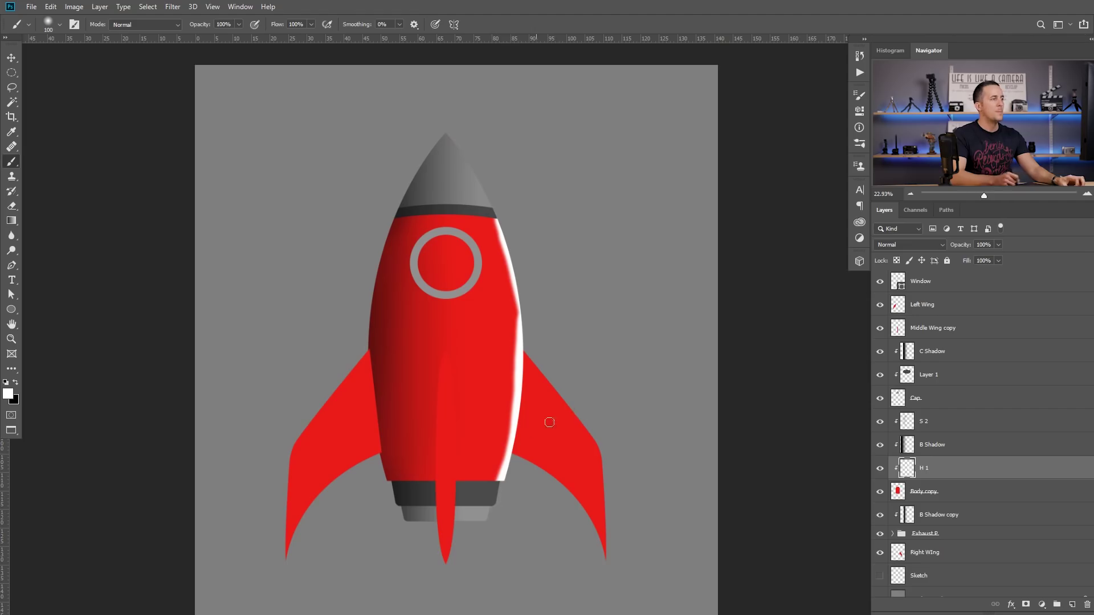
pyautogui.press('Delete')
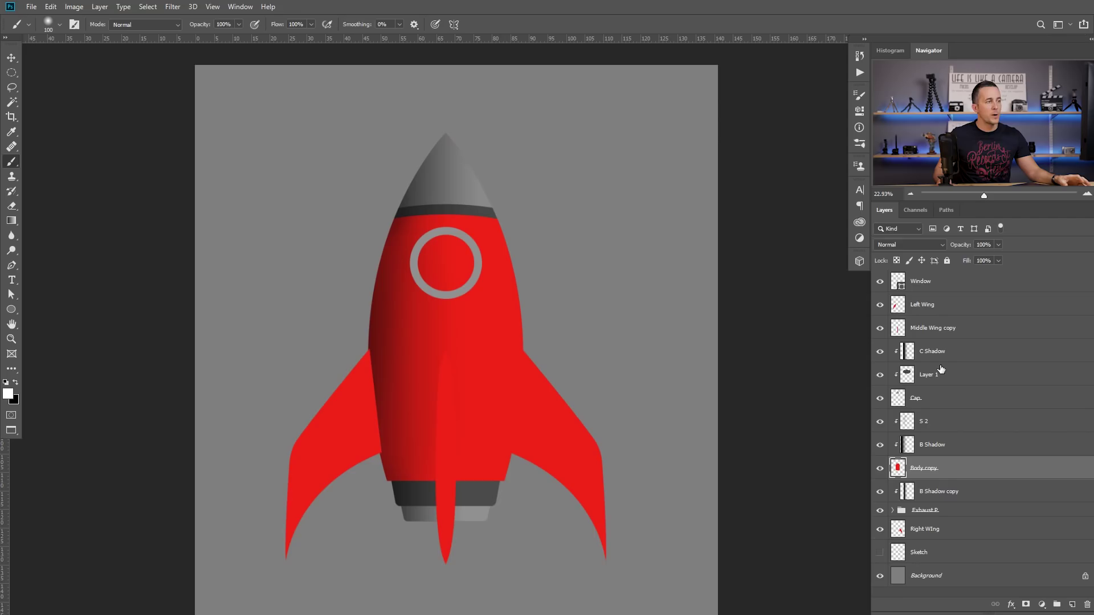
# Group the layers from C Shadow down to the Exhaust P group as Rocket Body and label the group red.
pyautogui.scroll(2, 937, 365)
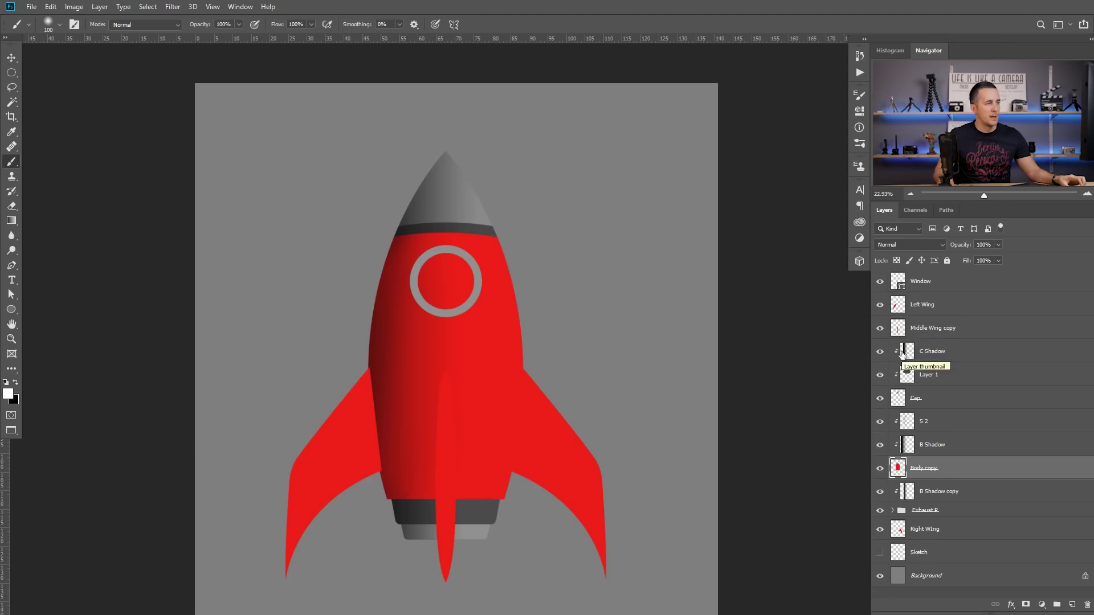
pyautogui.click(906, 358)
pyautogui.keyDown('shift'); pyautogui.click(900, 397); pyautogui.keyUp('shift')
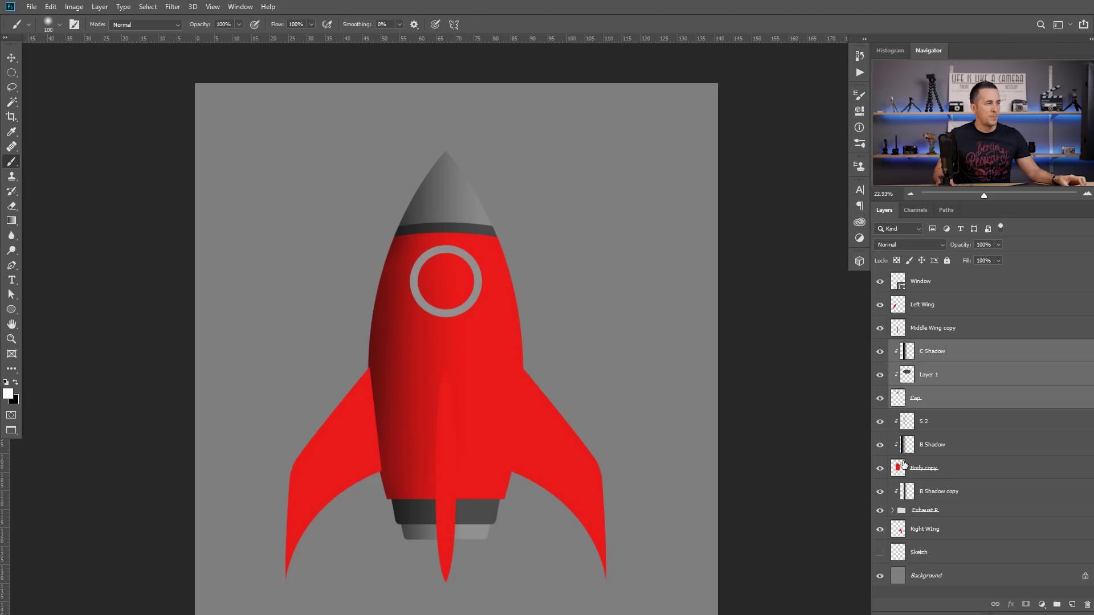
pyautogui.keyDown('shift'); pyautogui.click(897, 475); pyautogui.keyUp('shift')
pyautogui.keyDown('shift'); pyautogui.click(982, 514); pyautogui.keyUp('shift')
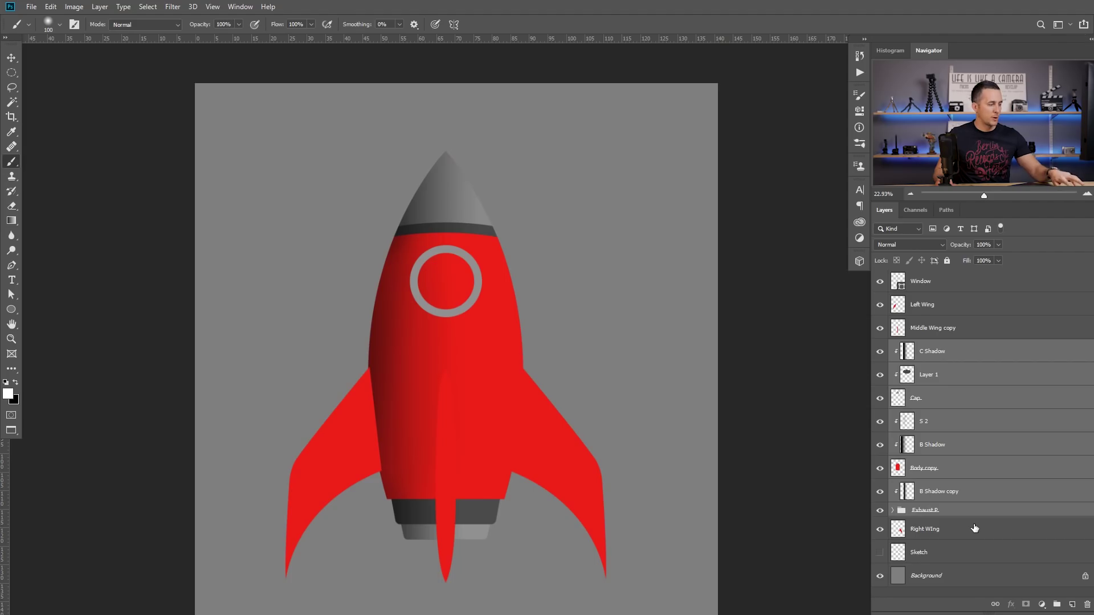
pyautogui.hotkey('ctrl', 'g')
pyautogui.doubleClick(936, 346)
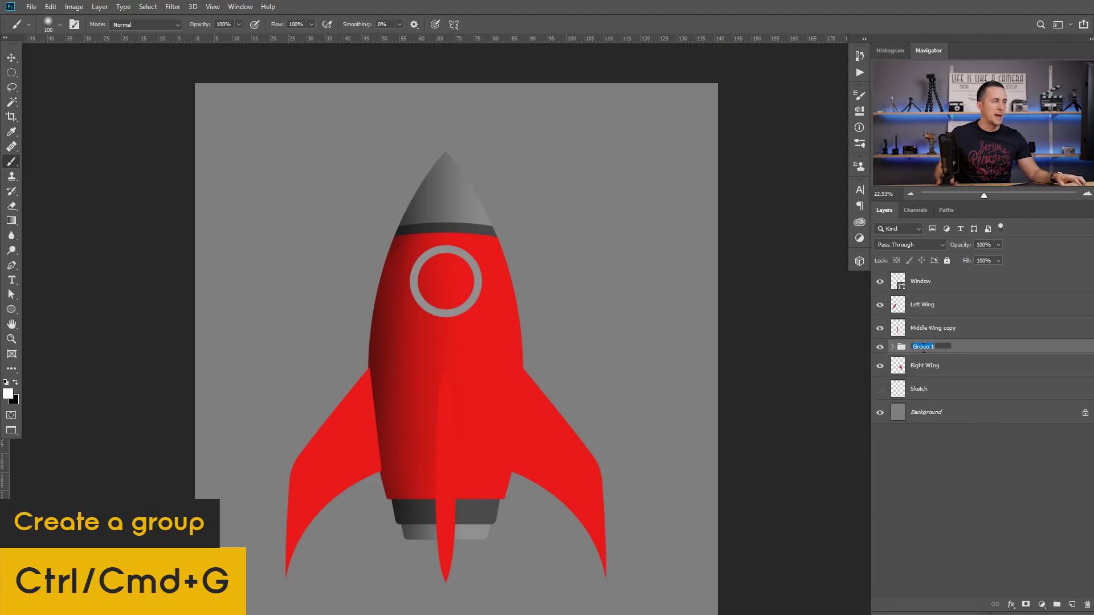
pyautogui.write('Rocket Body')
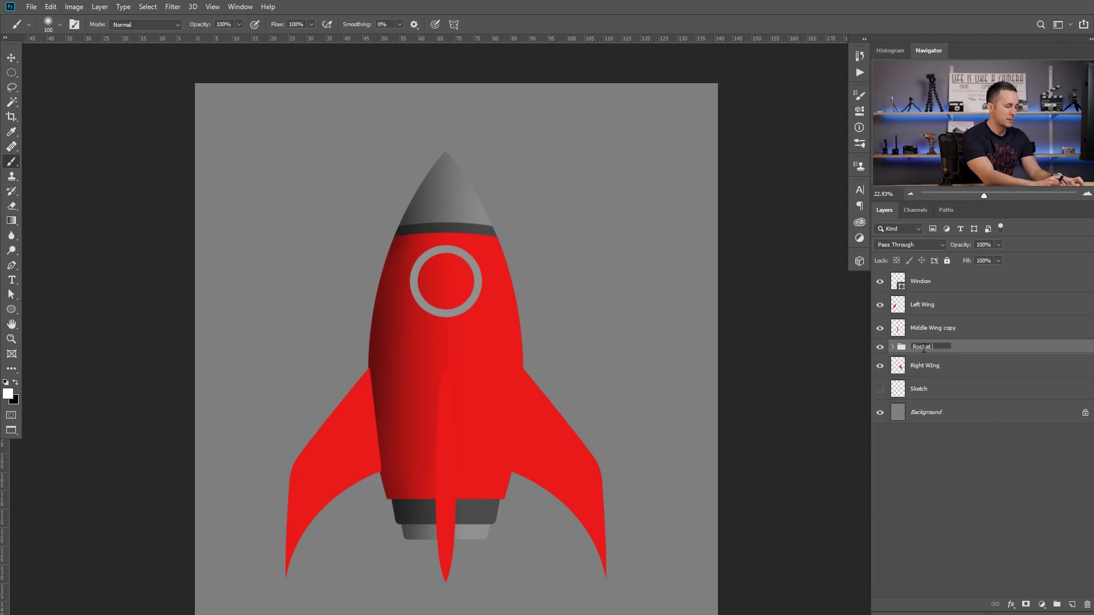
pyautogui.press('Return')
pyautogui.rightClick(960, 349)
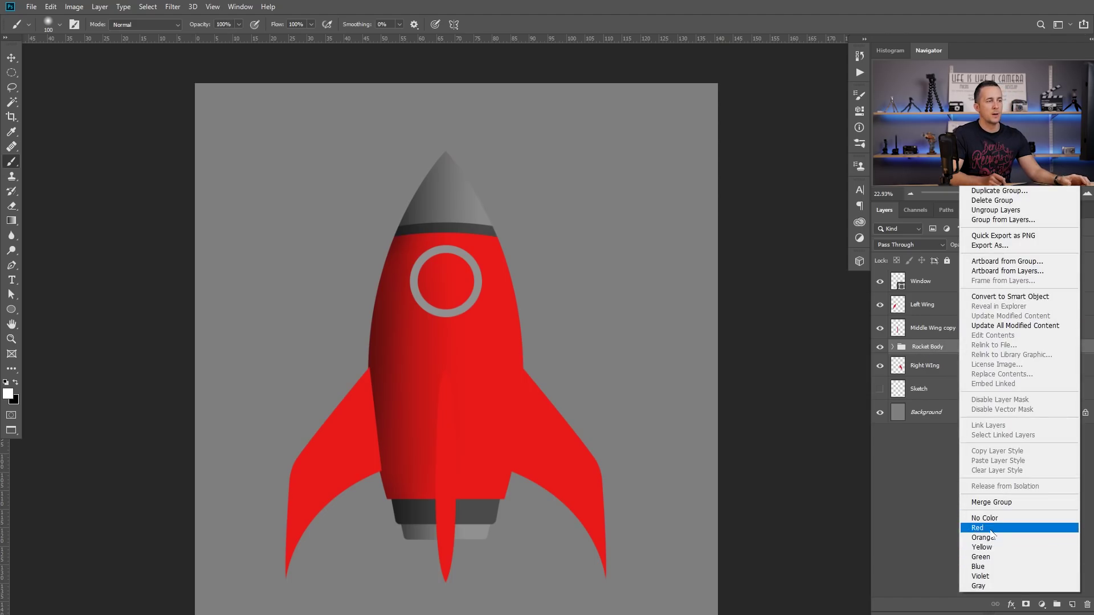
pyautogui.click(989, 528)
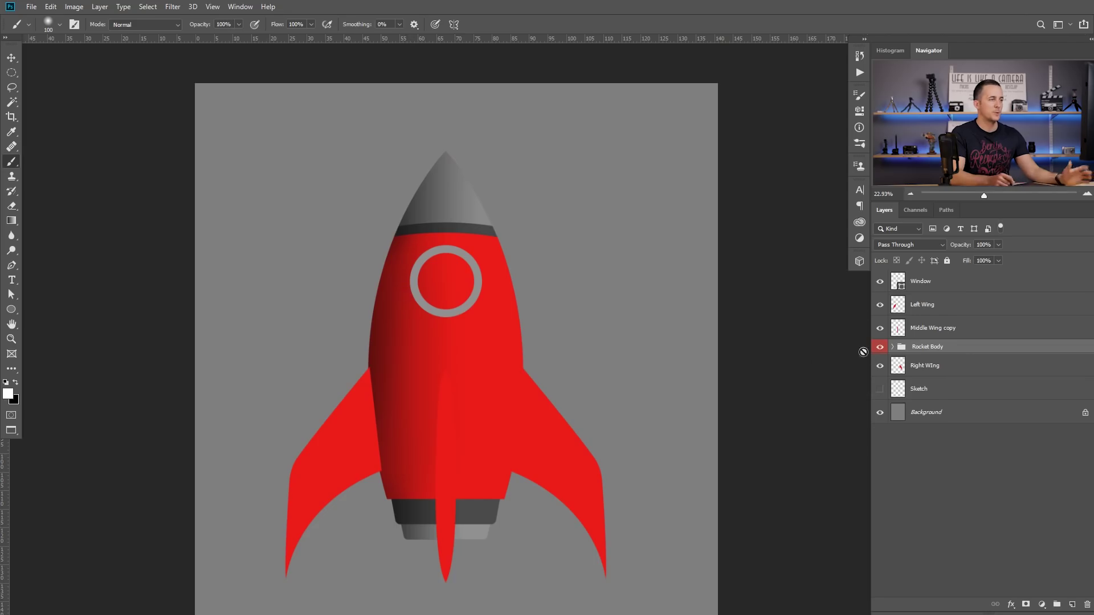
# Expand the Rocket Body group and load the combined outlines of the cap, body and both exhaust pipes as one selection.
pyautogui.click(892, 347)
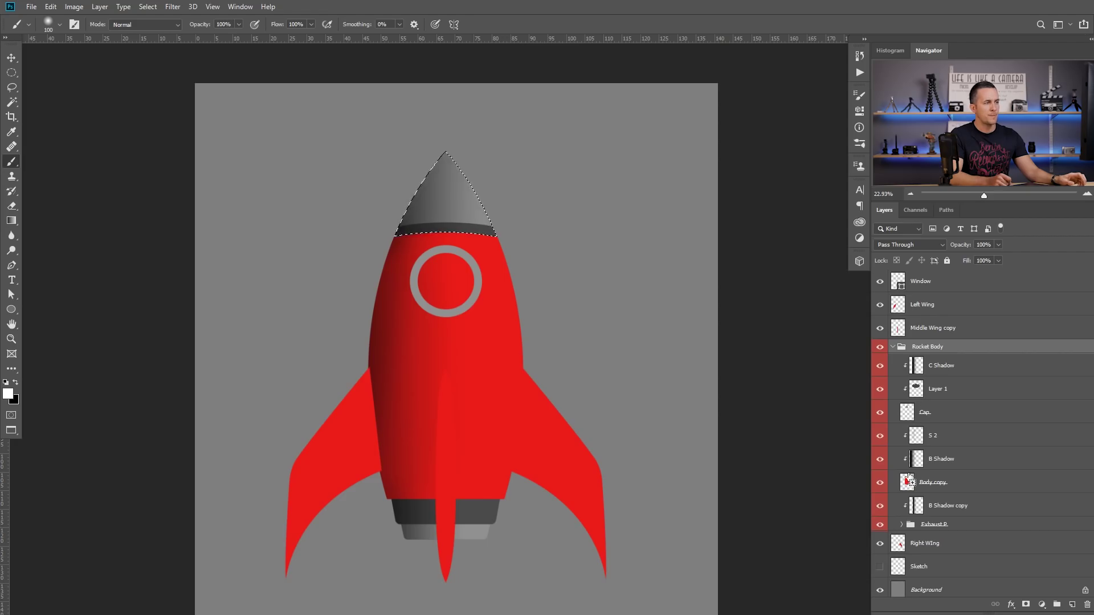
pyautogui.keyDown('ctrl'); pyautogui.click(910, 484); pyautogui.keyUp('ctrl')
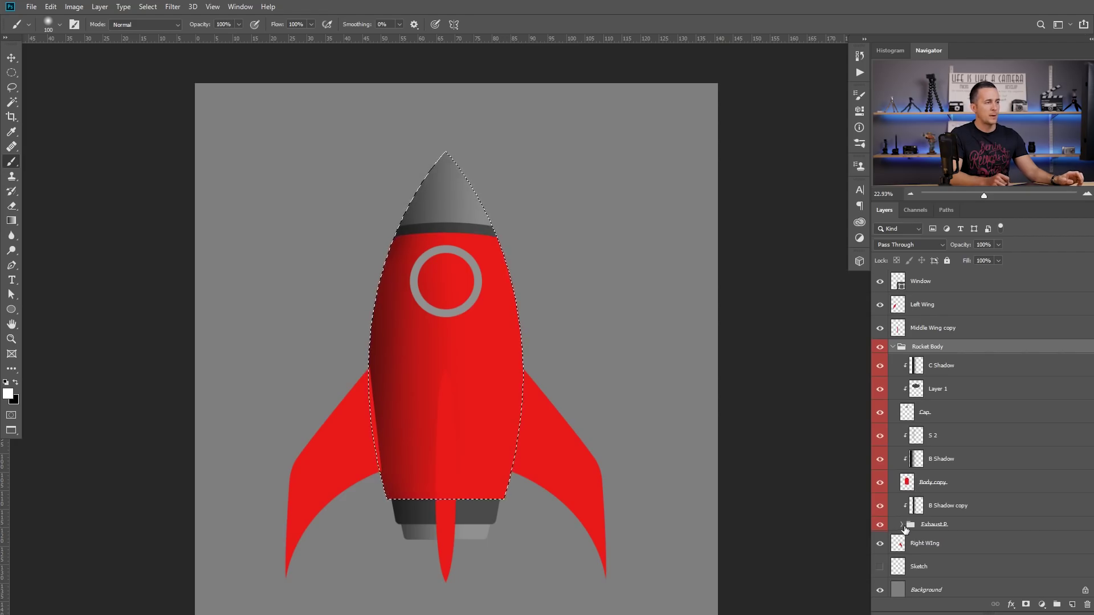
pyautogui.click(902, 524)
pyautogui.keyDown('ctrl'); pyautogui.keyDown('shift'); pyautogui.click(919, 567); pyautogui.keyUp('shift'); pyautogui.keyUp('ctrl')
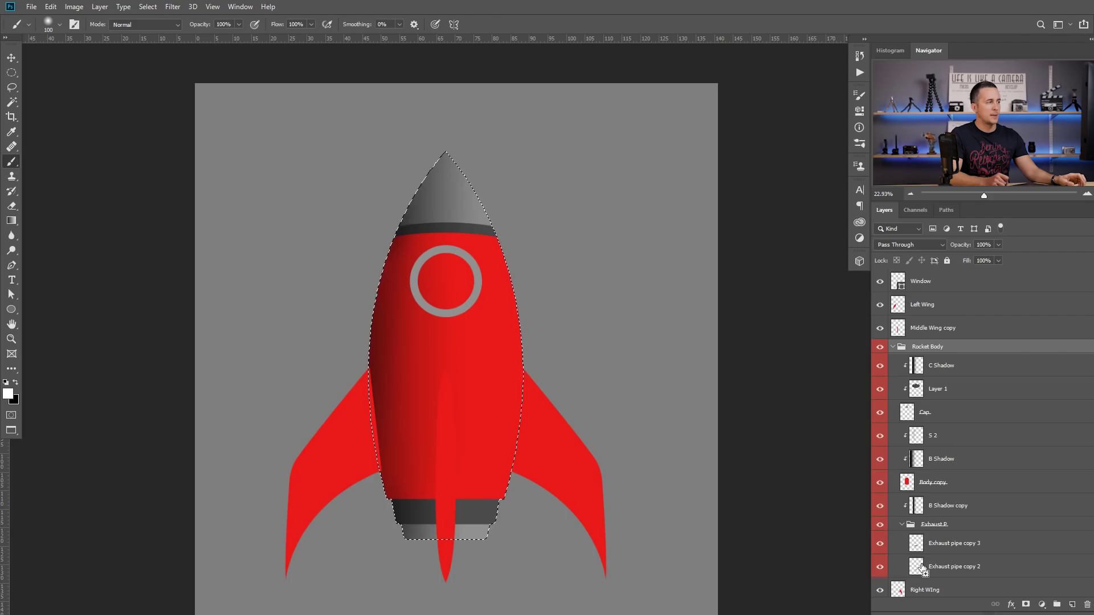
# Contract the combined rocket body selection by 5 pixels.
pyautogui.scroll(-1, 504, 376)
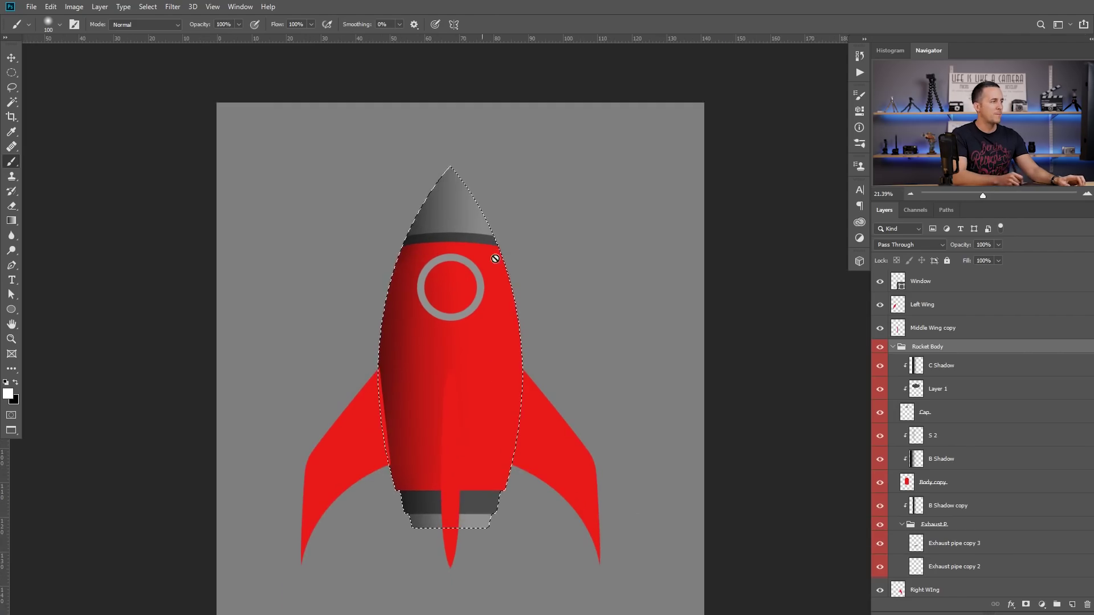
pyautogui.scroll(2, 506, 369)
pyautogui.moveTo(504, 360); pyautogui.dragTo(558, 369)
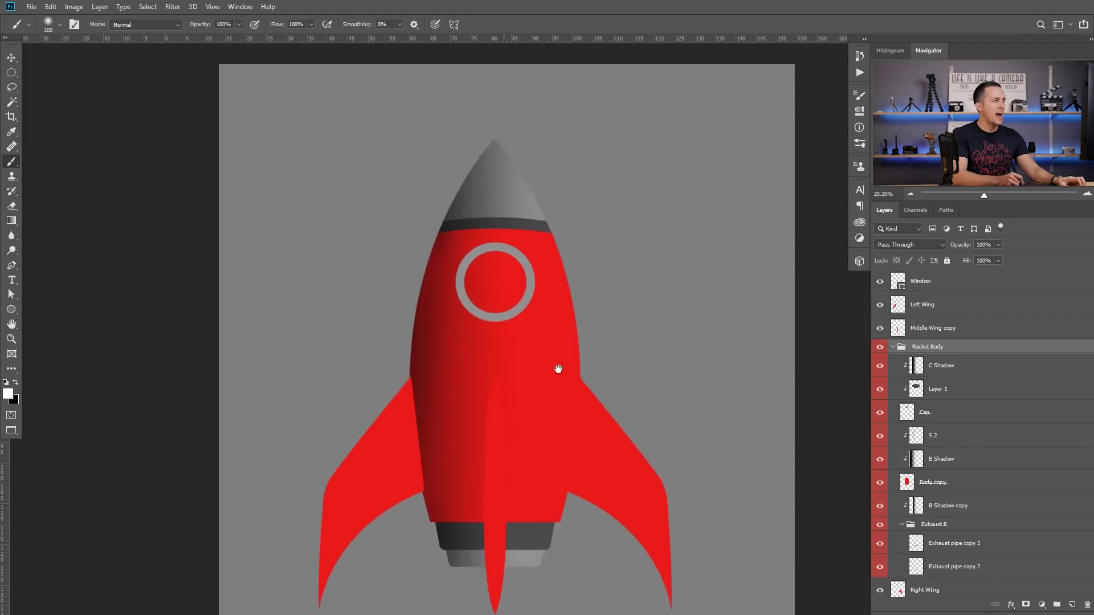
pyautogui.scroll(4, 562, 354)
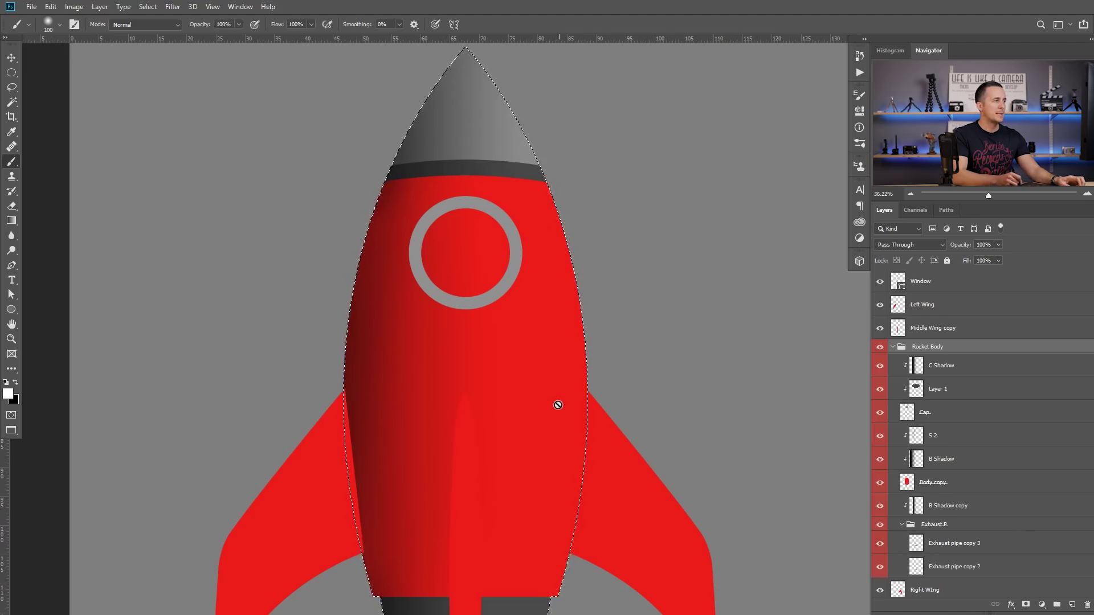
pyautogui.moveTo(565, 306); pyautogui.dragTo(564, 327)
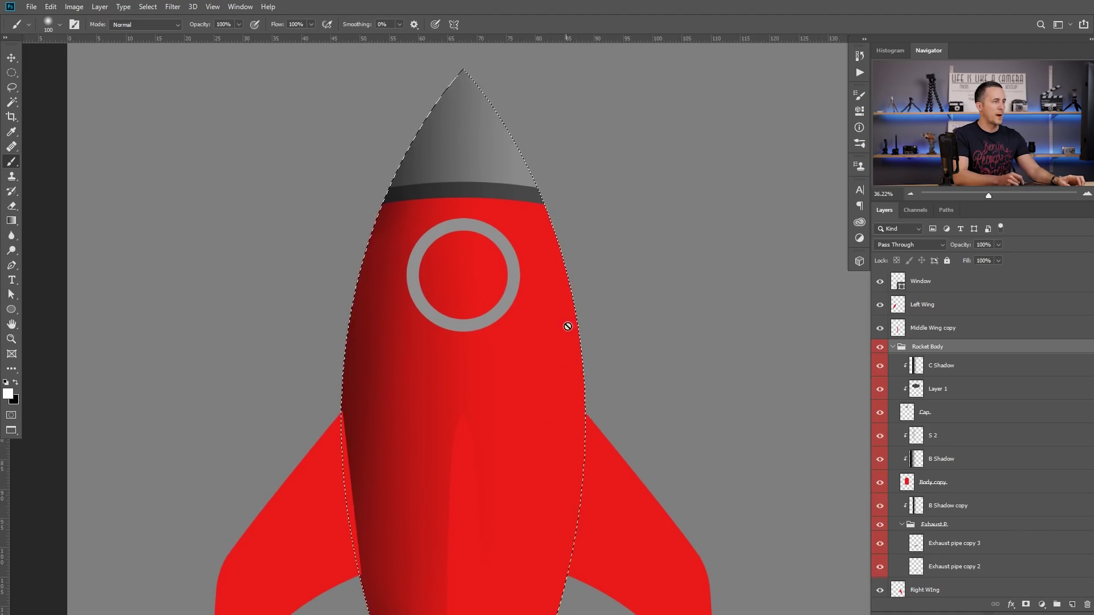
pyautogui.click(148, 7)
pyautogui.moveTo(183, 170)
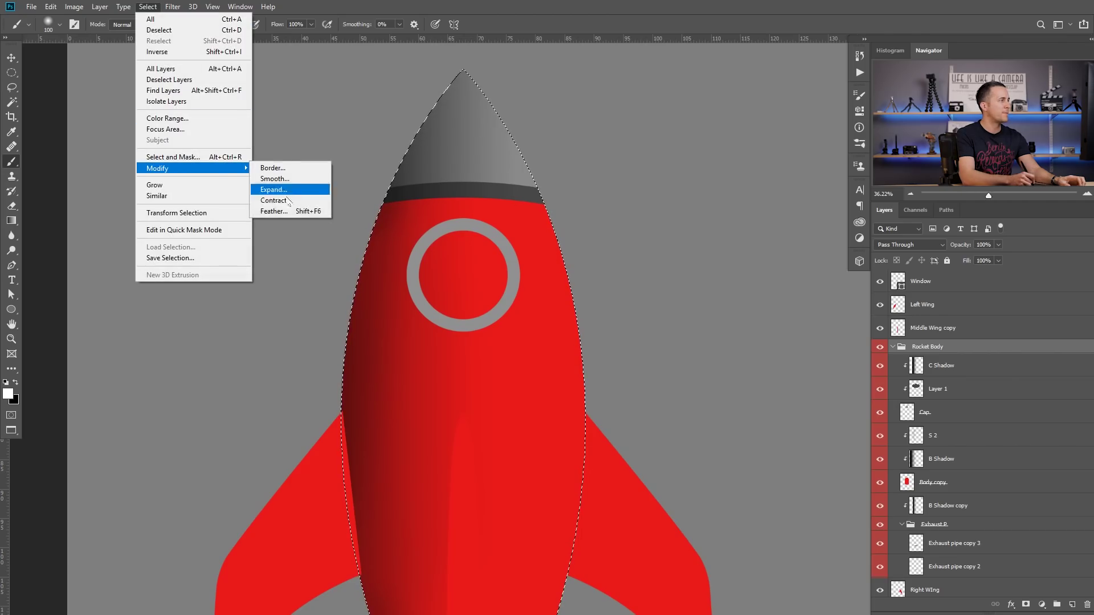
pyautogui.click(298, 205)
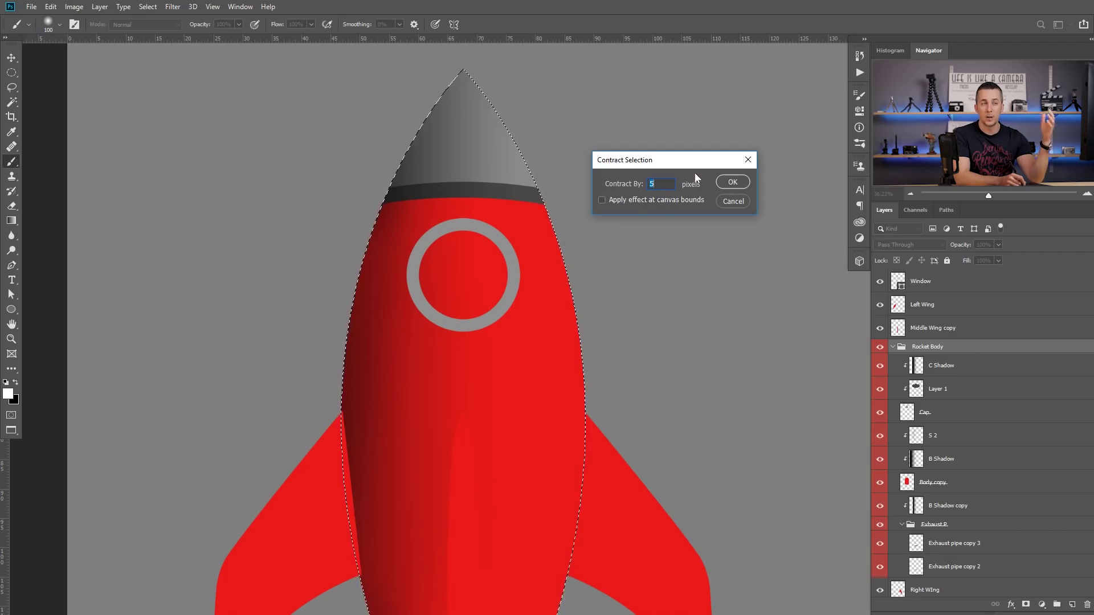
pyautogui.click(732, 182)
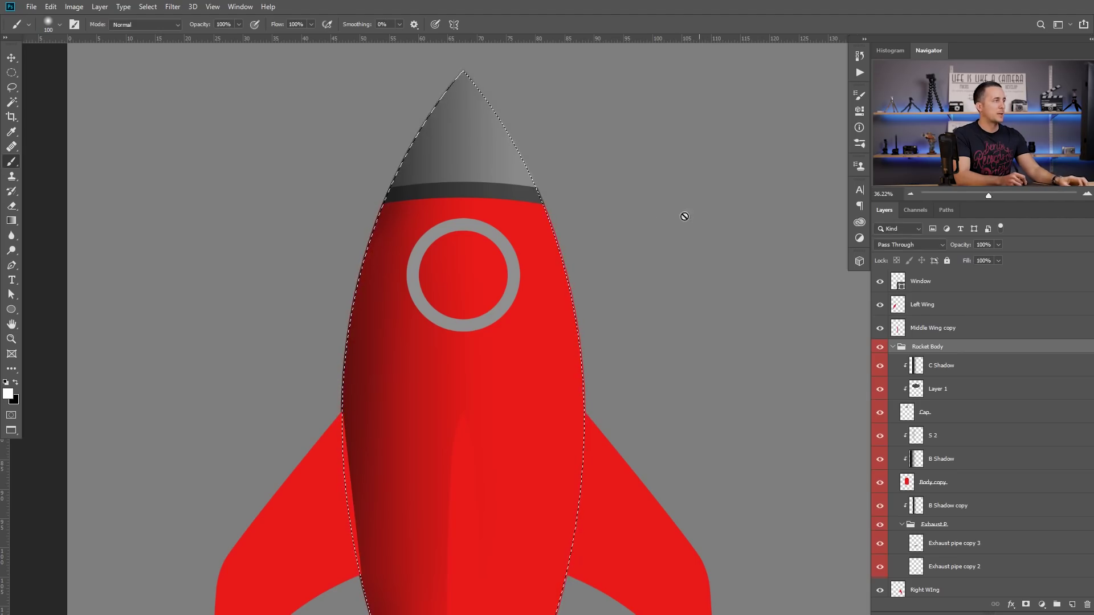
# Feather the contracted rocket body selection to soften its edge.
pyautogui.scroll(5, 586, 239)
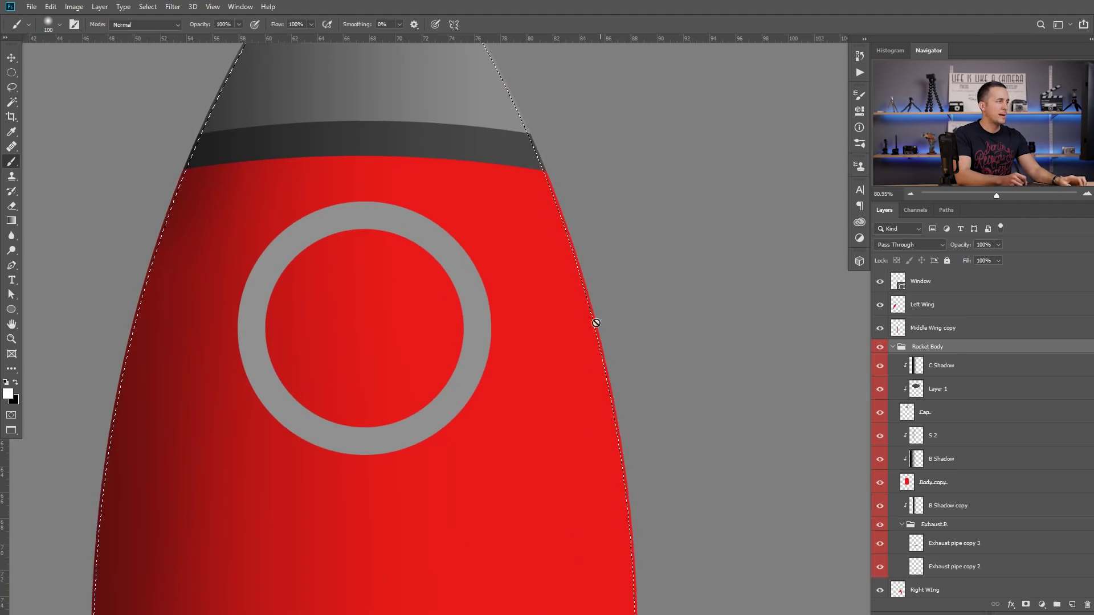
pyautogui.scroll(-2, 582, 237)
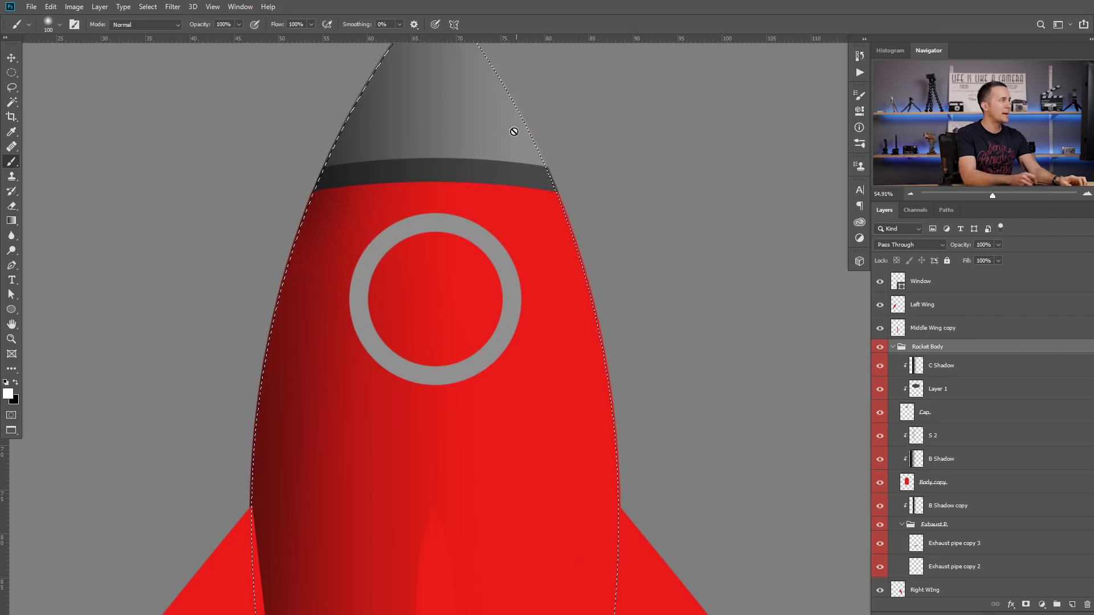
pyautogui.click(172, 7)
pyautogui.moveTo(148, 6)
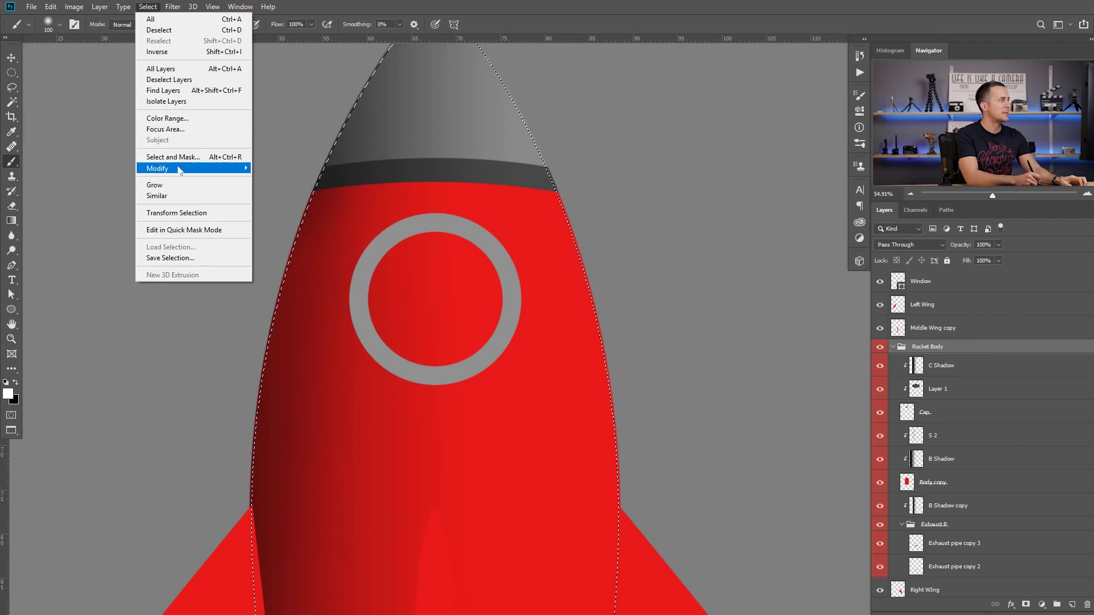
pyautogui.moveTo(181, 170)
pyautogui.click(301, 215)
pyautogui.moveTo(537, 160); pyautogui.dragTo(639, 163)
pyautogui.click(686, 183)
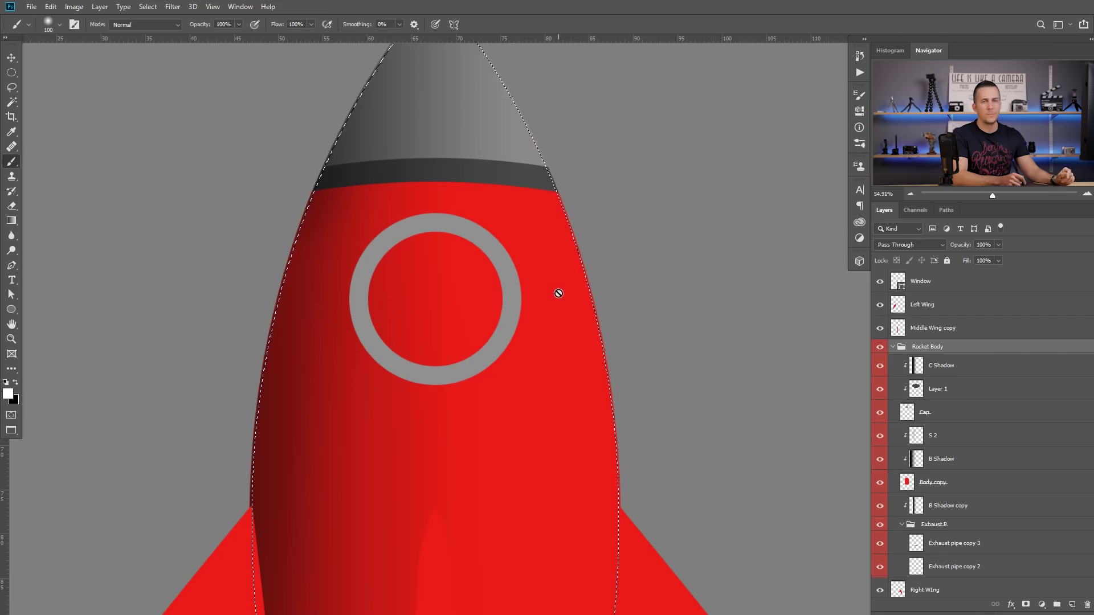
# Add a new layer directly above the Rocket Body group and clip it to the group.
pyautogui.scroll(-3, 611, 325)
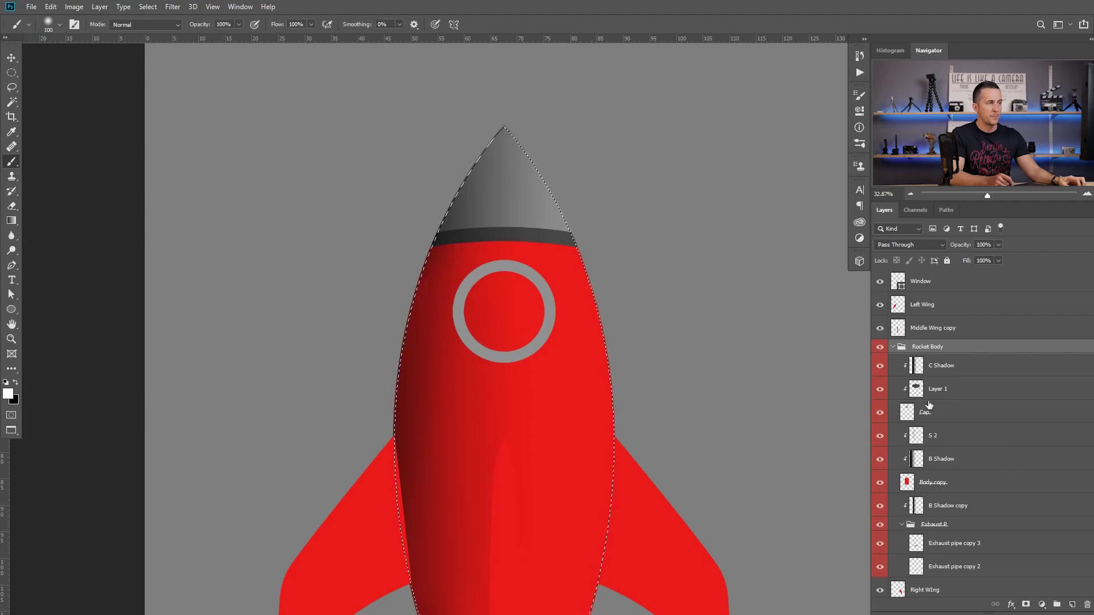
pyautogui.click(1072, 605)
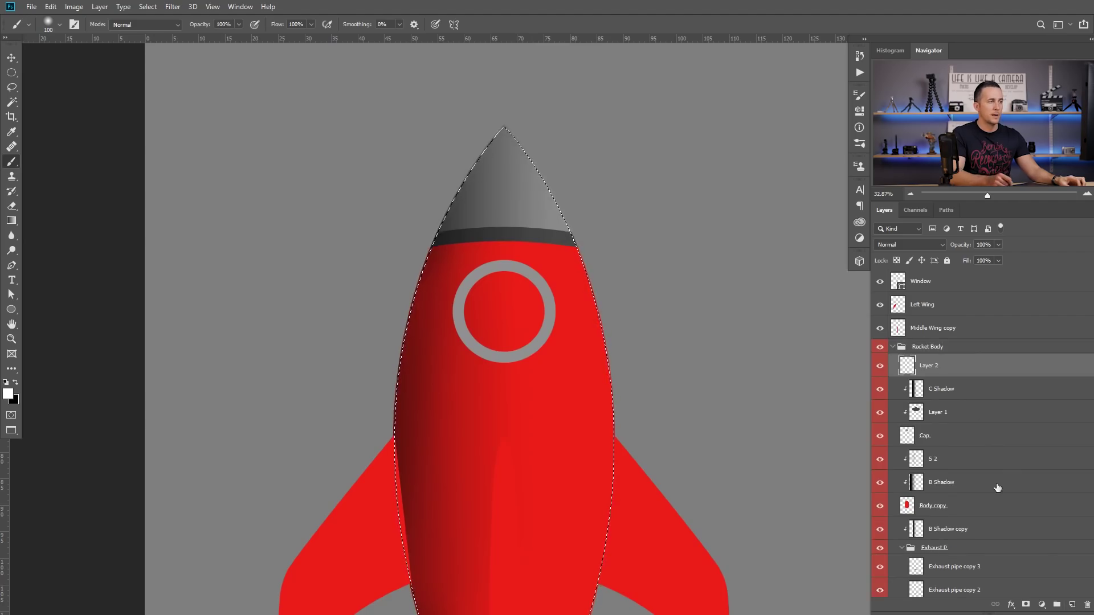
pyautogui.moveTo(912, 364); pyautogui.dragTo(918, 340)
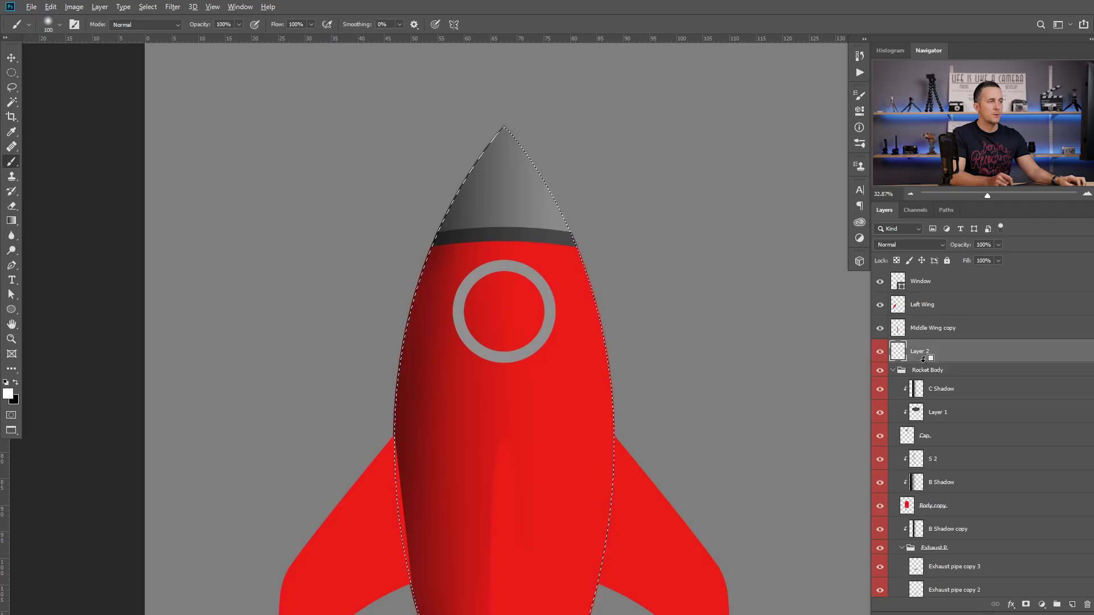
pyautogui.keyDown('alt'); pyautogui.click(923, 359); pyautogui.keyUp('alt')
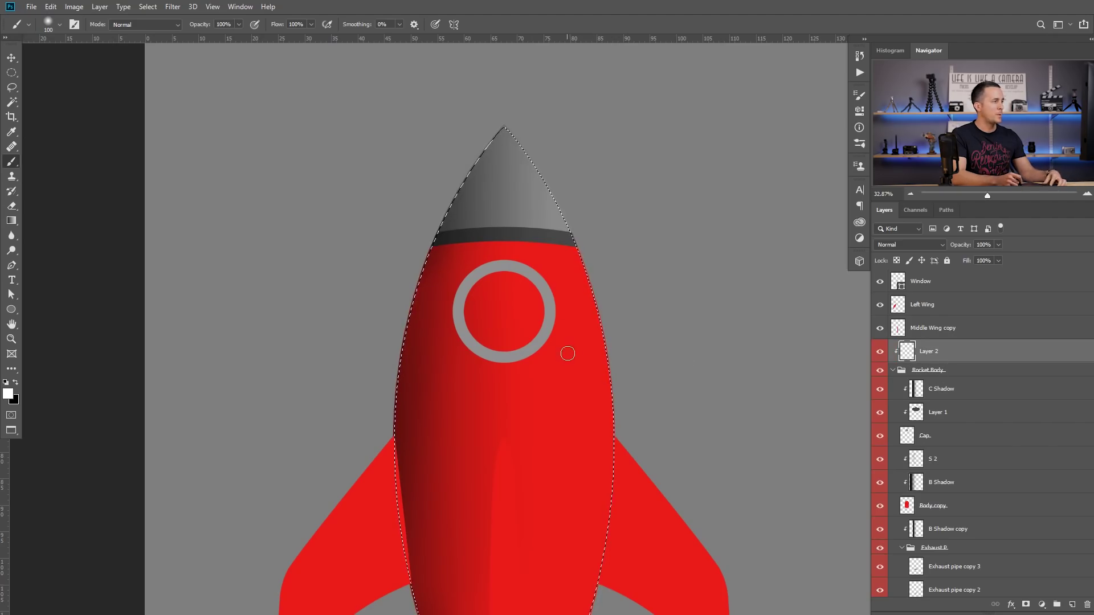
pyautogui.moveTo(589, 338); pyautogui.dragTo(603, 379)
pyautogui.moveTo(621, 445)
pyautogui.mouseDown()
pyautogui.moveTo(585, 347)
pyautogui.moveTo(541, 357)
pyautogui.moveTo(513, 295)
pyautogui.moveTo(505, 338)
pyautogui.mouseUp()
pyautogui.press('Delete')
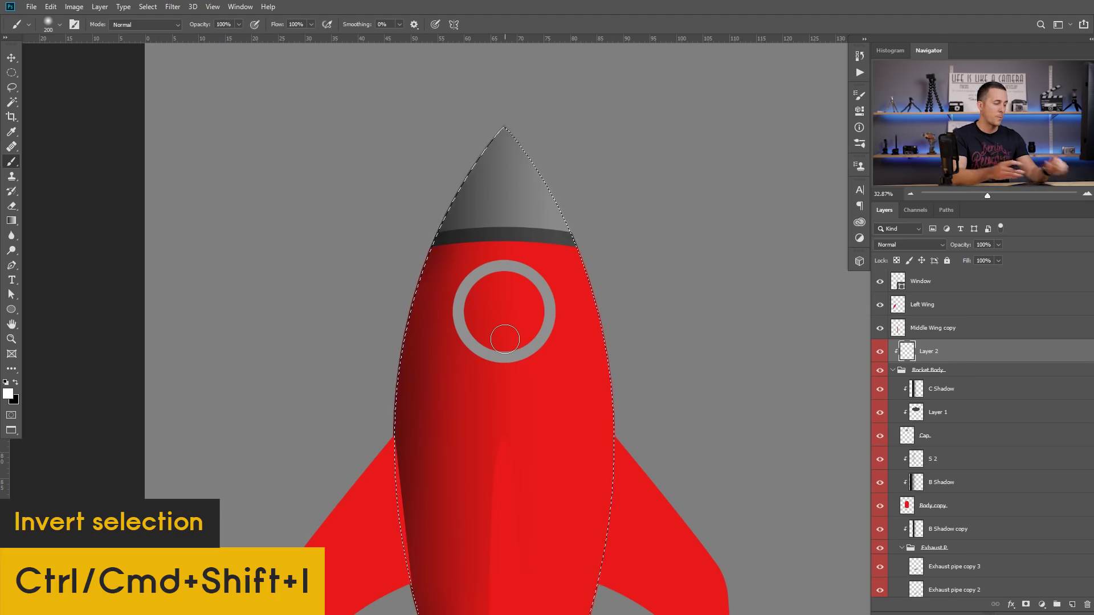
# Invert the selection, paint a white rim light with a 200 px brush along the rocket's right edge from cap to exhaust pipes, and deselect.
pyautogui.hotkey('ctrl', 'shift', 'i')
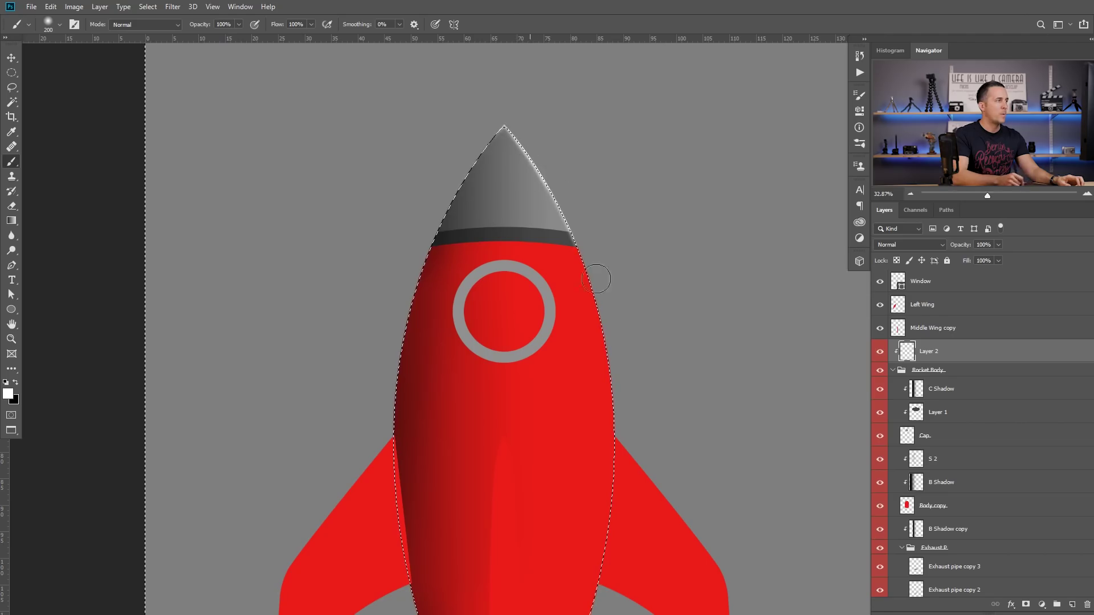
pyautogui.moveTo(526, 125)
pyautogui.mouseDown()
pyautogui.moveTo(623, 360)
pyautogui.moveTo(618, 519)
pyautogui.moveTo(616, 354)
pyautogui.mouseUp()
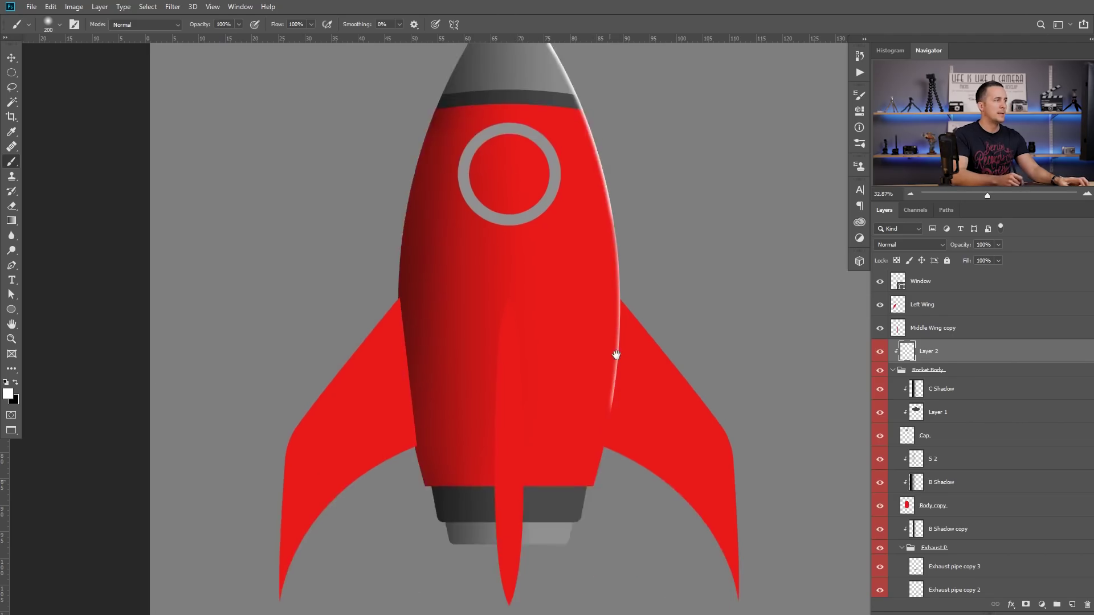
pyautogui.moveTo(610, 213); pyautogui.dragTo(626, 318)
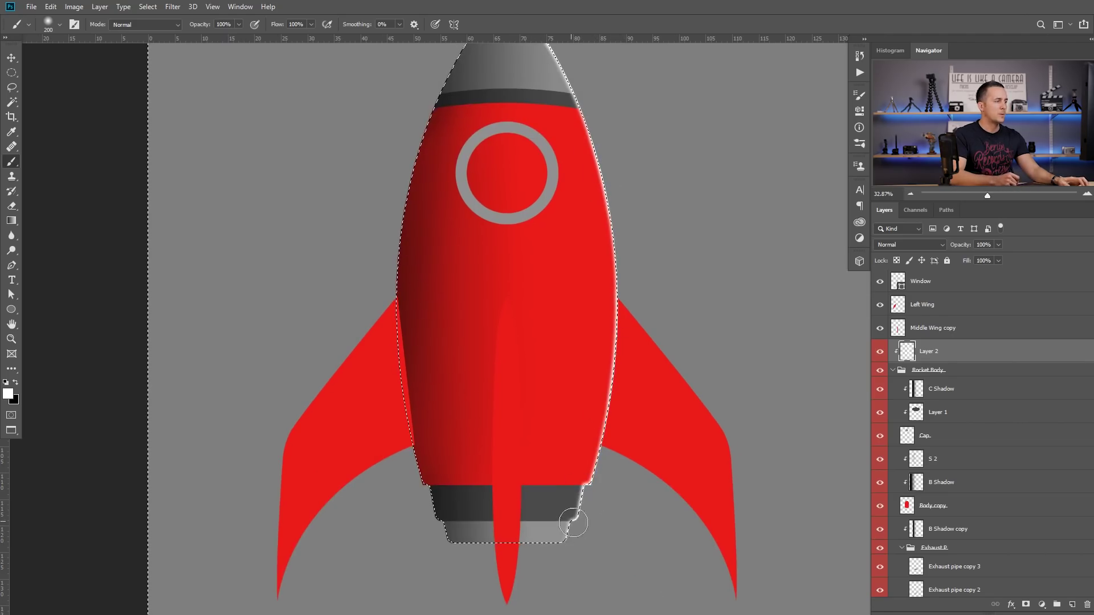
pyautogui.moveTo(621, 200); pyautogui.dragTo(613, 295)
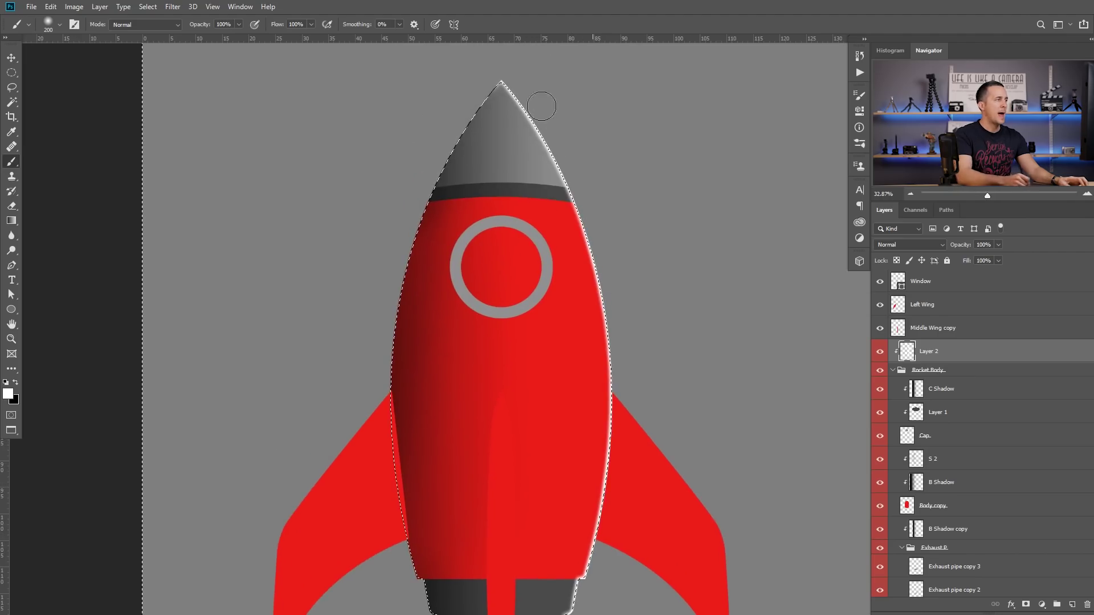
pyautogui.moveTo(587, 561); pyautogui.dragTo(600, 447)
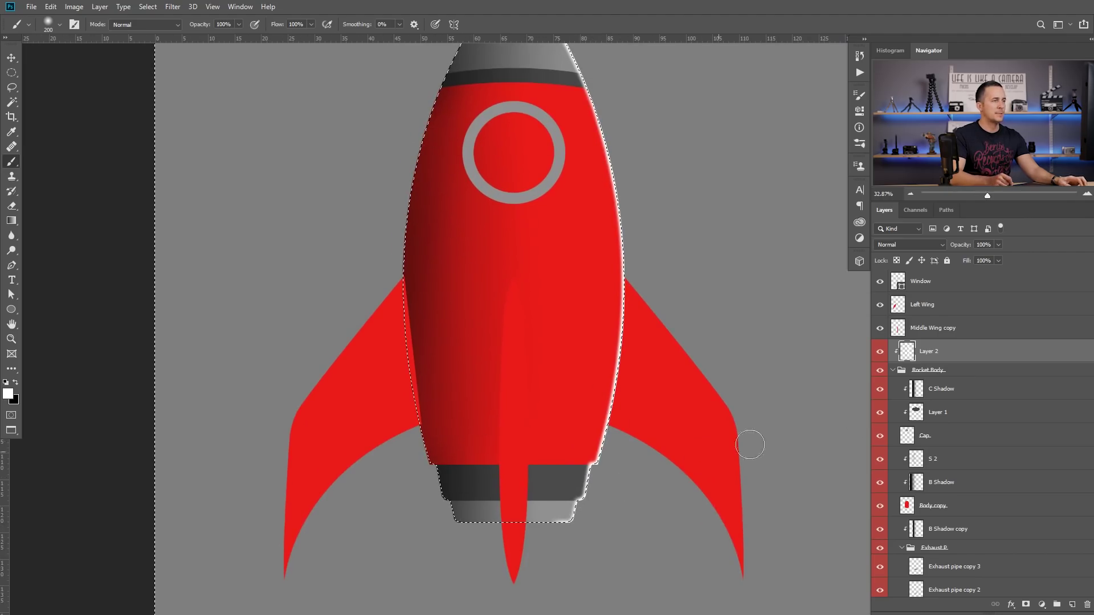
pyautogui.hotkey('ctrl', 'd')
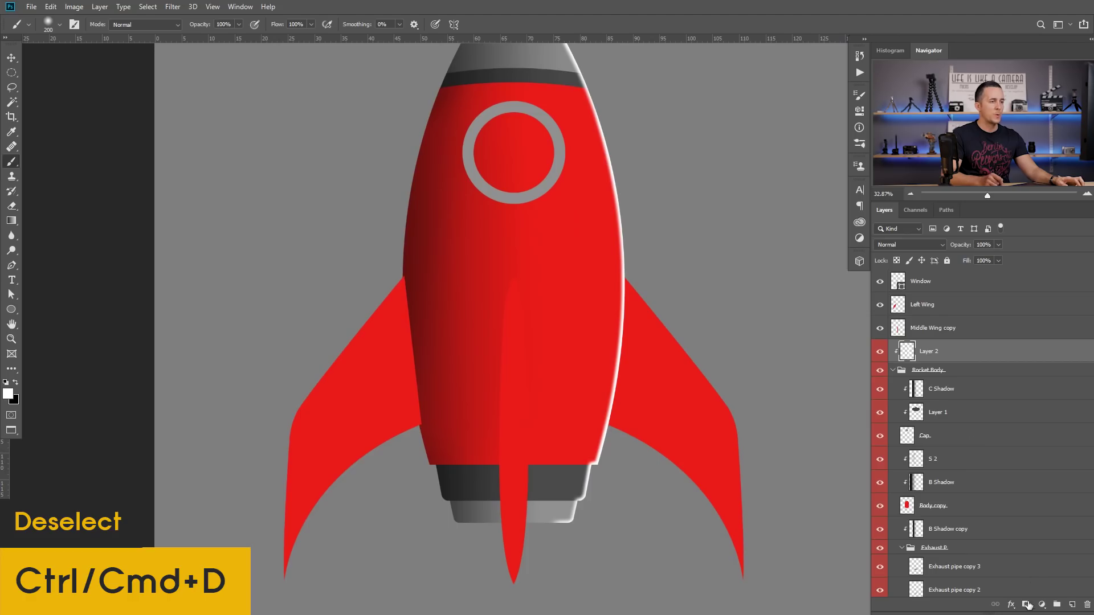
# Add a layer mask to the clipped highlight layer and rename it Rim light.
pyautogui.click(1027, 605)
pyautogui.doubleClick(947, 351)
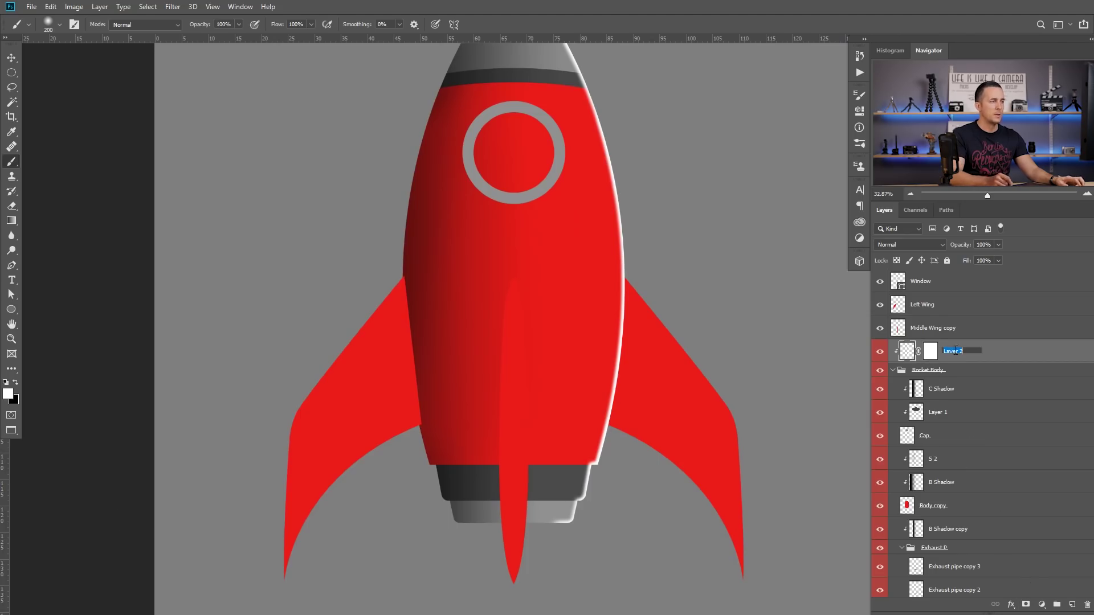
pyautogui.write('Rim light')
pyautogui.press('Return')
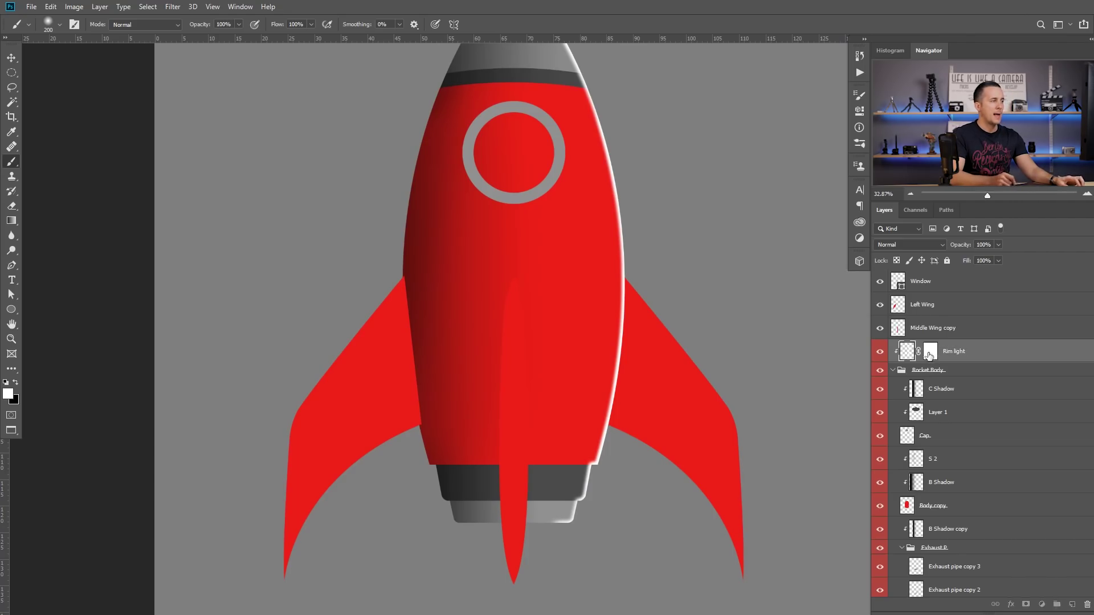
# Paint black on the Rim light mask to remove the highlight along the lower exhaust pipe's bottom edge, undoing the extra corner stroke.
pyautogui.scroll(5, 599, 485)
pyautogui.press('[')
pyautogui.press('[')
pyautogui.press('[')
pyautogui.press('[')
pyautogui.press('[')
pyautogui.press('[')
pyautogui.press('[')
pyautogui.press('[')
pyautogui.press('[')
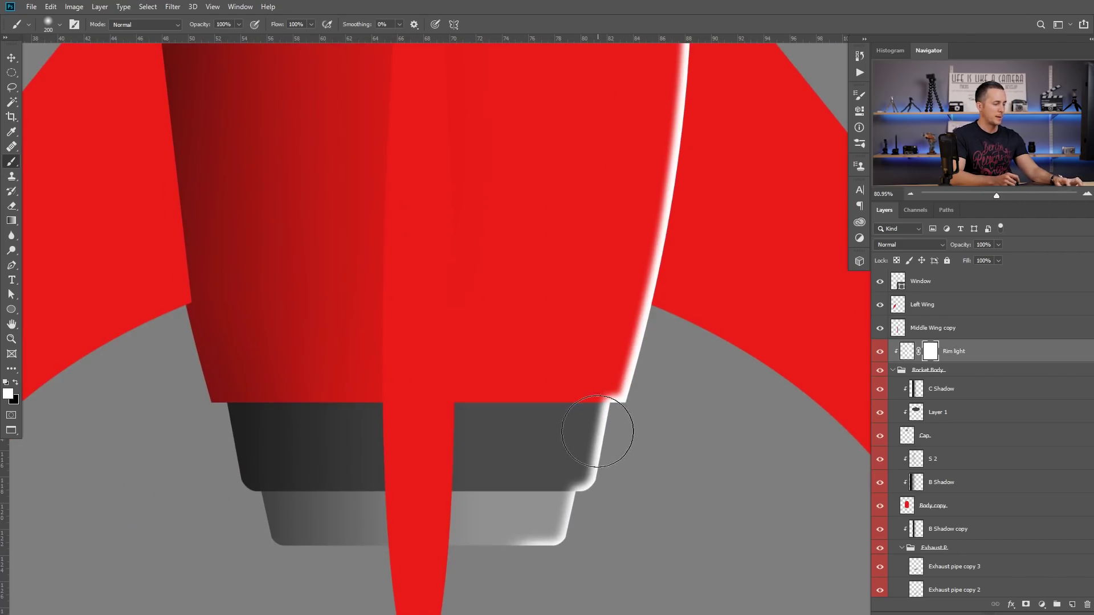
pyautogui.press('x')
pyautogui.moveTo(537, 520)
pyautogui.mouseDown()
pyautogui.moveTo(514, 562)
pyautogui.moveTo(545, 529)
pyautogui.moveTo(541, 553)
pyautogui.mouseUp()
pyautogui.moveTo(558, 498)
pyautogui.mouseDown()
pyautogui.moveTo(544, 556)
pyautogui.moveTo(556, 496)
pyautogui.moveTo(579, 480)
pyautogui.mouseUp()
pyautogui.hotkey('ctrl', 'z')
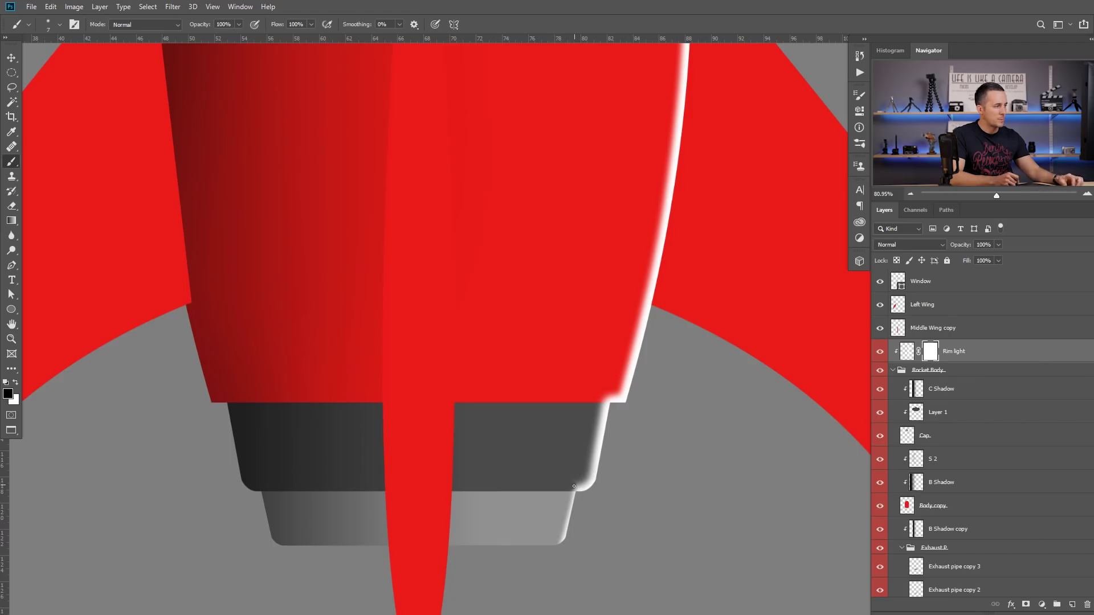
# Try to trim the rim light at the dark exhaust pipe's lower right corner with small black brush strokes on the mask.
pyautogui.press(']')
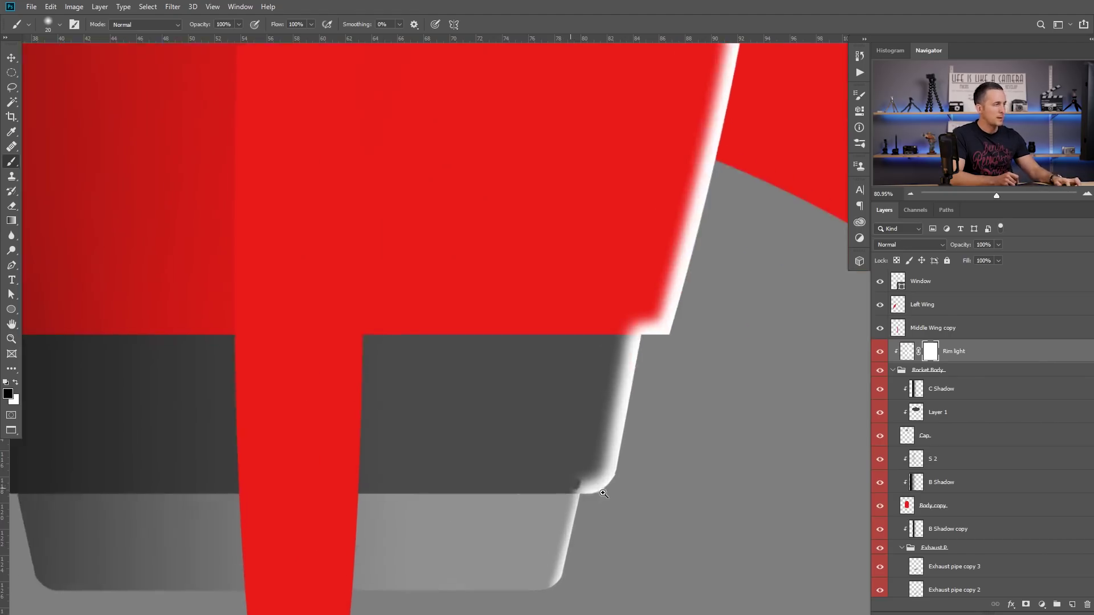
pyautogui.scroll(3, 573, 485)
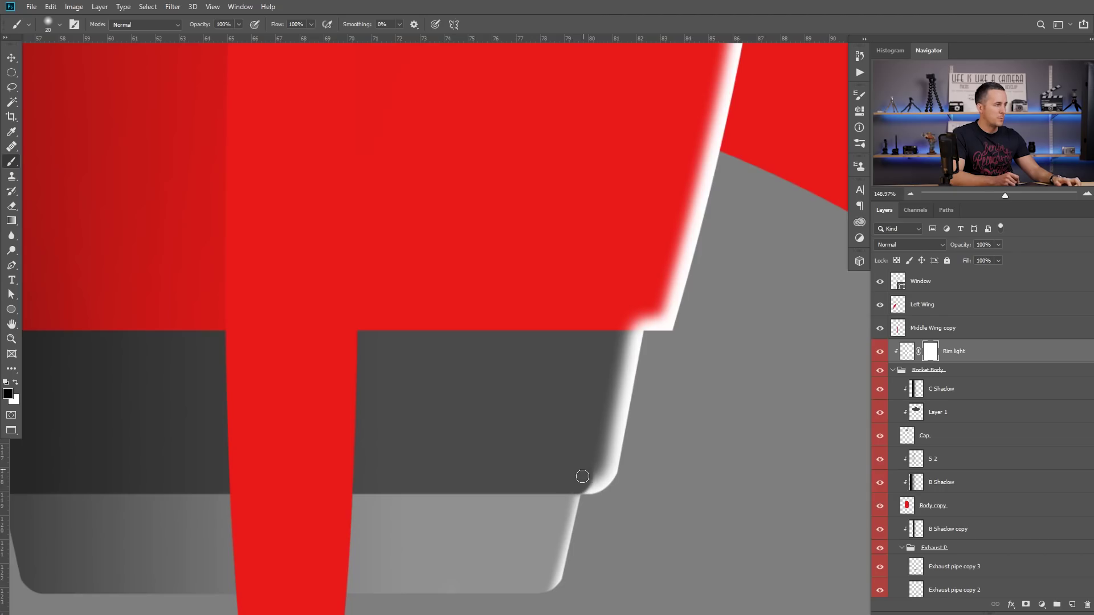
pyautogui.press('[')
pyautogui.press('[')
pyautogui.press('[')
pyautogui.press('[')
pyautogui.press('[')
pyautogui.press('[')
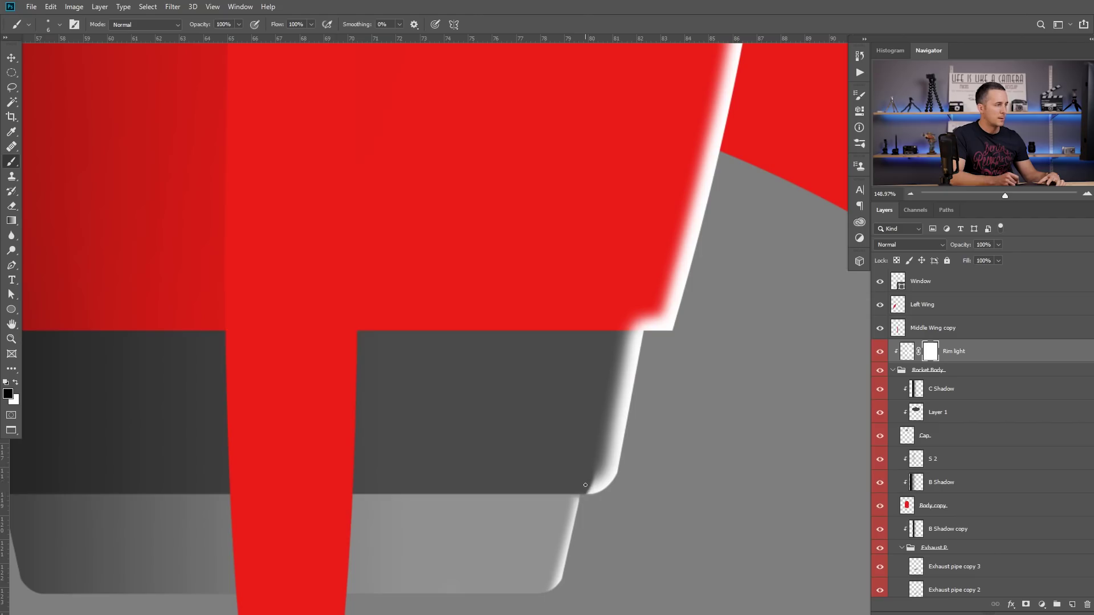
pyautogui.press(']')
pyautogui.press(']')
# Restore the rim light at the dark exhaust pipe's corner by painting white on the mask with a 30 px brush.
pyautogui.press('x')
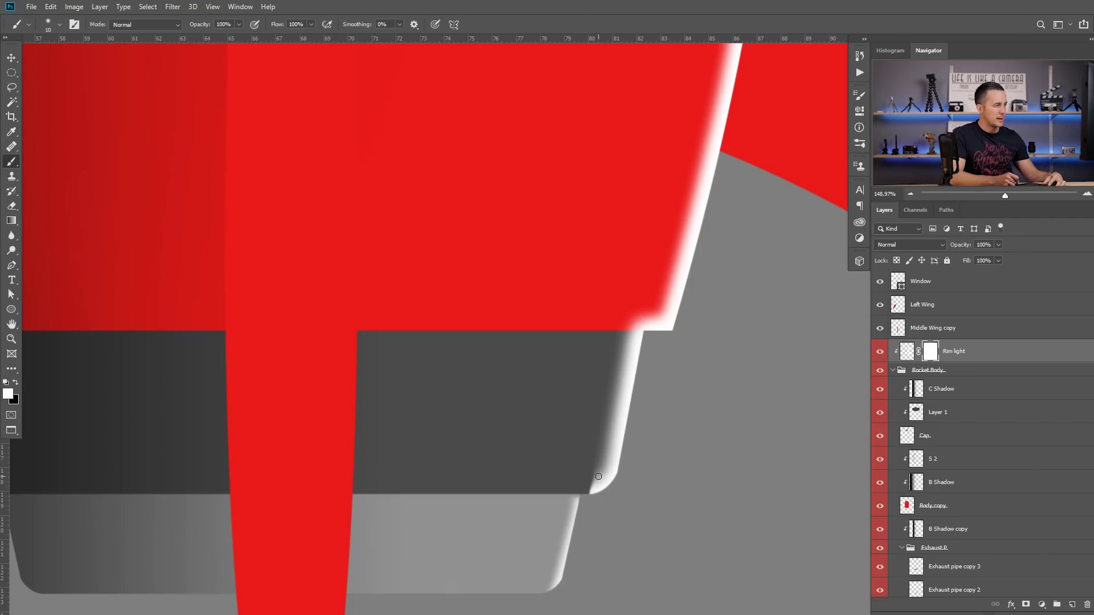
pyautogui.press(']')
pyautogui.press(']')
pyautogui.press(']')
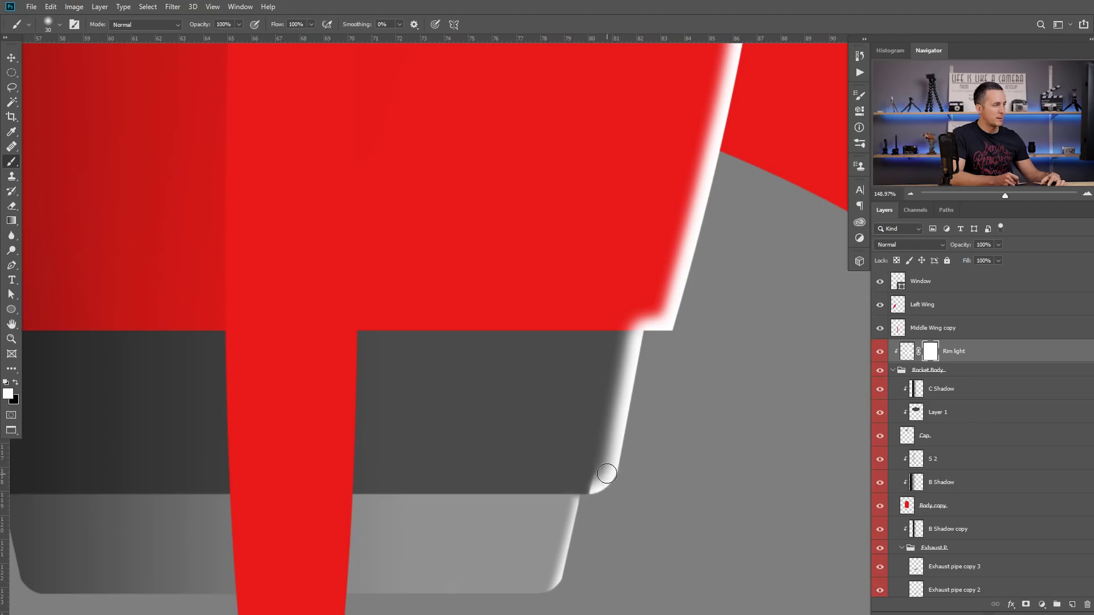
pyautogui.moveTo(608, 472); pyautogui.dragTo(602, 496)
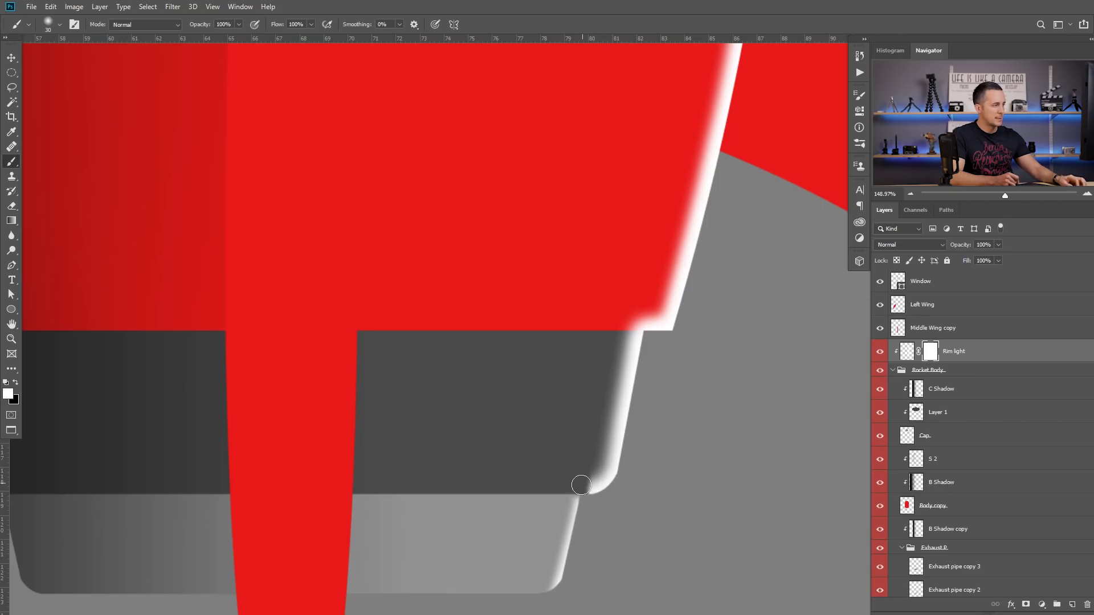
# Lasso the dark exhaust pipe's right edge, paint black on the Rim light mask to thin the highlight's inner side, and deselect.
pyautogui.press('x')
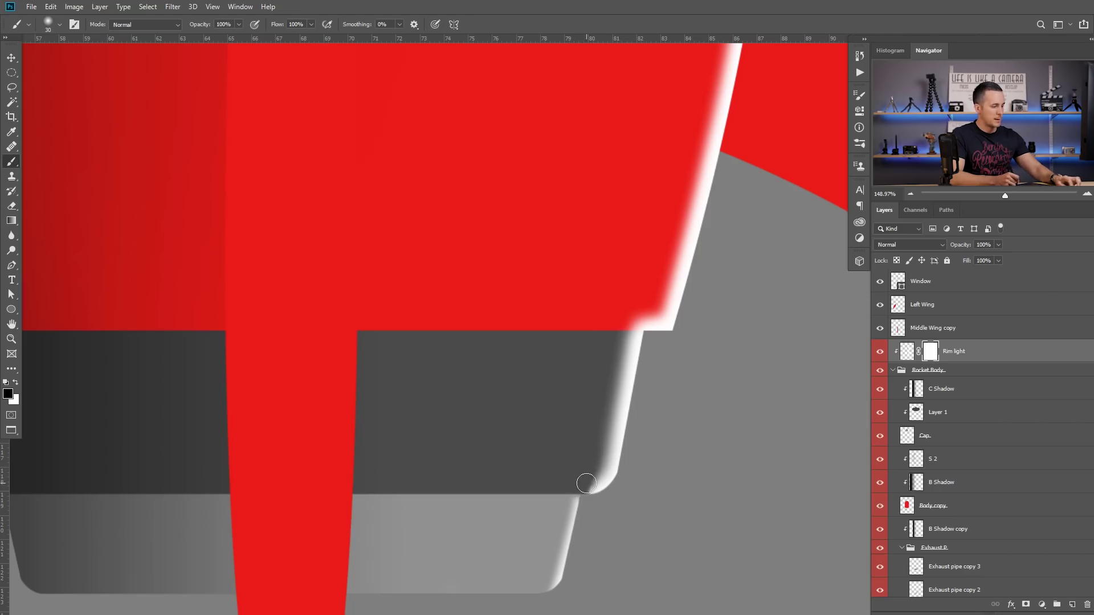
pyautogui.press('m')
pyautogui.press('l')
pyautogui.moveTo(604, 300); pyautogui.dragTo(579, 435)
pyautogui.moveTo(581, 484)
pyautogui.mouseDown()
pyautogui.moveTo(618, 510)
pyautogui.moveTo(664, 411)
pyautogui.moveTo(668, 336)
pyautogui.moveTo(614, 299)
pyautogui.mouseUp()
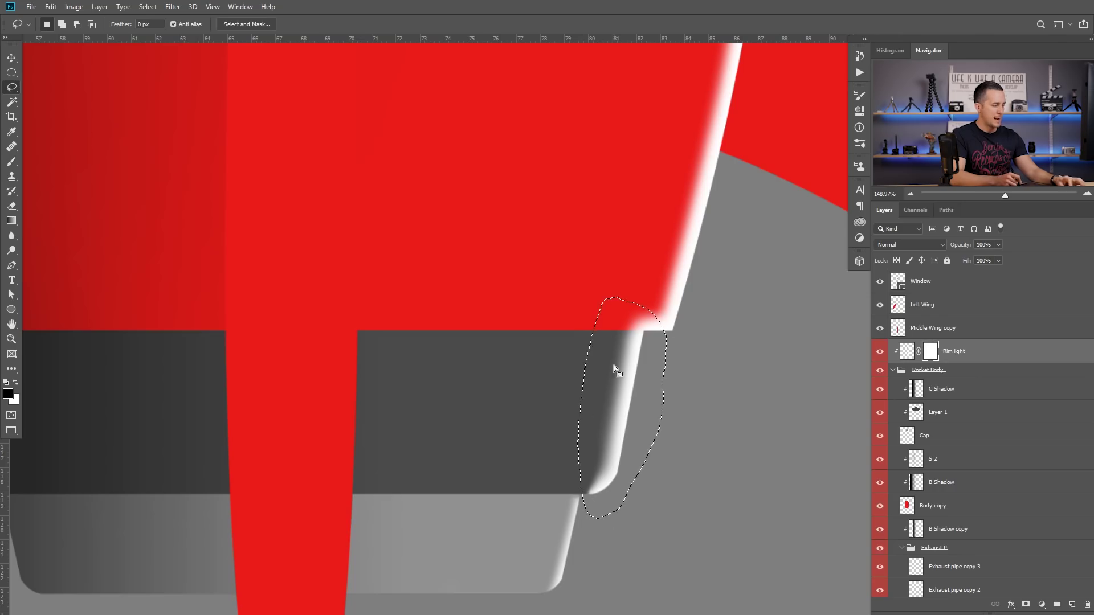
pyautogui.press('b')
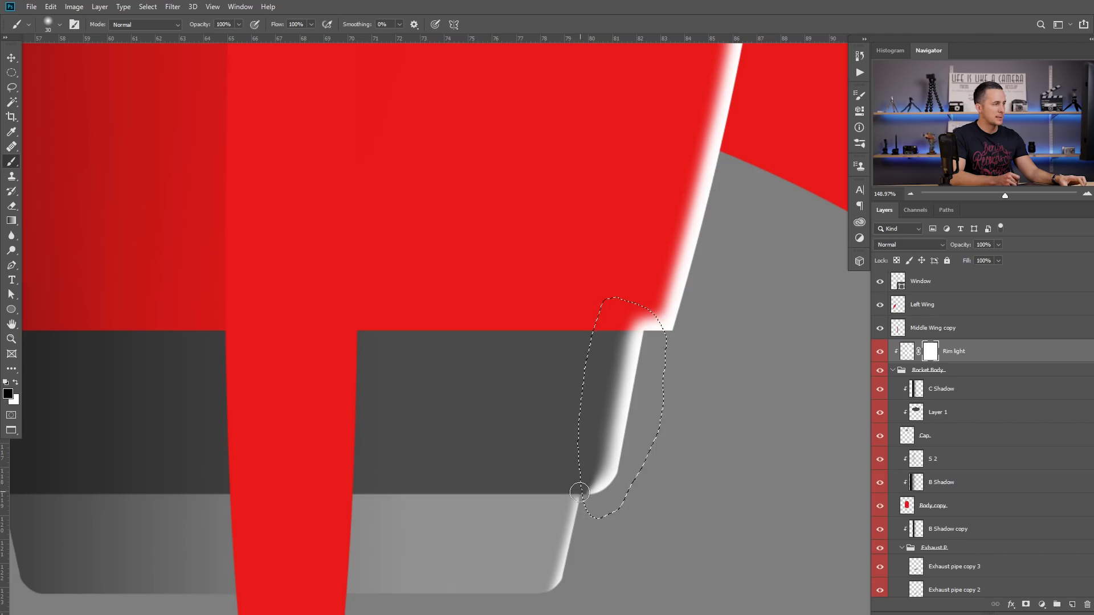
pyautogui.moveTo(617, 323); pyautogui.dragTo(586, 496)
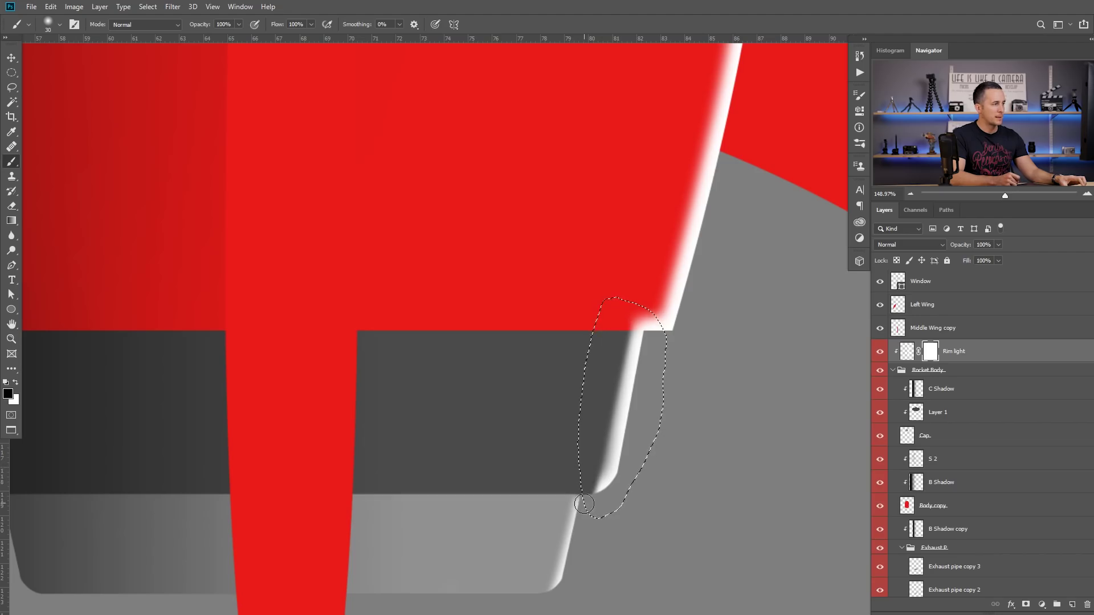
pyautogui.hotkey('ctrl', 'd')
# Lasso the red body's lower right corner and paint black on the Rim light mask to remove the highlight along its bottom edge.
pyautogui.moveTo(610, 379)
pyautogui.mouseDown()
pyautogui.moveTo(581, 397)
pyautogui.moveTo(612, 425)
pyautogui.mouseUp()
pyautogui.press('l')
pyautogui.press('Return')
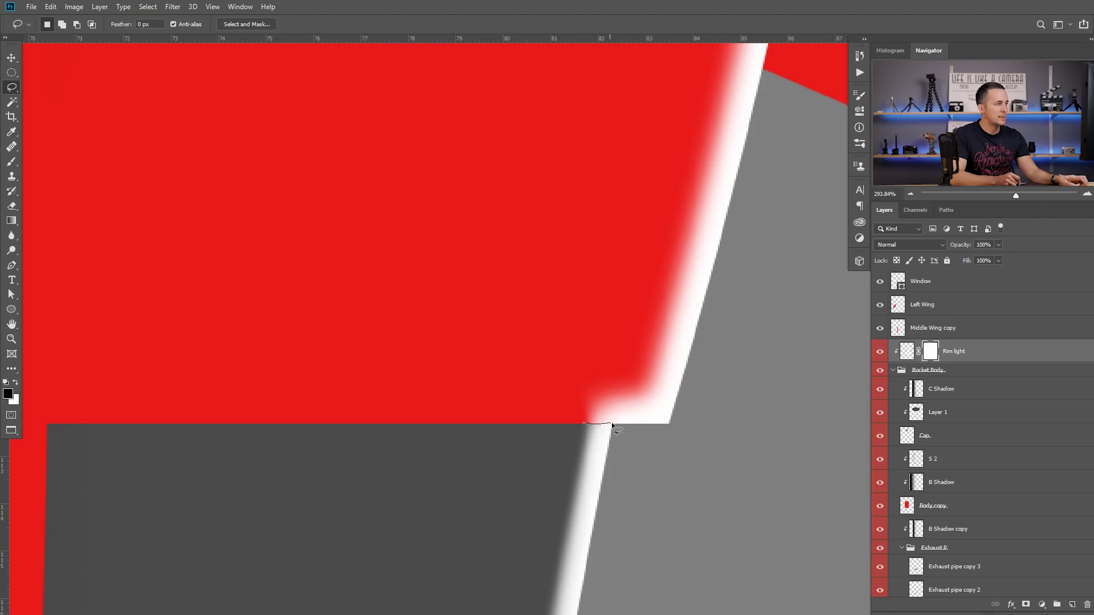
pyautogui.moveTo(640, 436)
pyautogui.mouseDown()
pyautogui.moveTo(772, 281)
pyautogui.moveTo(553, 335)
pyautogui.mouseUp()
pyautogui.moveTo(566, 420); pyautogui.dragTo(568, 423)
pyautogui.scroll(-2, 570, 425)
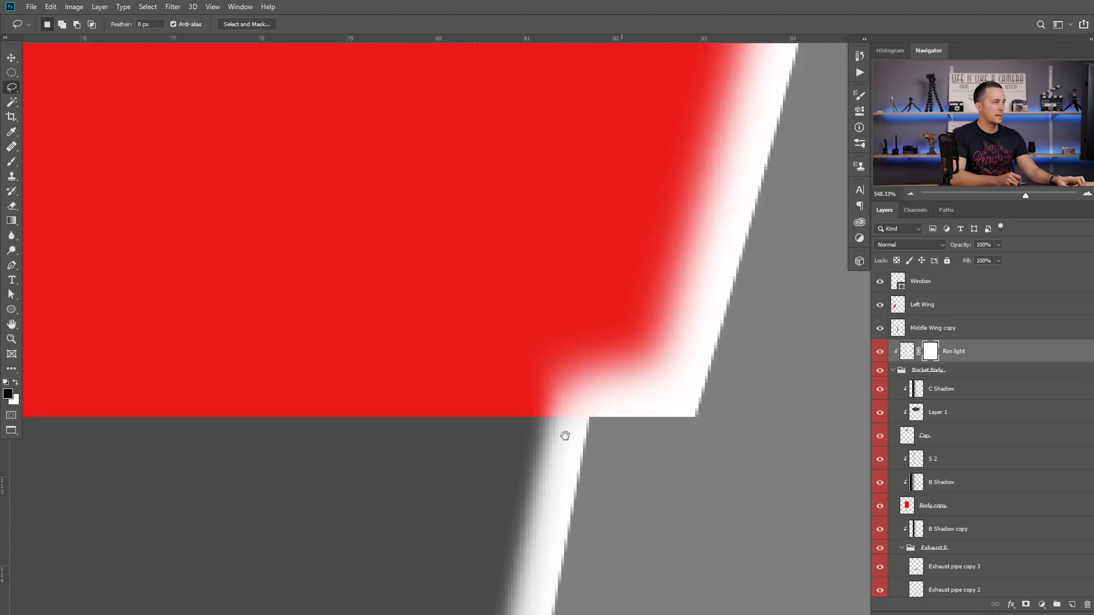
pyautogui.press('b')
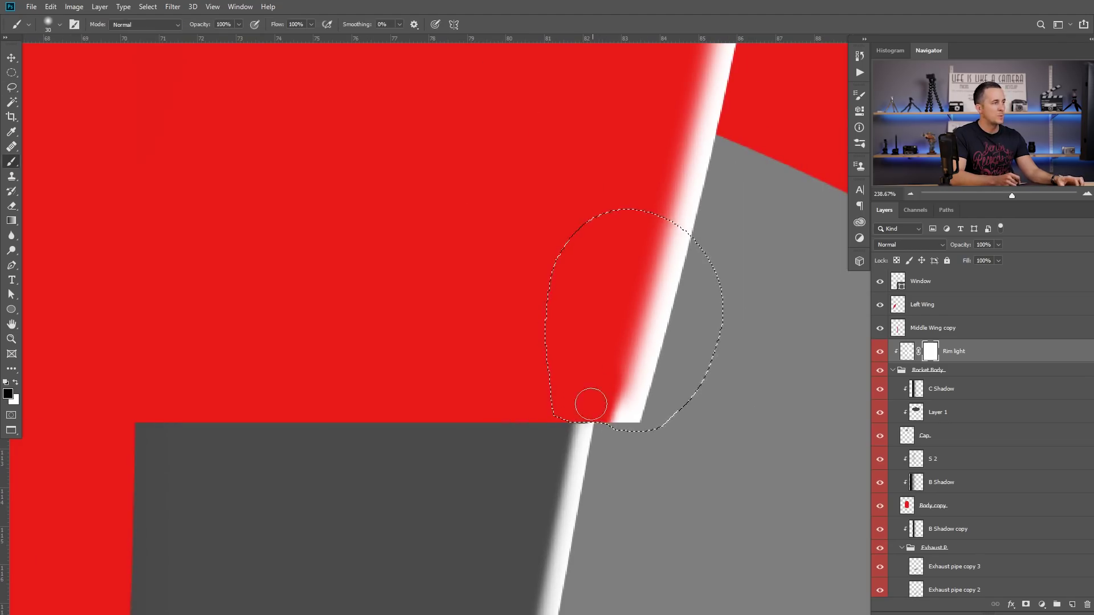
pyautogui.scroll(-6, 614, 346)
pyautogui.scroll(4, 608, 319)
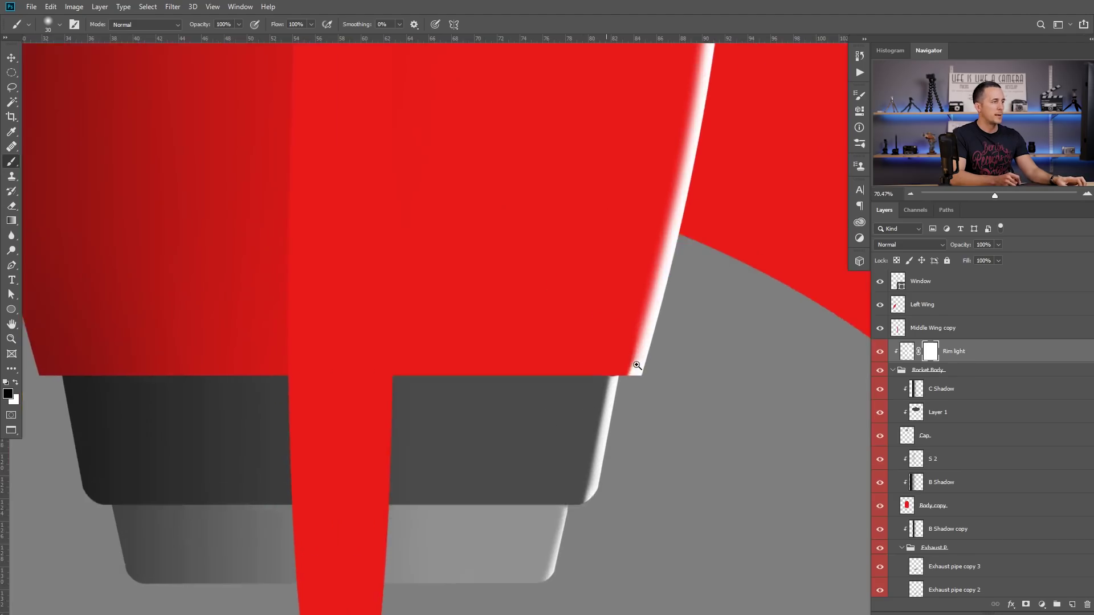
# Touch up the rim light at the red body's lower right corner on the mask with a 20 px brush, undoing the last stroke.
pyautogui.press(']')
pyautogui.press(']')
pyautogui.press(']')
pyautogui.press(']')
pyautogui.press('x')
pyautogui.moveTo(644, 389)
pyautogui.mouseDown()
pyautogui.moveTo(652, 363)
pyautogui.moveTo(603, 367)
pyautogui.mouseUp()
pyautogui.press('x')
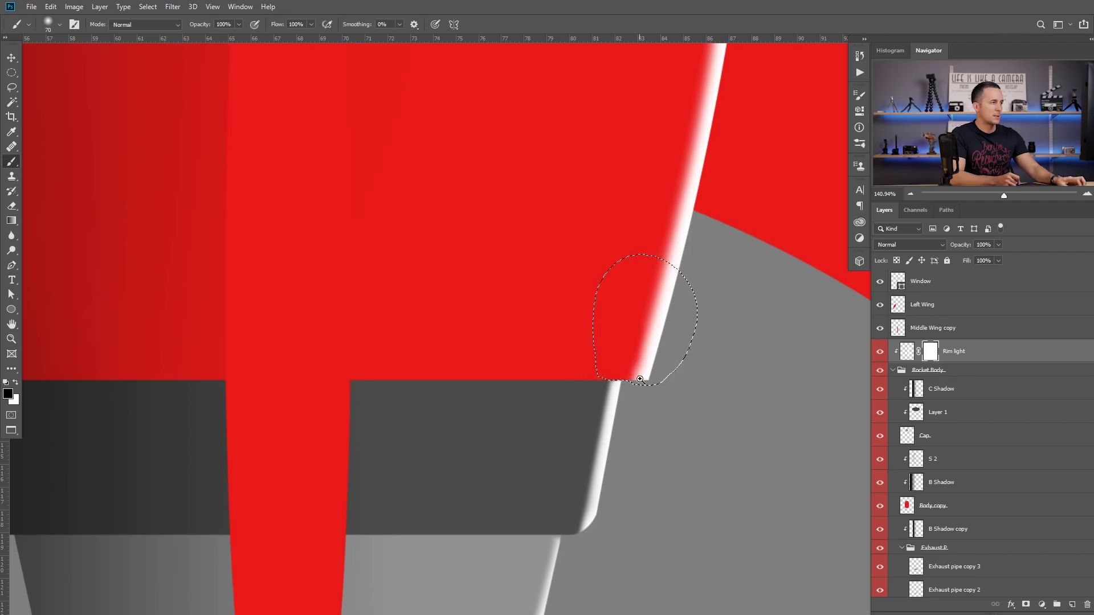
pyautogui.scroll(2, 643, 380)
pyautogui.press('[')
pyautogui.press('[')
pyautogui.press('[')
pyautogui.press('[')
pyautogui.press('[')
pyautogui.moveTo(655, 341); pyautogui.dragTo(640, 383)
pyautogui.hotkey('ctrl', 'z')
pyautogui.press('x')
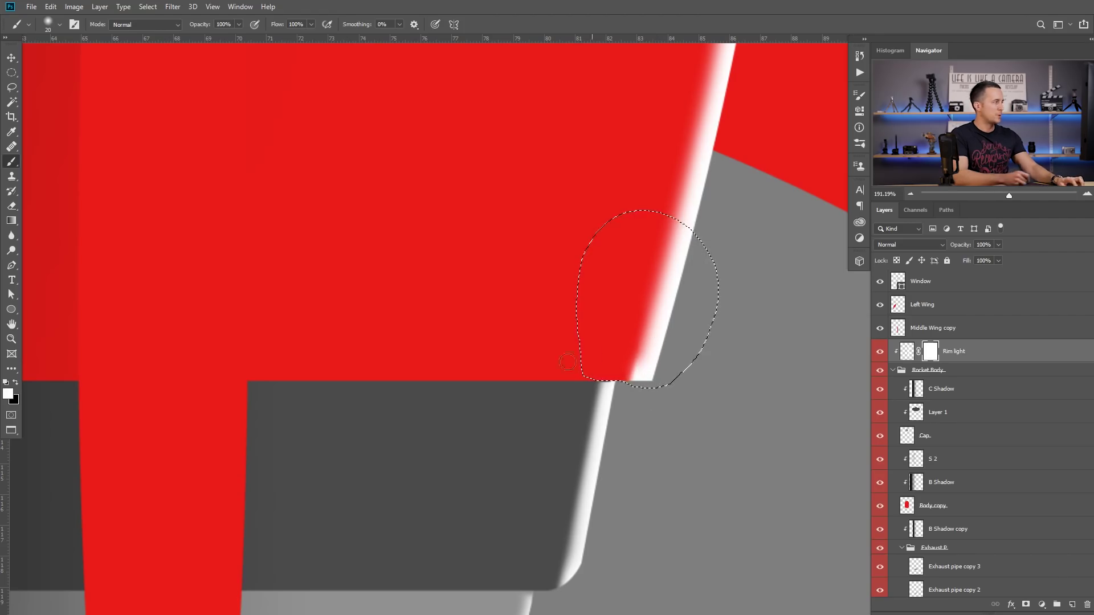
# Soften the trimmed rim light corner on the mask using the Blur tool at 99% strength and 25 px, and clear the selection.
pyautogui.moveTo(12, 235); pyautogui.dragTo(53, 240)
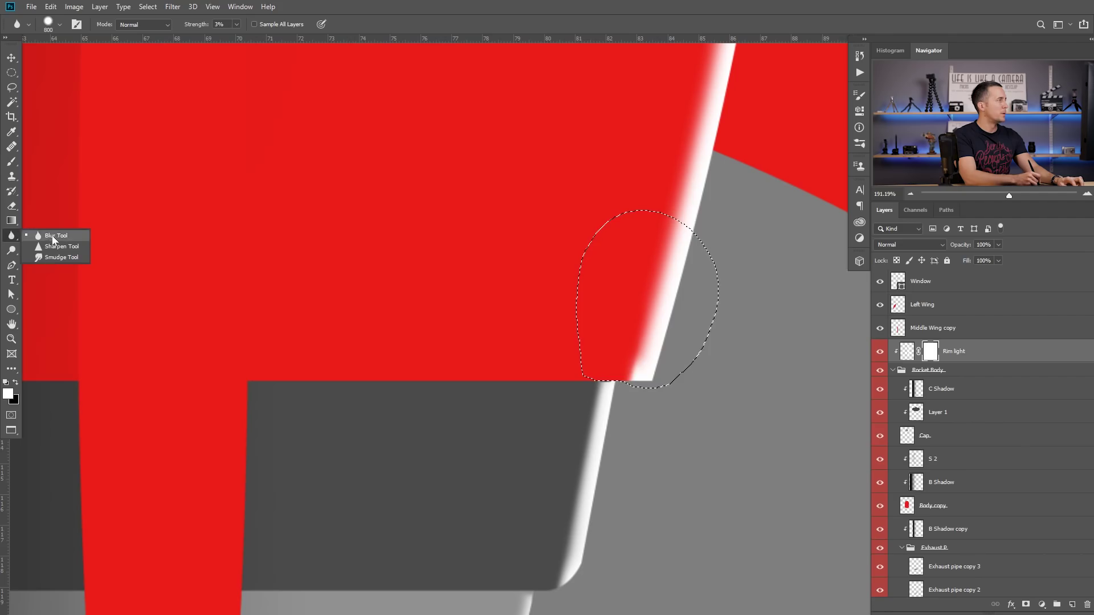
pyautogui.moveTo(188, 25); pyautogui.dragTo(248, 26)
pyautogui.press('[')
pyautogui.press('[')
pyautogui.press('[')
pyautogui.press('[')
pyautogui.press('[')
pyautogui.press('[')
pyautogui.press('[')
pyautogui.press('[')
pyautogui.press('[')
pyautogui.press('[')
pyautogui.press('[')
pyautogui.press('[')
pyautogui.press('[')
pyautogui.press('[')
pyautogui.press('[')
pyautogui.press('[')
pyautogui.press('[')
pyautogui.press('[')
pyautogui.press('[')
pyautogui.press('[')
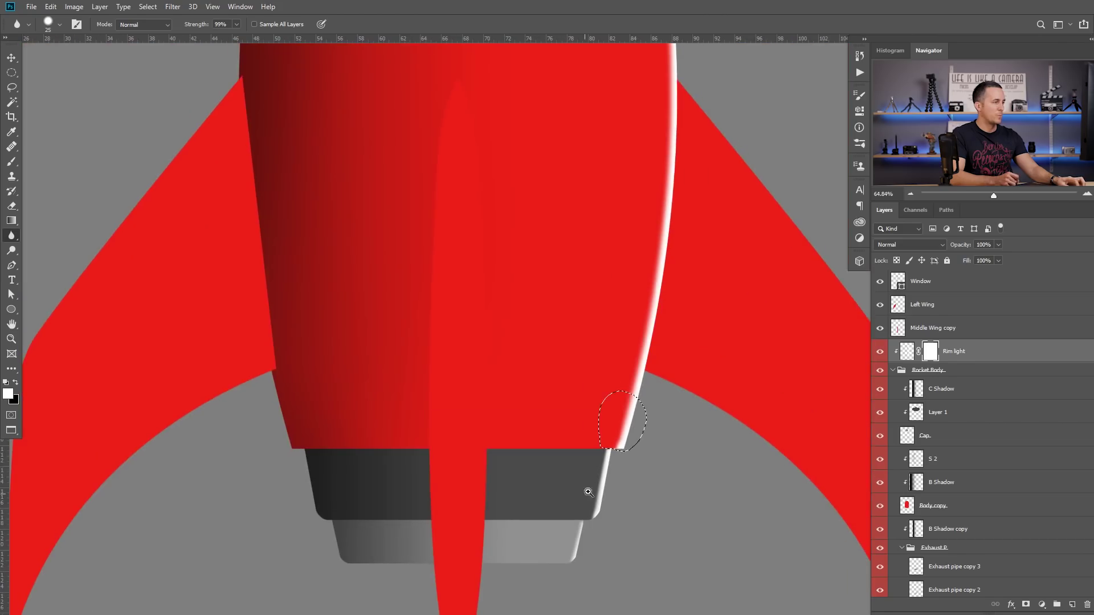
pyautogui.hotkey('ctrl', 'd')
pyautogui.moveTo(652, 405); pyautogui.dragTo(547, 399)
pyautogui.moveTo(644, 271)
pyautogui.mouseDown()
pyautogui.moveTo(600, 374)
pyautogui.moveTo(597, 434)
pyautogui.mouseUp()
pyautogui.moveTo(546, 170); pyautogui.dragTo(553, 222)
pyautogui.moveTo(567, 245); pyautogui.dragTo(639, 245)
pyautogui.click(907, 351)
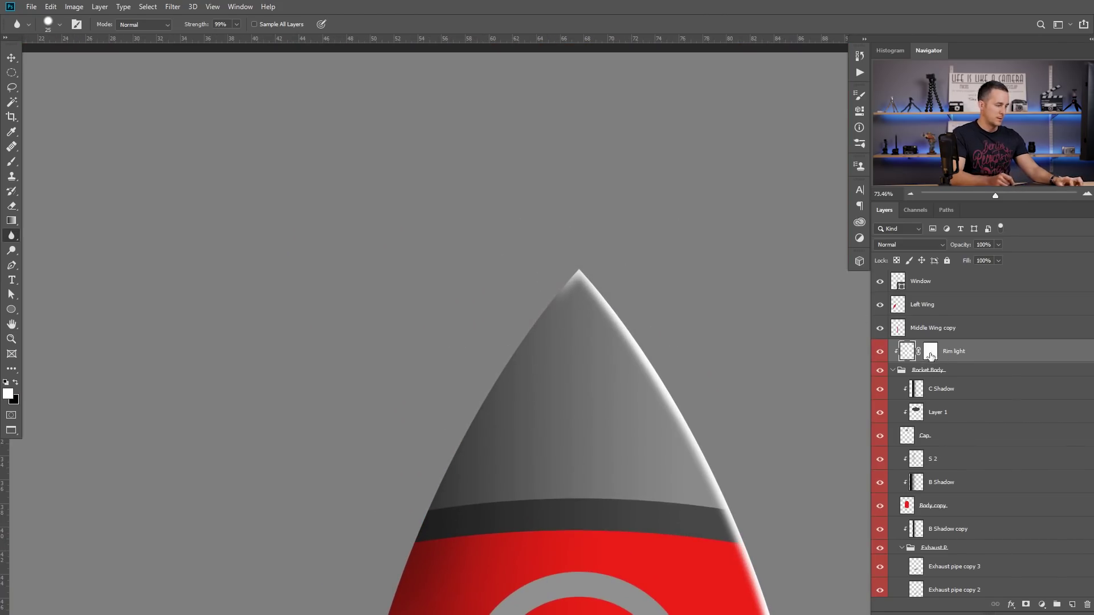
pyautogui.press('b')
pyautogui.press(']')
pyautogui.moveTo(562, 301); pyautogui.dragTo(560, 283)
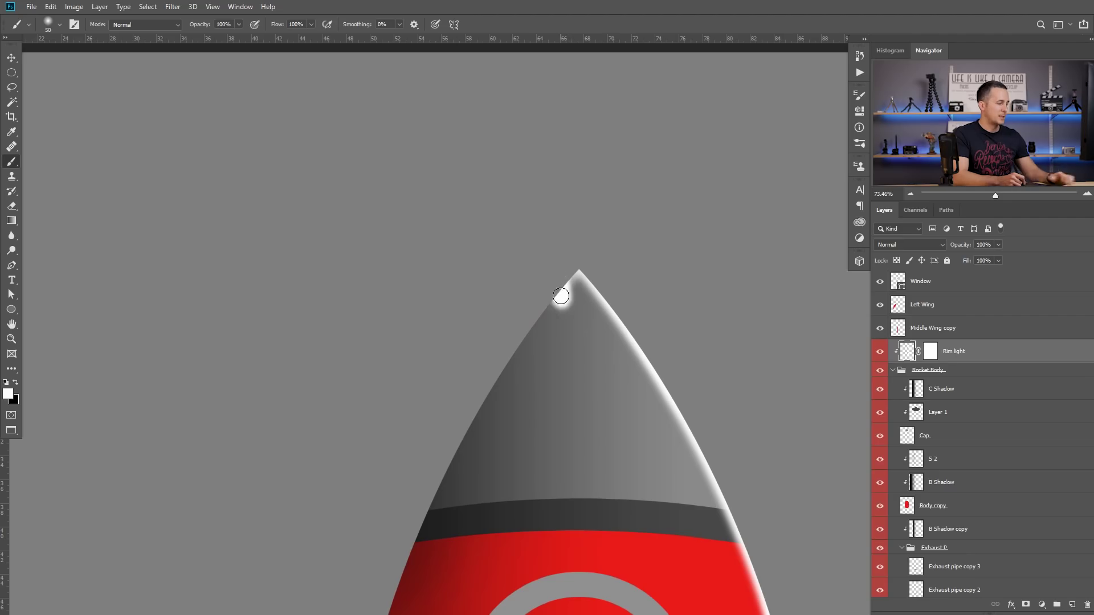
pyautogui.hotkey('ctrl', 'z')
pyautogui.press('x')
# Paint black on the Rim light mask to remove the stray highlight left of the nose tip, undoing the extra stroke.
pyautogui.click(931, 354)
pyautogui.press('x')
pyautogui.press('x')
pyautogui.moveTo(560, 305)
pyautogui.mouseDown()
pyautogui.moveTo(559, 279)
pyautogui.moveTo(568, 298)
pyautogui.mouseUp()
pyautogui.scroll(3, 573, 286)
pyautogui.moveTo(564, 260); pyautogui.dragTo(609, 349)
pyautogui.hotkey('ctrl', 'z')
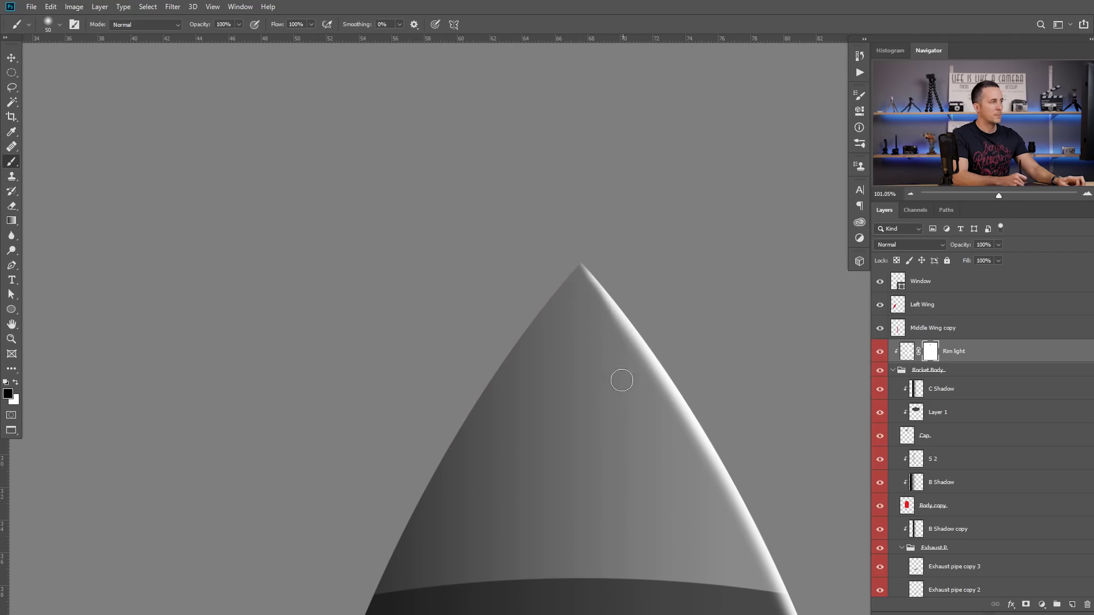
# Reduce the Rim light layer's opacity to 73%.
pyautogui.moveTo(634, 424); pyautogui.dragTo(621, 450)
pyautogui.moveTo(619, 420); pyautogui.dragTo(593, 195)
pyautogui.moveTo(613, 292); pyautogui.dragTo(668, 293)
pyautogui.moveTo(966, 246); pyautogui.dragTo(953, 249)
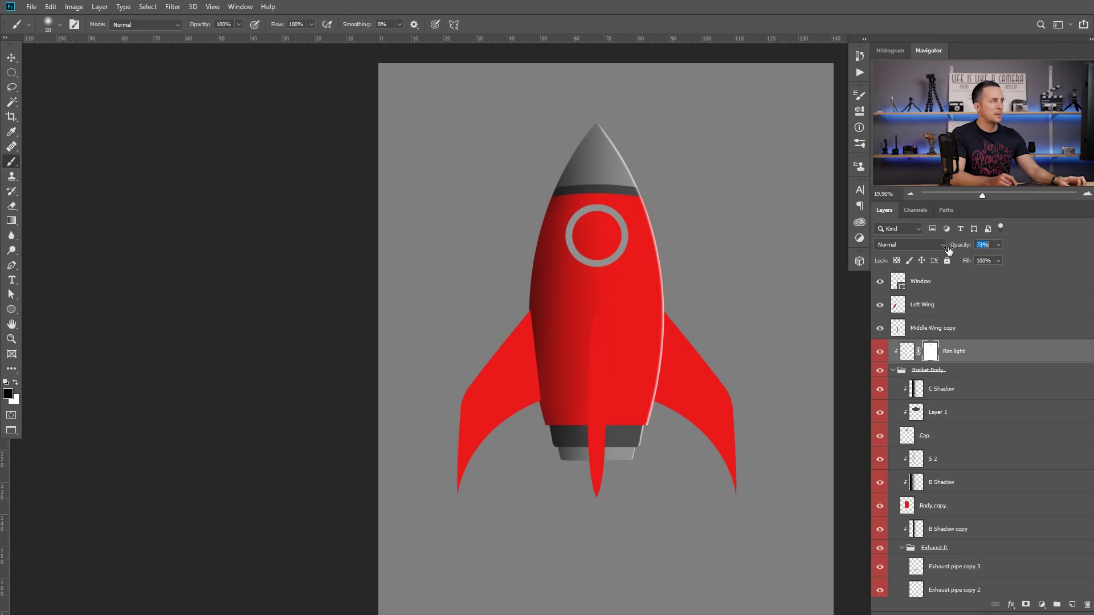
pyautogui.moveTo(655, 256); pyautogui.dragTo(634, 271)
pyautogui.moveTo(663, 311); pyautogui.dragTo(627, 342)
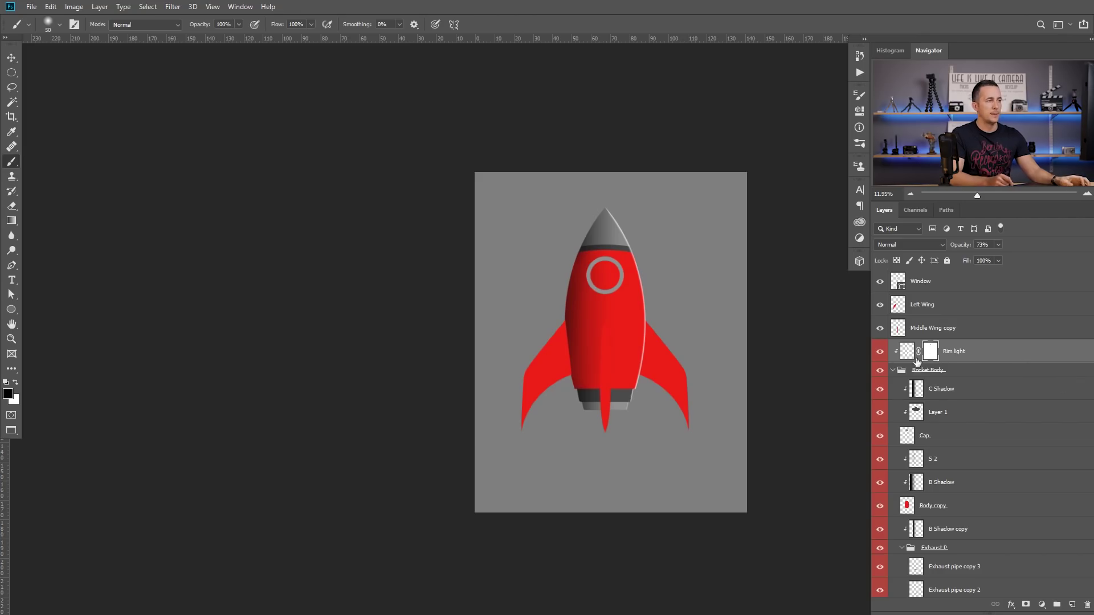
# Collapse the rocket body group, add a new layer clipped above Rim light, and name it Ref 01.
pyautogui.click(893, 370)
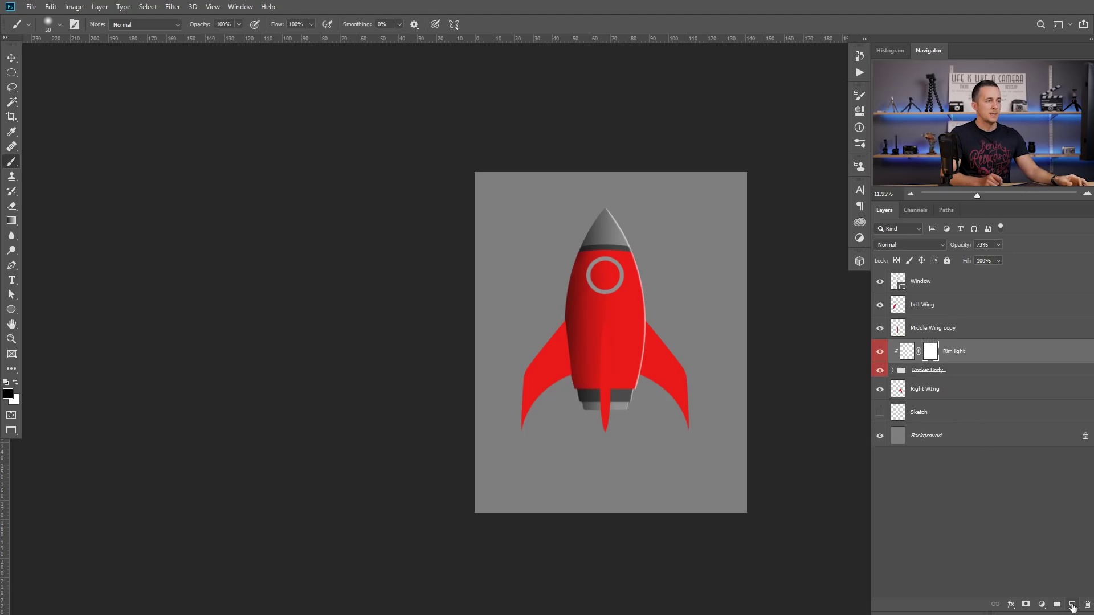
pyautogui.click(1073, 598)
pyautogui.keyDown('alt'); pyautogui.click(926, 360); pyautogui.keyUp('alt')
pyautogui.doubleClick(920, 351)
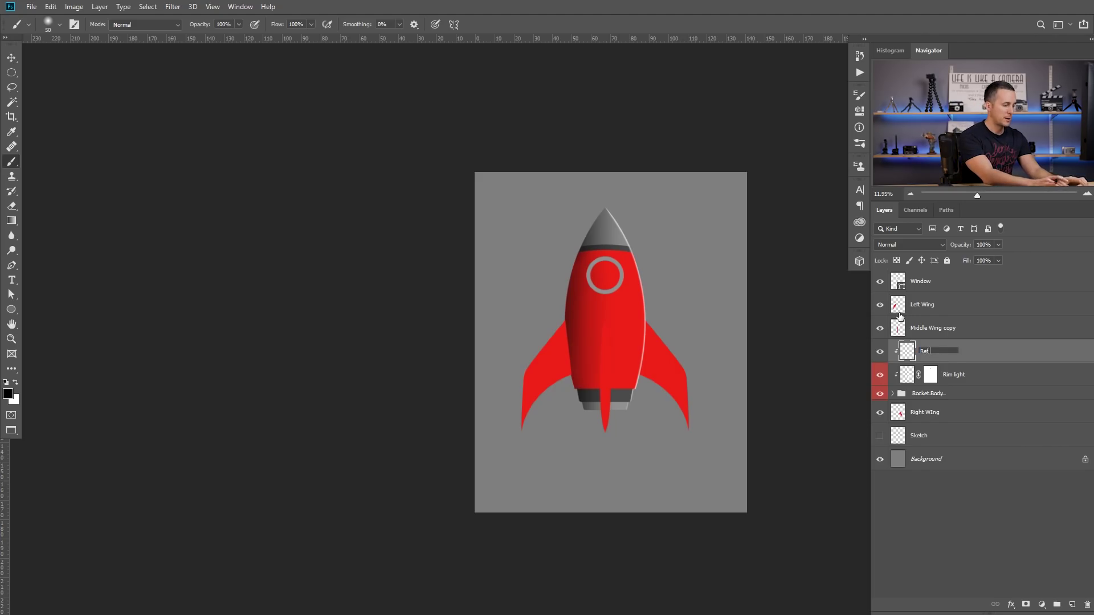
pyautogui.press('Return')
# Draw a closed, narrow curved Pen path from near the nose tip to the exhaust's bottom edge, following the body's right side.
pyautogui.scroll(3, 609, 296)
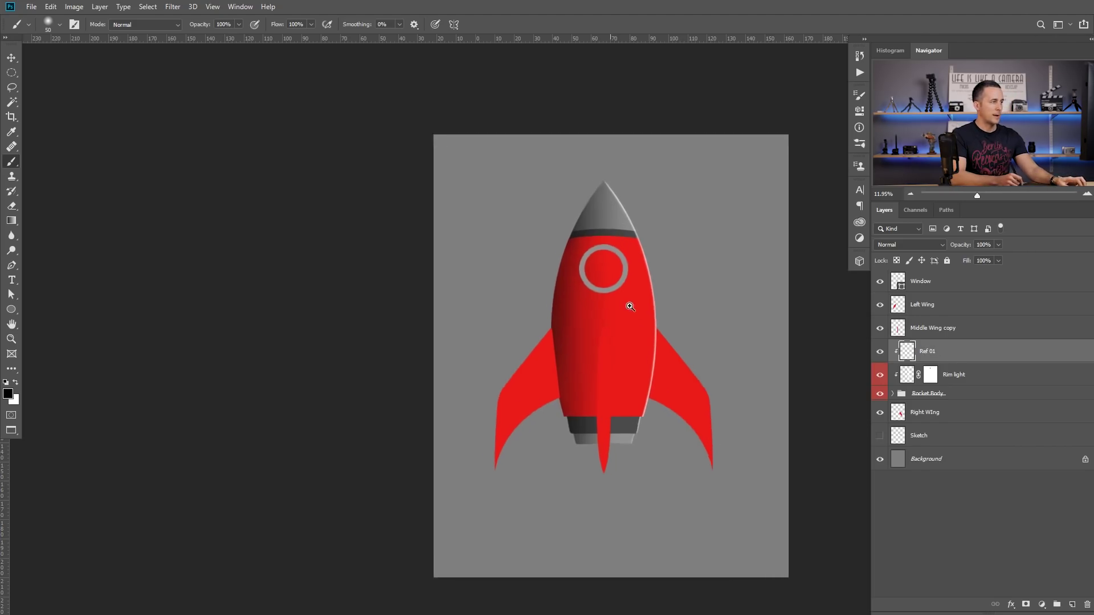
pyautogui.press('p')
pyautogui.scroll(2, 639, 228)
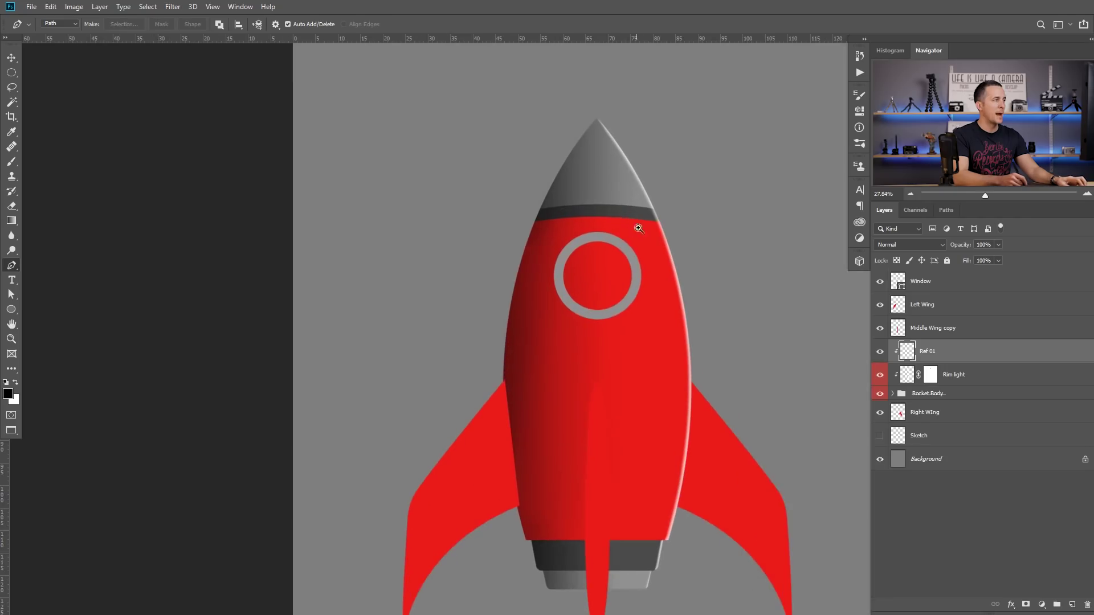
pyautogui.click(607, 147)
pyautogui.scroll(-2, 638, 426)
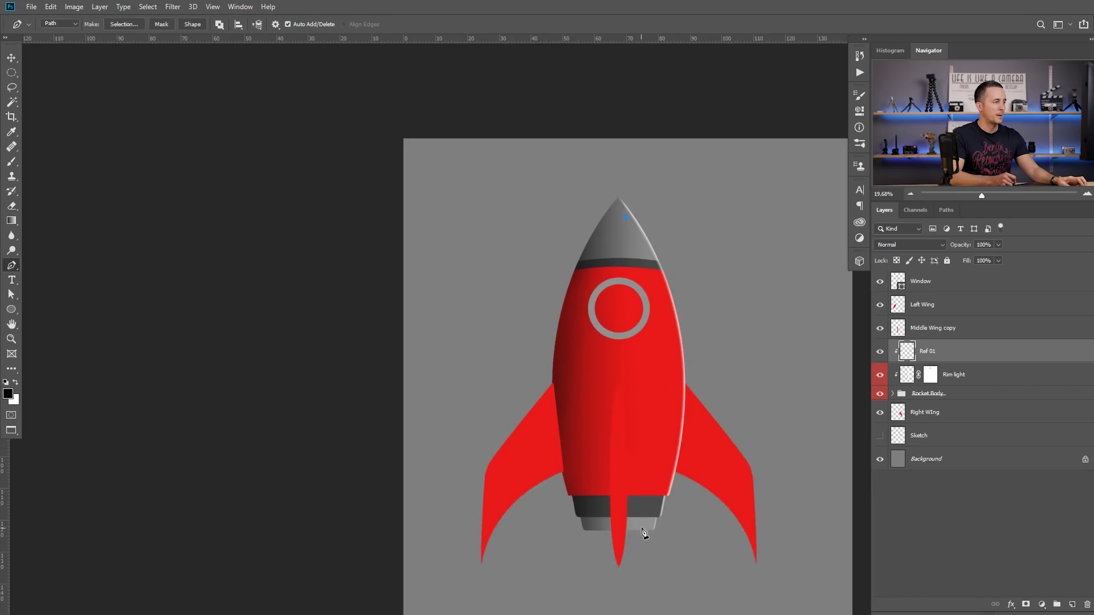
pyautogui.moveTo(626, 582); pyautogui.dragTo(597, 588)
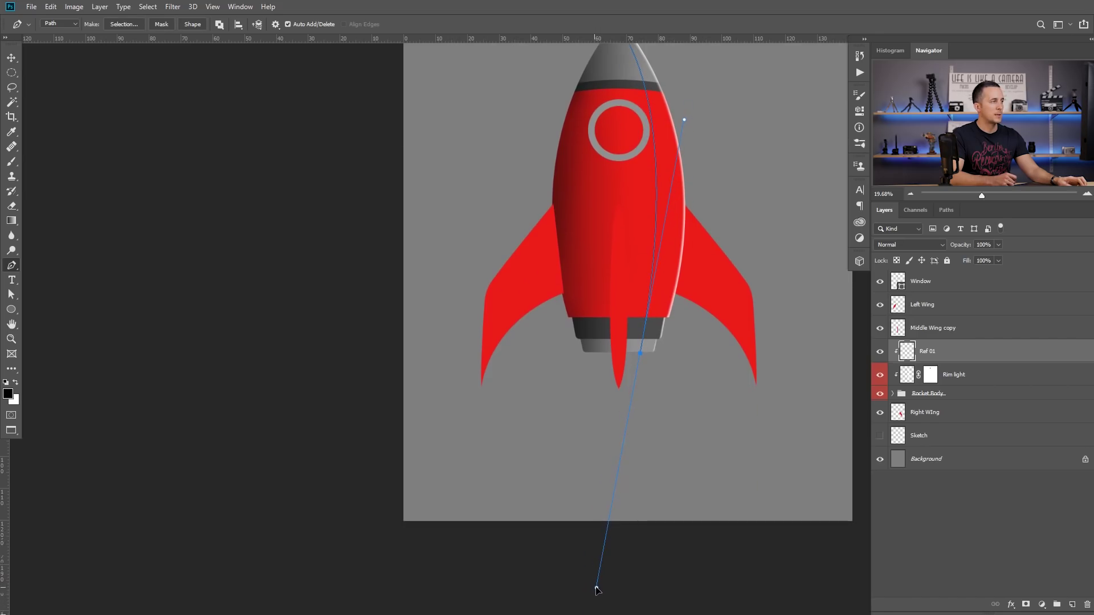
pyautogui.keyDown('alt'); pyautogui.click(640, 355); pyautogui.keyUp('alt')
pyautogui.scroll(-1, 676, 266)
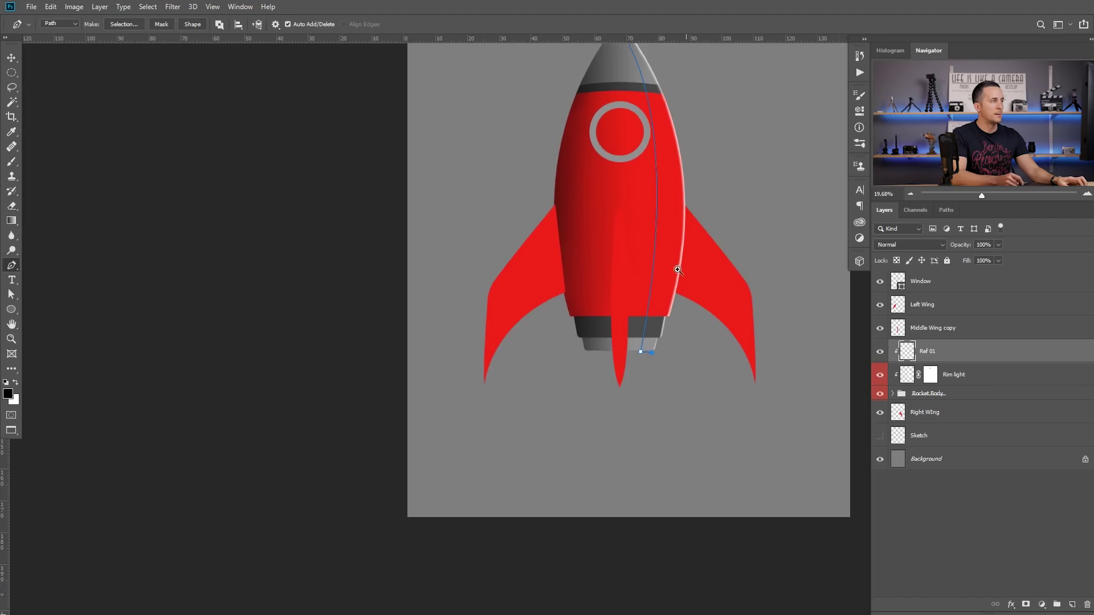
pyautogui.moveTo(678, 216); pyautogui.dragTo(637, 374)
pyautogui.moveTo(589, 215); pyautogui.dragTo(513, 114)
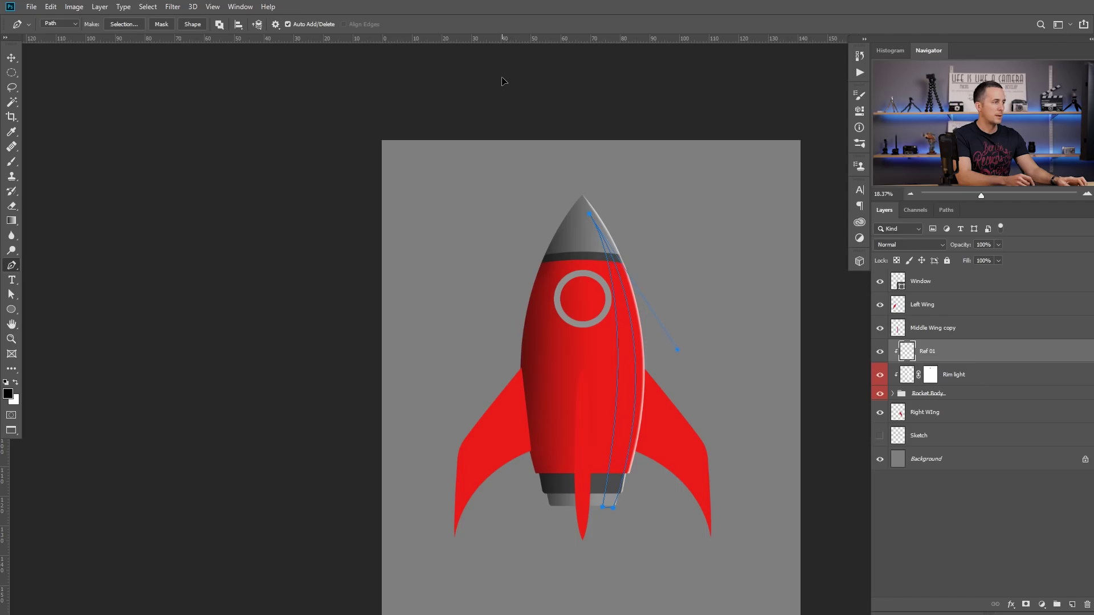
# Convert the reflection path to a selection, fill it with white on the Ref 01 layer, and deselect.
pyautogui.hotkey('ctrl', 'Return')
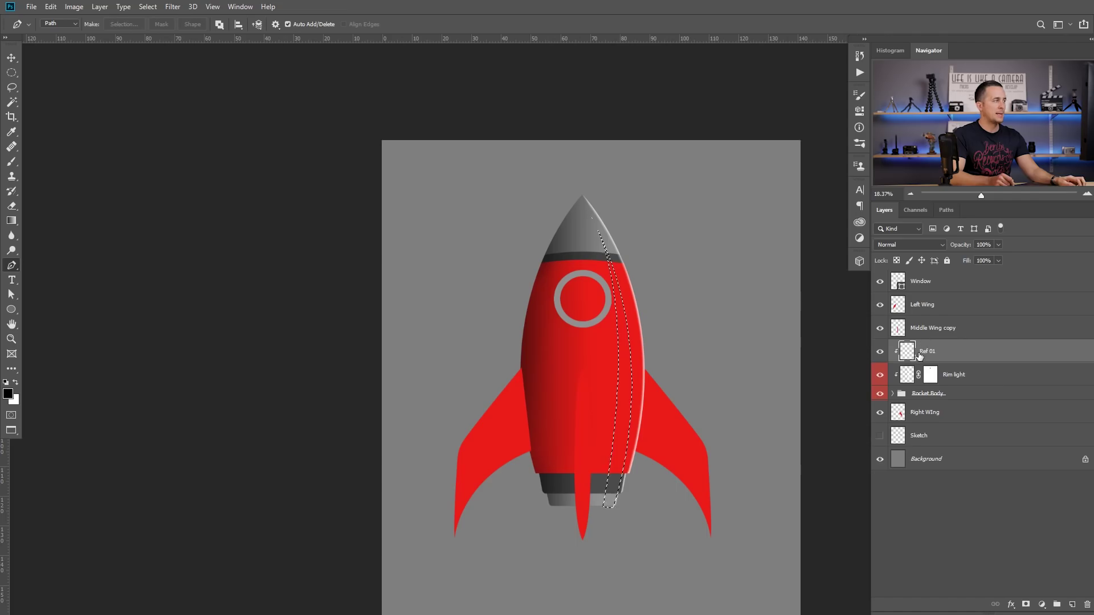
pyautogui.hotkey('ctrl', 'BackSpace')
pyautogui.hotkey('ctrl', 'd')
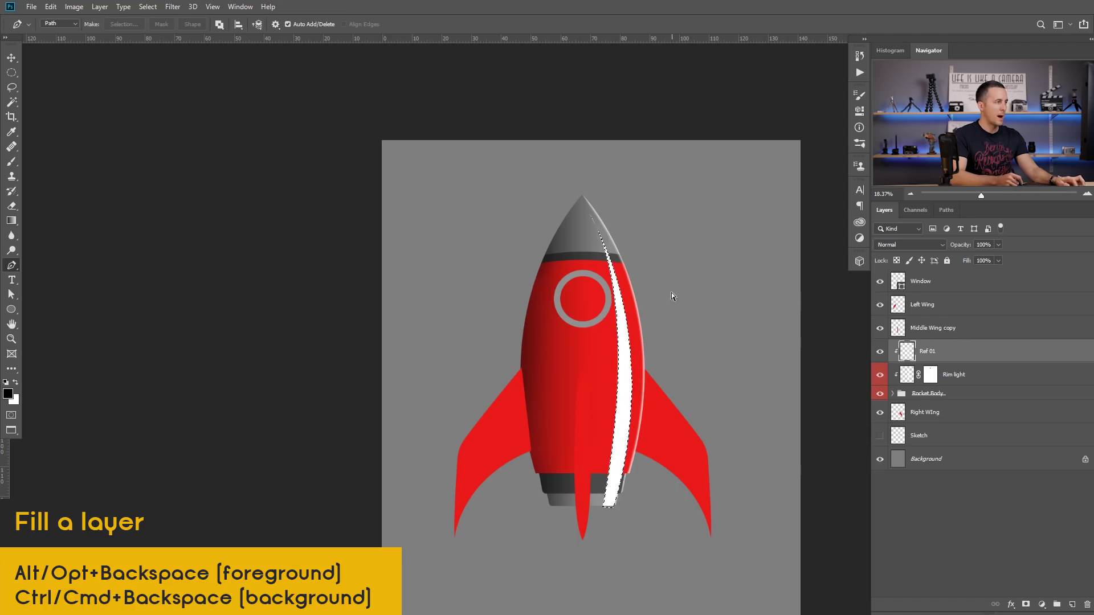
# Soften the white reflection's pointed tip on the nose cone with a small soft eraser.
pyautogui.moveTo(608, 243); pyautogui.dragTo(640, 254)
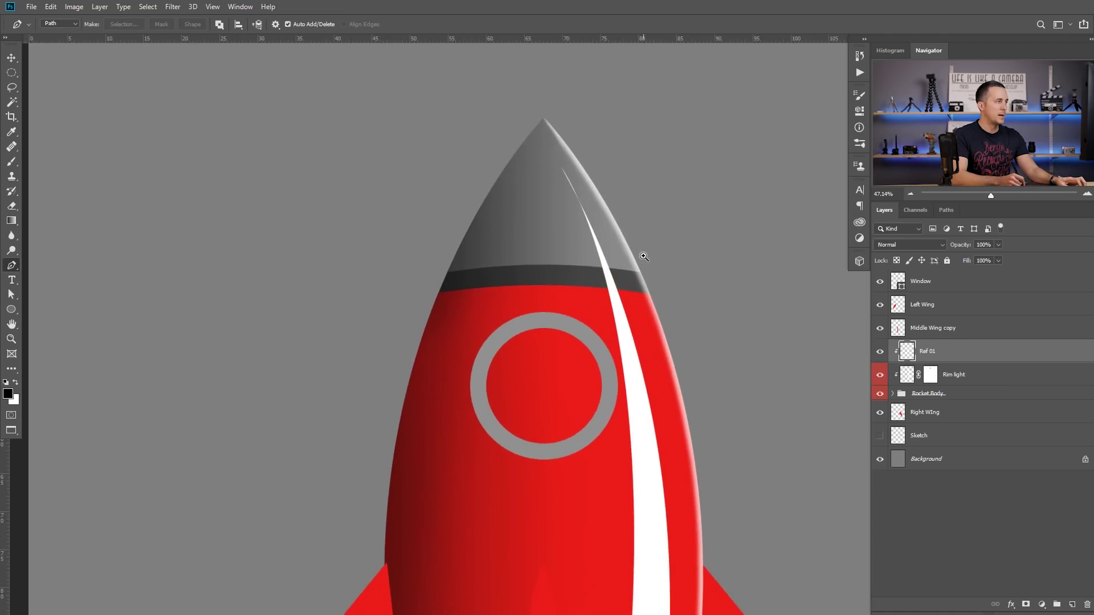
pyautogui.press('e')
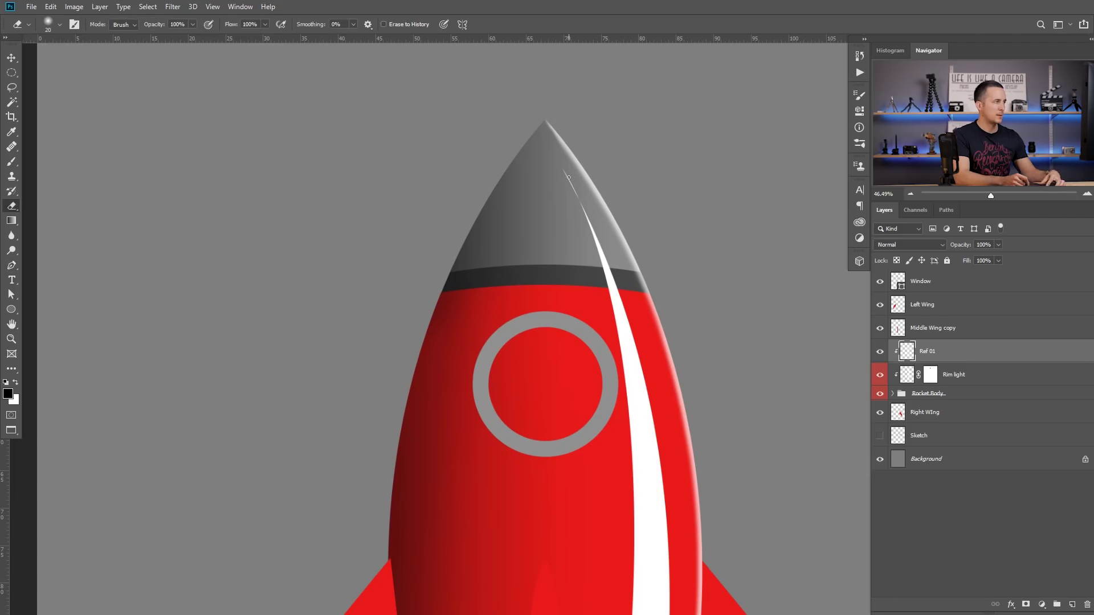
pyautogui.moveTo(568, 173)
pyautogui.mouseDown()
pyautogui.moveTo(592, 223)
pyautogui.moveTo(577, 194)
pyautogui.moveTo(599, 148)
pyautogui.mouseUp()
pyautogui.press(']')
pyautogui.press(']')
# Transform and warp the white reflection so its curve follows the rocket body's right edge, and apply the change.
pyautogui.hotkey('ctrl', 't')
pyautogui.rightClick(599, 235)
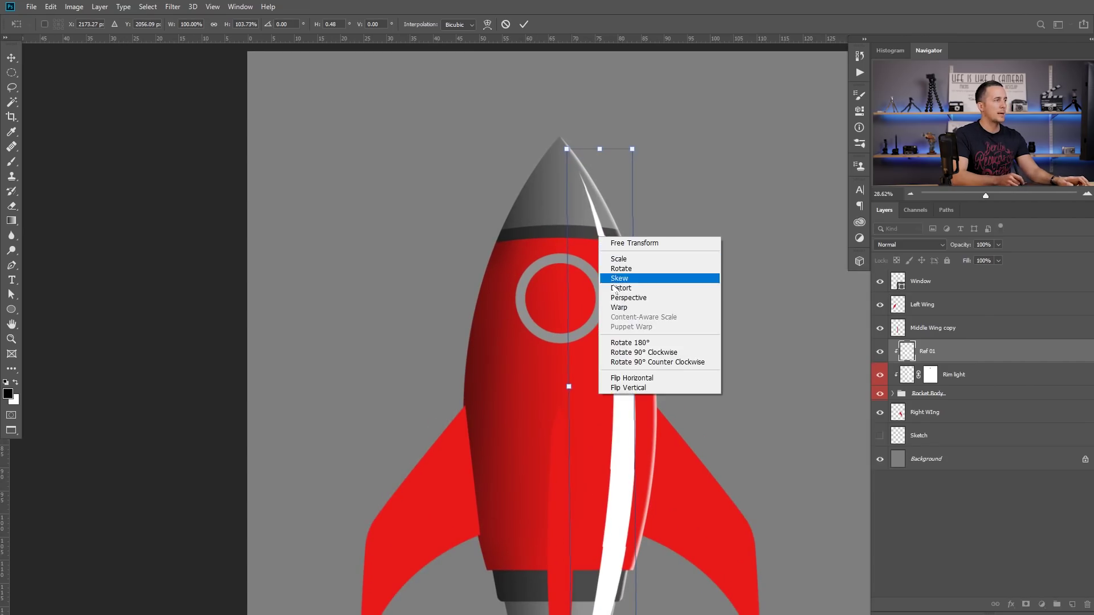
pyautogui.click(635, 308)
pyautogui.moveTo(580, 181); pyautogui.dragTo(575, 174)
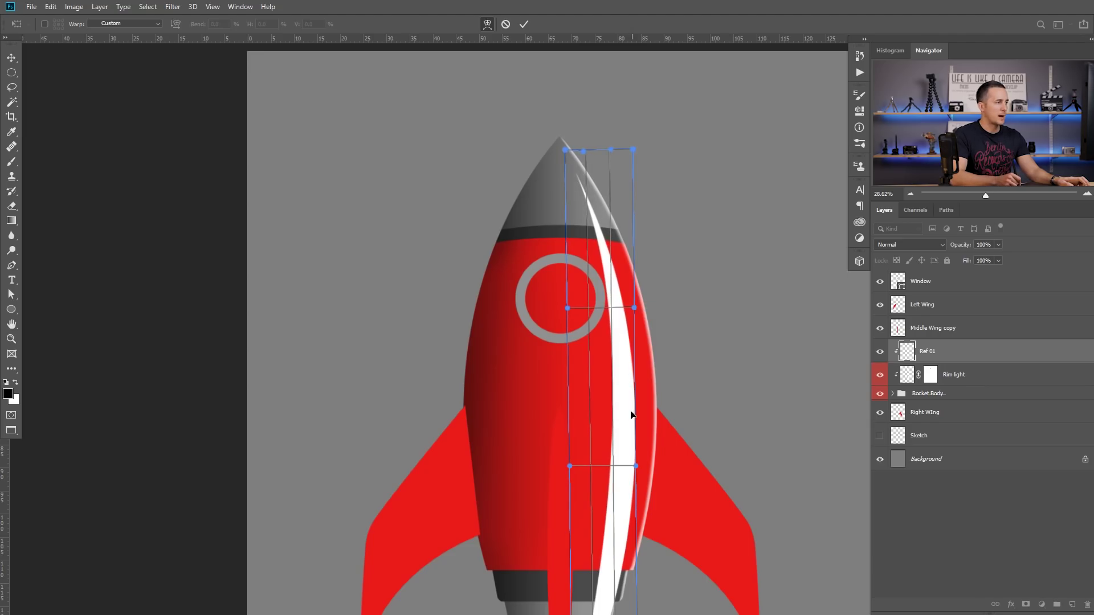
pyautogui.scroll(-3, 618, 391)
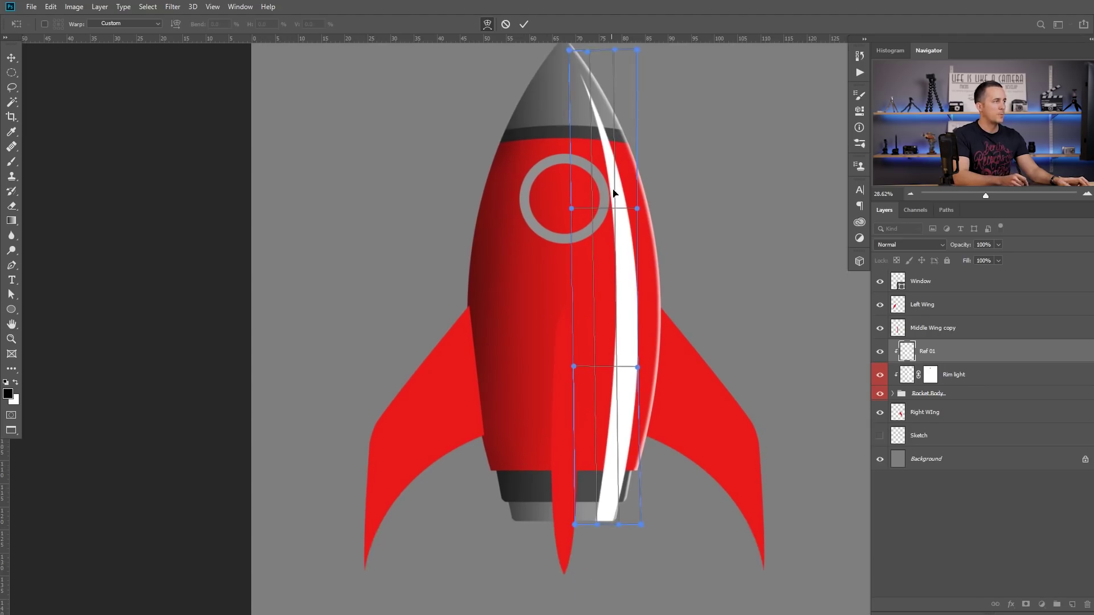
pyautogui.scroll(2, 610, 503)
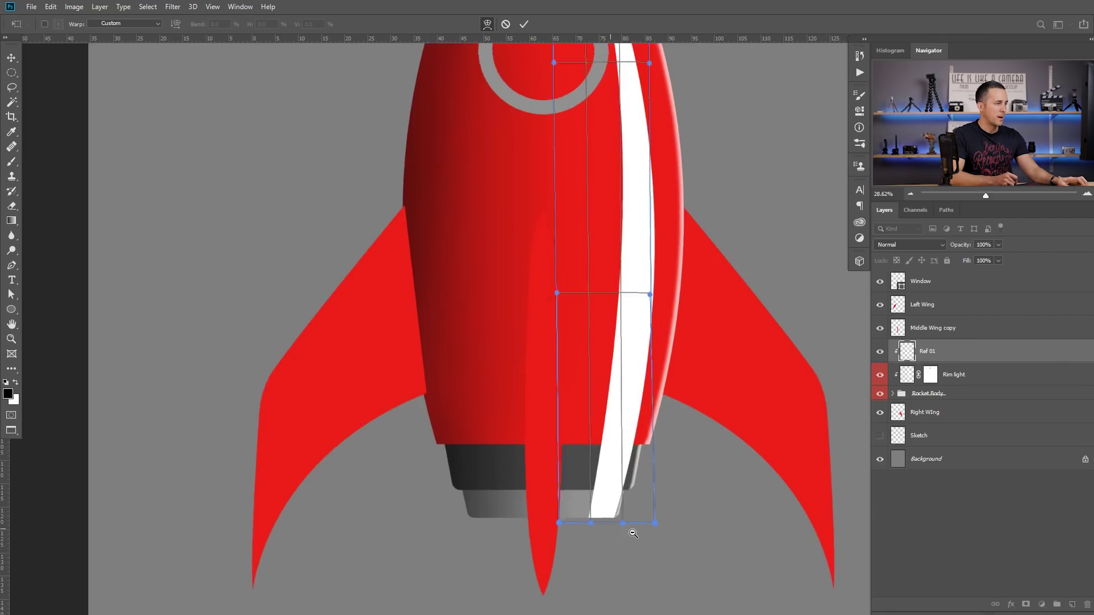
pyautogui.press('Return')
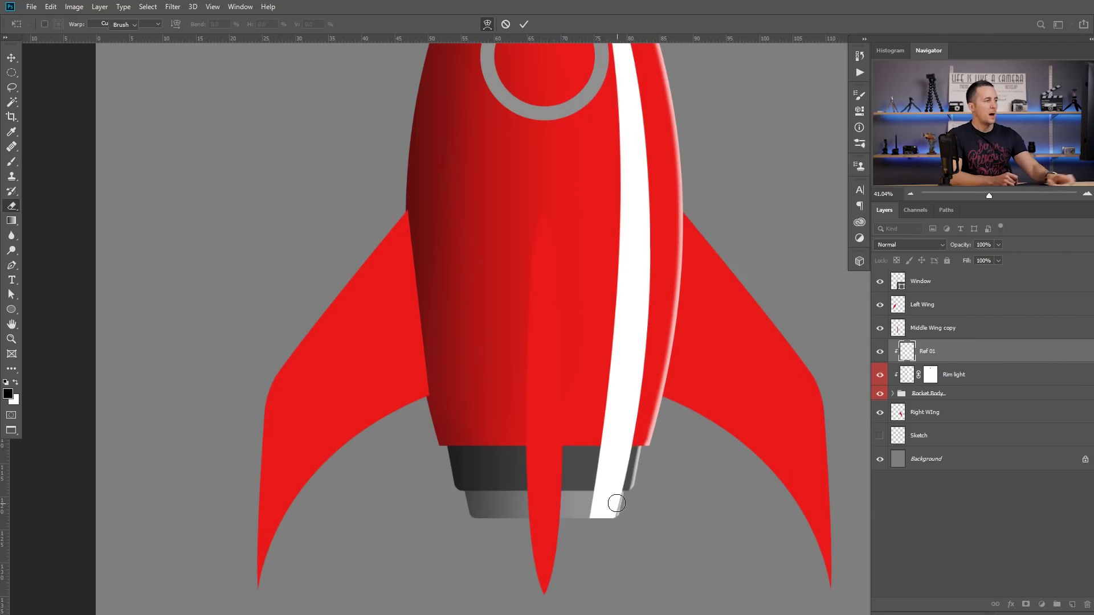
pyautogui.press('e')
pyautogui.scroll(-2, 604, 484)
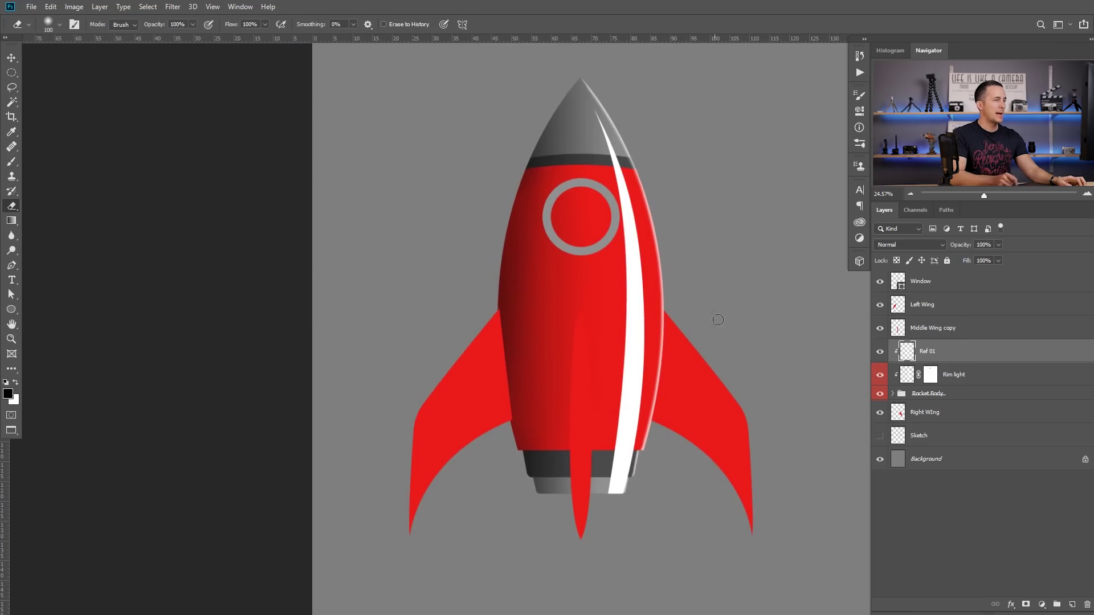
# Apply a 5.6-pixel Gaussian Blur to the white reflection and lower the Ref 01 layer's opacity to 38%.
pyautogui.click(172, 7)
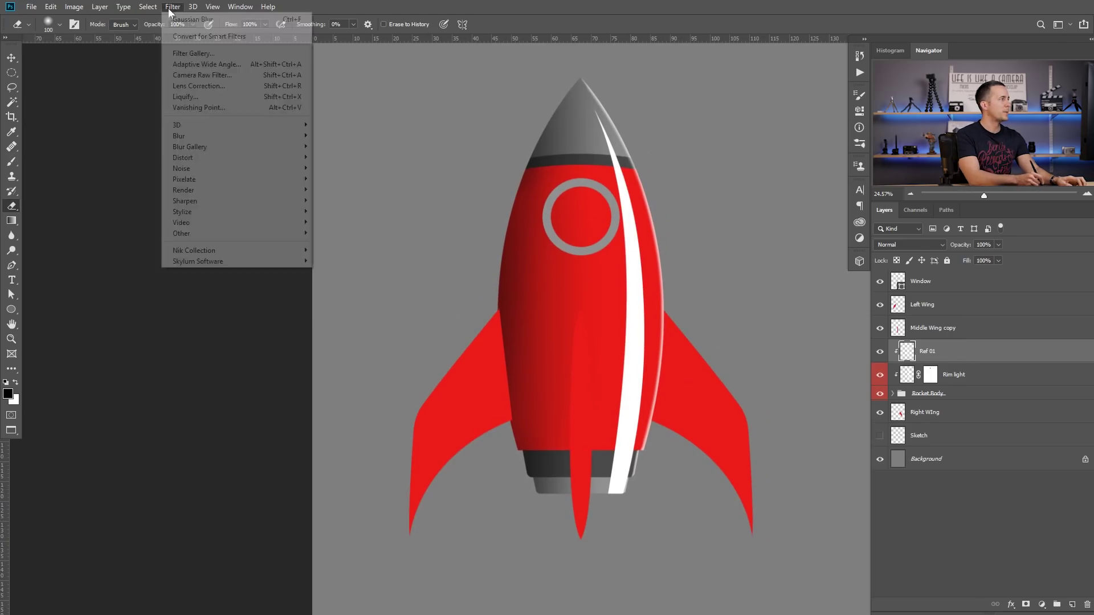
pyautogui.moveTo(285, 137)
pyautogui.click(343, 179)
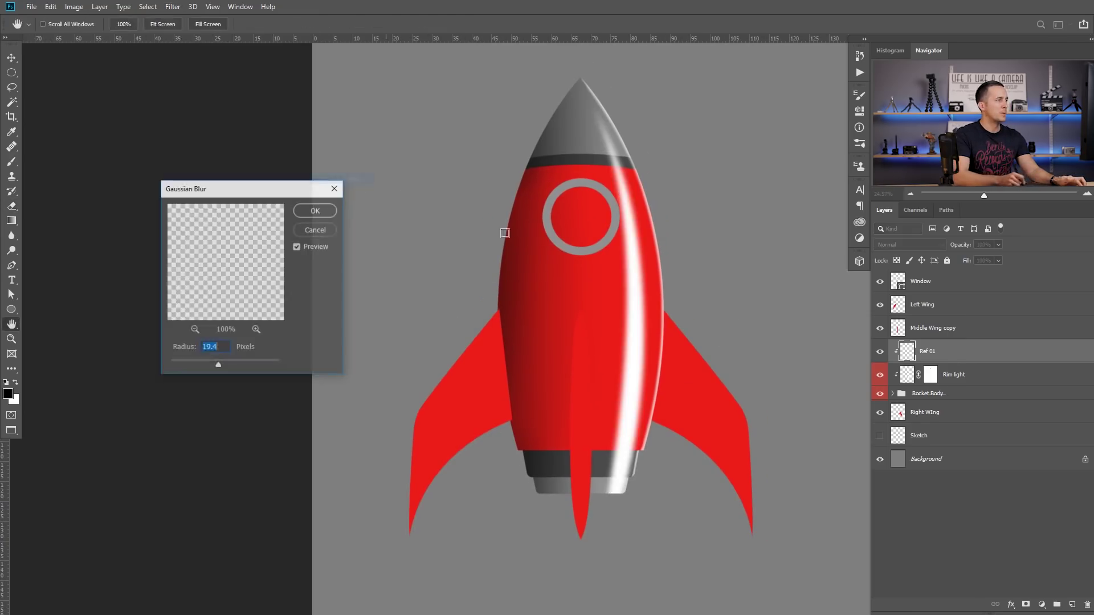
pyautogui.moveTo(207, 362); pyautogui.dragTo(203, 361)
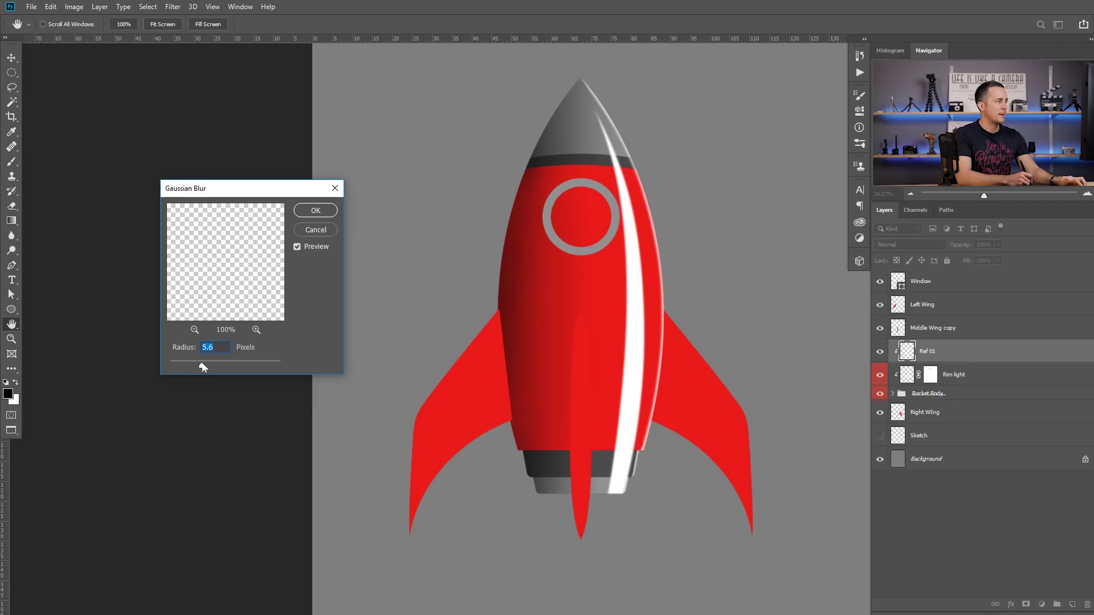
pyautogui.click(315, 210)
pyautogui.press('e')
pyautogui.moveTo(969, 245); pyautogui.dragTo(933, 253)
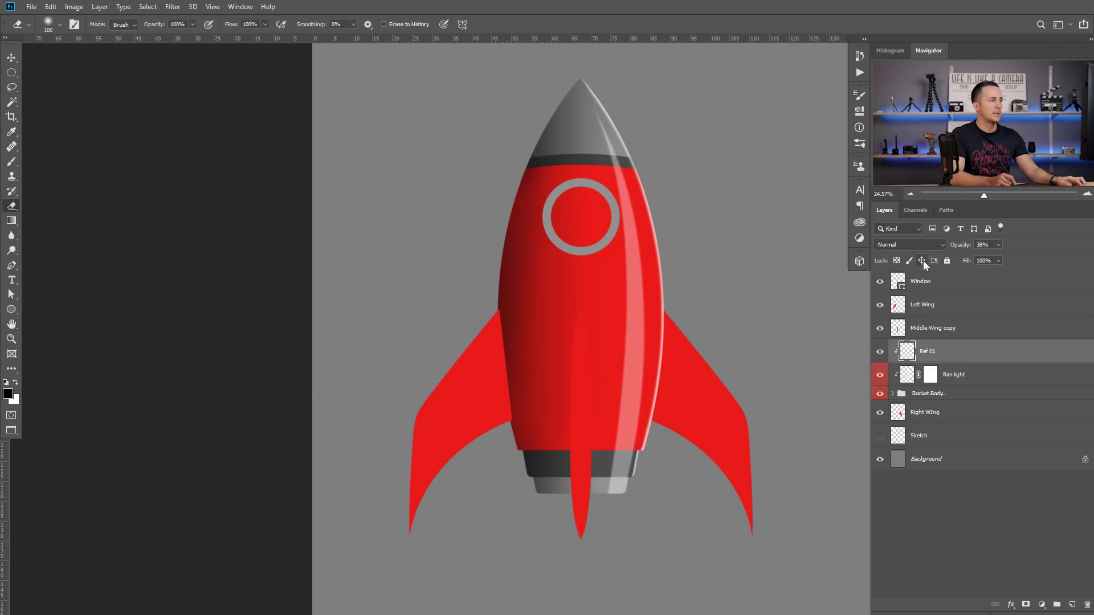
# Add a layer mask to the Ref 01 layer and ready the Brush tool near the exhaust.
pyautogui.scroll(5, 618, 482)
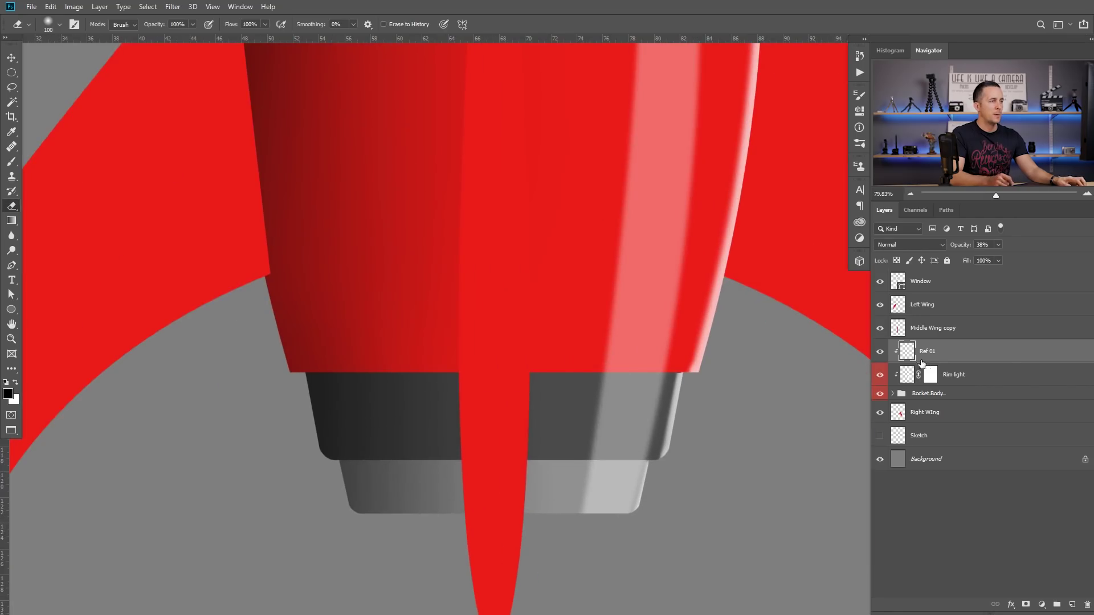
pyautogui.click(1028, 603)
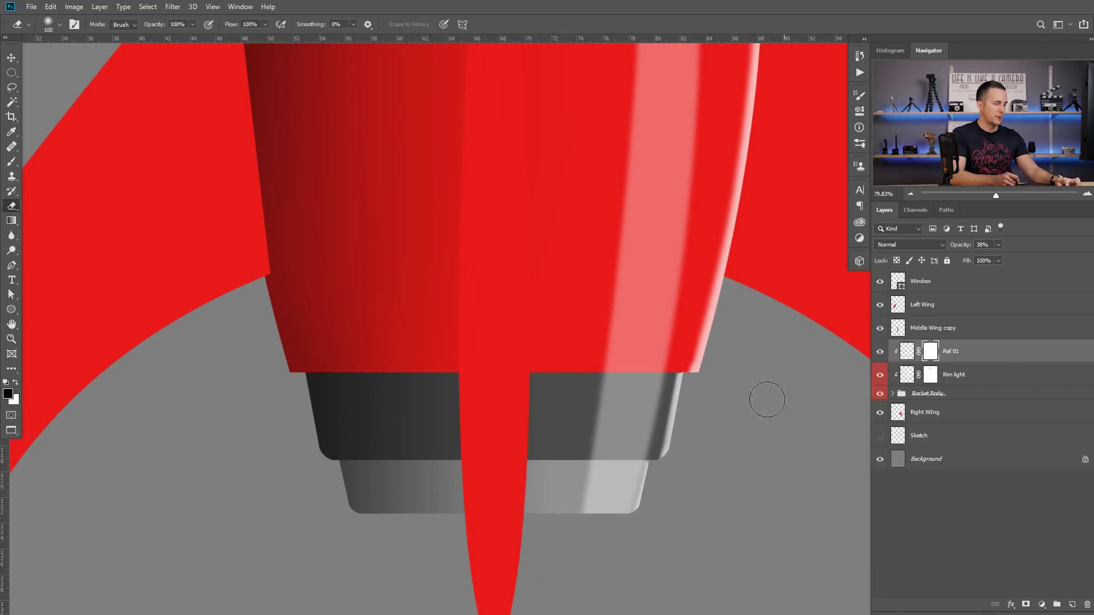
pyautogui.press('b')
pyautogui.keyDown('ctrl'); pyautogui.click(598, 382); pyautogui.keyUp('ctrl')
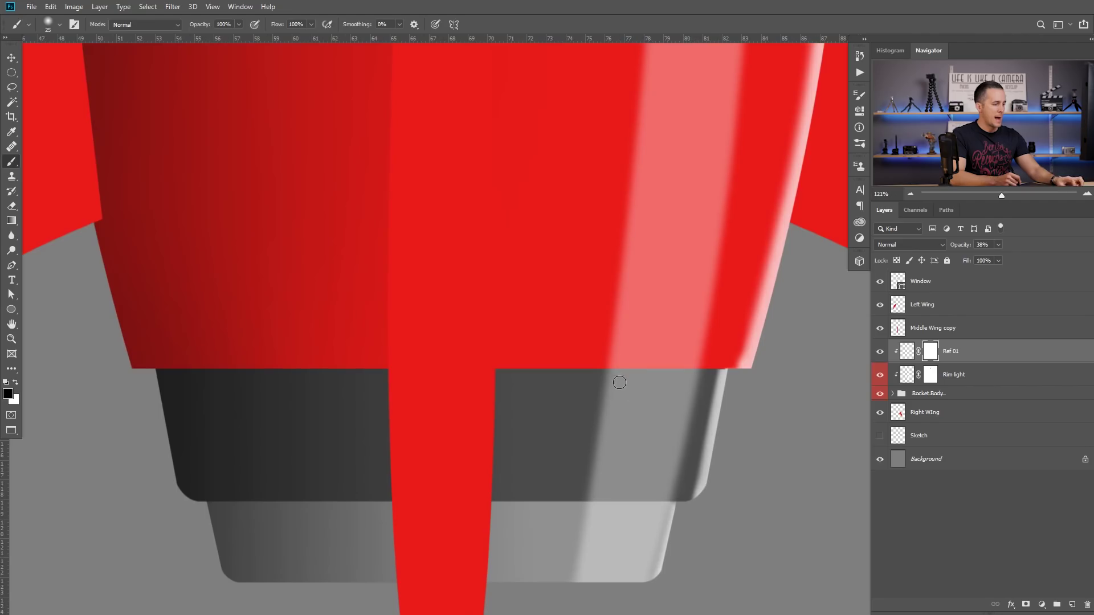
pyautogui.press('m')
pyautogui.moveTo(562, 324); pyautogui.dragTo(798, 382)
pyautogui.hotkey('ctrl', 'd')
# Make a rectangular selection around the two exhaust bands on the right side of the middle wing, starting at the red body's lower edge.
pyautogui.rightClick(14, 73)
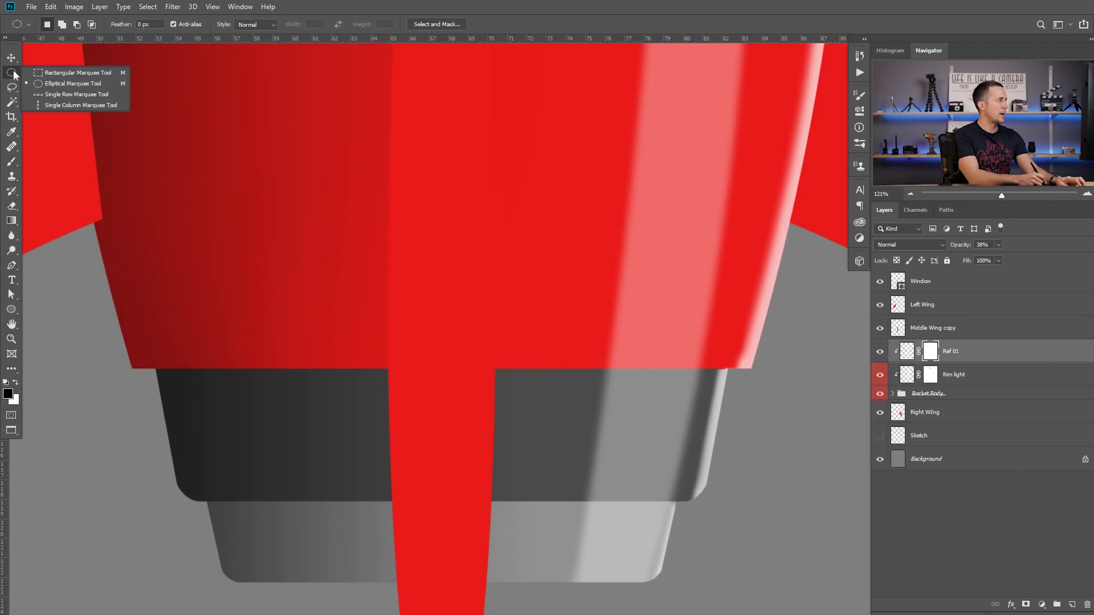
pyautogui.click(74, 73)
pyautogui.moveTo(494, 365); pyautogui.dragTo(791, 577)
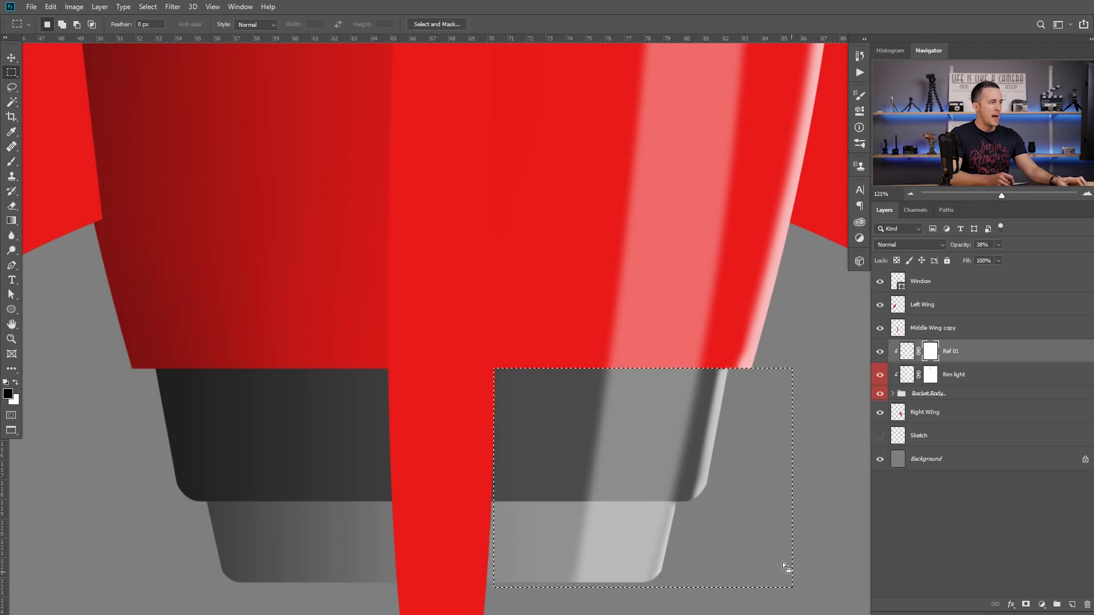
pyautogui.scroll(3, 684, 410)
pyautogui.scroll(-3, 582, 382)
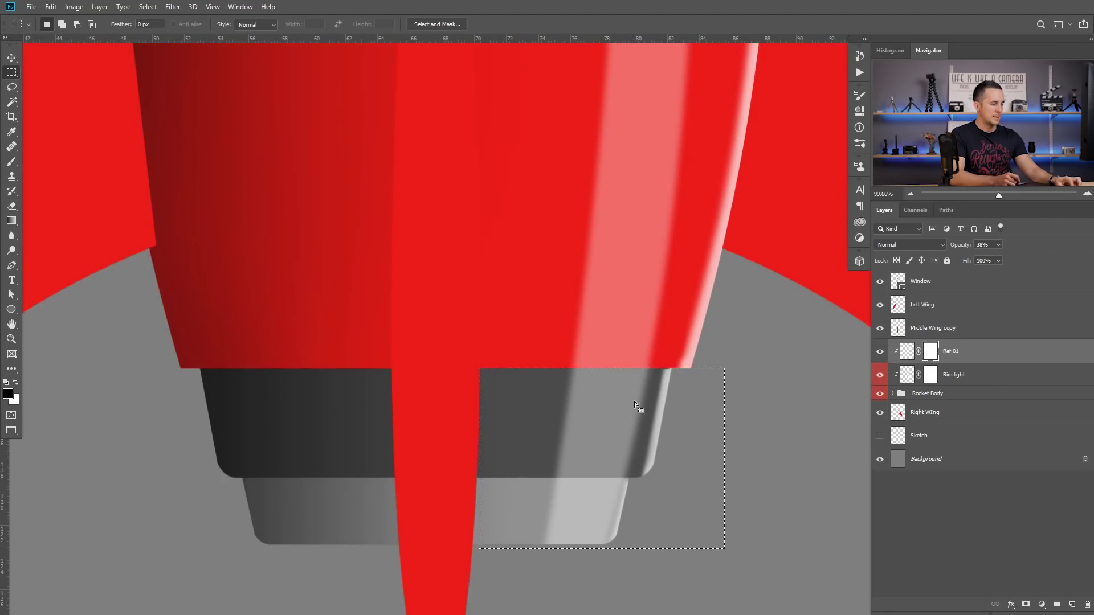
# On the Ref 01 mask, paint out a strip along the reflection's left edge across both exhaust bands with a soft black 60-pixel brush.
pyautogui.press('b')
pyautogui.press(']')
pyautogui.press(']')
pyautogui.press(']')
pyautogui.press(']')
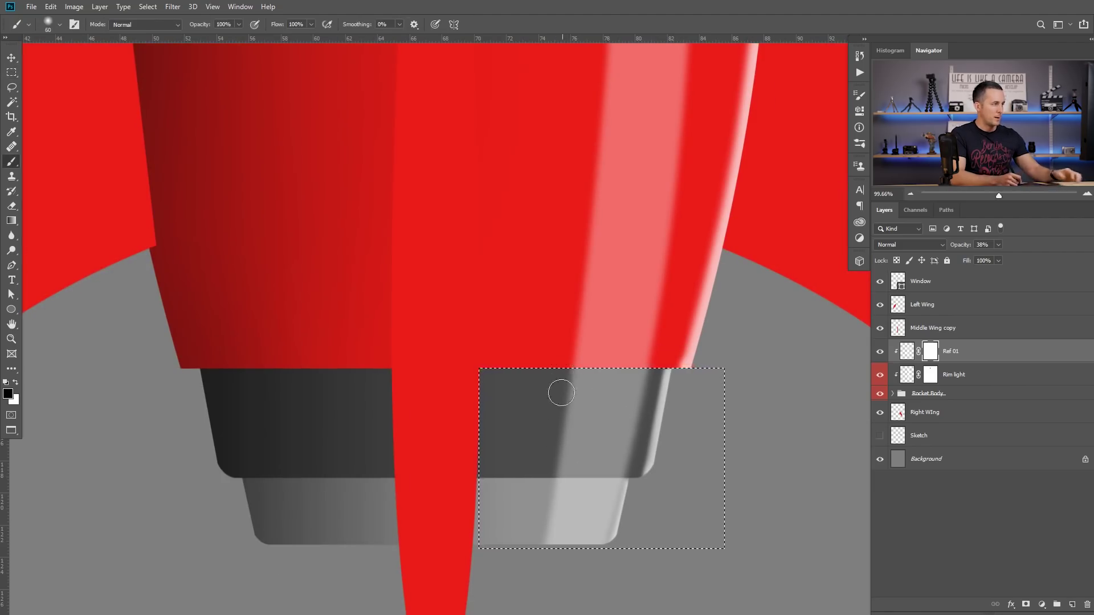
pyautogui.moveTo(562, 371); pyautogui.dragTo(533, 542)
pyautogui.keyDown('shift'); pyautogui.click(561, 370); pyautogui.keyUp('shift')
# Mask out the right edge of the reflection across the selected exhaust bands with straight brush strokes, and deselect.
pyautogui.click(660, 372)
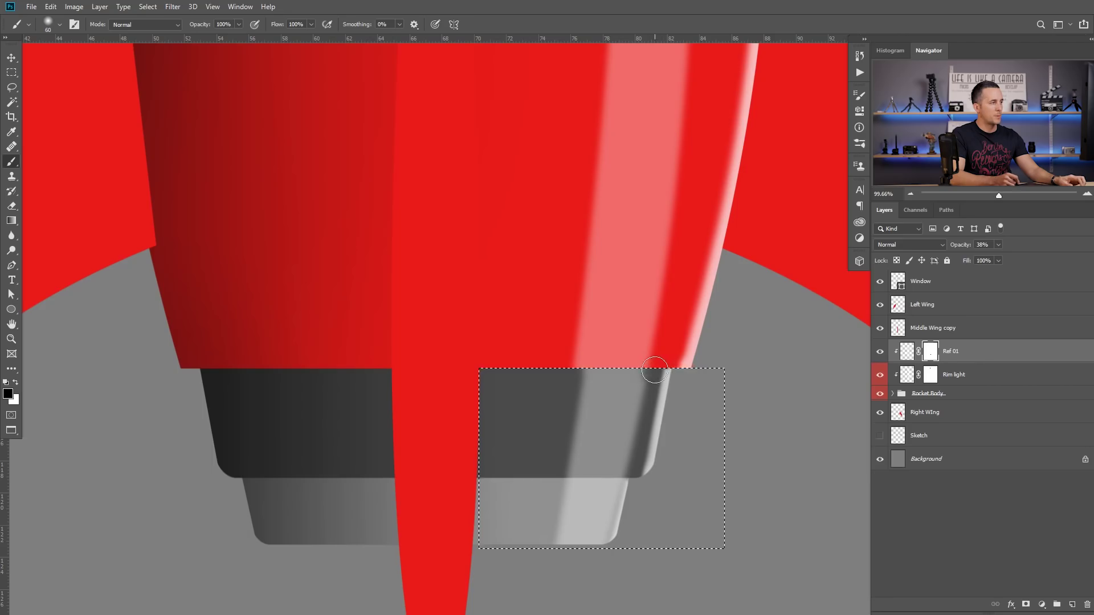
pyautogui.keyDown('shift'); pyautogui.click(616, 549); pyautogui.keyUp('shift')
pyautogui.keyDown('shift'); pyautogui.click(657, 371); pyautogui.keyUp('shift')
pyautogui.moveTo(657, 428)
pyautogui.mouseDown()
pyautogui.moveTo(624, 452)
pyautogui.moveTo(623, 466)
pyautogui.moveTo(658, 441)
pyautogui.mouseUp()
pyautogui.hotkey('ctrl', 'd')
# Create a new clipped layer directly above Rim light and name it Shadow.
pyautogui.keyDown('ctrl'); pyautogui.click(665, 410); pyautogui.keyUp('ctrl')
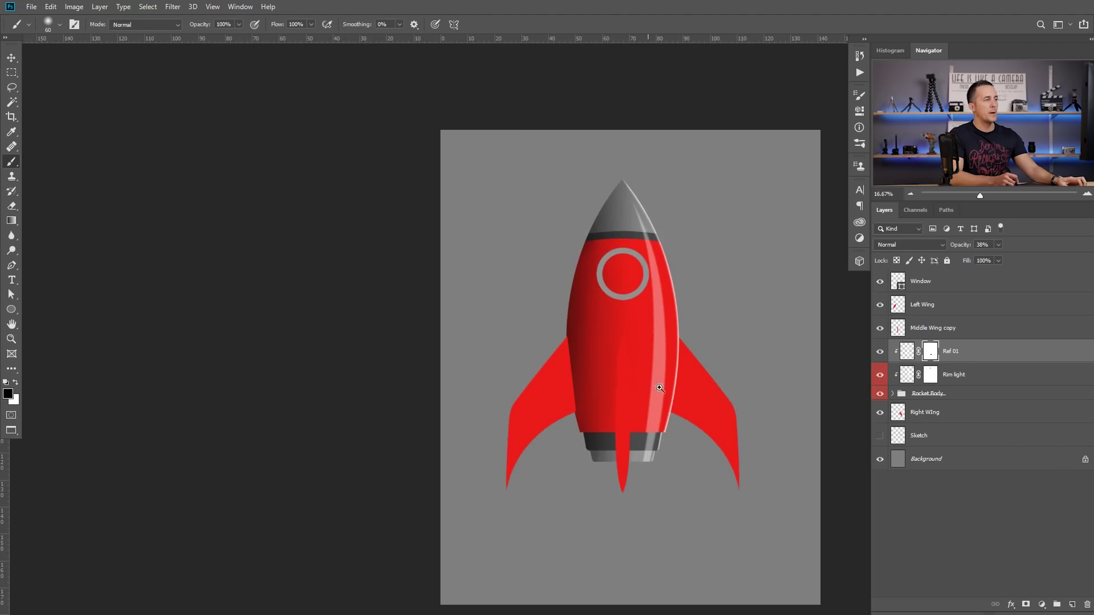
pyautogui.moveTo(660, 388); pyautogui.dragTo(667, 388)
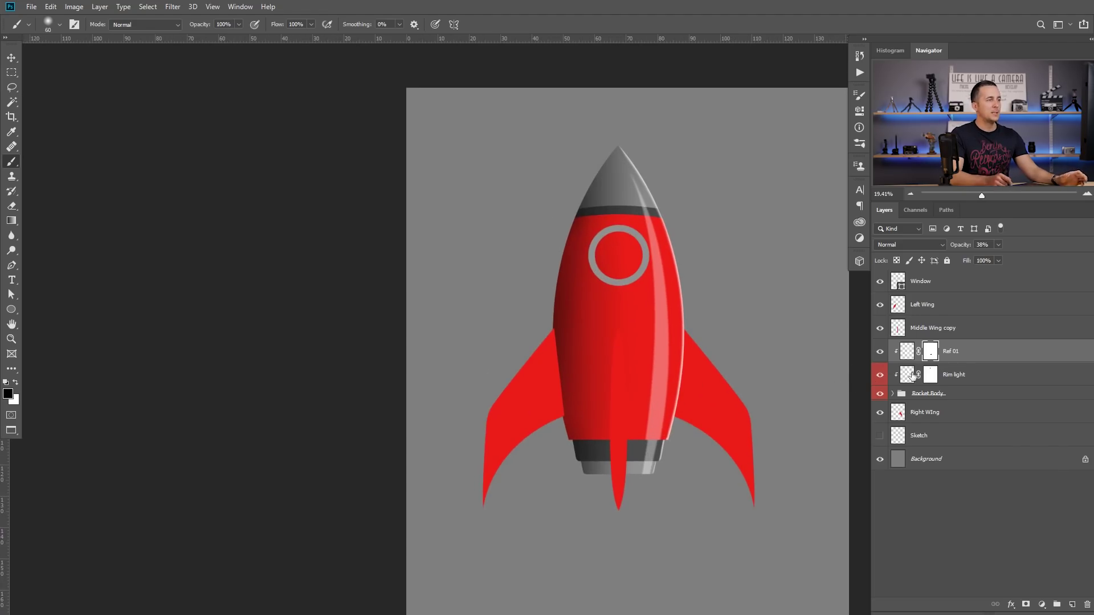
pyautogui.click(908, 377)
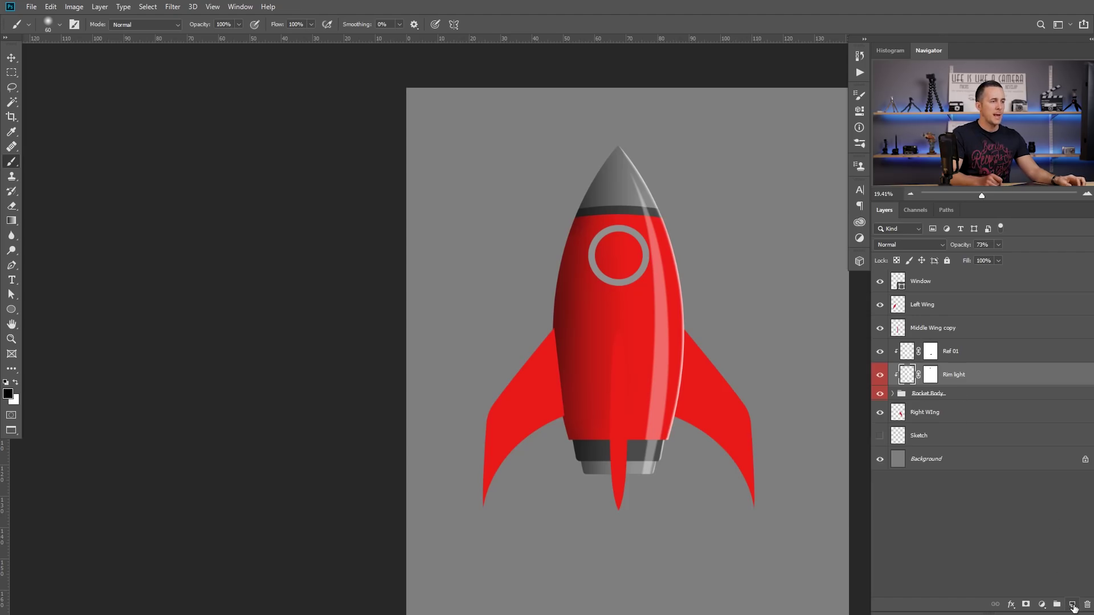
pyautogui.click(1072, 605)
pyautogui.doubleClick(931, 374)
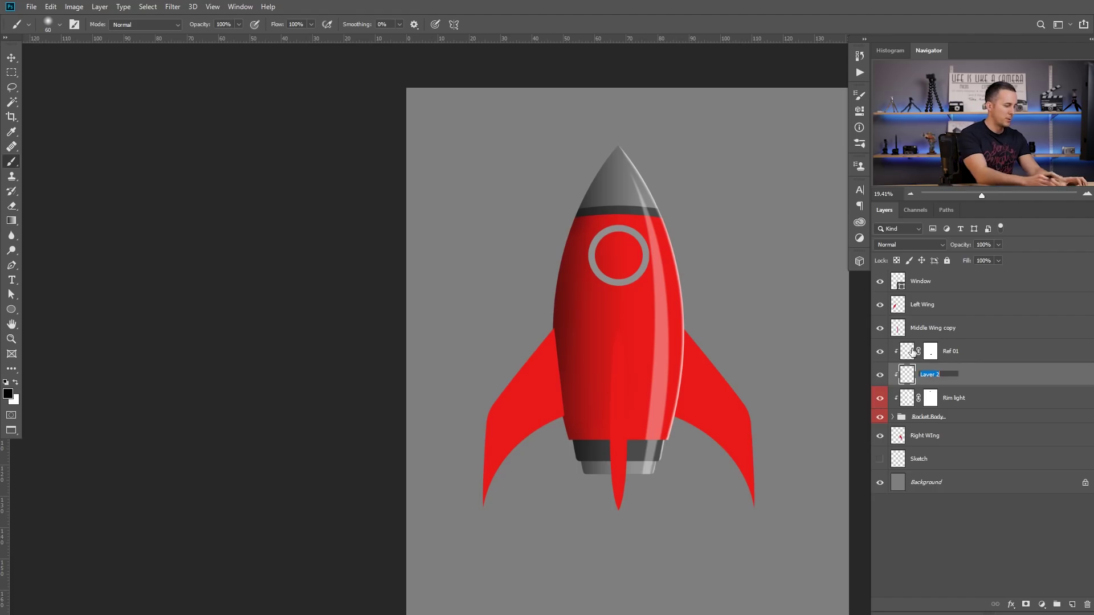
pyautogui.write('Shadow')
pyautogui.press('Return')
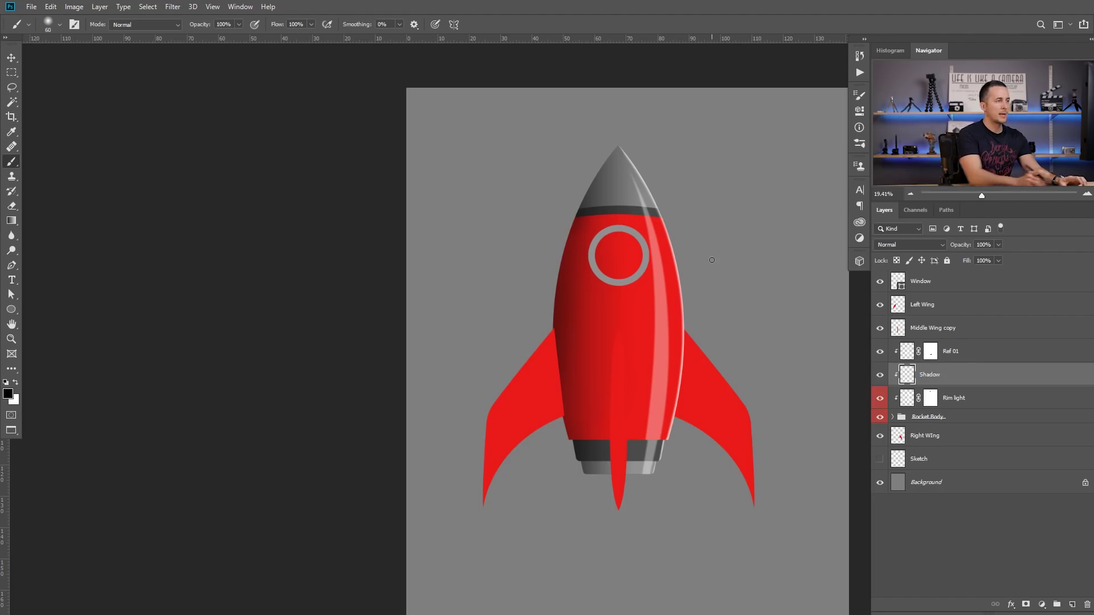
# Draw a tall elliptical selection over the rocket's left and central part, fill it with black on the Shadow layer, and deselect.
pyautogui.click(11, 72)
pyautogui.click(60, 84)
pyautogui.moveTo(491, 134); pyautogui.dragTo(657, 556)
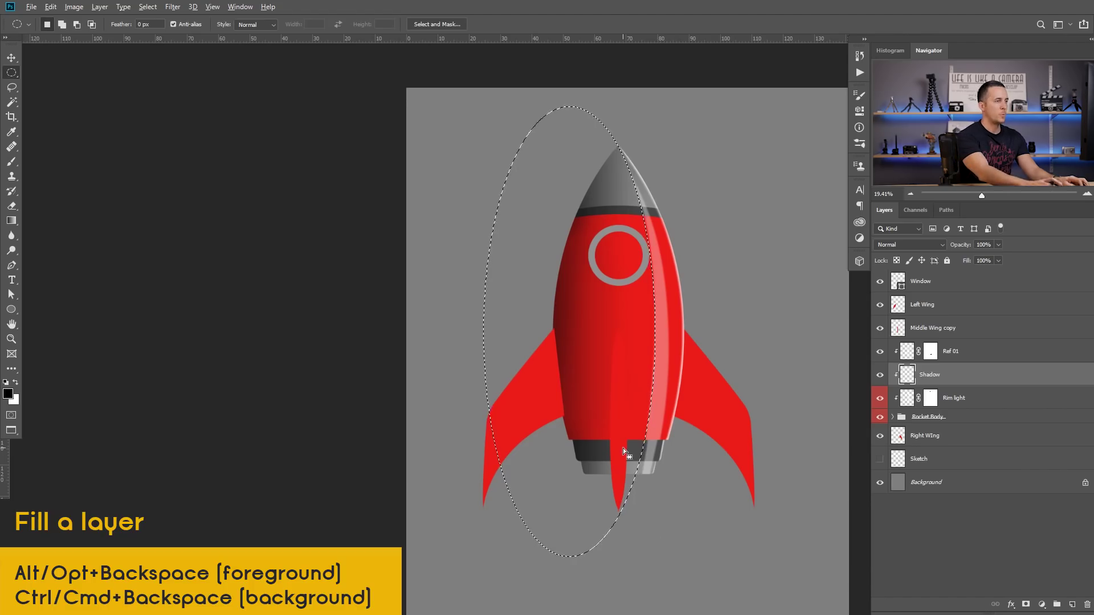
pyautogui.hotkey('alt', 'BackSpace')
pyautogui.hotkey('ctrl', 'd')
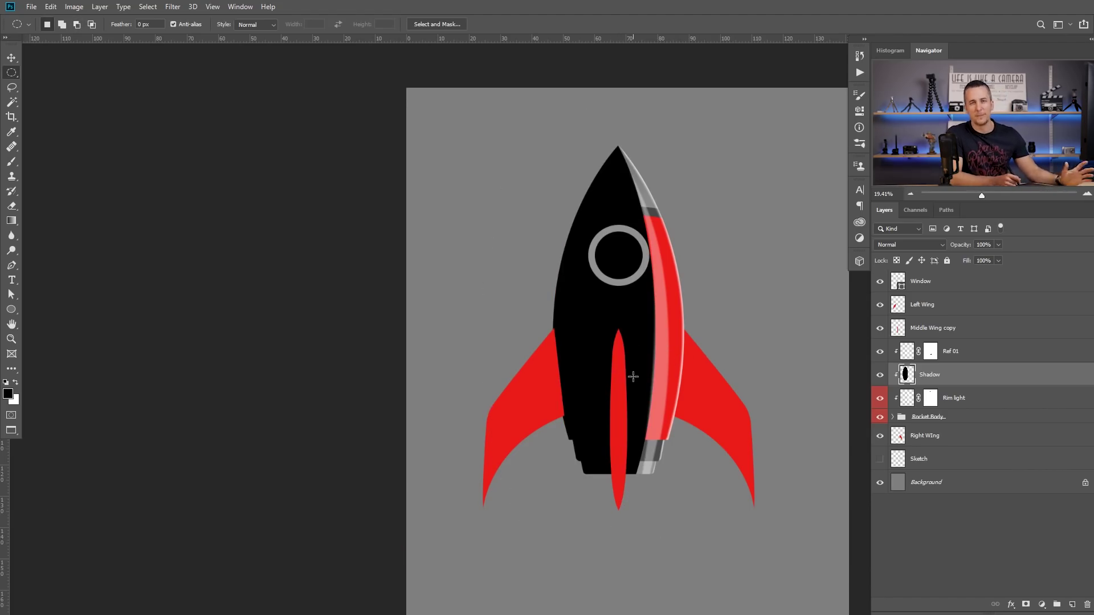
# Warp the black Shadow shape, moving its right edge inward so it meets the nose tip and nears the rocket's centre.
pyautogui.moveTo(628, 329); pyautogui.dragTo(616, 374)
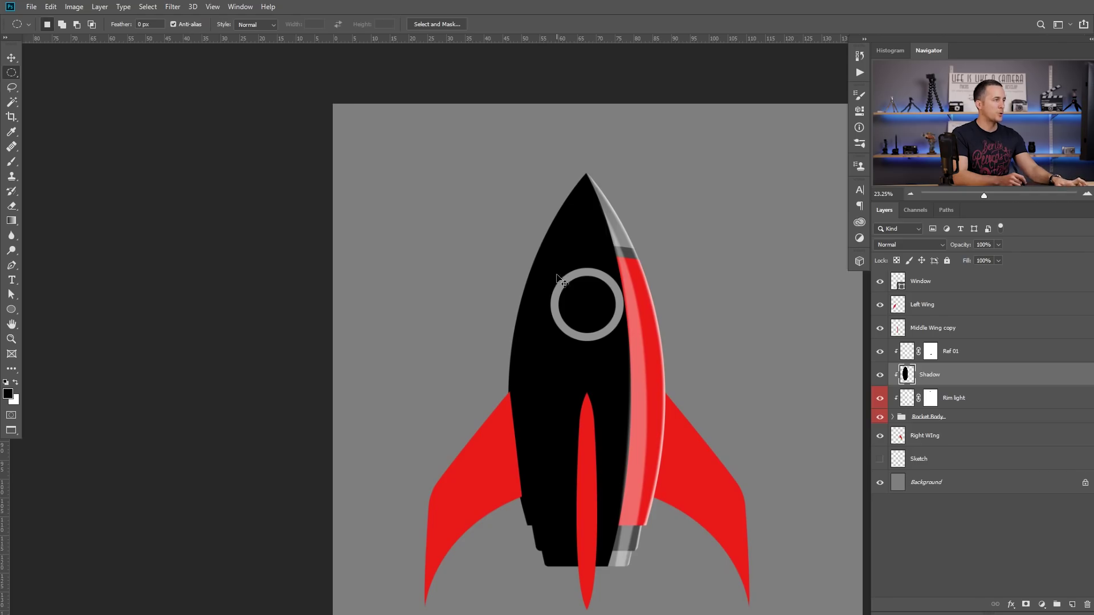
pyautogui.hotkey('ctrl', 't')
pyautogui.rightClick(600, 313)
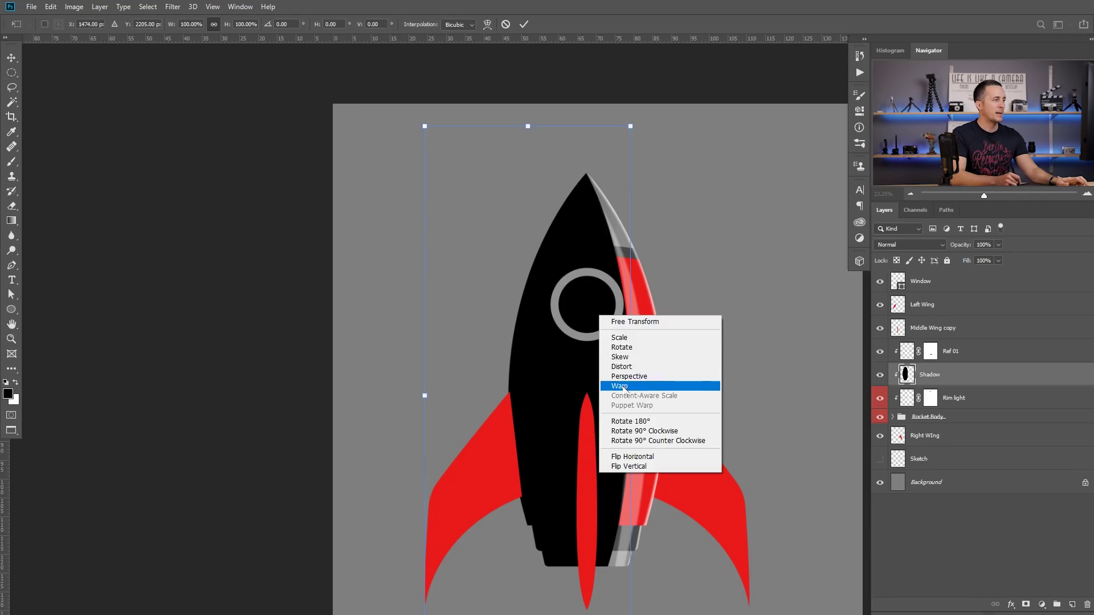
pyautogui.click(624, 383)
pyautogui.moveTo(604, 380); pyautogui.dragTo(595, 381)
pyautogui.moveTo(567, 162); pyautogui.dragTo(574, 153)
pyautogui.scroll(5, 573, 153)
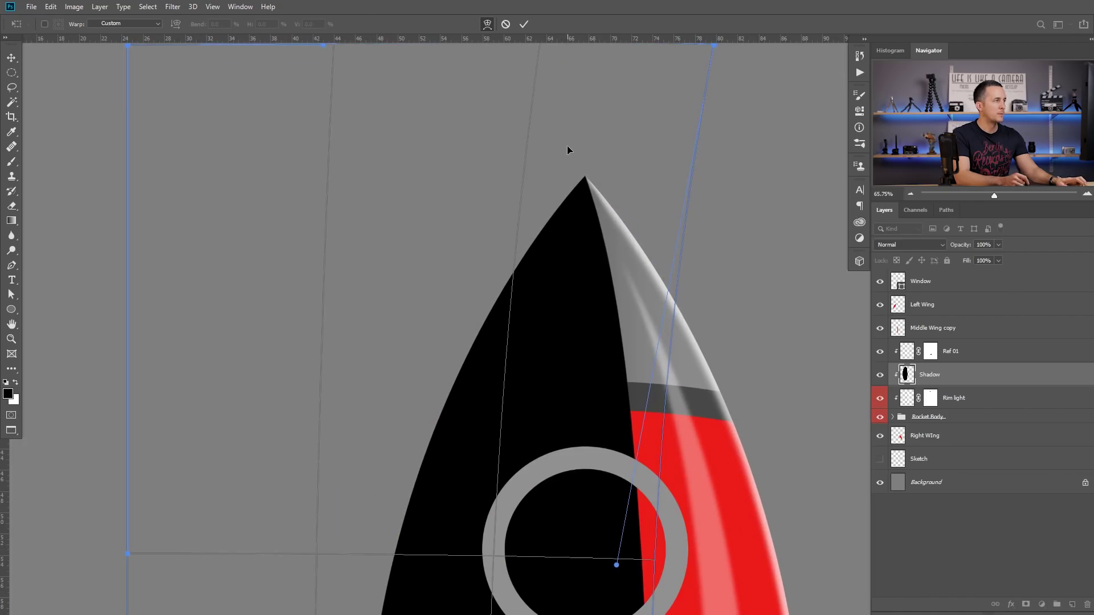
pyautogui.moveTo(613, 222); pyautogui.dragTo(572, 256)
pyautogui.moveTo(590, 427); pyautogui.dragTo(591, 249)
pyautogui.moveTo(600, 490); pyautogui.dragTo(590, 490)
pyautogui.moveTo(611, 285); pyautogui.dragTo(605, 285)
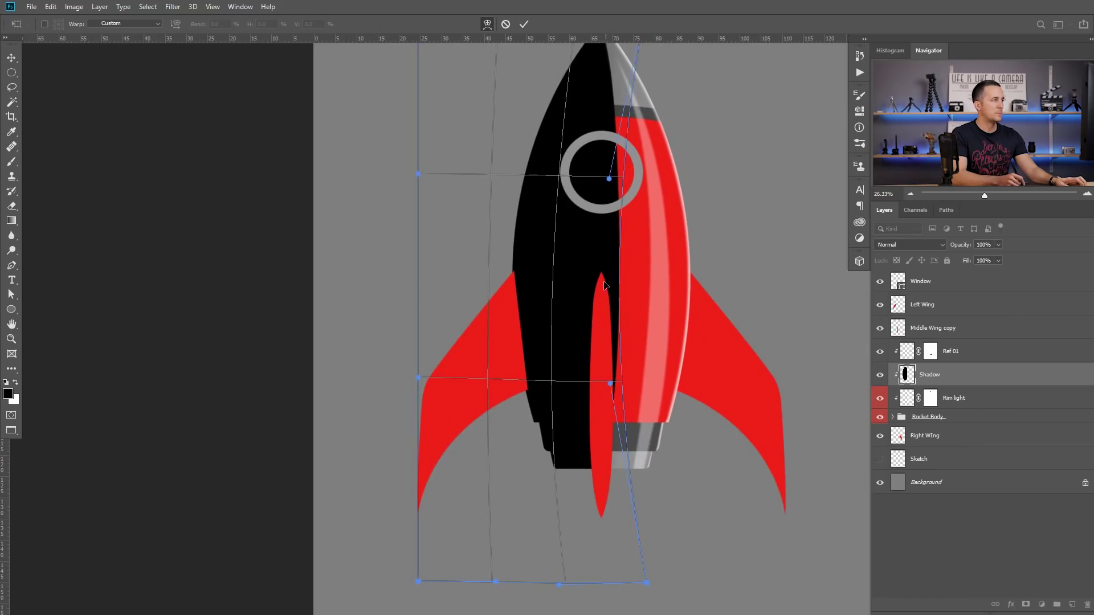
# Refine the shadow warp so its edge curves from the nose tip down behind the middle wing, and apply the transformation.
pyautogui.moveTo(493, 487); pyautogui.dragTo(518, 475)
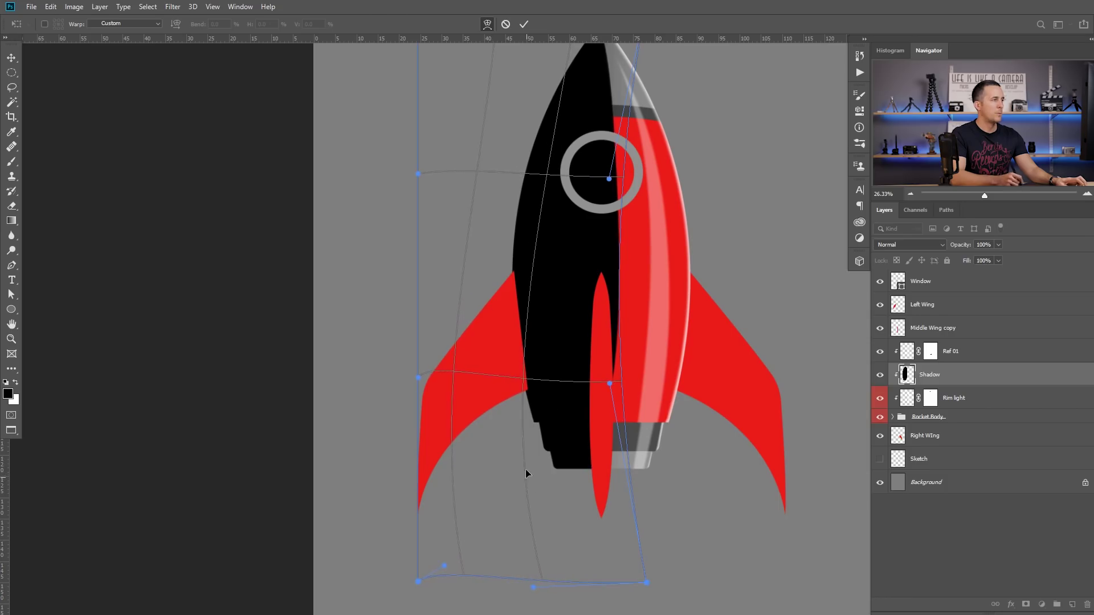
pyautogui.scroll(3, 607, 259)
pyautogui.moveTo(599, 300); pyautogui.dragTo(604, 300)
pyautogui.scroll(1, 603, 299)
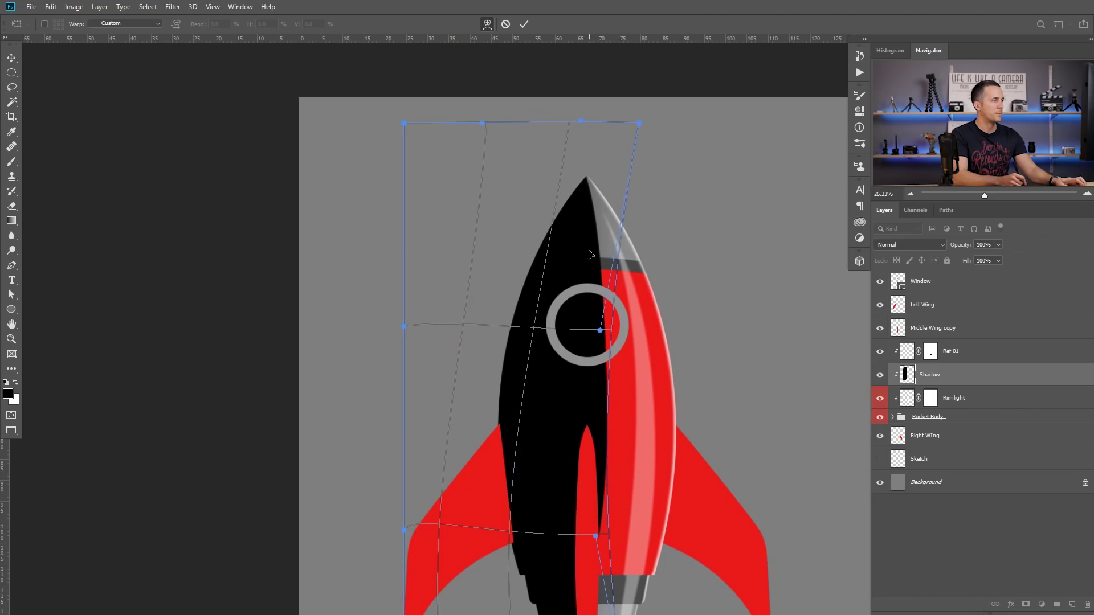
pyautogui.moveTo(587, 166)
pyautogui.mouseDown()
pyautogui.moveTo(611, 189)
pyautogui.moveTo(591, 185)
pyautogui.mouseUp()
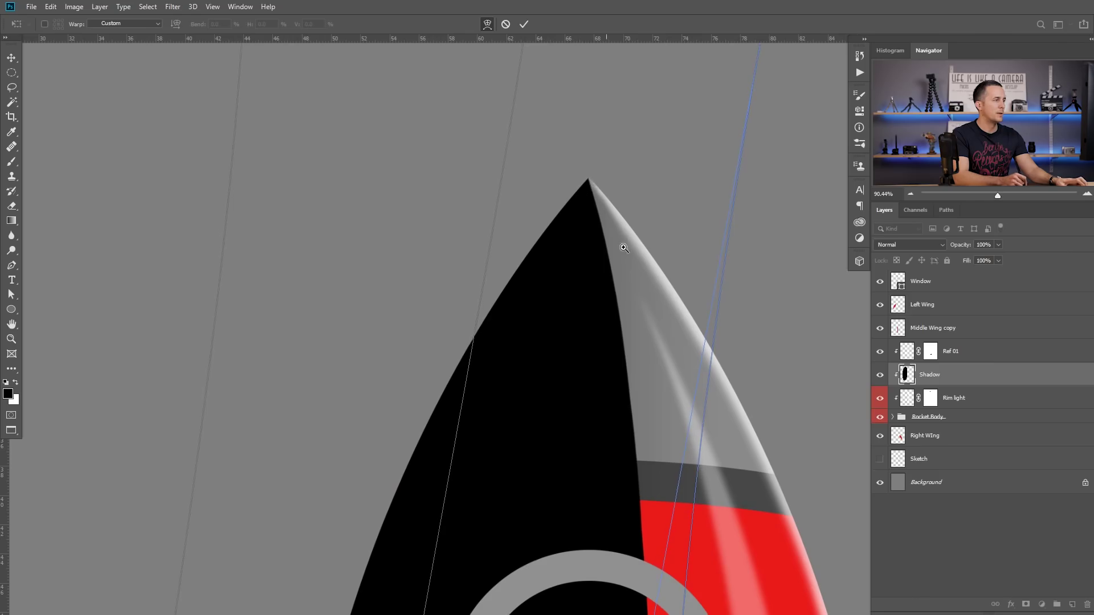
pyautogui.moveTo(622, 247); pyautogui.dragTo(575, 289)
pyautogui.moveTo(615, 347); pyautogui.dragTo(641, 370)
pyautogui.hotkey('ctrl', 'h')
pyautogui.press('Return')
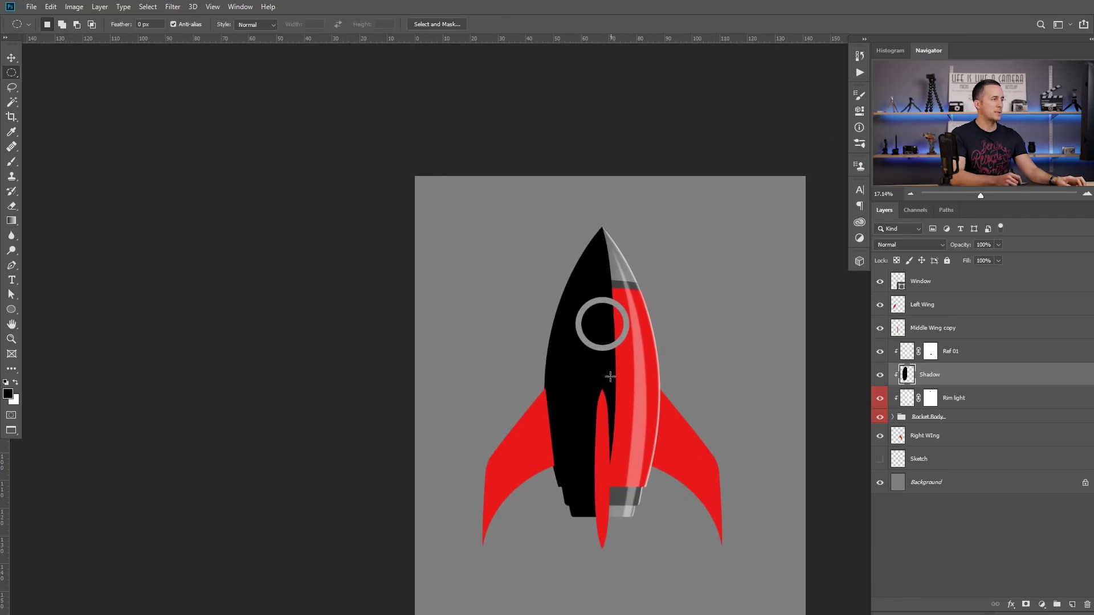
# Soften the Shadow layer's edge with a moderate Gaussian Blur.
pyautogui.click(173, 7)
pyautogui.moveTo(228, 137)
pyautogui.click(345, 178)
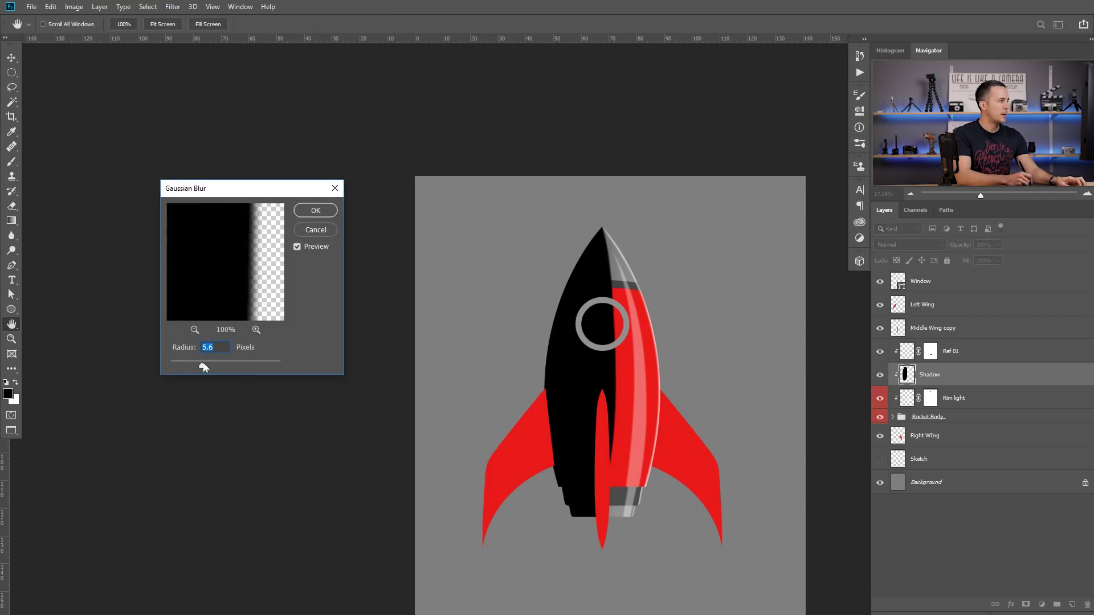
pyautogui.moveTo(204, 368); pyautogui.dragTo(216, 368)
pyautogui.moveTo(587, 320); pyautogui.dragTo(542, 273)
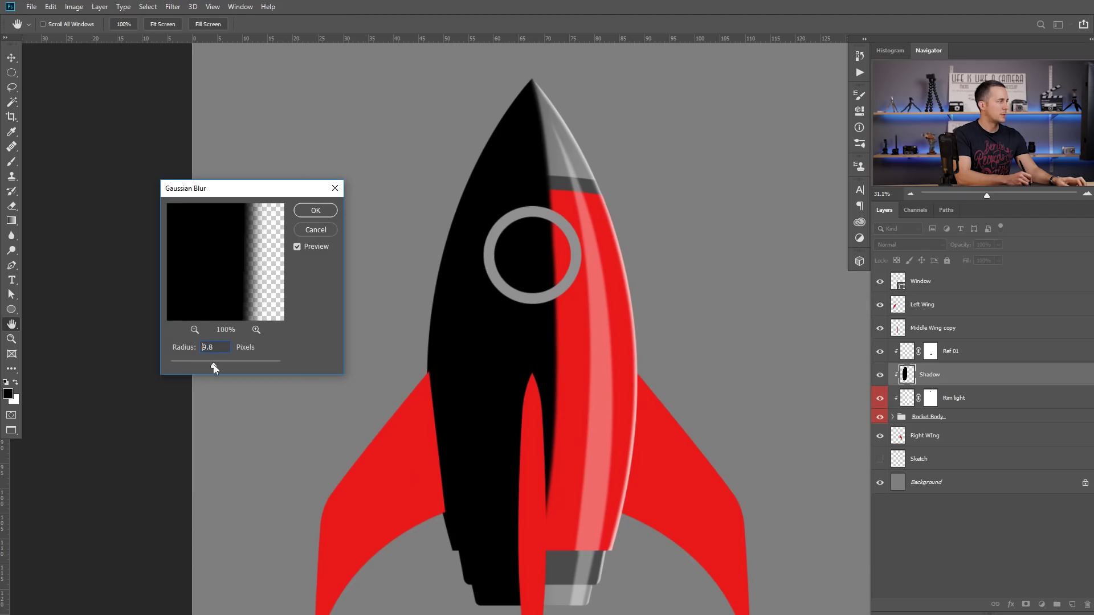
pyautogui.moveTo(214, 365); pyautogui.dragTo(219, 367)
pyautogui.press('Return')
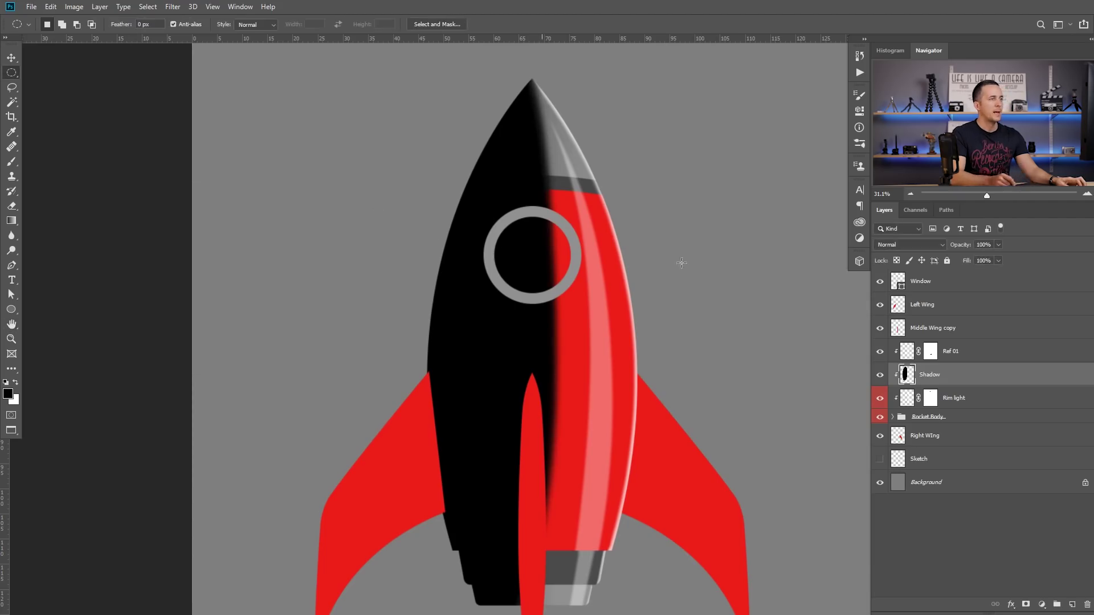
# Reduce the Shadow layer's opacity to 28%.
pyautogui.moveTo(962, 248); pyautogui.dragTo(929, 249)
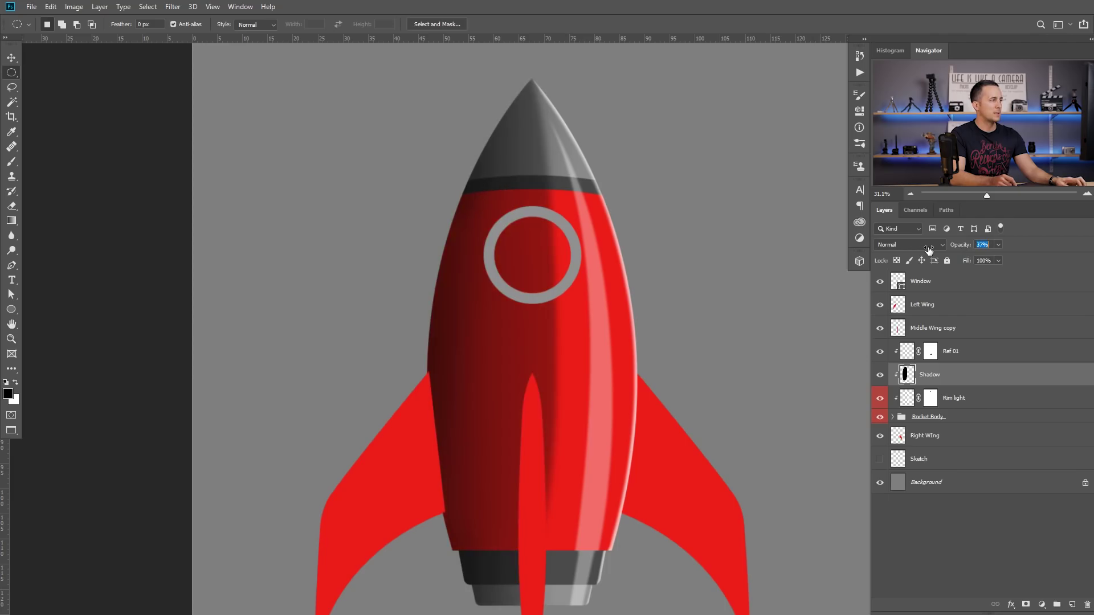
pyautogui.scroll(-5, 589, 395)
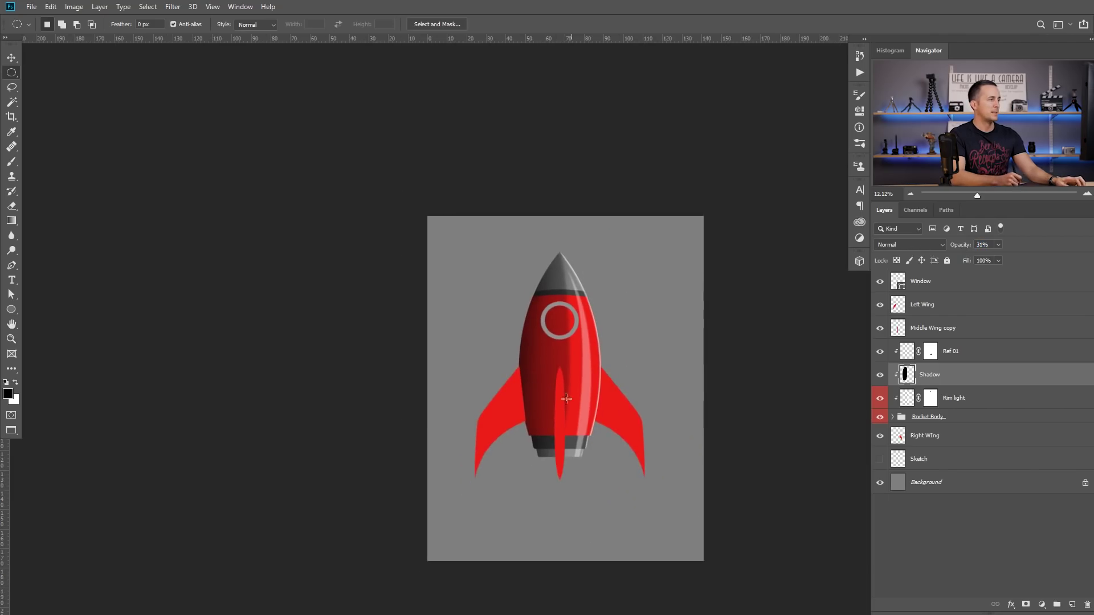
pyautogui.scroll(2, 575, 342)
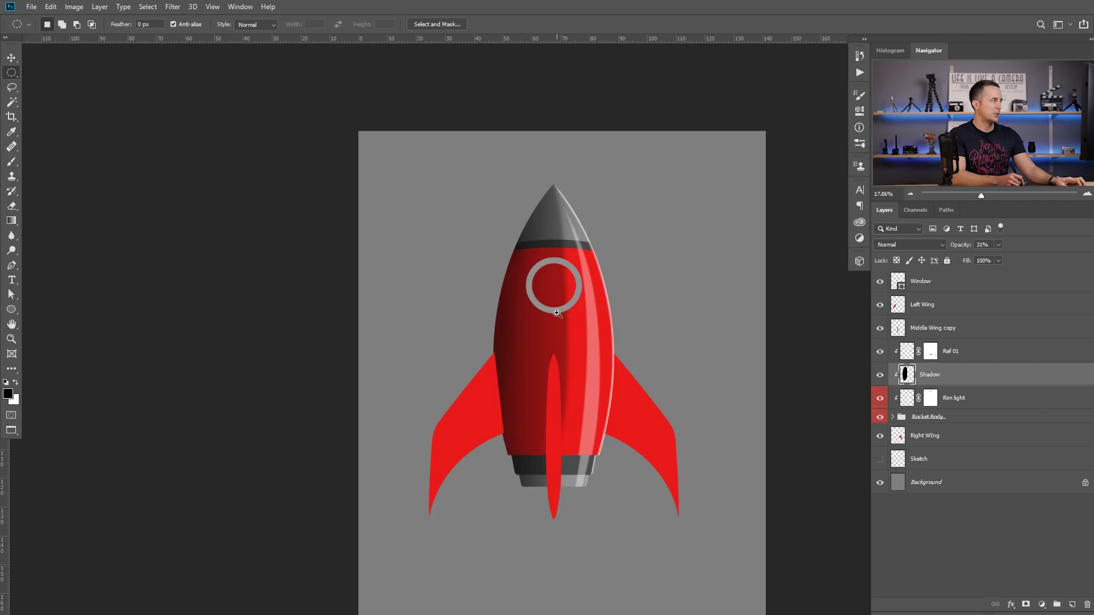
pyautogui.scroll(2, 558, 314)
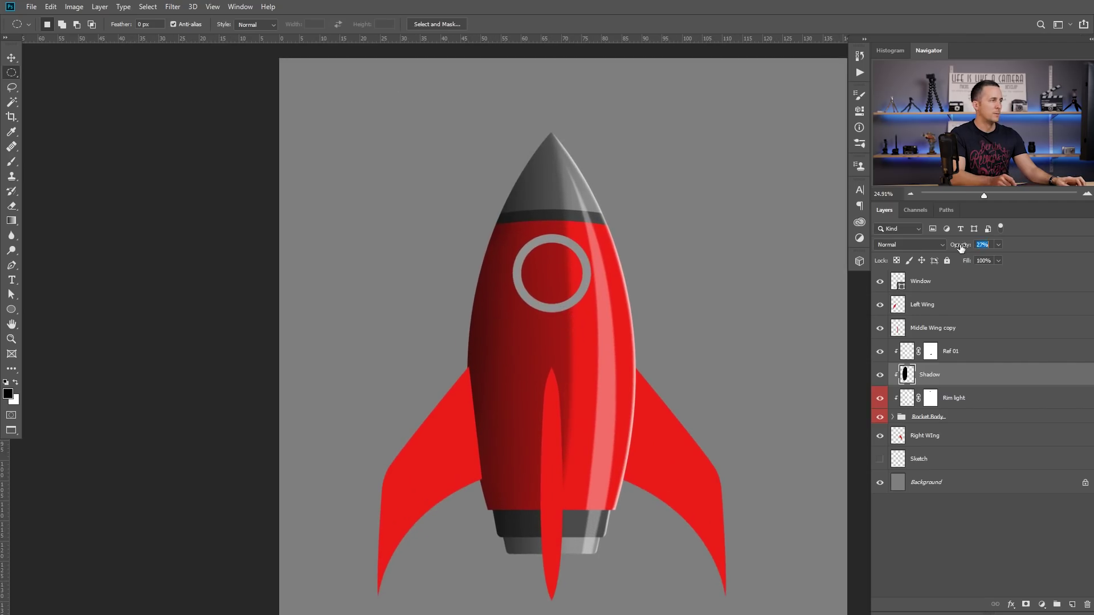
pyautogui.moveTo(961, 246); pyautogui.dragTo(963, 246)
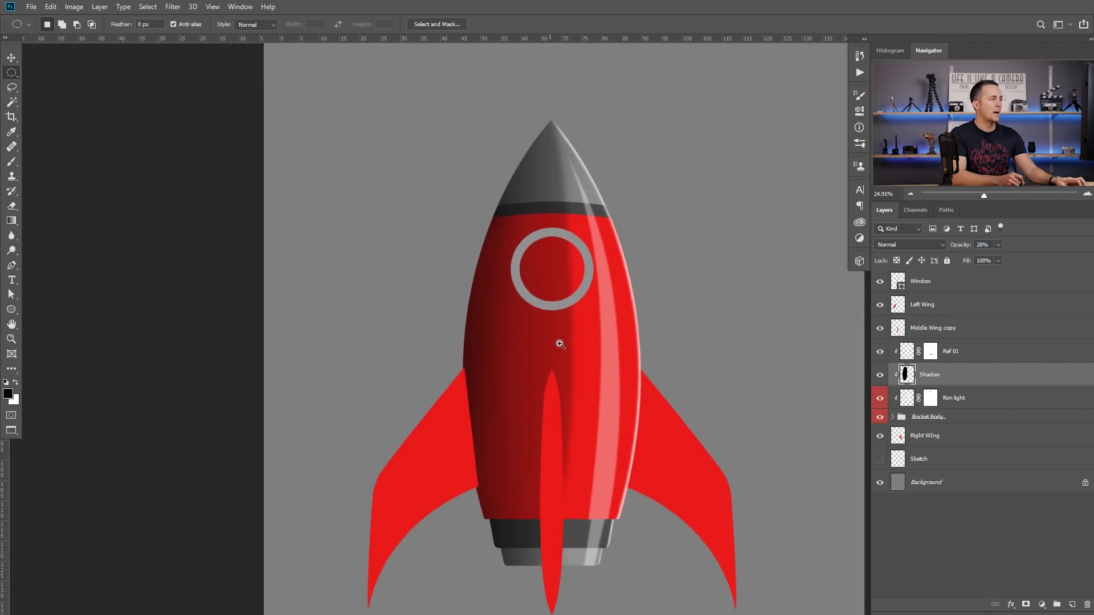
# Add a new layer named Ref 02 directly above Ref 01 and clip it to the layers below.
pyautogui.scroll(1, 570, 342)
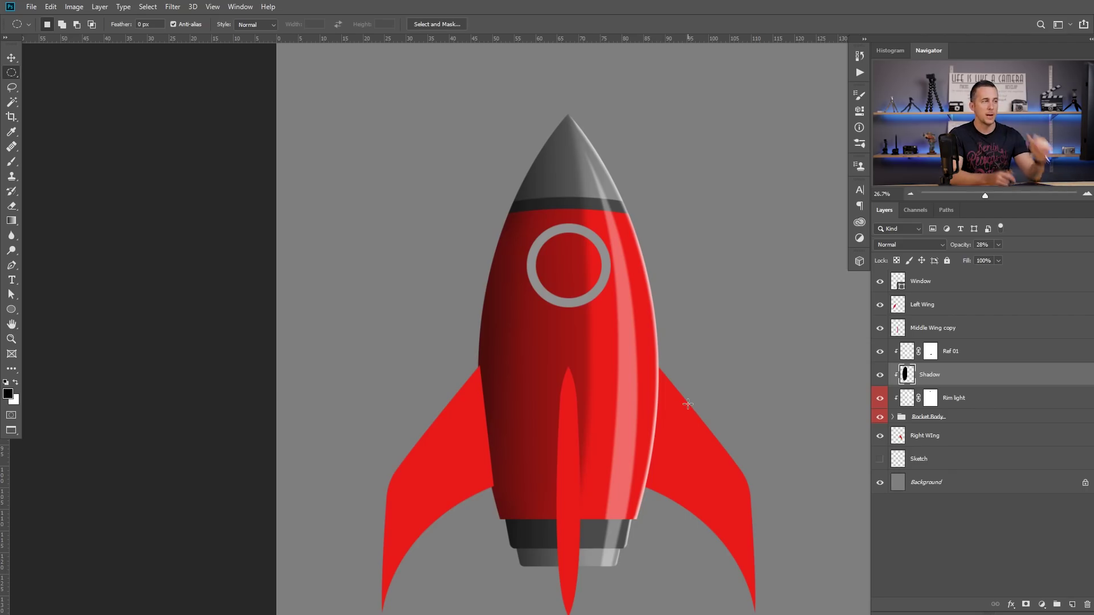
pyautogui.click(909, 355)
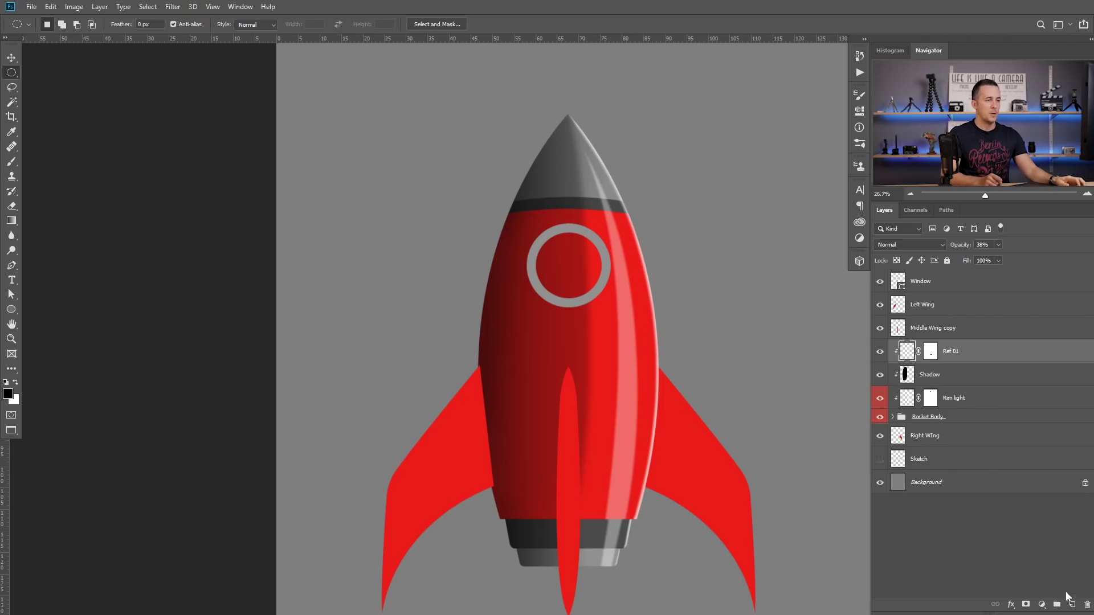
pyautogui.click(1071, 603)
pyautogui.doubleClick(922, 352)
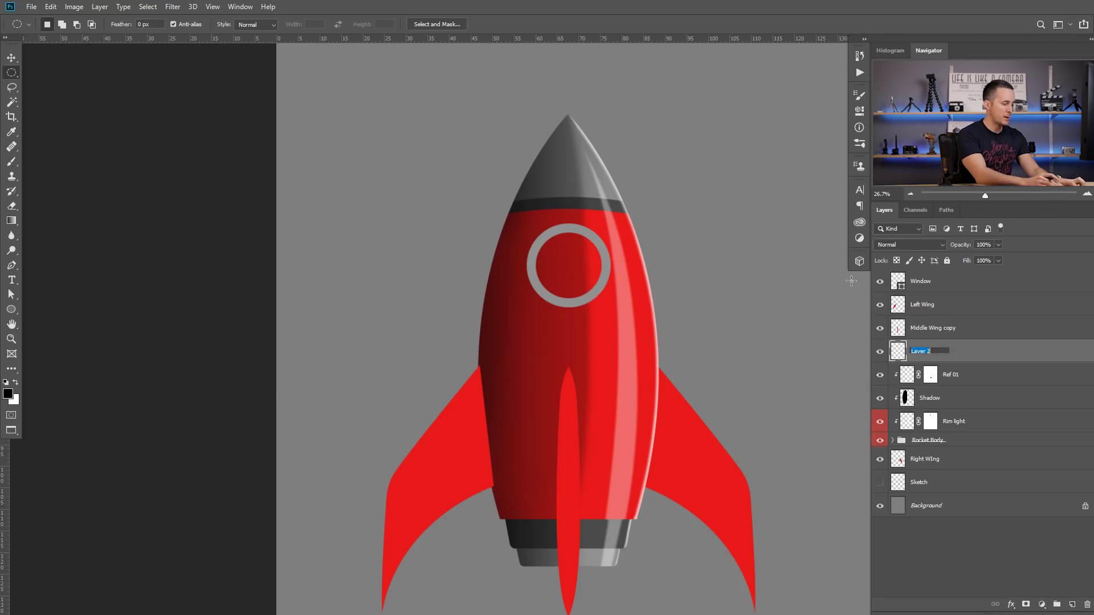
pyautogui.write('Ref 02')
pyautogui.press('Return')
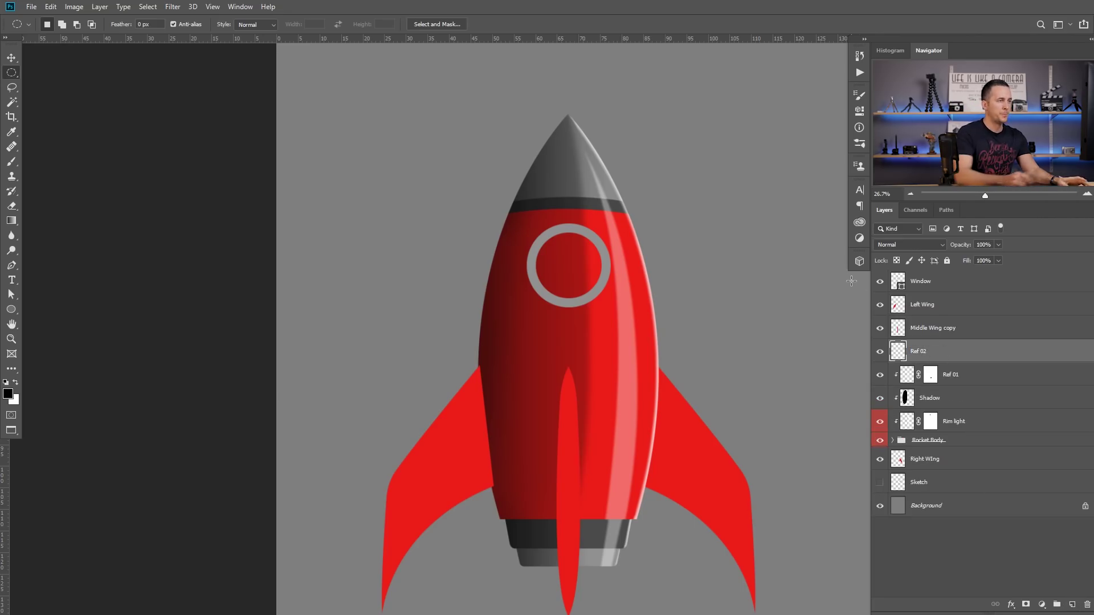
pyautogui.keyDown('alt'); pyautogui.click(907, 363); pyautogui.keyUp('alt')
# Draw a closed, narrow curved path with the Pen tool along the body's shaded left side, from beside the window to the body's base.
pyautogui.press('p')
pyautogui.moveTo(513, 313); pyautogui.dragTo(525, 281)
pyautogui.click(521, 224)
pyautogui.moveTo(524, 459); pyautogui.dragTo(534, 562)
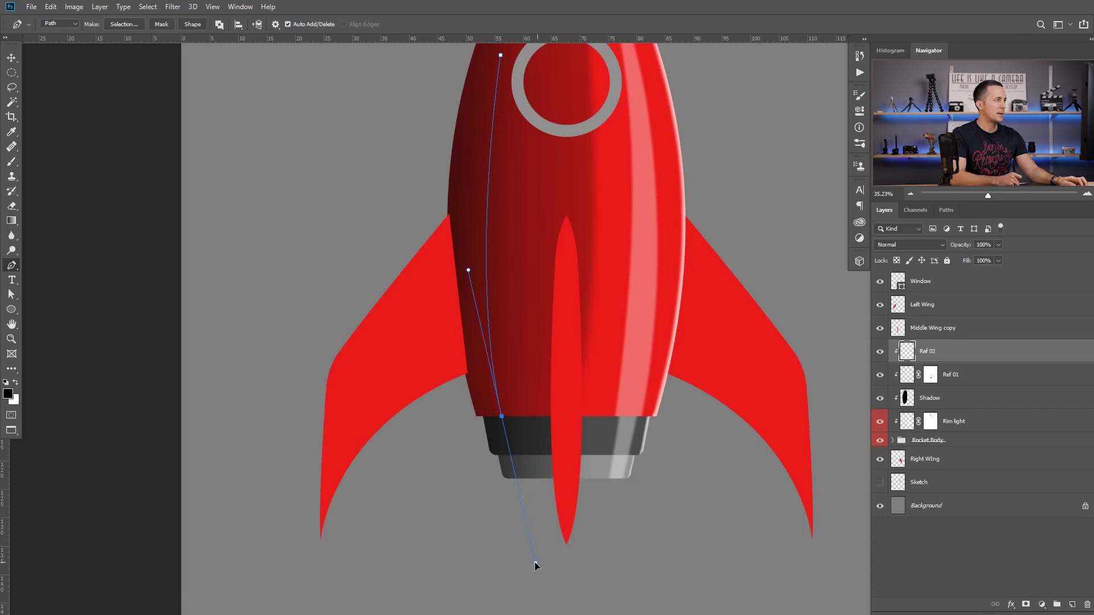
pyautogui.click(502, 418)
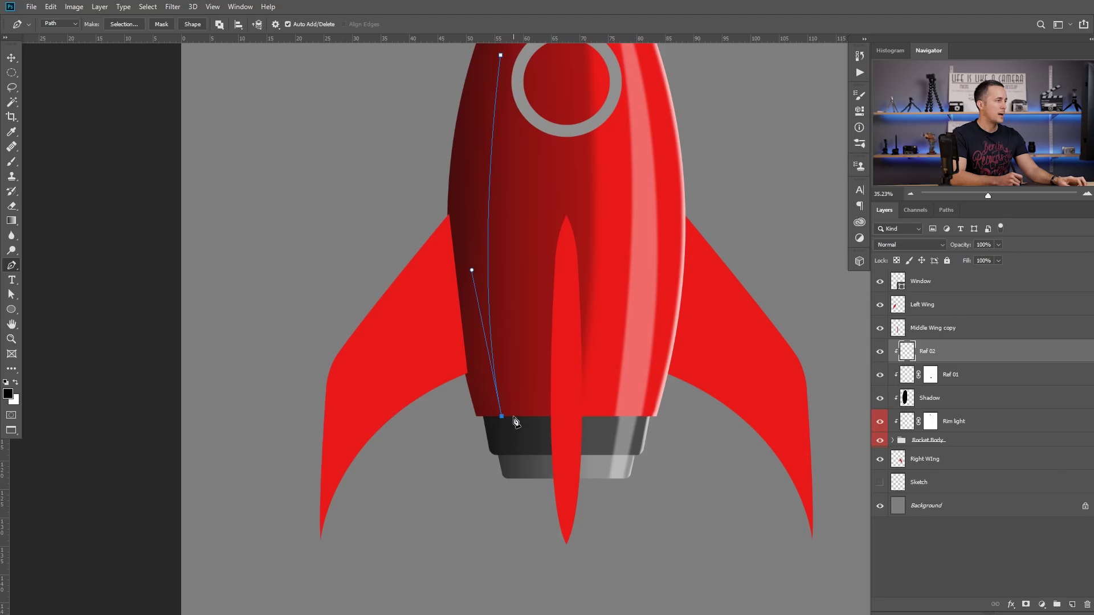
pyautogui.moveTo(501, 224); pyautogui.dragTo(474, 313)
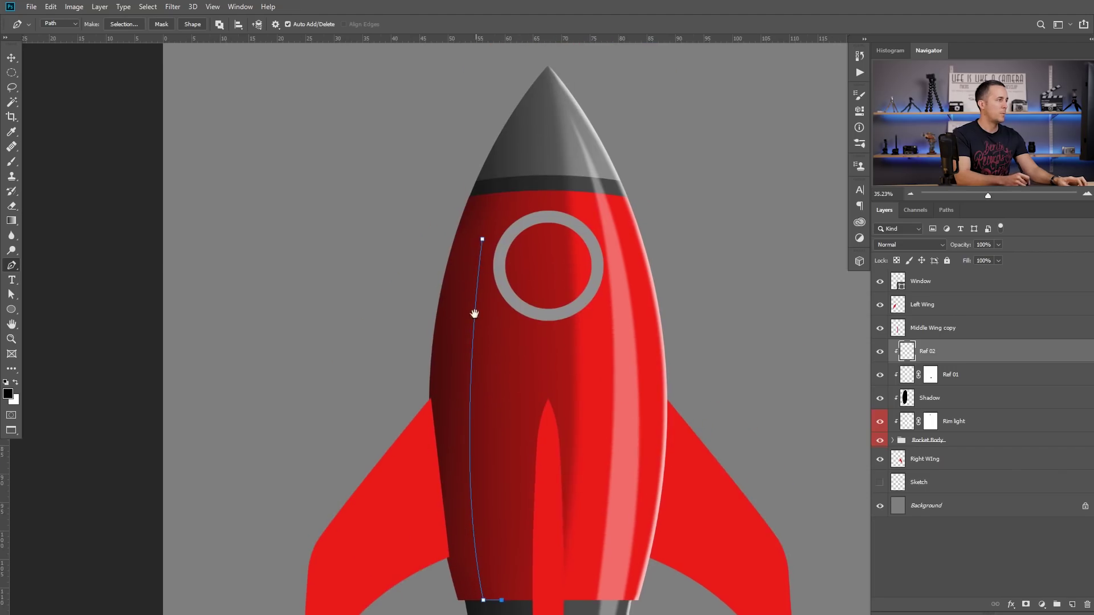
pyautogui.moveTo(485, 240); pyautogui.dragTo(488, 52)
pyautogui.moveTo(558, 404); pyautogui.dragTo(537, 378)
pyautogui.moveTo(533, 449); pyautogui.dragTo(530, 307)
pyautogui.moveTo(503, 382); pyautogui.dragTo(525, 383)
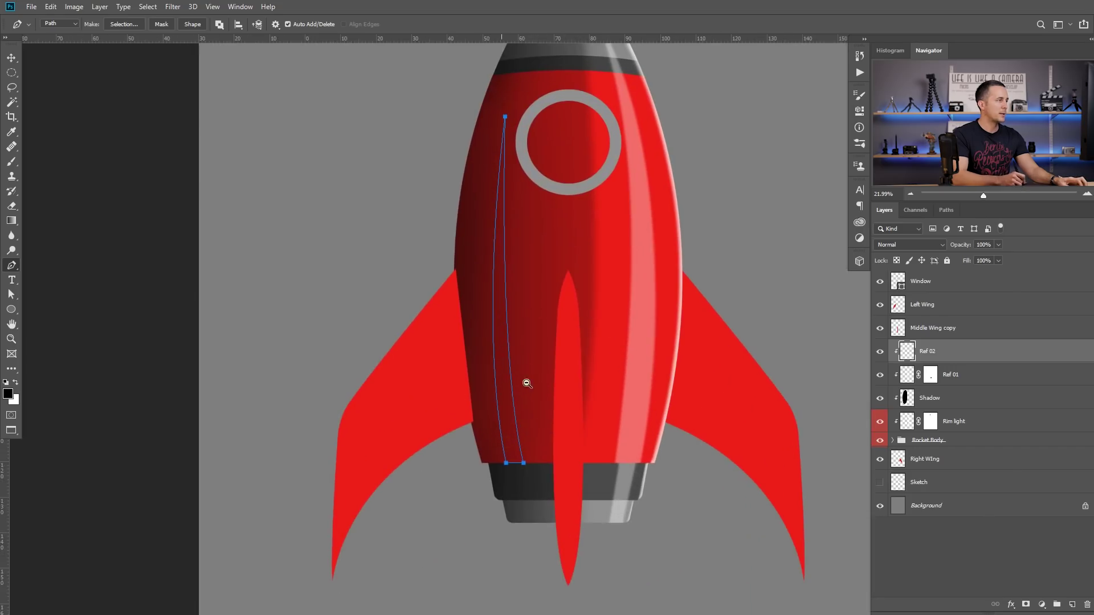
# Convert the curved path to a selection, fill it with white on Ref 02, and deselect.
pyautogui.hotkey('ctrl', 'Return')
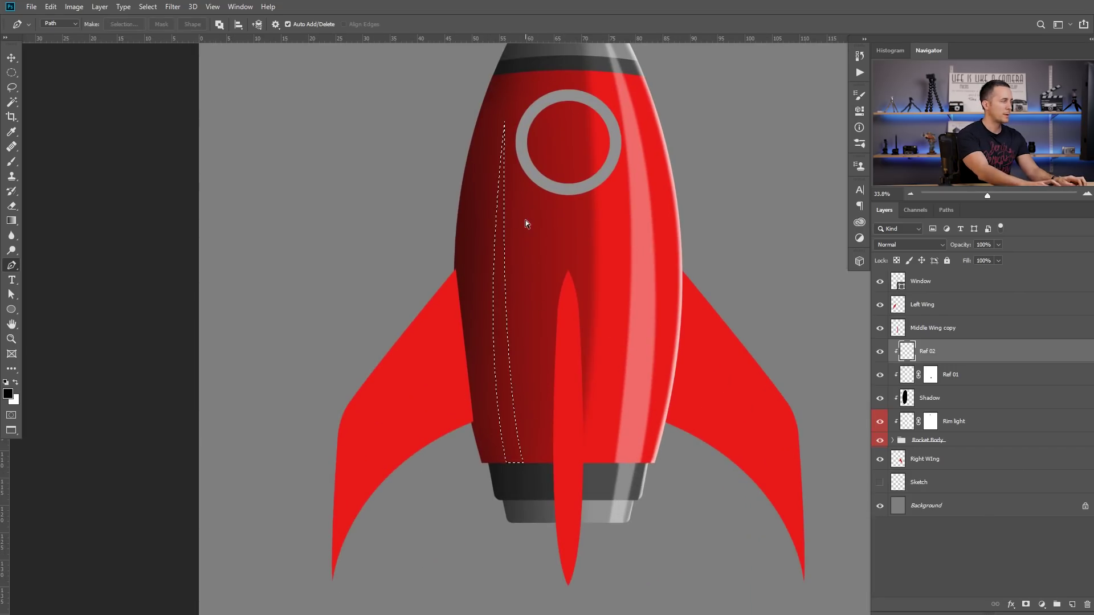
pyautogui.hotkey('ctrl', 'BackSpace')
pyautogui.hotkey('ctrl', 'd')
# Warp the white Ref 02 streak so its tip and lower end follow the body's curvature, and apply the transformation.
pyautogui.moveTo(488, 426)
pyautogui.mouseDown()
pyautogui.moveTo(529, 418)
pyautogui.moveTo(518, 464)
pyautogui.moveTo(506, 420)
pyautogui.mouseUp()
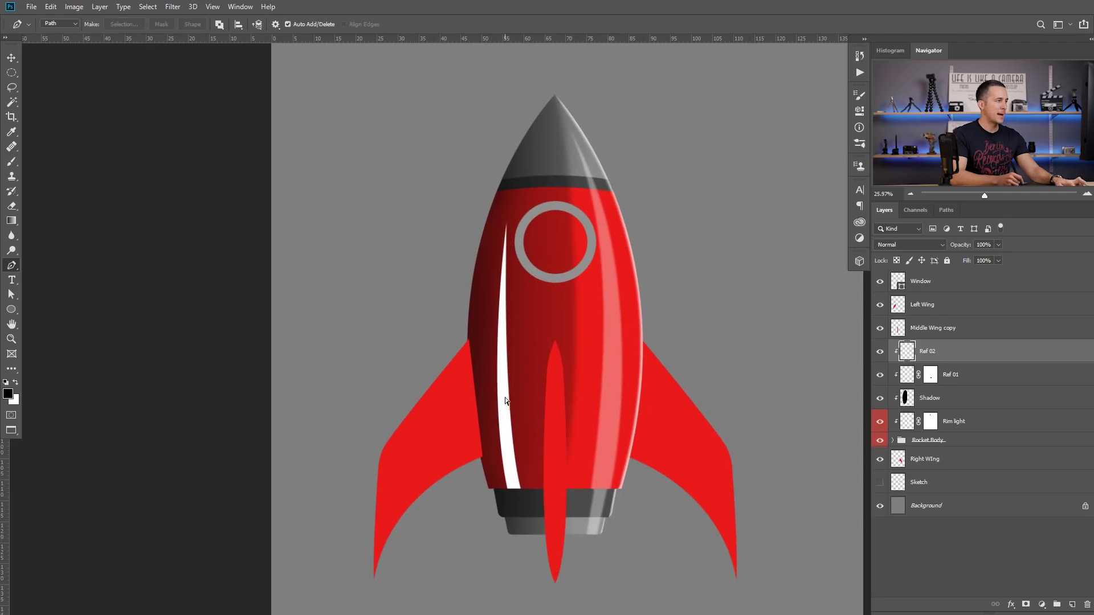
pyautogui.hotkey('ctrl', 't')
pyautogui.rightClick(513, 383)
pyautogui.click(524, 450)
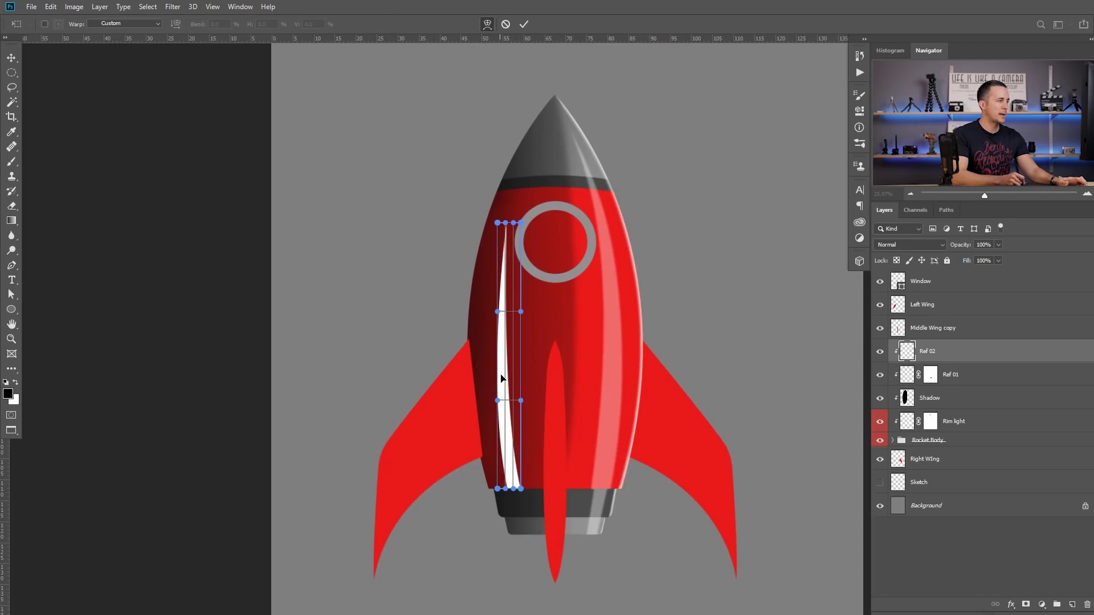
pyautogui.moveTo(511, 224); pyautogui.dragTo(508, 323)
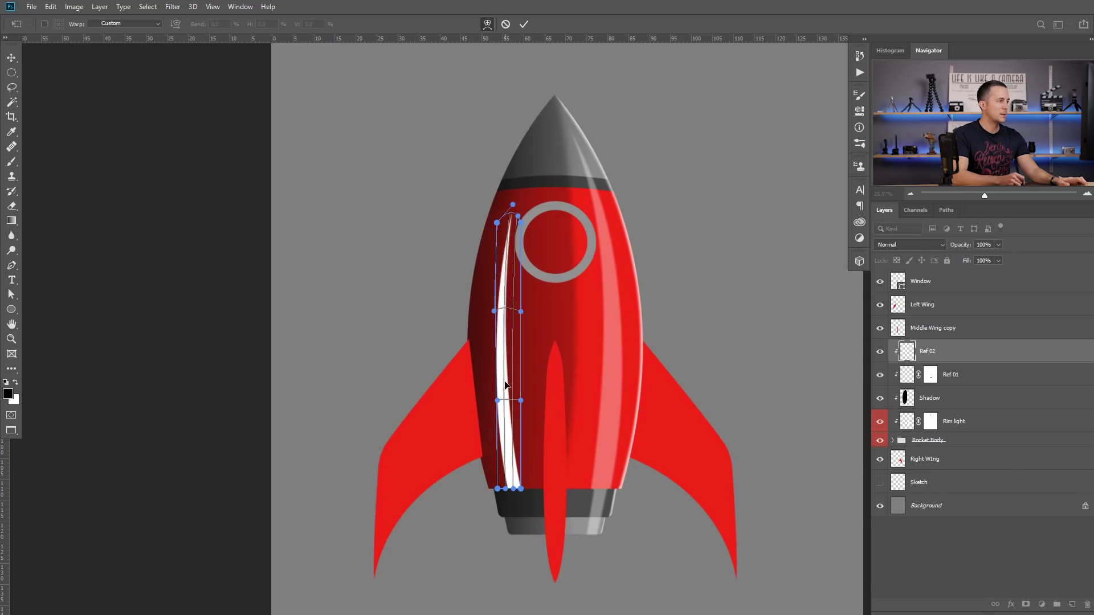
pyautogui.moveTo(507, 489); pyautogui.dragTo(584, 506)
pyautogui.moveTo(541, 475); pyautogui.dragTo(538, 476)
pyautogui.press('Return')
# Soften the Ref 02 streak with a Gaussian Blur of 12.5 pixels radius.
pyautogui.moveTo(585, 439); pyautogui.dragTo(557, 435)
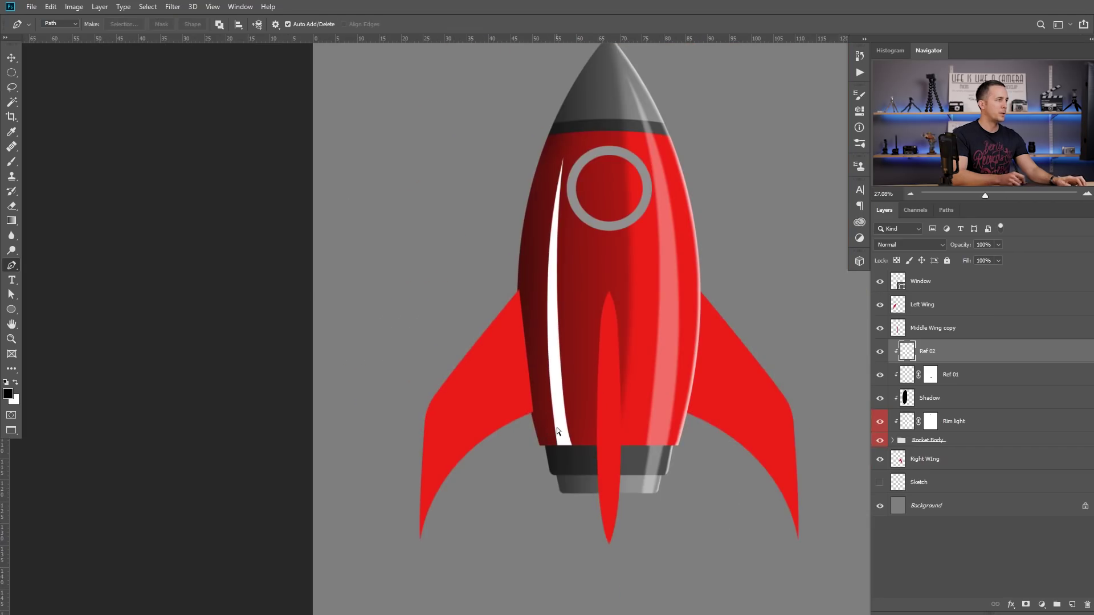
pyautogui.click(173, 7)
pyautogui.moveTo(212, 143)
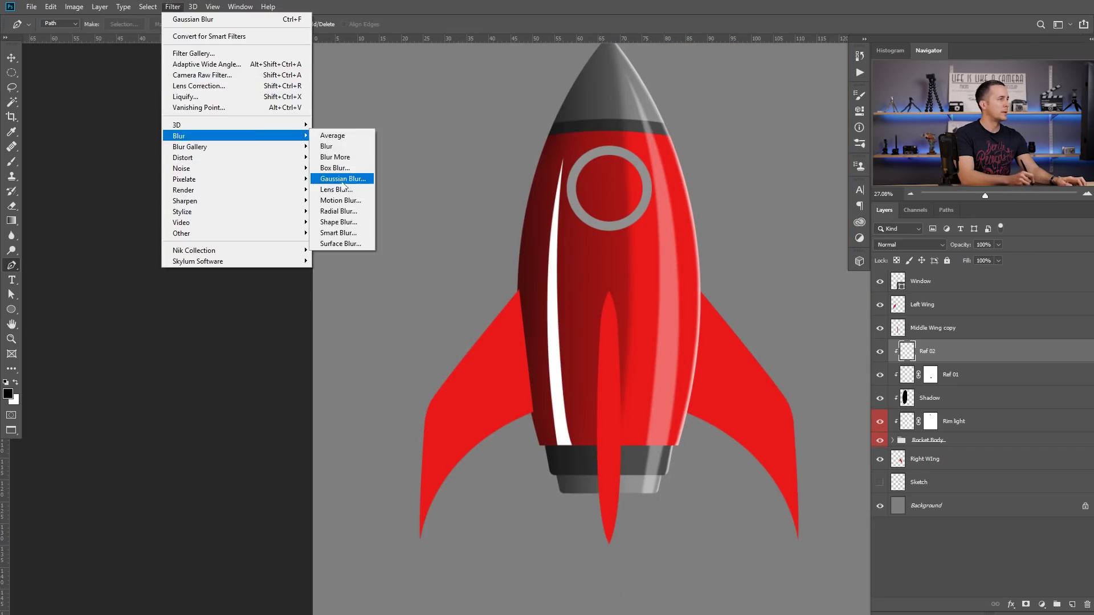
pyautogui.click(340, 178)
pyautogui.moveTo(557, 378); pyautogui.dragTo(576, 383)
pyautogui.moveTo(220, 367); pyautogui.dragTo(215, 365)
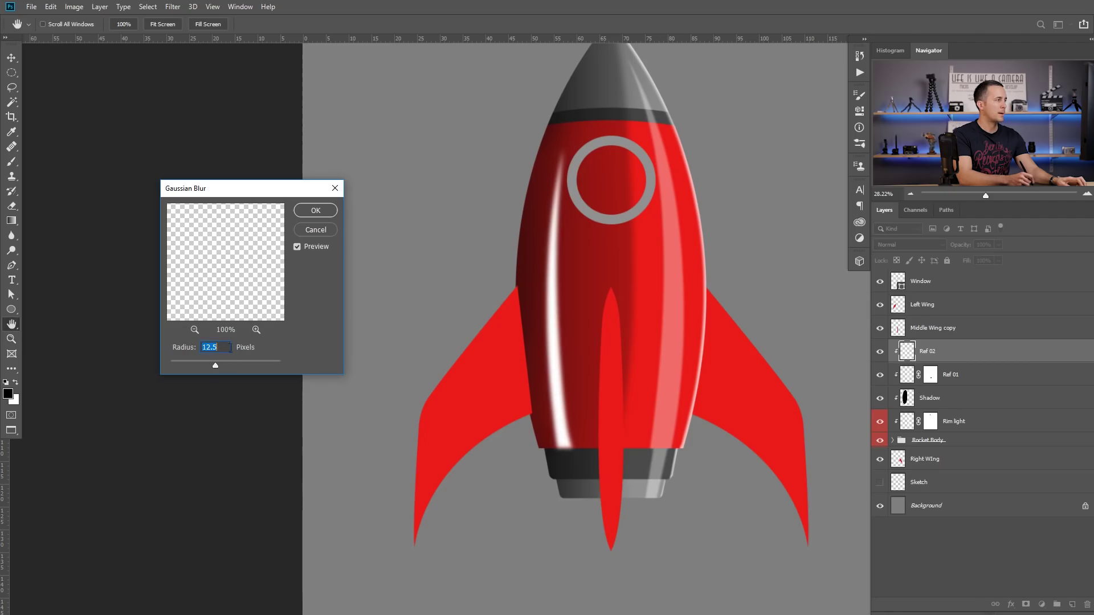
pyautogui.click(315, 211)
# Reduce the Ref 02 layer's opacity to 17%.
pyautogui.moveTo(961, 245); pyautogui.dragTo(918, 252)
pyautogui.scroll(-5, 616, 345)
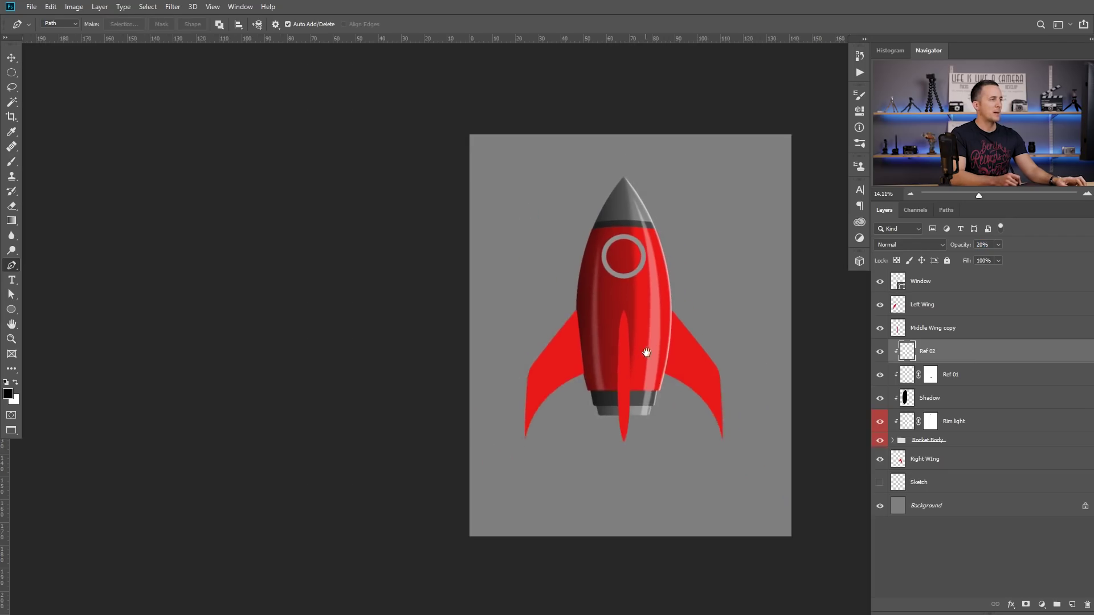
pyautogui.scroll(5, 614, 385)
pyautogui.moveTo(962, 248); pyautogui.dragTo(959, 250)
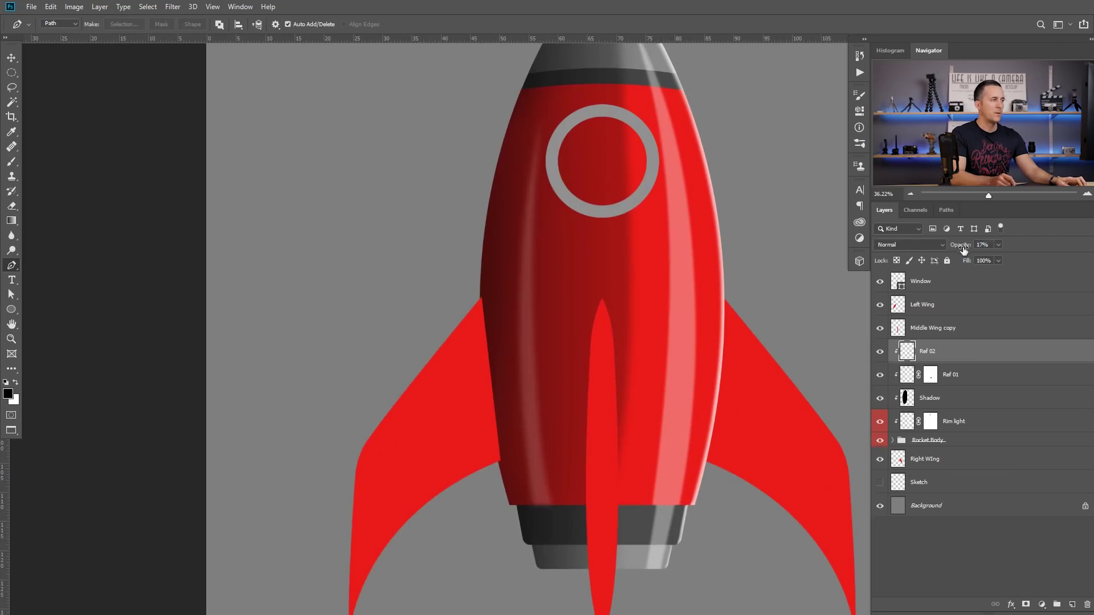
# Duplicate the Ref 02 layer and name the copy Ref 03.
pyautogui.hotkey('ctrl', 'j')
pyautogui.doubleClick(924, 351)
pyautogui.write('Ref 03')
pyautogui.press('Return')
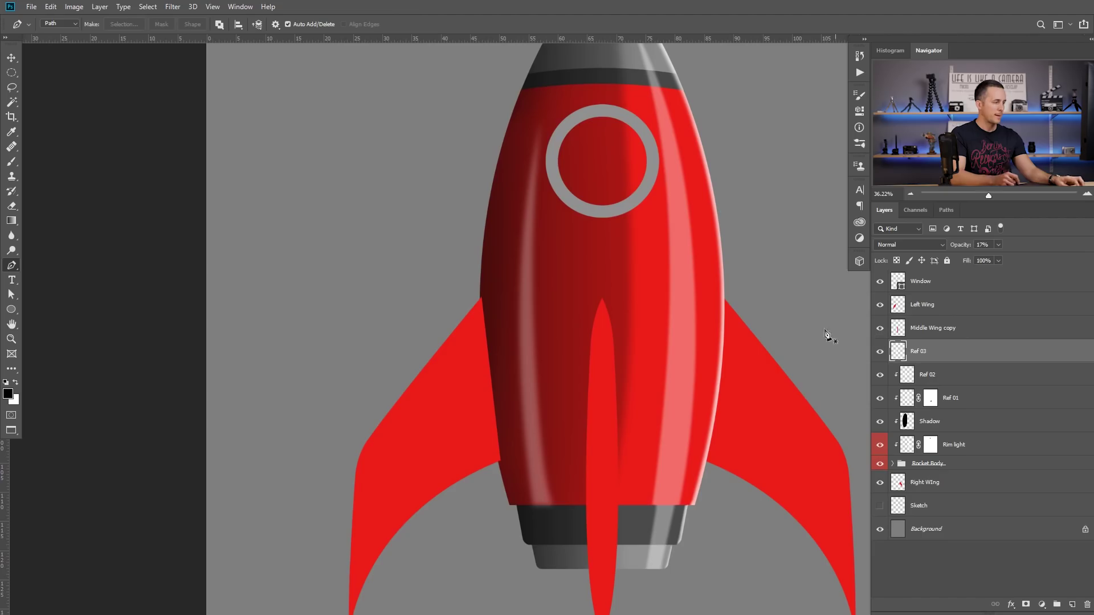
# Shrink the Ref 03 streak, move it toward the body's left edge, and warp it to follow that edge's curve.
pyautogui.hotkey('ctrl', 't')
pyautogui.moveTo(559, 118); pyautogui.dragTo(551, 180)
pyautogui.moveTo(537, 283); pyautogui.dragTo(507, 282)
pyautogui.rightClick(514, 205)
pyautogui.click(548, 274)
pyautogui.moveTo(509, 198); pyautogui.dragTo(513, 198)
pyautogui.moveTo(498, 303); pyautogui.dragTo(496, 303)
pyautogui.moveTo(514, 444); pyautogui.dragTo(515, 453)
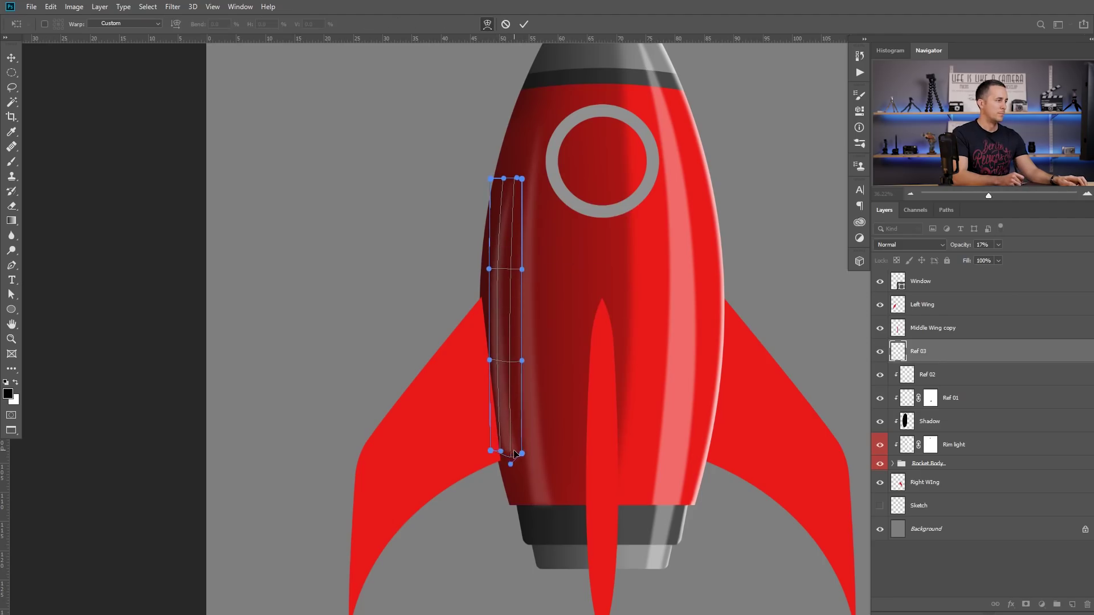
pyautogui.press('p')
# Lower the Ref 03 layer's opacity to 5%.
pyautogui.moveTo(959, 246); pyautogui.dragTo(944, 246)
pyautogui.moveTo(509, 363); pyautogui.dragTo(450, 402)
pyautogui.moveTo(542, 371)
pyautogui.mouseDown()
pyautogui.moveTo(516, 383)
pyautogui.moveTo(537, 367)
pyautogui.mouseUp()
pyautogui.moveTo(545, 387); pyautogui.dragTo(523, 381)
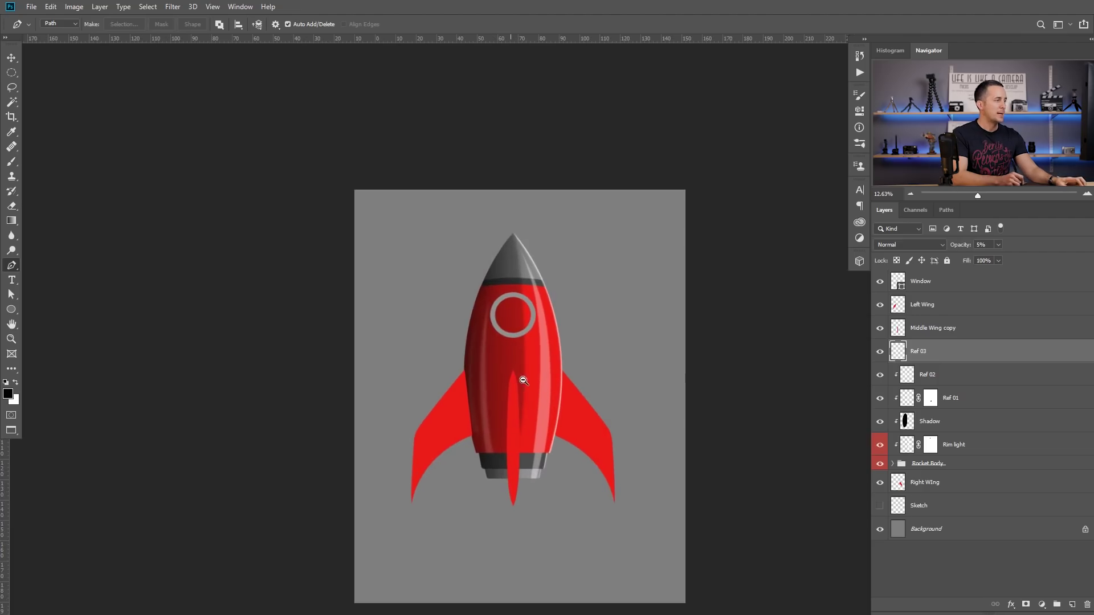
pyautogui.moveTo(524, 436); pyautogui.dragTo(535, 432)
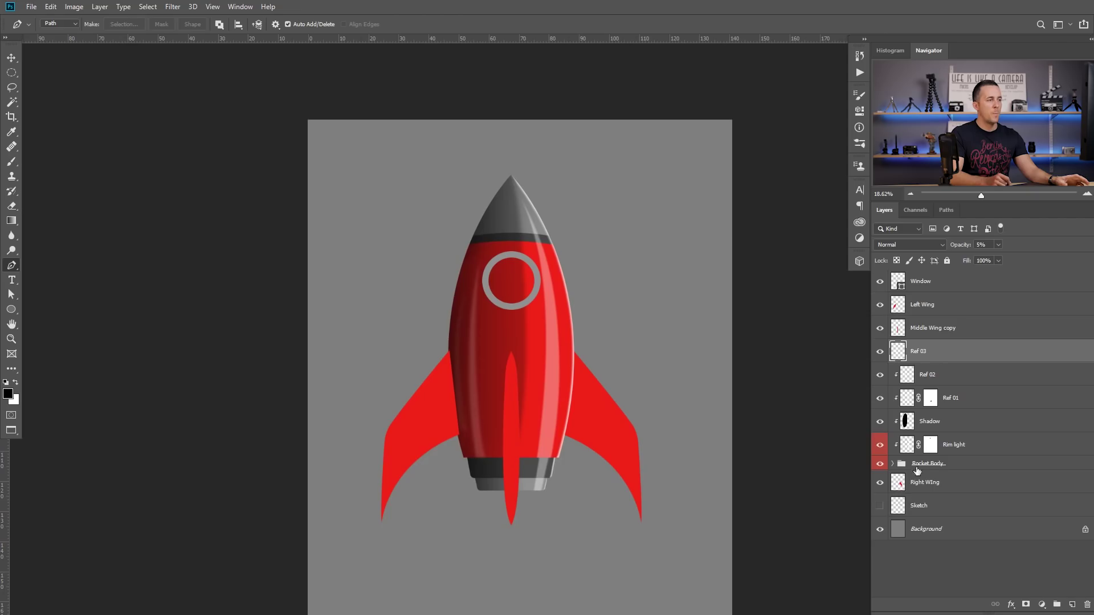
# Expand the Rocket Body group to show its layers.
pyautogui.click(893, 465)
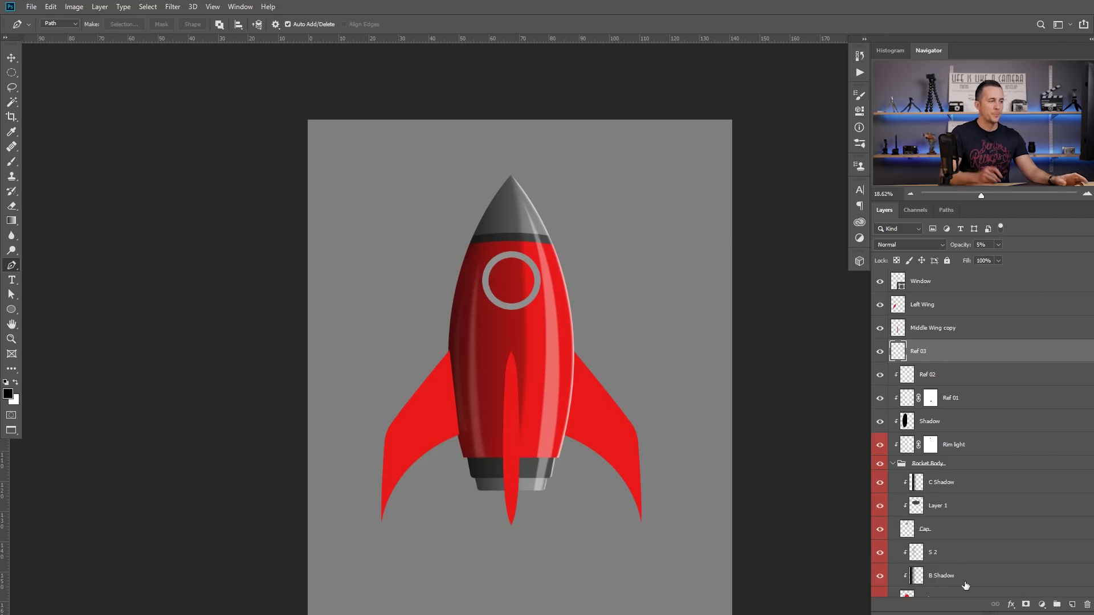
# Add a new layer above the exhaust group inside the Rocket Body group and clip it to the exhaust group.
pyautogui.scroll(-4, 951, 501)
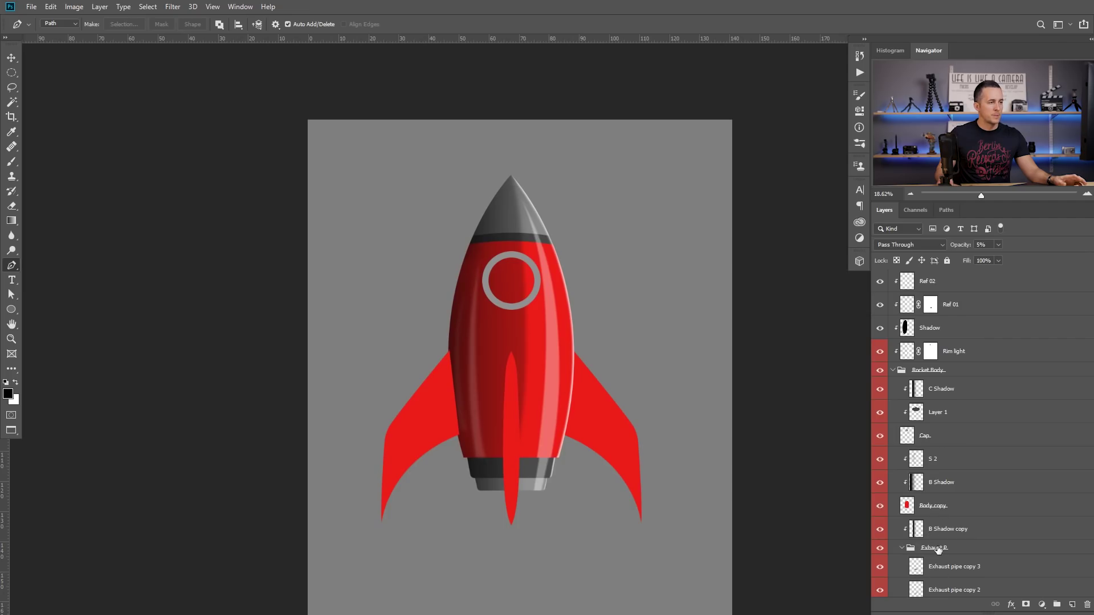
pyautogui.click(939, 549)
pyautogui.click(1073, 605)
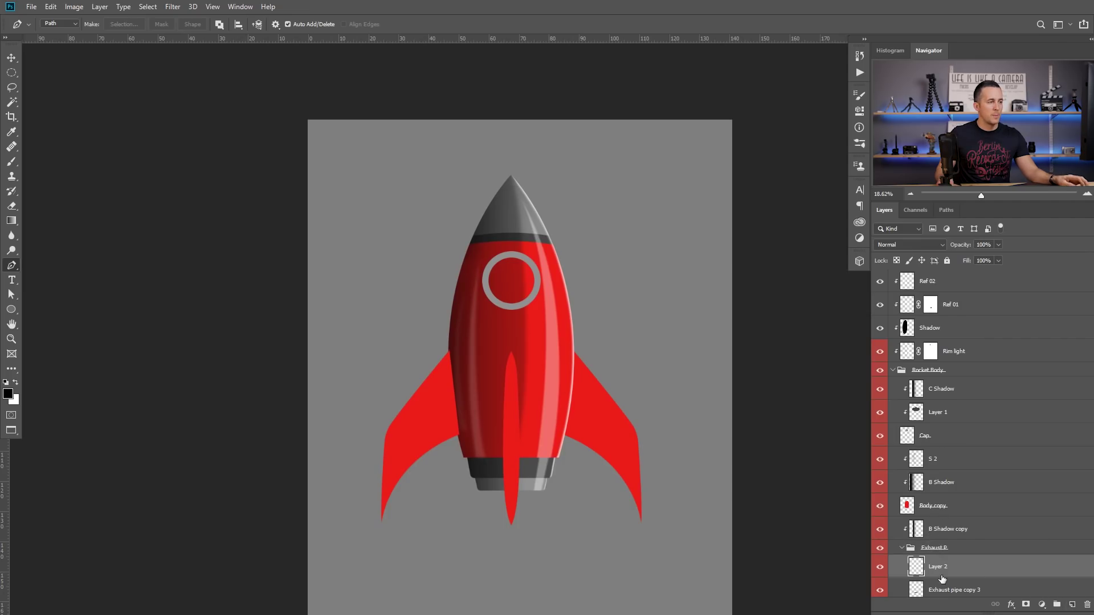
pyautogui.moveTo(932, 568); pyautogui.dragTo(940, 553)
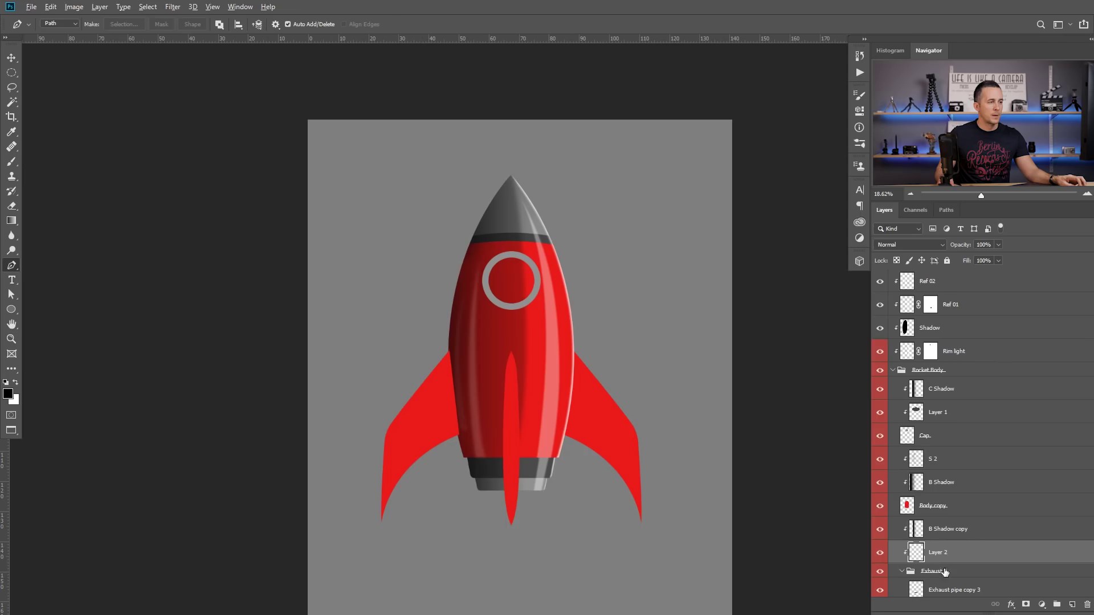
pyautogui.keyDown('alt'); pyautogui.click(944, 560); pyautogui.keyUp('alt')
pyautogui.keyDown('alt'); pyautogui.click(940, 563); pyautogui.keyUp('alt')
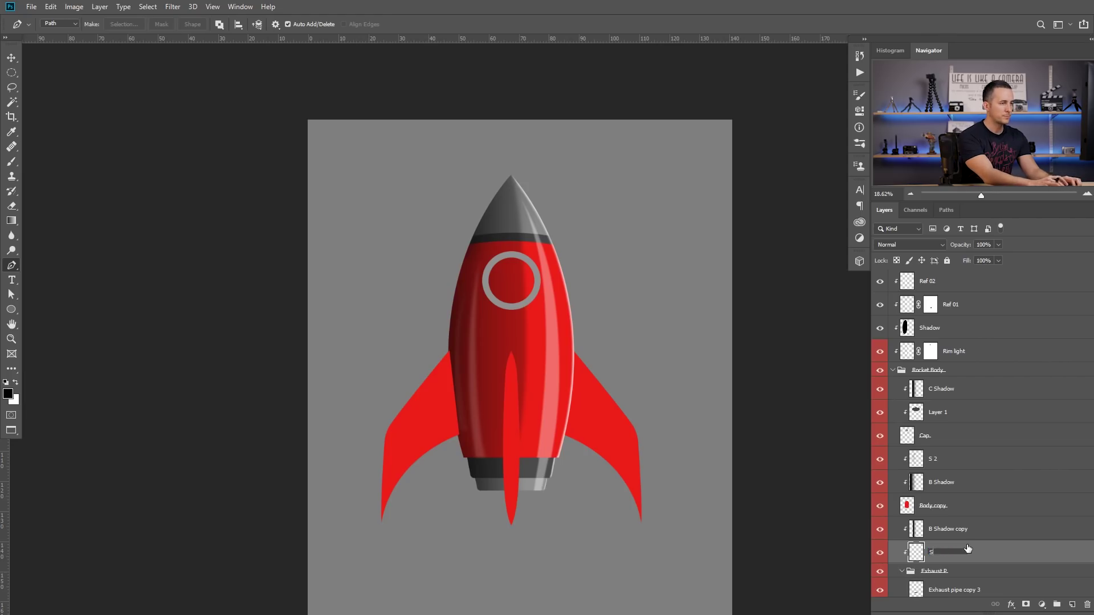
# Name the new clipped layer "S 02" and rename the "B Shadow copy" layer "E Shadow".
pyautogui.write('2')
pyautogui.press('Return')
pyautogui.doubleClick(933, 530)
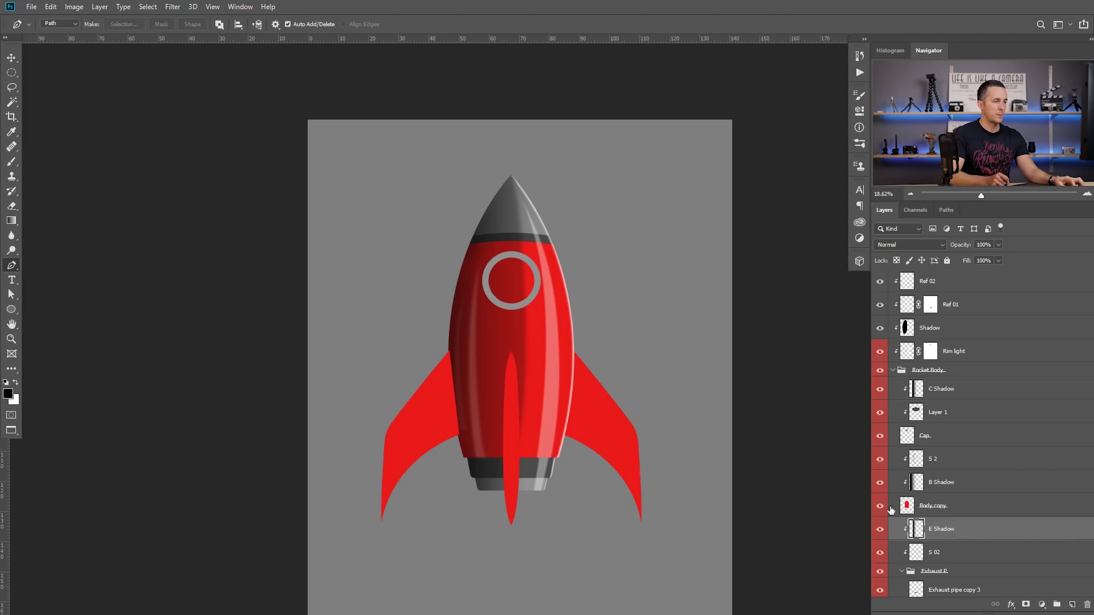
# Paint a soft black shadow on the S 02 layer over the exhaust, using a 0% hardness brush of 200 then 175 px at 3% opacity.
pyautogui.click(917, 556)
pyautogui.press('b')
pyautogui.scroll(5, 500, 496)
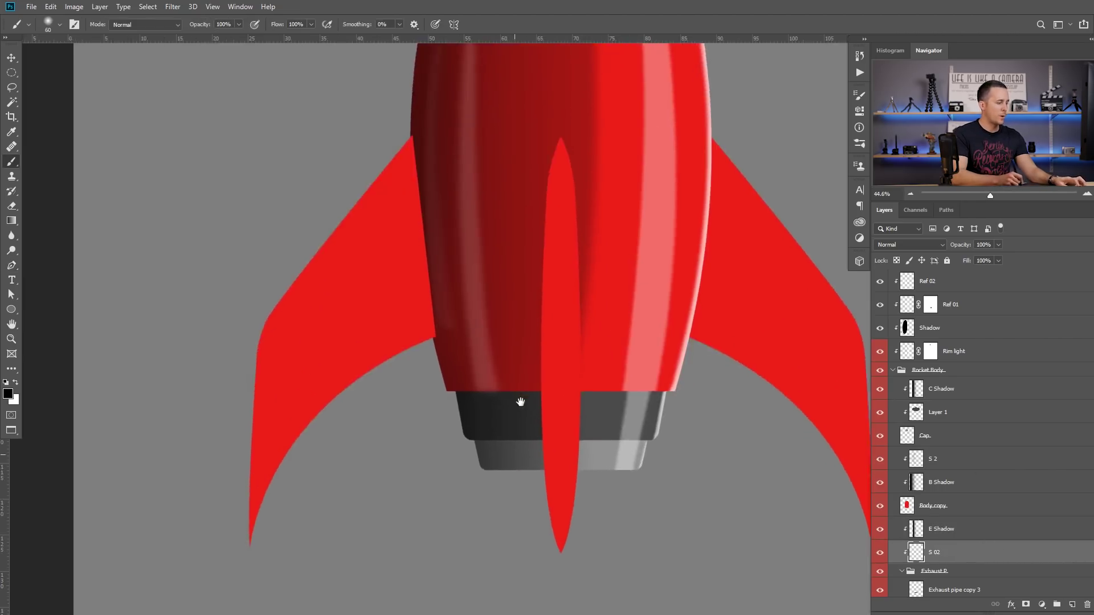
pyautogui.scroll(1, 495, 411)
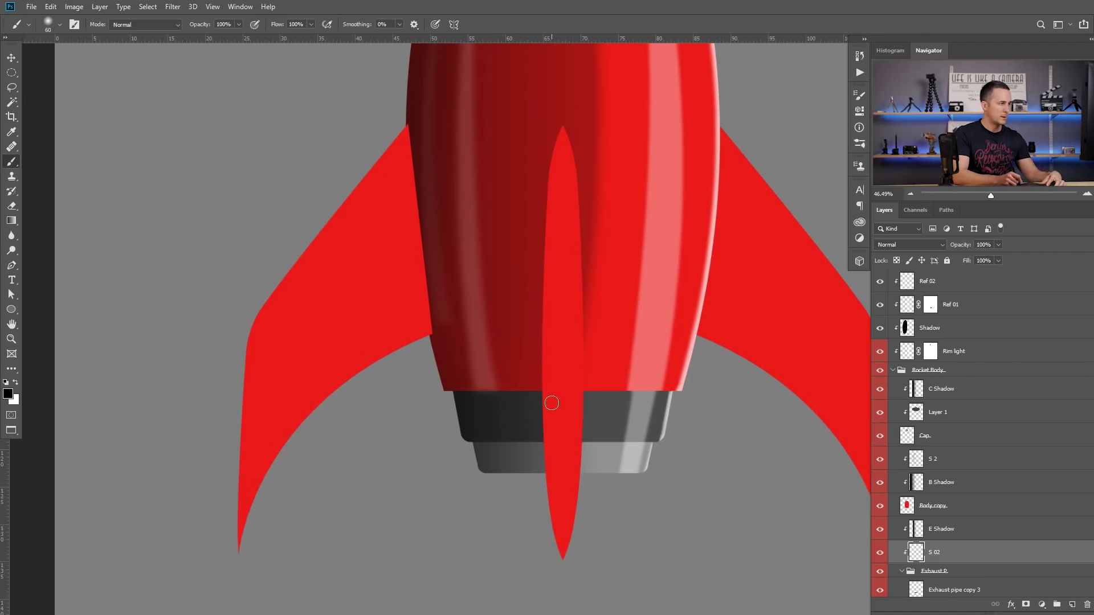
pyautogui.press(']')
pyautogui.press(']')
pyautogui.press(']')
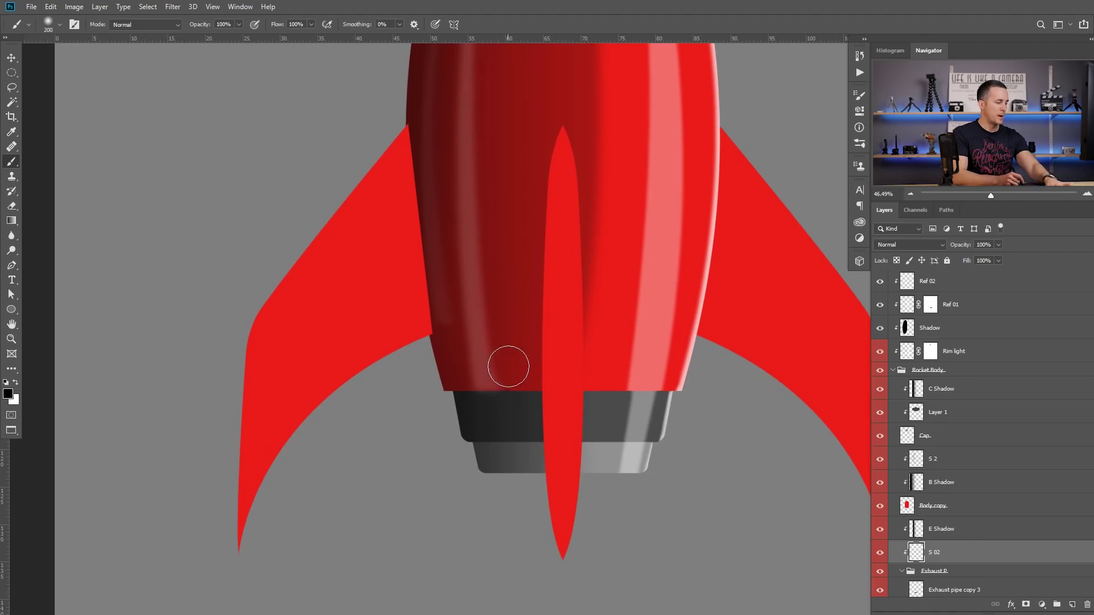
pyautogui.press('0')
pyautogui.press('3')
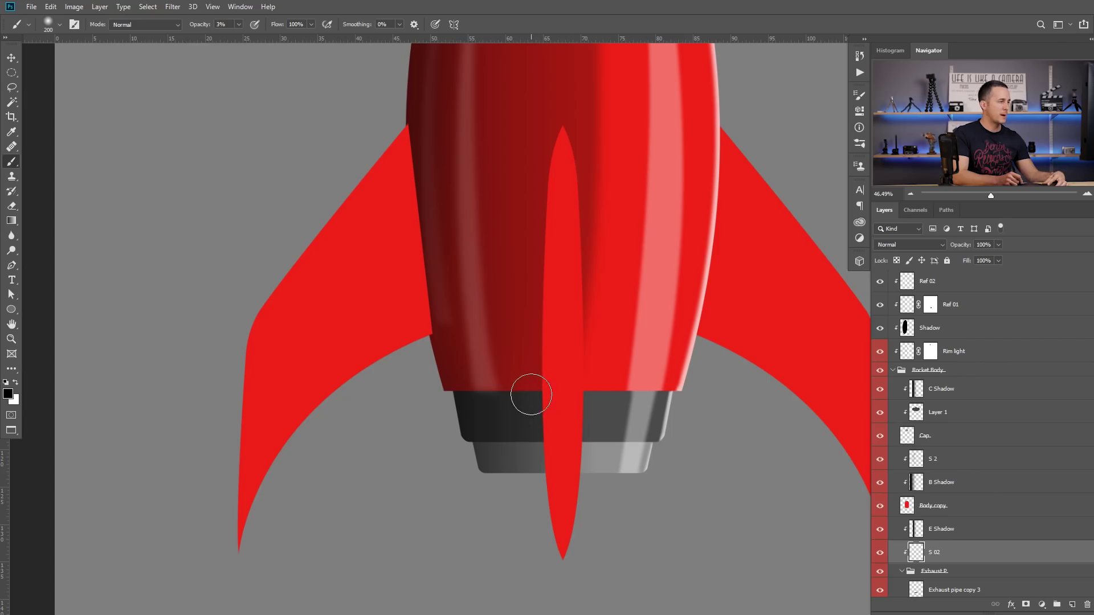
pyautogui.rightClick(527, 378)
pyautogui.click(585, 232)
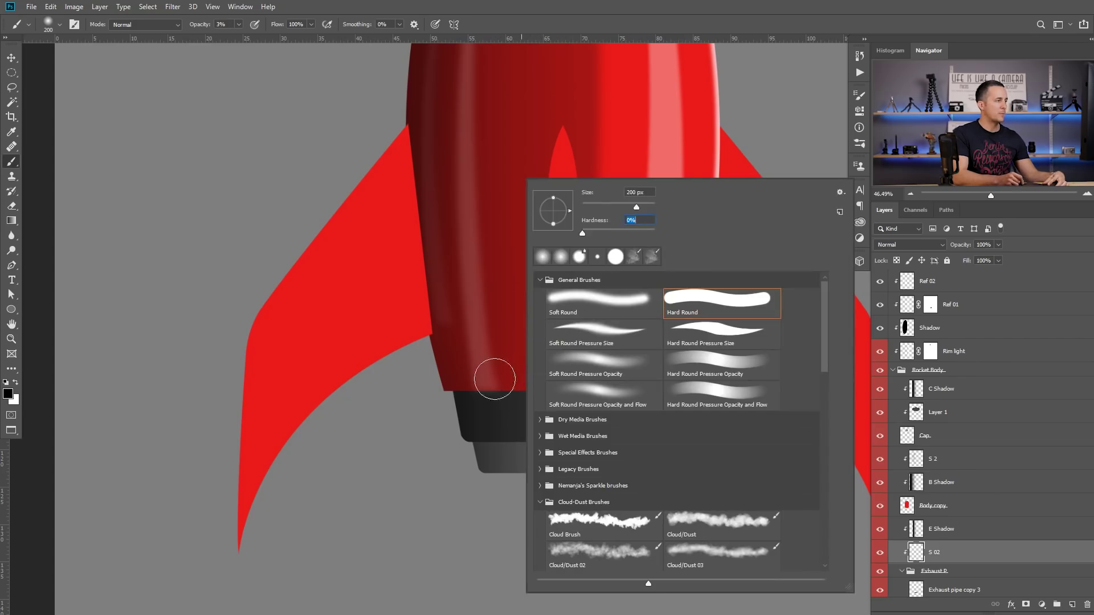
pyautogui.click(484, 409)
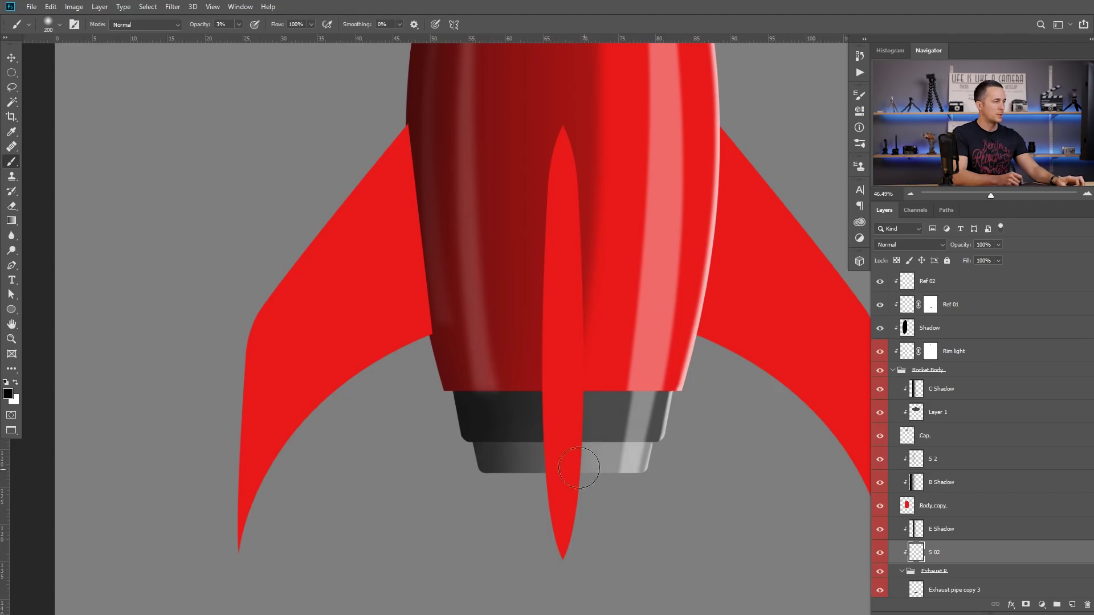
pyautogui.press('[')
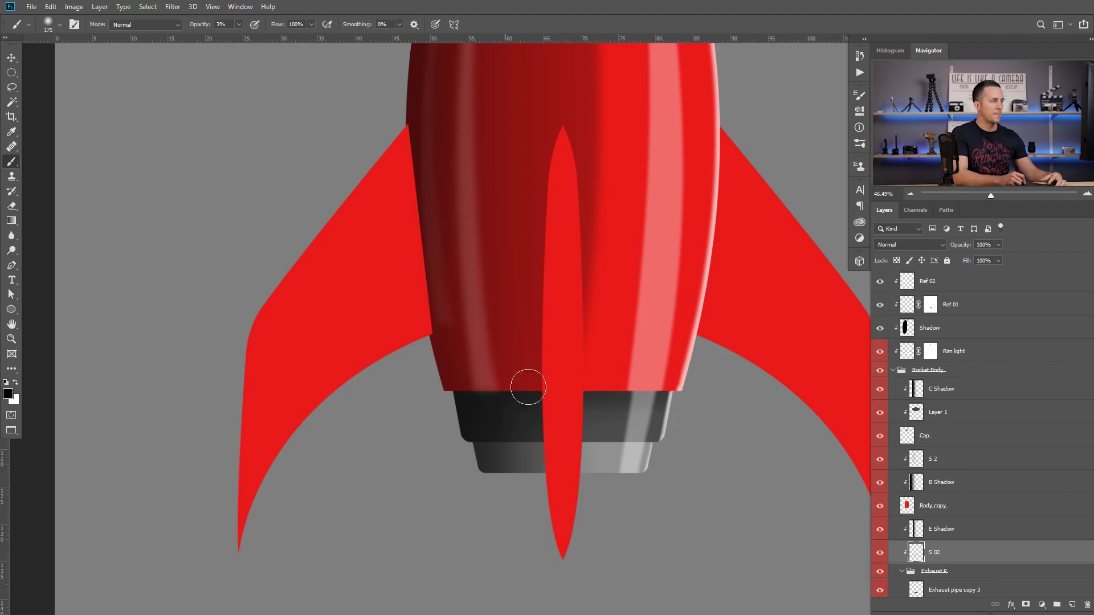
# Lightly soften the painted exhaust shadow with a 250 px Eraser at 10% opacity.
pyautogui.press('e')
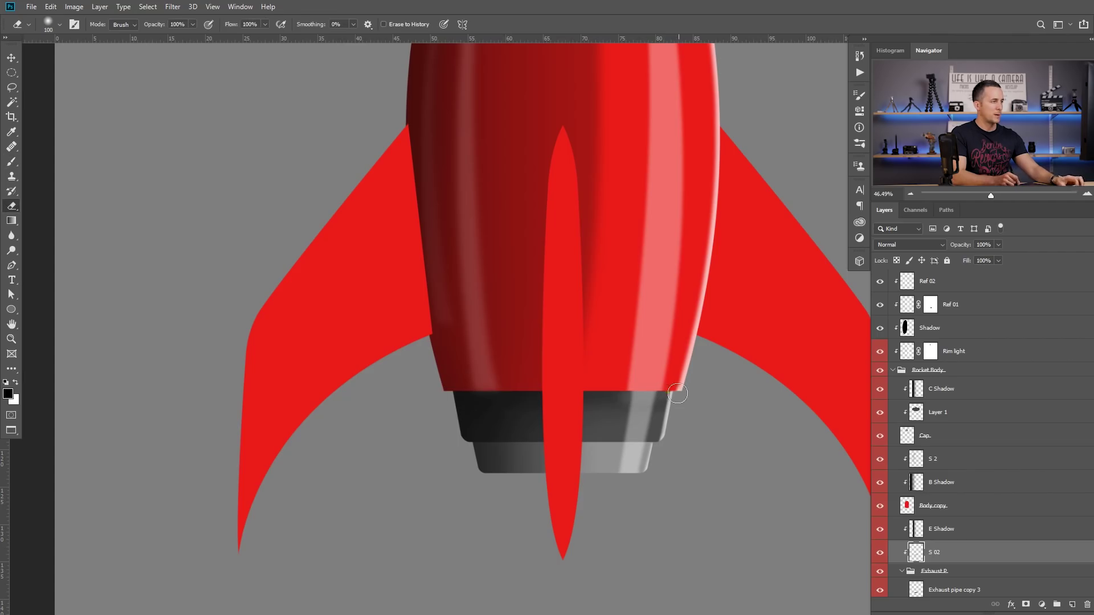
pyautogui.press(']')
pyautogui.press(']')
pyautogui.press(']')
pyautogui.press(']')
pyautogui.press(']')
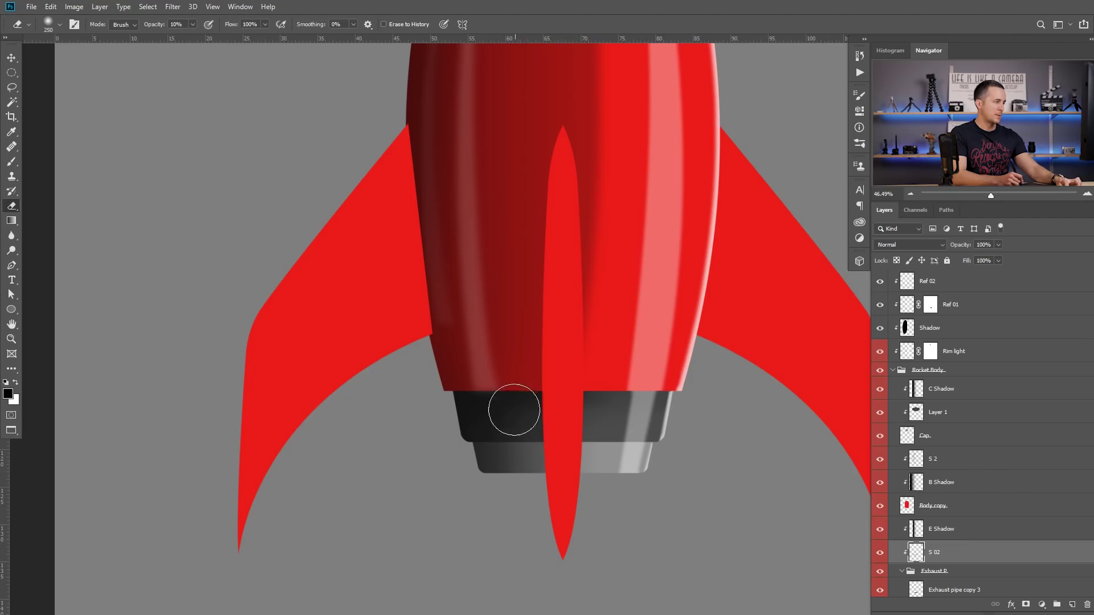
# Examine the exhaust shading in relation to the whole rocket.
pyautogui.press('b')
pyautogui.hotkey('ctrl', '0')
pyautogui.moveTo(464, 441); pyautogui.dragTo(460, 441)
pyautogui.moveTo(520, 427); pyautogui.dragTo(504, 428)
pyautogui.moveTo(535, 386); pyautogui.dragTo(549, 359)
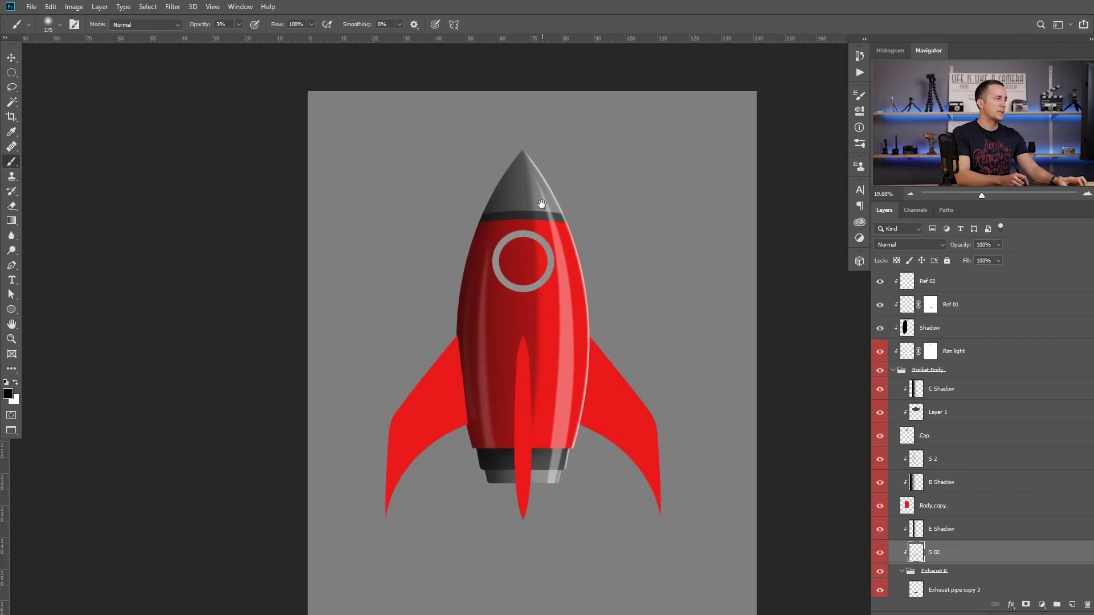
pyautogui.moveTo(540, 205); pyautogui.dragTo(549, 210)
pyautogui.moveTo(558, 406); pyautogui.dragTo(570, 390)
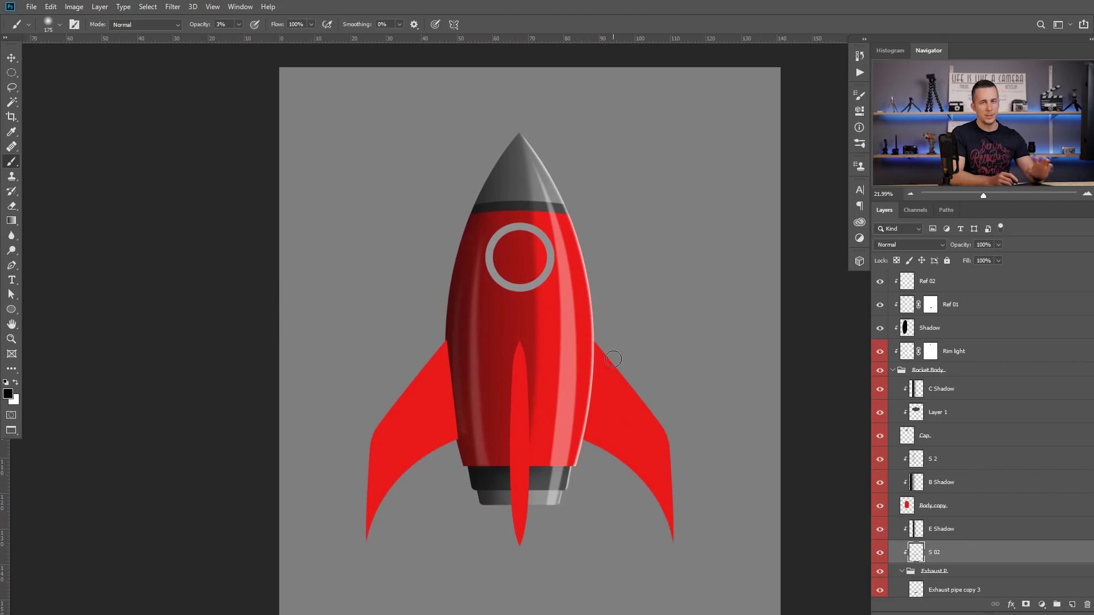
pyautogui.moveTo(583, 339); pyautogui.dragTo(592, 344)
# Find the layer of the soft reflection spilling over the body's lower edge and add a layer mask to Ref 02.
pyautogui.moveTo(477, 486)
pyautogui.mouseDown()
pyautogui.moveTo(518, 505)
pyautogui.moveTo(528, 497)
pyautogui.mouseUp()
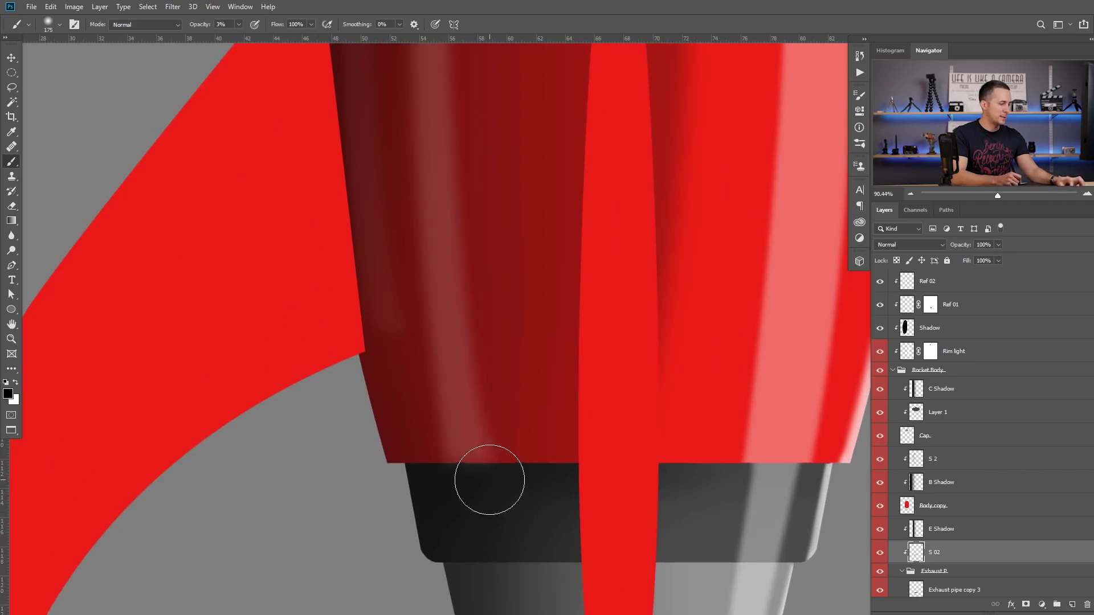
pyautogui.press('v')
pyautogui.keyDown('ctrl'); pyautogui.click(558, 431); pyautogui.keyUp('ctrl')
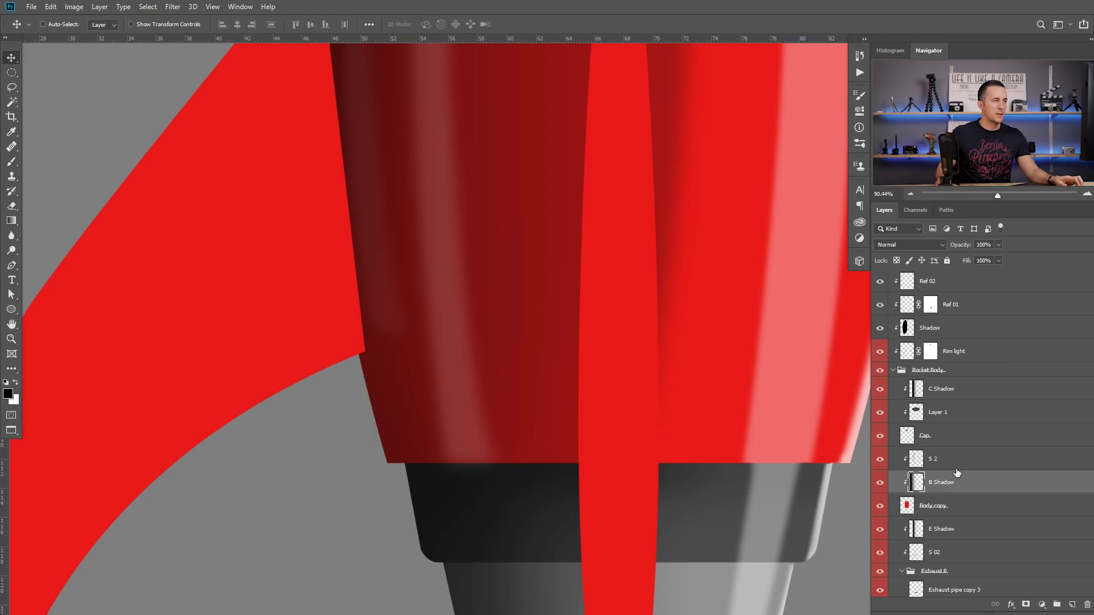
pyautogui.scroll(2, 957, 470)
pyautogui.click(881, 329)
pyautogui.click(880, 329)
pyautogui.click(914, 329)
pyautogui.click(1025, 604)
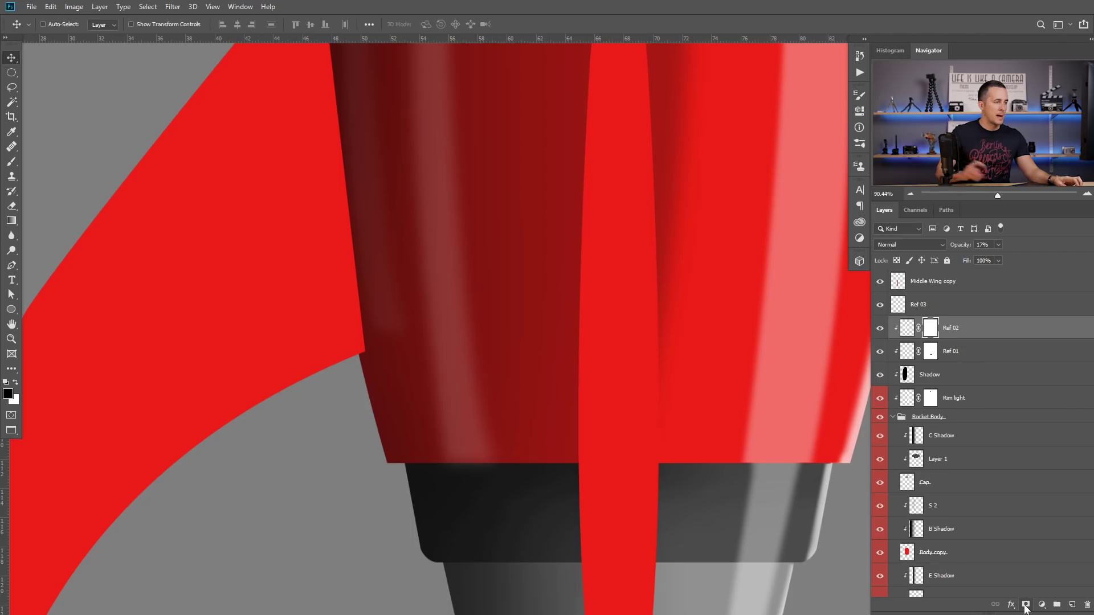
# Mask out the Ref 02 reflection below the rocket body's lower edge with a 30 px black brush at 100% opacity.
pyautogui.press('b')
pyautogui.scroll(2, 469, 471)
pyautogui.press('[')
pyautogui.press('[')
pyautogui.press('[')
pyautogui.press('[')
pyautogui.press('[')
pyautogui.press('[')
pyautogui.press('[')
pyautogui.press('[')
pyautogui.press('[')
pyautogui.press('[')
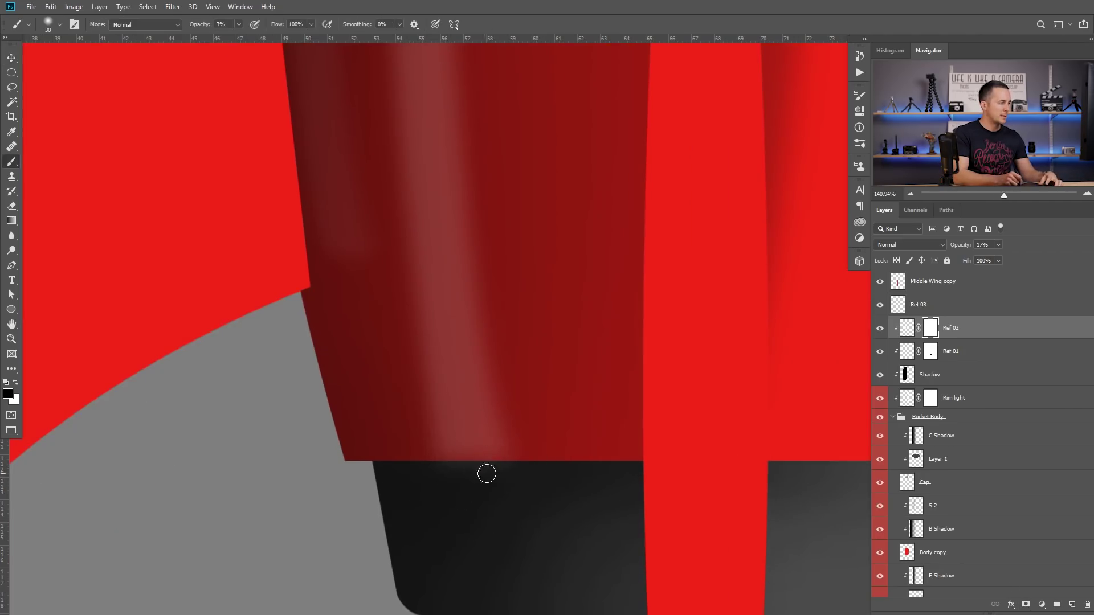
pyautogui.press('0')
pyautogui.moveTo(502, 473); pyautogui.dragTo(465, 477)
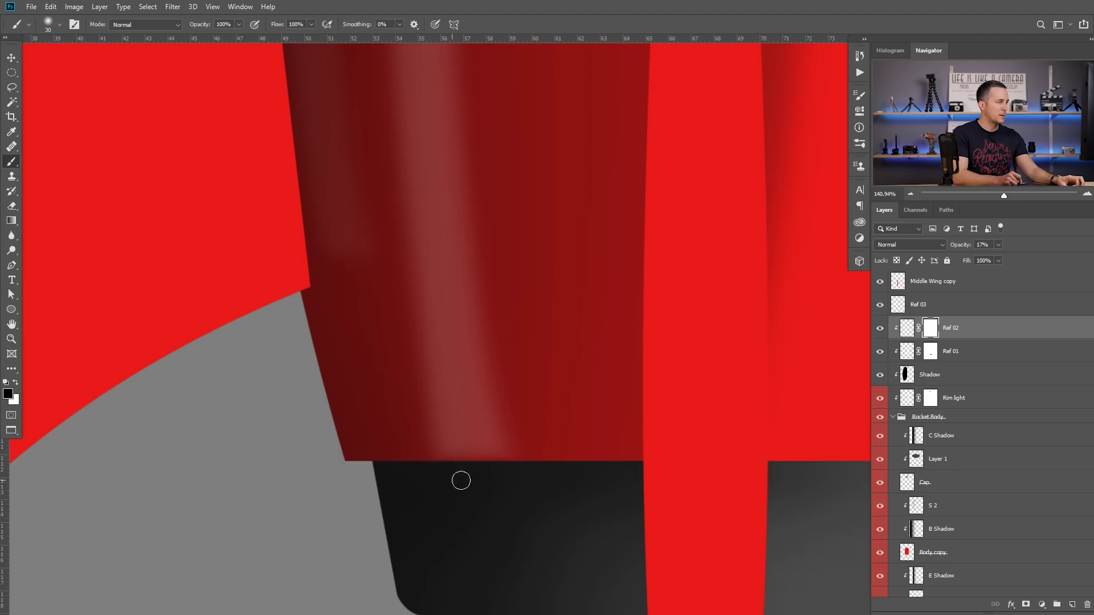
pyautogui.moveTo(545, 478); pyautogui.dragTo(446, 498)
# Collapse the Rocket Body group and add a new layer clipped to the Right Wing layer.
pyautogui.moveTo(582, 435); pyautogui.dragTo(559, 381)
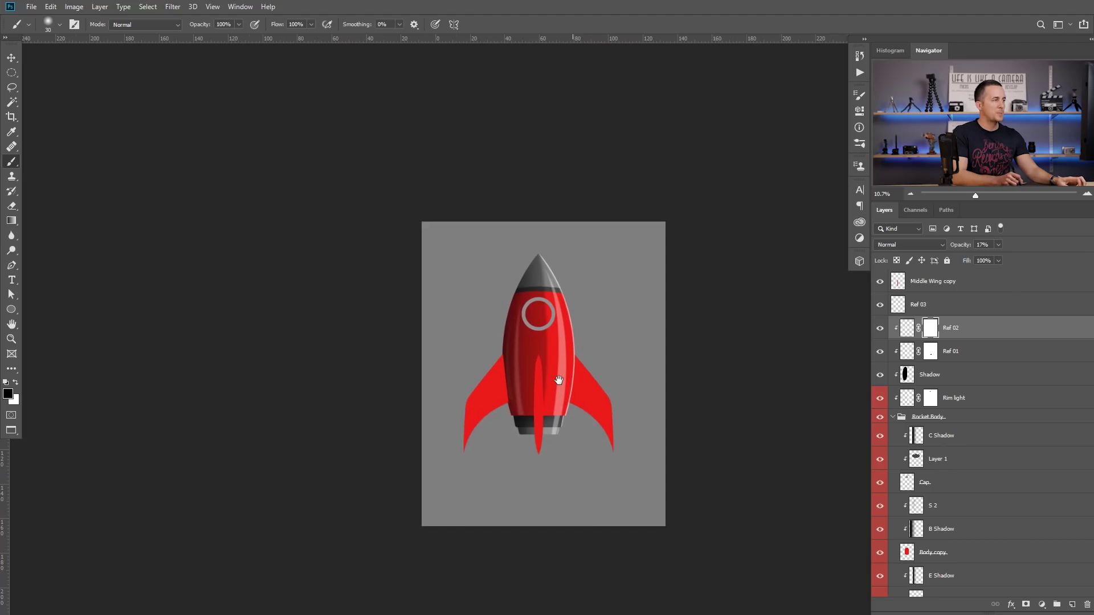
pyautogui.moveTo(554, 319); pyautogui.dragTo(586, 341)
pyautogui.moveTo(608, 419); pyautogui.dragTo(632, 423)
pyautogui.press('v')
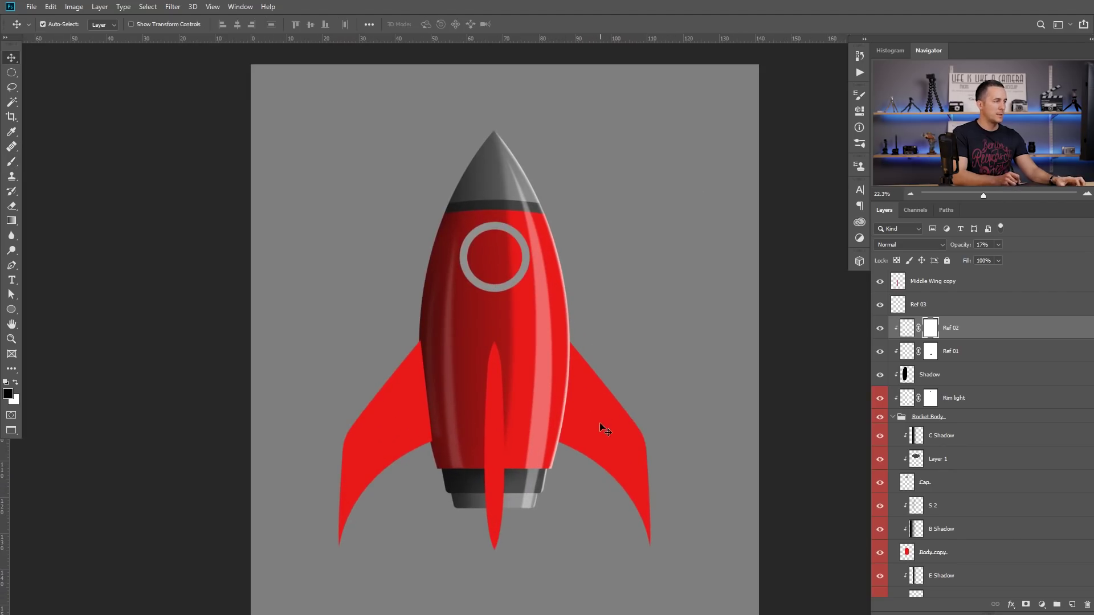
pyautogui.keyDown('ctrl'); pyautogui.click(601, 429); pyautogui.keyUp('ctrl')
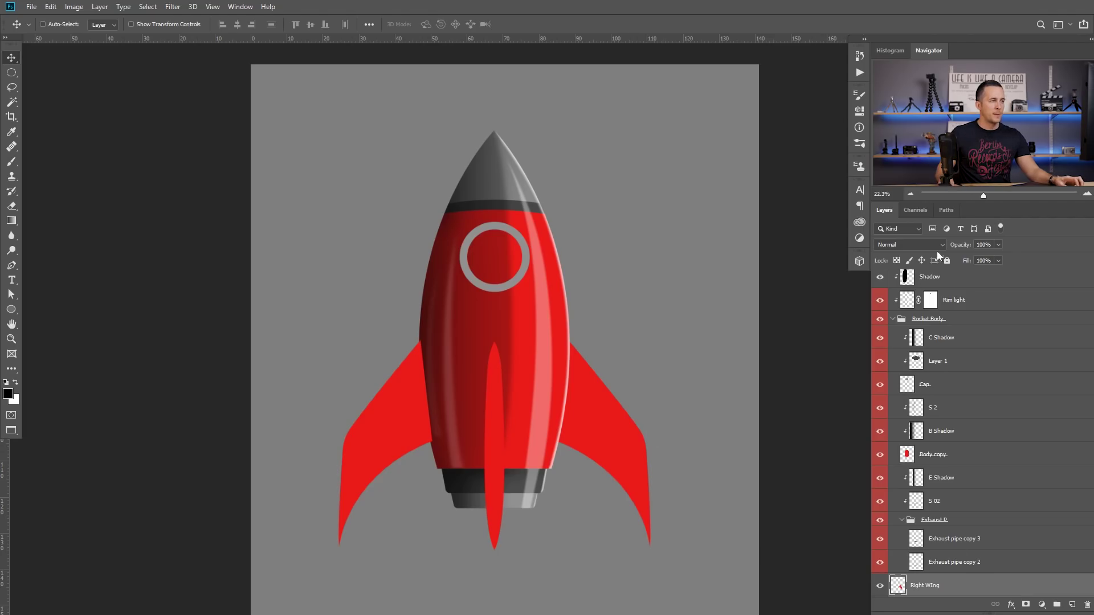
pyautogui.scroll(-2, 898, 334)
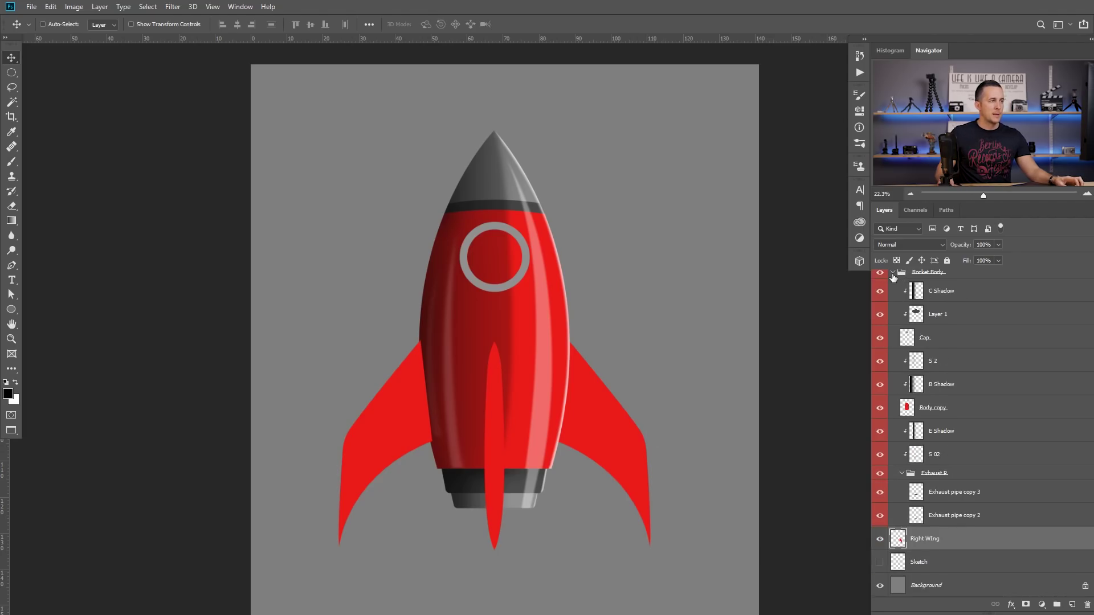
pyautogui.click(893, 274)
pyautogui.click(1072, 604)
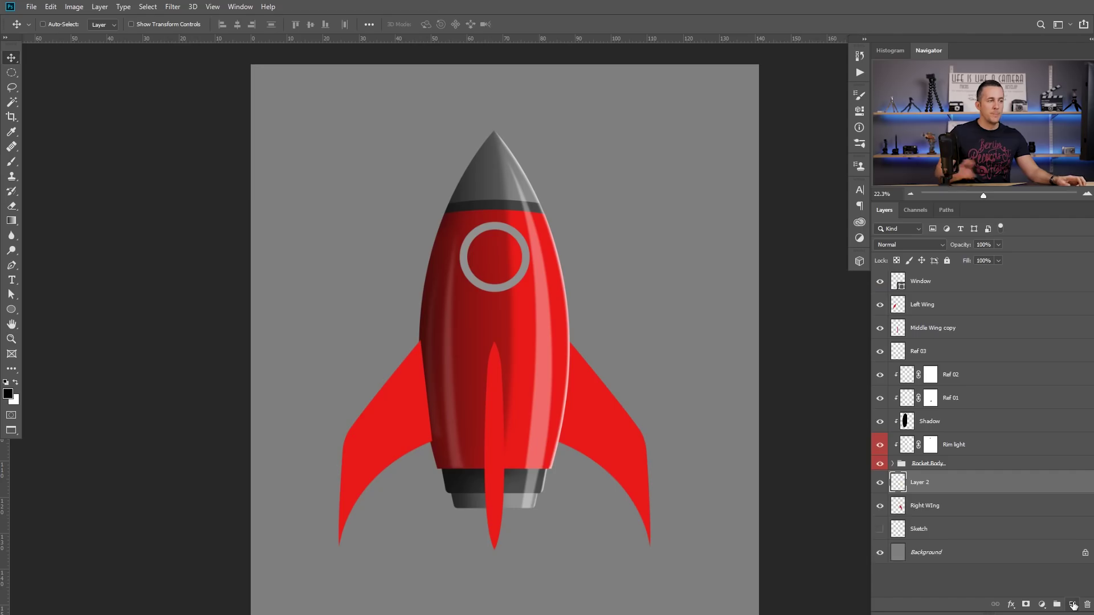
pyautogui.keyDown('alt'); pyautogui.click(933, 494); pyautogui.keyUp('alt')
# Name the new clipped layer "Wing shadow" and activate the Gradient tool.
pyautogui.doubleClick(928, 484)
pyautogui.write('Win')
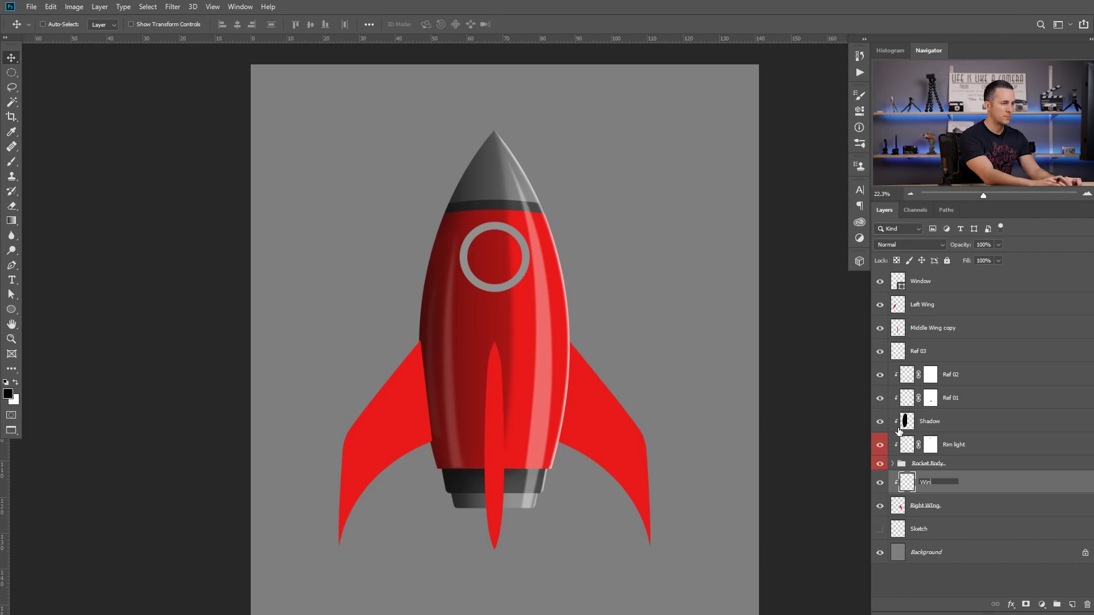
pyautogui.write('d shadow')
pyautogui.press('Return')
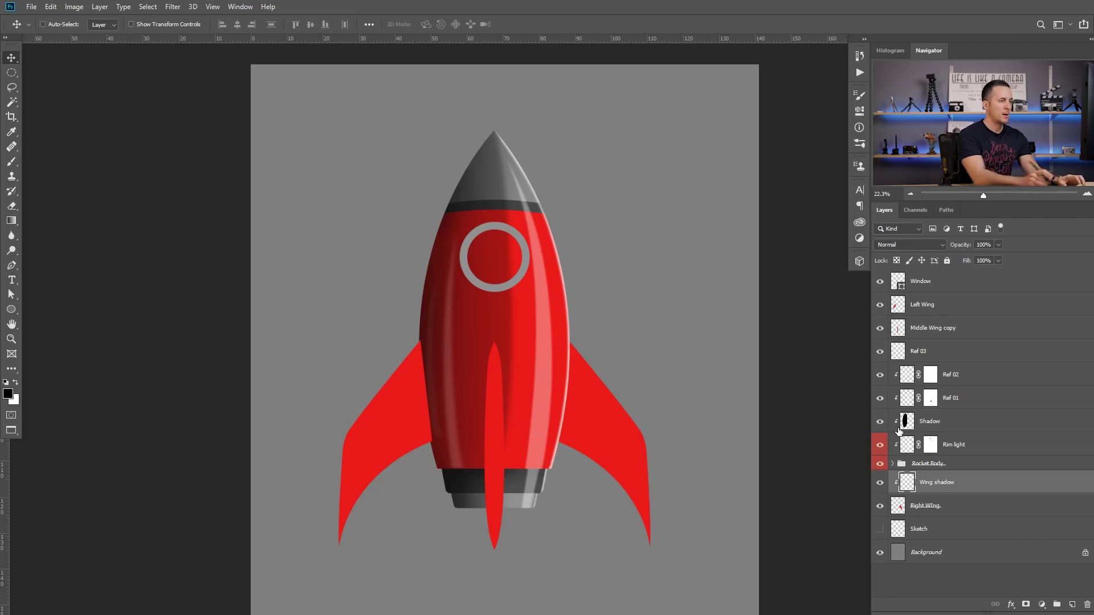
pyautogui.click(12, 220)
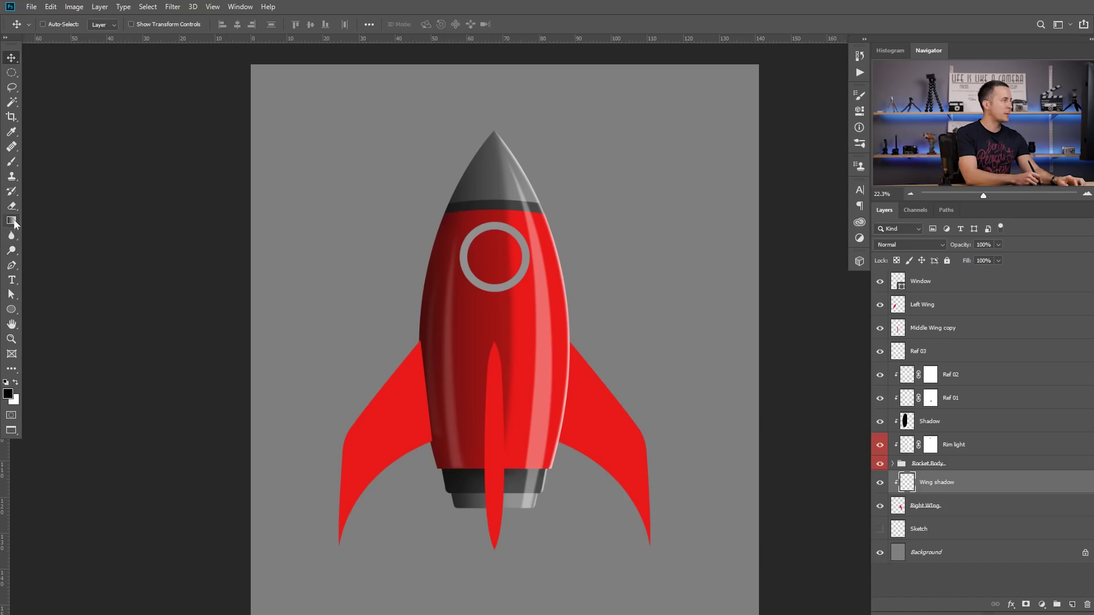
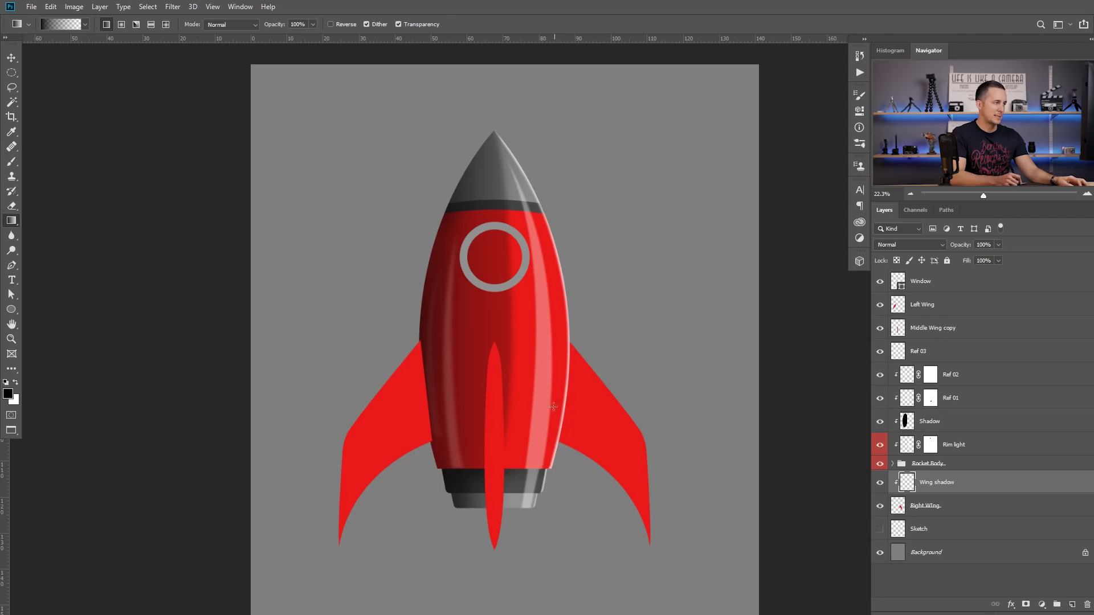
pyautogui.moveTo(618, 428); pyautogui.dragTo(628, 430)
pyautogui.hotkey('ctrl', 'z')
pyautogui.moveTo(401, 358); pyautogui.dragTo(641, 438)
pyautogui.hotkey('ctrl', 'z')
pyautogui.moveTo(413, 368); pyautogui.dragTo(652, 448)
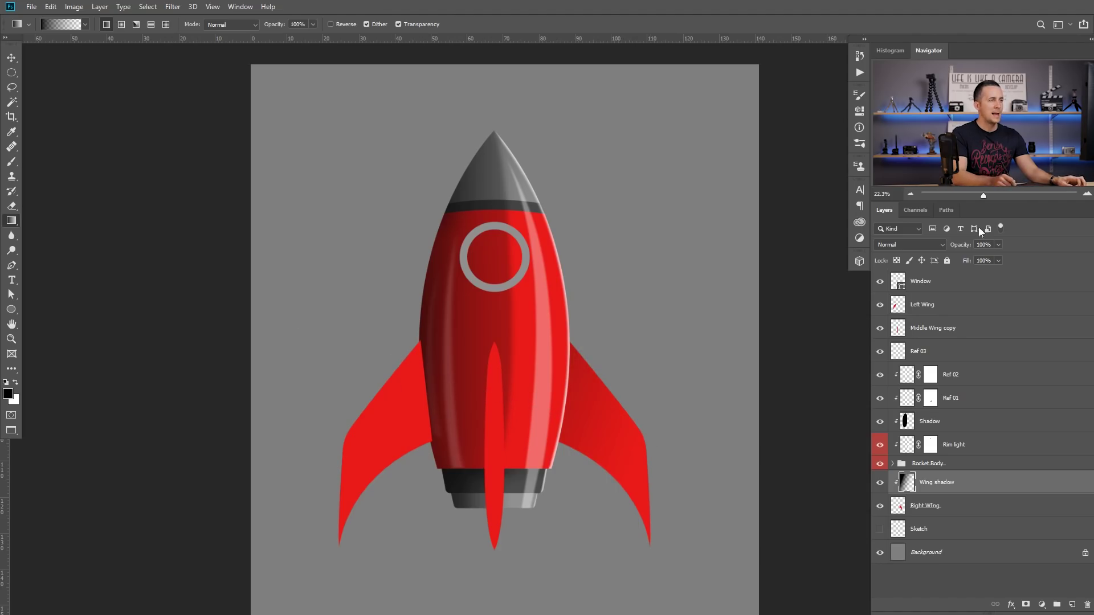
pyautogui.hotkey('ctrl', 'z')
# Shade the right wing with a black-to-transparent linear gradient on the Wing shadow layer and set the layer's opacity to 89%.
pyautogui.moveTo(349, 393); pyautogui.dragTo(664, 424)
pyautogui.moveTo(964, 247); pyautogui.dragTo(940, 247)
pyautogui.hotkey('ctrl', 'z')
pyautogui.hotkey('ctrl', 'z')
pyautogui.hotkey('ctrl', 'shift', 'z')
pyautogui.hotkey('ctrl', 'z')
pyautogui.moveTo(205, 510); pyautogui.dragTo(601, 402)
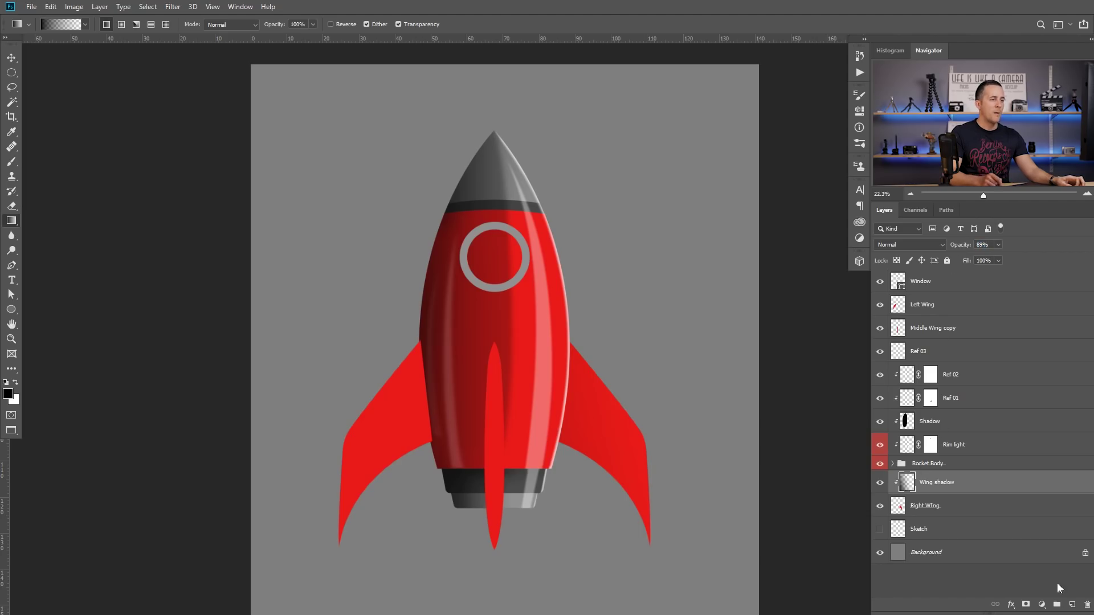
# Add a layer named "H 1" above Wing shadow and clip it to the right wing.
pyautogui.click(1071, 604)
pyautogui.doubleClick(919, 482)
pyautogui.write('H 1')
pyautogui.press('Return')
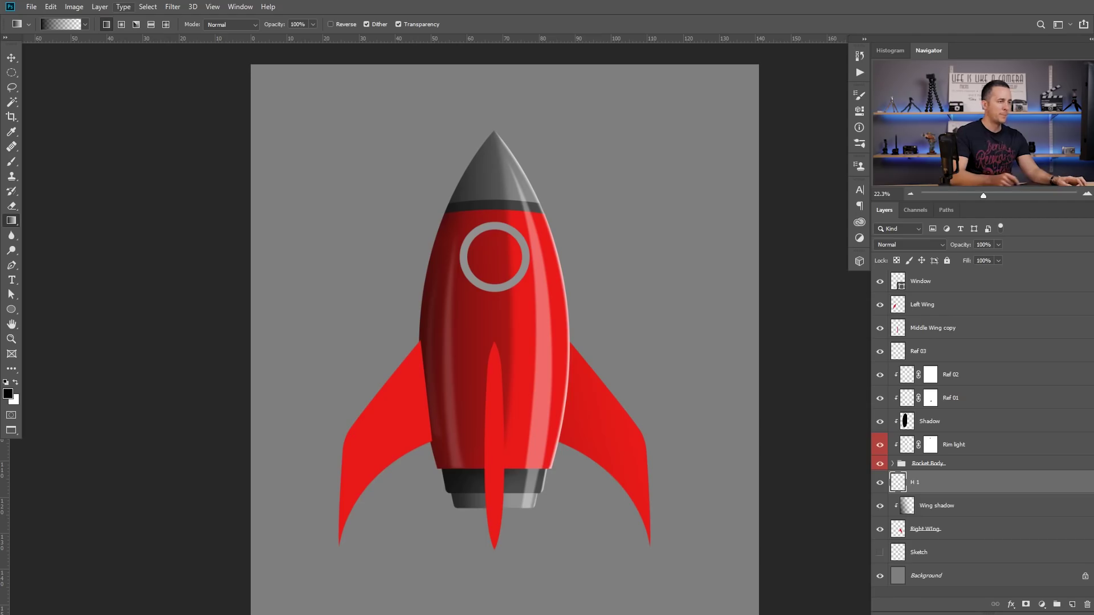
pyautogui.keyDown('alt'); pyautogui.click(926, 494); pyautogui.keyUp('alt')
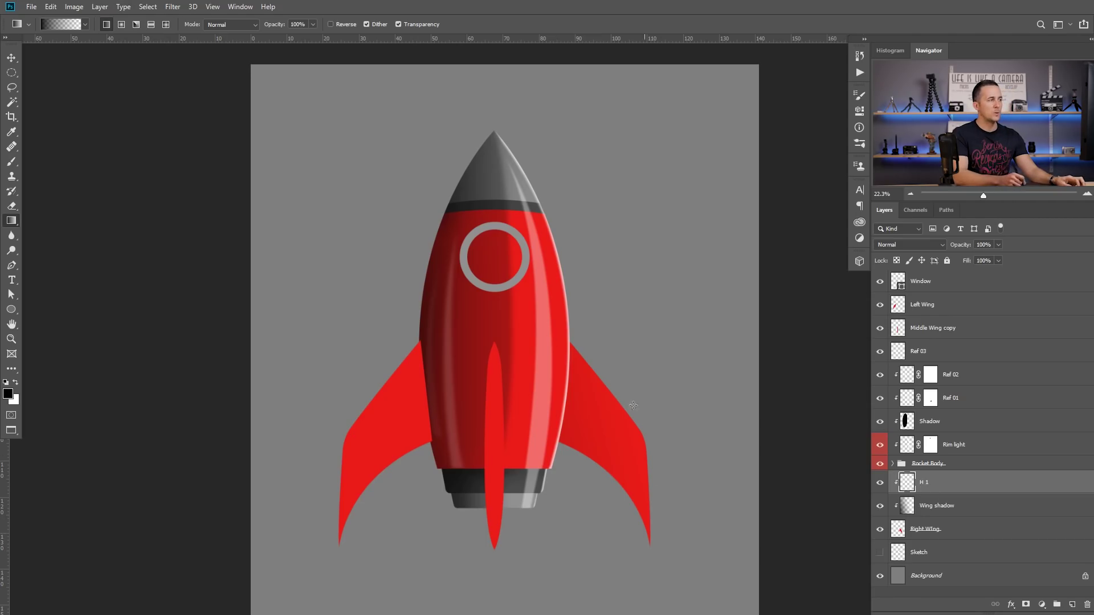
# Load the Right Wing layer's outline as a selection, contract it and feather it by 10 pixels.
pyautogui.keyDown('ctrl'); pyautogui.click(902, 530); pyautogui.keyUp('ctrl')
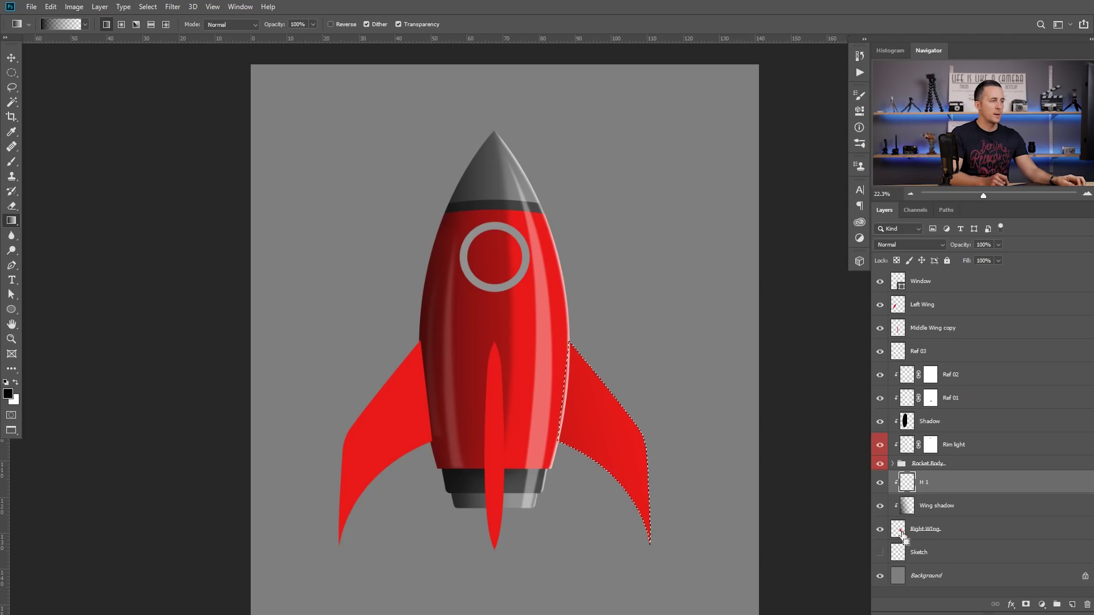
pyautogui.click(148, 6)
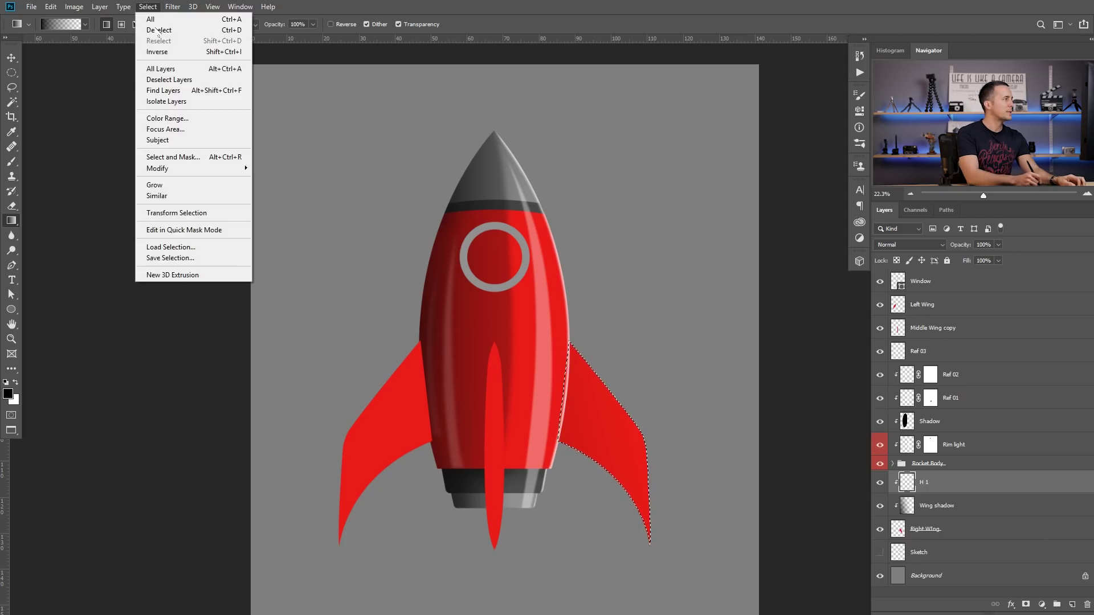
pyautogui.moveTo(188, 171)
pyautogui.click(281, 200)
pyautogui.click(732, 181)
pyautogui.click(148, 7)
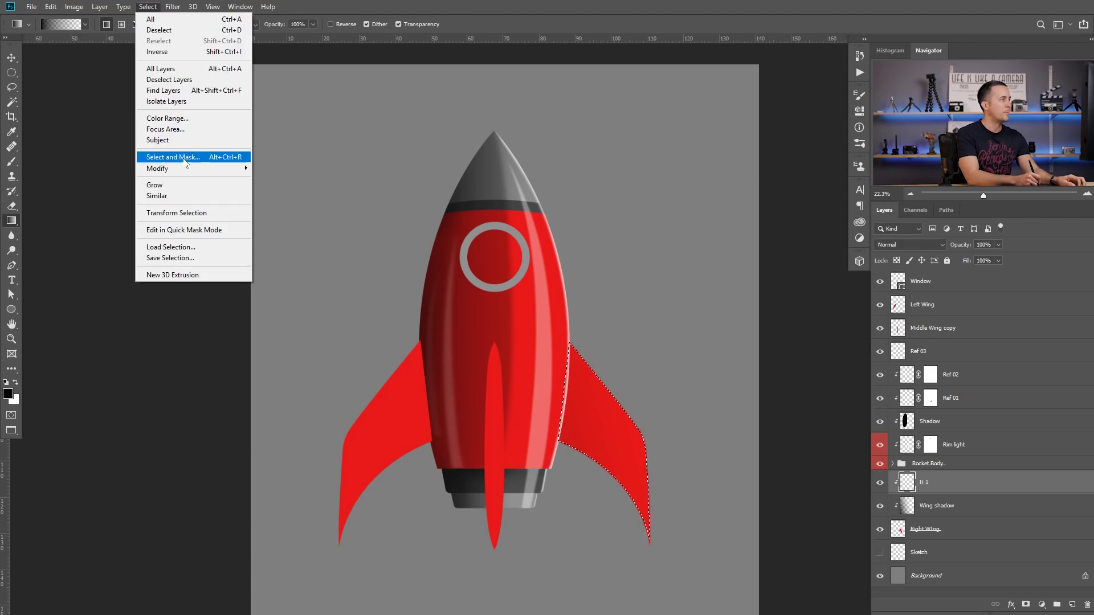
pyautogui.moveTo(188, 168)
pyautogui.click(282, 212)
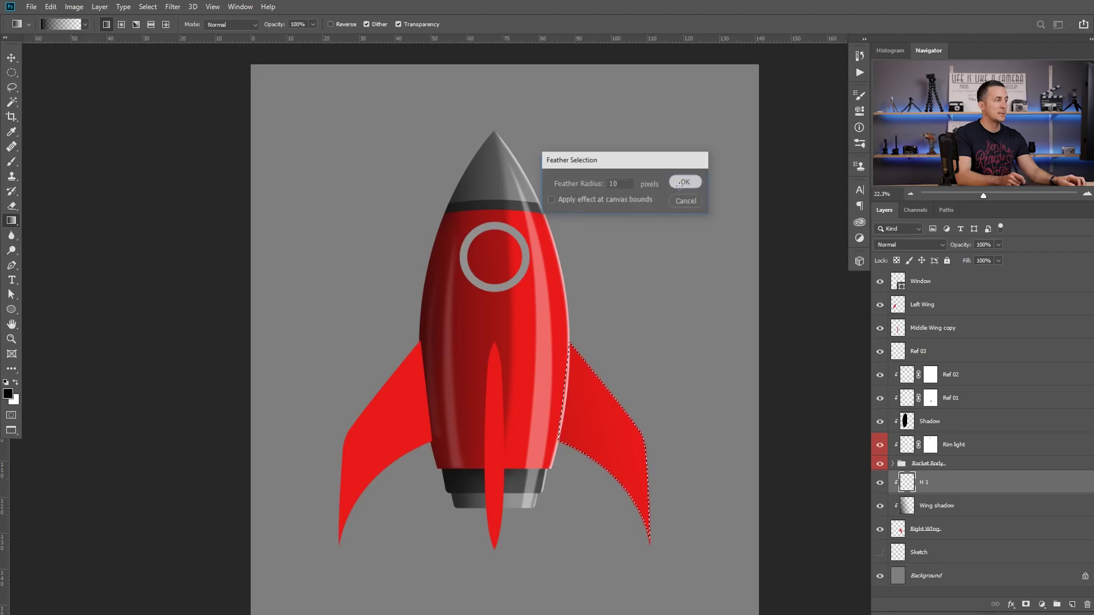
pyautogui.press('Return')
# Paint a white rim highlight along the right wing's outer edge on H 1 with a 90 px soft brush and deselect.
pyautogui.scroll(4, 629, 410)
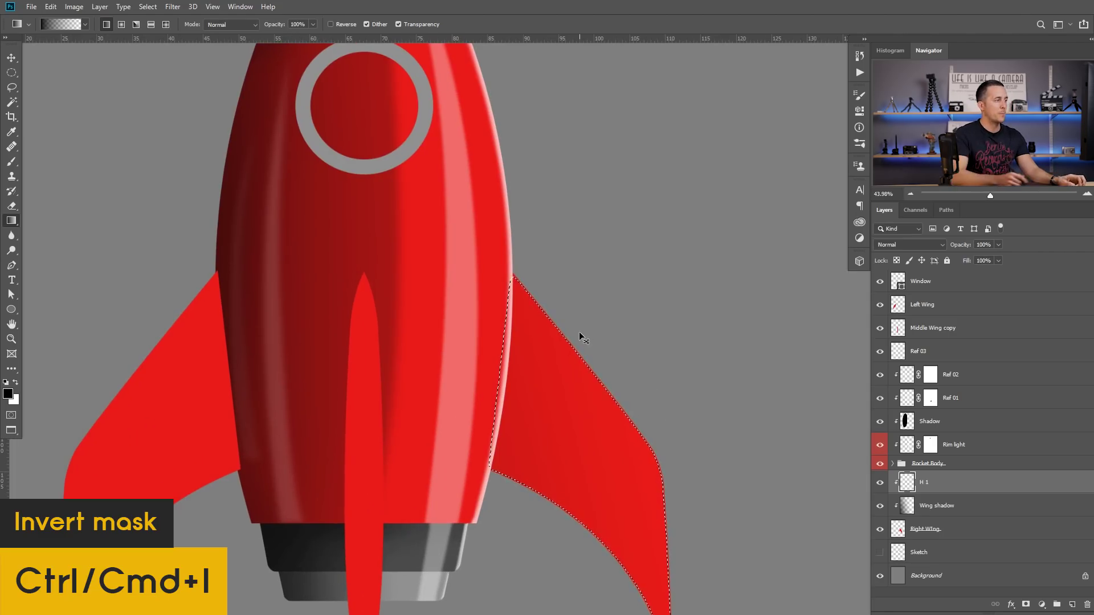
pyautogui.press('b')
pyautogui.press('x')
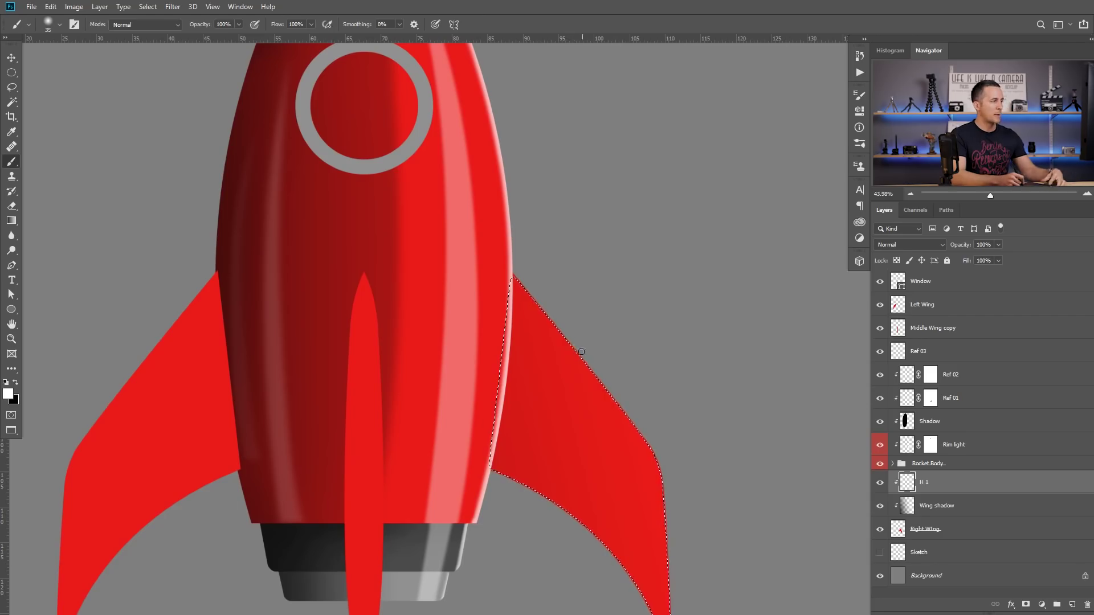
pyautogui.press(']')
pyautogui.press(']')
pyautogui.press(']')
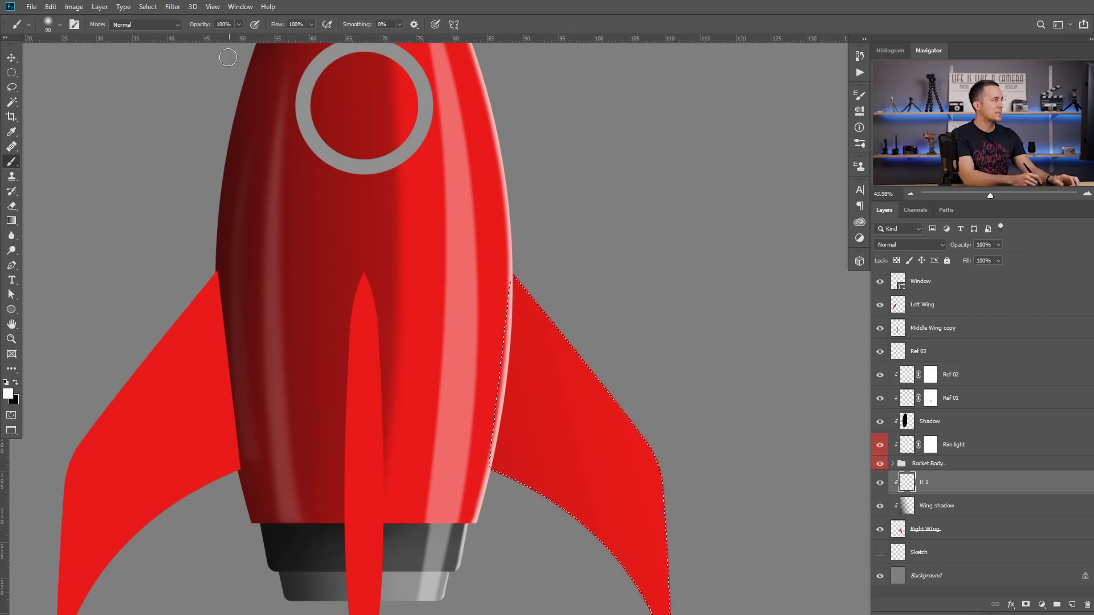
pyautogui.moveTo(524, 274)
pyautogui.mouseDown()
pyautogui.moveTo(650, 446)
pyautogui.moveTo(670, 542)
pyautogui.moveTo(666, 593)
pyautogui.mouseUp()
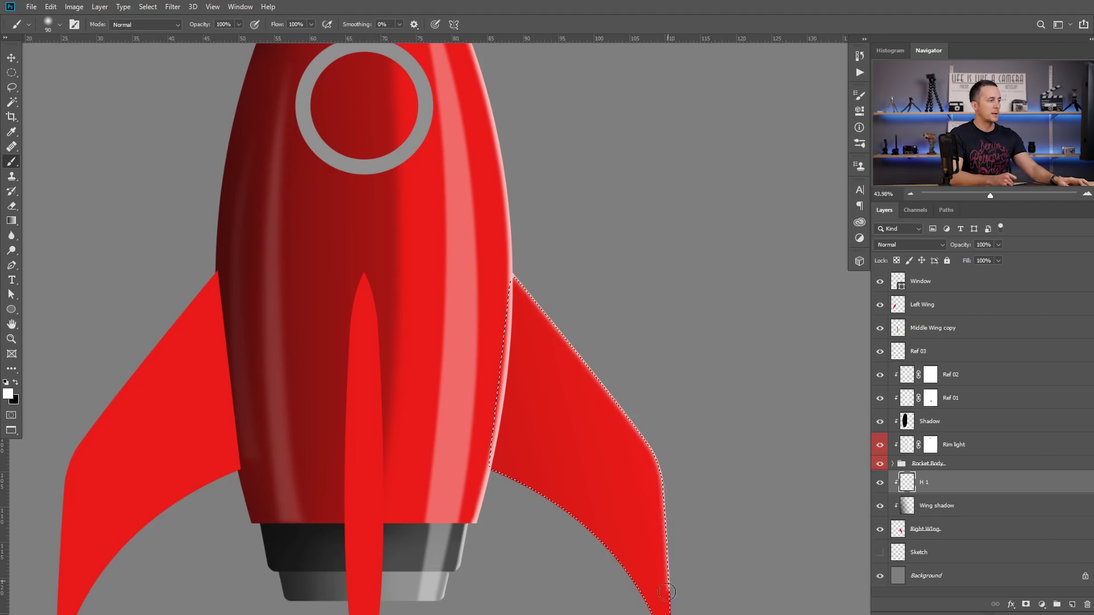
pyautogui.moveTo(661, 552); pyautogui.dragTo(647, 408)
pyautogui.moveTo(653, 479)
pyautogui.mouseDown()
pyautogui.moveTo(661, 534)
pyautogui.moveTo(665, 410)
pyautogui.mouseUp()
pyautogui.moveTo(664, 450)
pyautogui.mouseDown()
pyautogui.moveTo(651, 329)
pyautogui.moveTo(506, 149)
pyautogui.mouseUp()
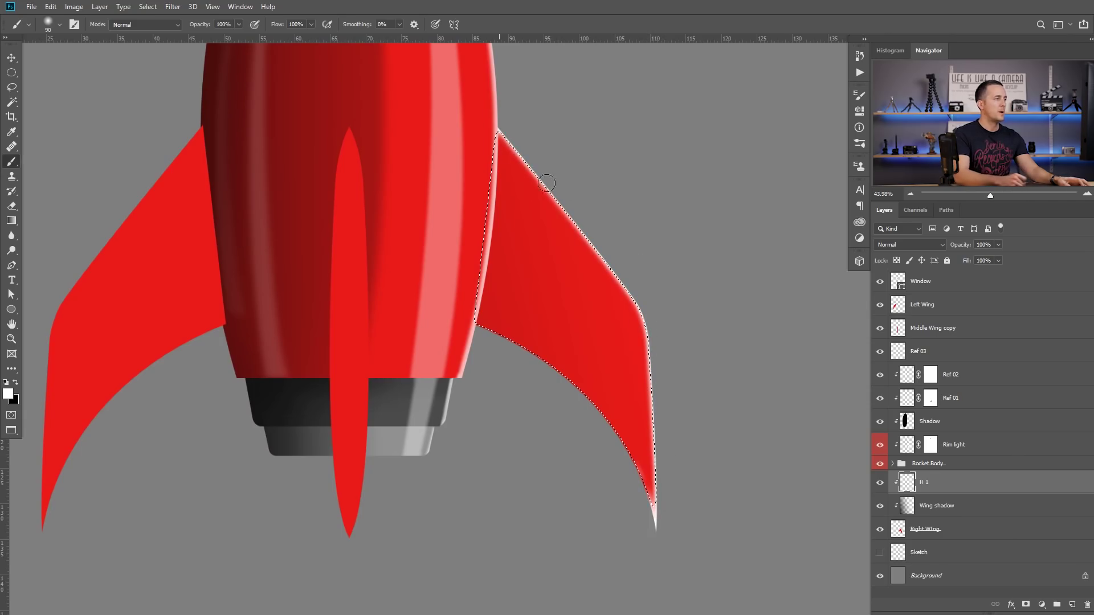
pyautogui.hotkey('ctrl', 'd')
# Add a mask to H 1 and paint it black at the wing tip and near the body joint to hide excess highlight.
pyautogui.moveTo(650, 507); pyautogui.dragTo(661, 506)
pyautogui.click(1026, 605)
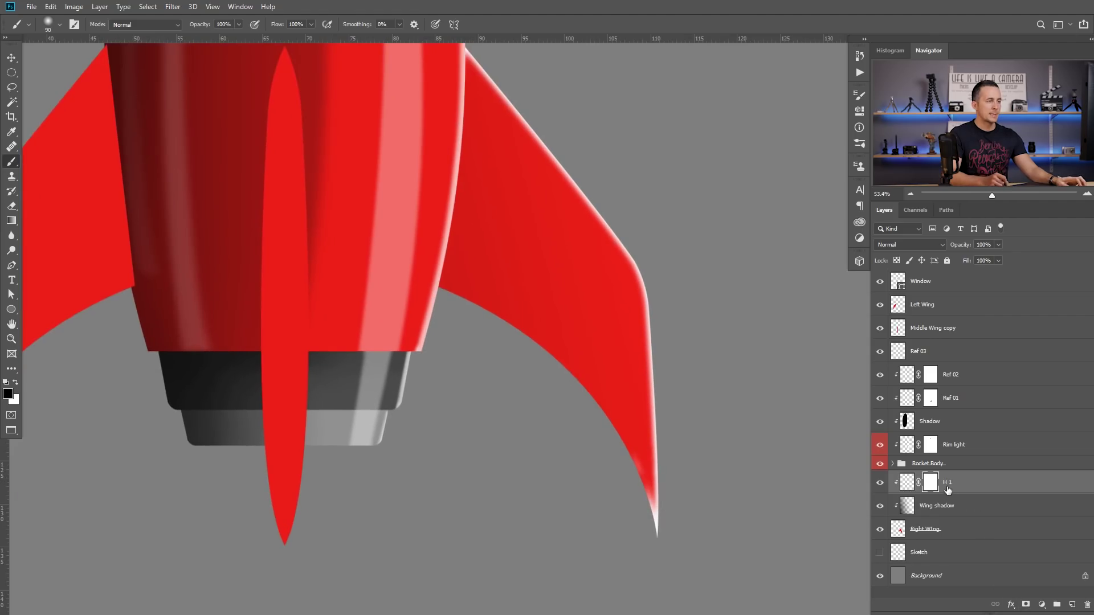
pyautogui.moveTo(600, 465)
pyautogui.mouseDown()
pyautogui.moveTo(645, 492)
pyautogui.moveTo(651, 519)
pyautogui.mouseUp()
pyautogui.press('[')
pyautogui.press('[')
pyautogui.press('[')
pyautogui.press('[')
pyautogui.press('[')
pyautogui.press(']')
pyautogui.press(']')
pyautogui.press(']')
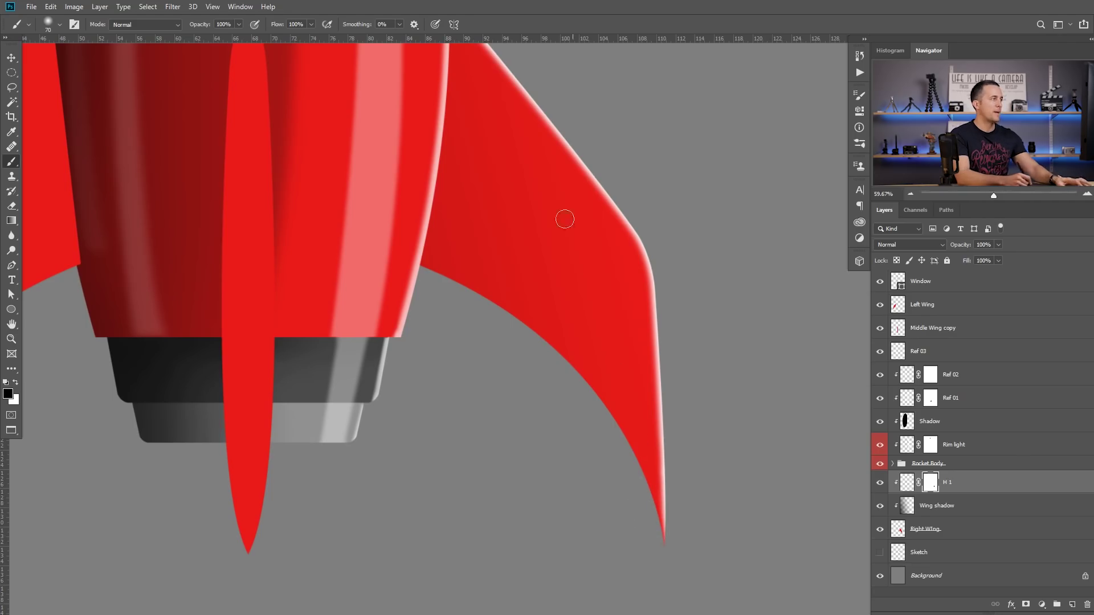
pyautogui.moveTo(565, 220); pyautogui.dragTo(542, 362)
pyautogui.moveTo(552, 293); pyautogui.dragTo(567, 293)
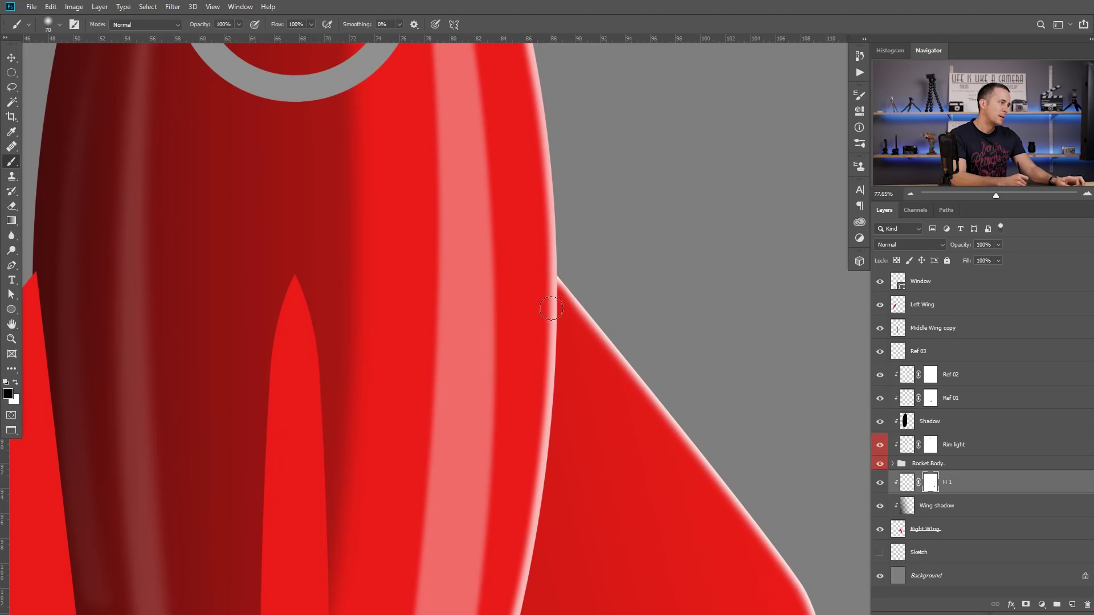
pyautogui.moveTo(544, 306)
pyautogui.mouseDown()
pyautogui.moveTo(530, 278)
pyautogui.moveTo(538, 295)
pyautogui.mouseUp()
pyautogui.moveTo(599, 363); pyautogui.dragTo(496, 367)
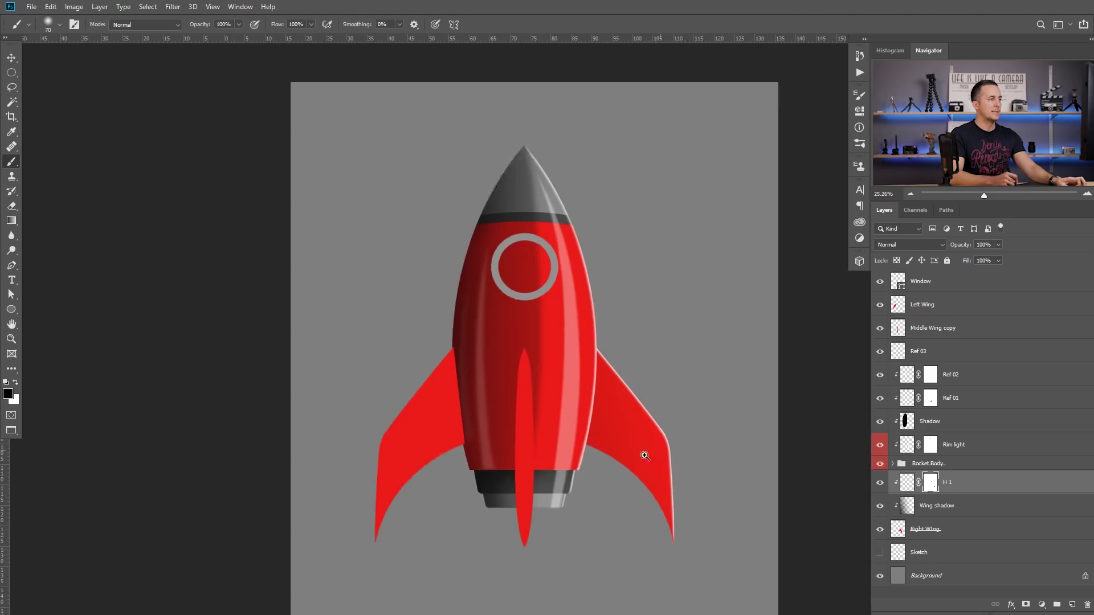
# Set the opacity of H 1 to 83% and of the Rim light layer to 61%.
pyautogui.moveTo(958, 249); pyautogui.dragTo(958, 251)
pyautogui.press('v')
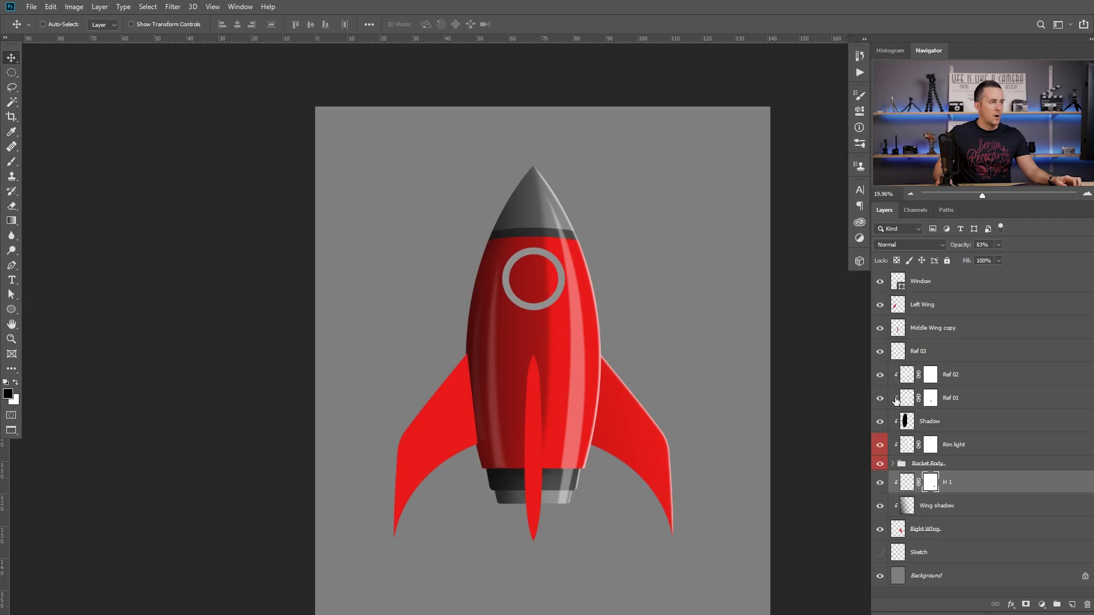
pyautogui.click(909, 449)
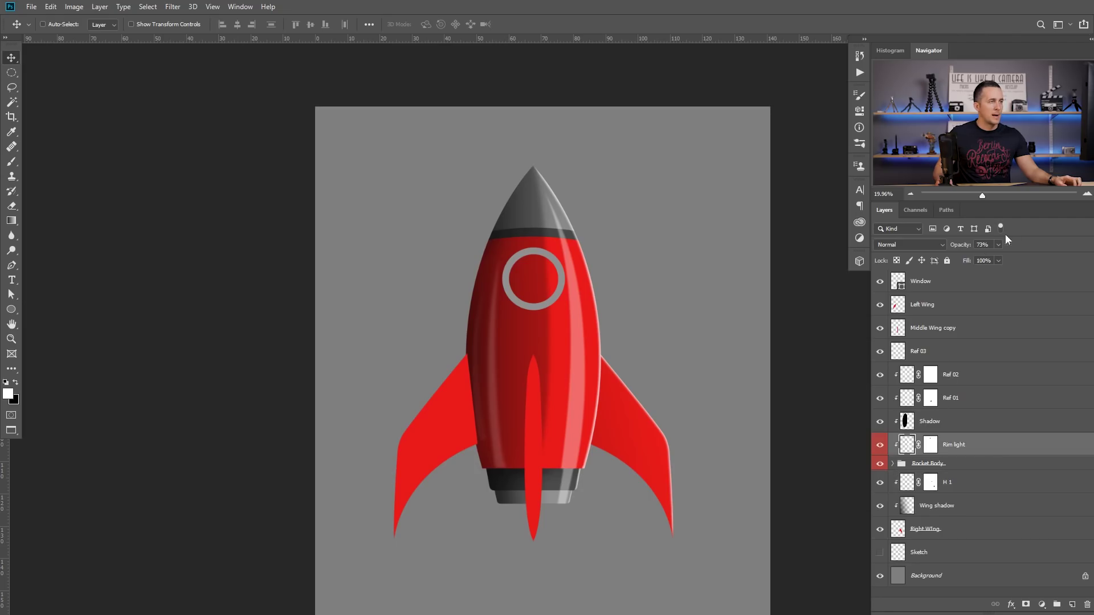
pyautogui.moveTo(963, 249); pyautogui.dragTo(957, 250)
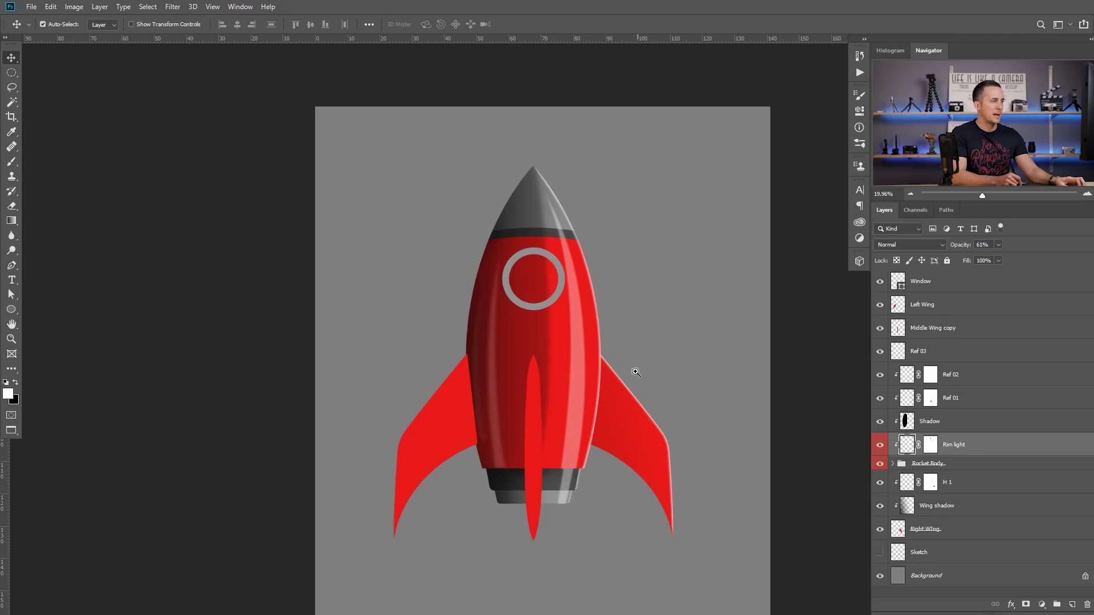
# Add a new clipped layer directly above the right wing's Wing shadow layer and name it "W S 2".
pyautogui.scroll(-1, 637, 372)
pyautogui.scroll(3, 654, 412)
pyautogui.moveTo(655, 420); pyautogui.dragTo(645, 384)
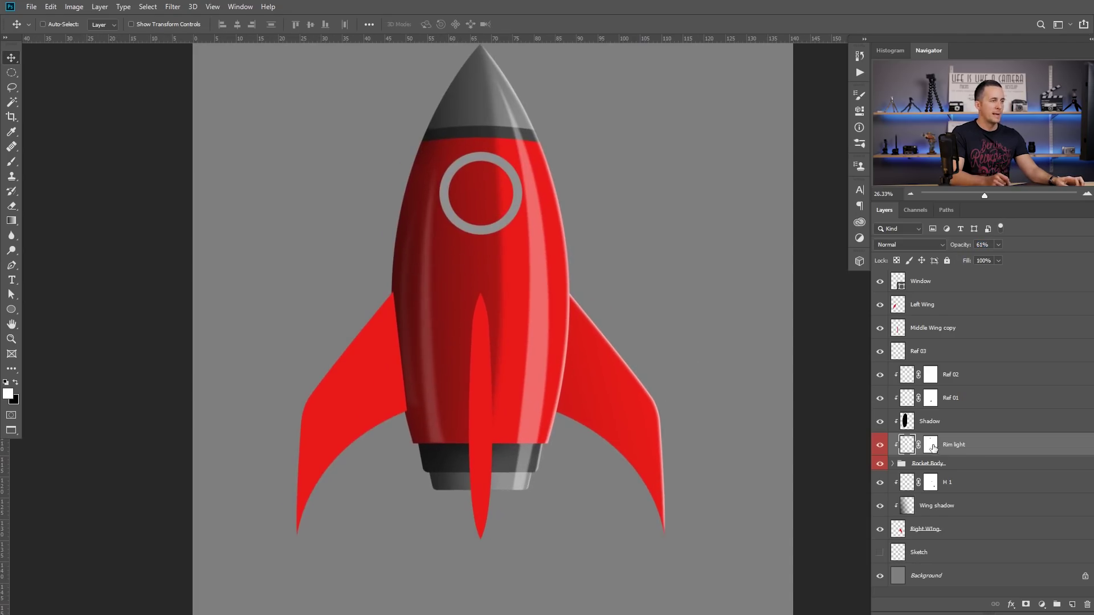
pyautogui.click(909, 506)
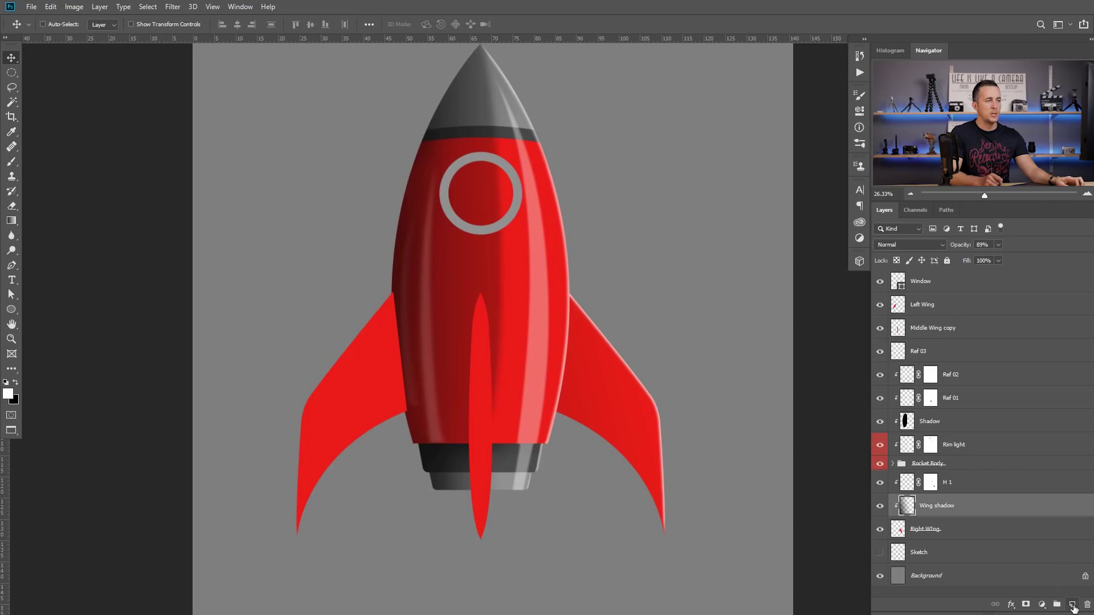
pyautogui.click(1072, 605)
pyautogui.doubleClick(929, 506)
pyautogui.write('S 2')
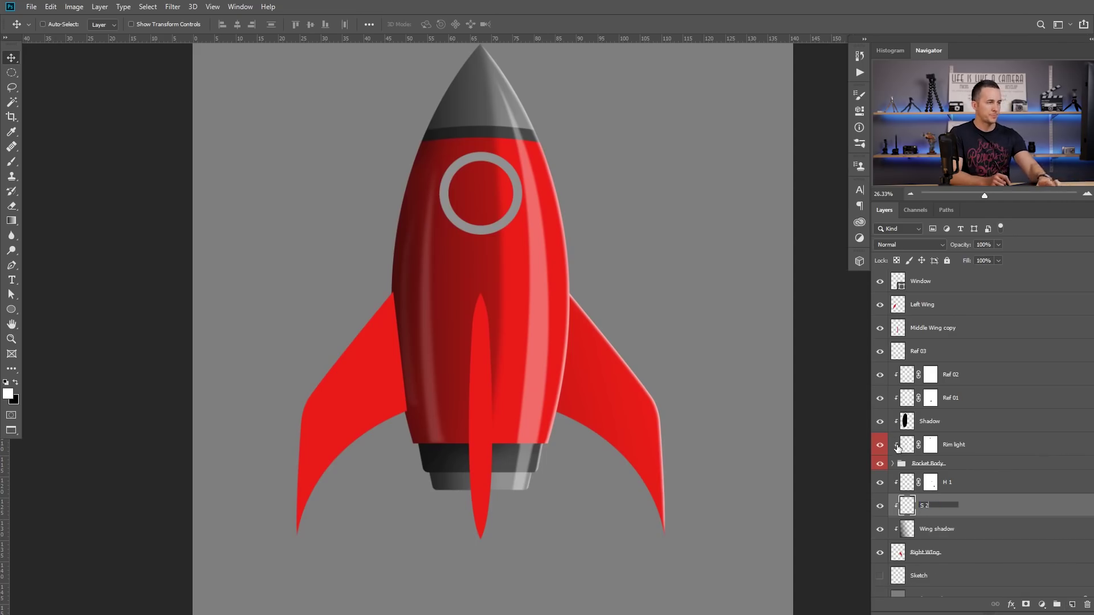
pyautogui.press('Return')
pyautogui.doubleClick(923, 507)
pyautogui.write('W S 2')
pyautogui.press('Return')
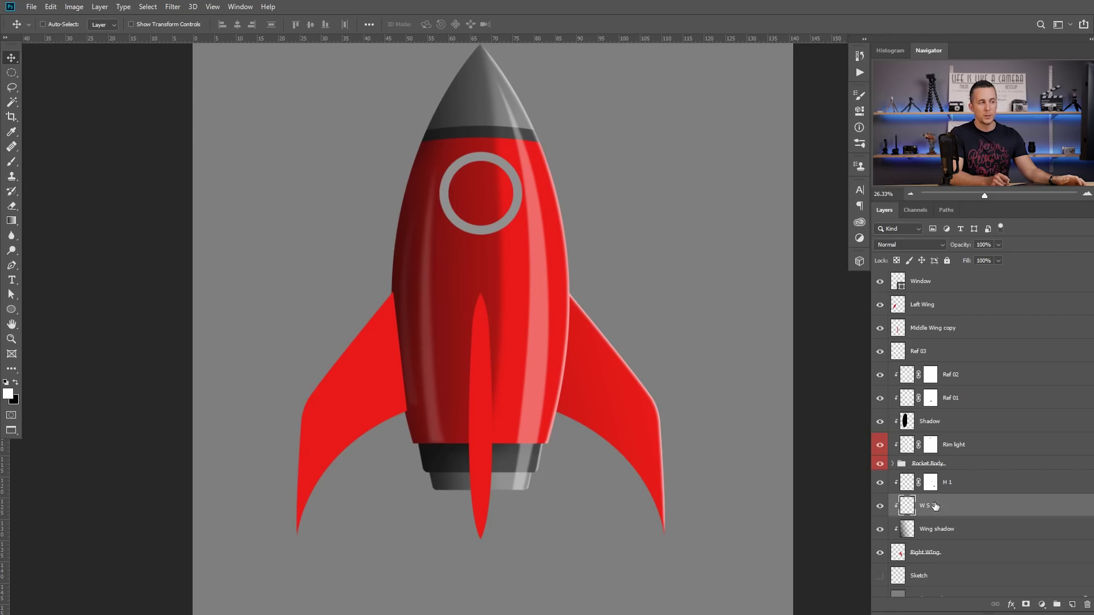
# Set up a black soft brush at 1000 px size, 0% hardness and 3% opacity.
pyautogui.press('b')
pyautogui.press('x')
pyautogui.press(']')
pyautogui.press(']')
pyautogui.press(']')
pyautogui.press(']')
pyautogui.press(']')
pyautogui.press(']')
pyautogui.press(']')
pyautogui.press(']')
pyautogui.press(']')
pyautogui.press(']')
pyautogui.press(']')
pyautogui.press(']')
pyautogui.press(']')
pyautogui.press(']')
pyautogui.press(']')
pyautogui.press(']')
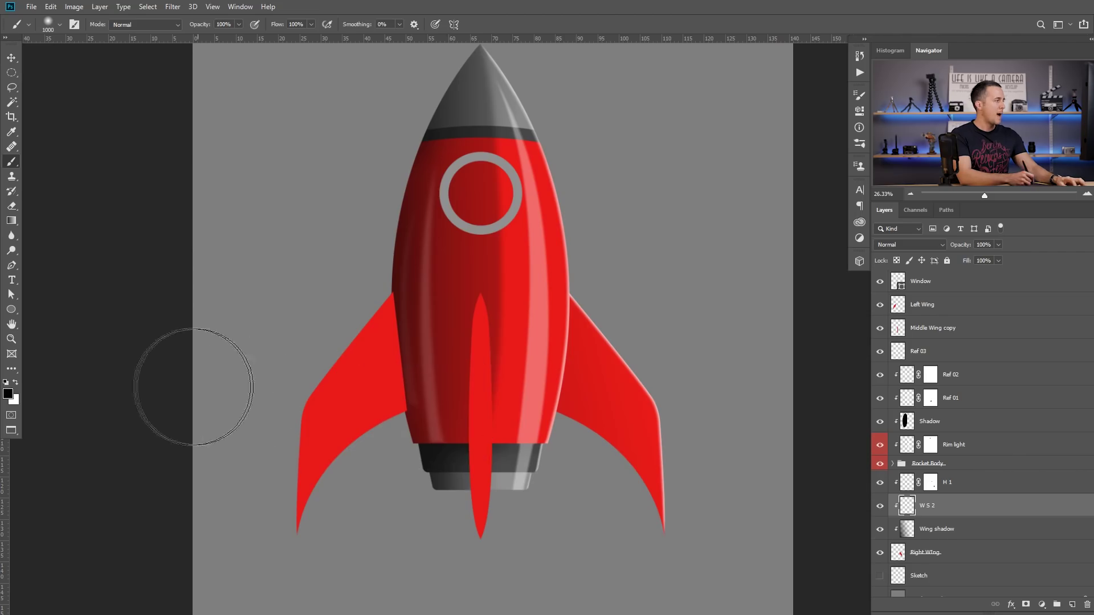
pyautogui.rightClick(289, 265)
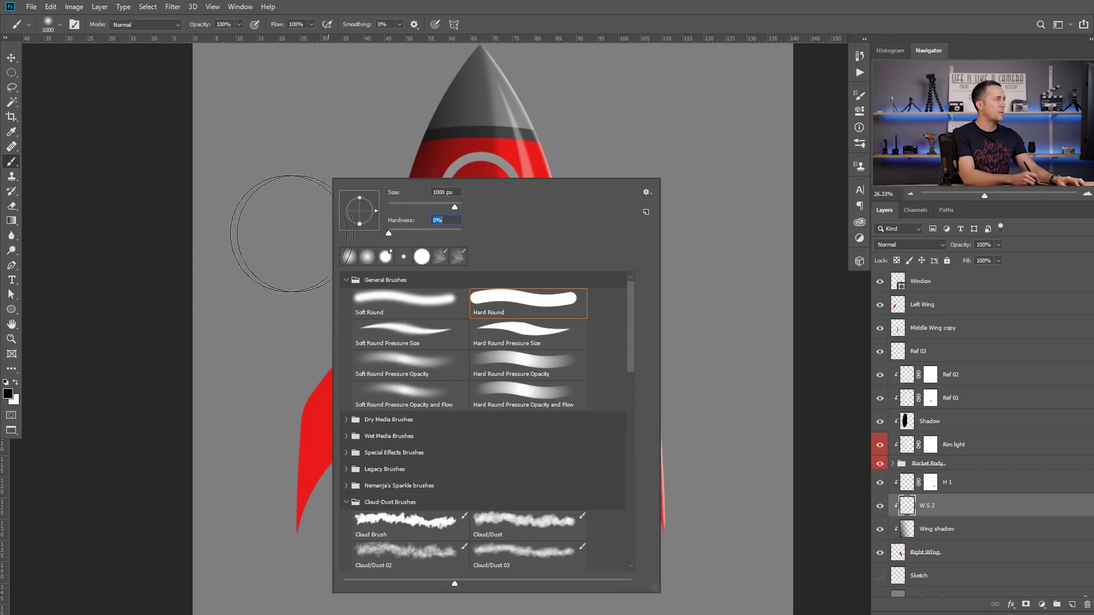
pyautogui.press('Return')
pyautogui.press('0')
pyautogui.press('3')
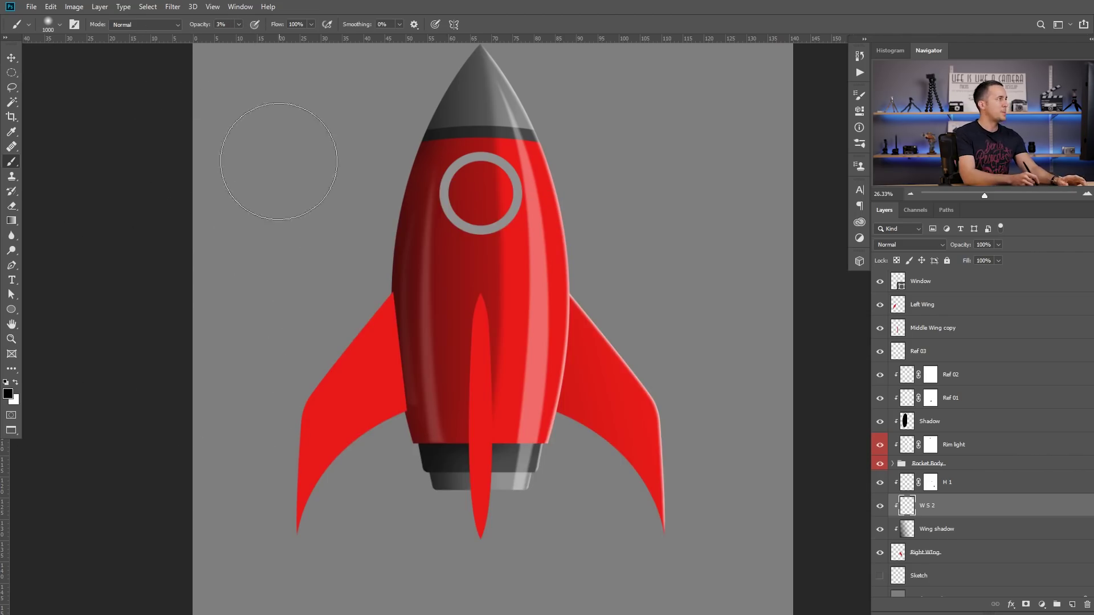
# Build up faint black shading on the right wing on W S 2, reducing the brush to 600 px and down to 150 px.
pyautogui.press('[')
pyautogui.press('[')
pyautogui.press('[')
pyautogui.press('[')
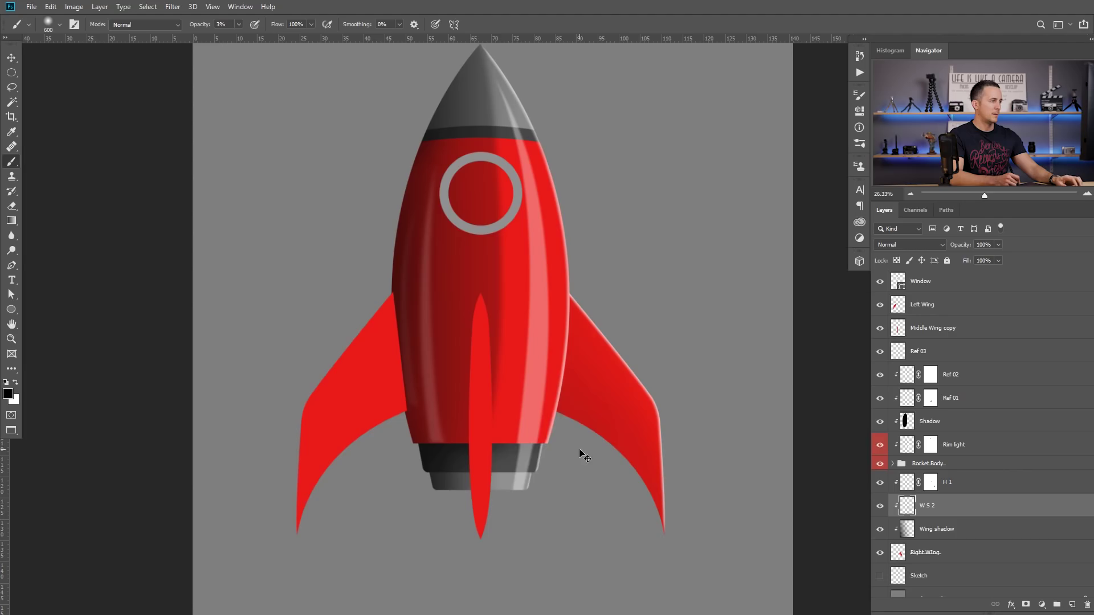
pyautogui.moveTo(597, 462)
pyautogui.mouseDown()
pyautogui.moveTo(555, 487)
pyautogui.moveTo(574, 491)
pyautogui.moveTo(579, 481)
pyautogui.mouseUp()
pyautogui.press('[')
pyautogui.press('[')
pyautogui.press('[')
pyautogui.press('[')
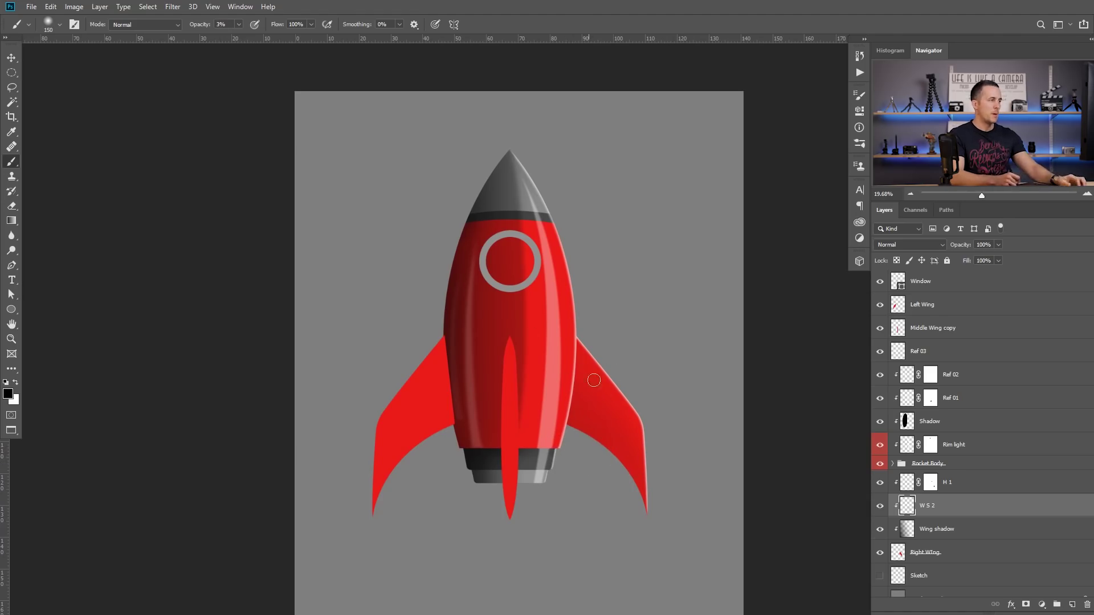
# Add a new layer above Left Wing, clip it to the wing and name it "L Wing shadow".
pyautogui.press('v')
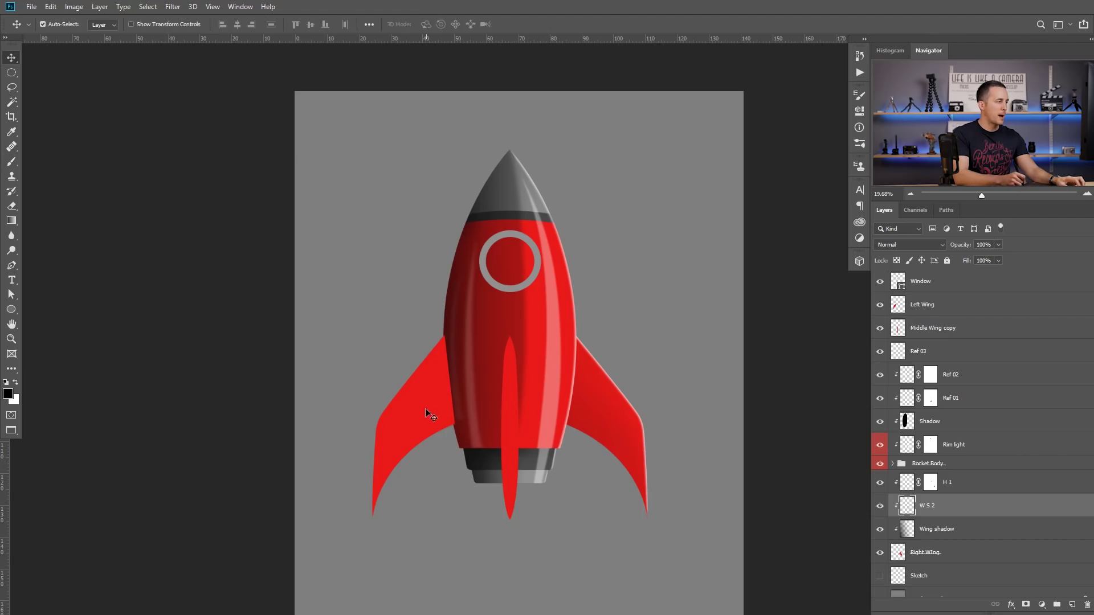
pyautogui.click(430, 418)
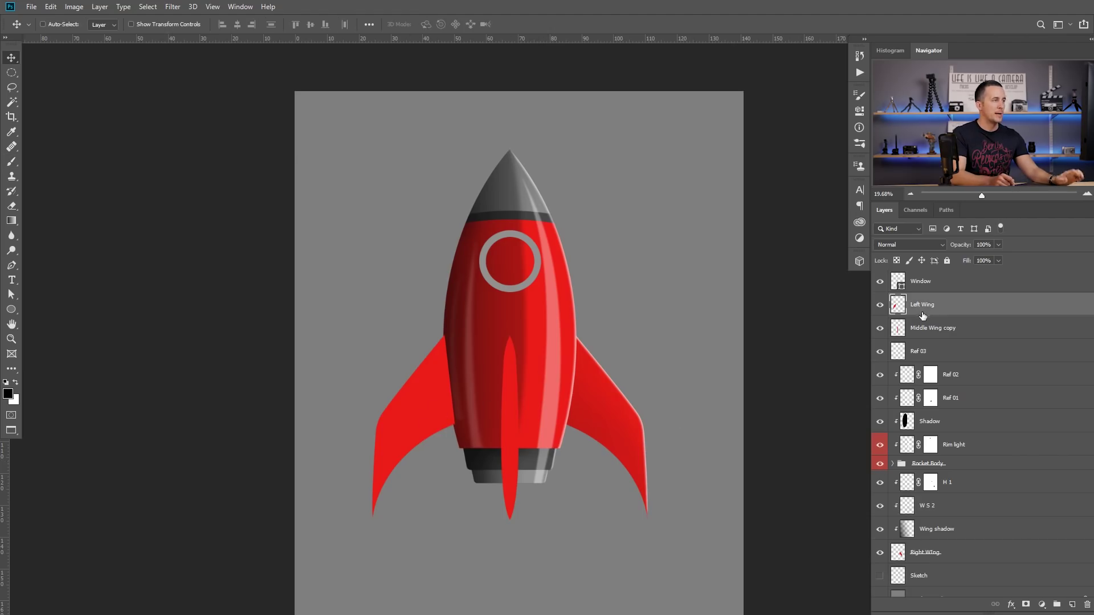
pyautogui.click(1072, 605)
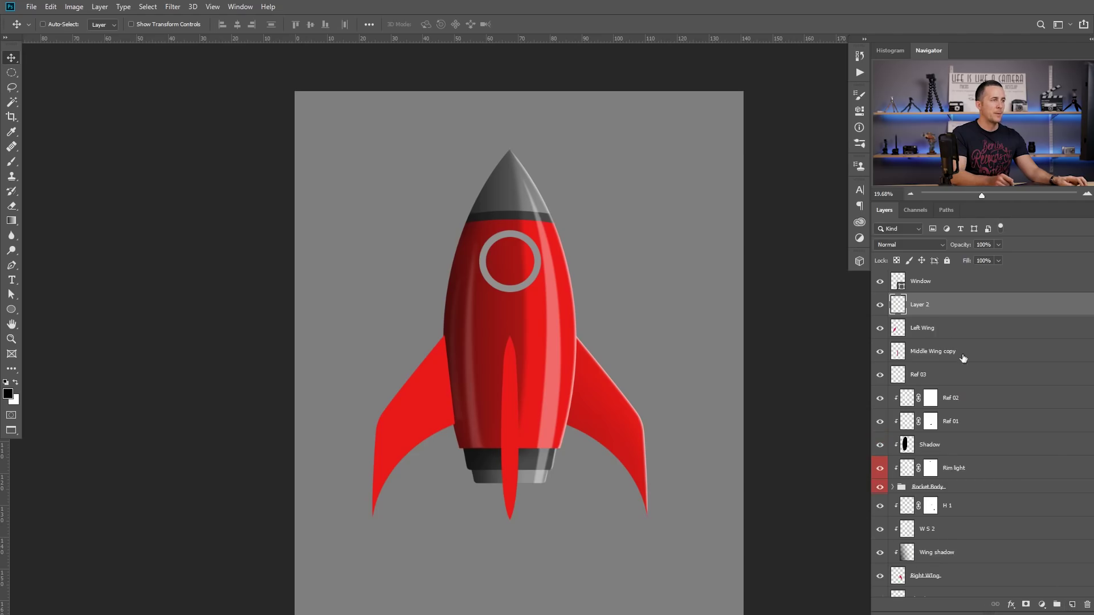
pyautogui.keyDown('alt'); pyautogui.click(929, 313); pyautogui.keyUp('alt')
pyautogui.doubleClick(927, 303)
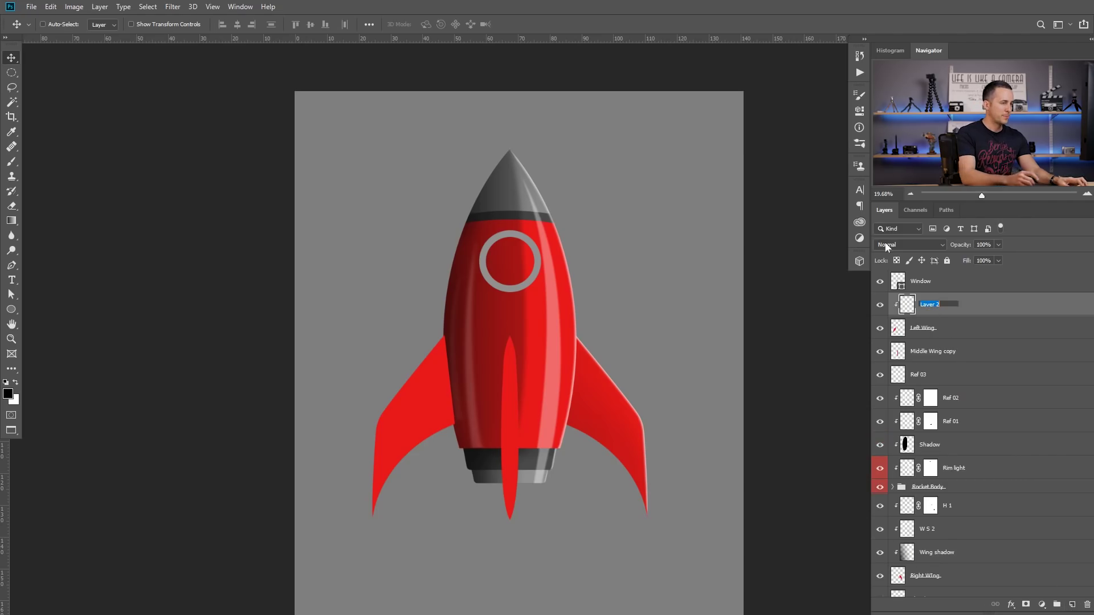
pyautogui.write('Wing ')
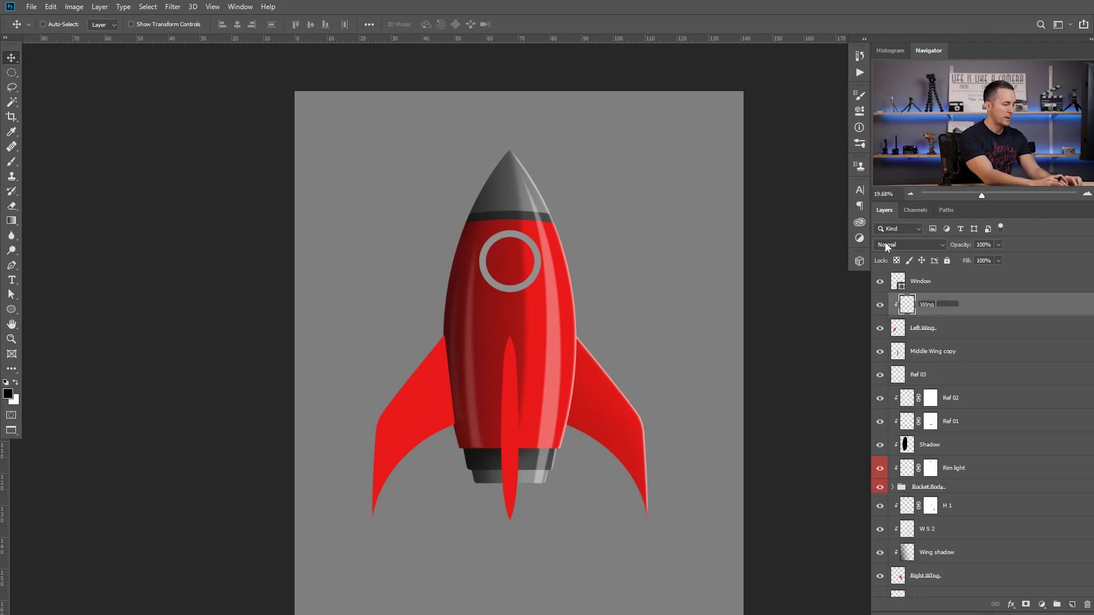
pyautogui.write('shadow')
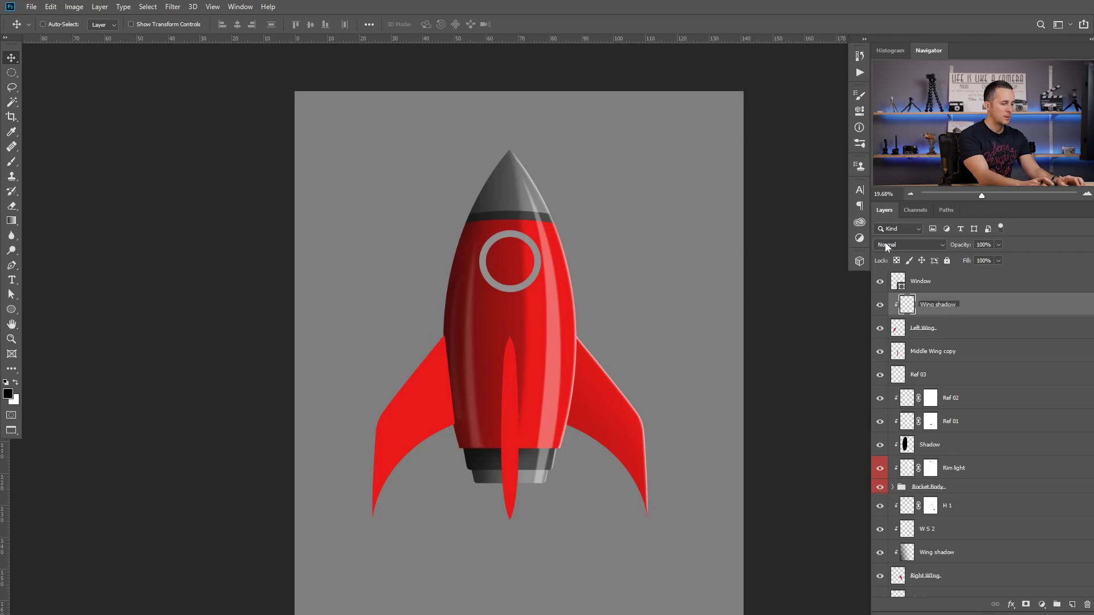
pyautogui.press('Home')
pyautogui.write('L')
pyautogui.press('Return')
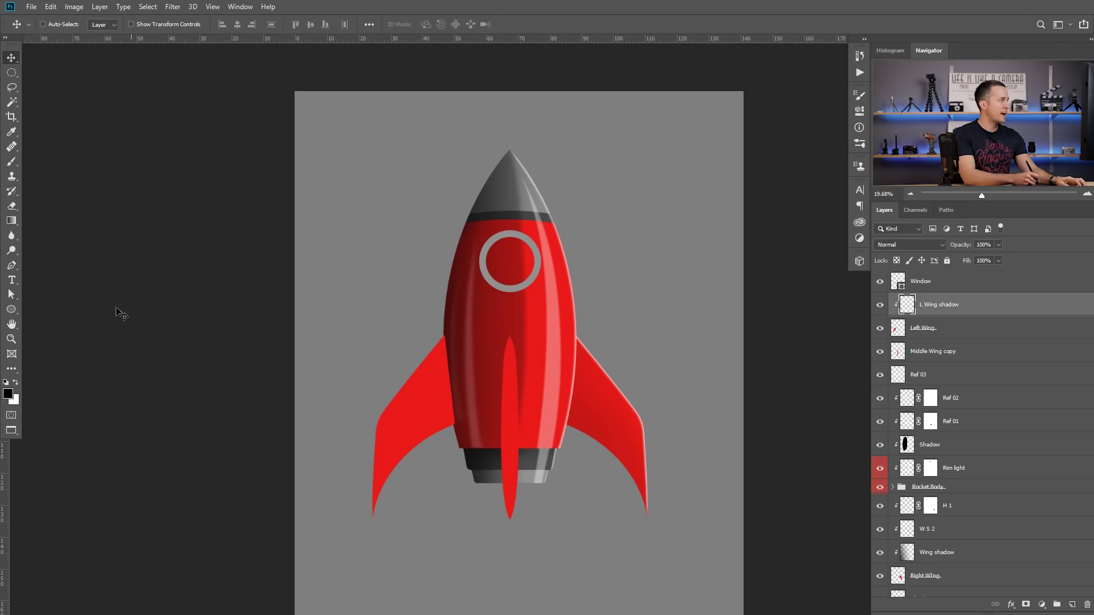
# Shade the left wing with a black-to-transparent linear gradient running outward from the rocket body on L Wing shadow.
pyautogui.click(13, 222)
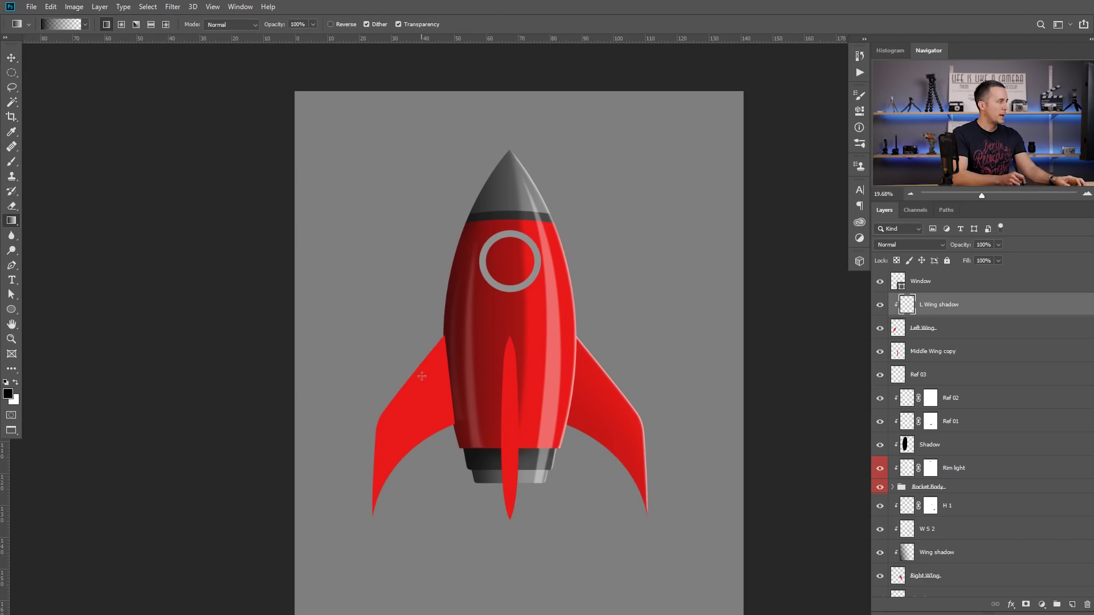
pyautogui.moveTo(470, 388); pyautogui.dragTo(322, 385)
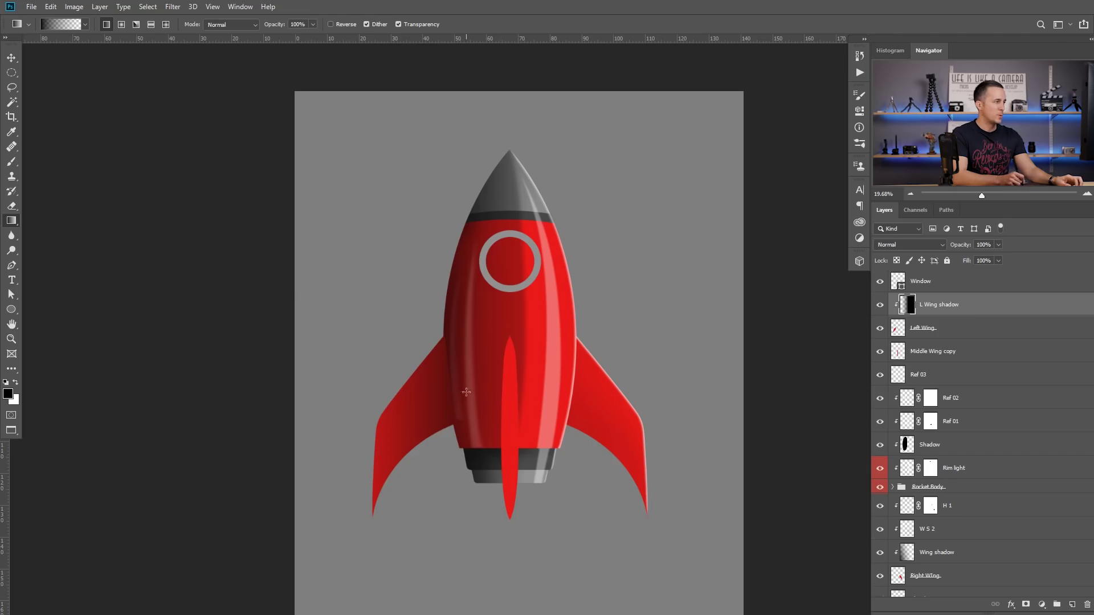
# Add a new layer above L Wing shadow, clip it to the left wing and name it "L W S 02".
pyautogui.click(1071, 605)
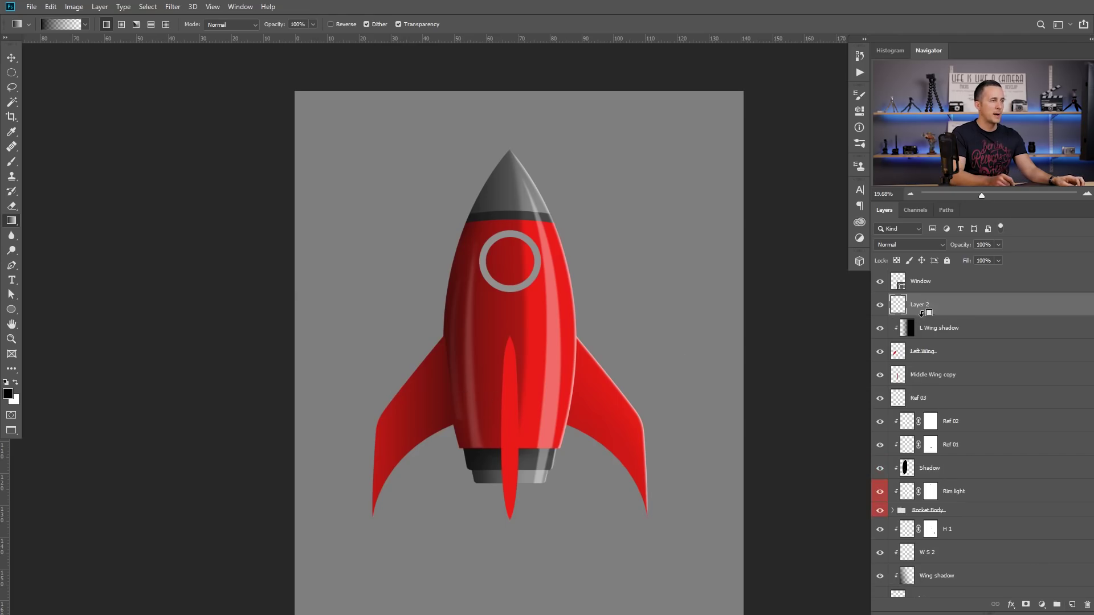
pyautogui.keyDown('alt'); pyautogui.click(921, 313); pyautogui.keyUp('alt')
pyautogui.doubleClick(924, 304)
pyautogui.write('L')
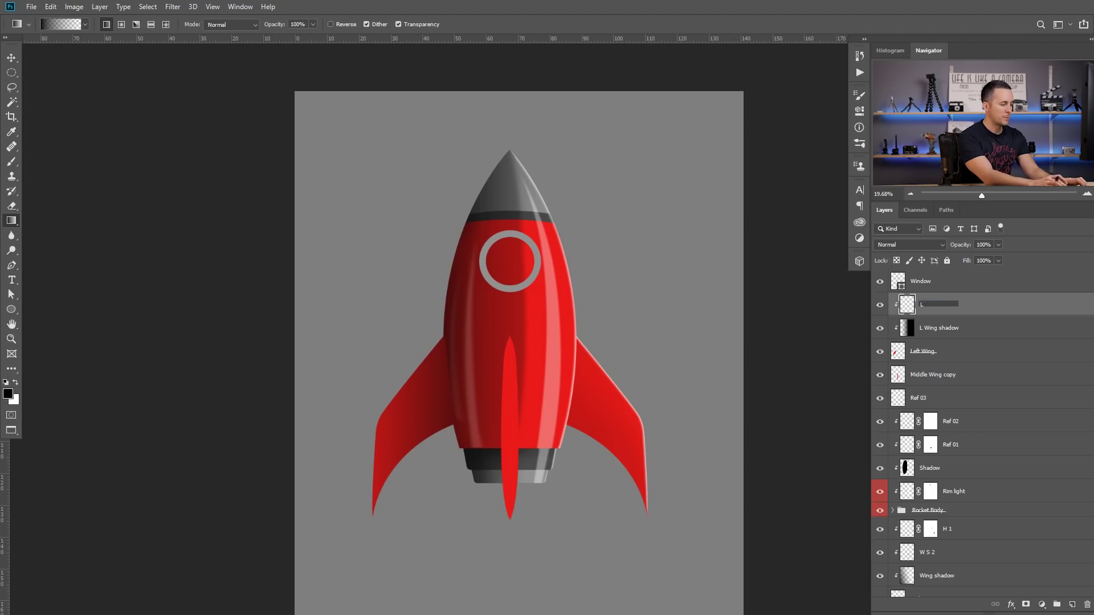
pyautogui.write(' W S02')
pyautogui.press('BackSpace')
pyautogui.press('BackSpace')
pyautogui.write('02')
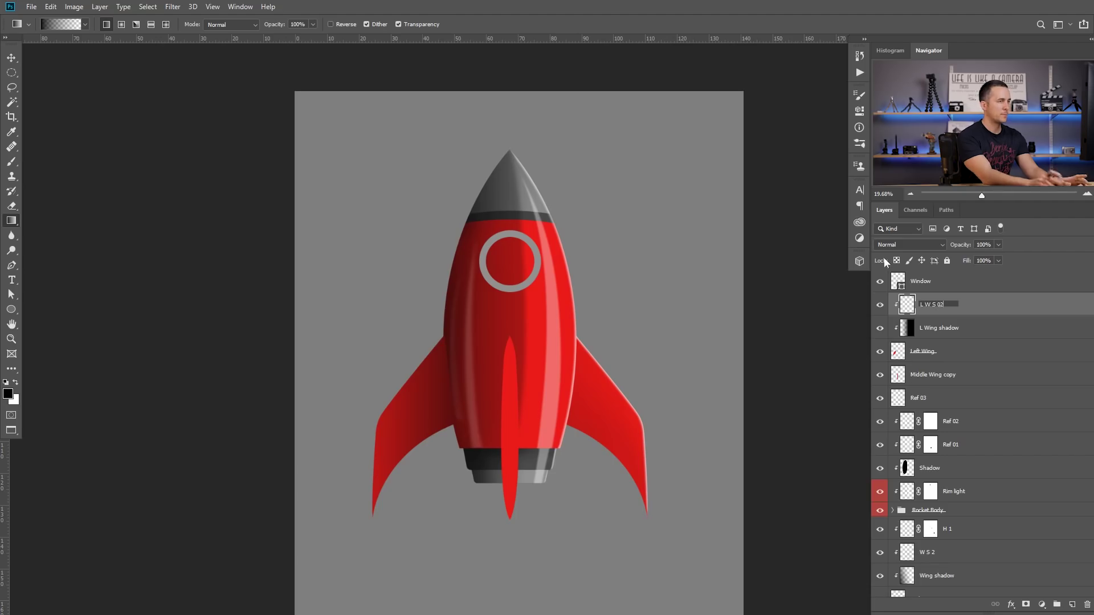
pyautogui.press('Return')
# Shade the left wing next to the rocket body on L W S 02 with a black 800 px soft brush at 3% opacity.
pyautogui.press('b')
pyautogui.press(']')
pyautogui.press(']')
pyautogui.press(']')
pyautogui.press(']')
pyautogui.press(']')
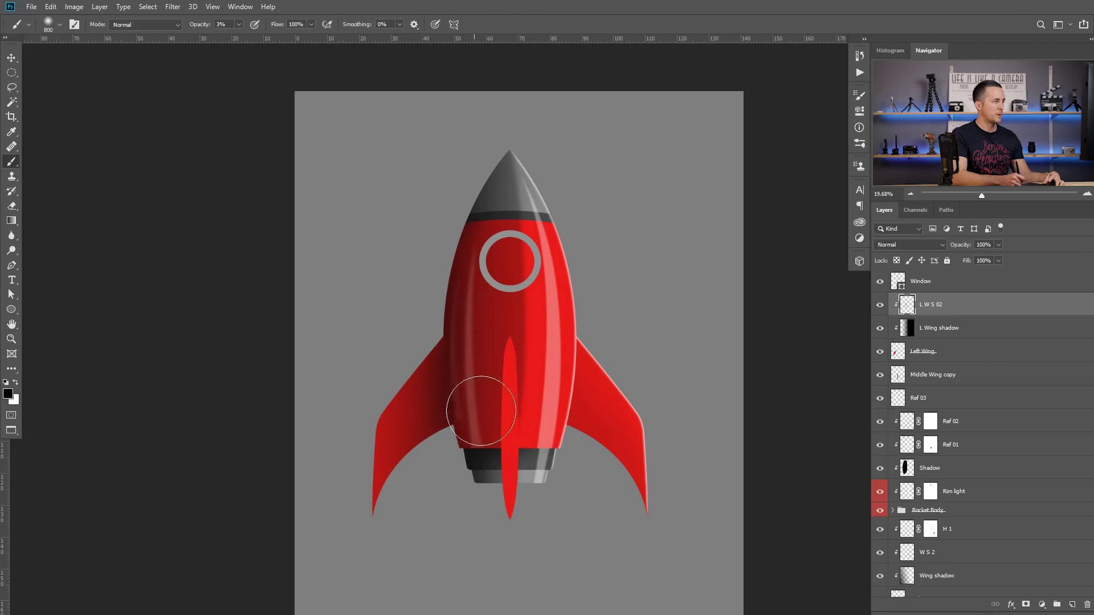
pyautogui.press(']')
pyautogui.press('[')
pyautogui.moveTo(524, 431)
pyautogui.mouseDown()
pyautogui.moveTo(481, 454)
pyautogui.moveTo(554, 450)
pyautogui.mouseUp()
pyautogui.moveTo(476, 412); pyautogui.dragTo(486, 411)
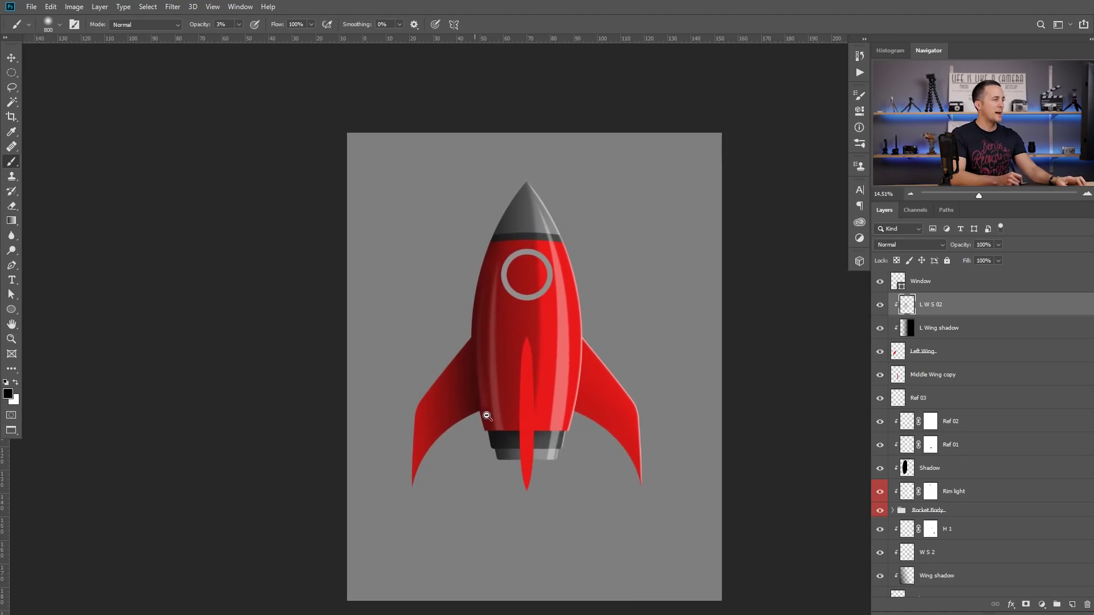
pyautogui.moveTo(523, 376); pyautogui.dragTo(551, 392)
# Reduce the soft brush to 70 px to suit the narrow middle wing.
pyautogui.press('[')
pyautogui.press('[')
pyautogui.press('[')
pyautogui.press('[')
pyautogui.press('[')
pyautogui.press('[')
pyautogui.press('[')
pyautogui.press('[')
pyautogui.press('[')
pyautogui.press('[')
pyautogui.press('[')
pyautogui.press('[')
pyautogui.press('[')
pyautogui.press('[')
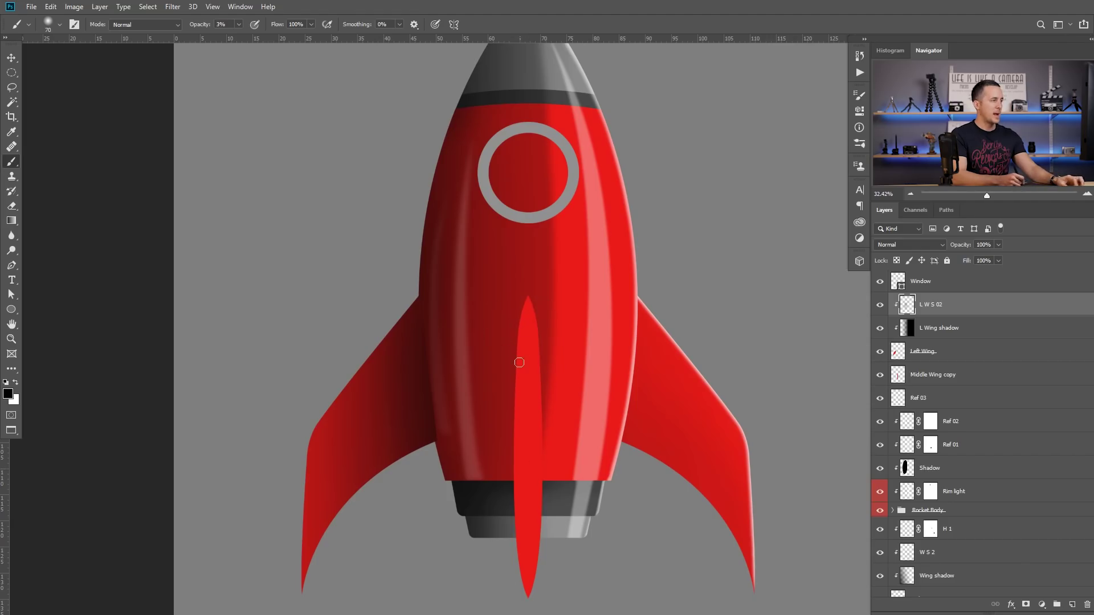
# Add a new layer above Middle Wing copy, clip it to the wing and name it "M W S".
pyautogui.press('v')
pyautogui.click(530, 395)
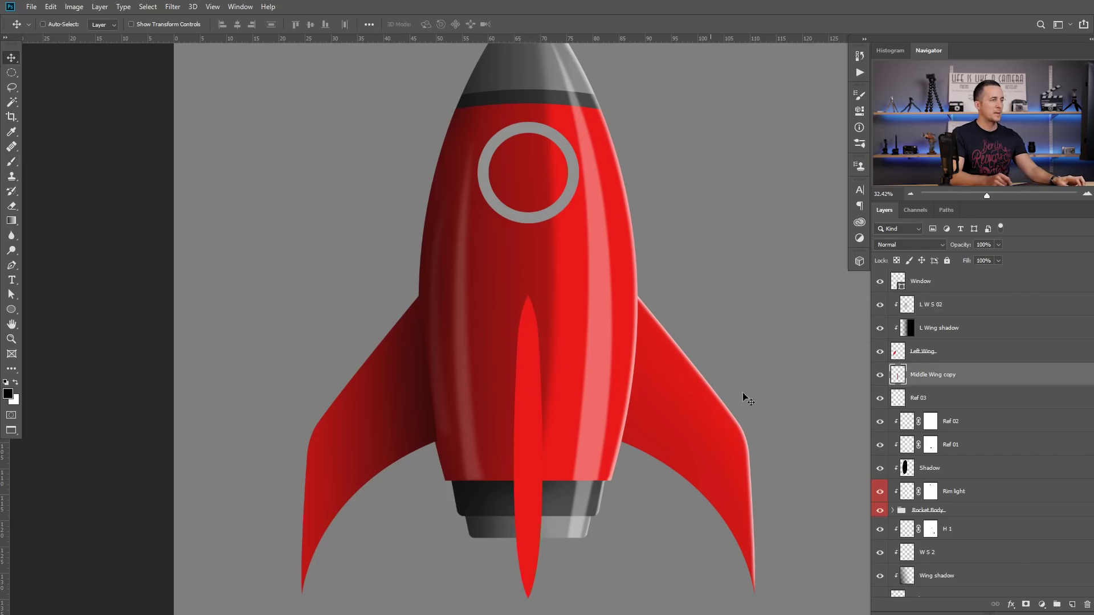
pyautogui.click(1072, 604)
pyautogui.hotkey('ctrl', 'alt', 'g')
pyautogui.doubleClick(931, 374)
pyautogui.write('M W S')
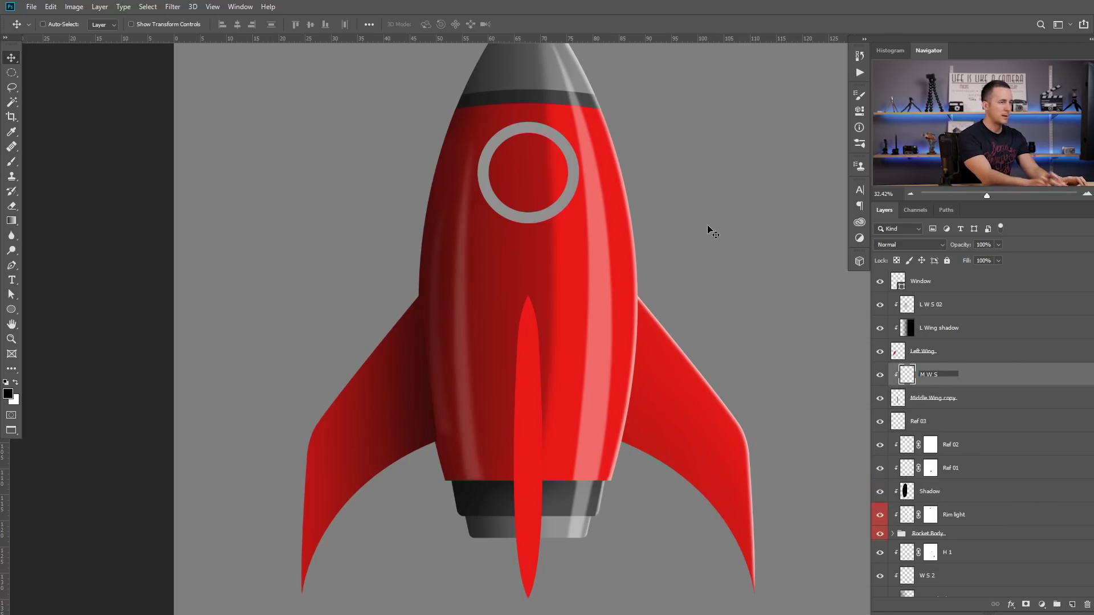
pyautogui.press('Return')
# Paint faint black shading down the left side of the middle wing on M W S with the soft brush at 3% opacity.
pyautogui.press('b')
pyautogui.press(']')
pyautogui.moveTo(514, 312)
pyautogui.mouseDown()
pyautogui.moveTo(512, 336)
pyautogui.moveTo(516, 296)
pyautogui.moveTo(499, 404)
pyautogui.moveTo(512, 323)
pyautogui.moveTo(499, 513)
pyautogui.moveTo(508, 377)
pyautogui.moveTo(504, 483)
pyautogui.mouseUp()
pyautogui.press('space')
pyautogui.moveTo(509, 549)
pyautogui.mouseDown()
pyautogui.moveTo(494, 319)
pyautogui.moveTo(500, 437)
pyautogui.moveTo(513, 232)
pyautogui.moveTo(484, 418)
pyautogui.moveTo(511, 248)
pyautogui.moveTo(494, 437)
pyautogui.moveTo(499, 312)
pyautogui.moveTo(499, 508)
pyautogui.moveTo(491, 408)
pyautogui.moveTo(493, 382)
pyautogui.moveTo(500, 553)
pyautogui.moveTo(499, 388)
pyautogui.moveTo(514, 582)
pyautogui.moveTo(503, 562)
pyautogui.moveTo(499, 418)
pyautogui.moveTo(507, 498)
pyautogui.moveTo(510, 292)
pyautogui.mouseUp()
pyautogui.moveTo(565, 420)
pyautogui.mouseDown()
pyautogui.moveTo(519, 456)
pyautogui.moveTo(594, 435)
pyautogui.mouseUp()
# Soften the M W S shading with a 12.5 pixel Gaussian Blur and add a layer mask to M W S.
pyautogui.click(173, 7)
pyautogui.moveTo(215, 139)
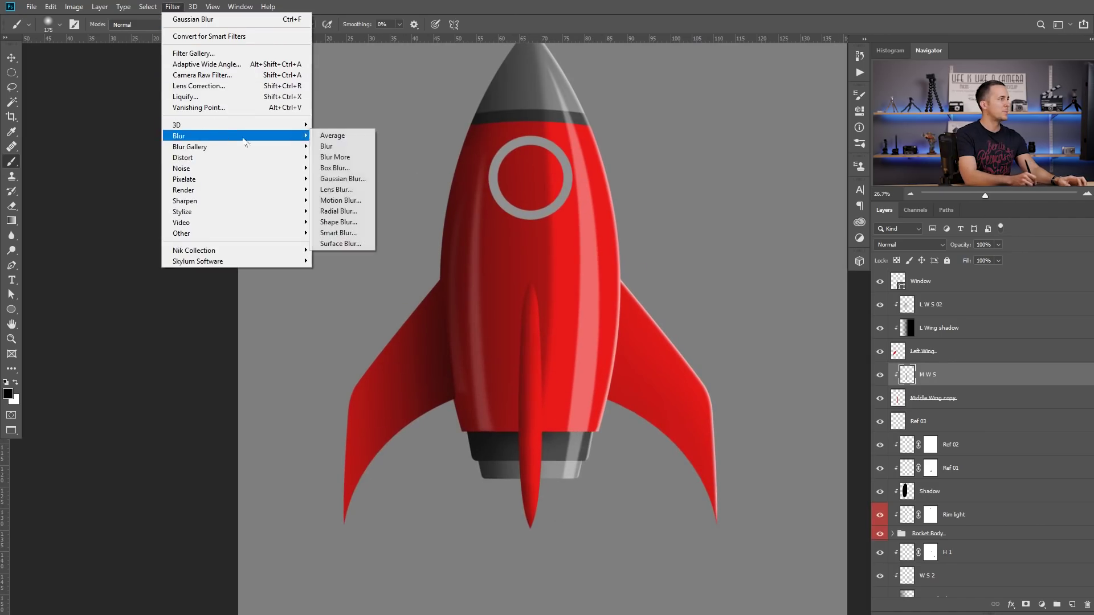
pyautogui.click(348, 178)
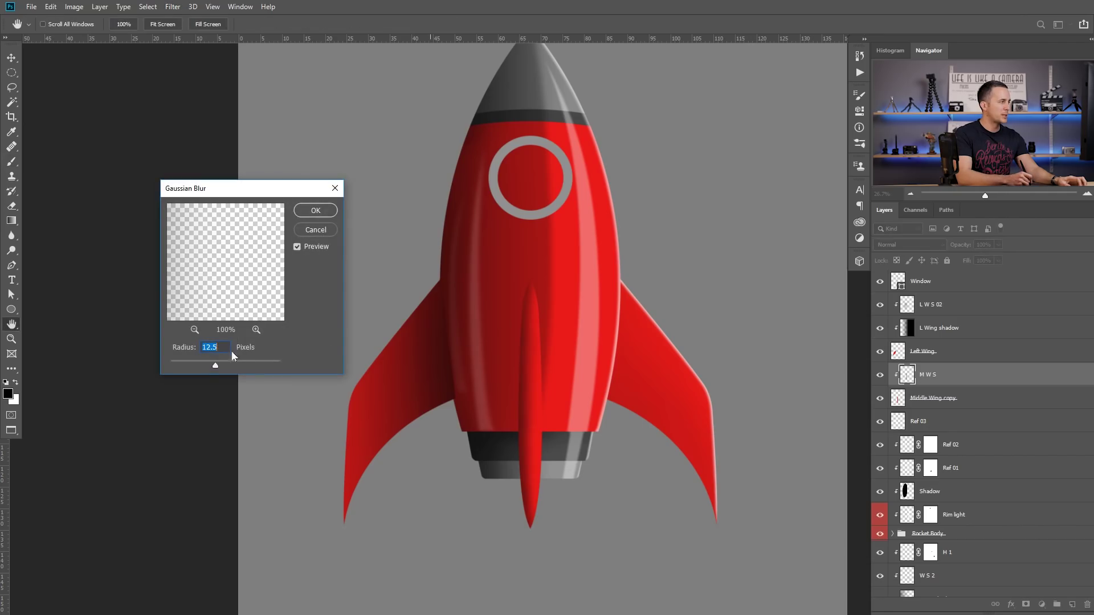
pyautogui.click(315, 210)
pyautogui.press('b')
pyautogui.scroll(3, 564, 382)
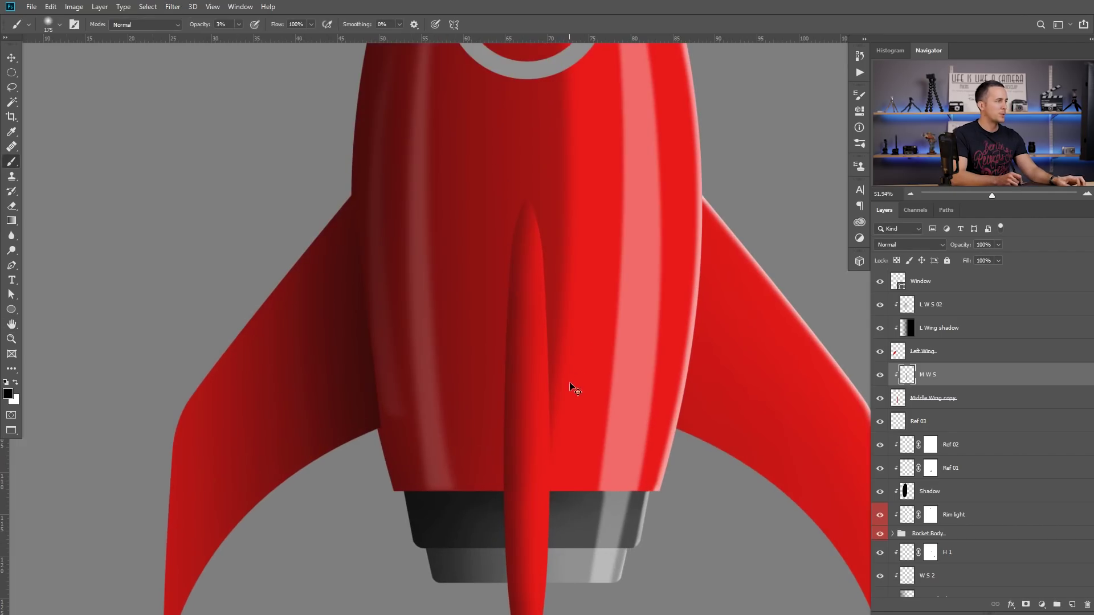
pyautogui.scroll(-3, 565, 376)
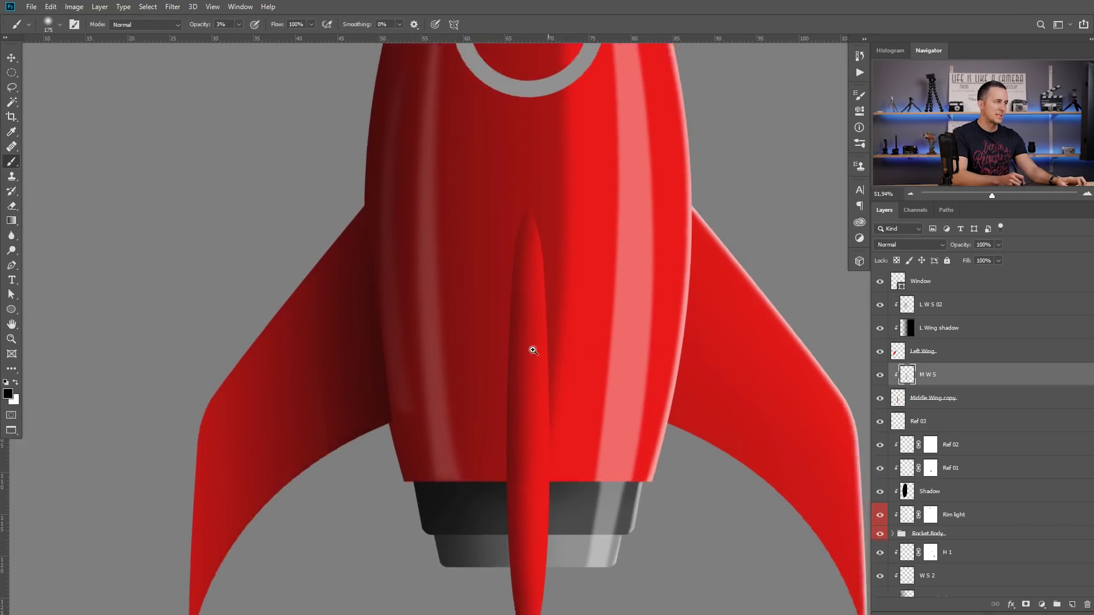
pyautogui.click(1026, 604)
pyautogui.scroll(3, 545, 283)
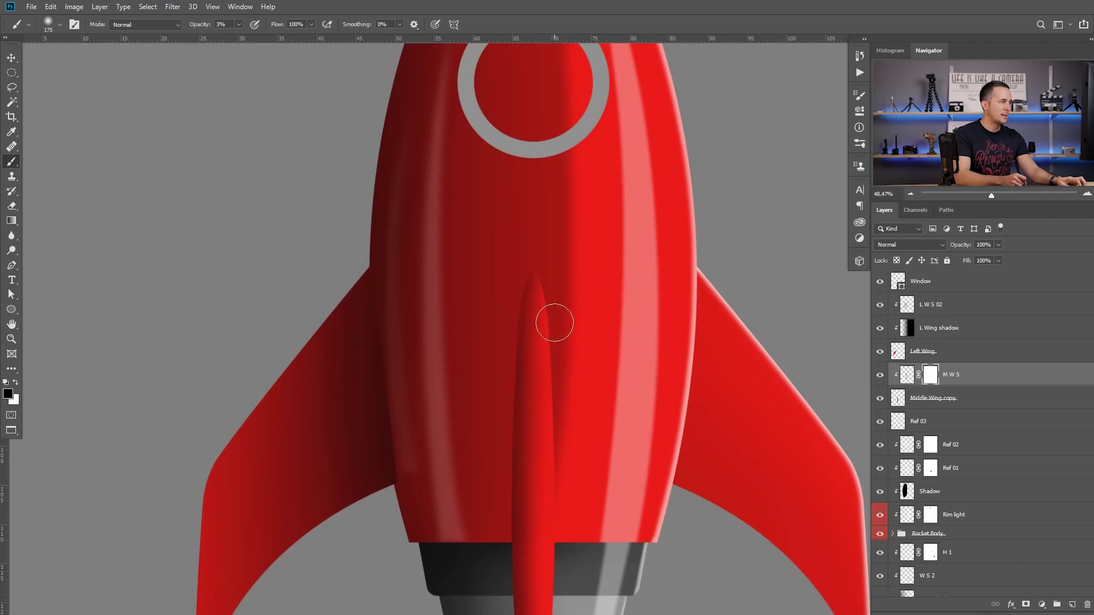
# Add a new layer above M W S, clip it to the middle wing and name it "M W H 1".
pyautogui.click(1073, 604)
pyautogui.keyDown('alt'); pyautogui.click(909, 387); pyautogui.keyUp('alt')
pyautogui.doubleClick(933, 373)
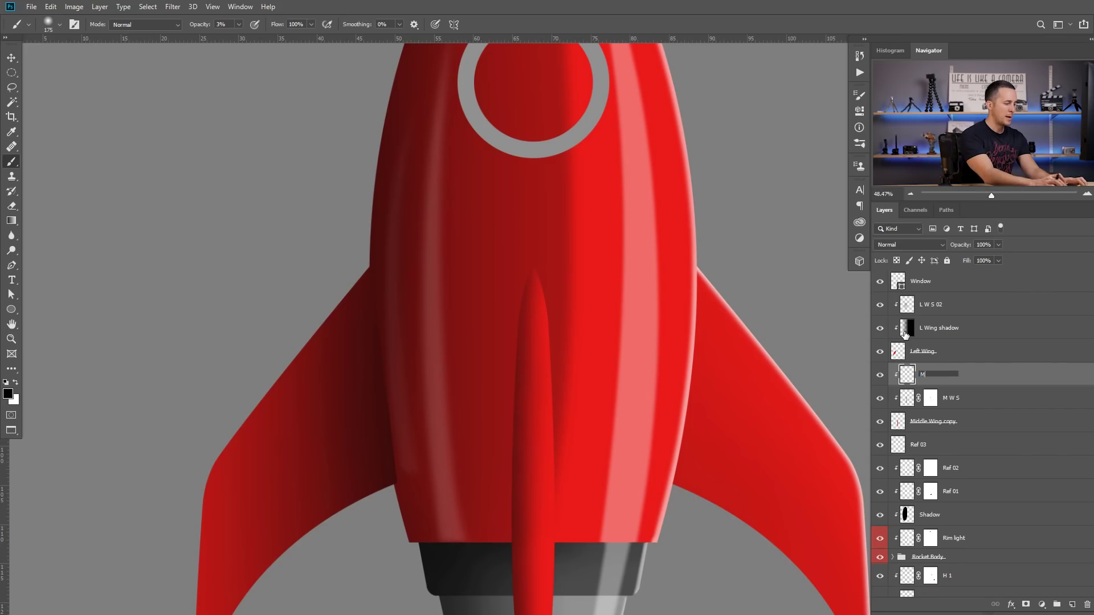
pyautogui.write('M W H 1')
pyautogui.press('Return')
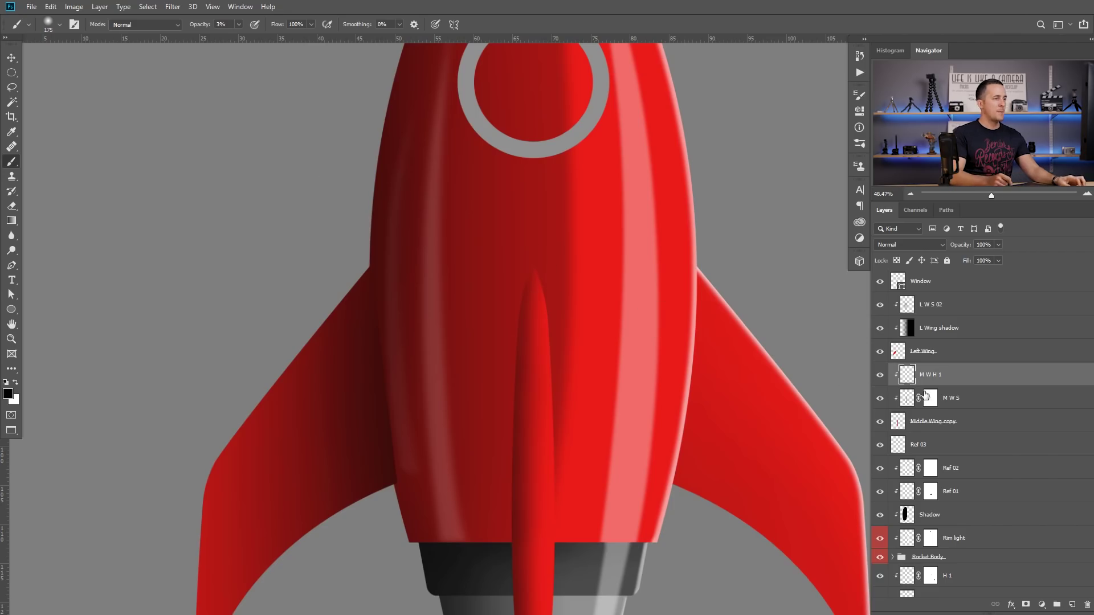
# Load the outline of the Middle Wing copy layer as a selection and contract it slightly.
pyautogui.keyDown('ctrl'); pyautogui.click(898, 425); pyautogui.keyUp('ctrl')
pyautogui.moveTo(535, 413); pyautogui.dragTo(534, 299)
pyautogui.moveTo(504, 344); pyautogui.dragTo(487, 352)
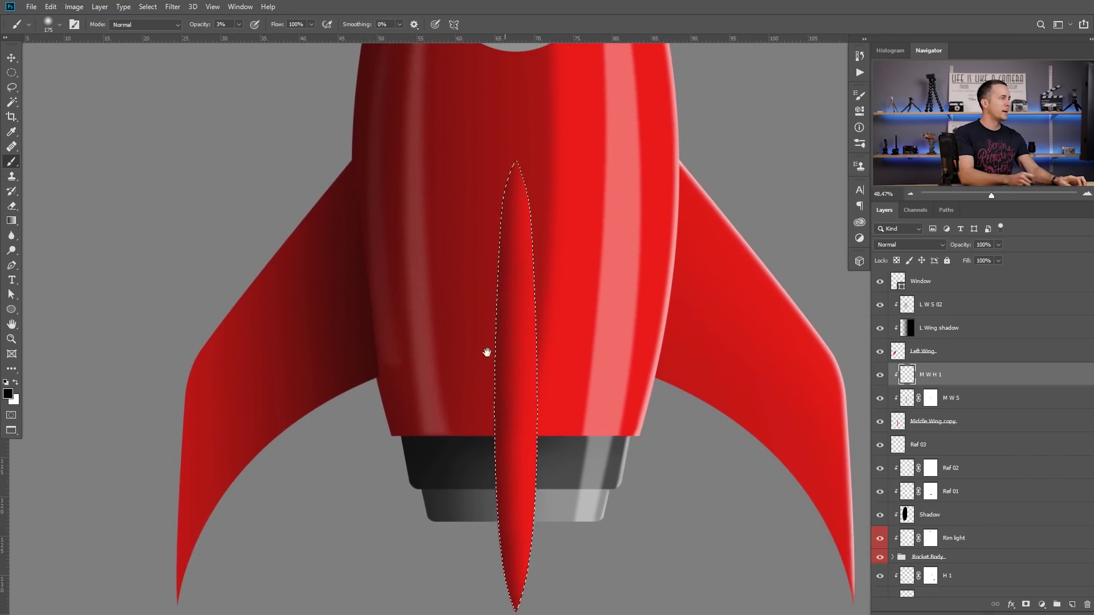
pyautogui.click(147, 6)
pyautogui.moveTo(171, 169)
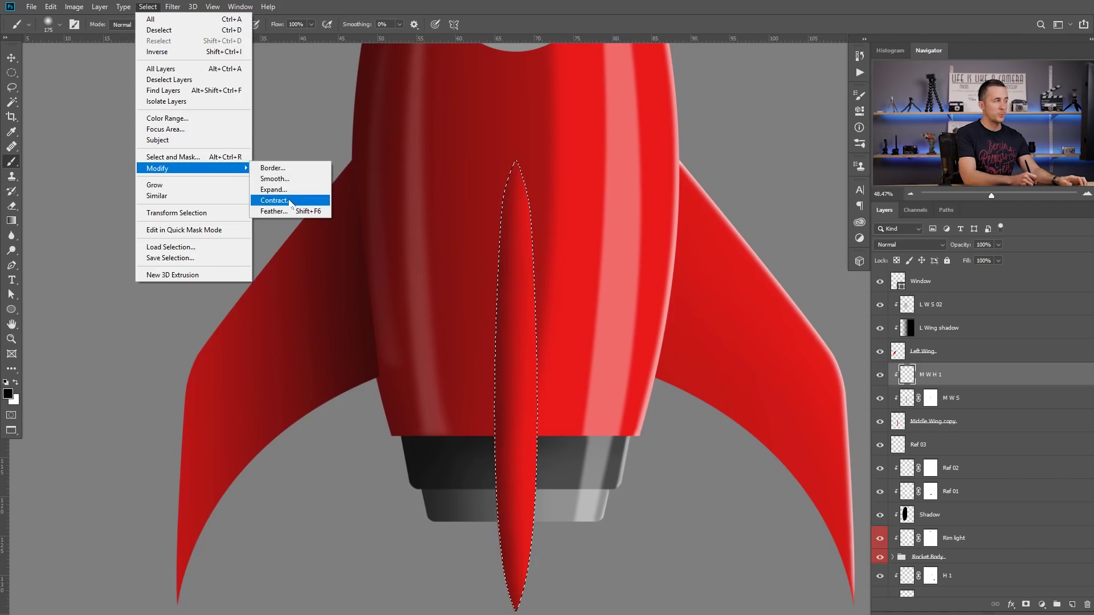
pyautogui.click(285, 201)
pyautogui.click(730, 183)
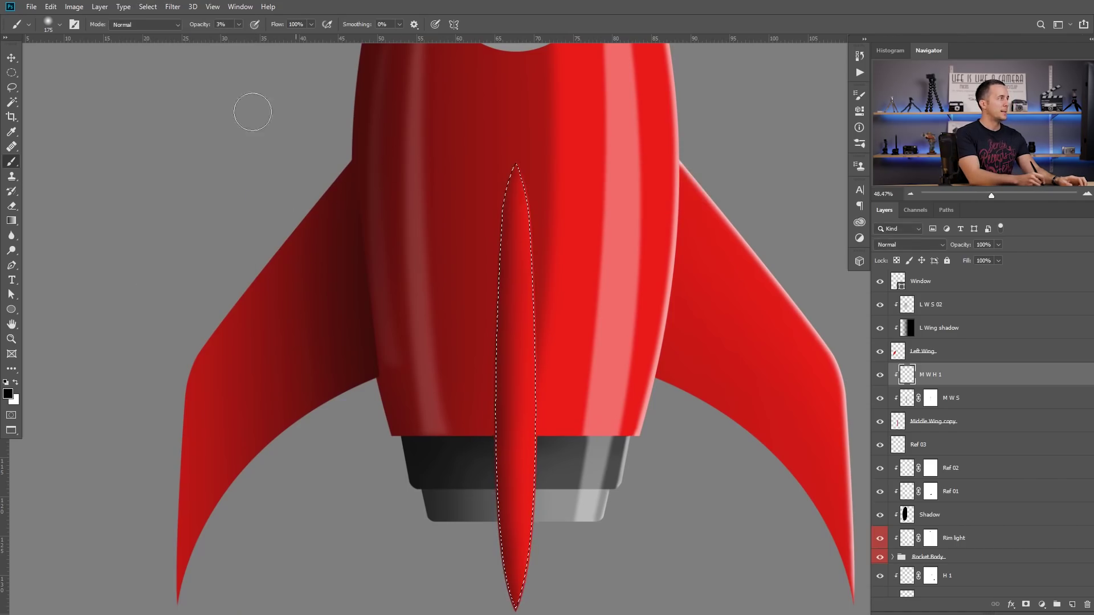
# Feather the contracted middle wing selection by 10 pixels and invert it.
pyautogui.click(148, 6)
pyautogui.moveTo(237, 170)
pyautogui.click(275, 211)
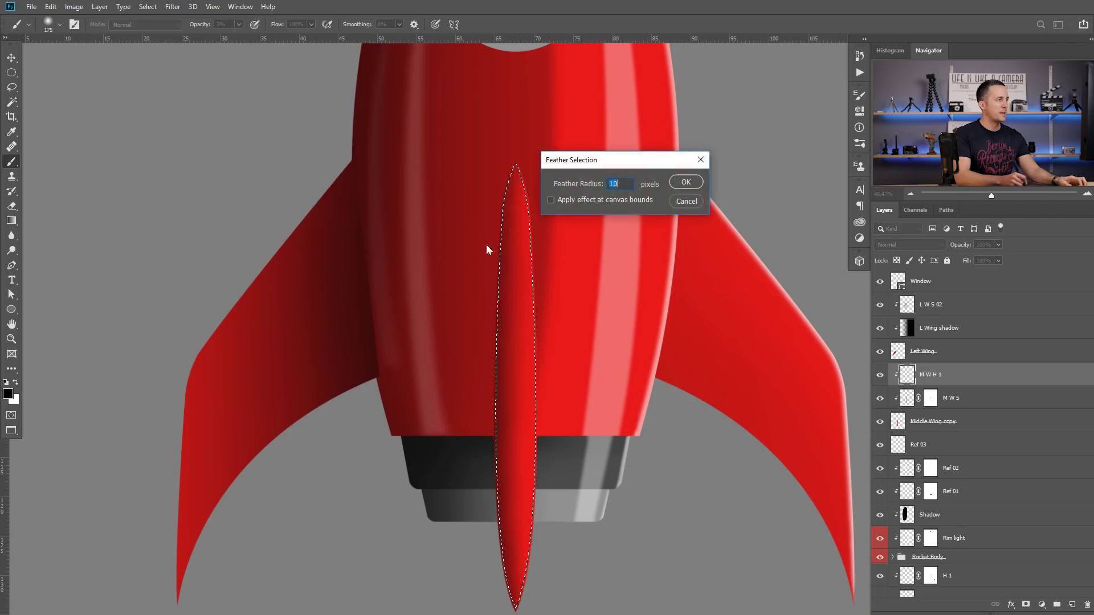
pyautogui.click(686, 178)
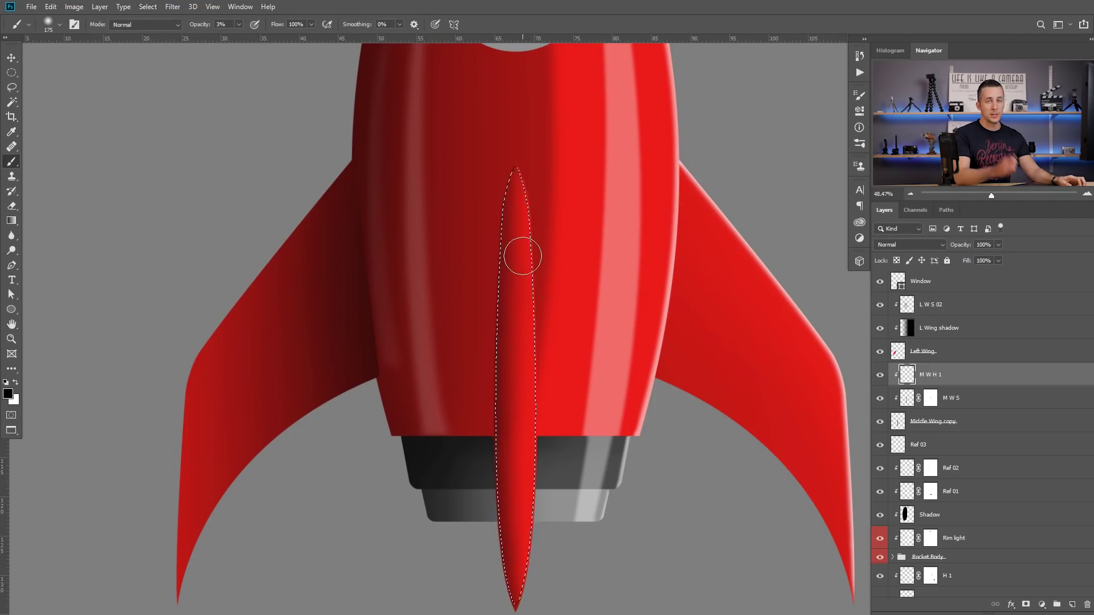
pyautogui.hotkey('ctrl', 'shift', 'i')
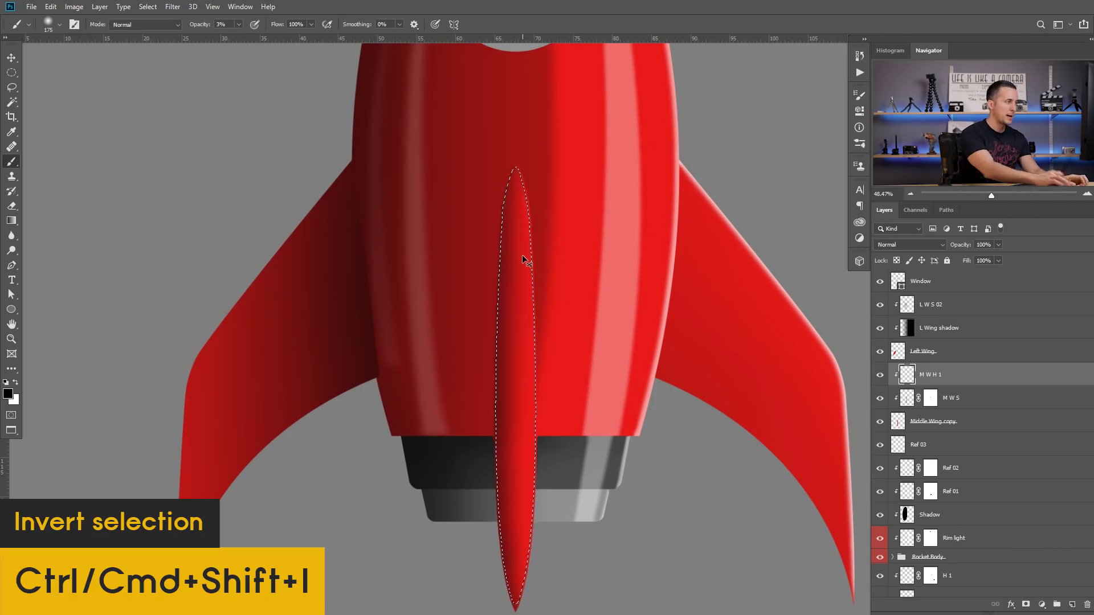
# Paint a white rim highlight along the middle wing's right edge with a 70 px brush at 100% opacity, and deselect.
pyautogui.scroll(2, 566, 239)
pyautogui.press('x')
pyautogui.press('[')
pyautogui.press('[')
pyautogui.press('[')
pyautogui.press('[')
pyautogui.press('[')
pyautogui.press('[')
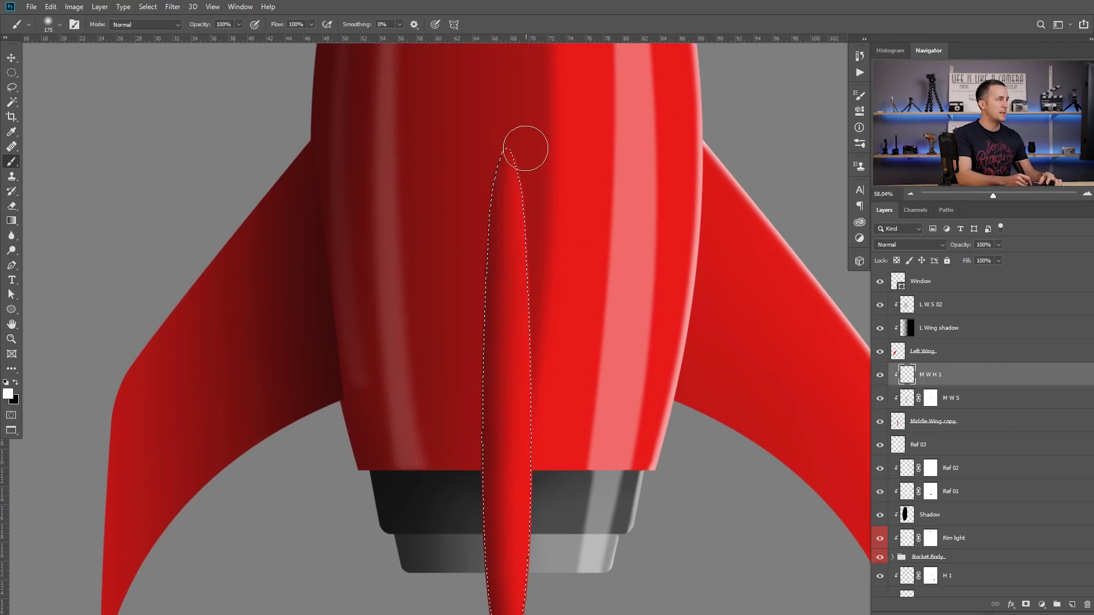
pyautogui.moveTo(522, 167); pyautogui.dragTo(534, 569)
pyautogui.moveTo(543, 470)
pyautogui.mouseDown()
pyautogui.moveTo(534, 303)
pyautogui.moveTo(516, 484)
pyautogui.mouseUp()
pyautogui.moveTo(533, 302)
pyautogui.mouseDown()
pyautogui.moveTo(514, 476)
pyautogui.moveTo(500, 510)
pyautogui.moveTo(527, 407)
pyautogui.mouseUp()
pyautogui.hotkey('ctrl', 'd')
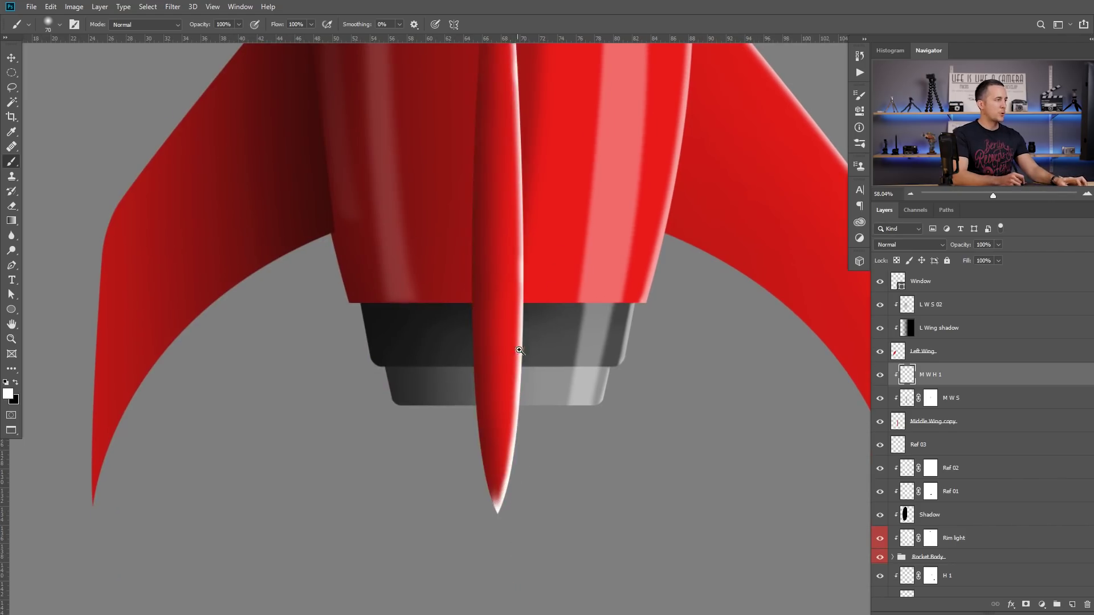
# Add a layer mask to M W H 1 and trim the rim highlight along the wing's tip and edge with a black 45 px brush.
pyautogui.click(1030, 605)
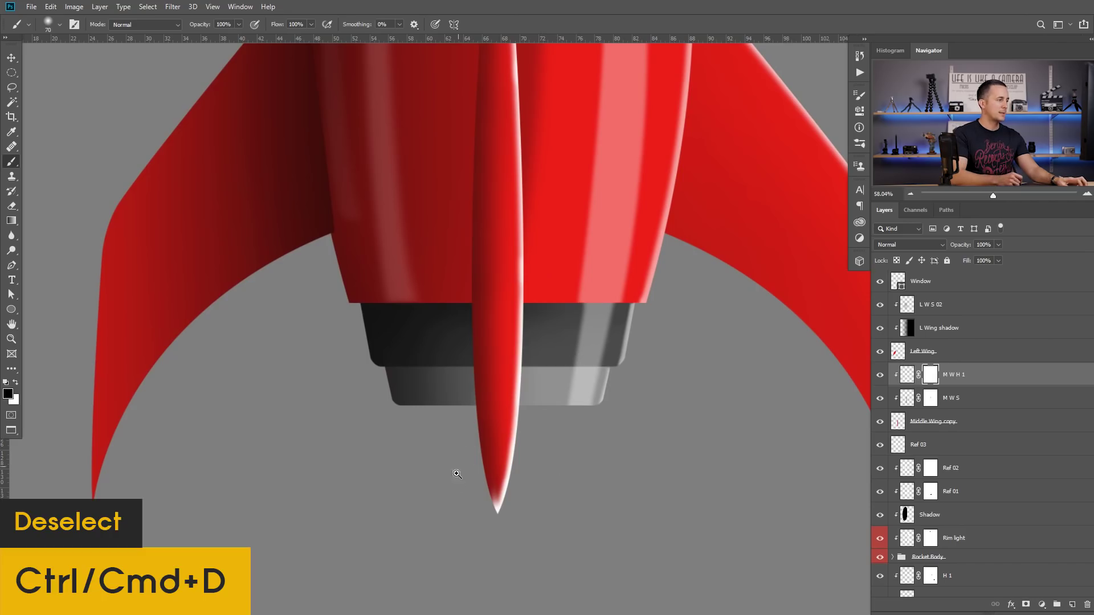
pyautogui.moveTo(459, 482); pyautogui.dragTo(506, 497)
pyautogui.press('x')
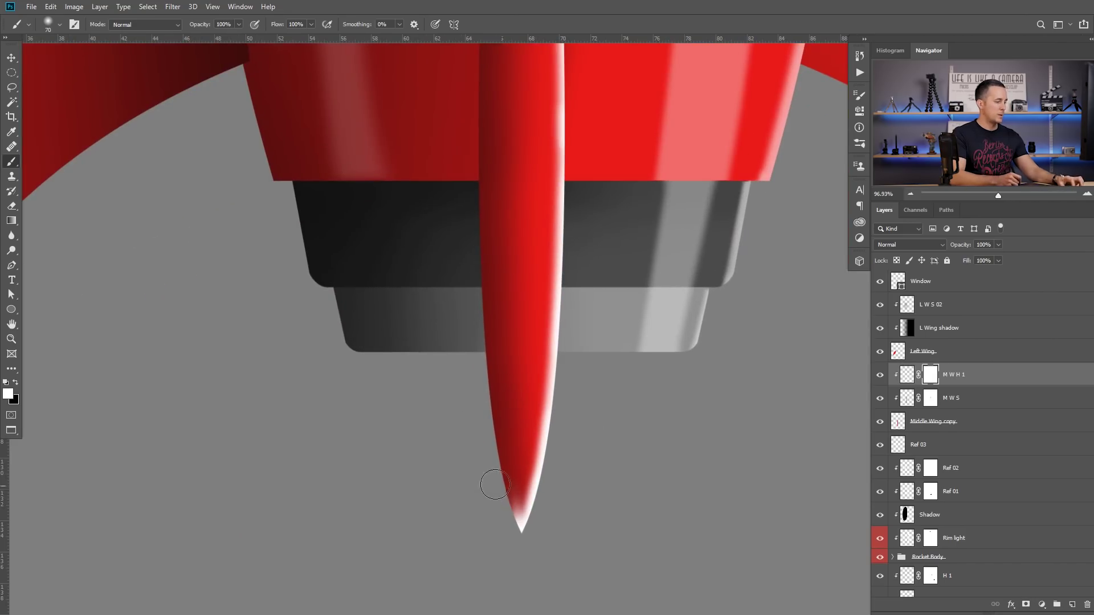
pyautogui.press('c')
pyautogui.press('b')
pyautogui.press('x')
pyautogui.press('[')
pyautogui.press('[')
pyautogui.press('[')
pyautogui.moveTo(506, 519)
pyautogui.mouseDown()
pyautogui.moveTo(501, 544)
pyautogui.moveTo(531, 376)
pyautogui.mouseUp()
pyautogui.moveTo(513, 219); pyautogui.dragTo(492, 520)
pyautogui.moveTo(494, 220); pyautogui.dragTo(475, 495)
pyautogui.moveTo(453, 220)
pyautogui.mouseDown()
pyautogui.moveTo(464, 267)
pyautogui.moveTo(463, 212)
pyautogui.moveTo(475, 300)
pyautogui.mouseUp()
pyautogui.moveTo(594, 434); pyautogui.dragTo(537, 453)
pyautogui.moveTo(569, 460); pyautogui.dragTo(591, 293)
pyautogui.moveTo(592, 331); pyautogui.dragTo(601, 345)
pyautogui.moveTo(581, 216); pyautogui.dragTo(584, 247)
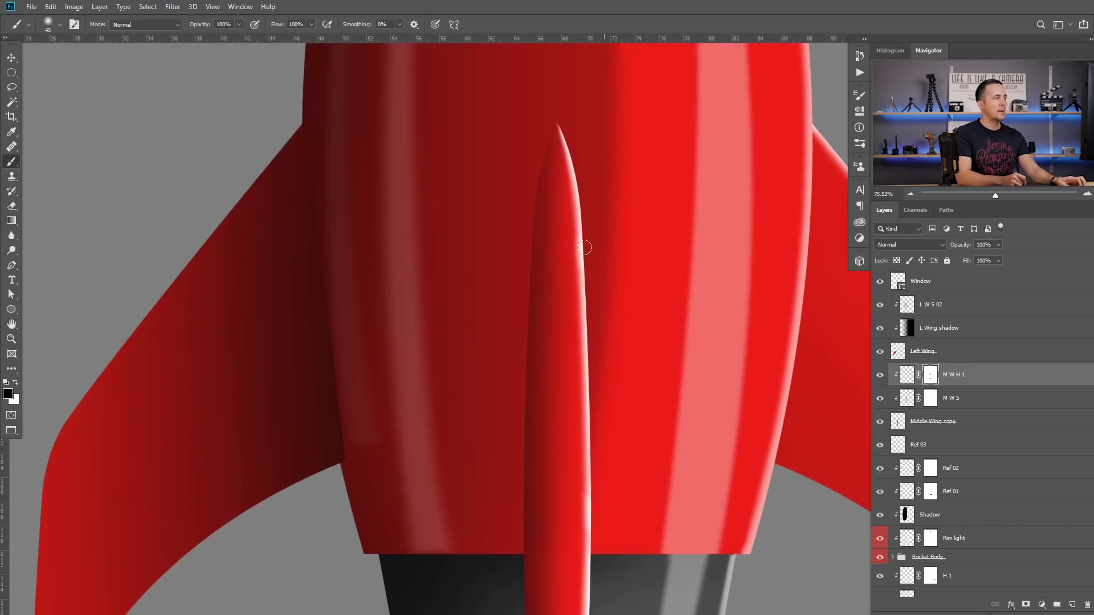
# Blur the M W H 1 layer mask with Gaussian Blur at a radius larger than 12.5 pixels.
pyautogui.click(173, 6)
pyautogui.moveTo(262, 137)
pyautogui.click(341, 178)
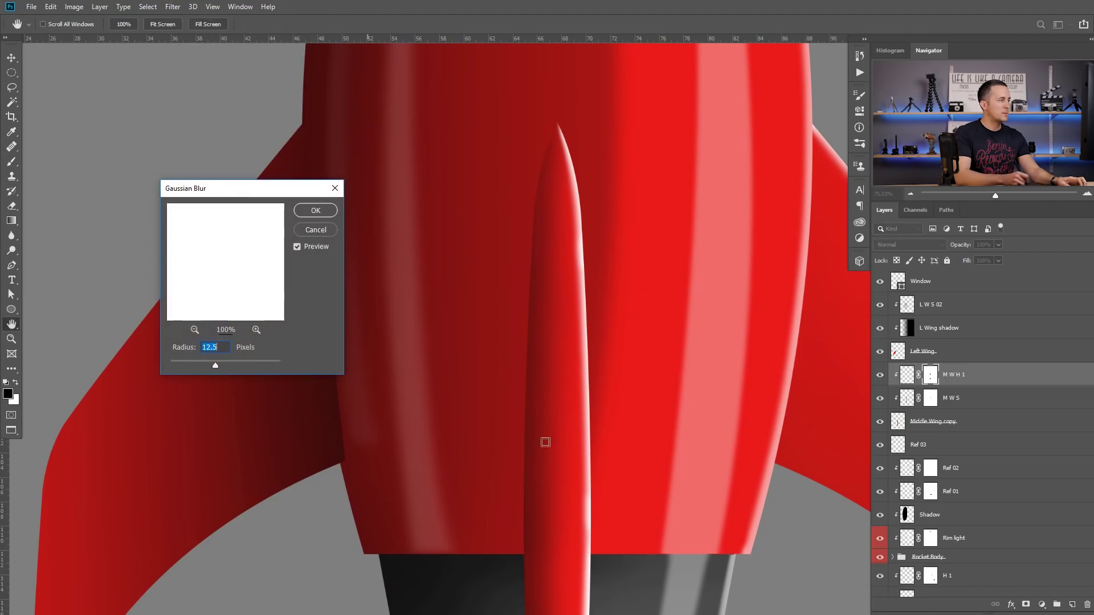
pyautogui.moveTo(216, 365); pyautogui.dragTo(229, 365)
pyautogui.press('Return')
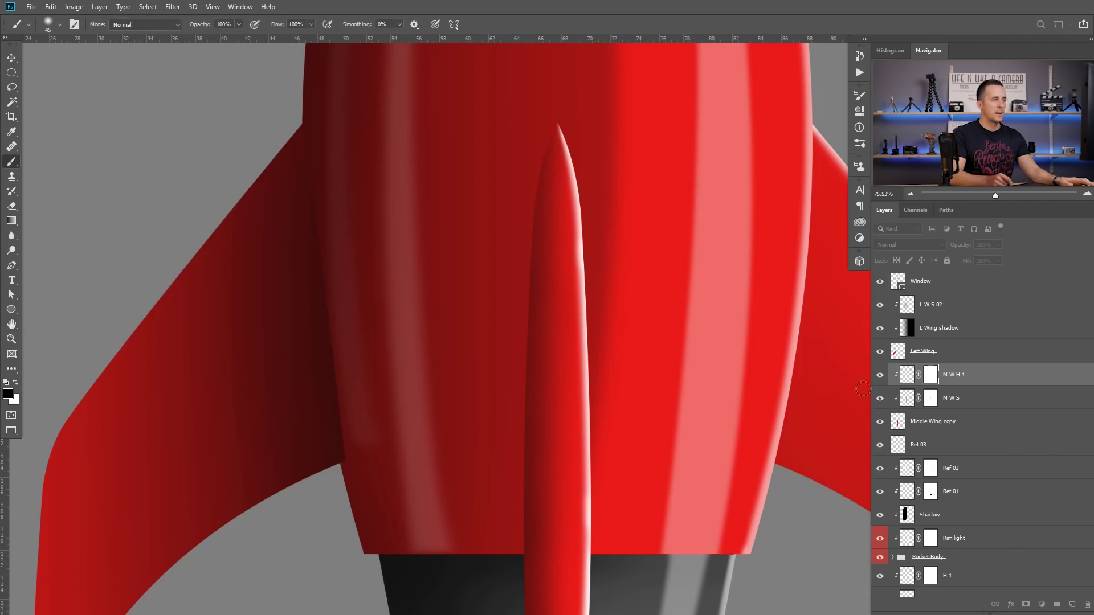
# Soften the painted highlight on the M W H 1 layer itself with a lower-radius Gaussian Blur.
pyautogui.click(911, 376)
pyautogui.click(173, 7)
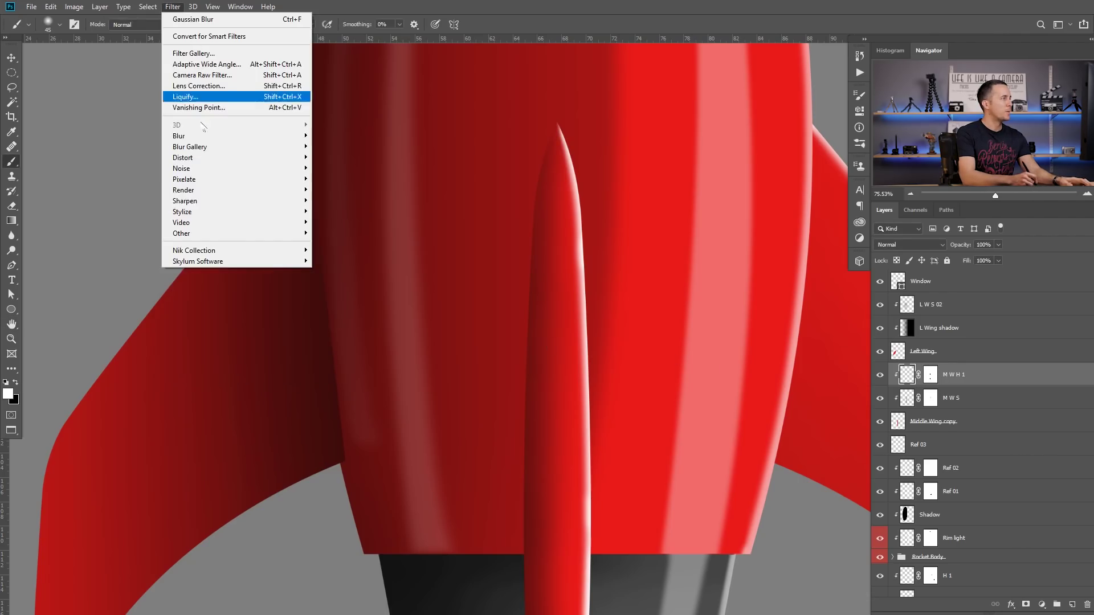
pyautogui.moveTo(229, 140)
pyautogui.click(343, 180)
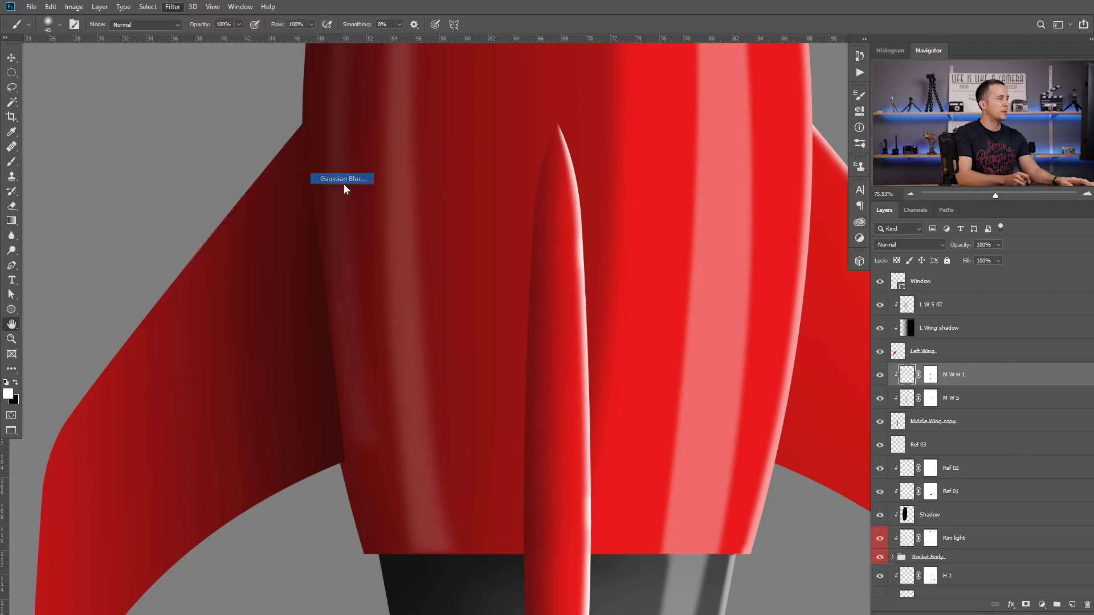
pyautogui.moveTo(216, 366); pyautogui.dragTo(209, 367)
pyautogui.click(314, 212)
pyautogui.press('b')
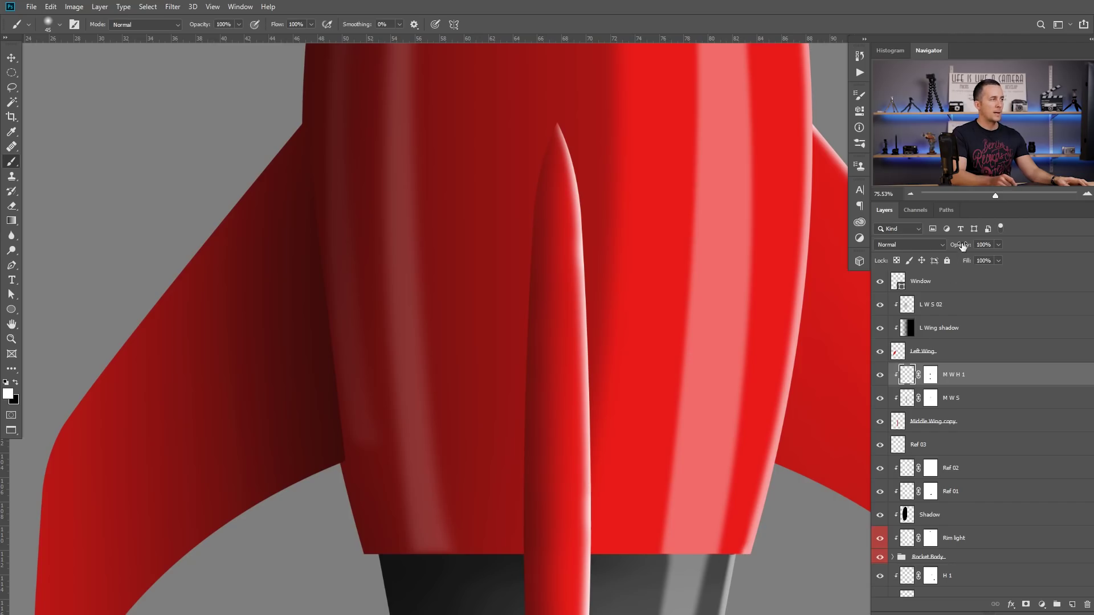
# Lower the opacity of the M W H 1 highlight layer to 75%.
pyautogui.moveTo(963, 245); pyautogui.dragTo(948, 248)
pyautogui.moveTo(639, 375); pyautogui.dragTo(594, 400)
pyautogui.moveTo(580, 396); pyautogui.dragTo(587, 396)
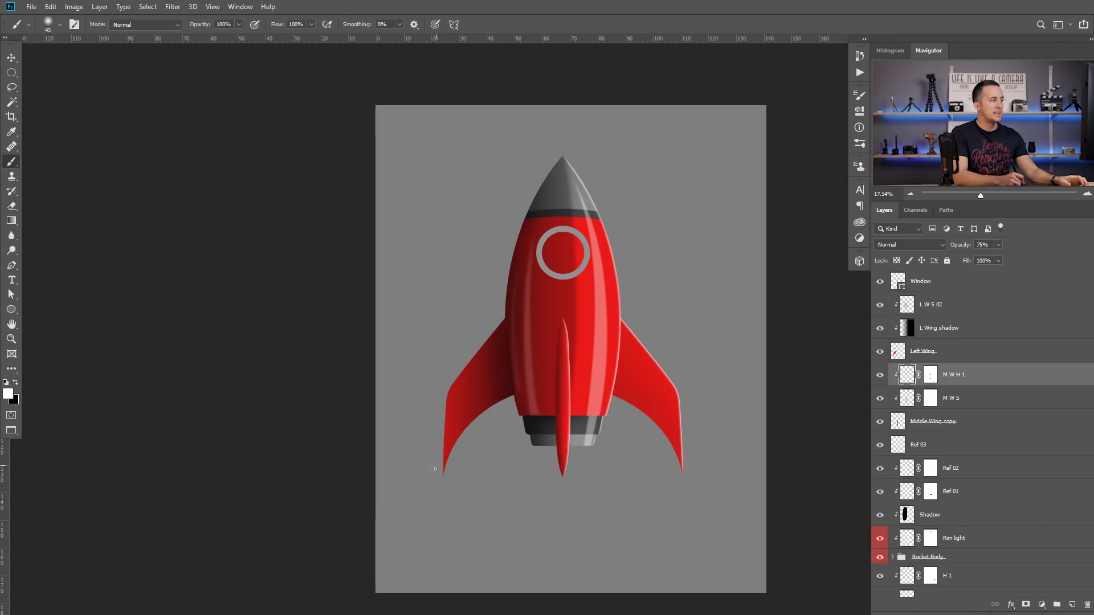
pyautogui.scroll(1, 503, 385)
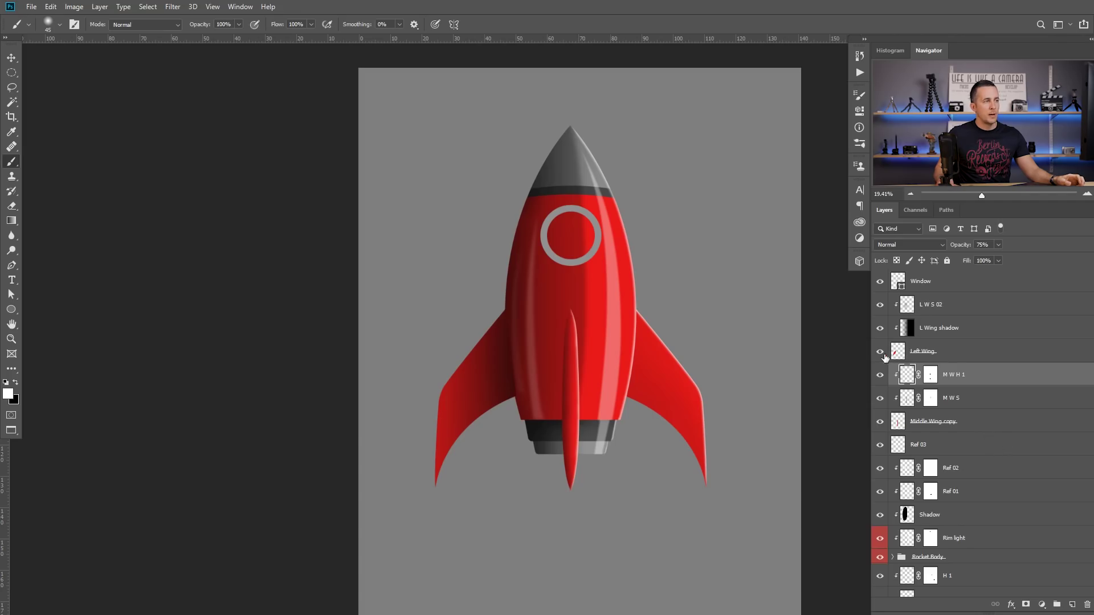
# Add a new layer above L W S 02 and name it Middle Wing Shadow on the Rocket.
pyautogui.click(914, 303)
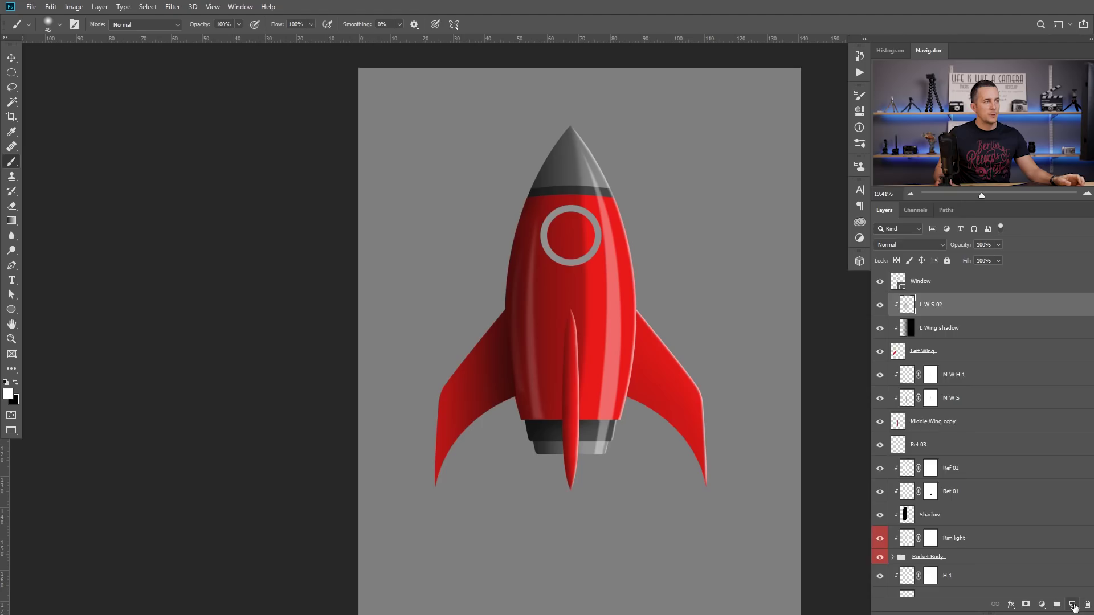
pyautogui.click(1073, 605)
pyautogui.doubleClick(919, 305)
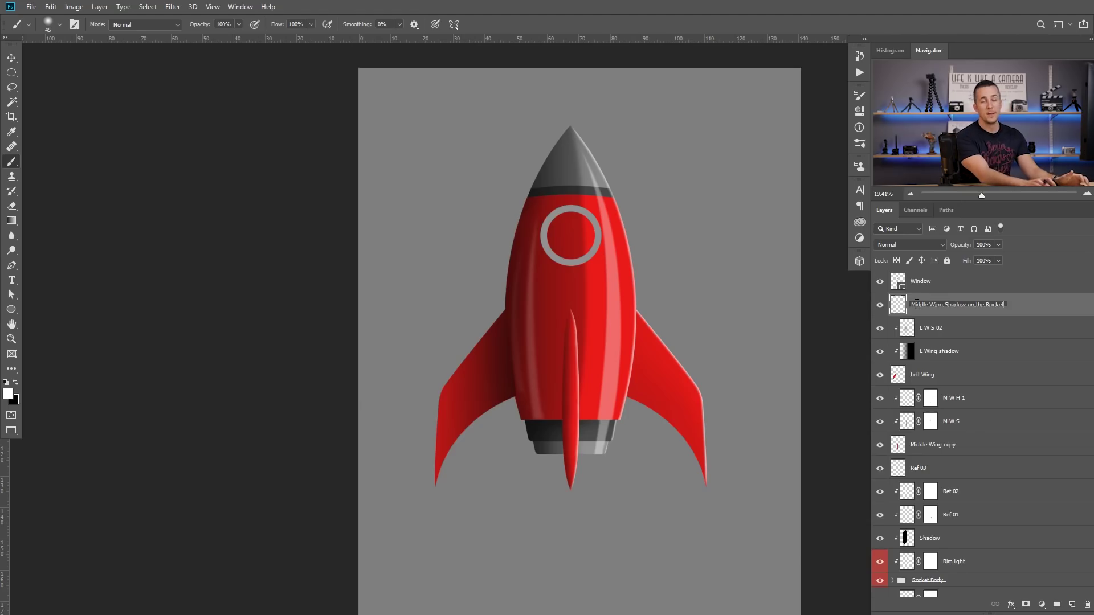
pyautogui.press('Return')
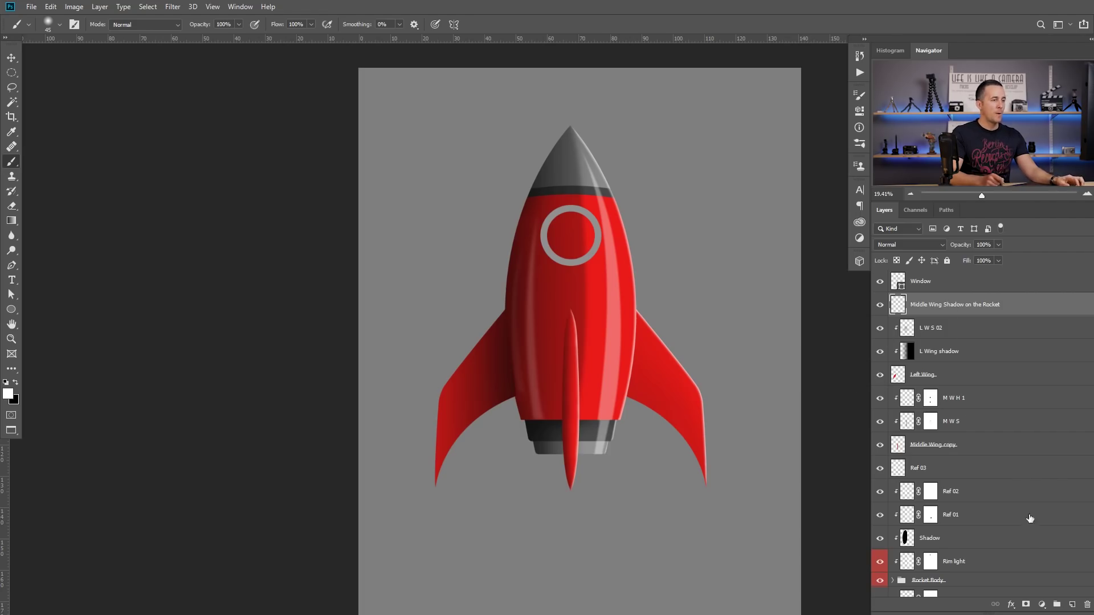
# Start a Pen path at the middle wing's tip and curve it down across the body to the body's left edge.
pyautogui.press('p')
pyautogui.moveTo(560, 337); pyautogui.dragTo(604, 343)
pyautogui.moveTo(562, 299)
pyautogui.mouseDown()
pyautogui.moveTo(574, 264)
pyautogui.moveTo(608, 249)
pyautogui.mouseUp()
pyautogui.click(603, 235)
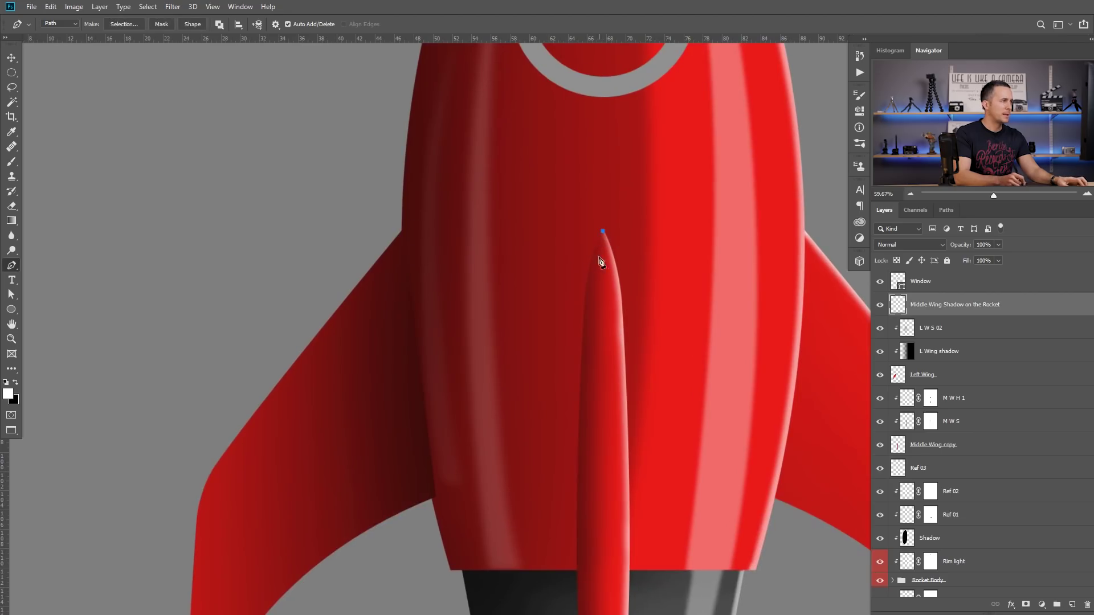
pyautogui.scroll(-3, 603, 244)
pyautogui.moveTo(494, 317); pyautogui.dragTo(456, 384)
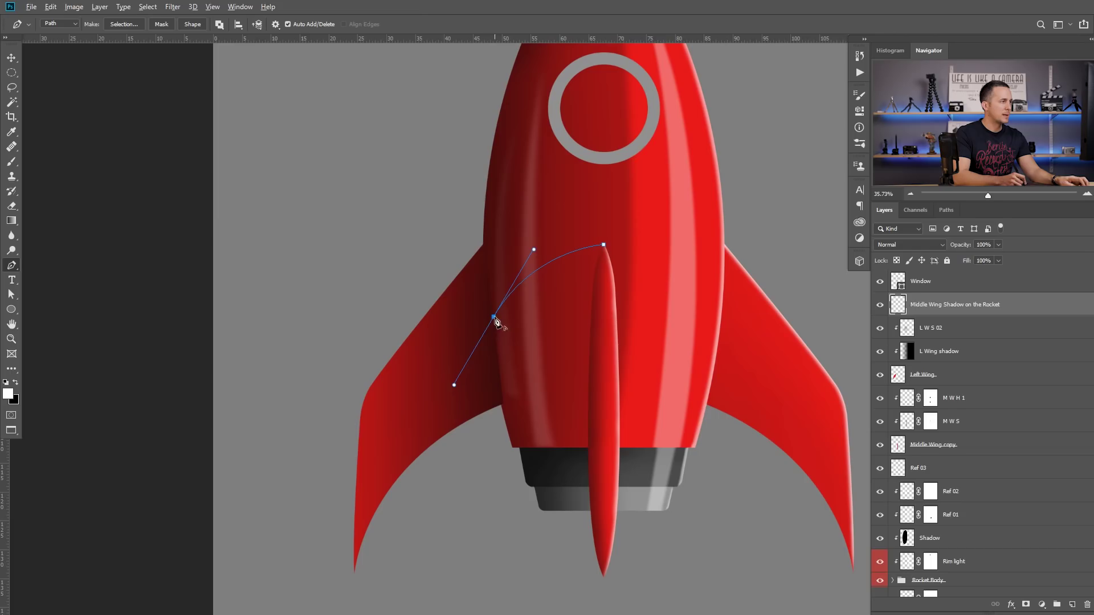
pyautogui.moveTo(534, 250); pyautogui.dragTo(547, 263)
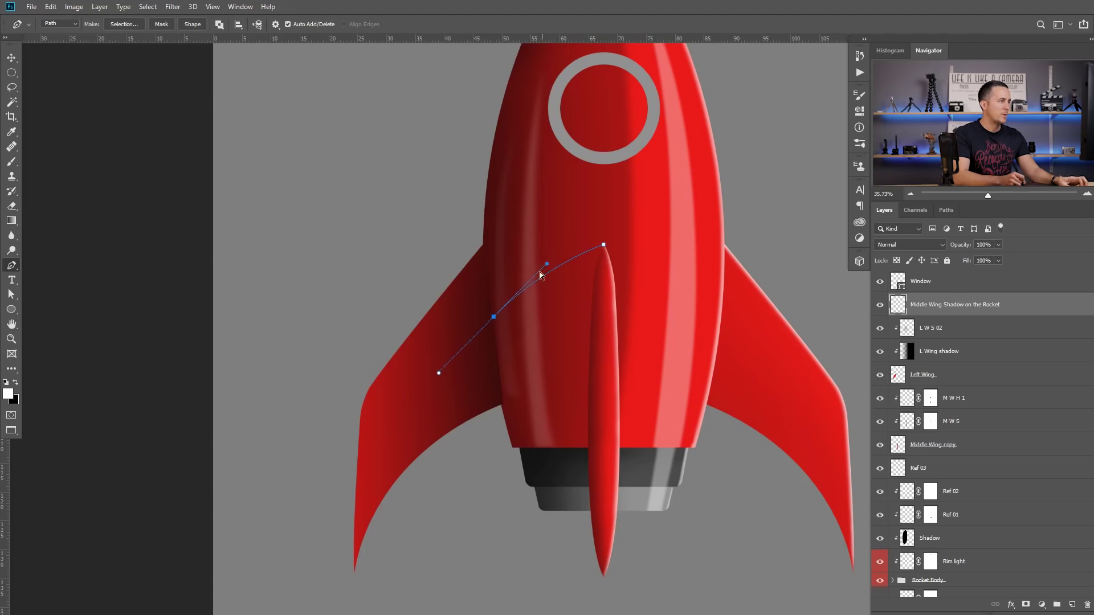
pyautogui.moveTo(491, 347); pyautogui.dragTo(538, 346)
pyautogui.keyDown('alt'); pyautogui.click(497, 272); pyautogui.keyUp('alt')
pyautogui.moveTo(514, 294); pyautogui.dragTo(455, 322)
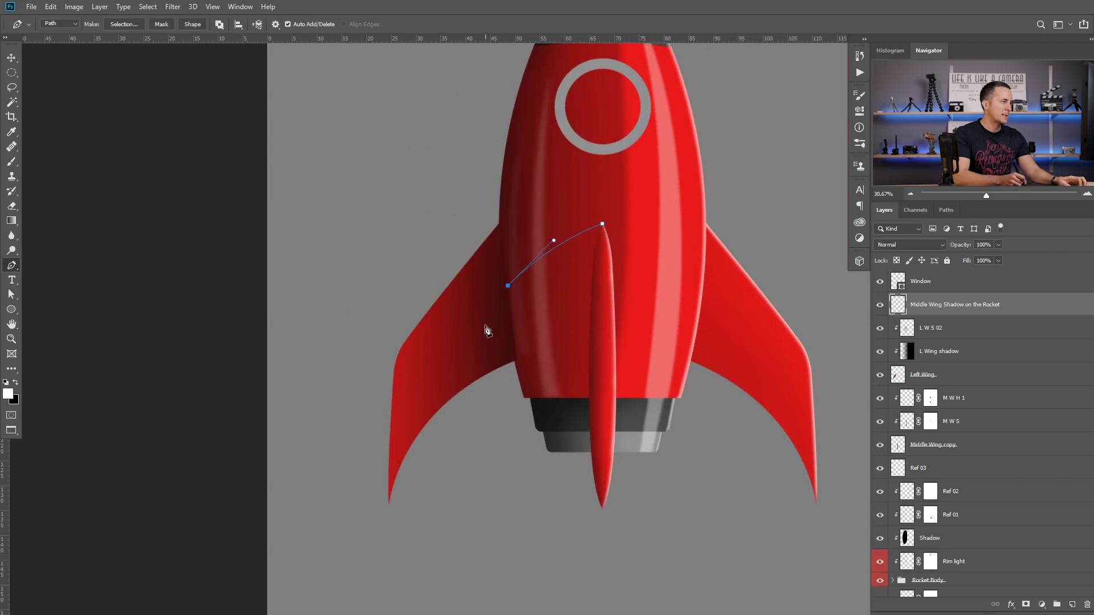
# Extend the Pen path across the left wing, curving it down past the wing's lower edge to outline the cast shadow.
pyautogui.moveTo(433, 370); pyautogui.dragTo(414, 422)
pyautogui.hotkey('ctrl', 'z')
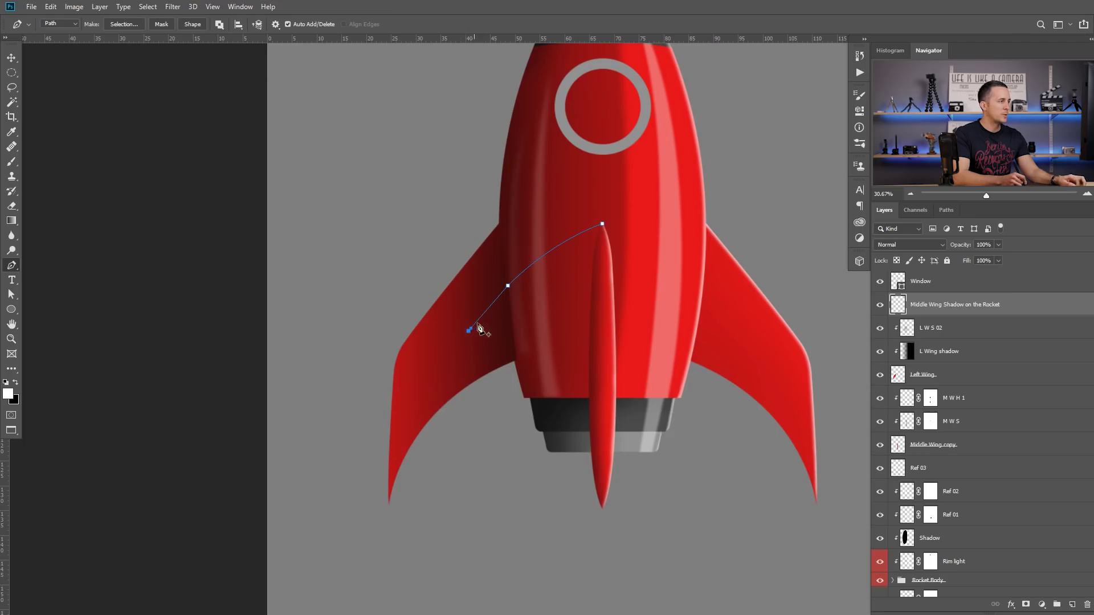
pyautogui.moveTo(469, 333); pyautogui.dragTo(466, 340)
pyautogui.keyDown('alt'); pyautogui.click(471, 331); pyautogui.keyUp('alt')
pyautogui.moveTo(396, 488); pyautogui.dragTo(375, 538)
pyautogui.hotkey('ctrl', 'z')
pyautogui.moveTo(439, 360); pyautogui.dragTo(443, 429)
pyautogui.hotkey('ctrl', 'z')
pyautogui.moveTo(411, 382); pyautogui.dragTo(414, 473)
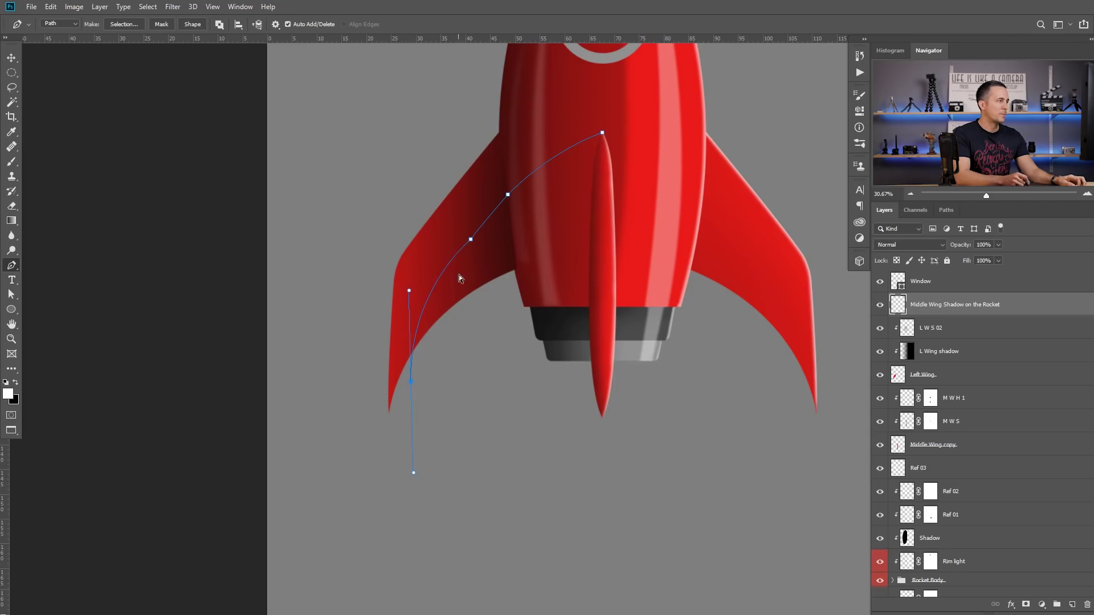
pyautogui.keyDown('alt'); pyautogui.click(411, 382); pyautogui.keyUp('alt')
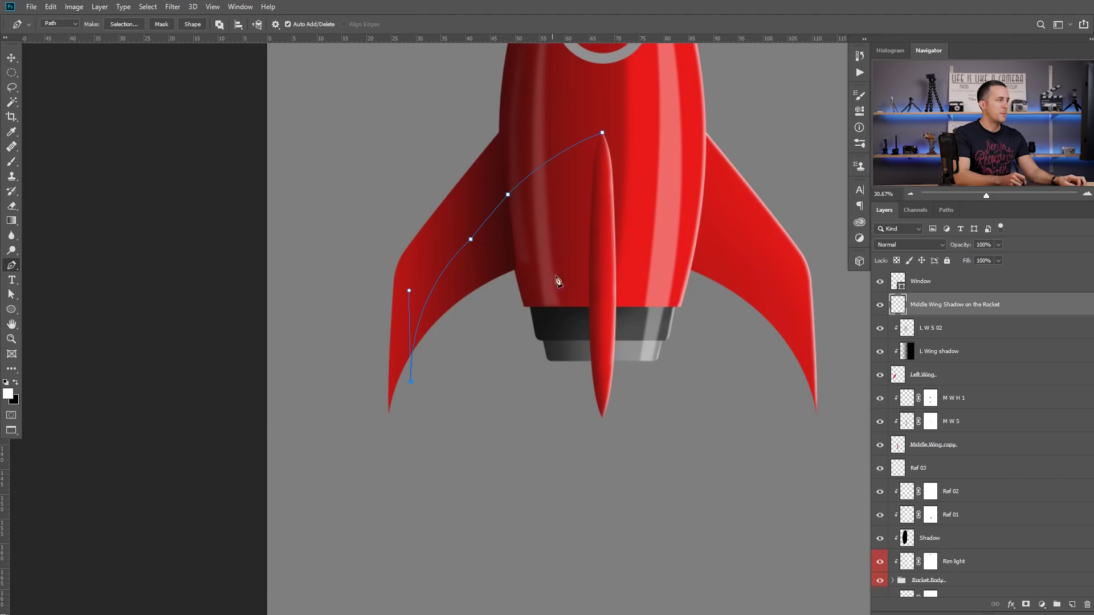
# Close the shadow path through the left wing's lower root and a curve across the body, back up inside the middle wing to its tip.
pyautogui.scroll(4, 529, 281)
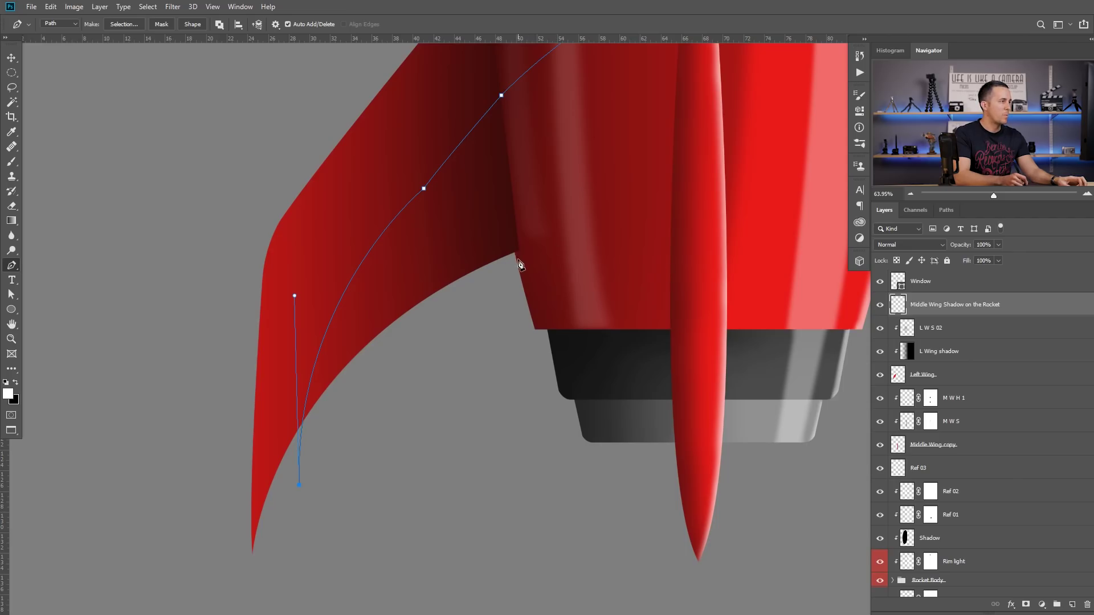
pyautogui.click(517, 263)
pyautogui.scroll(2, 570, 259)
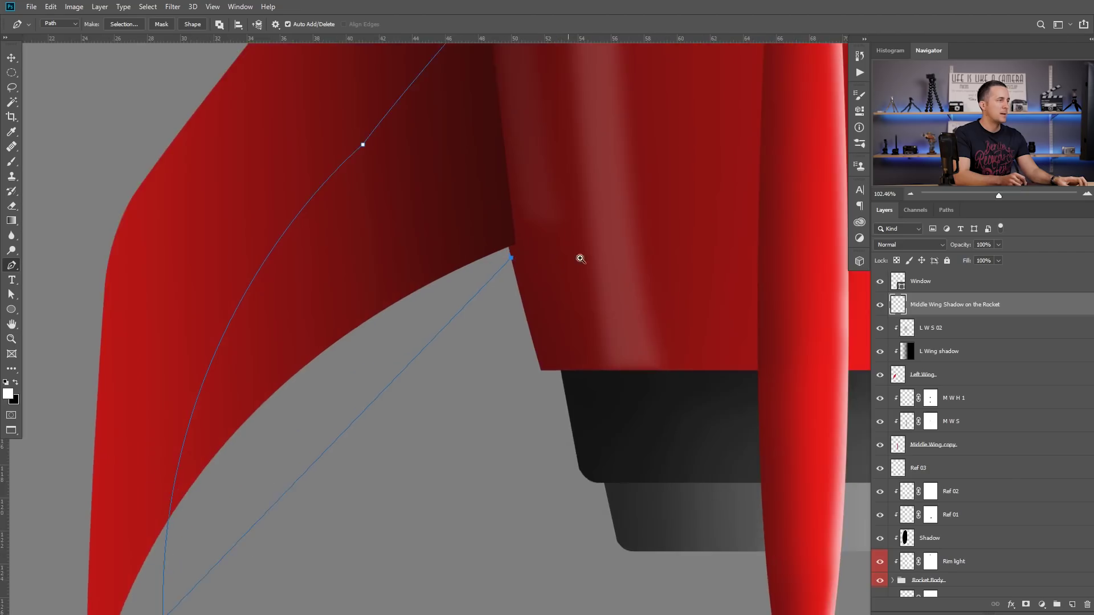
pyautogui.scroll(-6, 667, 254)
pyautogui.moveTo(673, 246); pyautogui.dragTo(712, 263)
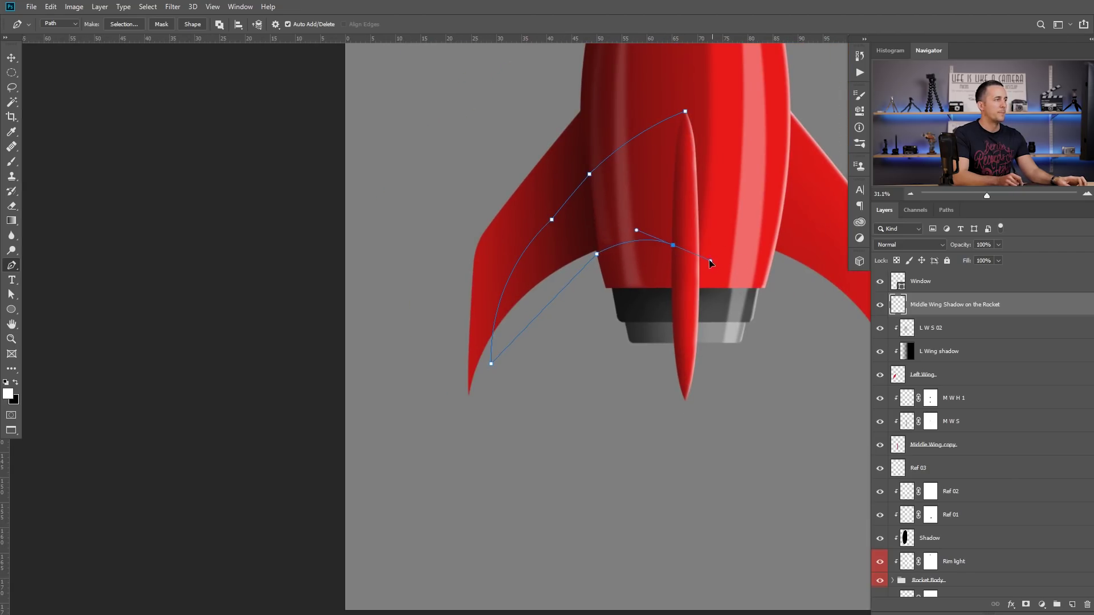
pyautogui.click(683, 150)
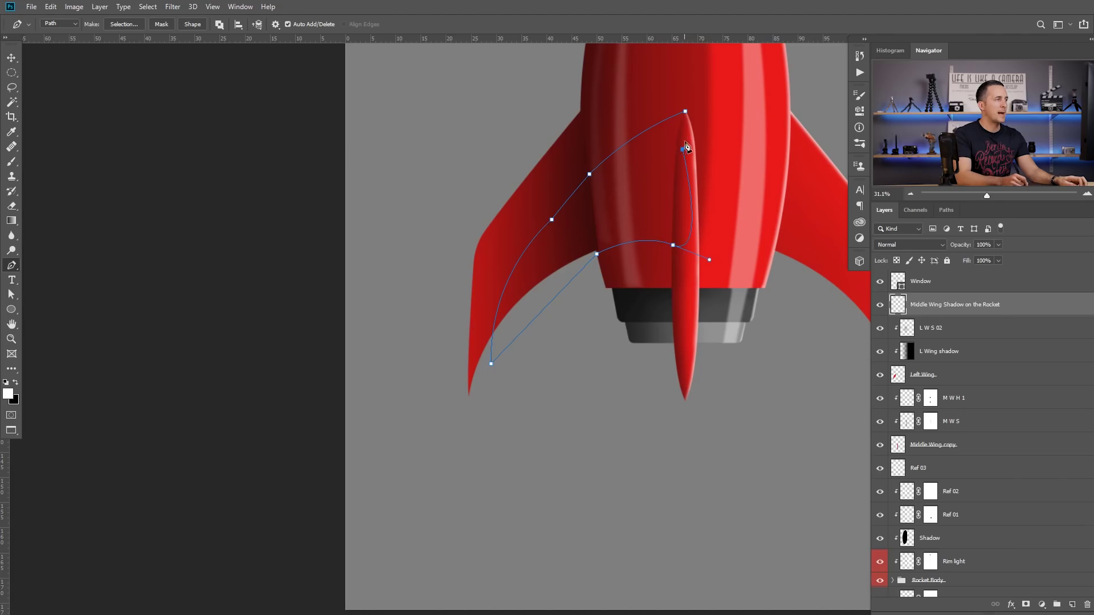
pyautogui.click(686, 112)
# Convert the shadow path to a selection, fill it with black on the new layer and deselect.
pyautogui.hotkey('ctrl', 'Return')
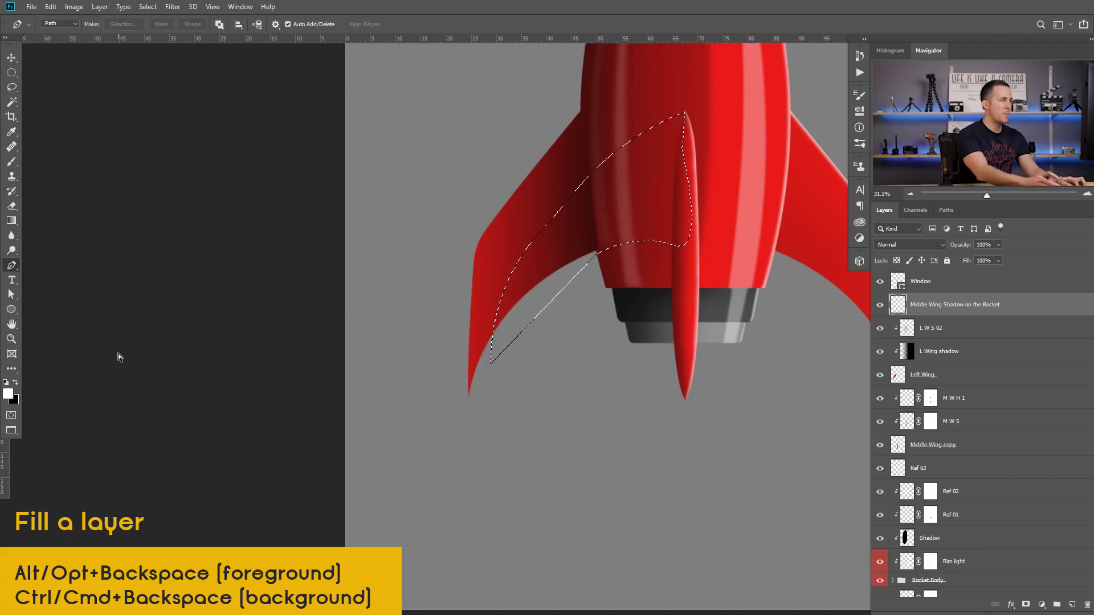
pyautogui.hotkey('ctrl', 'BackSpace')
pyautogui.hotkey('ctrl', 'd')
pyautogui.hotkey('ctrl', '0')
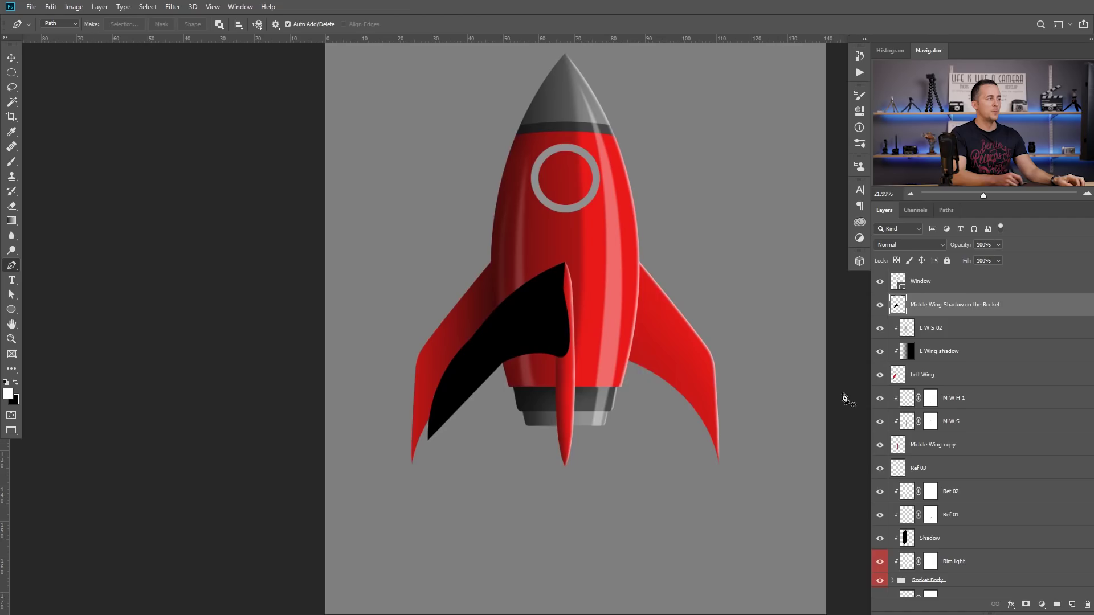
# Mask the Middle Wing Shadow on the Rocket layer with the combined outlines of the Middle Wing copy, Left Wing and Body copy layers.
pyautogui.press('v')
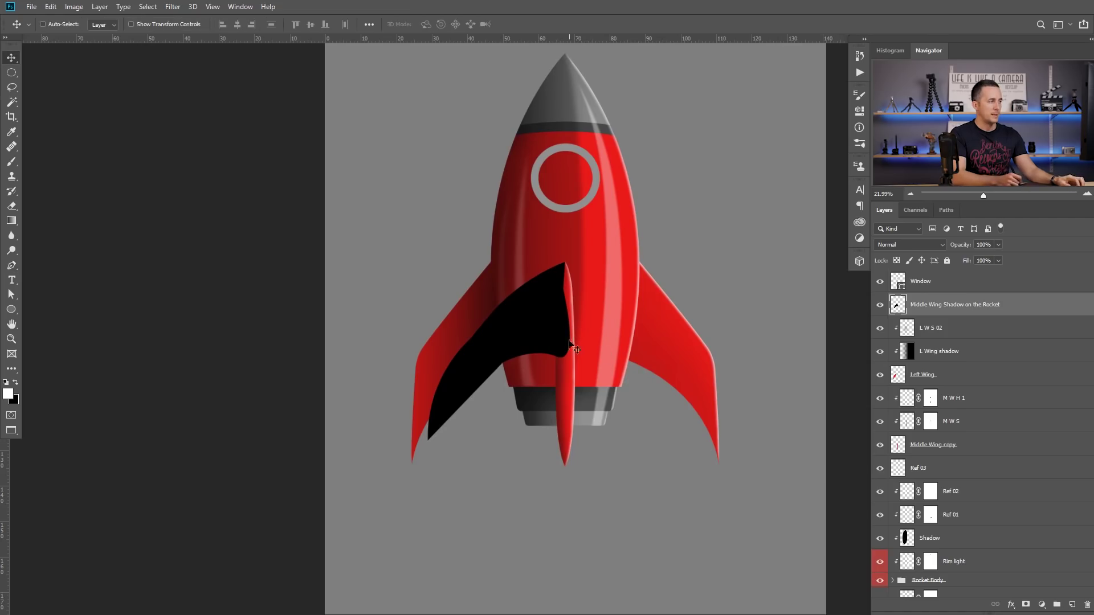
pyautogui.press('ctrl')
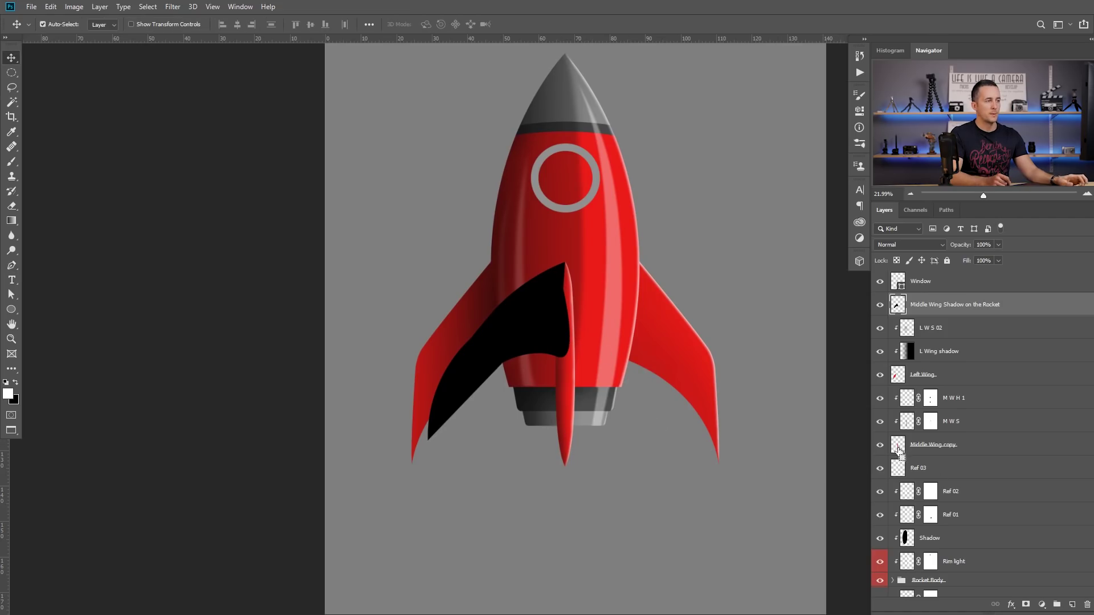
pyautogui.keyDown('ctrl'); pyautogui.click(898, 451); pyautogui.keyUp('ctrl')
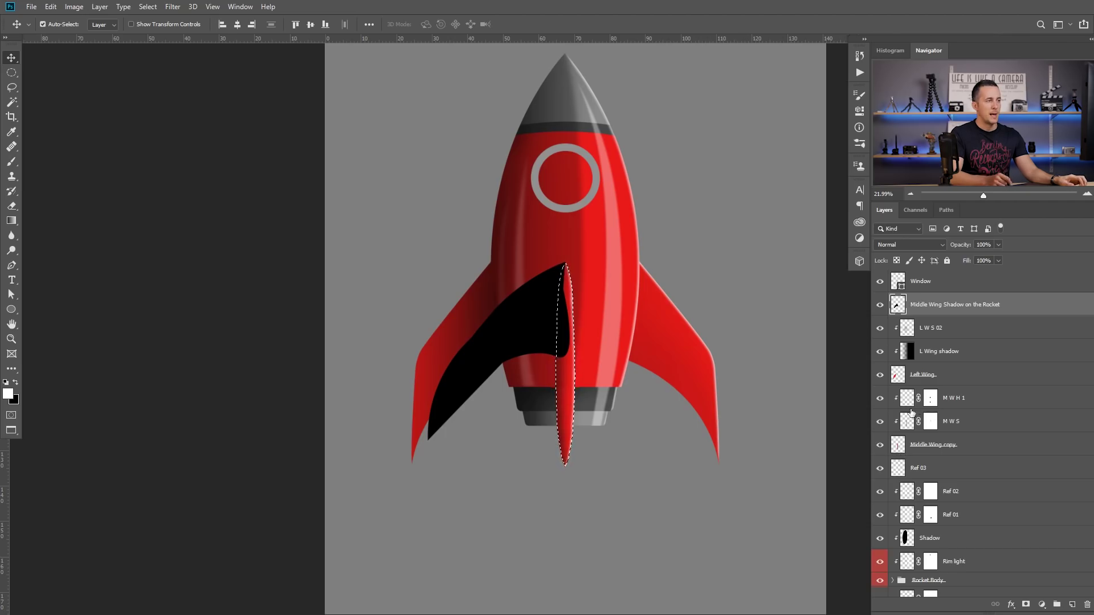
pyautogui.keyDown('ctrl'); pyautogui.keyDown('shift'); pyautogui.click(897, 376); pyautogui.keyUp('shift'); pyautogui.keyUp('ctrl')
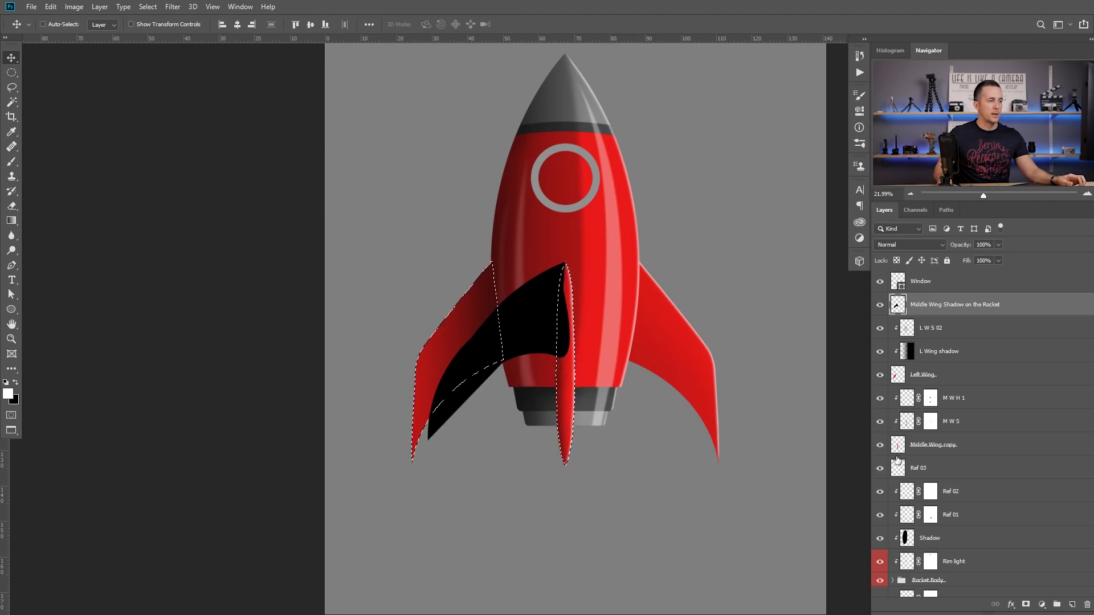
pyautogui.scroll(-4, 899, 456)
pyautogui.click(893, 488)
pyautogui.scroll(-3, 906, 481)
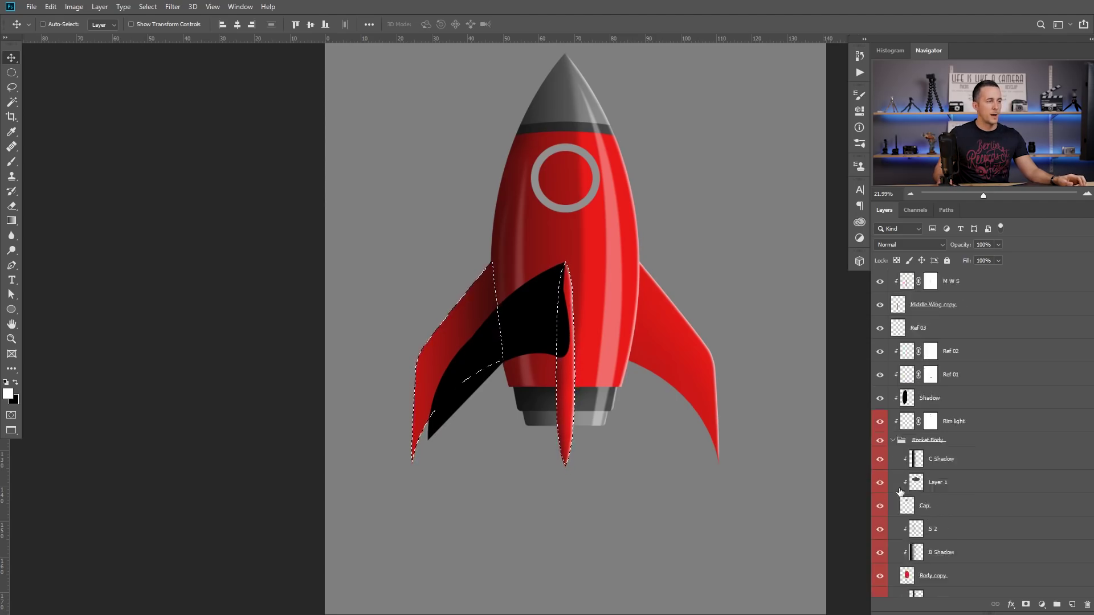
pyautogui.keyDown('ctrl'); pyautogui.keyDown('shift'); pyautogui.click(907, 482); pyautogui.keyUp('shift'); pyautogui.keyUp('ctrl')
pyautogui.scroll(10, 911, 450)
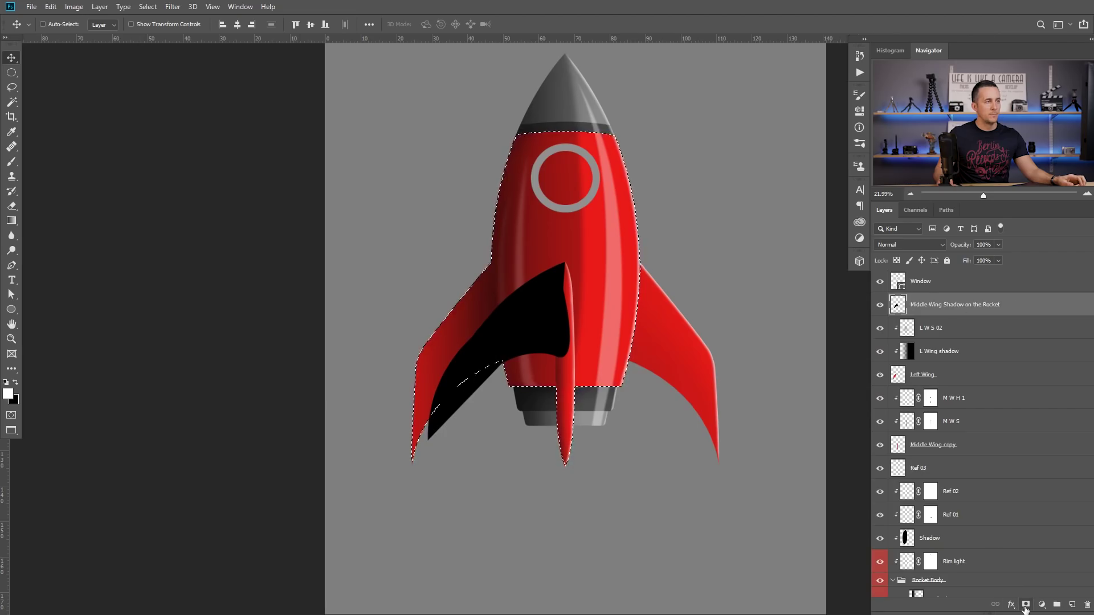
pyautogui.click(1026, 605)
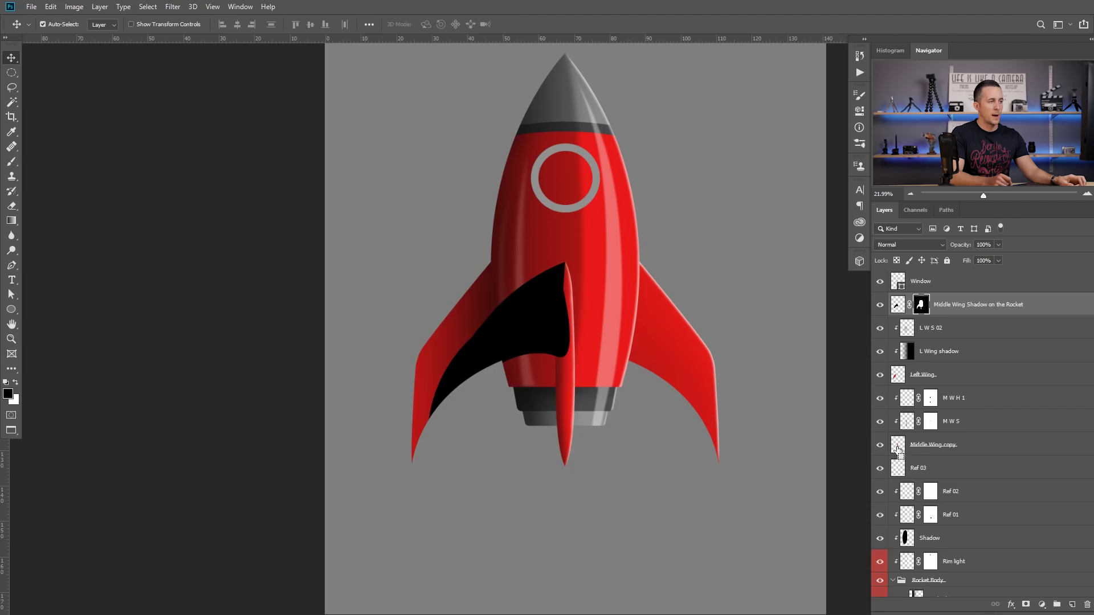
# Load the Middle Wing copy outline as a selection, fill it with black on the shadow's mask and deselect.
pyautogui.keyDown('ctrl'); pyautogui.click(898, 450); pyautogui.keyUp('ctrl')
pyautogui.scroll(3, 567, 313)
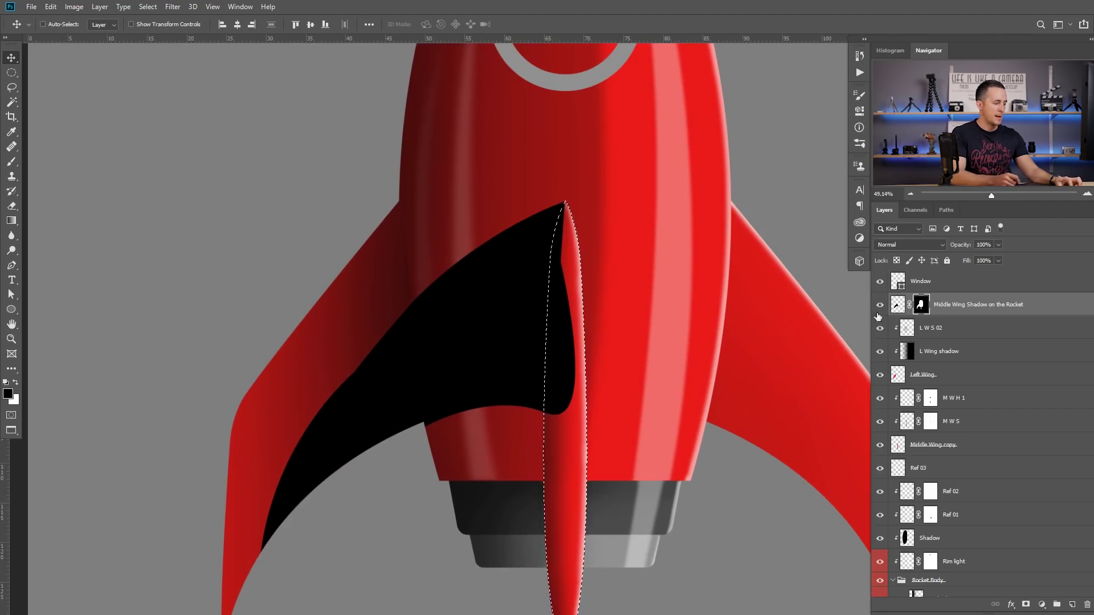
pyautogui.press('b')
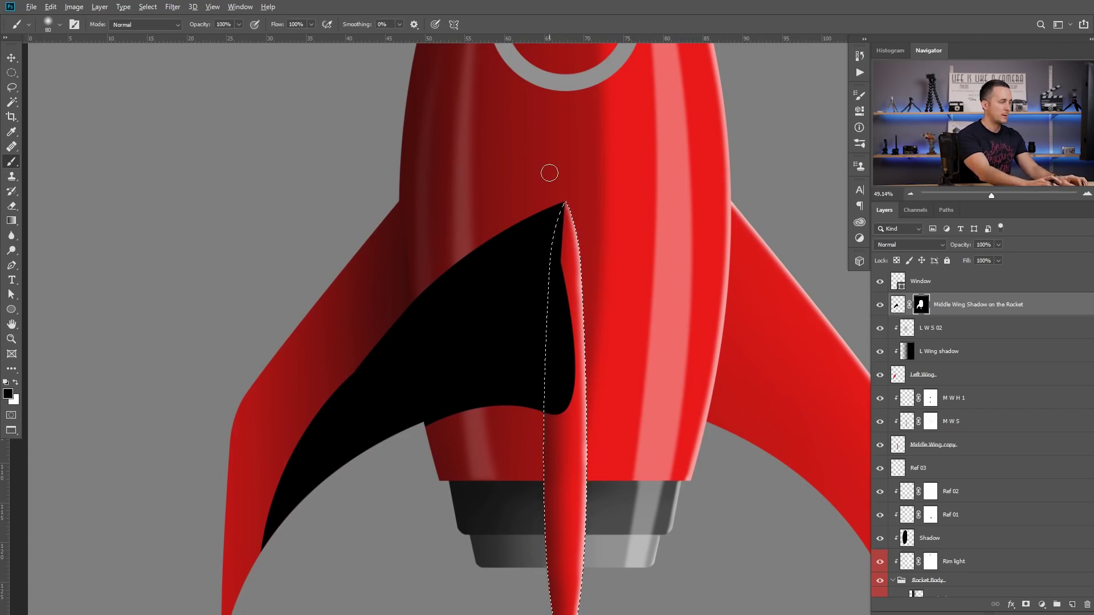
pyautogui.hotkey('alt', 'BackSpace')
pyautogui.hotkey('ctrl', 'd')
pyautogui.scroll(-3, 538, 364)
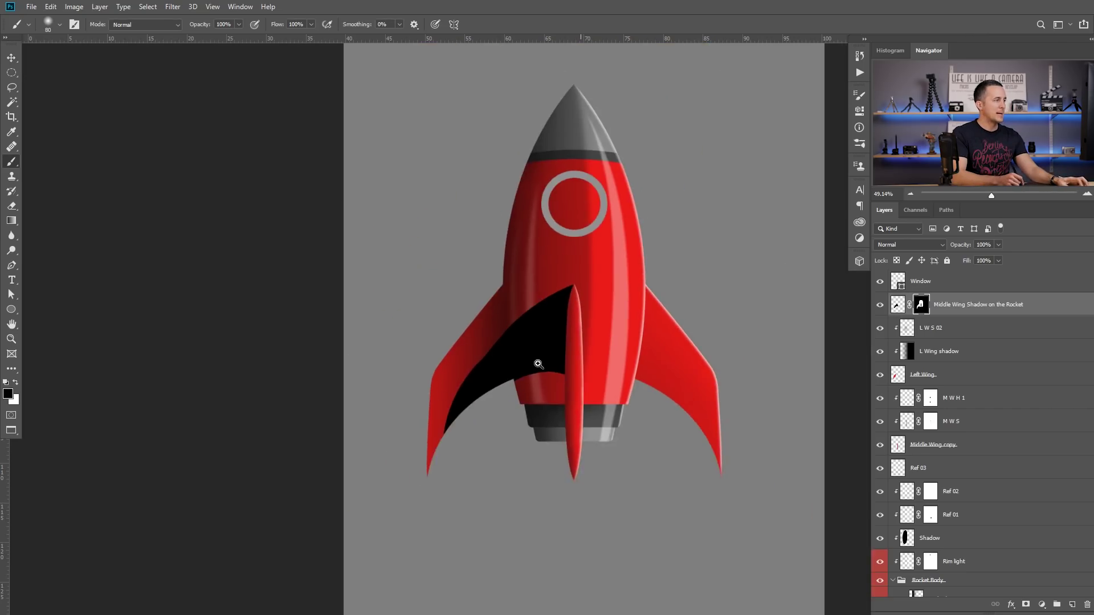
# Apply a Gaussian Blur with a 4.8-pixel radius to the Middle Wing Shadow on the Rocket layer itself, not its mask.
pyautogui.scroll(3, 538, 364)
pyautogui.click(173, 6)
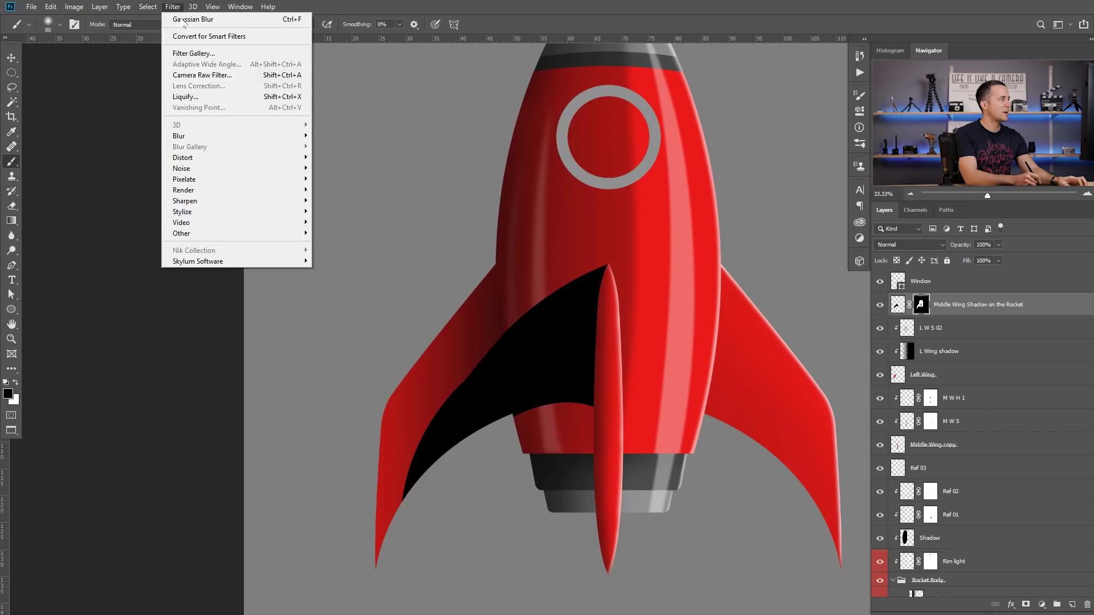
pyautogui.moveTo(209, 141)
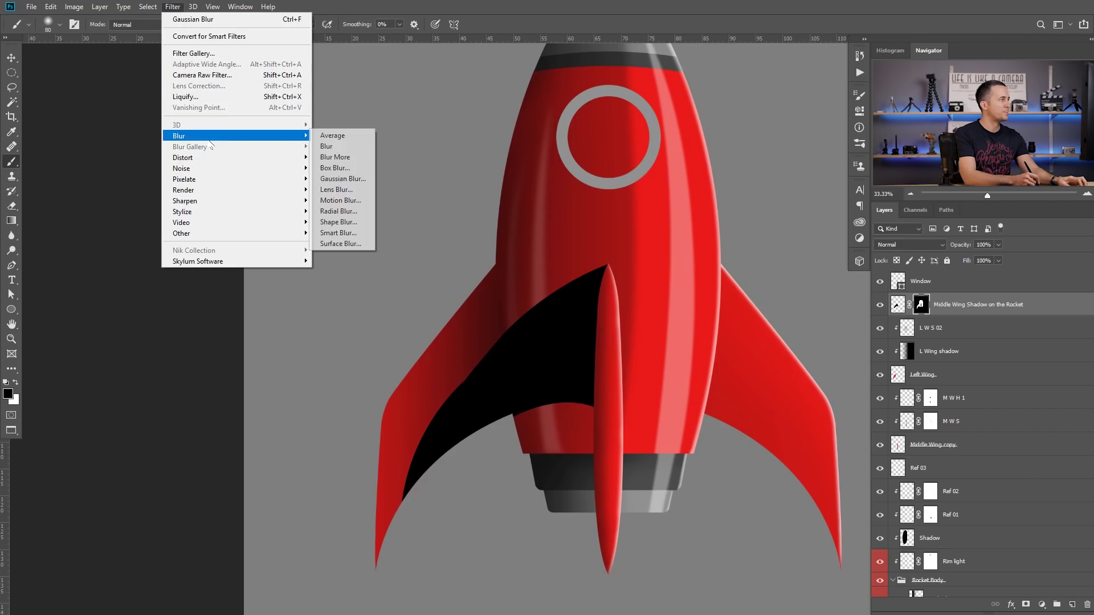
pyautogui.doubleClick(895, 305)
pyautogui.press('Escape')
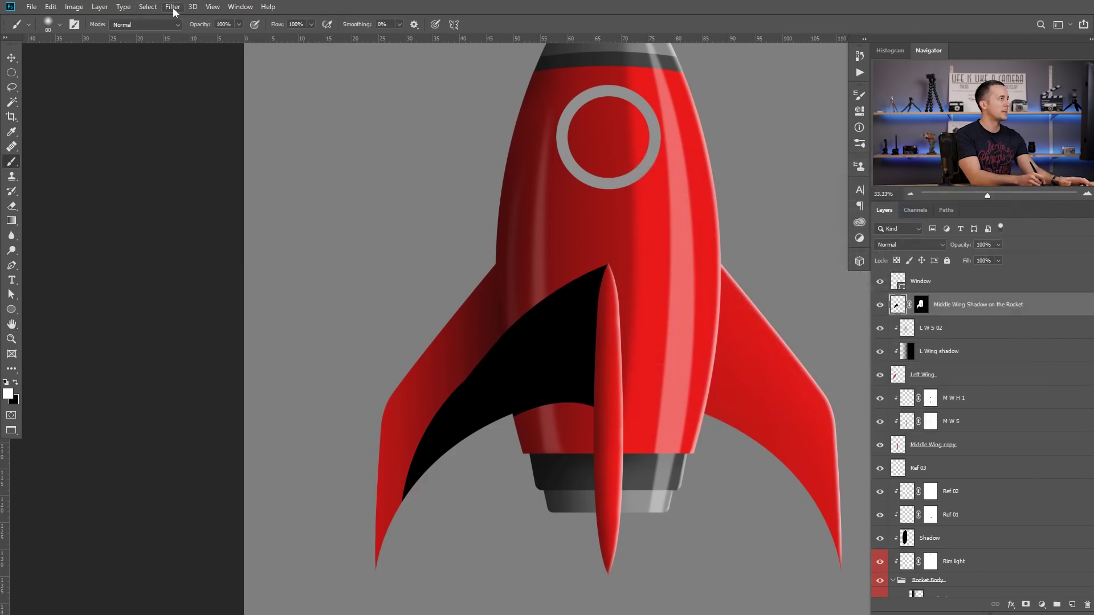
pyautogui.click(173, 6)
pyautogui.moveTo(221, 139)
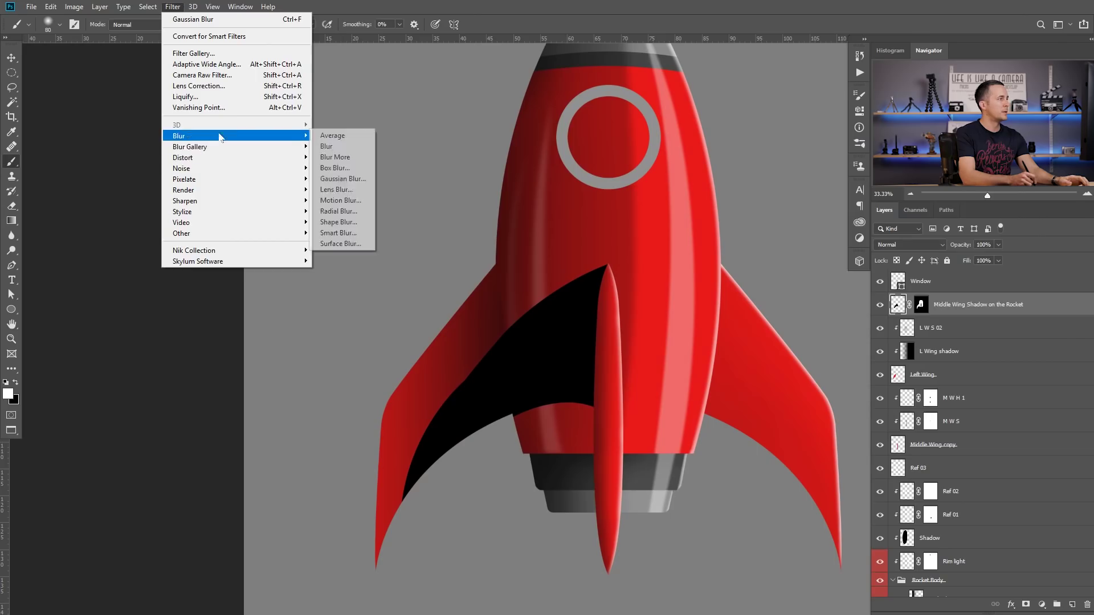
pyautogui.click(344, 188)
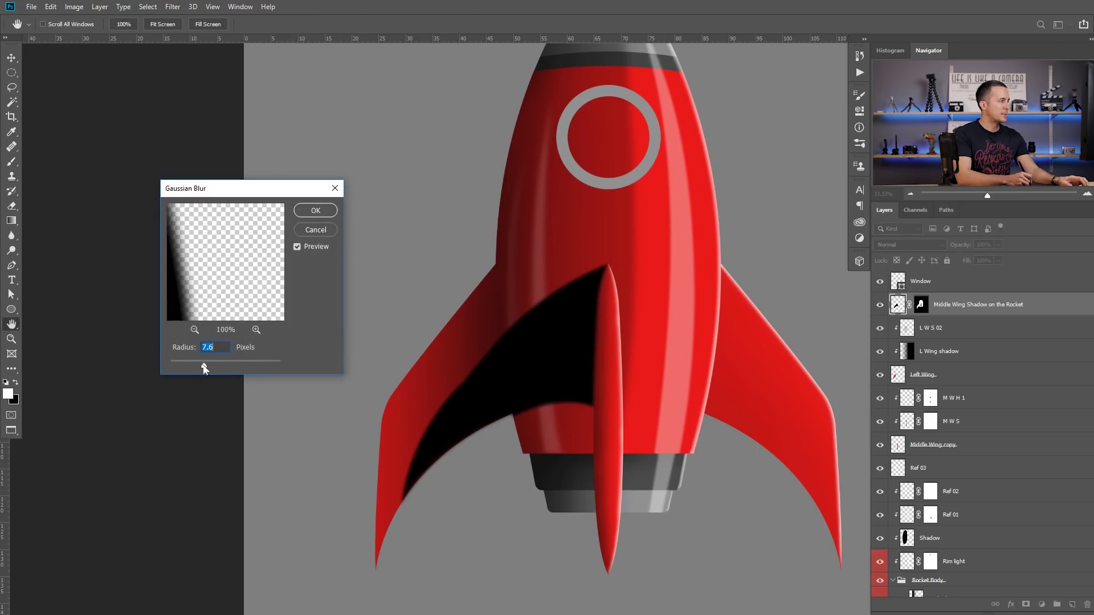
pyautogui.moveTo(205, 369); pyautogui.dragTo(203, 367)
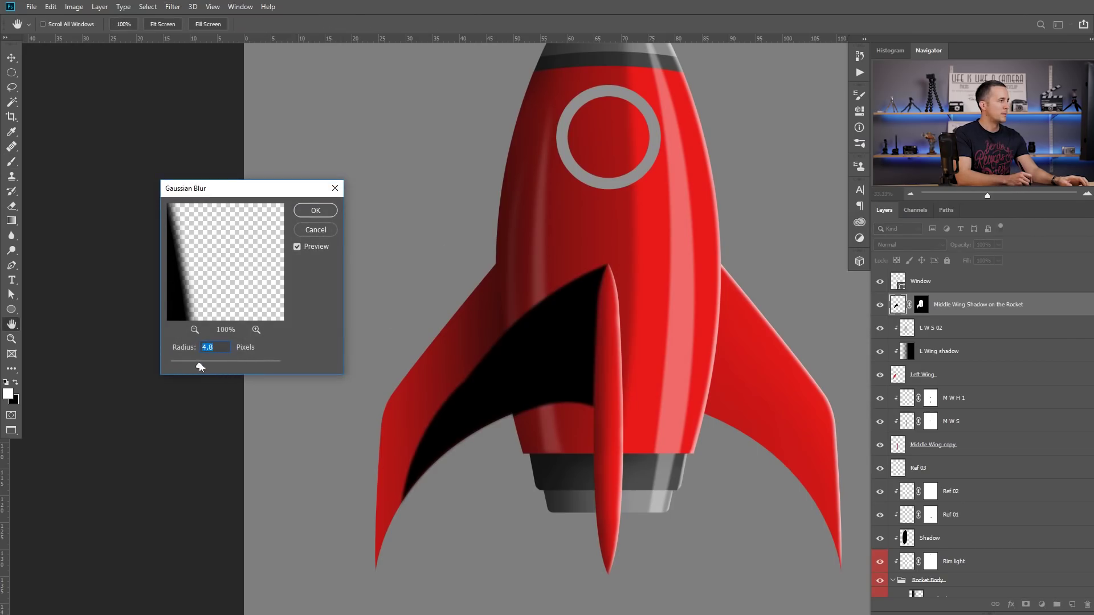
pyautogui.click(323, 212)
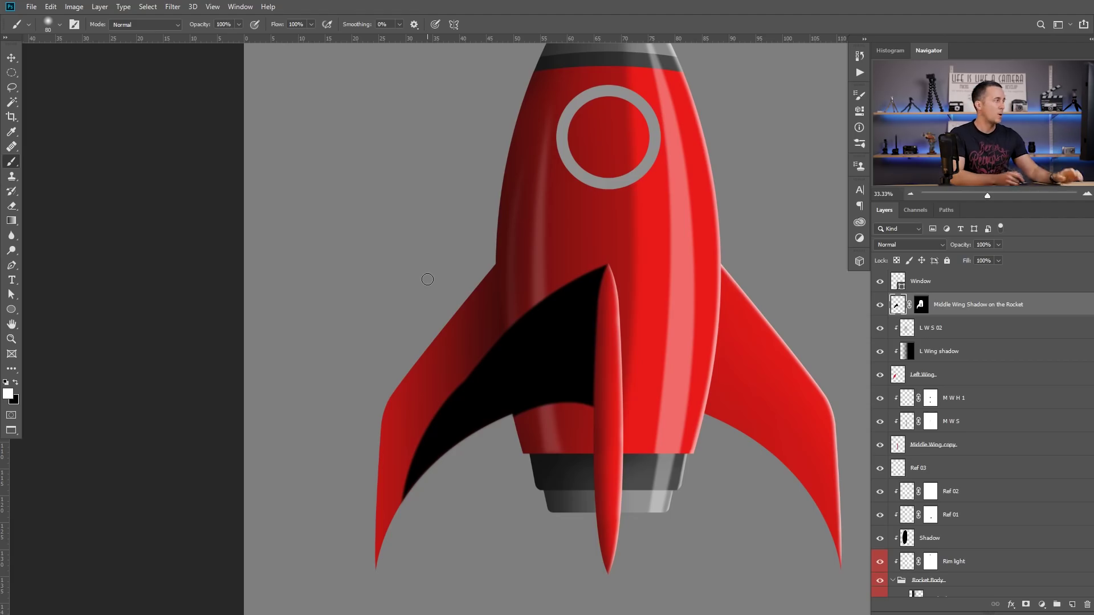
# Work along the edge of the middle wing shadow with the Blur tool, using a soft-edge brush of 175 to 200 pixels.
pyautogui.click(13, 237)
pyautogui.scroll(3, 451, 409)
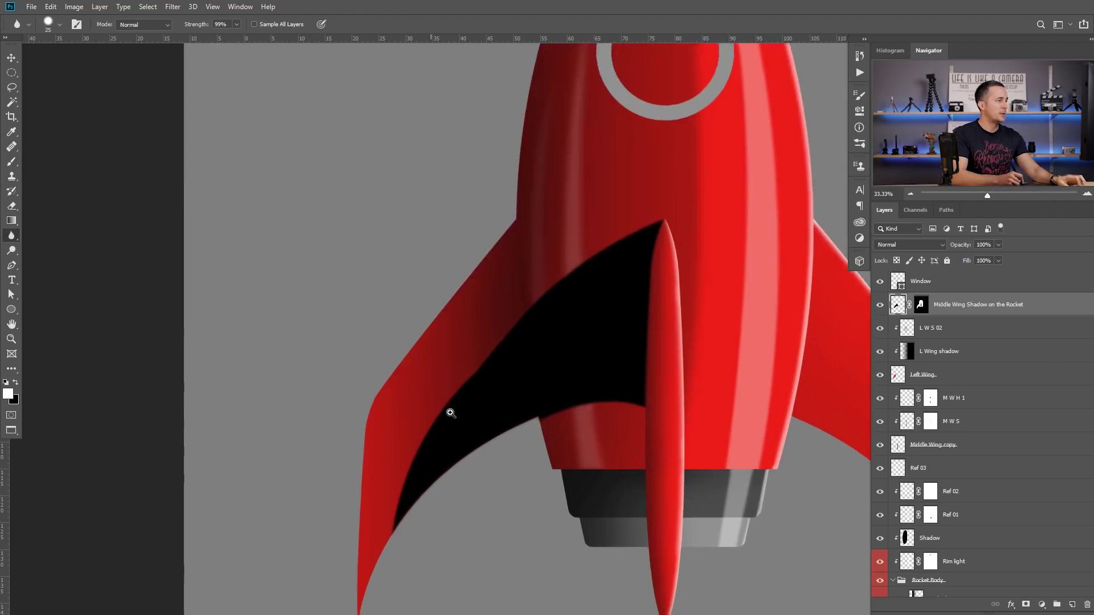
pyautogui.press(']')
pyautogui.press(']')
pyautogui.press(']')
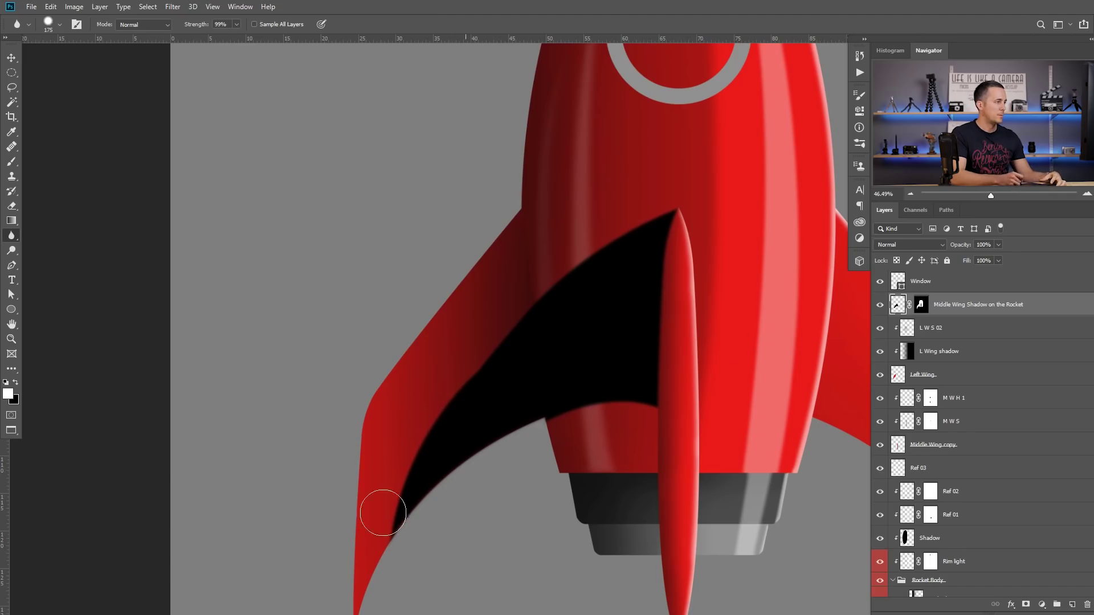
pyautogui.click(921, 305)
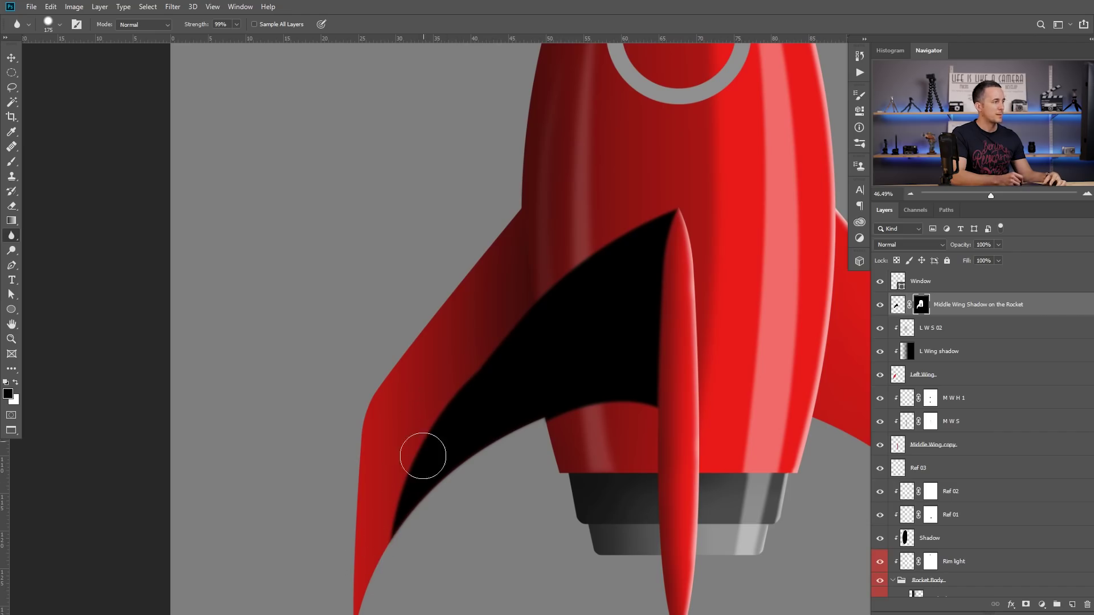
pyautogui.press(']')
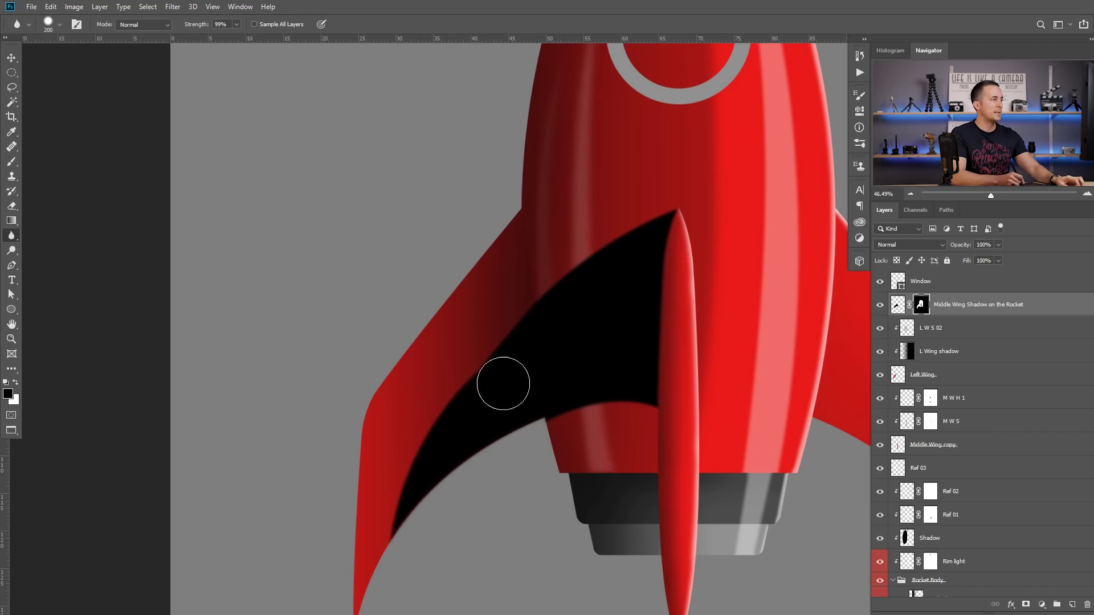
# Lower the opacity of the Middle Wing Shadow on the Rocket layer to 22% and target its mask.
pyautogui.scroll(-5, 466, 442)
pyautogui.press('x')
pyautogui.moveTo(962, 244); pyautogui.dragTo(921, 251)
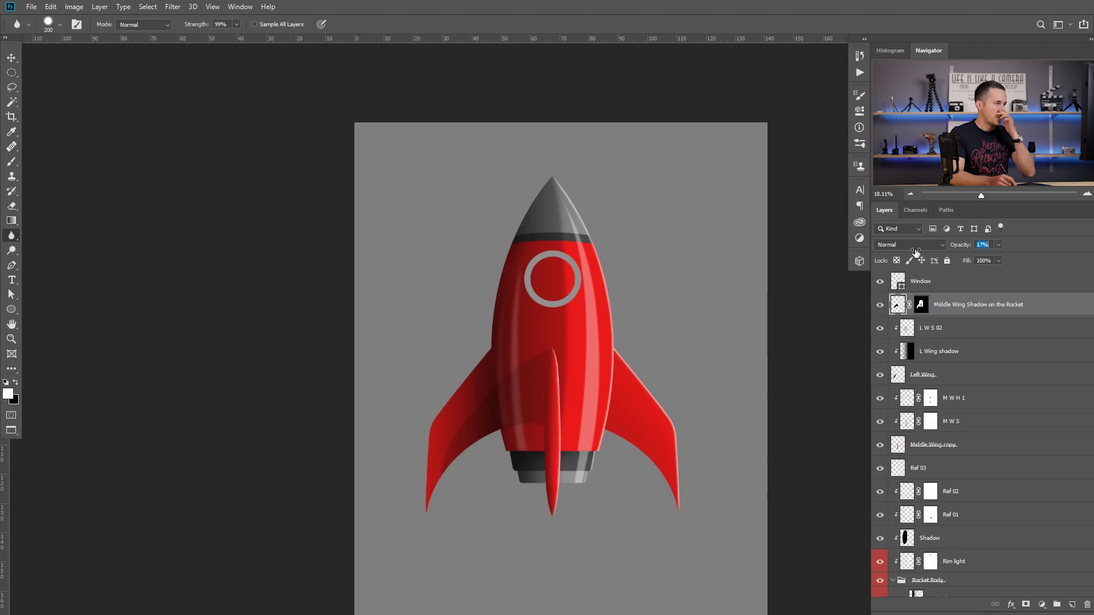
pyautogui.press('x')
pyautogui.scroll(1, 490, 416)
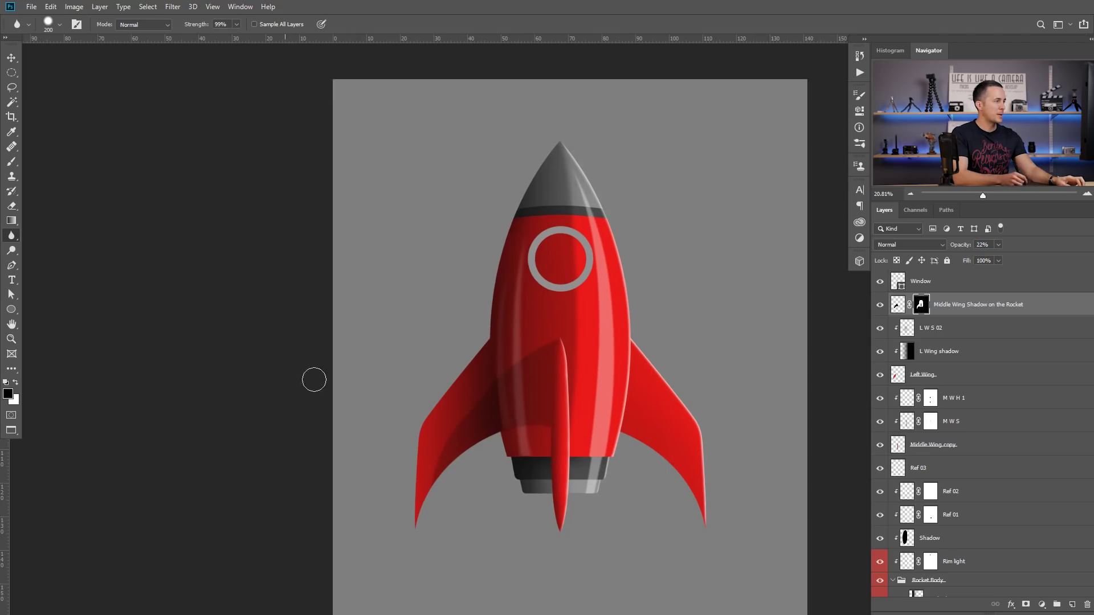
pyautogui.rightClick(435, 340)
pyautogui.moveTo(529, 231); pyautogui.dragTo(494, 233)
pyautogui.click(572, 14)
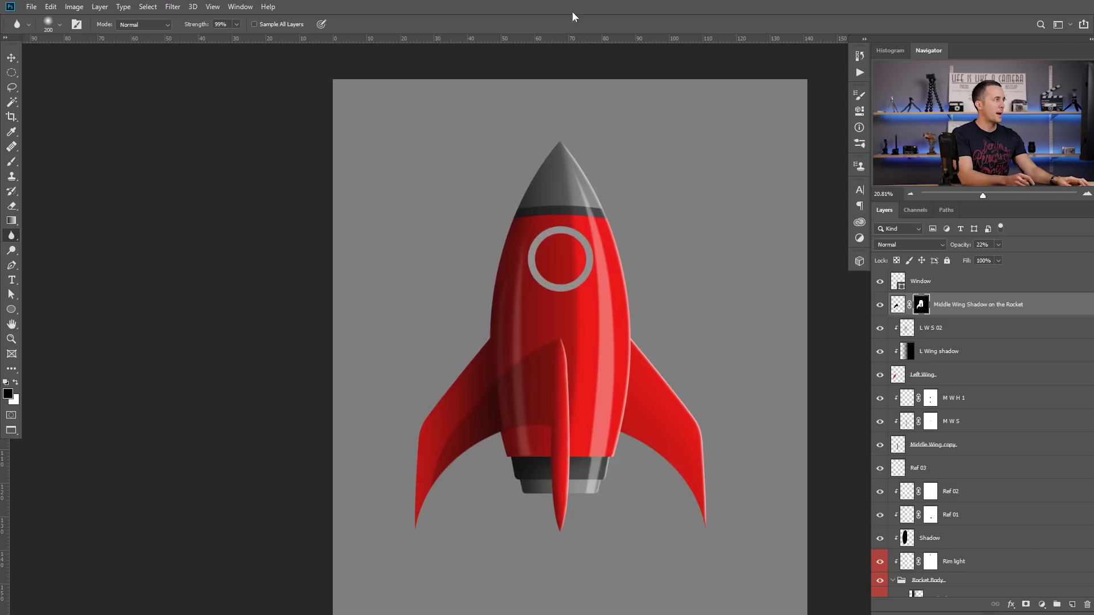
pyautogui.press('1')
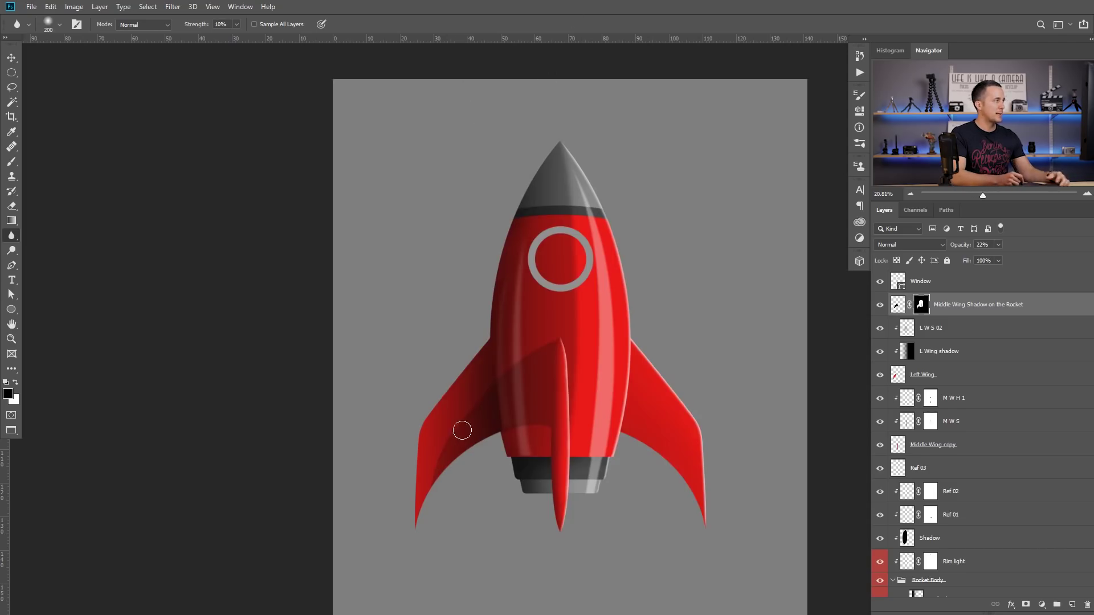
# Fade the outer parts of the middle wing shadow on its mask with a soft black 1100-pixel brush at 10% opacity.
pyautogui.press('b')
pyautogui.press(']')
pyautogui.press(']')
pyautogui.press(']')
pyautogui.press(']')
pyautogui.press(']')
pyautogui.press(']')
pyautogui.press(']')
pyautogui.press(']')
pyautogui.press('1')
pyautogui.press(']')
pyautogui.press(']')
pyautogui.press(']')
pyautogui.press(']')
pyautogui.press(']')
pyautogui.press(']')
pyautogui.press(']')
pyautogui.press(']')
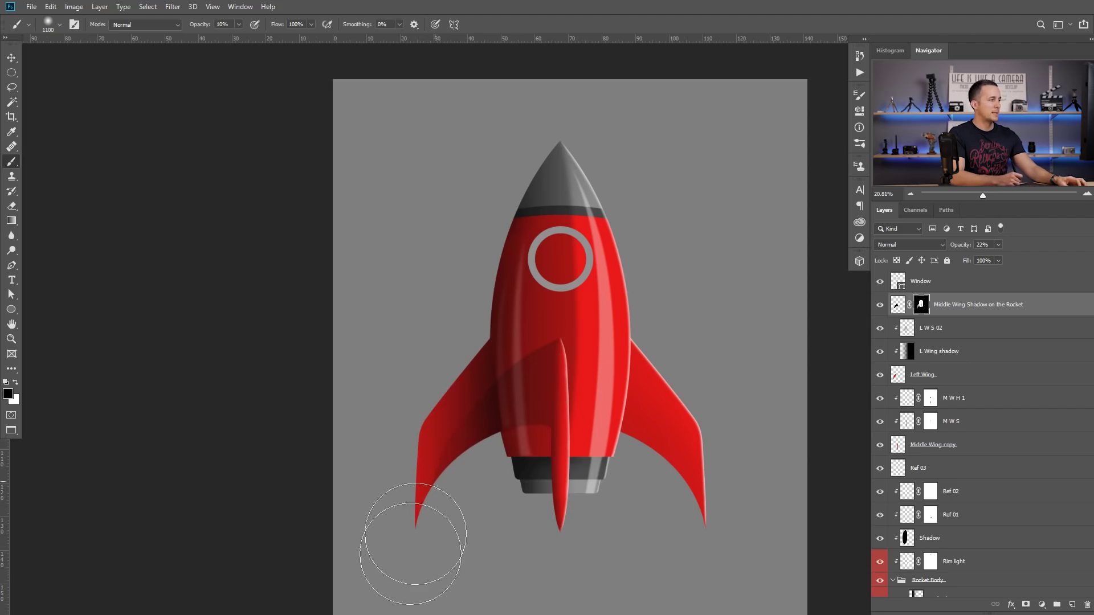
pyautogui.moveTo(512, 460)
pyautogui.mouseDown()
pyautogui.moveTo(456, 487)
pyautogui.moveTo(485, 476)
pyautogui.moveTo(493, 386)
pyautogui.moveTo(557, 395)
pyautogui.mouseUp()
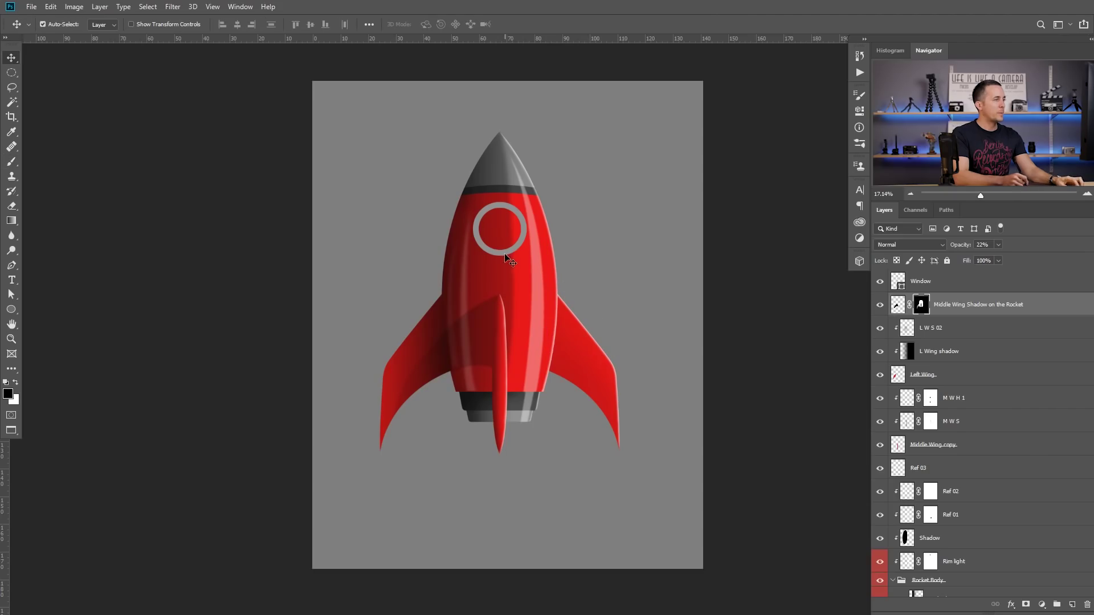
# Give the Window layer a black Drop Shadow with 56% opacity, a distance of about 38 px and a size of 40 px.
pyautogui.keyDown('ctrl'); pyautogui.click(503, 253); pyautogui.keyUp('ctrl')
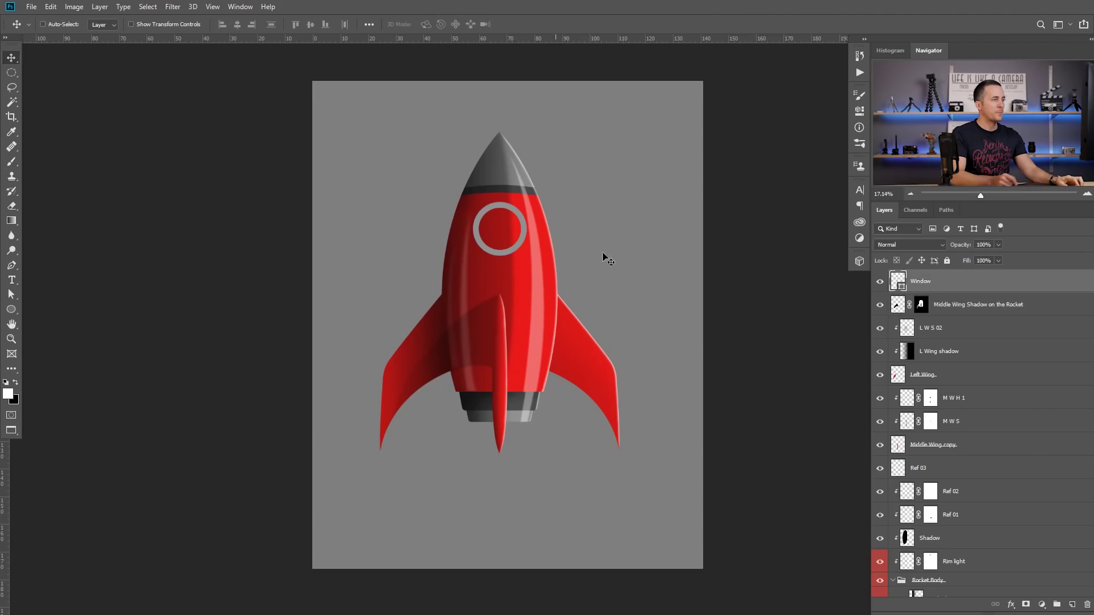
pyautogui.doubleClick(961, 285)
pyautogui.moveTo(806, 162); pyautogui.dragTo(757, 232)
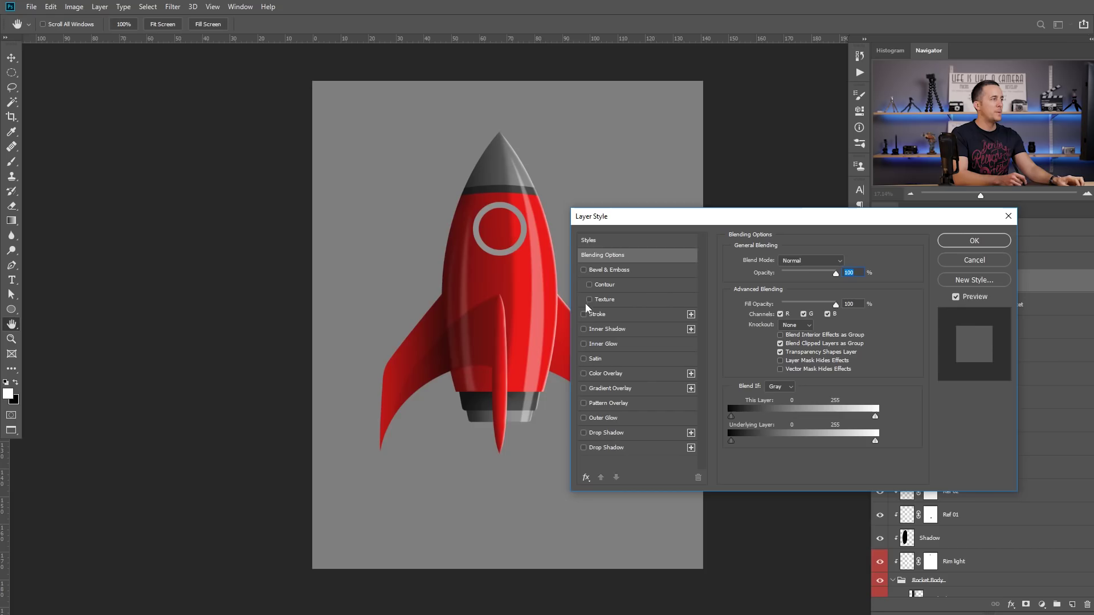
pyautogui.moveTo(506, 231); pyautogui.dragTo(593, 289)
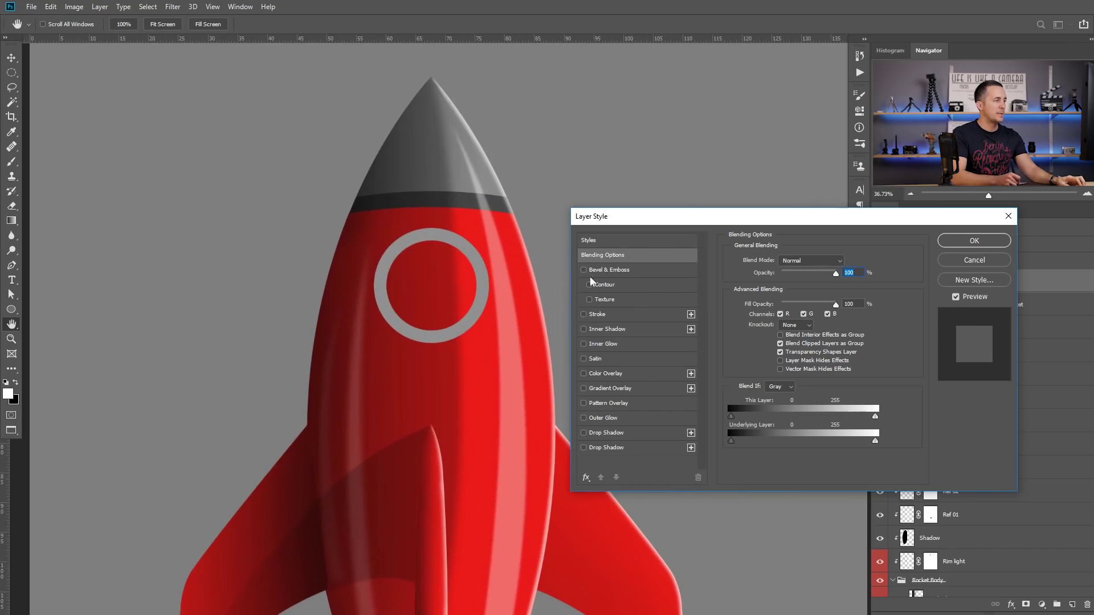
pyautogui.click(607, 434)
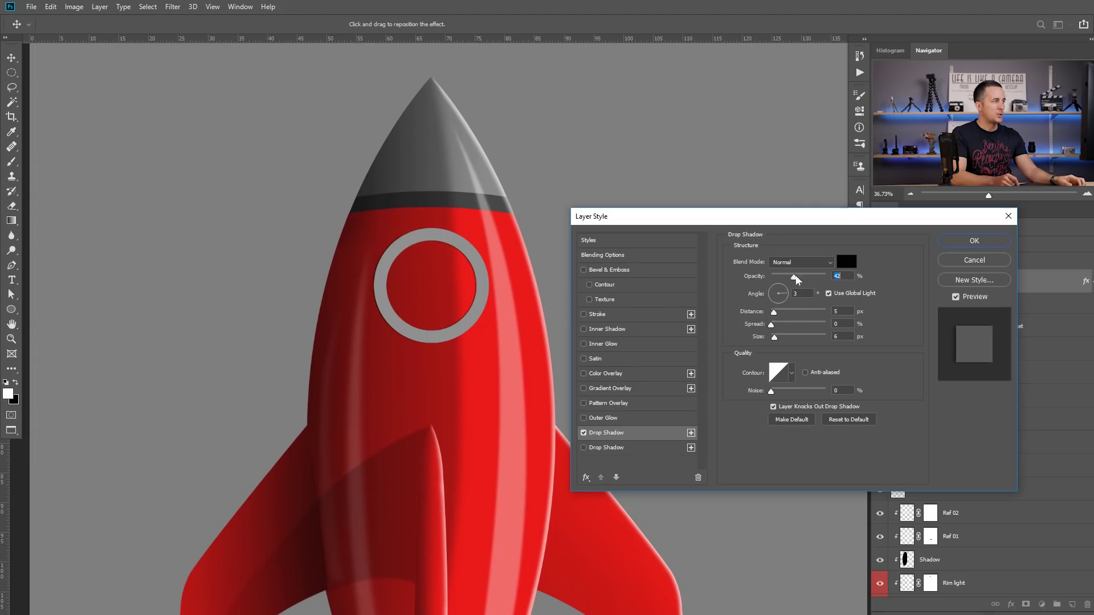
pyautogui.moveTo(818, 280); pyautogui.dragTo(817, 277)
pyautogui.moveTo(774, 312); pyautogui.dragTo(788, 340)
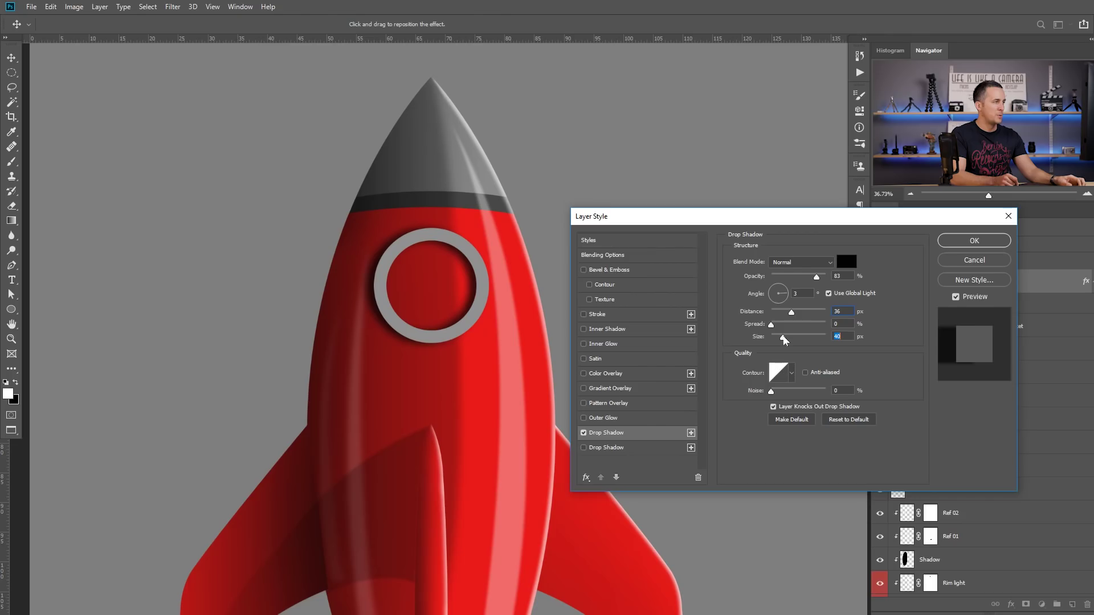
pyautogui.moveTo(813, 280); pyautogui.dragTo(800, 285)
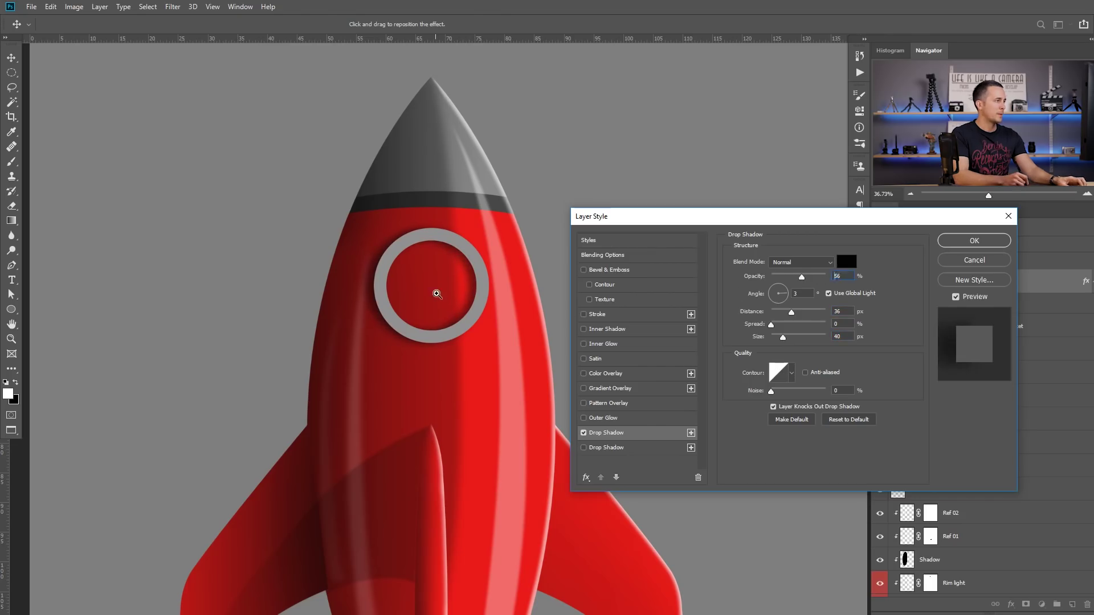
pyautogui.scroll(2, 434, 291)
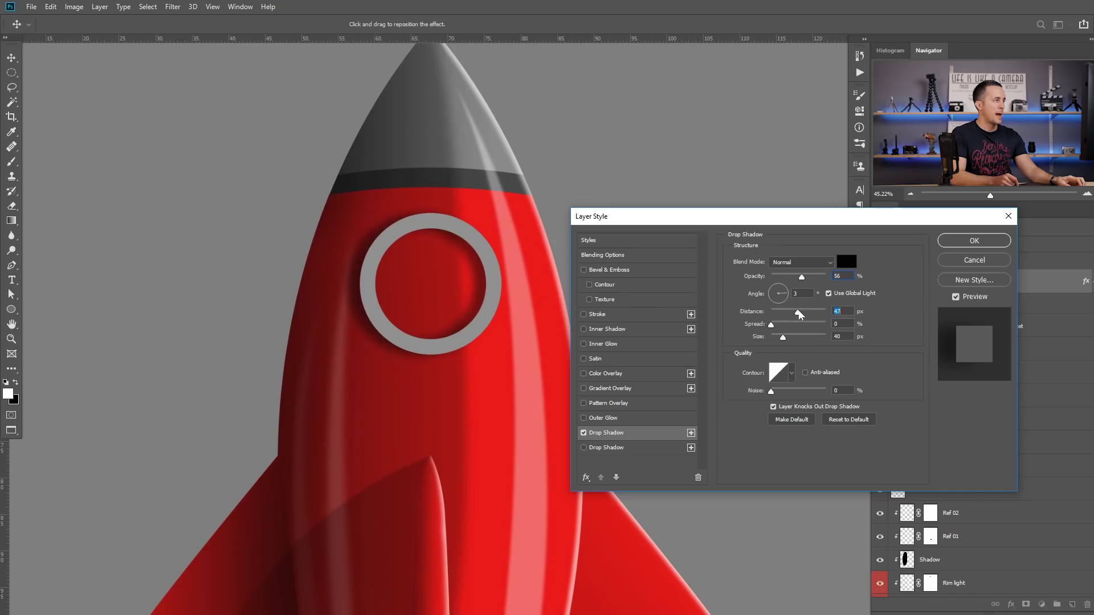
pyautogui.moveTo(794, 315); pyautogui.dragTo(792, 313)
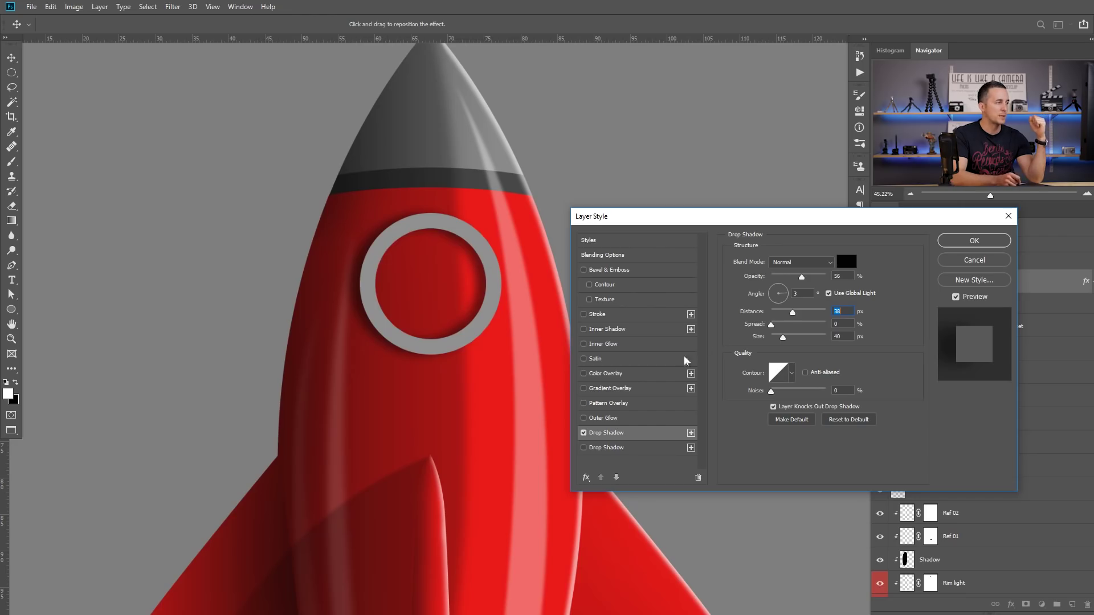
# Add a white Inner Shadow to the window ring at a 0° angle, with a 6 px distance and 1 px size.
pyautogui.click(598, 331)
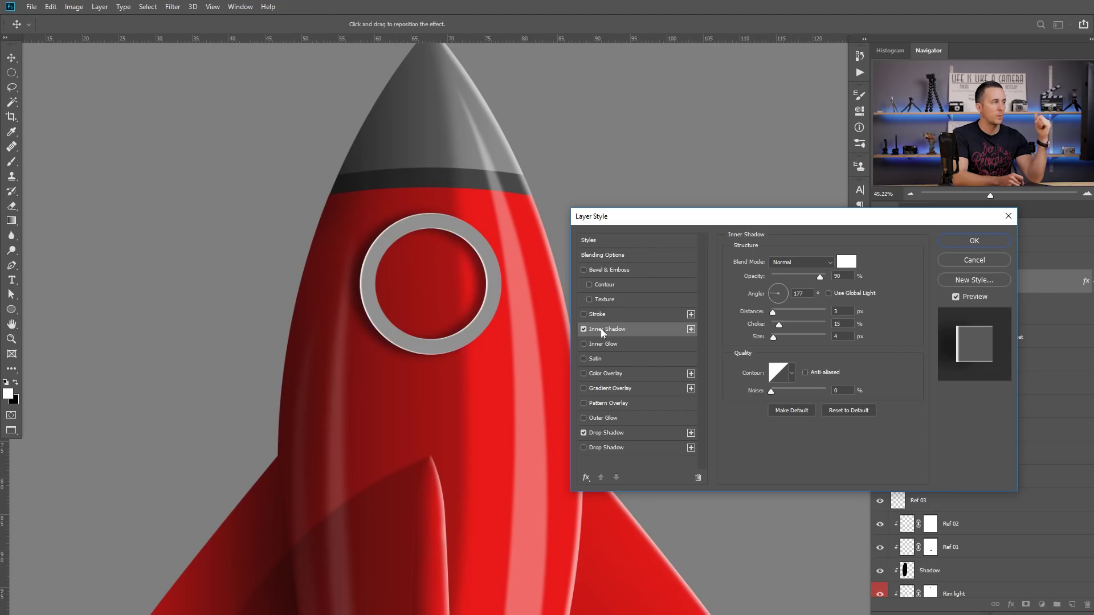
pyautogui.moveTo(785, 293); pyautogui.dragTo(771, 295)
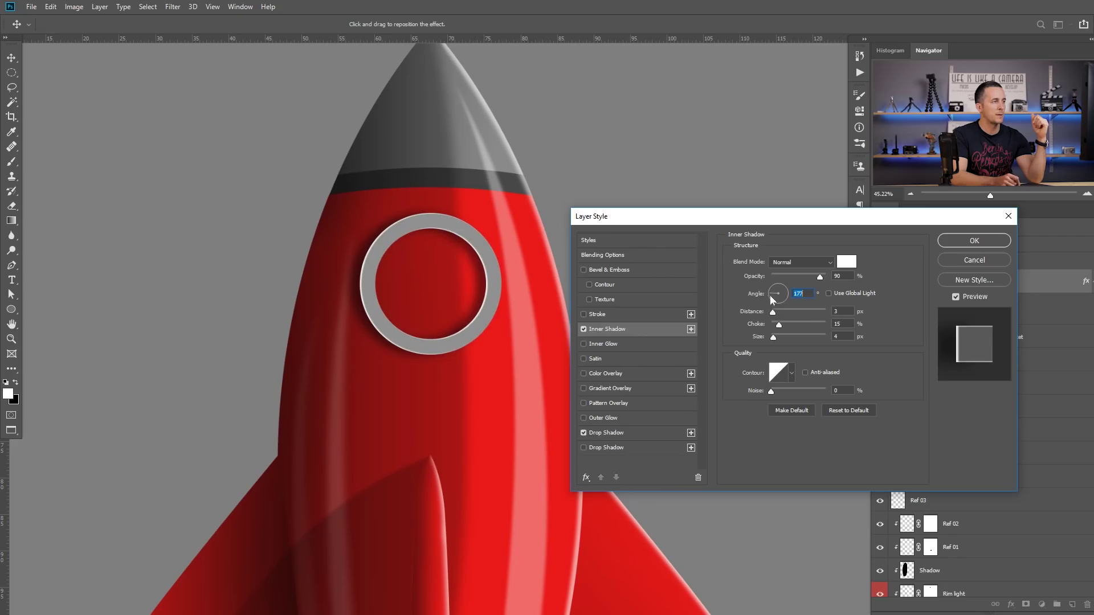
pyautogui.click(787, 294)
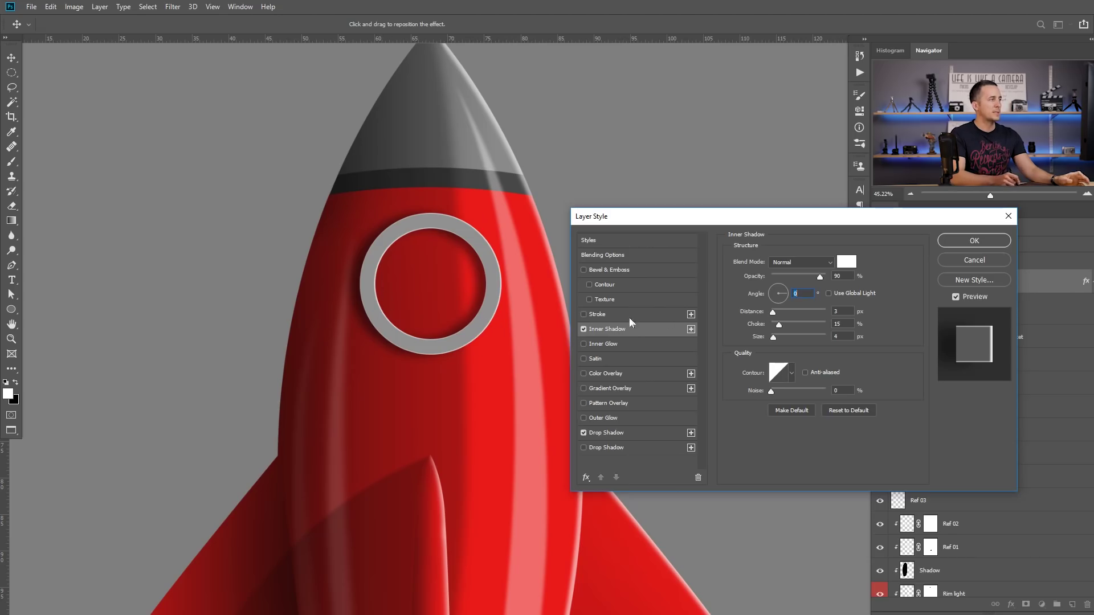
pyautogui.moveTo(774, 312); pyautogui.dragTo(777, 317)
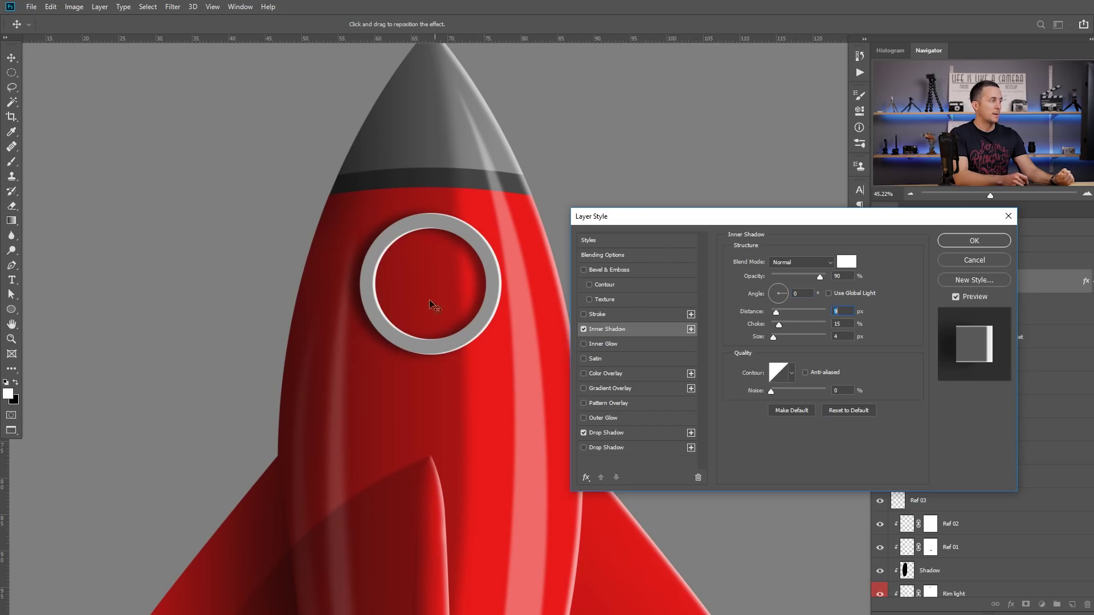
pyautogui.moveTo(780, 313); pyautogui.dragTo(768, 337)
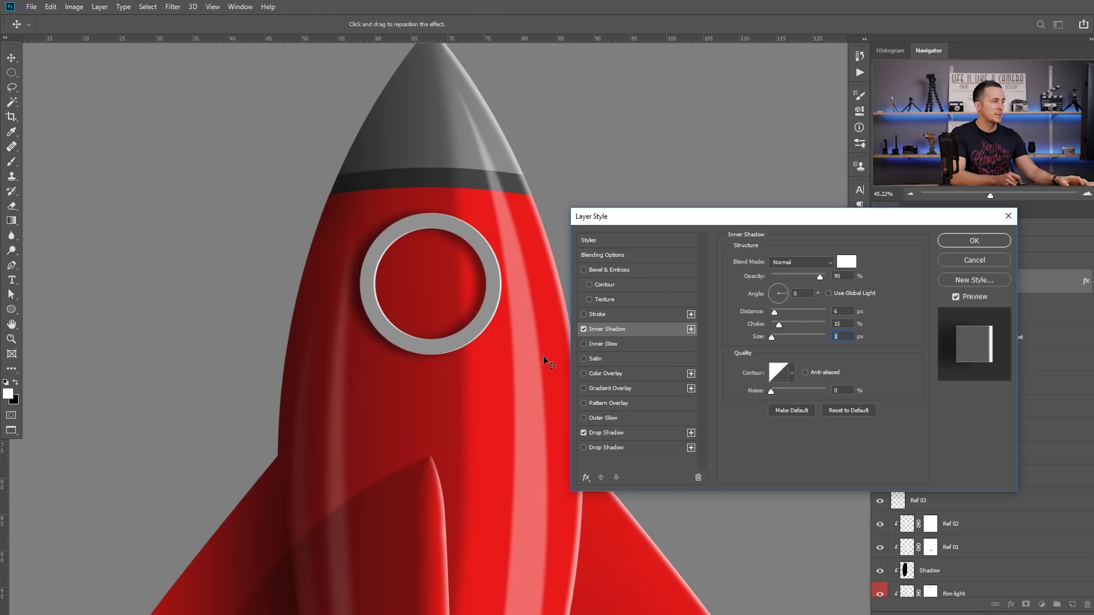
# Add a white-to-black linear Gradient Overlay to the window ring, compare Soft Light with Overlay, and use Overlay.
pyautogui.click(600, 388)
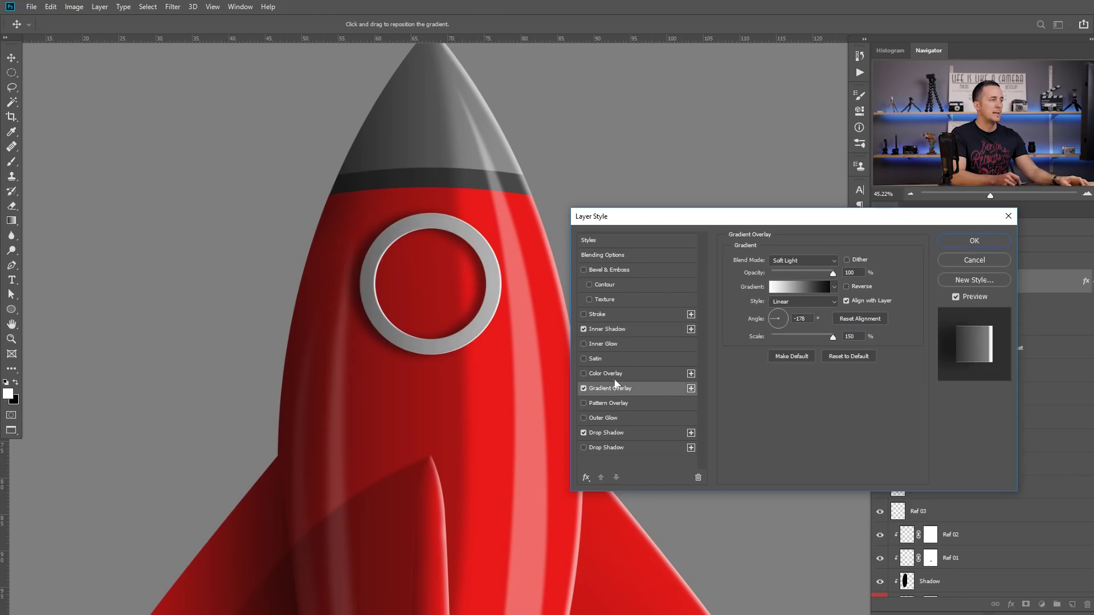
pyautogui.click(820, 261)
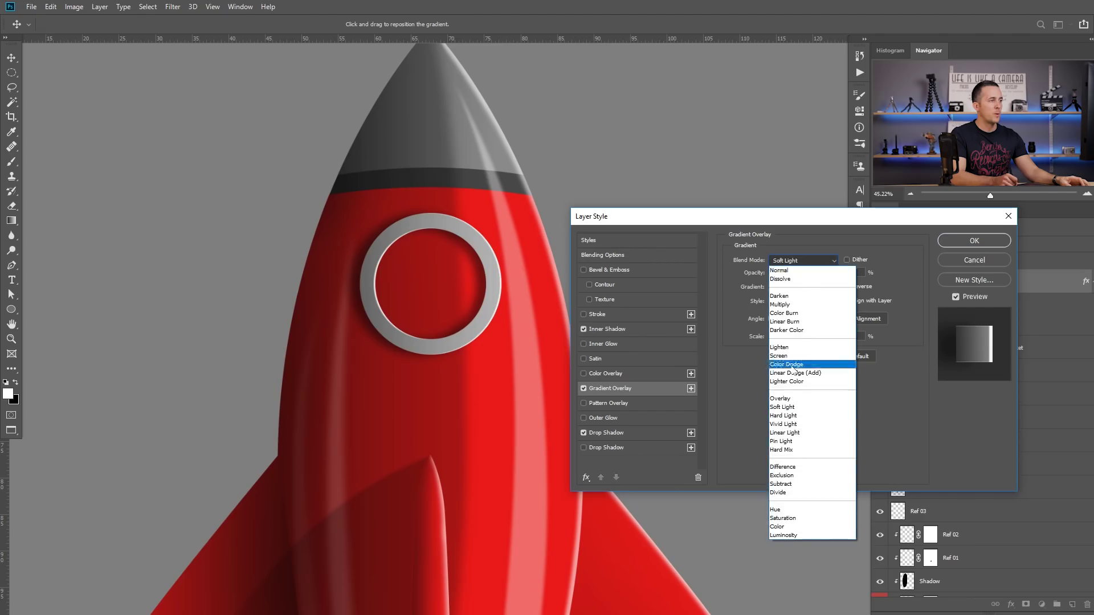
pyautogui.click(798, 398)
pyautogui.click(812, 262)
pyautogui.click(795, 407)
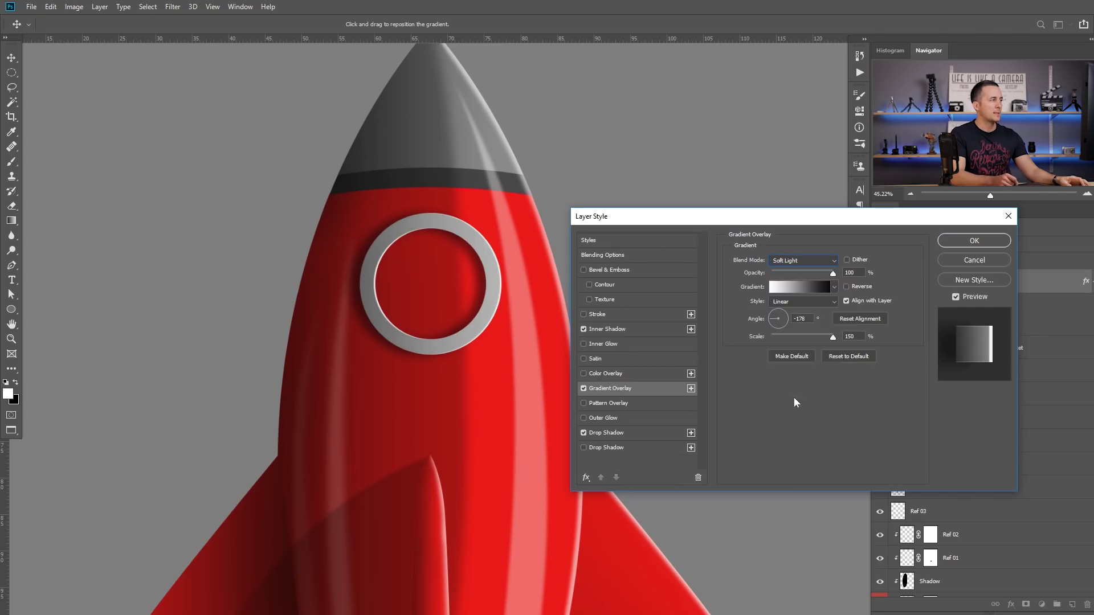
pyautogui.click(809, 261)
pyautogui.click(791, 397)
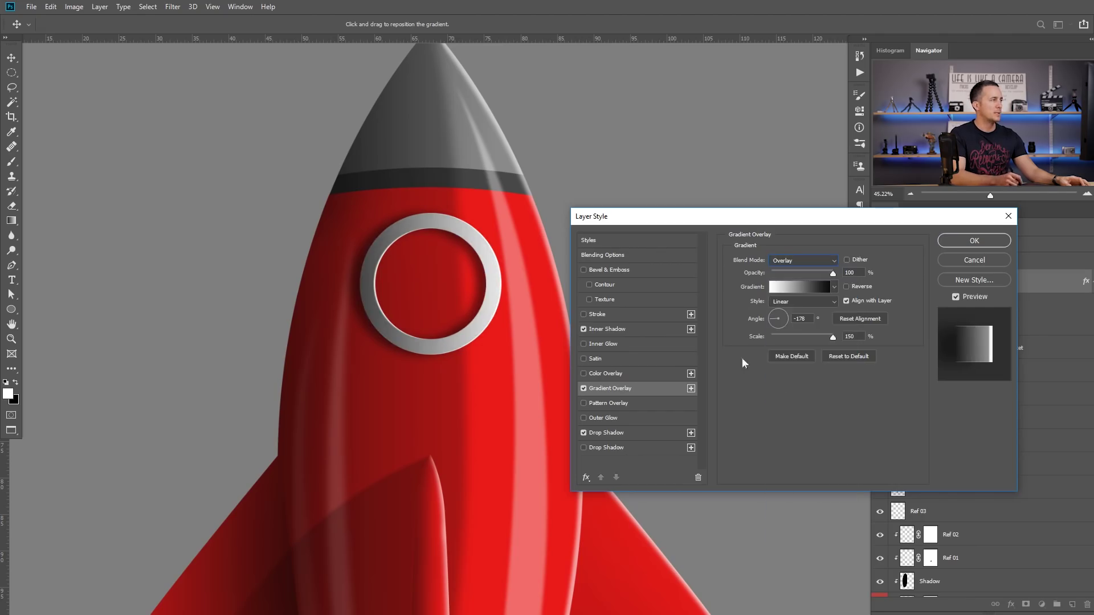
# Reposition the gradient on the window ring, trying a 75% scale before setting it to 150% at full opacity.
pyautogui.moveTo(822, 337); pyautogui.dragTo(797, 337)
pyautogui.moveTo(432, 293)
pyautogui.mouseDown()
pyautogui.moveTo(418, 300)
pyautogui.moveTo(452, 302)
pyautogui.mouseUp()
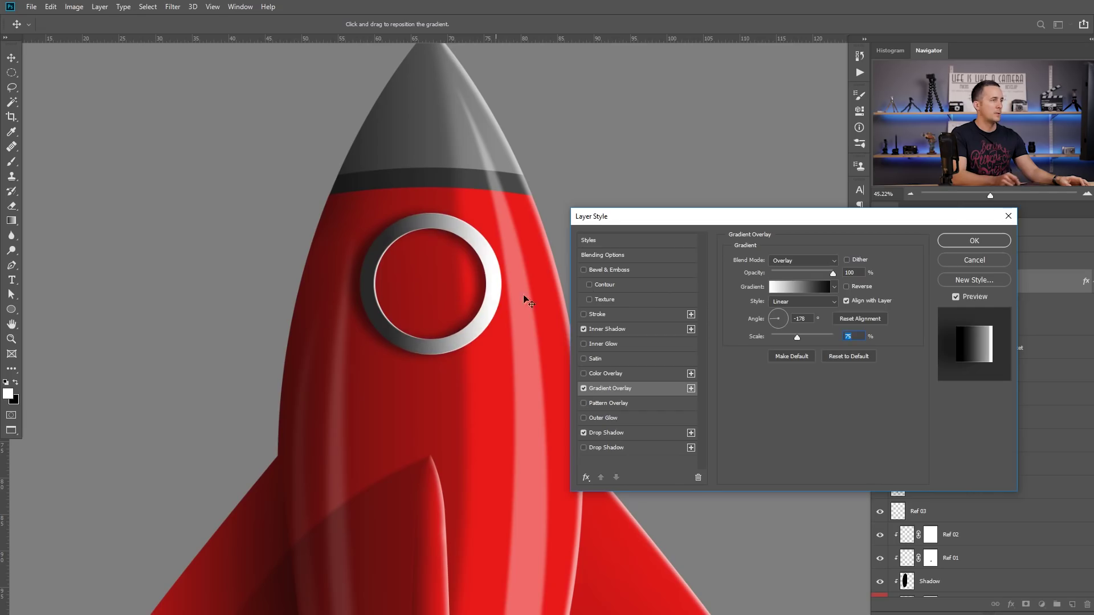
pyautogui.moveTo(833, 274)
pyautogui.mouseDown()
pyautogui.moveTo(806, 275)
pyautogui.moveTo(833, 274)
pyautogui.mouseUp()
pyautogui.click(832, 337)
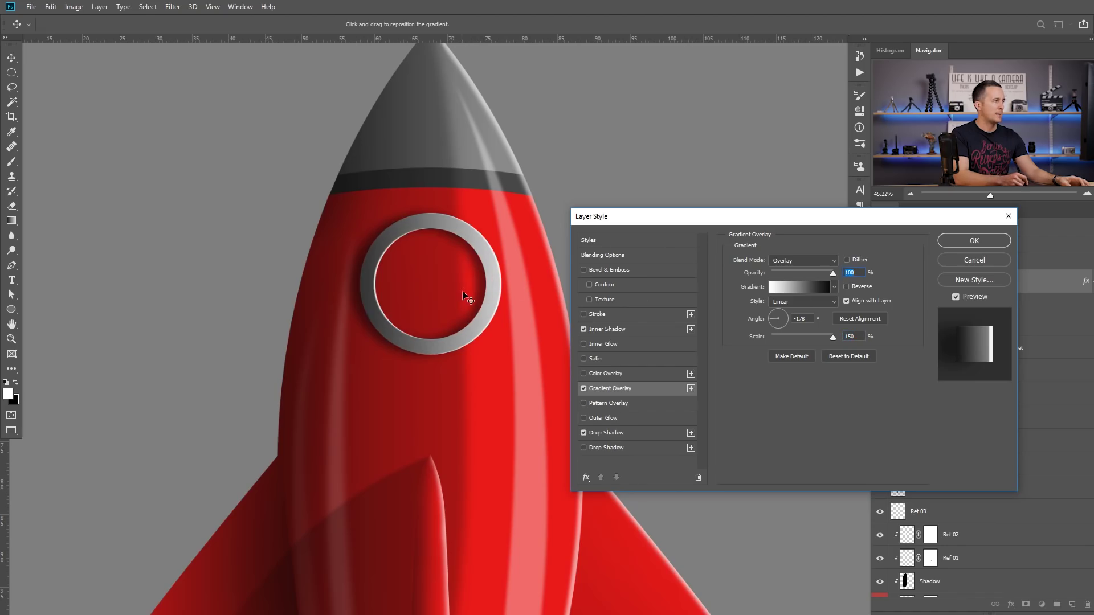
pyautogui.hotkey('ctrl', '-')
pyautogui.hotkey('ctrl', '-')
pyautogui.moveTo(427, 336); pyautogui.dragTo(502, 322)
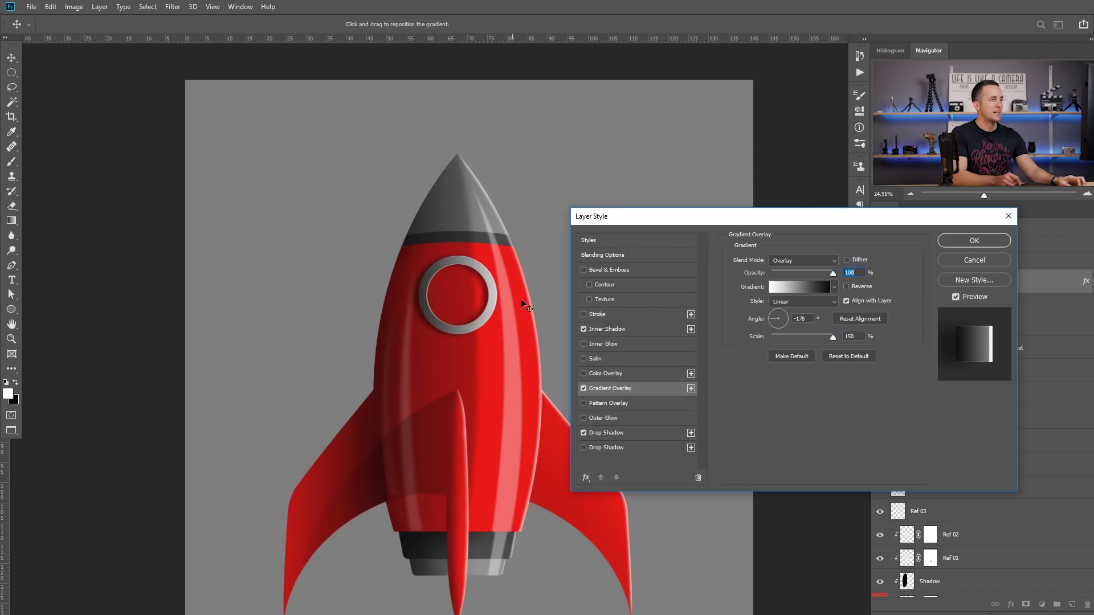
# Apply the layer style and compare the window ring with its effects hidden and shown.
pyautogui.click(962, 240)
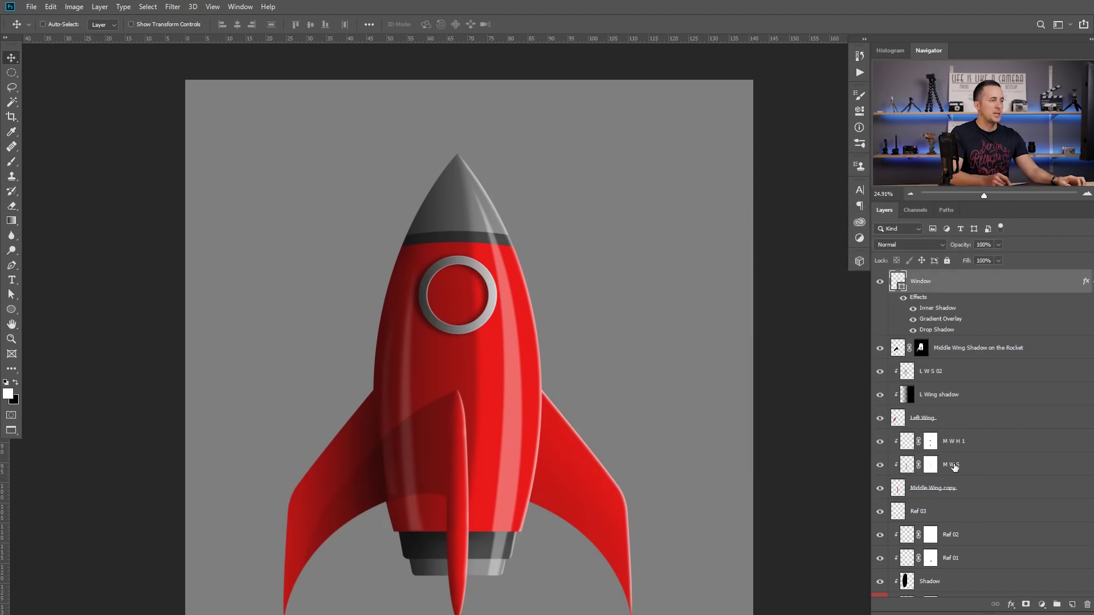
pyautogui.click(904, 298)
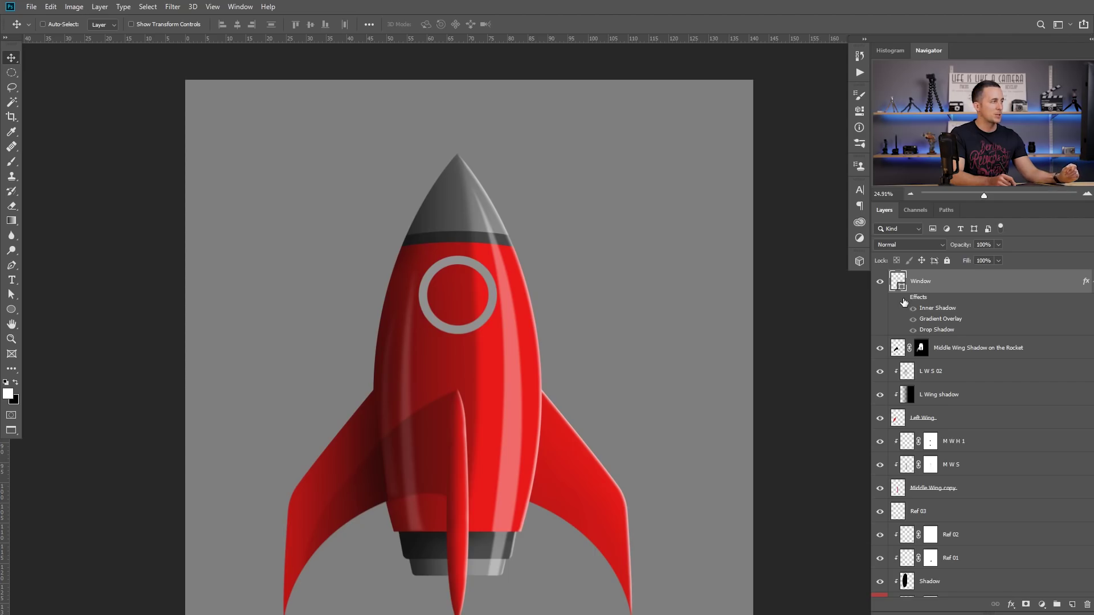
pyautogui.click(905, 298)
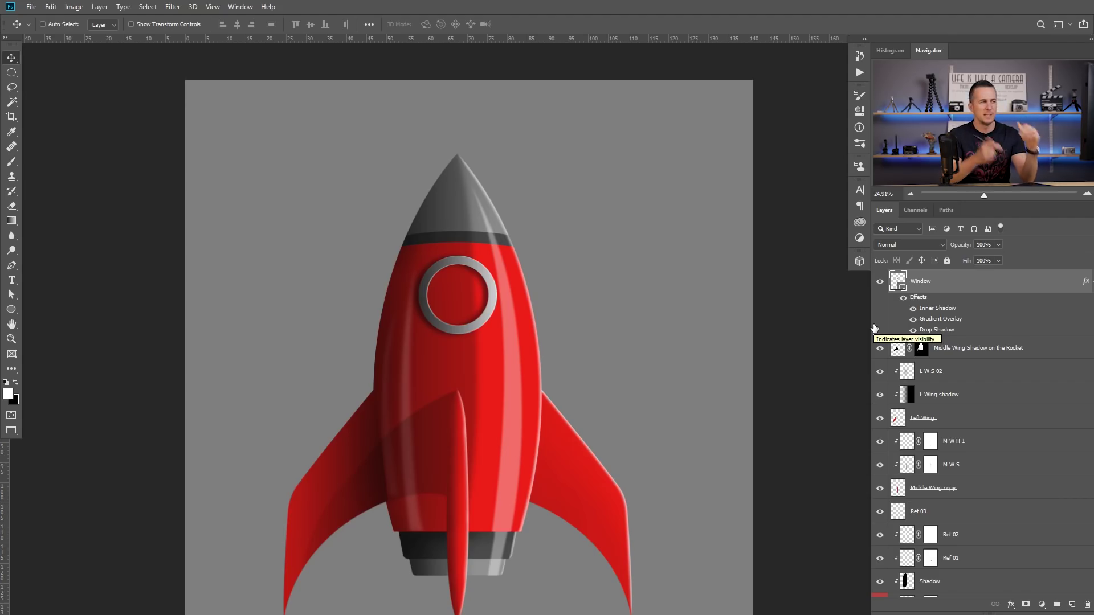
# Add a new layer above the Window layer and name it Glass.
pyautogui.click(1072, 606)
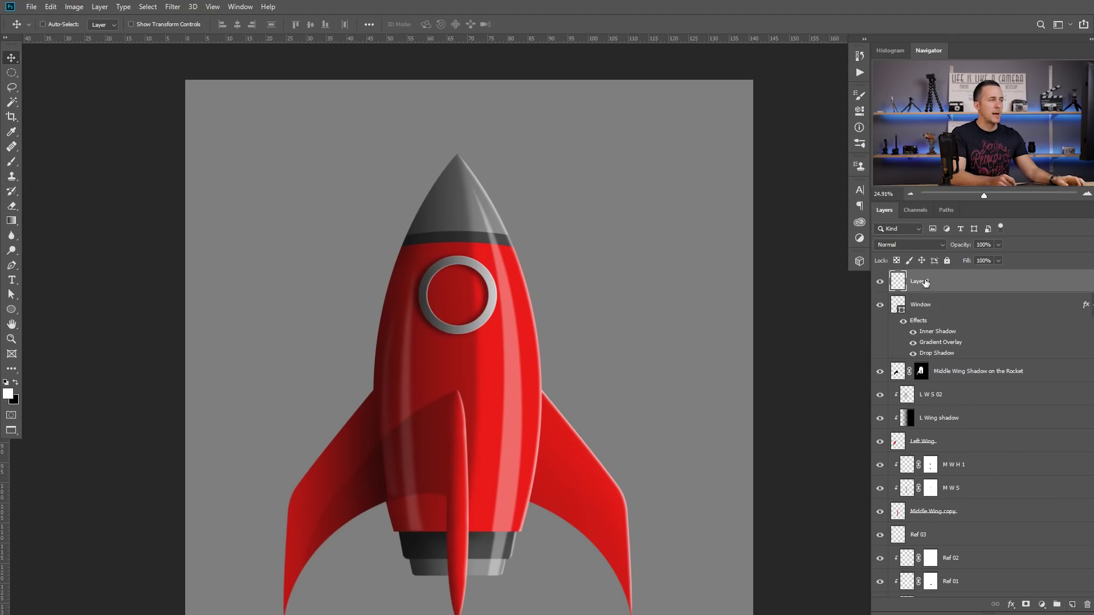
pyautogui.doubleClick(920, 281)
pyautogui.write('Glass')
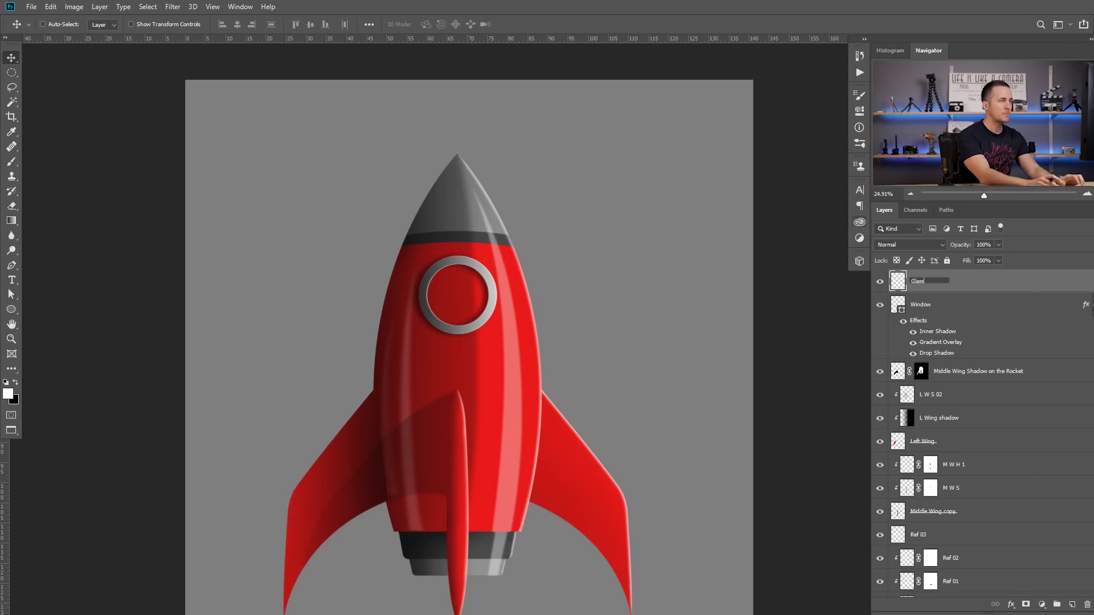
# Make a circular selection covering the window opening and slightly overlapping the inner edge of the grey ring.
pyautogui.click(11, 73)
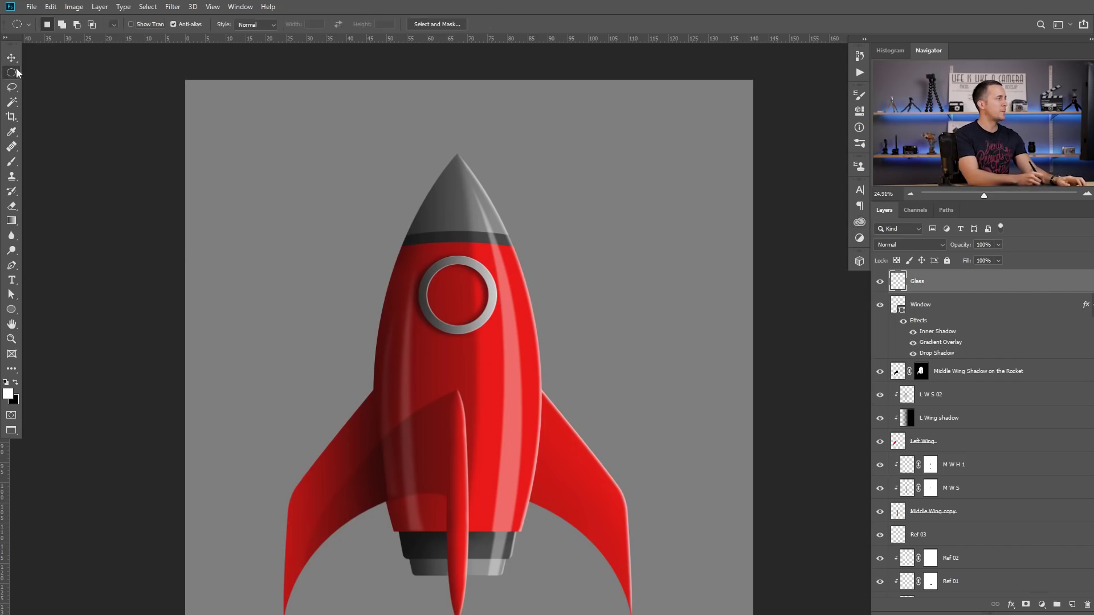
pyautogui.scroll(2, 448, 288)
pyautogui.moveTo(425, 252); pyautogui.dragTo(529, 367)
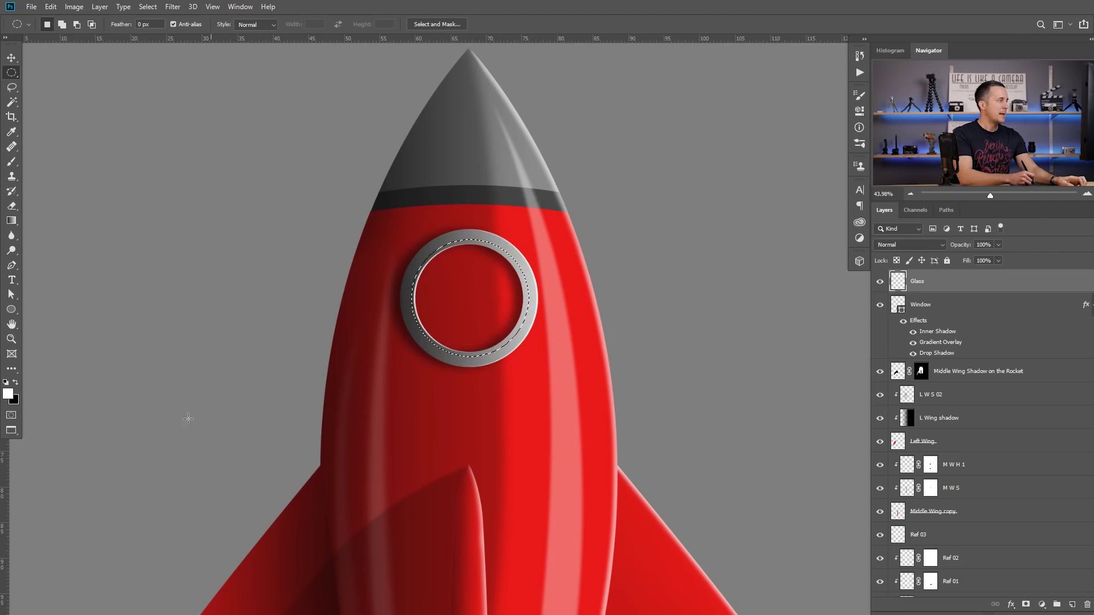
# Set the foreground colour to light blue #64a9de.
pyautogui.click(8, 393)
pyautogui.click(815, 378)
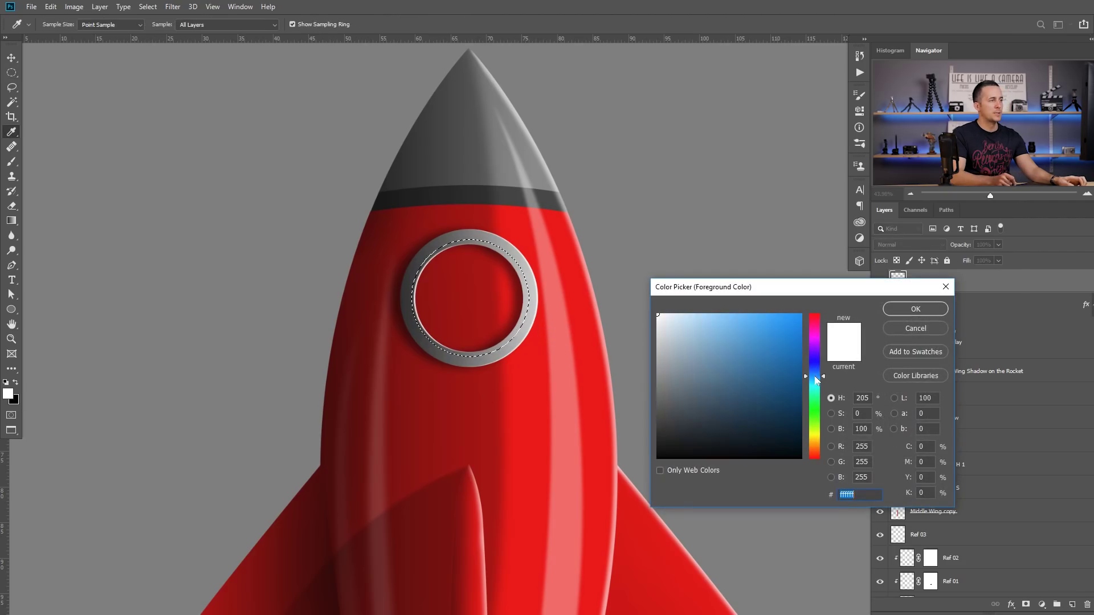
pyautogui.click(733, 344)
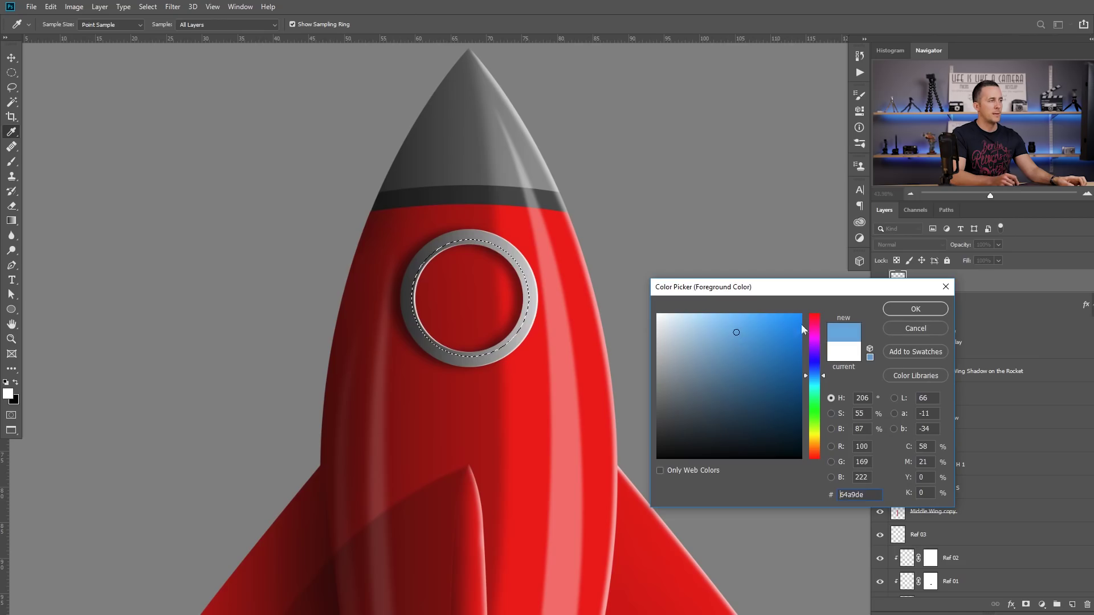
pyautogui.click(889, 312)
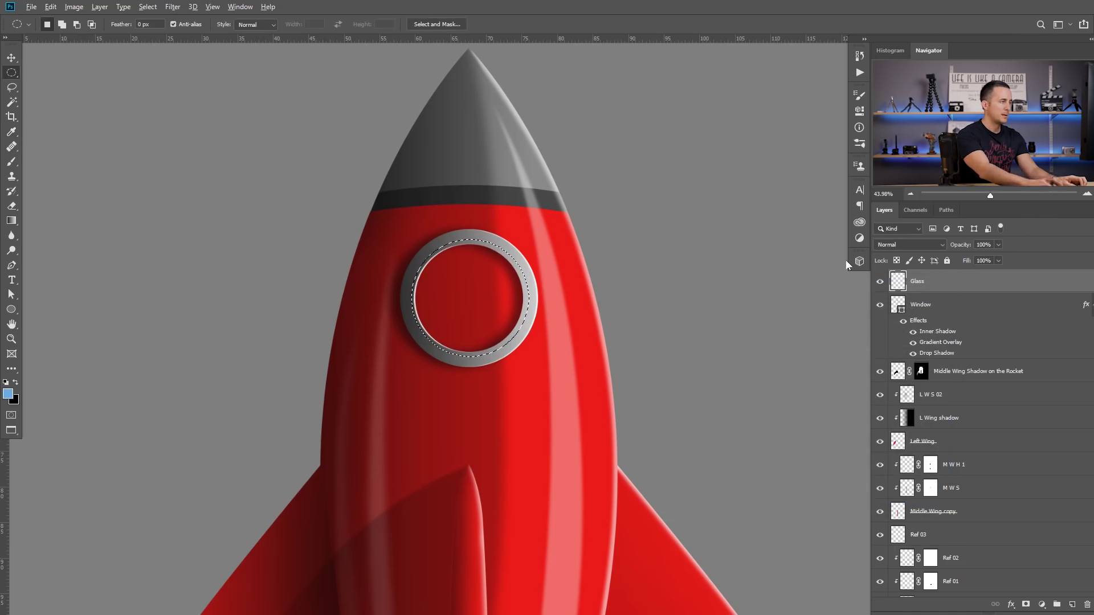
# Fill the circular selection with the foreground colour, deselect it, and place the Glass layer below the Window layer.
pyautogui.hotkey('alt', 'BackSpace')
pyautogui.hotkey('ctrl', 'd')
pyautogui.moveTo(906, 289); pyautogui.dragTo(904, 354)
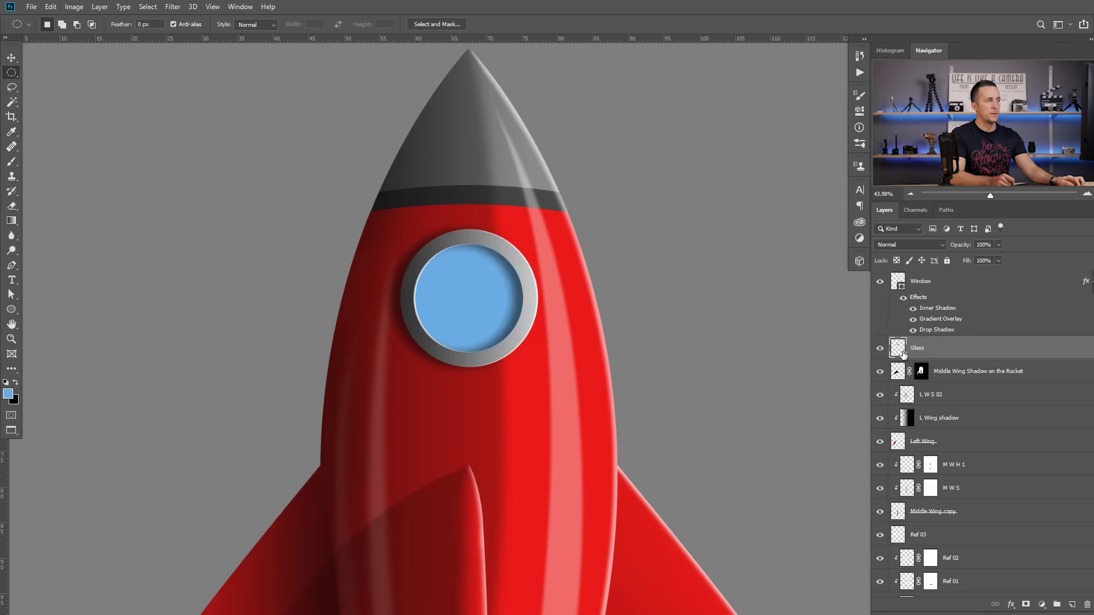
# Add a linear white-to-black Gradient Overlay to the Glass layer and blend it with Soft Light.
pyautogui.moveTo(505, 309)
pyautogui.mouseDown()
pyautogui.moveTo(466, 328)
pyautogui.moveTo(532, 320)
pyautogui.moveTo(506, 302)
pyautogui.mouseUp()
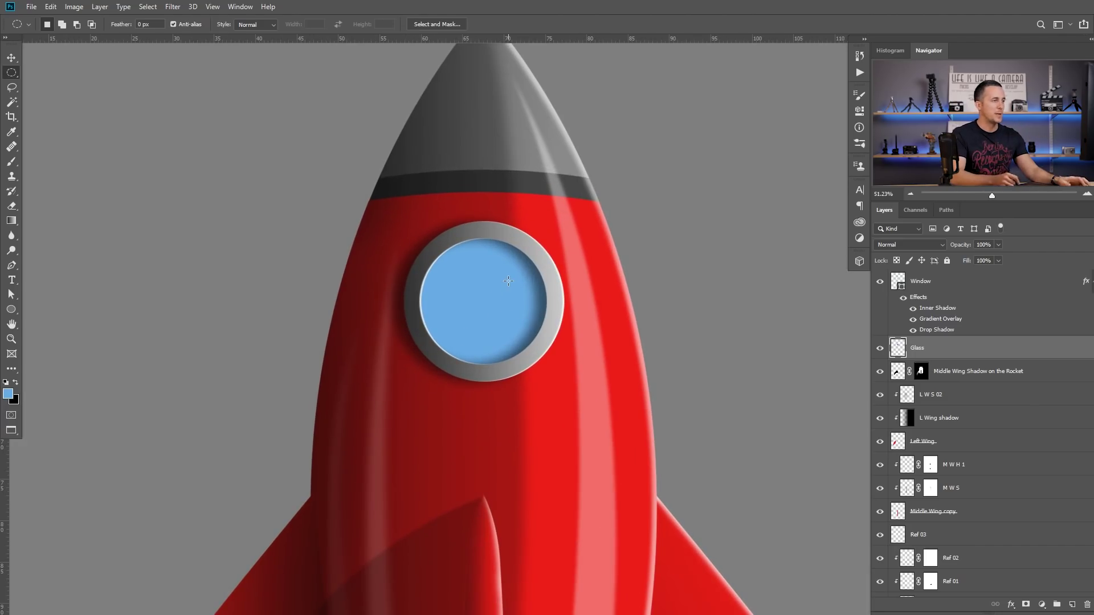
pyautogui.doubleClick(962, 353)
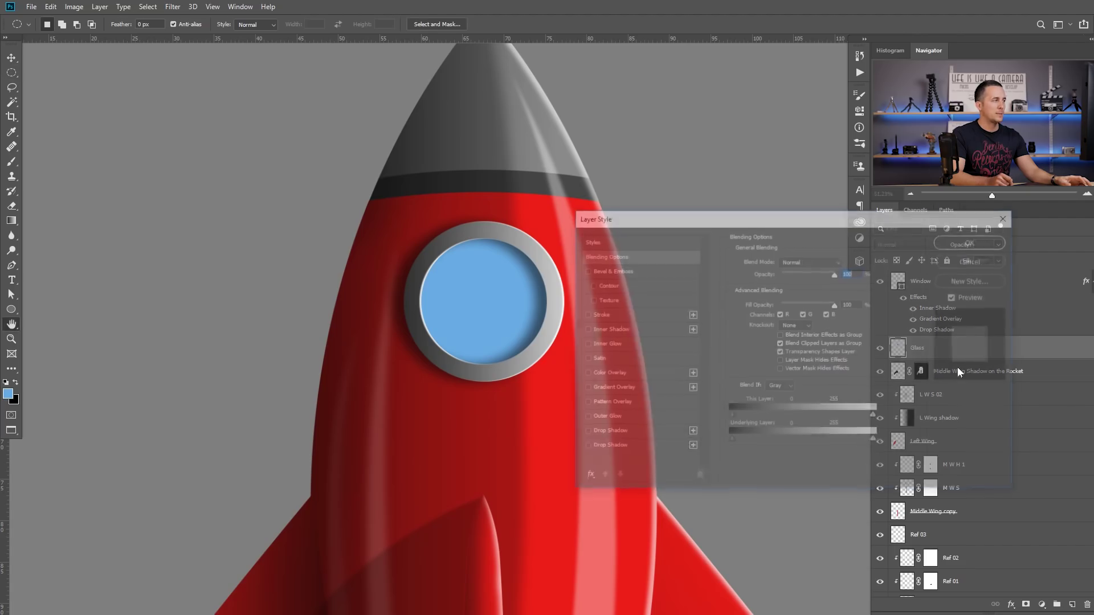
pyautogui.click(607, 388)
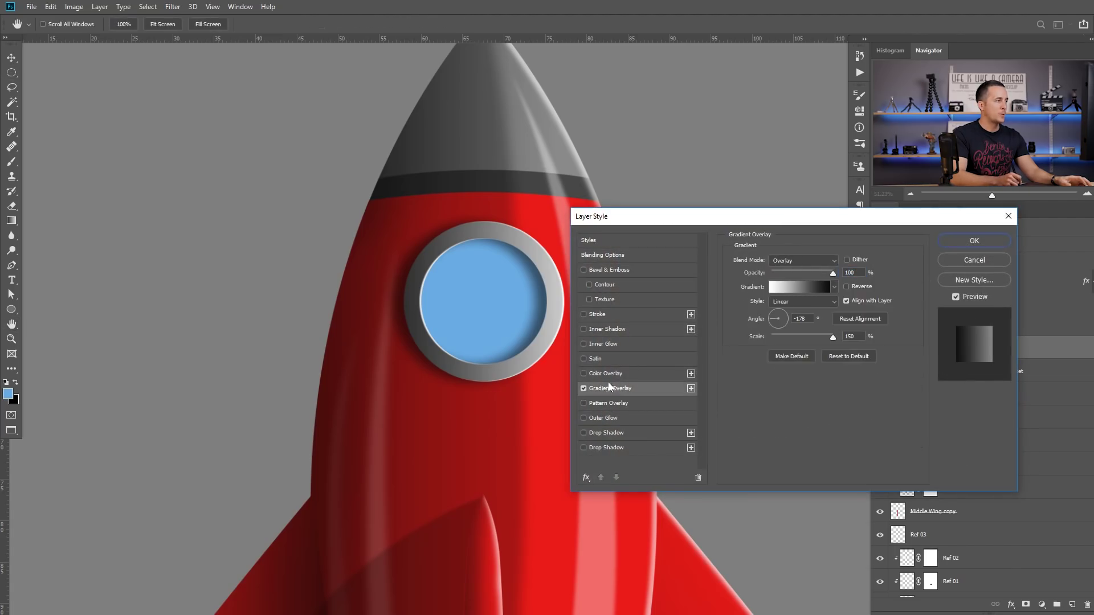
pyautogui.moveTo(475, 323); pyautogui.dragTo(460, 327)
pyautogui.click(818, 261)
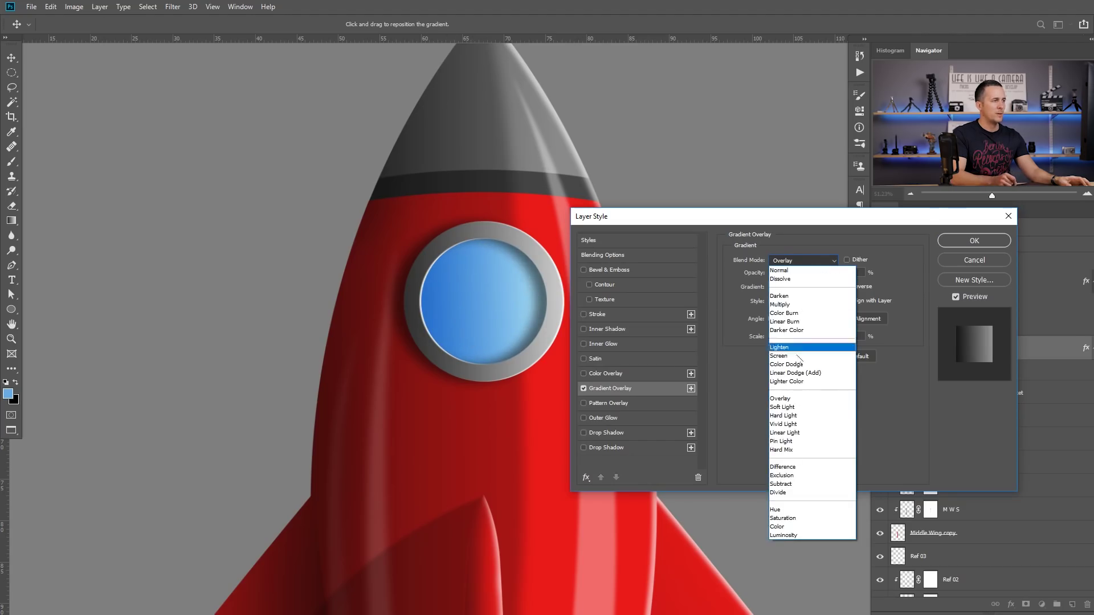
pyautogui.click(795, 382)
# Reposition the gradient on the glass, reduce its scale to 88%, and apply the layer style.
pyautogui.moveTo(486, 322); pyautogui.dragTo(507, 315)
pyautogui.moveTo(833, 336); pyautogui.dragTo(796, 337)
pyautogui.moveTo(784, 220); pyautogui.dragTo(817, 220)
pyautogui.moveTo(514, 313)
pyautogui.mouseDown()
pyautogui.moveTo(464, 327)
pyautogui.moveTo(518, 323)
pyautogui.mouseUp()
pyautogui.moveTo(836, 339); pyautogui.dragTo(837, 338)
pyautogui.moveTo(497, 314)
pyautogui.mouseDown()
pyautogui.moveTo(475, 318)
pyautogui.moveTo(490, 319)
pyautogui.mouseUp()
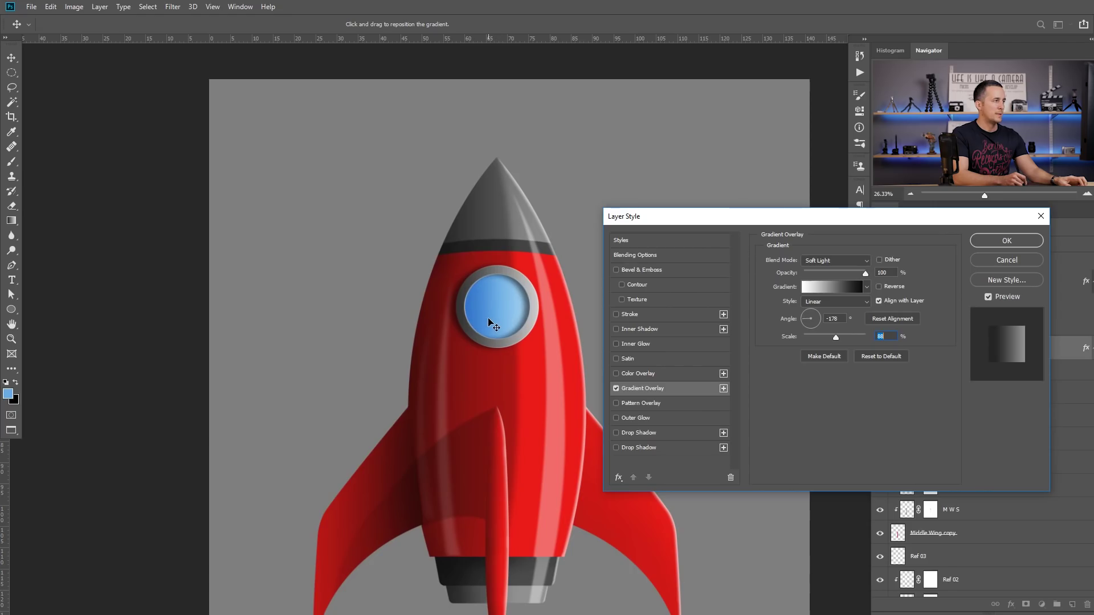
pyautogui.click(981, 243)
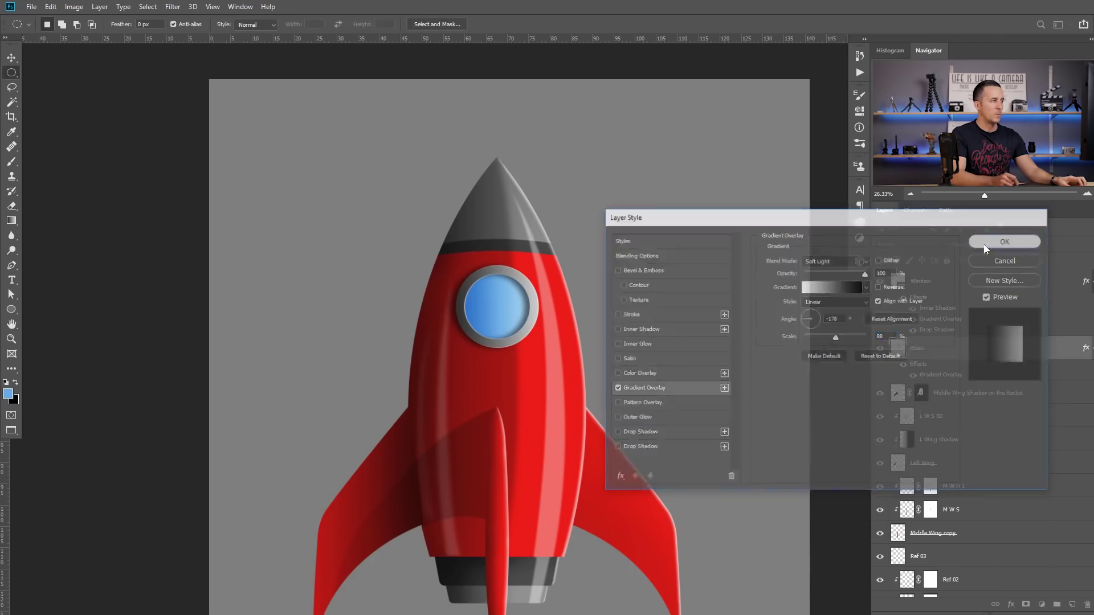
# Add a layer named G H 1 above the Glass layer and clip it to the glass.
pyautogui.press('m')
pyautogui.moveTo(516, 314); pyautogui.dragTo(634, 329)
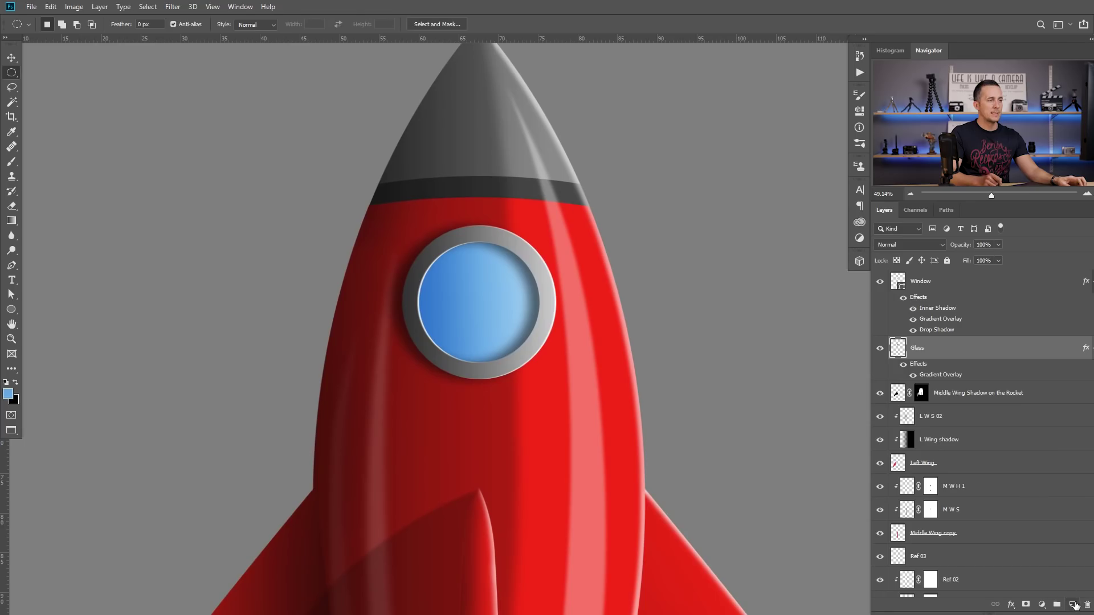
pyautogui.click(1074, 606)
pyautogui.doubleClick(920, 348)
pyautogui.write('H')
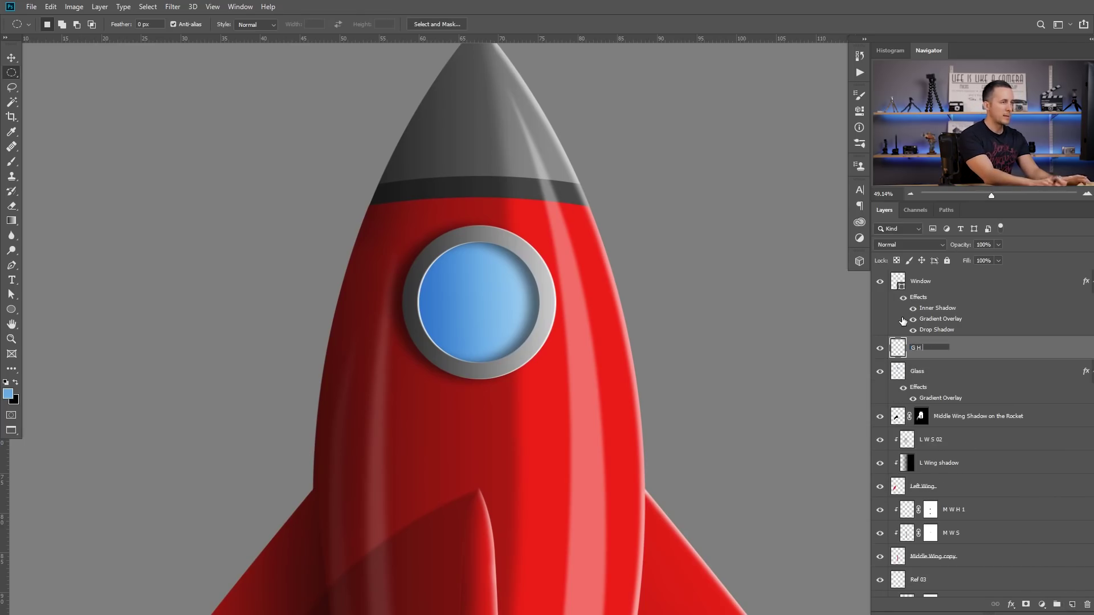
pyautogui.write(' 1')
pyautogui.press('Return')
pyautogui.keyDown('alt'); pyautogui.click(917, 365); pyautogui.keyUp('alt')
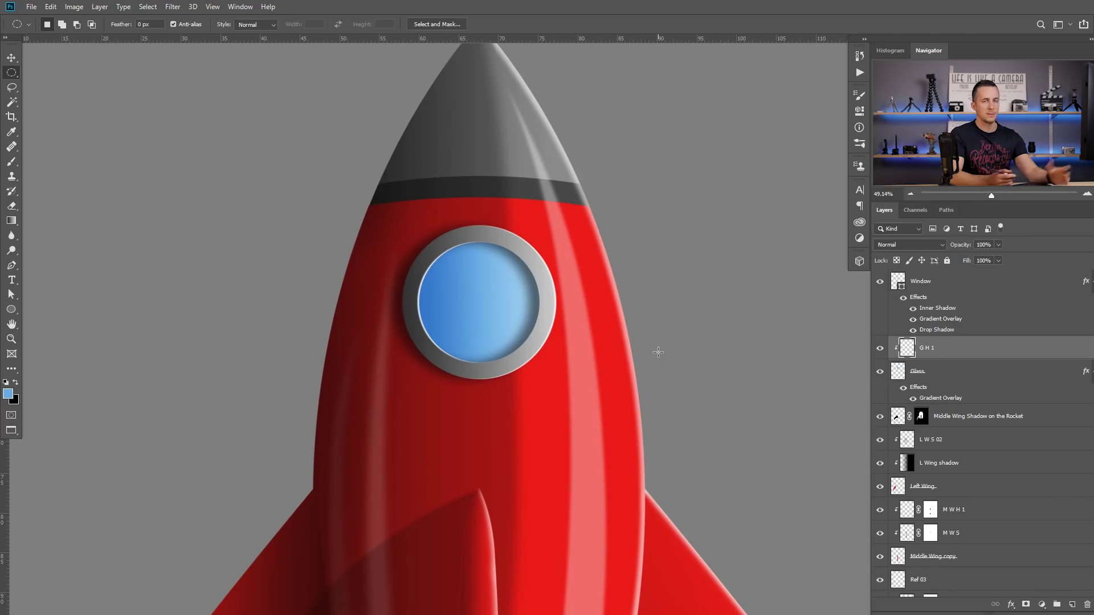
# Draw a closed curved highlight path along the right side of the glass with the Pen tool and convert it to a selection.
pyautogui.press('p')
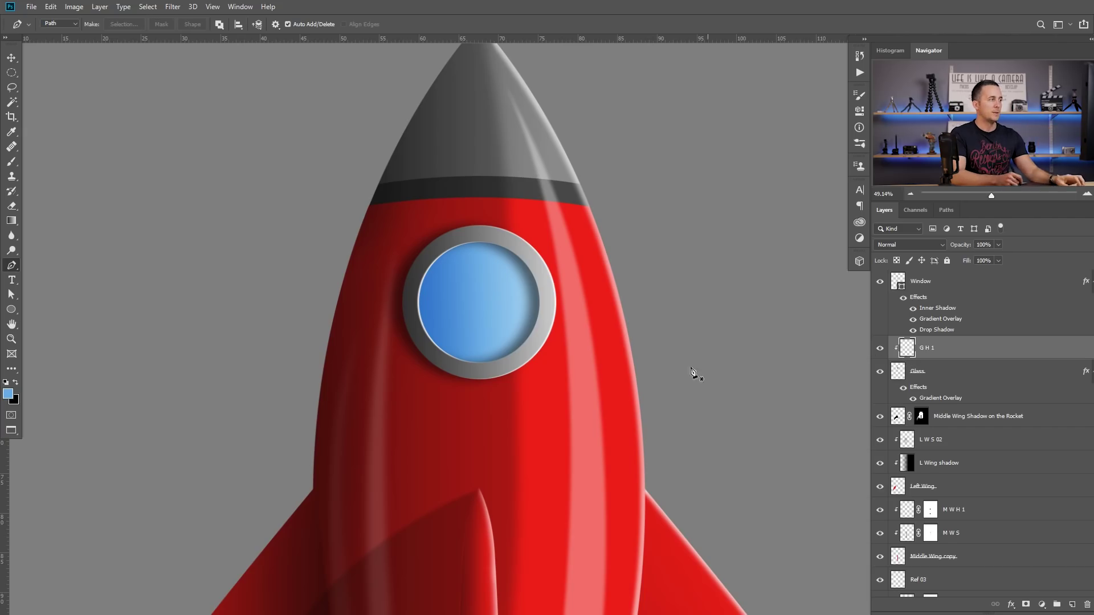
pyautogui.scroll(3, 490, 277)
pyautogui.click(530, 260)
pyautogui.moveTo(525, 390); pyautogui.dragTo(477, 452)
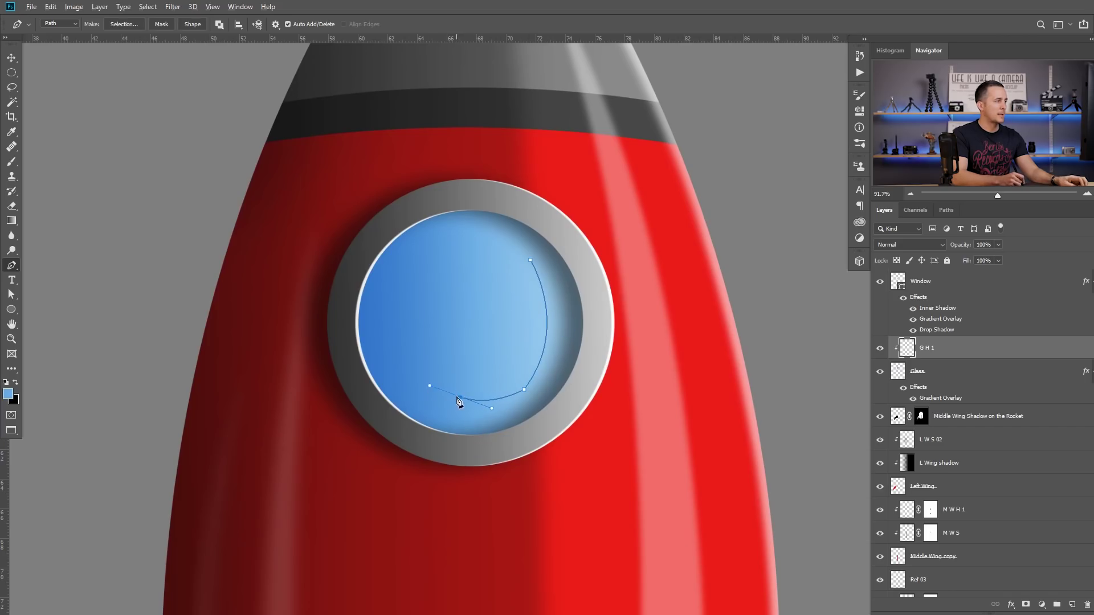
pyautogui.moveTo(492, 281); pyautogui.dragTo(490, 248)
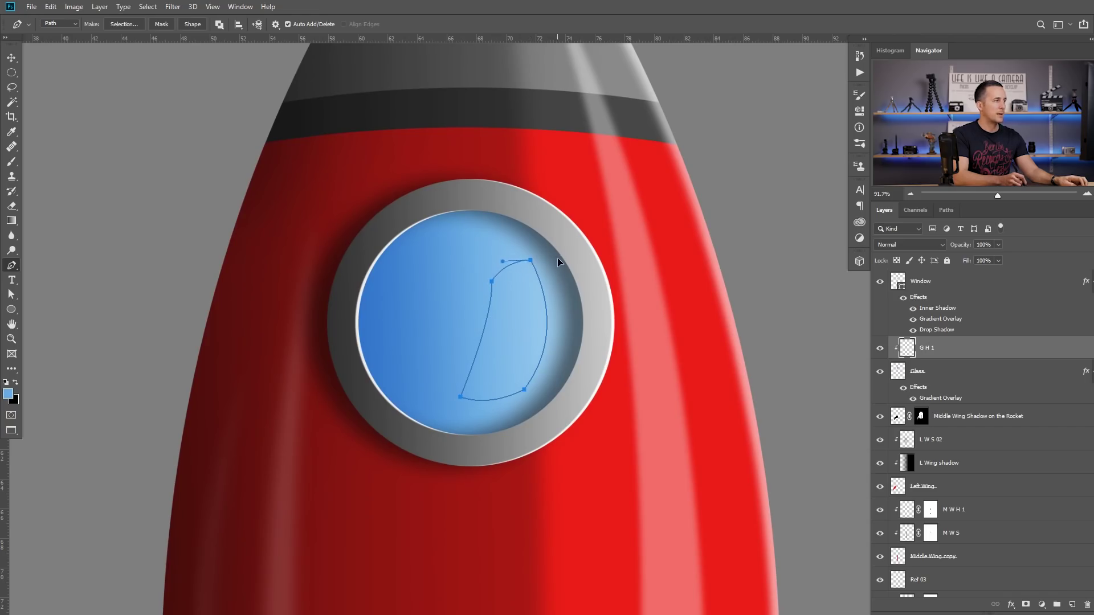
pyautogui.hotkey('ctrl', 'Return')
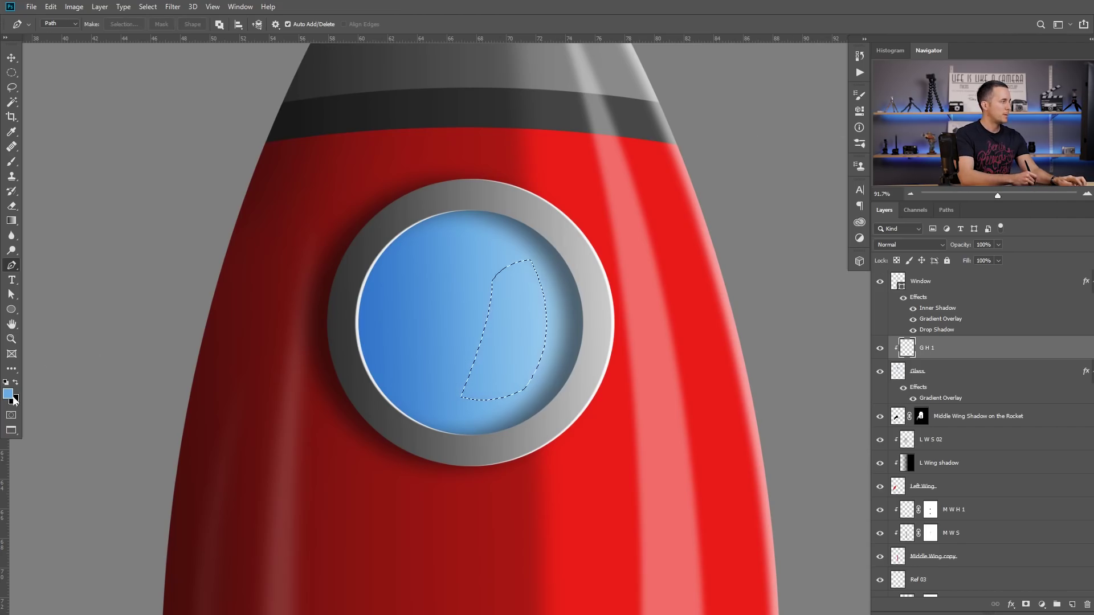
# Restore the default black and white colours, fill the highlight selection on G H 1 with white, and deselect.
pyautogui.press('d')
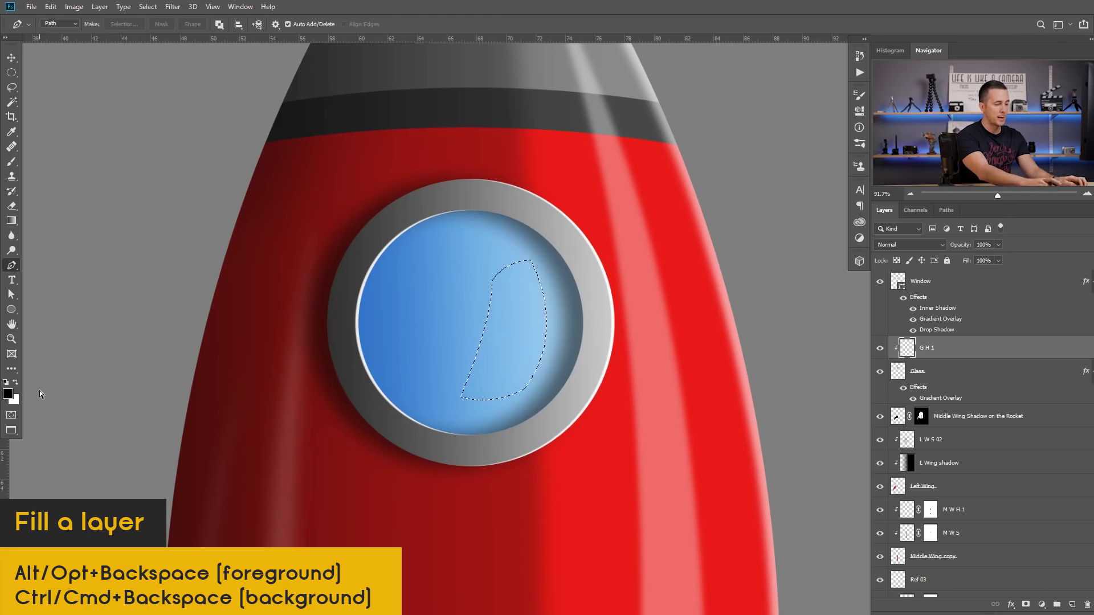
pyautogui.hotkey('ctrl', 'BackSpace')
pyautogui.hotkey('ctrl', 'd')
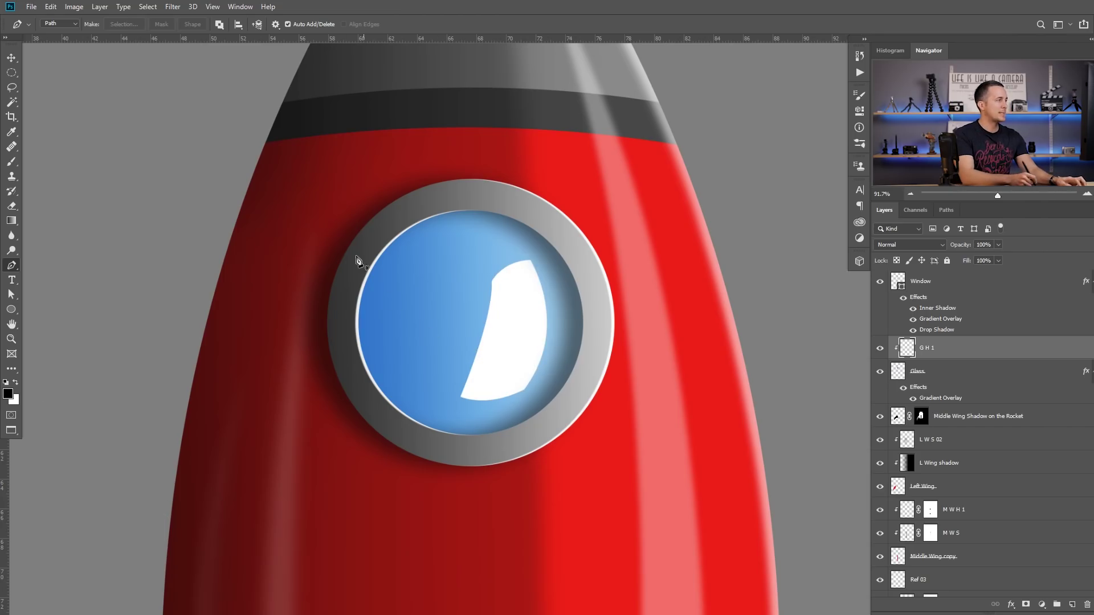
# Soften the G H 1 highlight with a 13.9-pixel Gaussian Blur and lower the layer's opacity to 50%.
pyautogui.click(173, 7)
pyautogui.moveTo(298, 149)
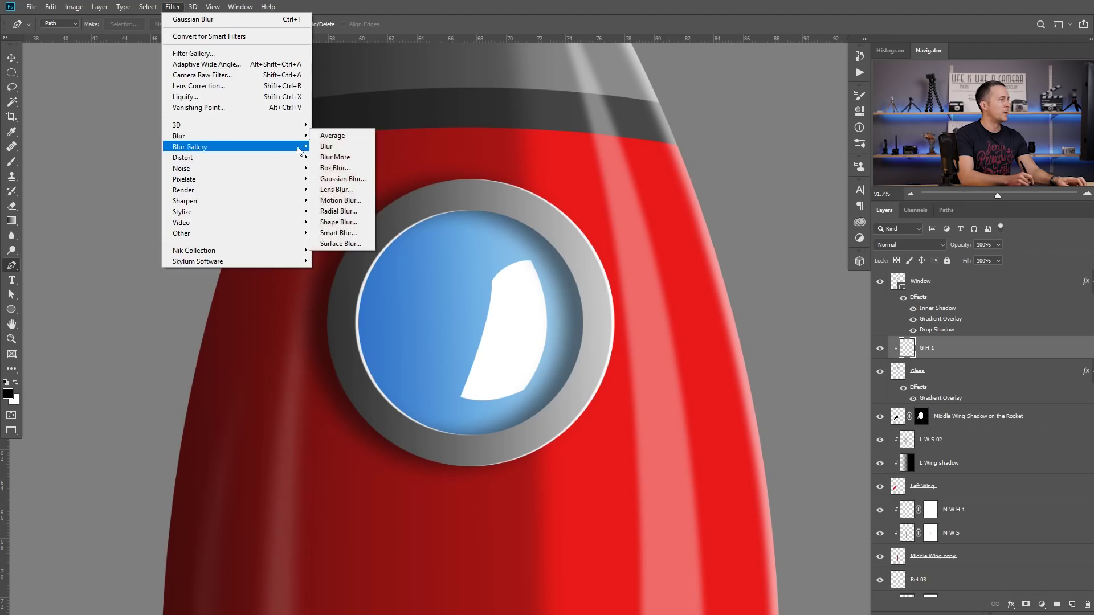
pyautogui.click(342, 179)
pyautogui.moveTo(207, 367); pyautogui.dragTo(212, 366)
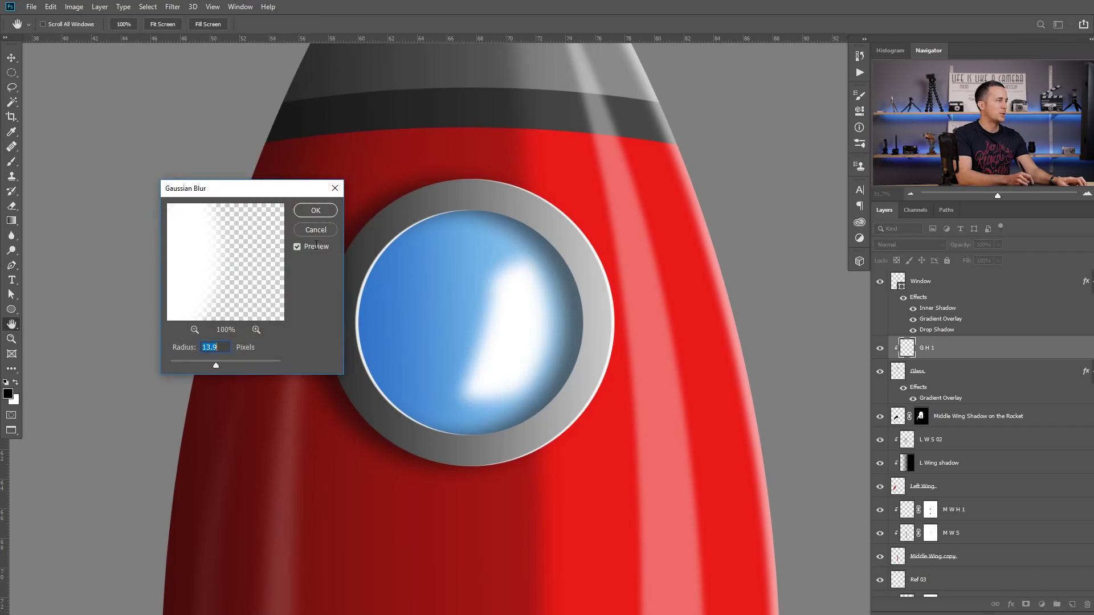
pyautogui.click(316, 211)
pyautogui.press('p')
pyautogui.hotkey('ctrl', '0')
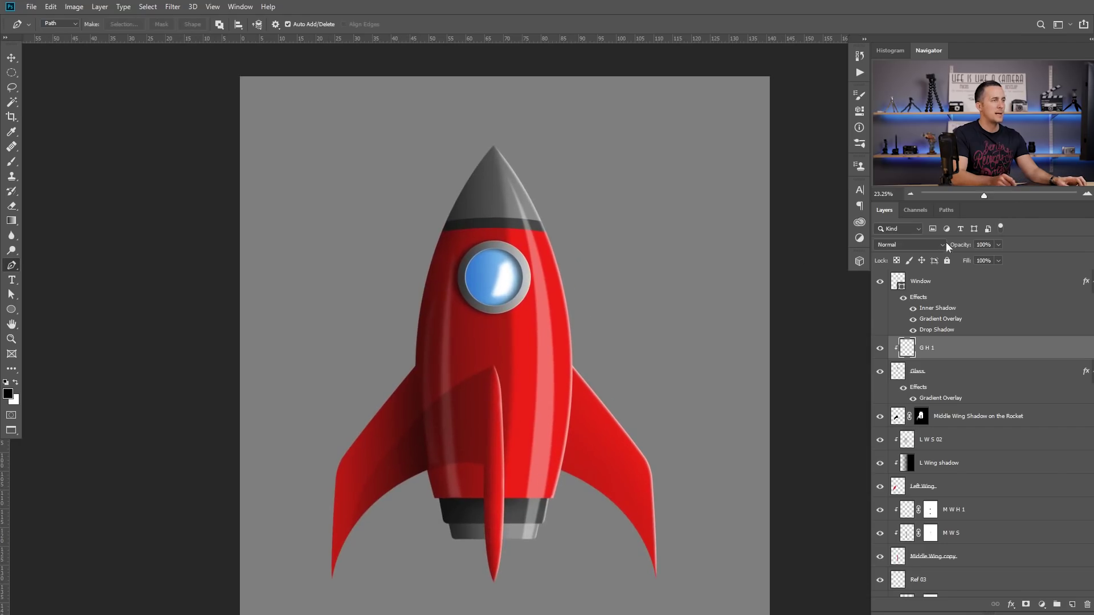
pyautogui.moveTo(937, 248); pyautogui.dragTo(935, 248)
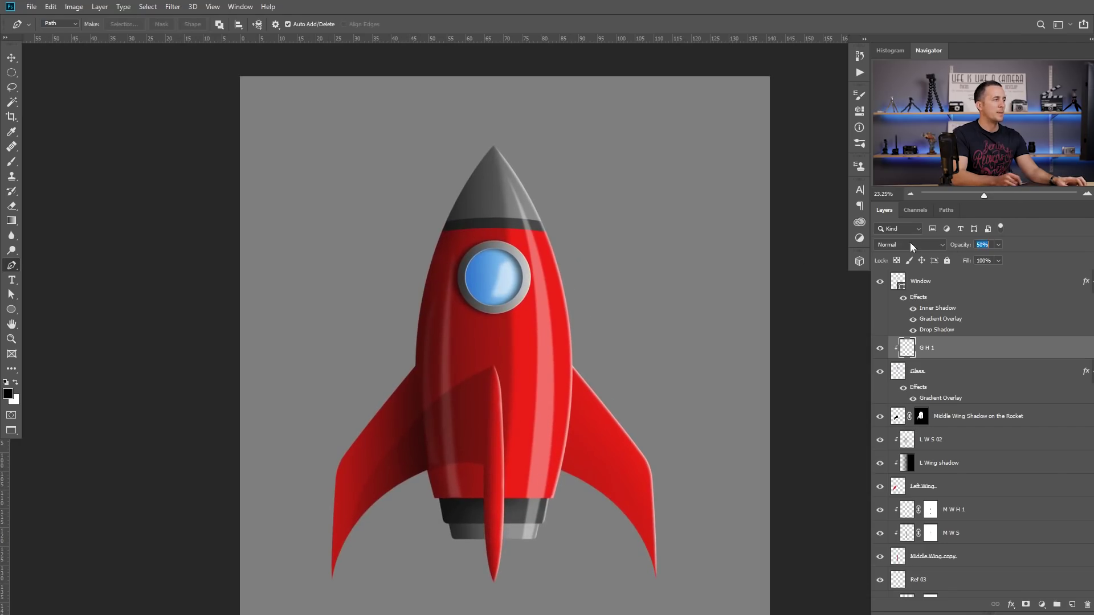
# Add another layer above G H 1, clip it to the glass, and name it G H 2.
pyautogui.hotkey('ctrl', '+')
pyautogui.hotkey('ctrl', '+')
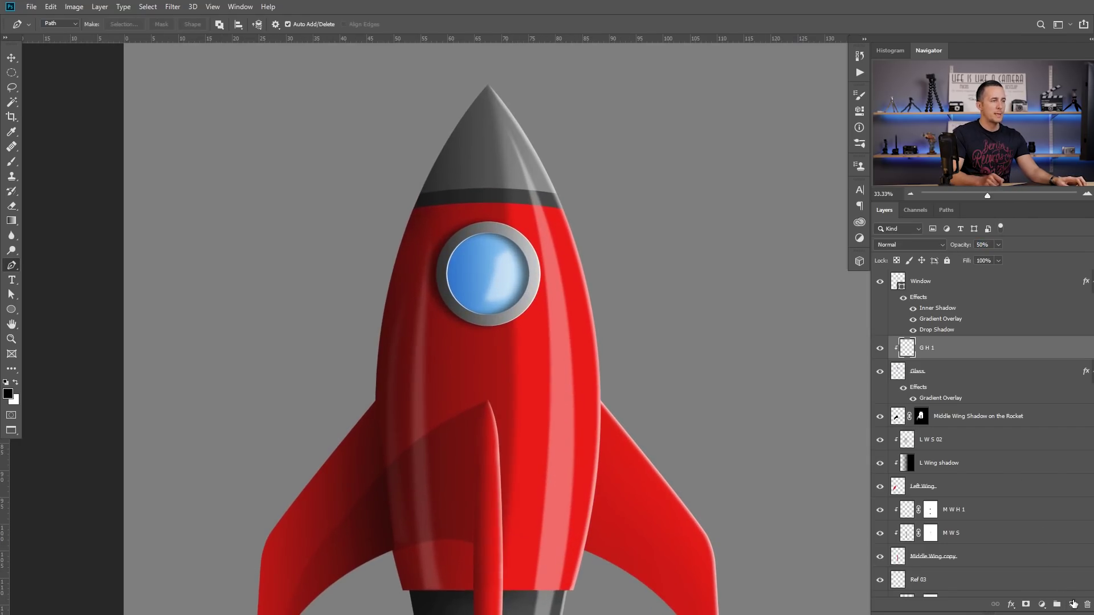
pyautogui.click(1074, 604)
pyautogui.keyDown('alt'); pyautogui.click(926, 355); pyautogui.keyUp('alt')
pyautogui.doubleClick(919, 347)
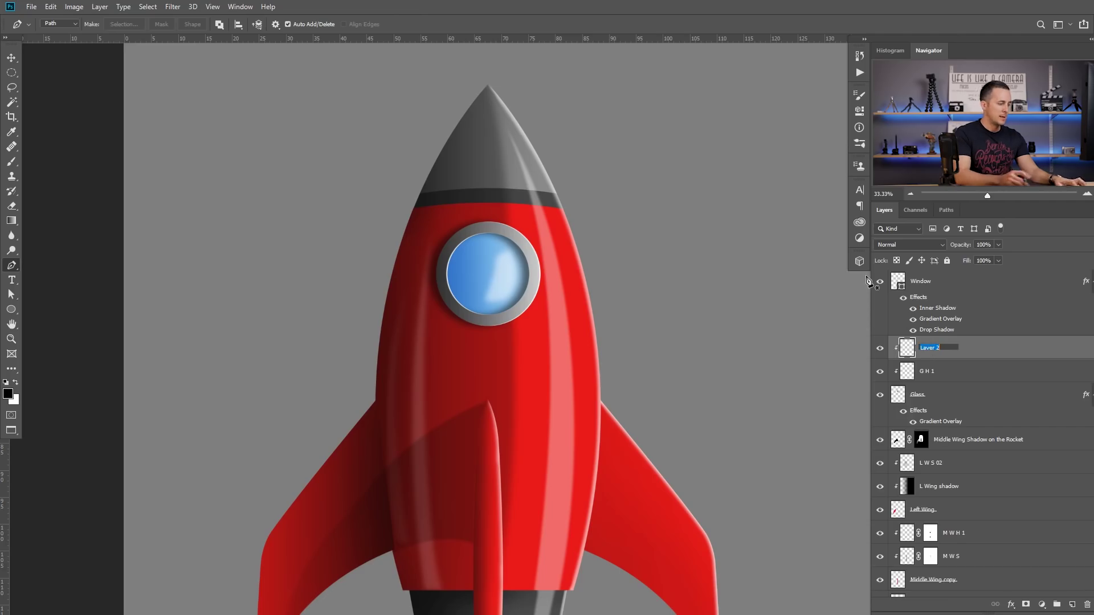
pyautogui.write('G H')
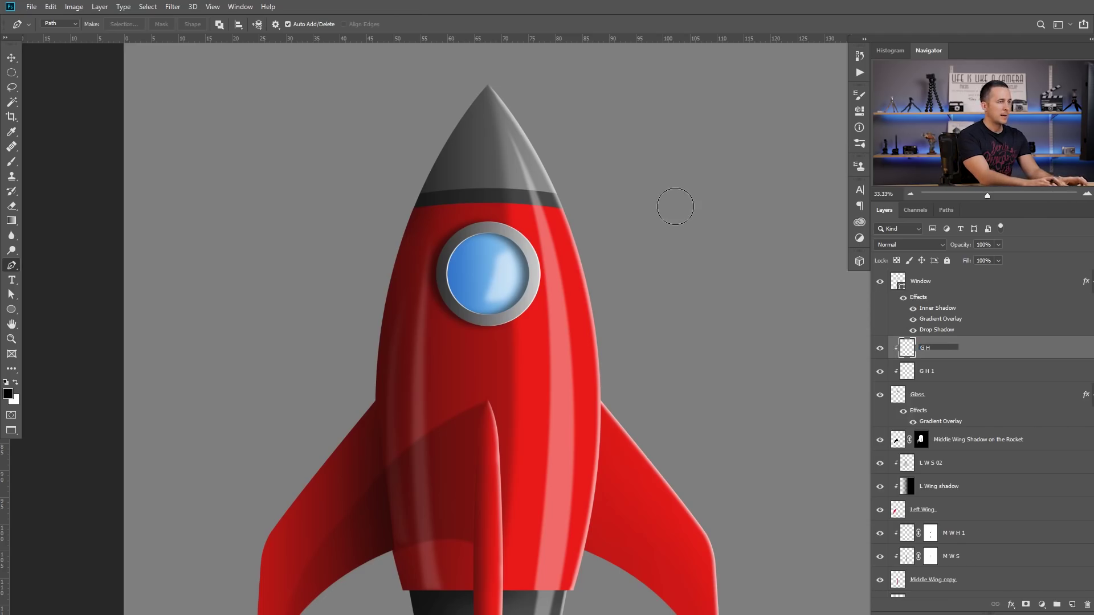
pyautogui.write(' 2')
pyautogui.press('Return')
# Paint a small soft white spot on the upper part of the glass highlight with a 40% opacity brush and set G H 2's opacity to 86%.
pyautogui.scroll(3, 429, 269)
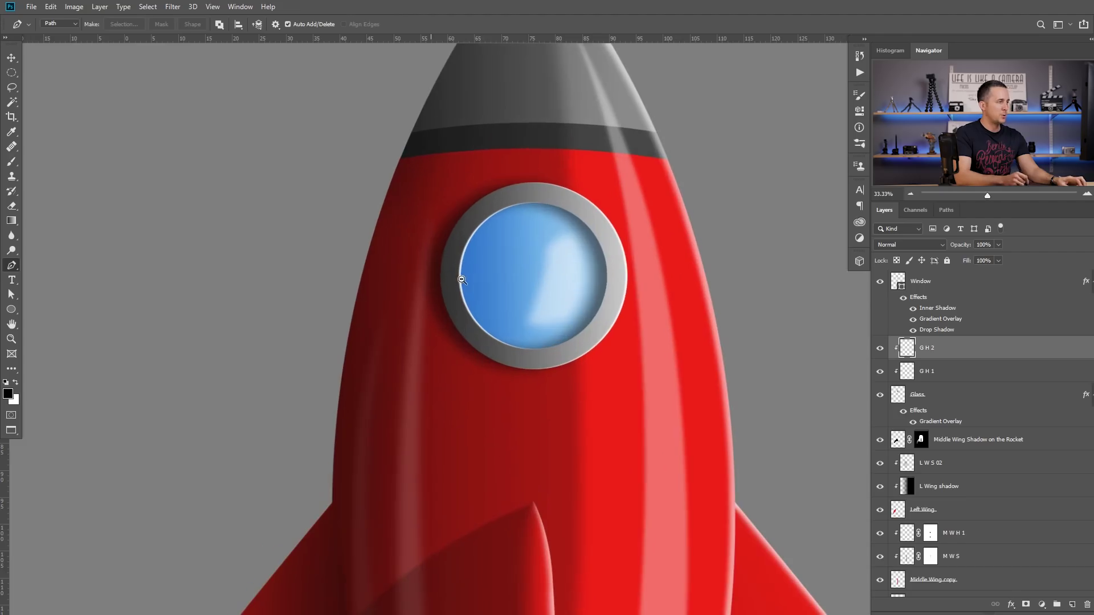
pyautogui.press('b')
pyautogui.press('[')
pyautogui.press('[')
pyautogui.press('[')
pyautogui.press('[')
pyautogui.press('[')
pyautogui.press('[')
pyautogui.press('[')
pyautogui.press('[')
pyautogui.press('x')
pyautogui.press('[')
pyautogui.press('[')
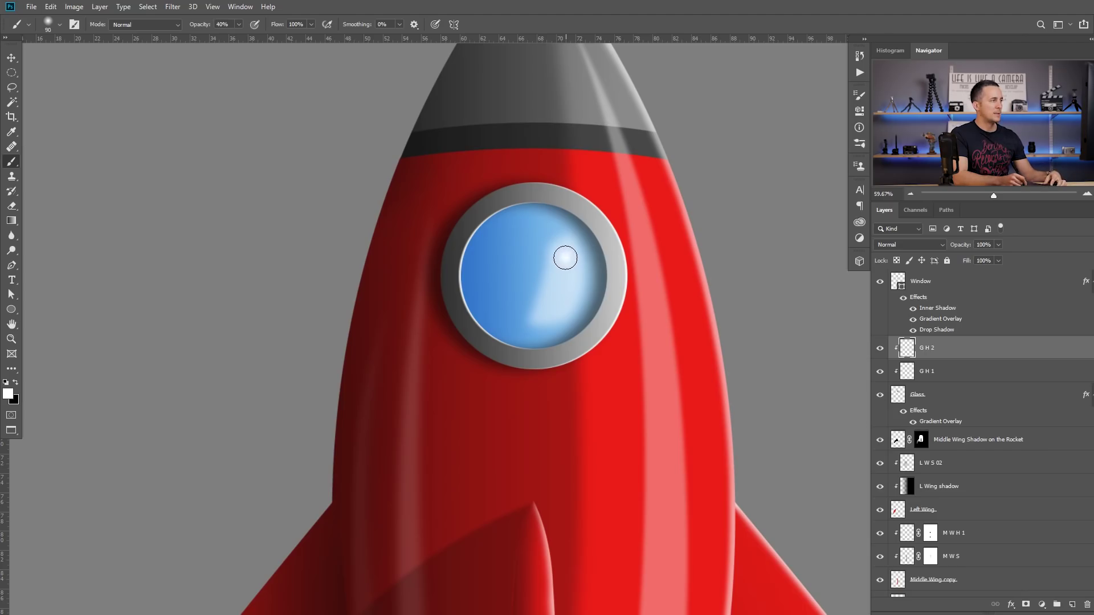
pyautogui.press(']')
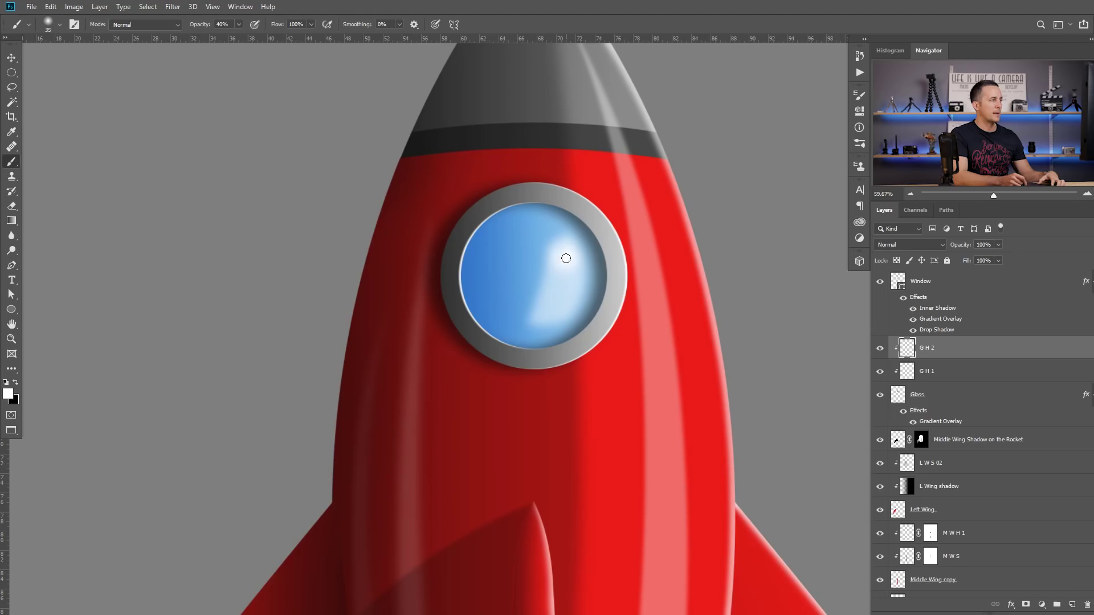
pyautogui.scroll(-3, 559, 309)
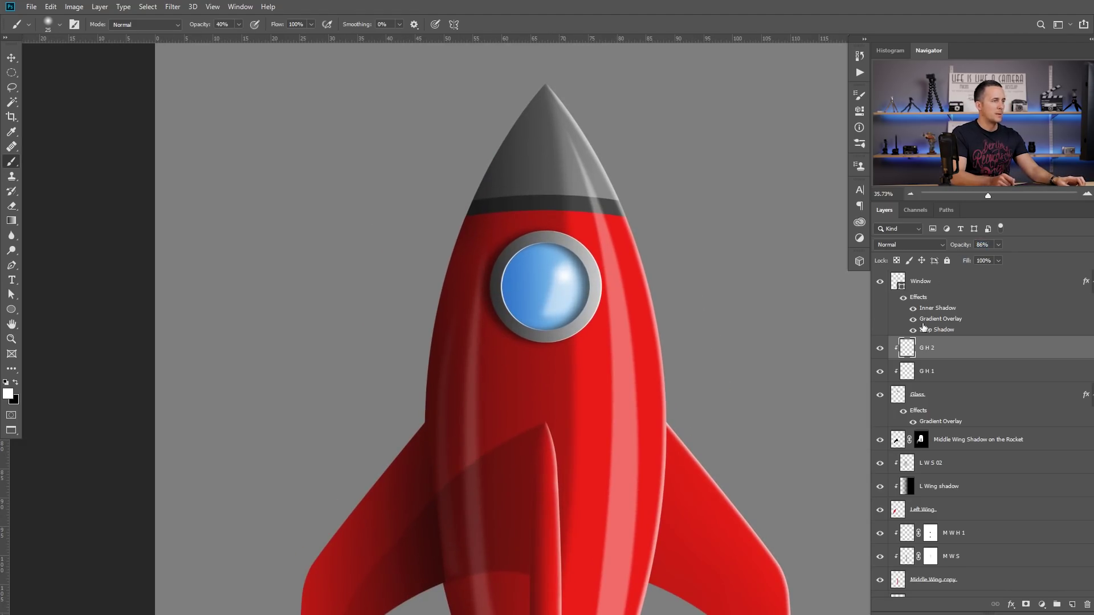
# Lower the G H 1 layer's opacity to 30% and soften it further with an 18-pixel Gaussian Blur.
pyautogui.click(916, 369)
pyautogui.moveTo(966, 245); pyautogui.dragTo(950, 249)
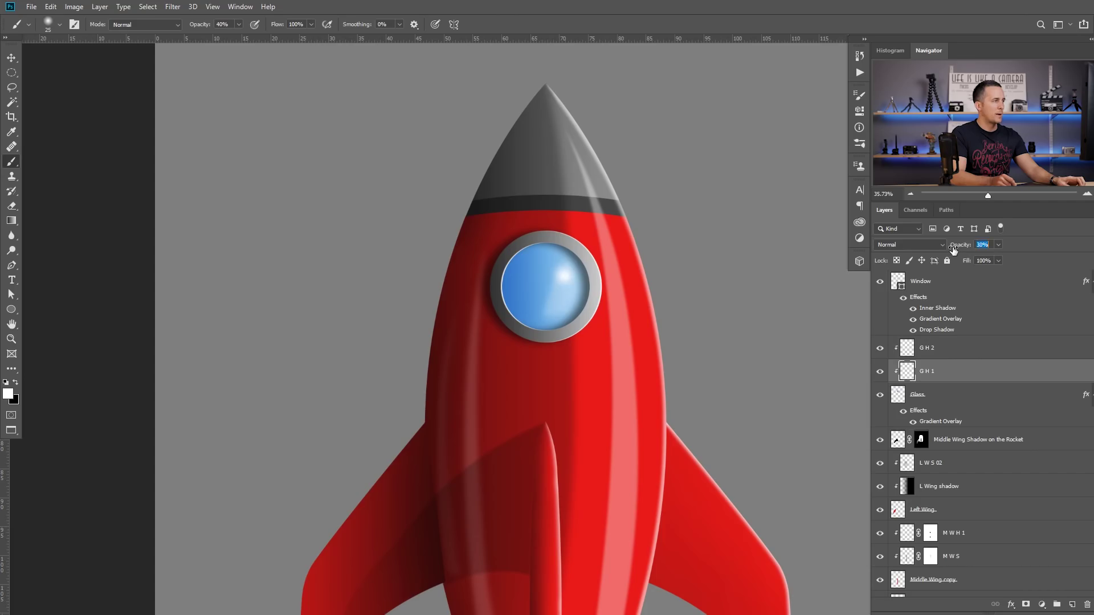
pyautogui.click(172, 7)
pyautogui.moveTo(228, 141)
pyautogui.click(342, 178)
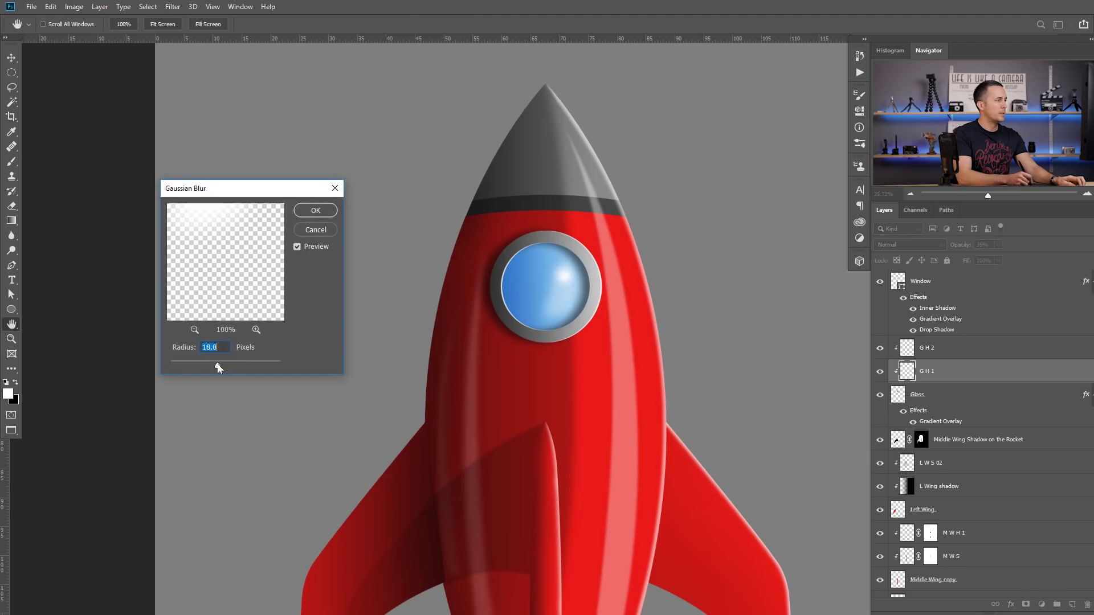
pyautogui.click(318, 213)
# Scale the white spot on the G H 2 layer down to about 72% with Free Transform.
pyautogui.click(922, 352)
pyautogui.moveTo(541, 276); pyautogui.dragTo(593, 288)
pyautogui.hotkey('ctrl', 't')
pyautogui.moveTo(607, 247); pyautogui.dragTo(599, 255)
pyautogui.press('Return')
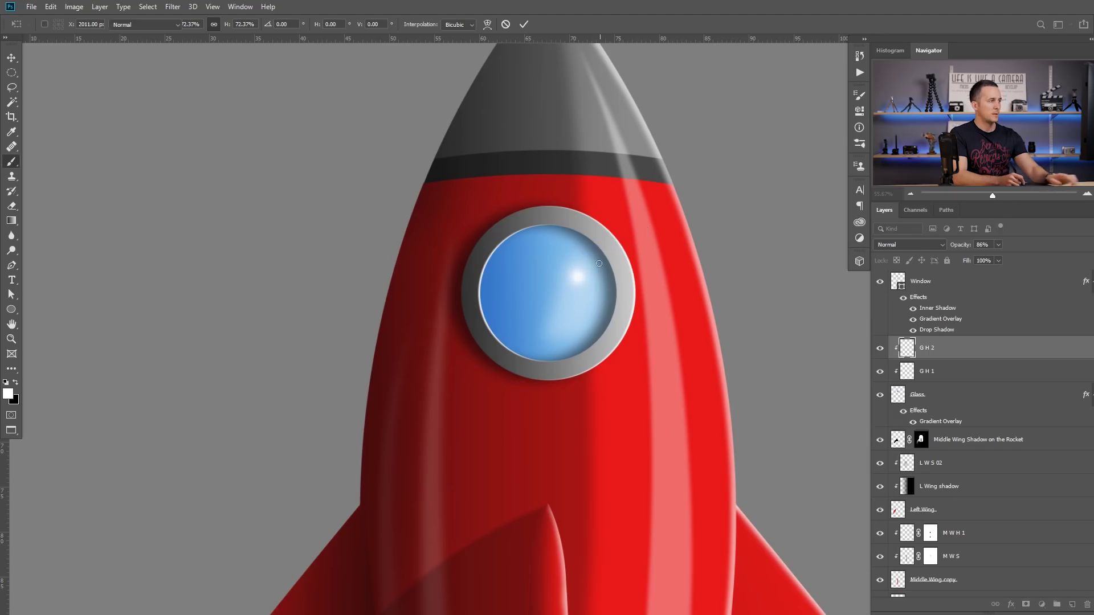
# Add a new layer above G H 2, clip it to the glass, and name it G S 1.
pyautogui.moveTo(591, 307)
pyautogui.mouseDown()
pyautogui.moveTo(561, 341)
pyautogui.moveTo(599, 349)
pyautogui.mouseUp()
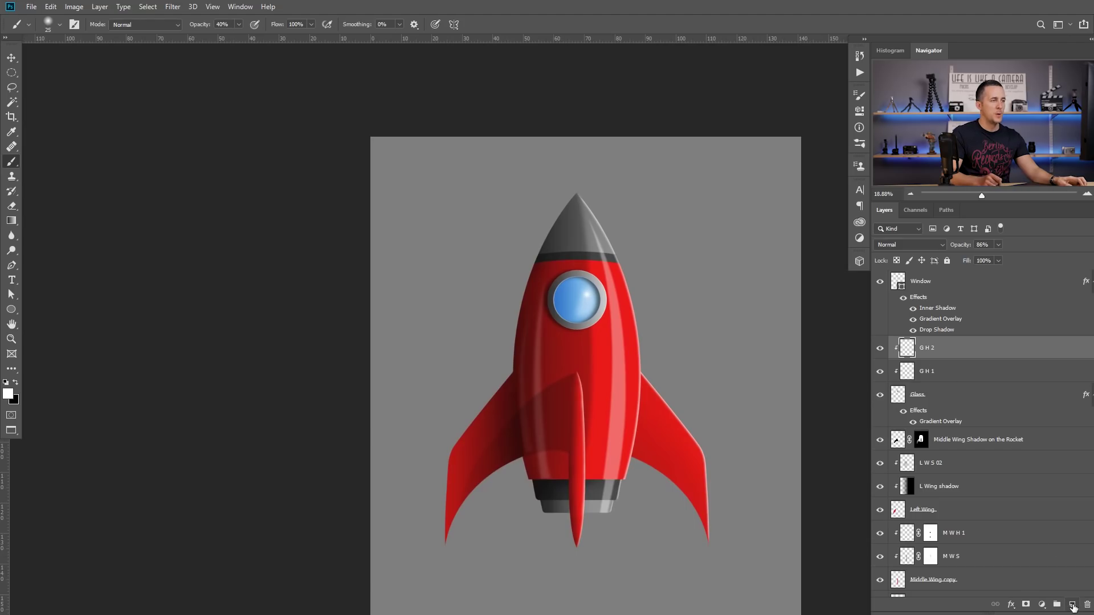
pyautogui.click(1073, 605)
pyautogui.keyDown('alt'); pyautogui.click(941, 356); pyautogui.keyUp('alt')
pyautogui.doubleClick(929, 347)
pyautogui.write('G S 1][[[[')
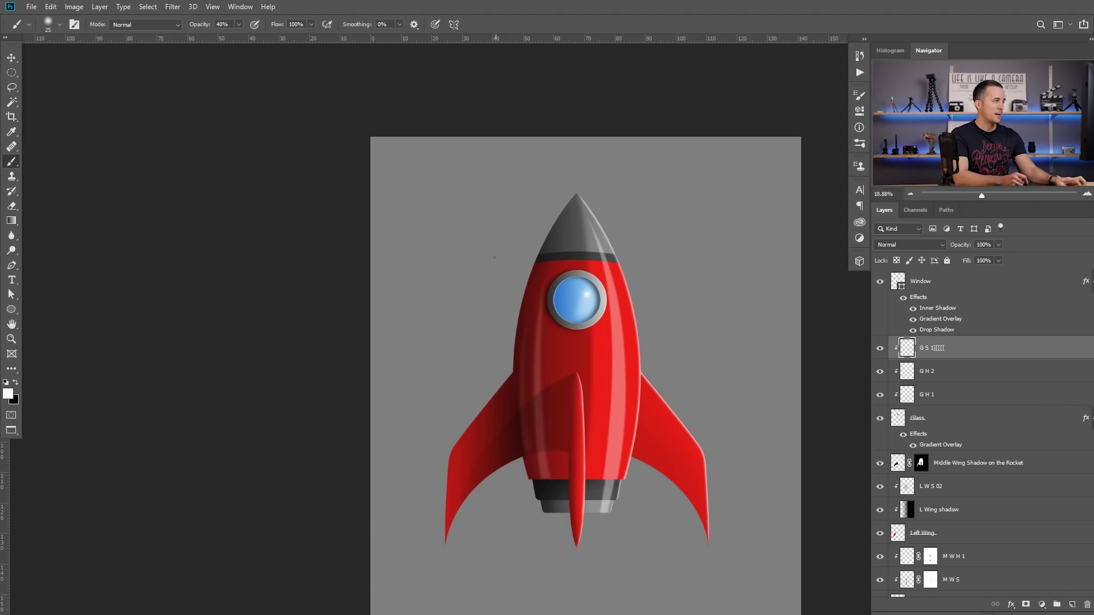
# Paint soft black shading along the lower-left edge of the glass with a 250 px soft brush at 3% opacity.
pyautogui.scroll(3, 501, 259)
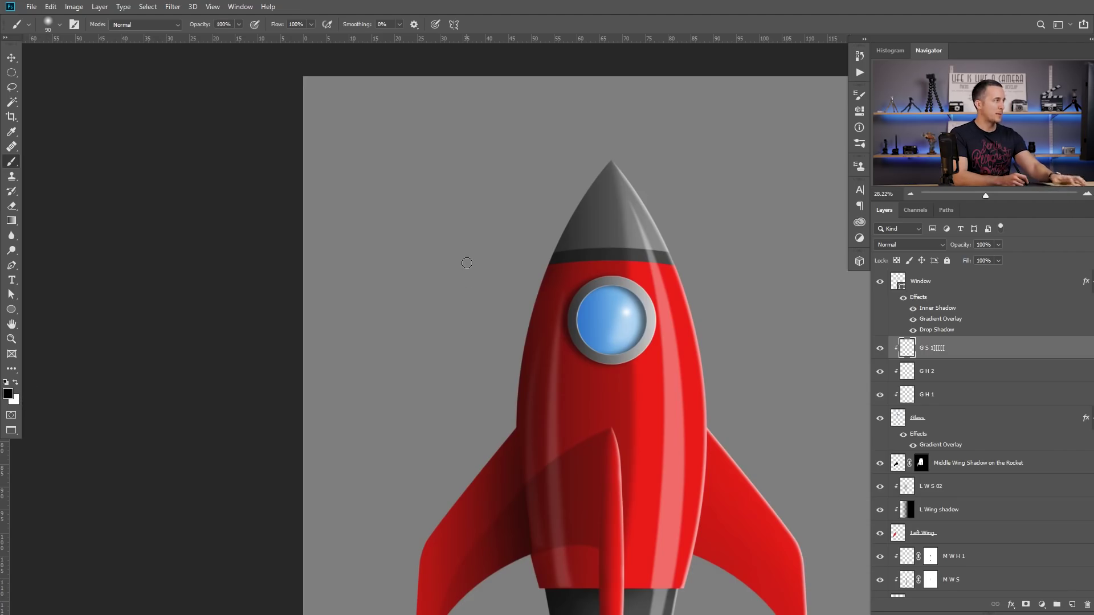
pyautogui.rightClick(483, 289)
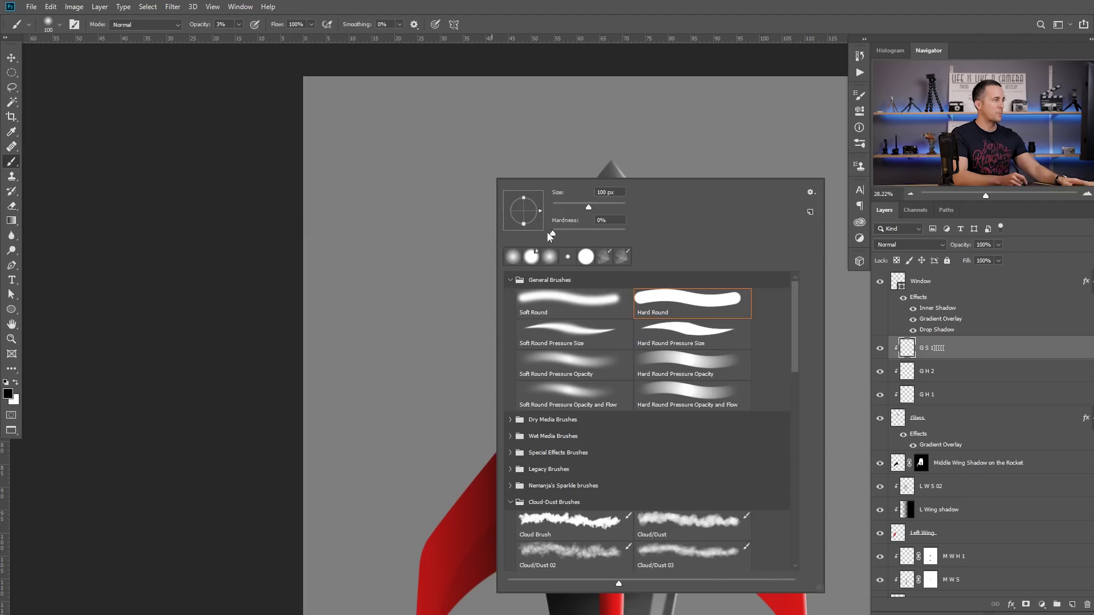
pyautogui.press('Return')
pyautogui.press(']')
pyautogui.press(']')
pyautogui.press(']')
pyautogui.press(']')
pyautogui.press(']')
pyautogui.press('[')
pyautogui.press('[')
pyautogui.press('[')
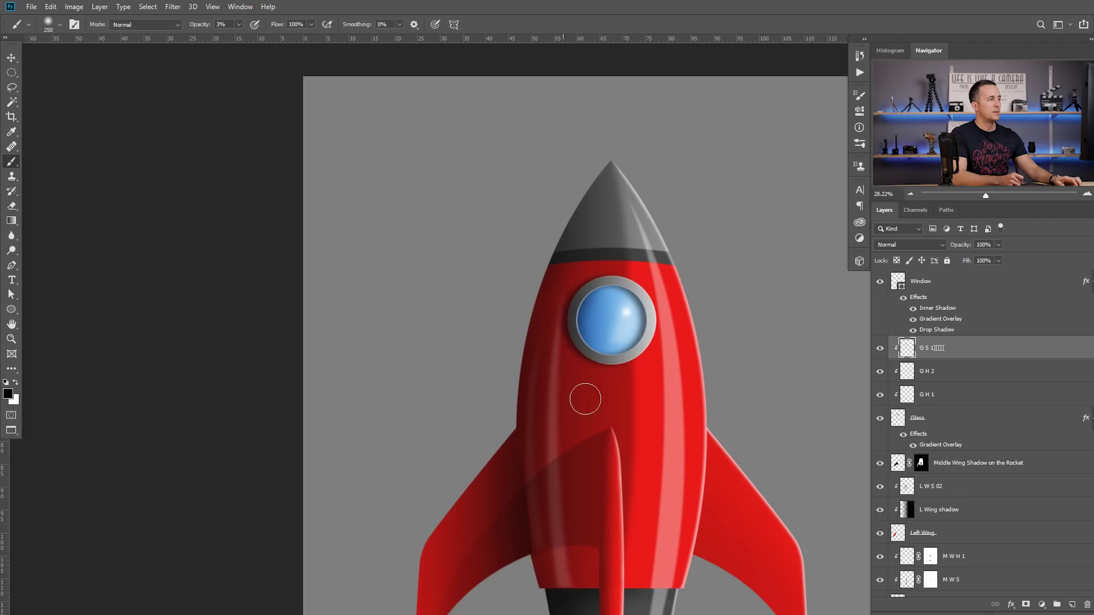
pyautogui.moveTo(592, 340); pyautogui.dragTo(555, 358)
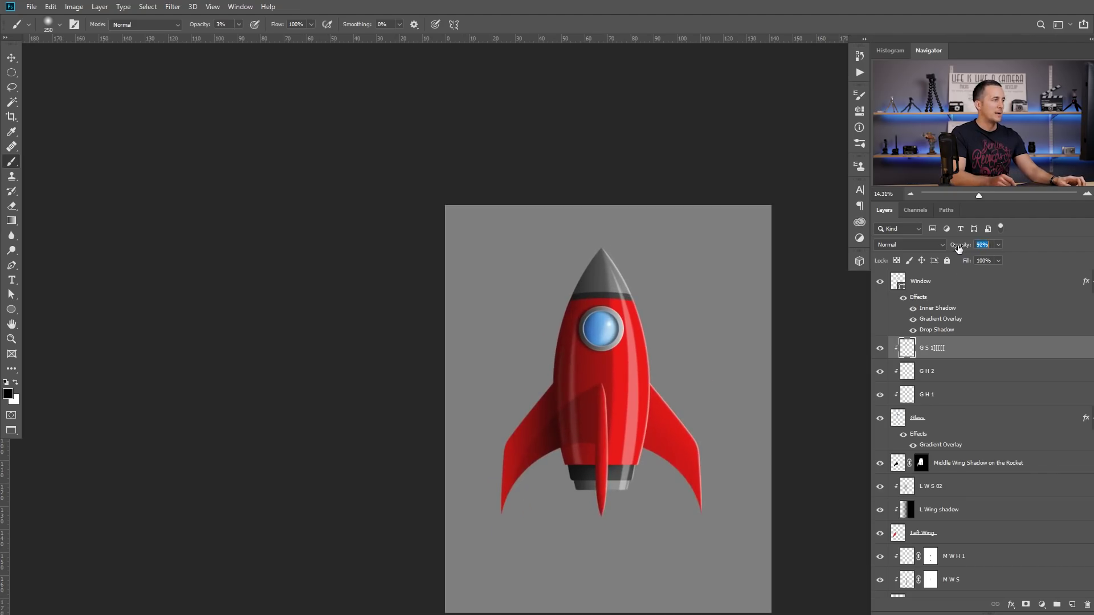
pyautogui.moveTo(610, 340); pyautogui.dragTo(622, 340)
# Set the opacity of the G S 1 layer to 78%.
pyautogui.moveTo(961, 247); pyautogui.dragTo(957, 247)
pyautogui.moveTo(575, 343)
pyautogui.mouseDown()
pyautogui.moveTo(539, 341)
pyautogui.moveTo(580, 347)
pyautogui.mouseUp()
pyautogui.moveTo(547, 314)
pyautogui.mouseDown()
pyautogui.moveTo(564, 342)
pyautogui.moveTo(579, 317)
pyautogui.moveTo(591, 321)
pyautogui.mouseUp()
pyautogui.moveTo(601, 325)
pyautogui.mouseDown()
pyautogui.moveTo(570, 331)
pyautogui.moveTo(580, 335)
pyautogui.mouseUp()
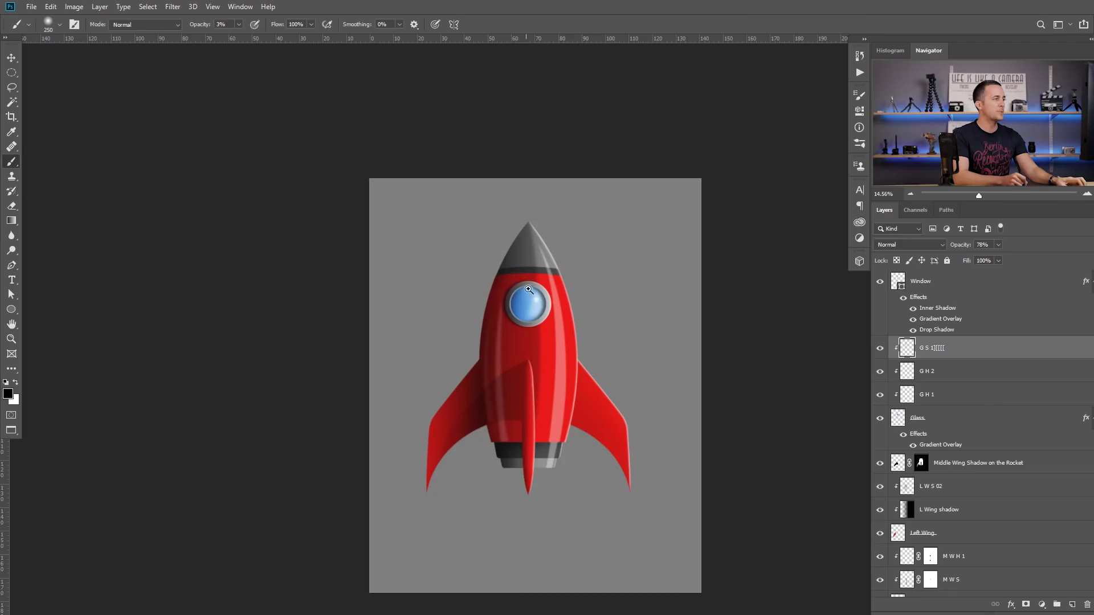
# Add a new layer above the Window layer and set up a hard-edged black brush at 100% opacity.
pyautogui.scroll(5, 575, 293)
pyautogui.scroll(2, 575, 293)
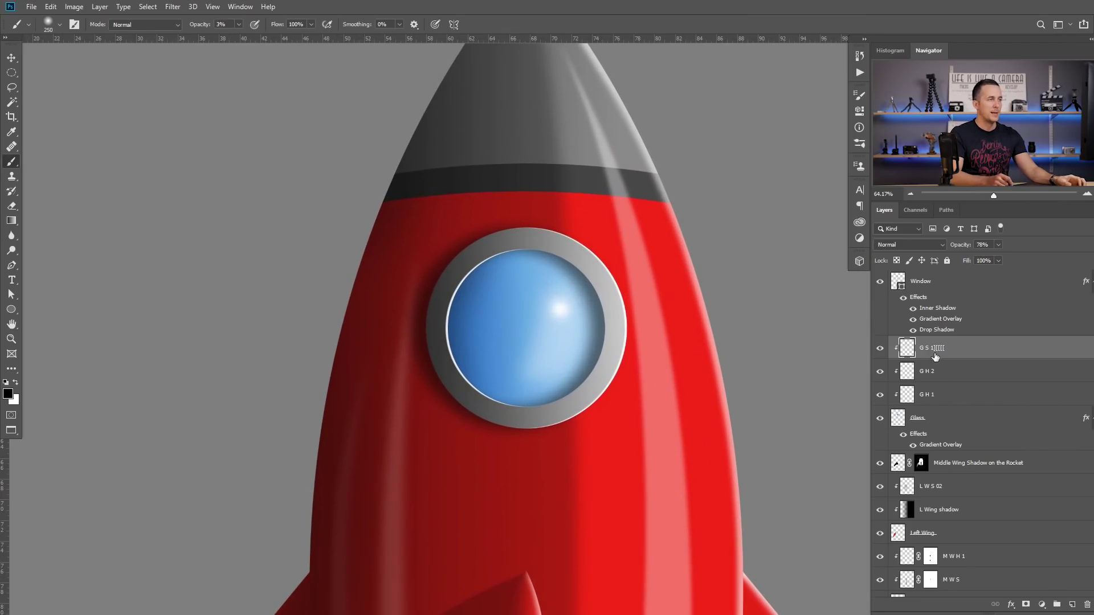
pyautogui.click(905, 282)
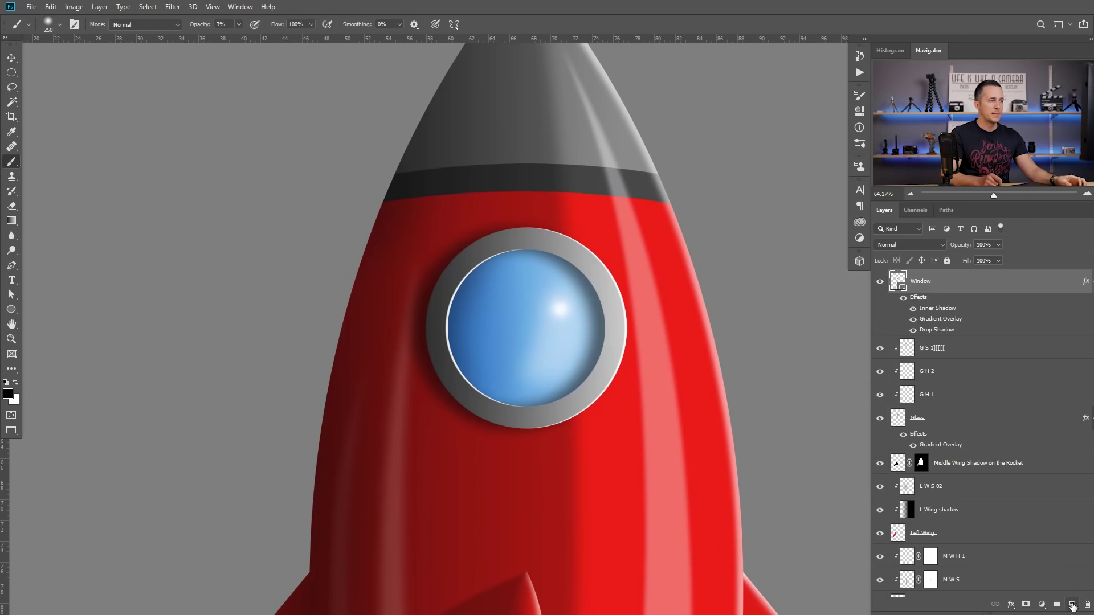
pyautogui.click(1072, 605)
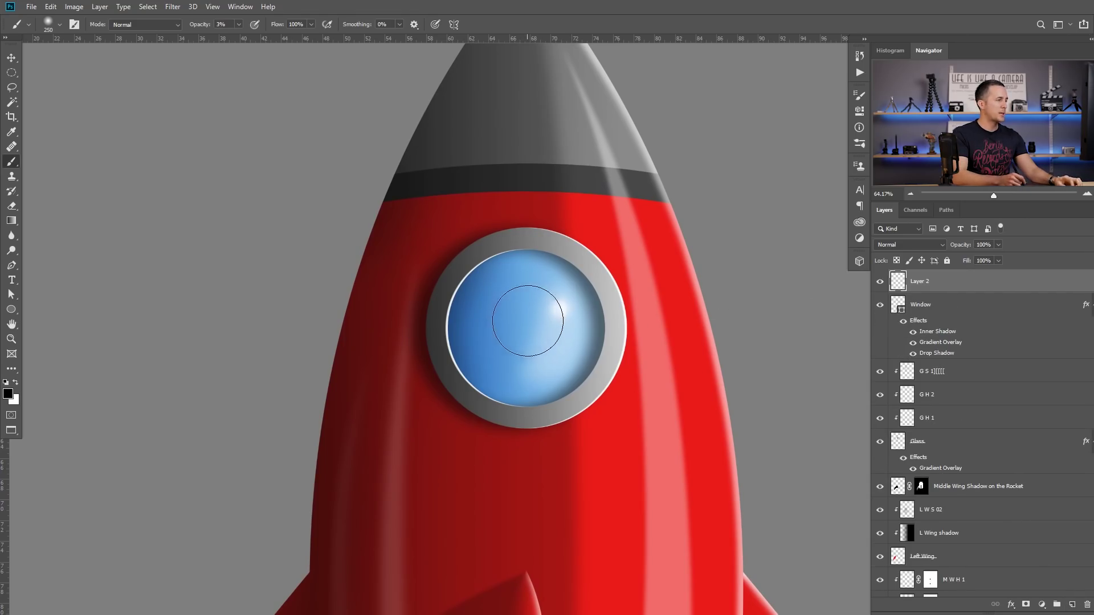
pyautogui.rightClick(536, 320)
pyautogui.click(659, 233)
pyautogui.click(411, 277)
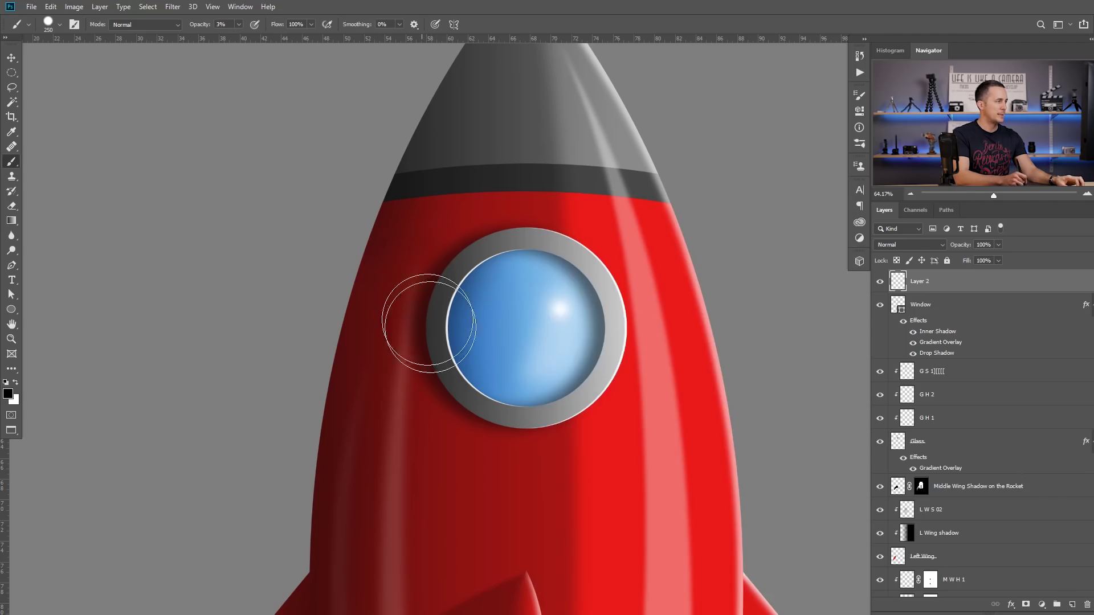
pyautogui.moveTo(194, 25); pyautogui.dragTo(285, 25)
pyautogui.click(530, 330)
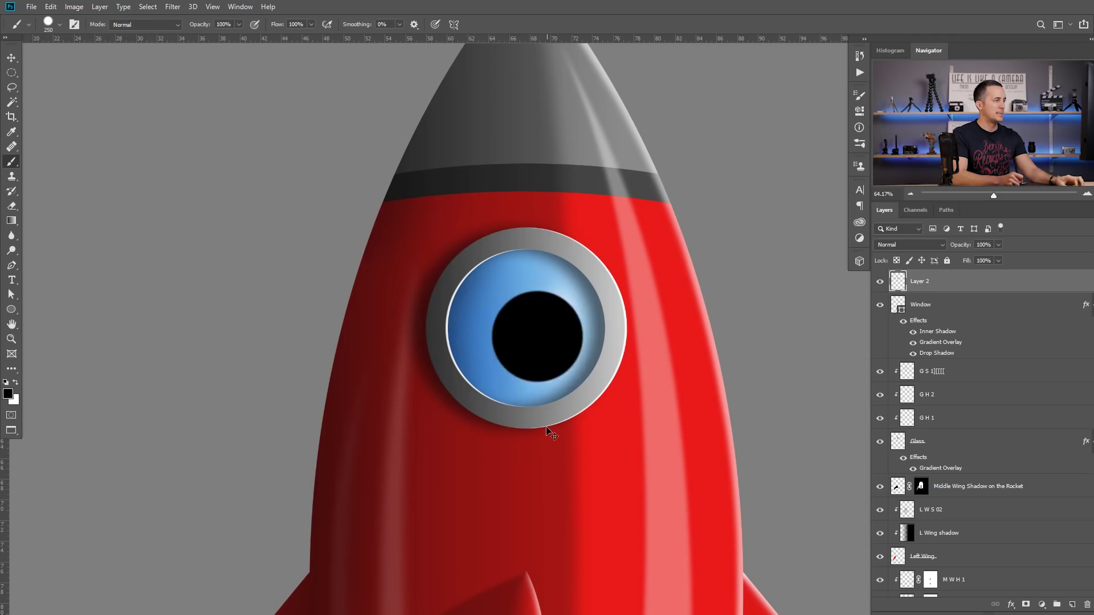
pyautogui.hotkey('ctrl', 'z')
# Show the vertical centre guide and paint a 25 px black hole on it, on the lower part of the window ring.
pyautogui.scroll(-6, 558, 382)
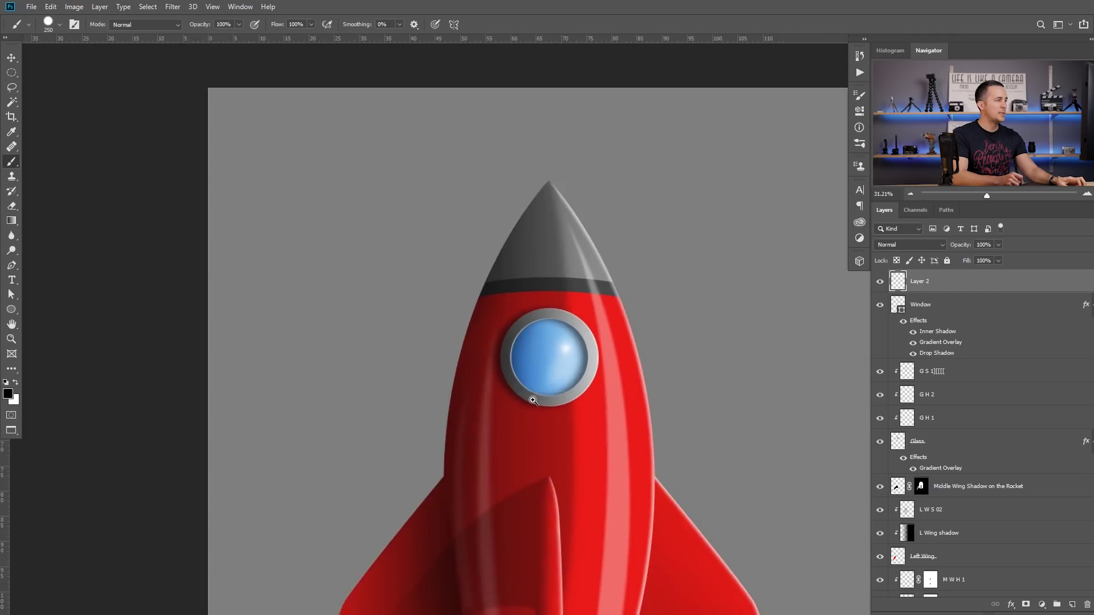
pyautogui.moveTo(558, 383); pyautogui.dragTo(530, 343)
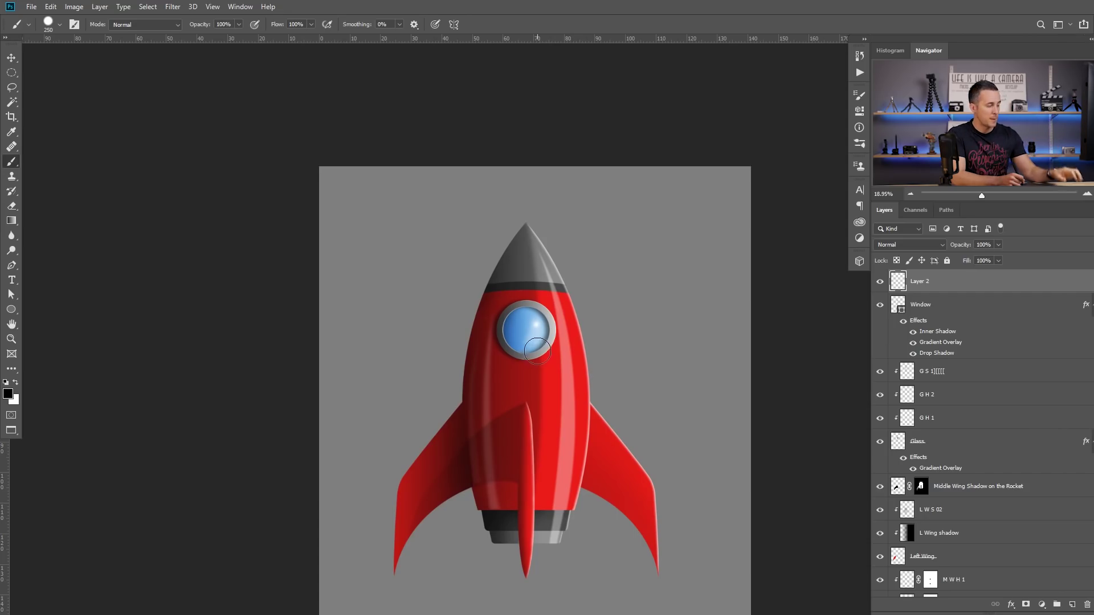
pyautogui.hotkey('ctrl', ';')
pyautogui.moveTo(532, 350); pyautogui.dragTo(589, 364)
pyautogui.moveTo(518, 380); pyautogui.dragTo(536, 381)
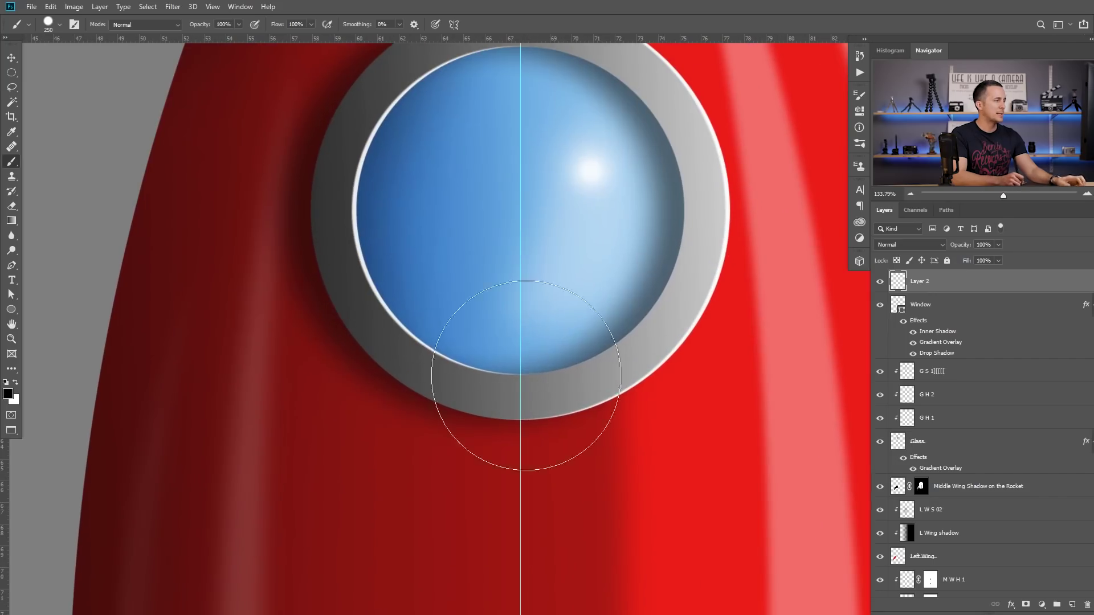
pyautogui.press('[')
pyautogui.press('[')
pyautogui.press('[')
pyautogui.press('[')
pyautogui.press('[')
pyautogui.press('[')
pyautogui.press('[')
pyautogui.press('[')
pyautogui.press('[')
pyautogui.press('[')
pyautogui.press('[')
pyautogui.press('[')
pyautogui.press('[')
pyautogui.press('[')
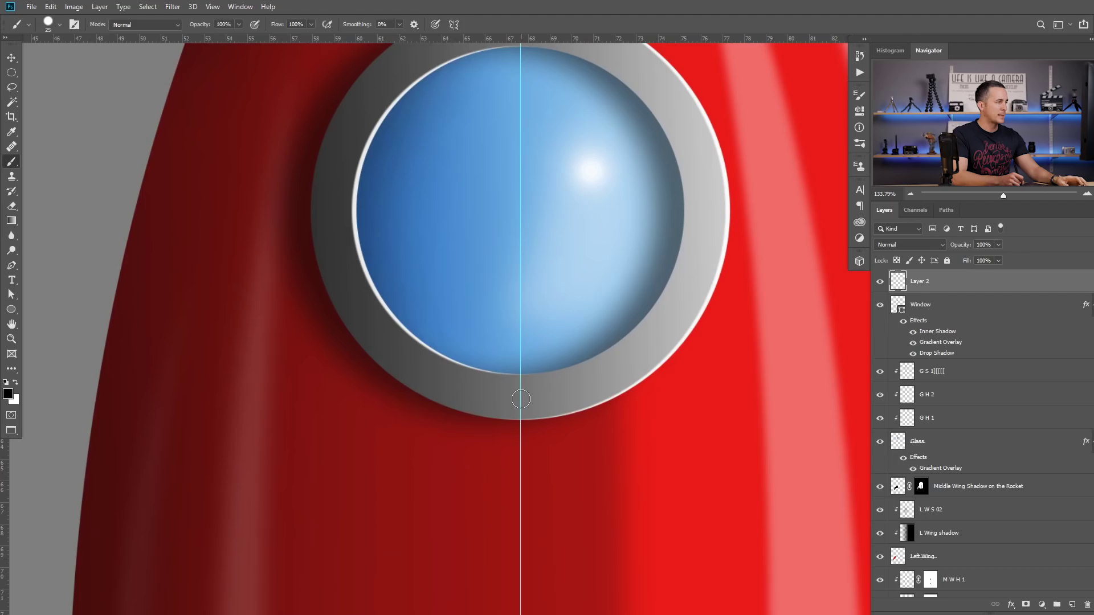
pyautogui.click(521, 400)
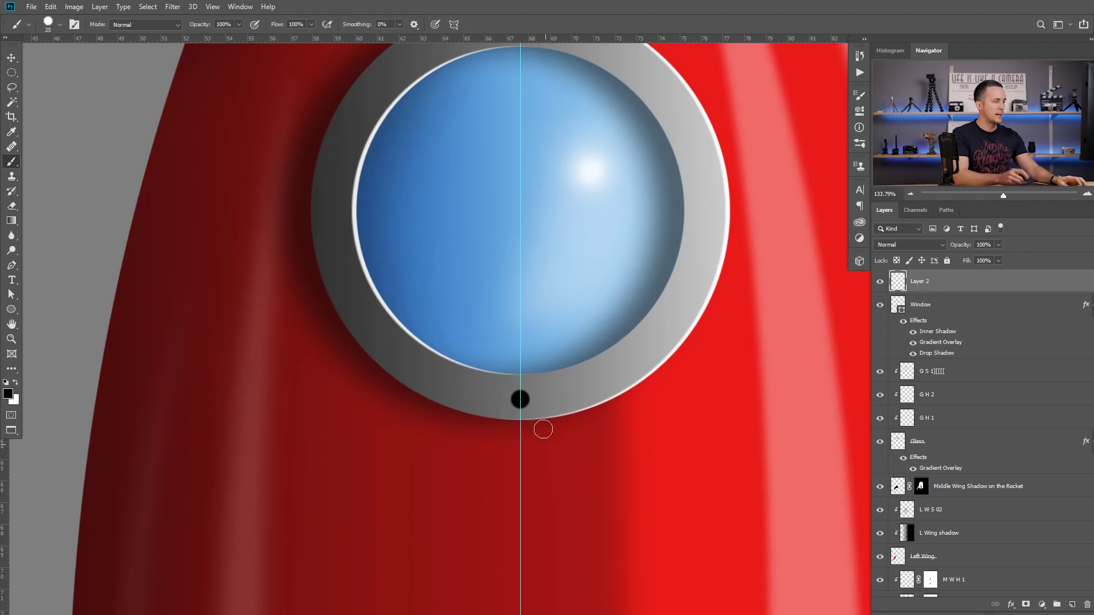
# Duplicate the hole's layer and move the copy to the top centre of the window ring.
pyautogui.press('v')
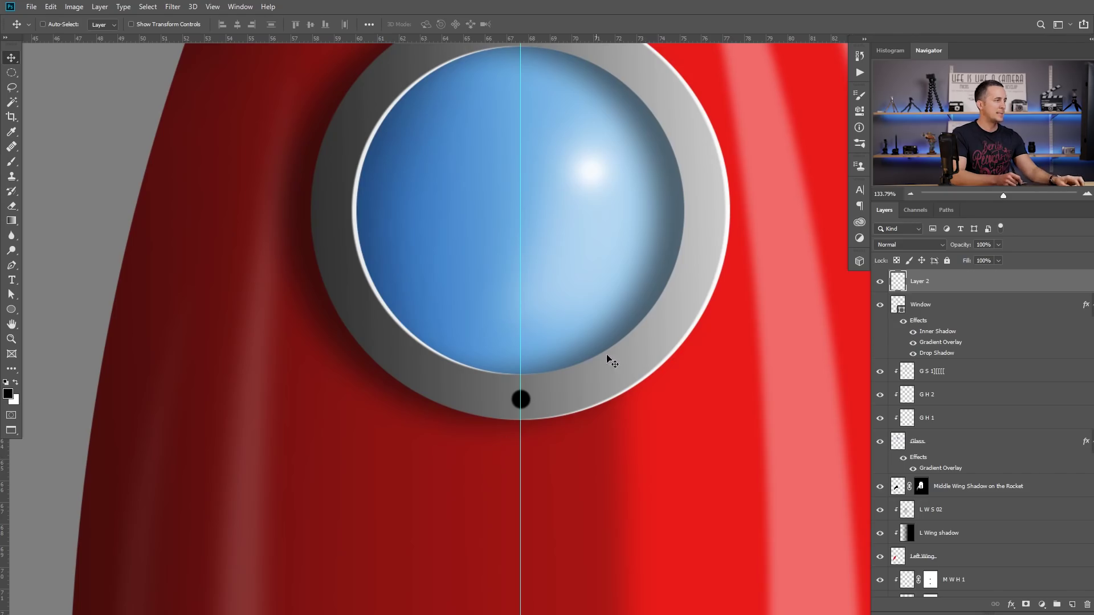
pyautogui.scroll(-5, 593, 386)
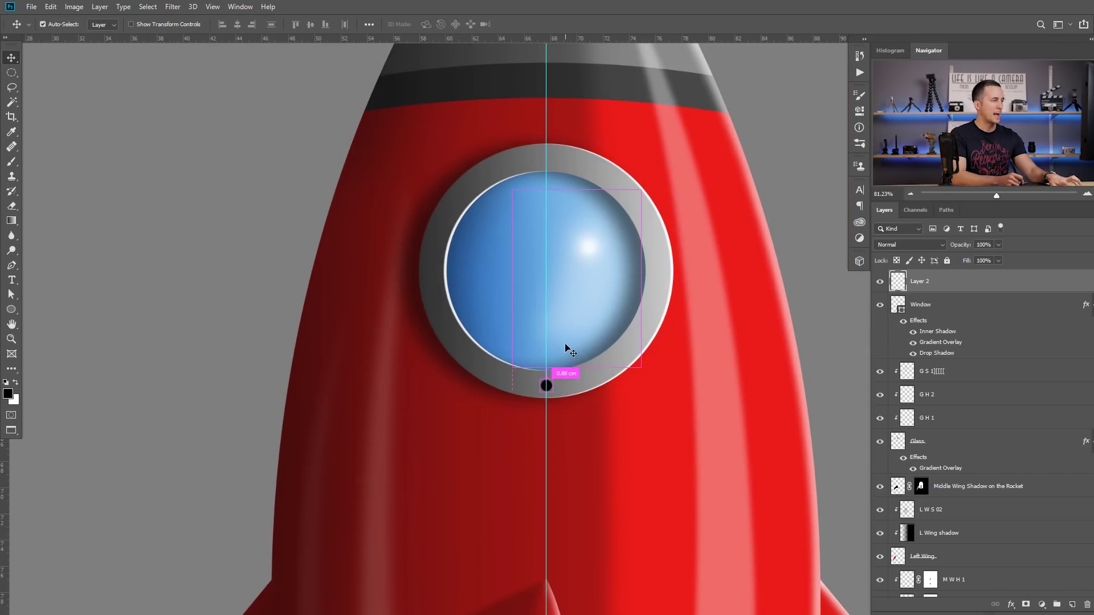
pyautogui.scroll(-3, 570, 351)
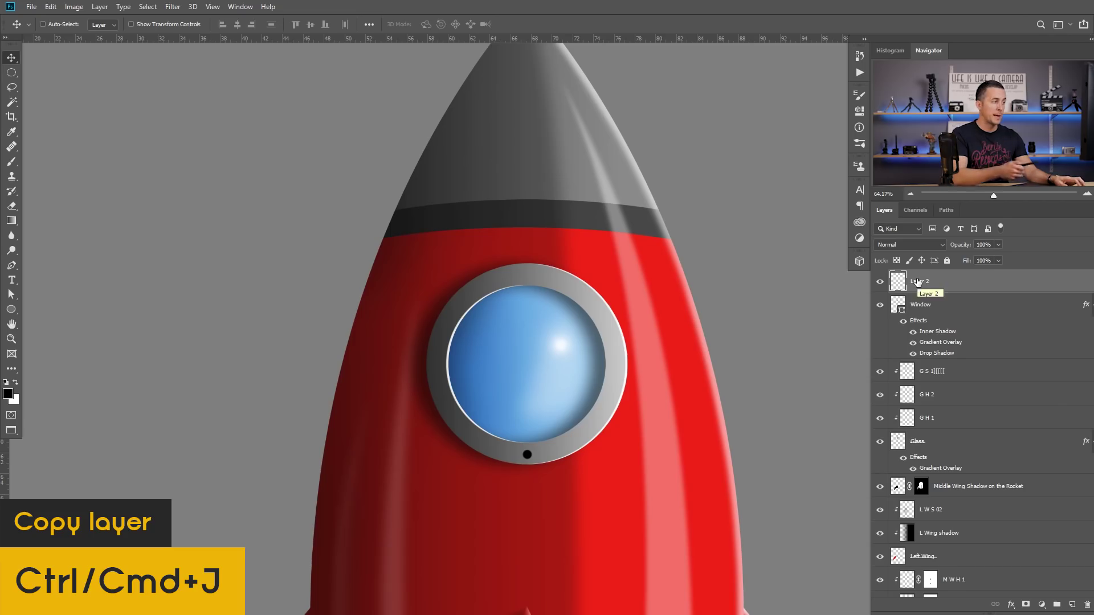
pyautogui.hotkey('ctrl', 'j')
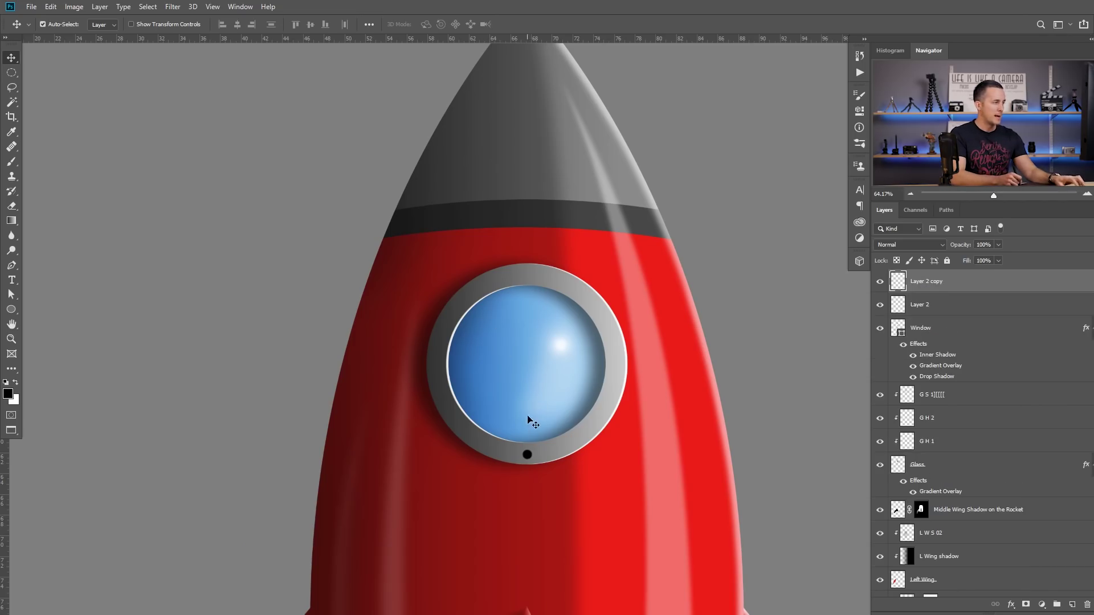
pyautogui.moveTo(529, 456); pyautogui.dragTo(572, 314)
pyautogui.press('Down')
pyautogui.press('Down')
pyautogui.press('Down')
pyautogui.press('Down')
pyautogui.press('Down')
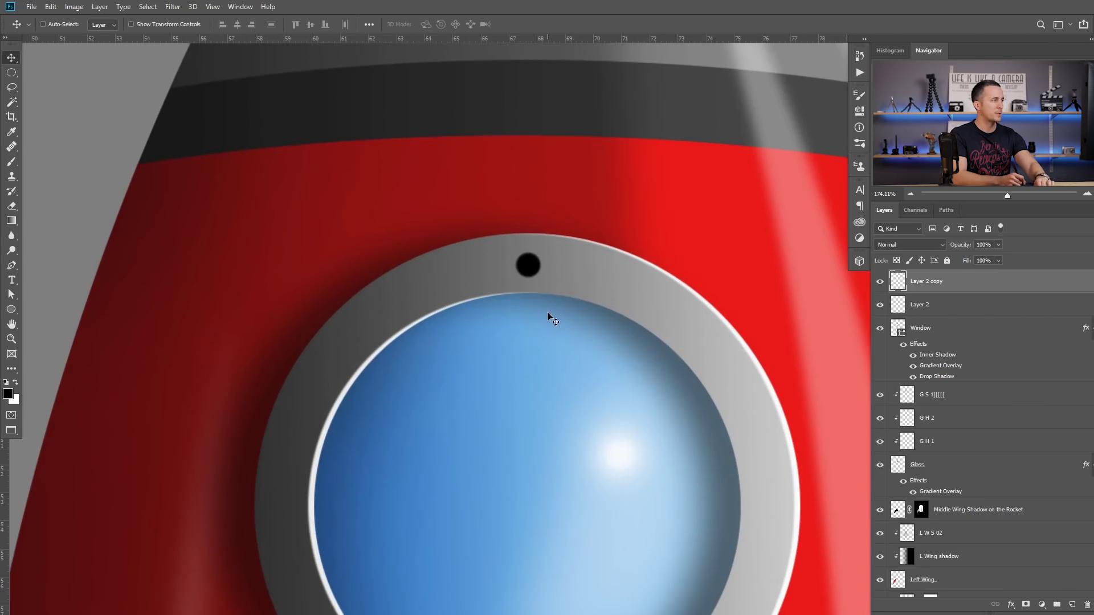
# Merge the two hole layers, Layer 2 and Layer 2 copy, into one.
pyautogui.keyDown('ctrl'); pyautogui.moveTo(562, 290); pyautogui.dragTo(499, 315); pyautogui.keyUp('ctrl')
pyautogui.keyDown('shift'); pyautogui.click(965, 306); pyautogui.keyUp('shift')
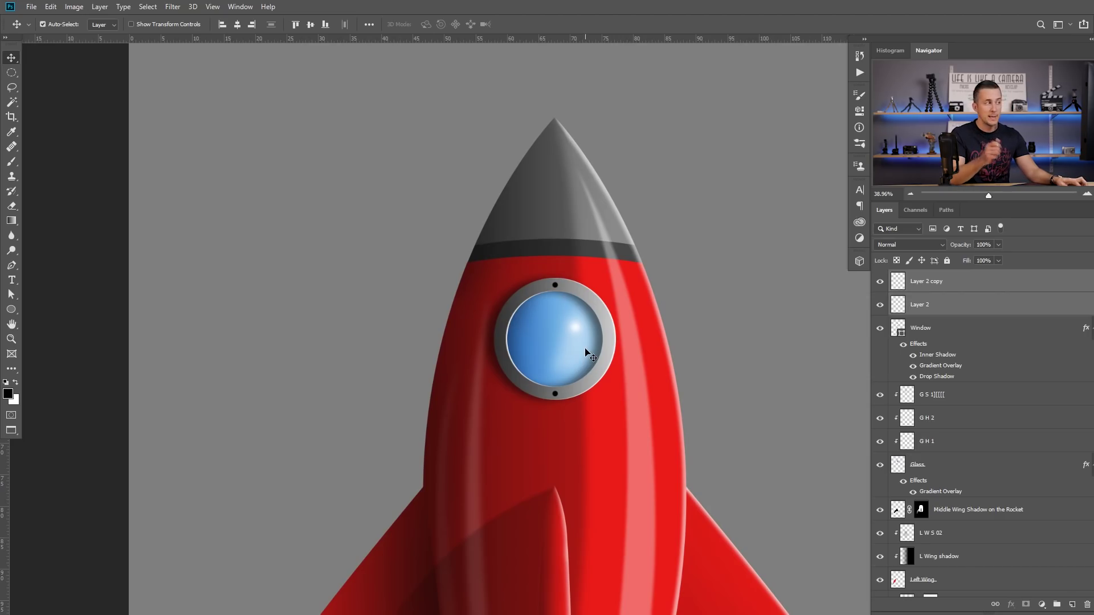
pyautogui.hotkey('ctrl', 'e')
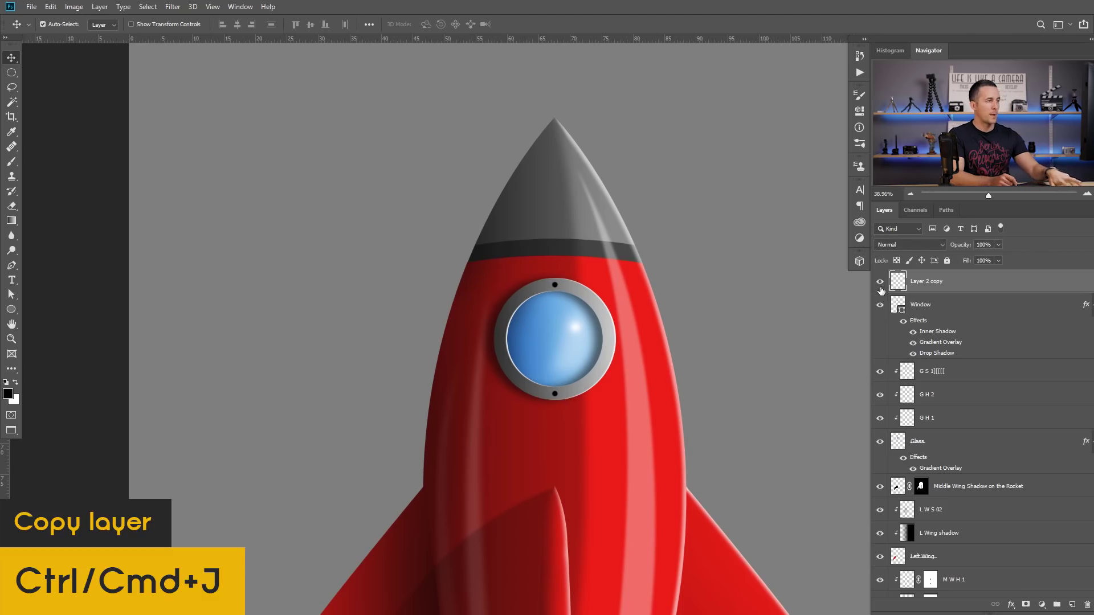
# Duplicate the two-hole layer, rotate the copy 90° around the ring, and merge it with the original.
pyautogui.hotkey('ctrl', 'j')
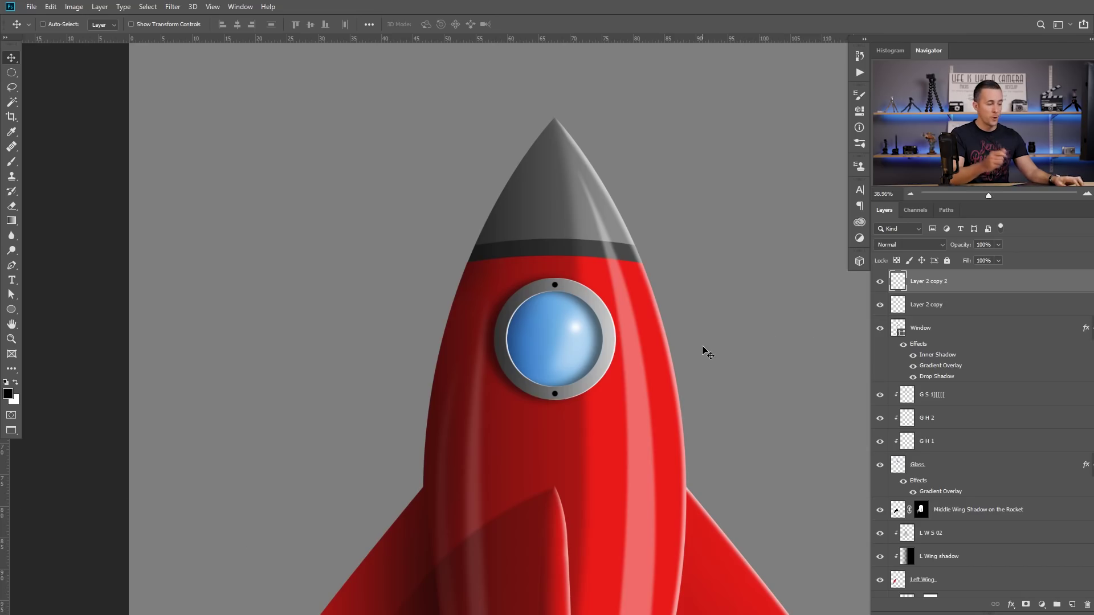
pyautogui.hotkey('ctrl', 't')
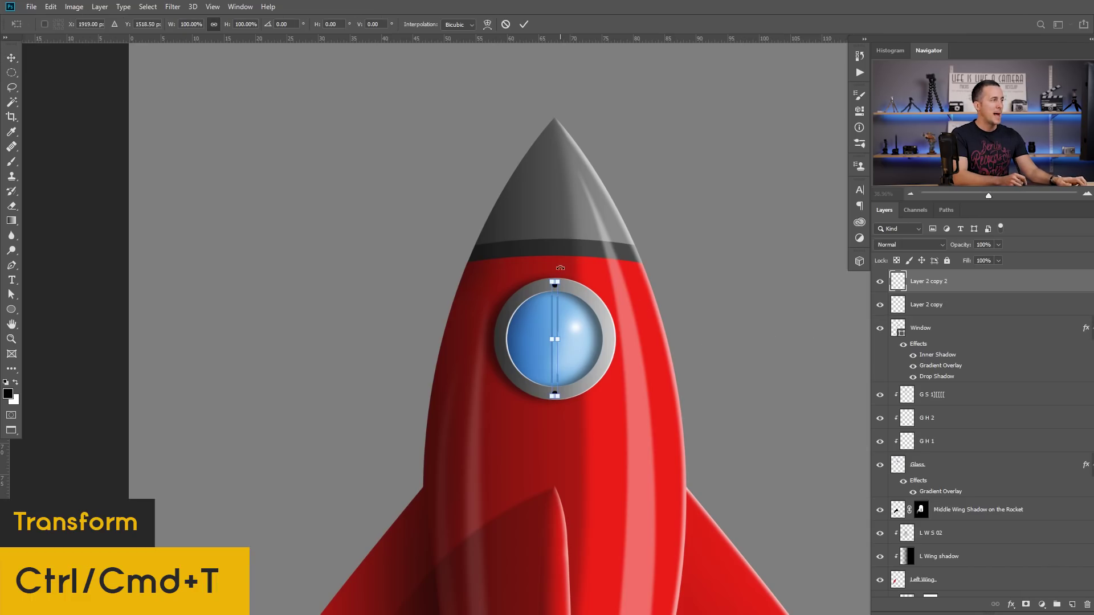
pyautogui.moveTo(561, 269); pyautogui.dragTo(653, 333)
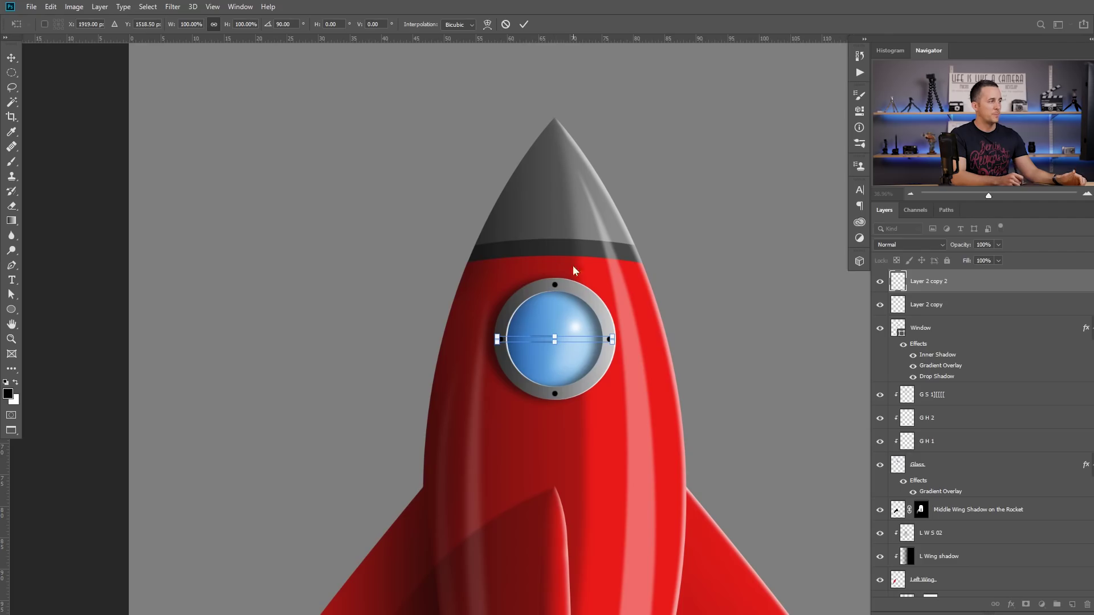
pyautogui.press('Return')
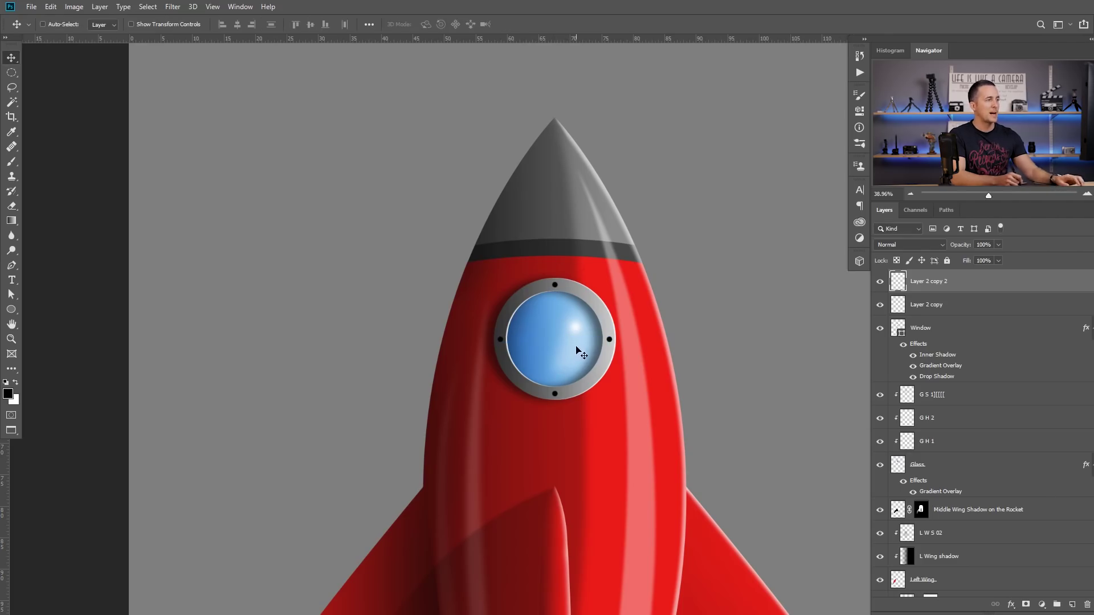
pyautogui.keyDown('shift'); pyautogui.click(950, 305); pyautogui.keyUp('shift')
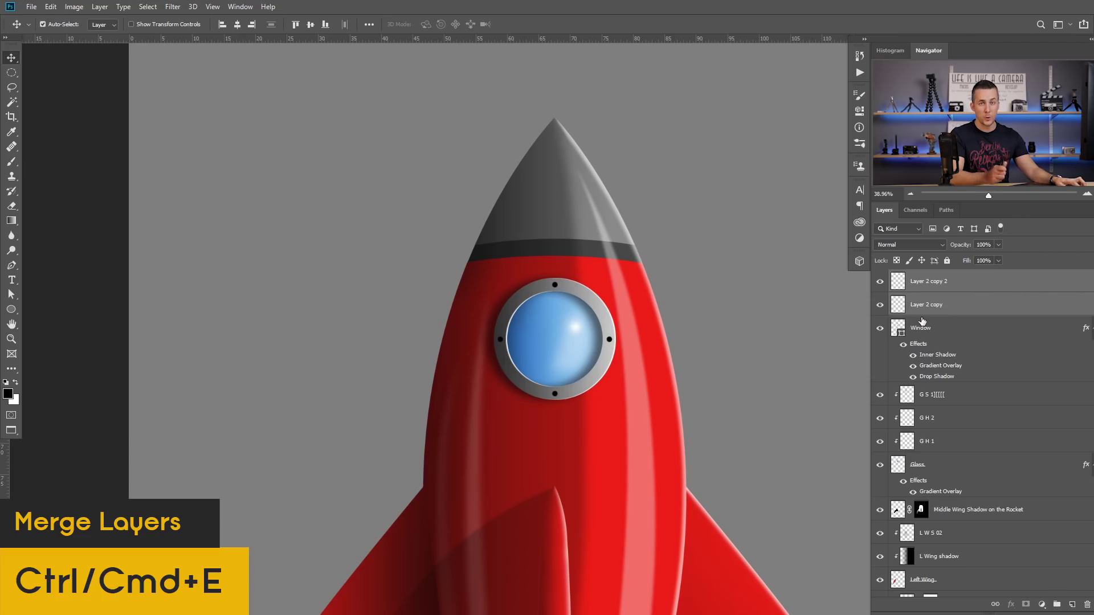
pyautogui.hotkey('ctrl', 'e')
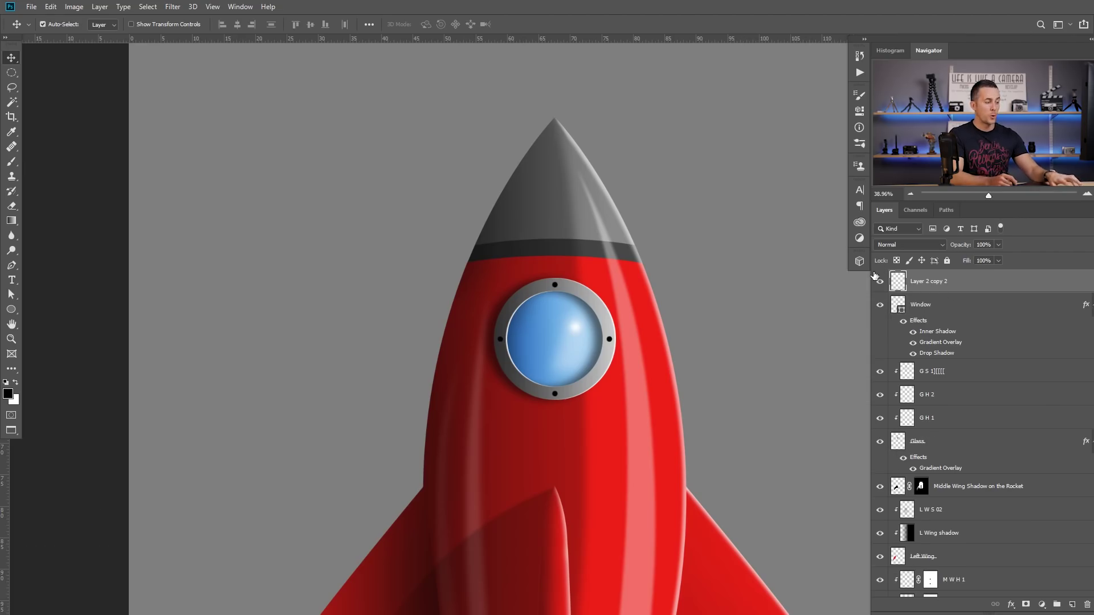
# Duplicate the four-hole layer and rotate the copy so its holes sit diagonally between the existing ones.
pyautogui.hotkey('ctrl', 'j')
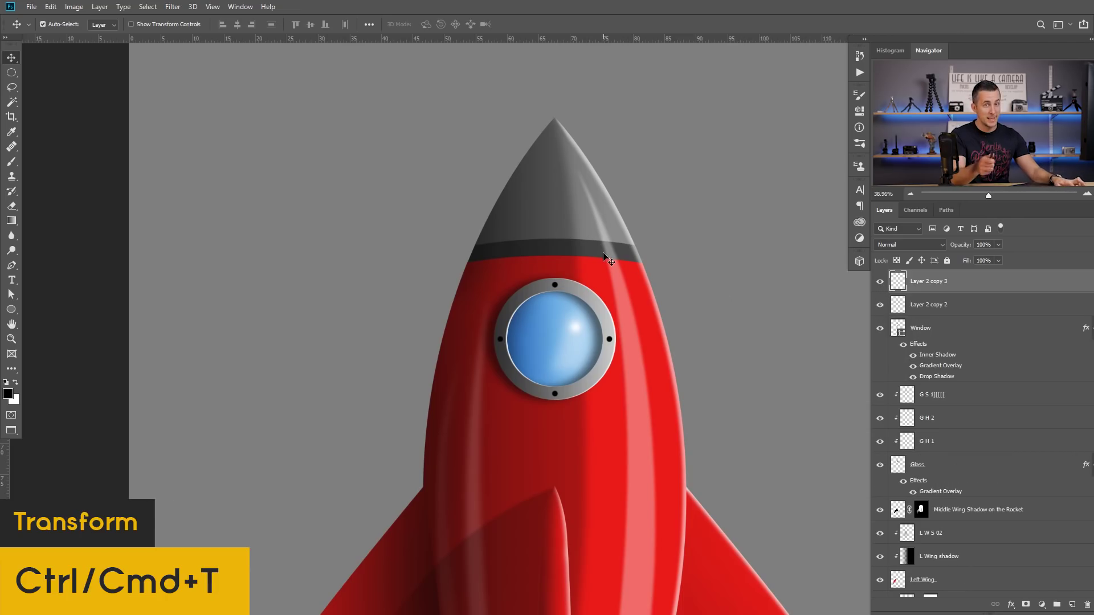
pyautogui.hotkey('ctrl', 't')
pyautogui.moveTo(619, 267); pyautogui.dragTo(651, 322)
pyautogui.press('Return')
pyautogui.moveTo(586, 352); pyautogui.dragTo(682, 344)
# Merge the two four-hole layers and rename the merged layer Holes.
pyautogui.keyDown('shift'); pyautogui.click(977, 308); pyautogui.keyUp('shift')
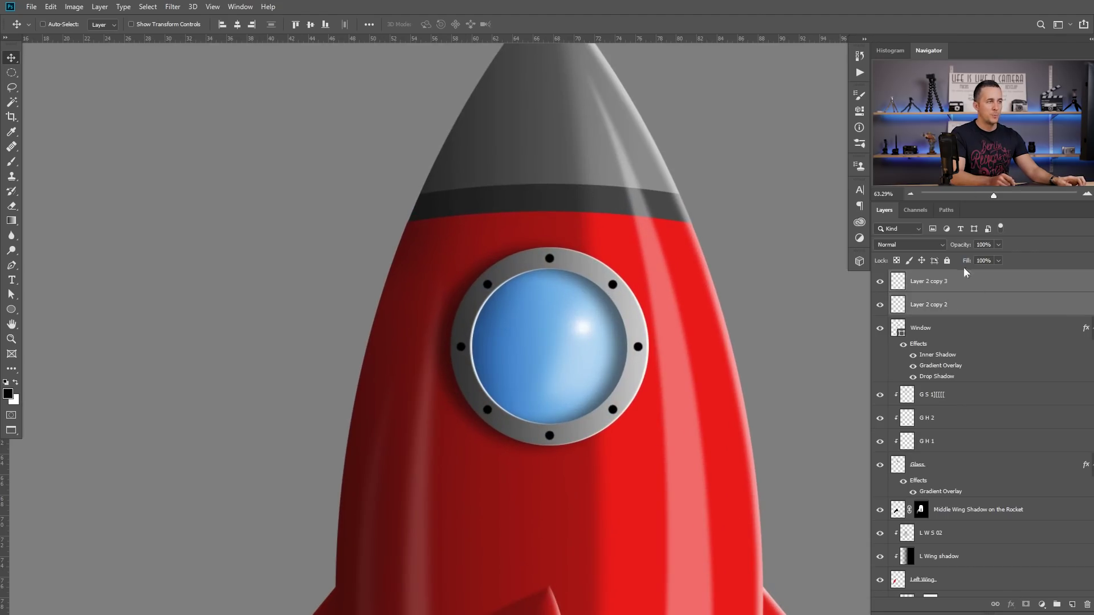
pyautogui.hotkey('ctrl', 'e')
pyautogui.doubleClick(929, 281)
pyautogui.write('H')
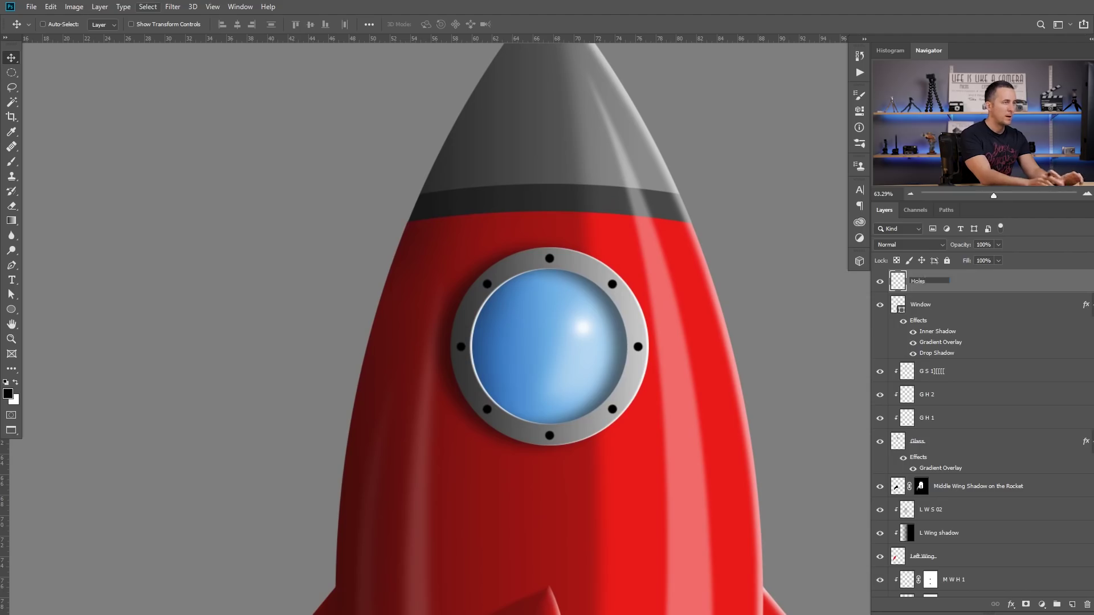
pyautogui.write('oles')
pyautogui.press('Return')
# Give the Holes layer a white inner shadow with 78% opacity, a 180° angle and 4 px distance.
pyautogui.scroll(5, 546, 290)
pyautogui.scroll(2, 576, 238)
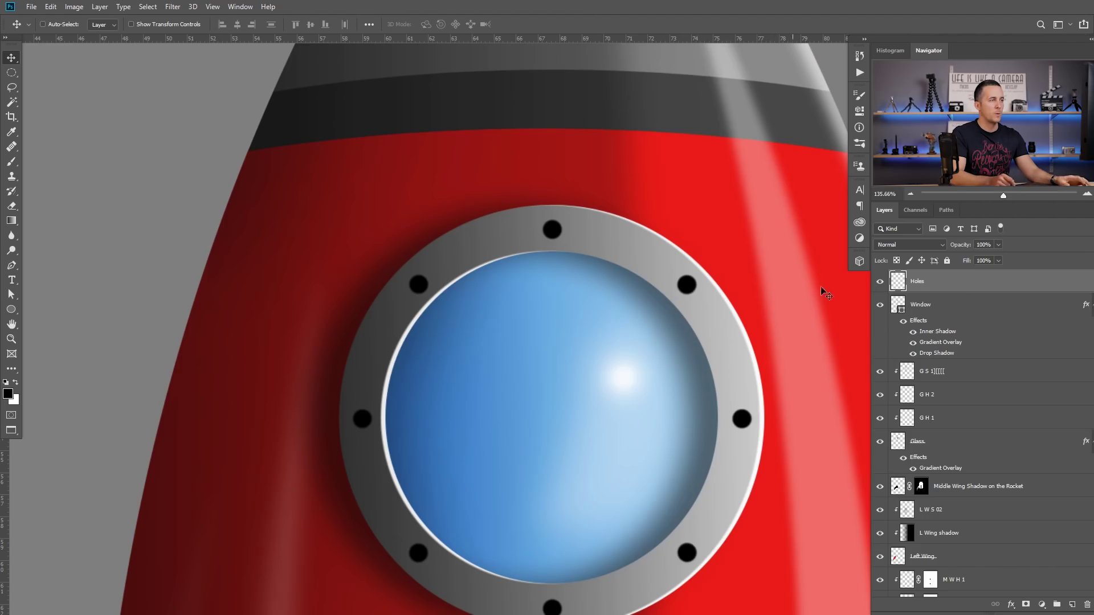
pyautogui.doubleClick(965, 283)
pyautogui.moveTo(724, 216); pyautogui.dragTo(822, 190)
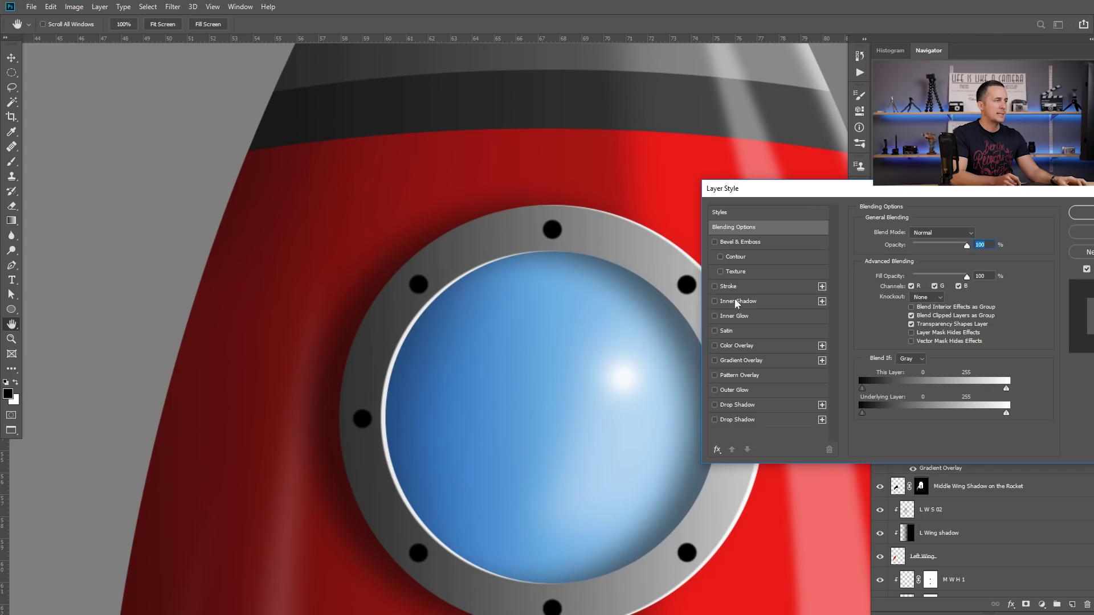
pyautogui.click(737, 303)
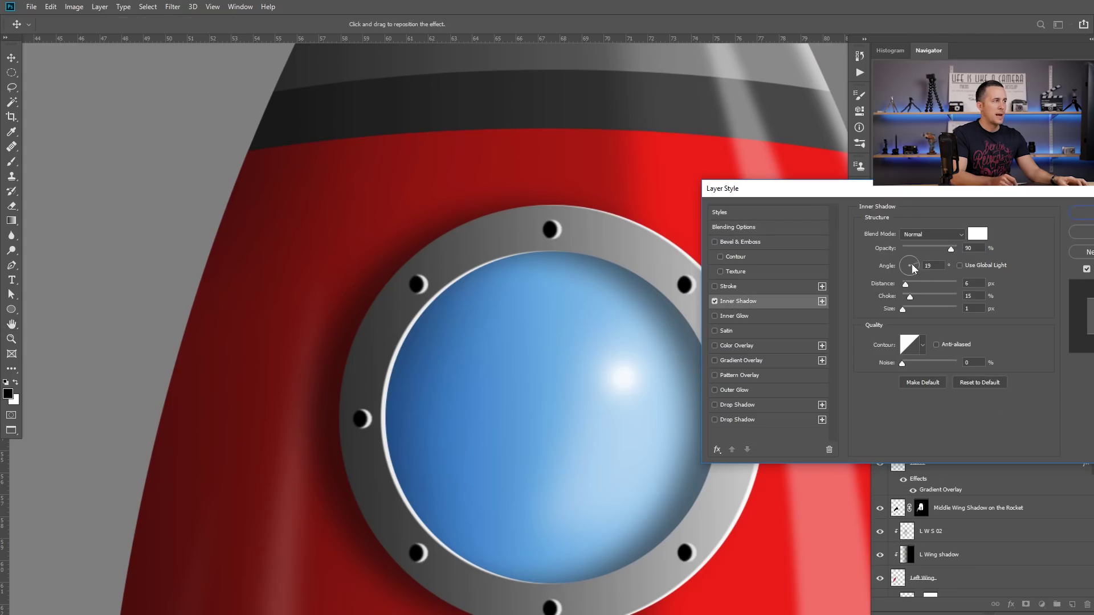
pyautogui.moveTo(914, 269); pyautogui.dragTo(902, 270)
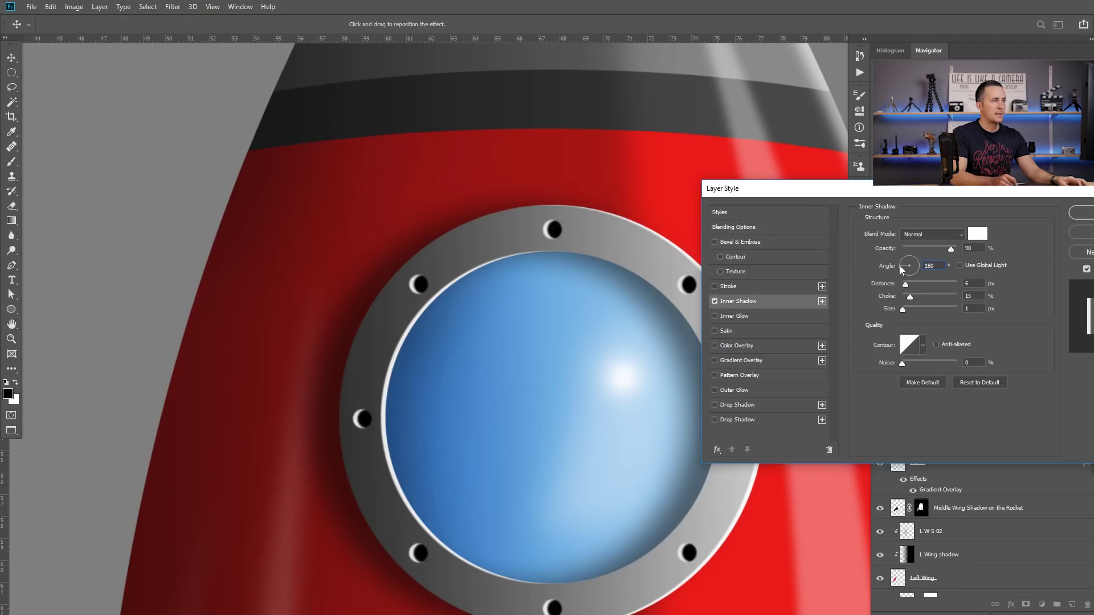
pyautogui.moveTo(952, 252); pyautogui.dragTo(943, 252)
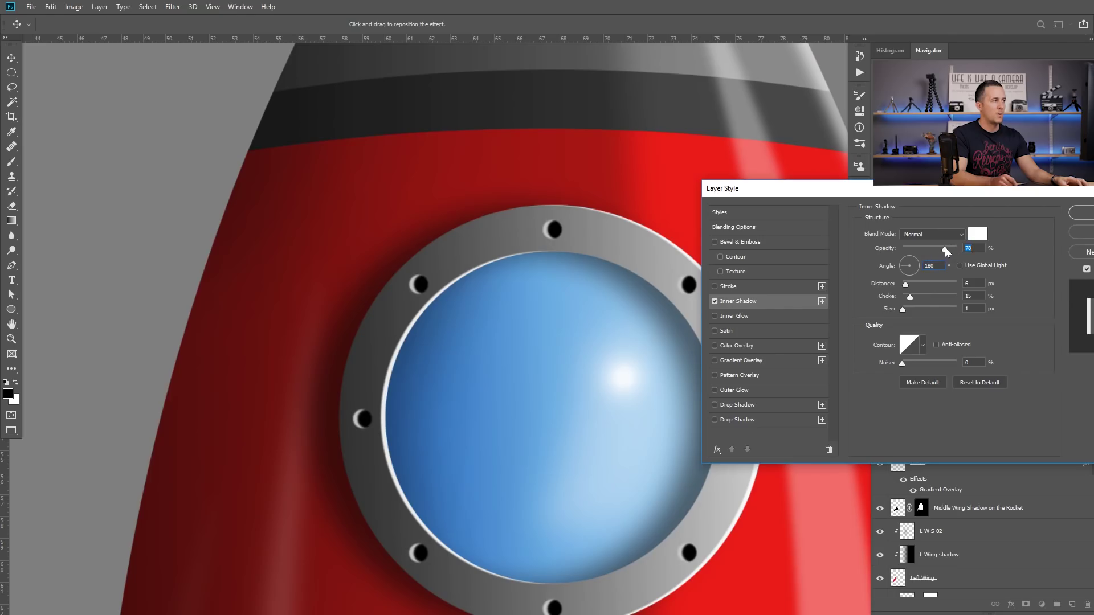
pyautogui.moveTo(908, 284); pyautogui.dragTo(904, 283)
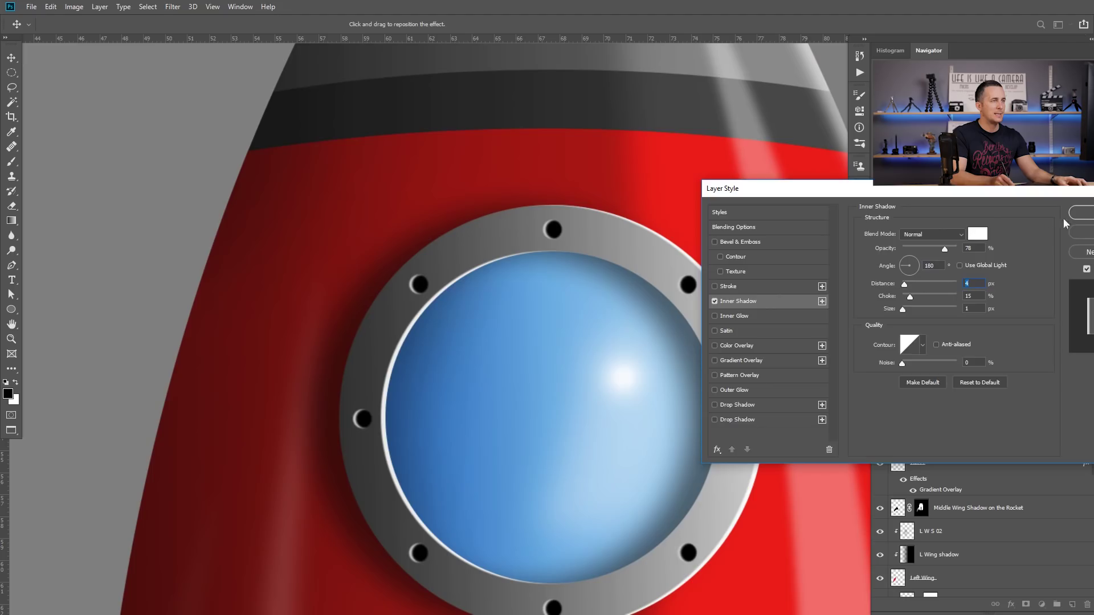
pyautogui.click(1079, 214)
# On a new layer, paint one small rivet dot near the cap's lower left edge in a dark grey sampled from the cap.
pyautogui.moveTo(710, 336); pyautogui.dragTo(619, 340)
pyautogui.moveTo(631, 338); pyautogui.dragTo(639, 370)
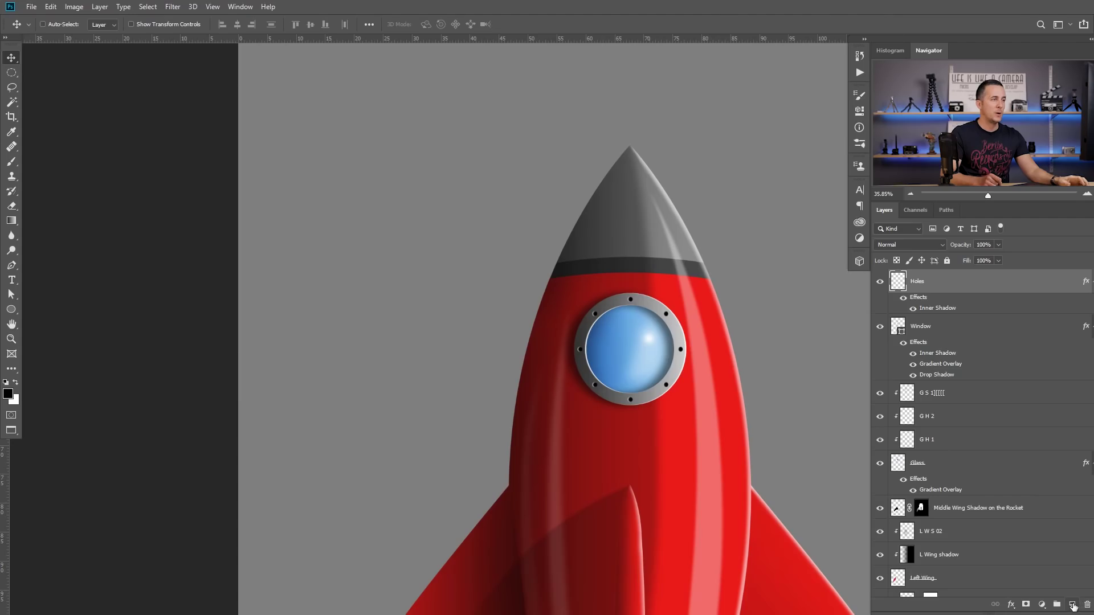
pyautogui.hotkey('ctrl', 'shift', 'alt', 'n')
pyautogui.scroll(3, 601, 258)
pyautogui.moveTo(601, 258); pyautogui.dragTo(554, 254)
pyautogui.press('b')
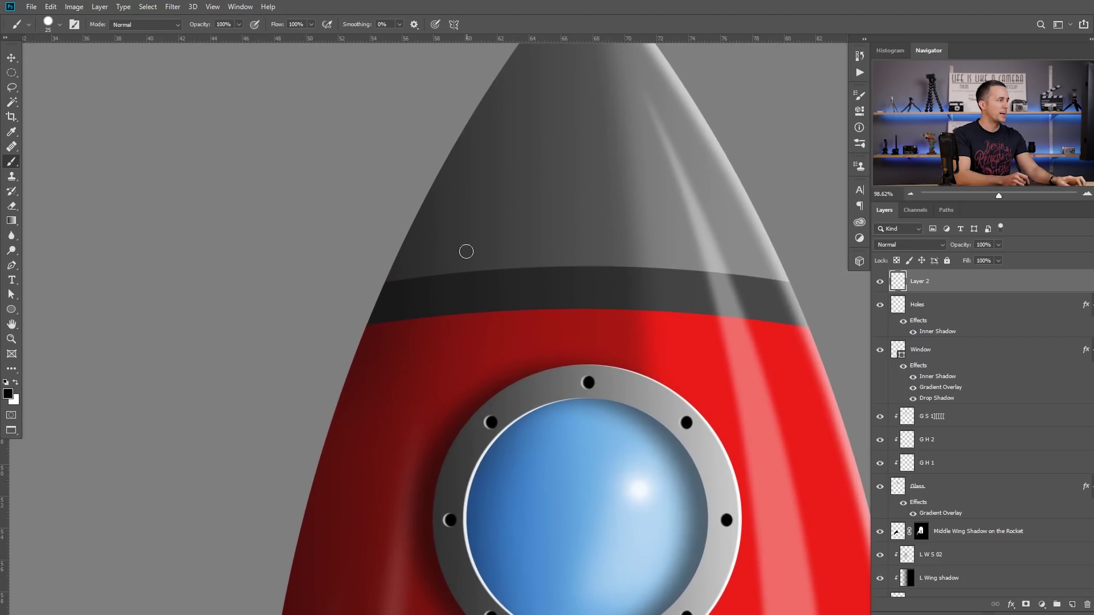
pyautogui.keyDown('alt'); pyautogui.click(430, 253); pyautogui.keyUp('alt')
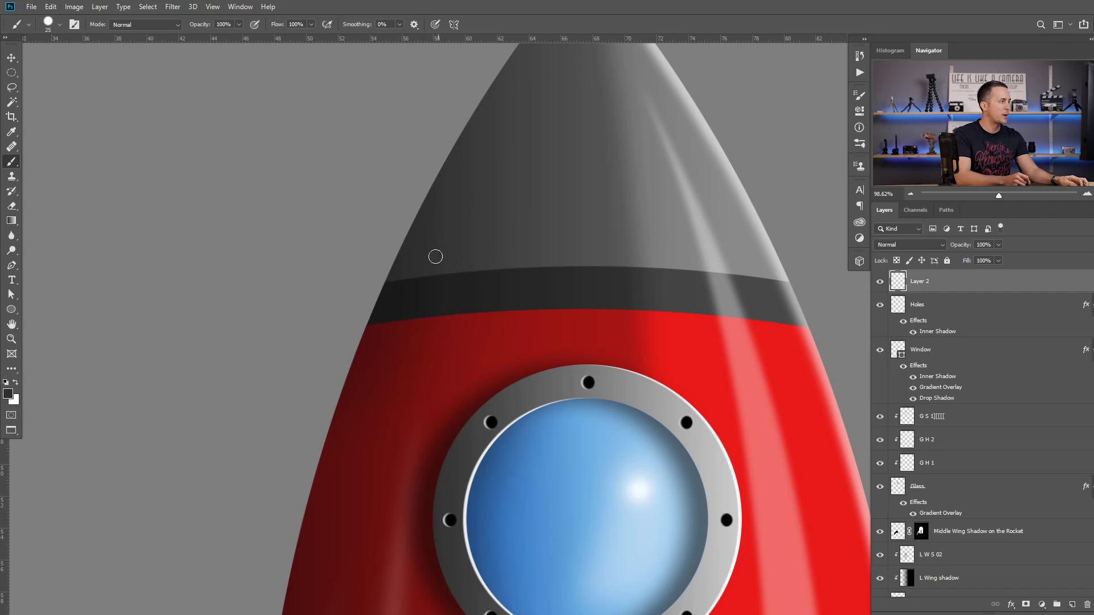
pyautogui.moveTo(419, 282)
pyautogui.mouseDown()
pyautogui.moveTo(452, 289)
pyautogui.moveTo(434, 293)
pyautogui.moveTo(439, 276)
pyautogui.mouseUp()
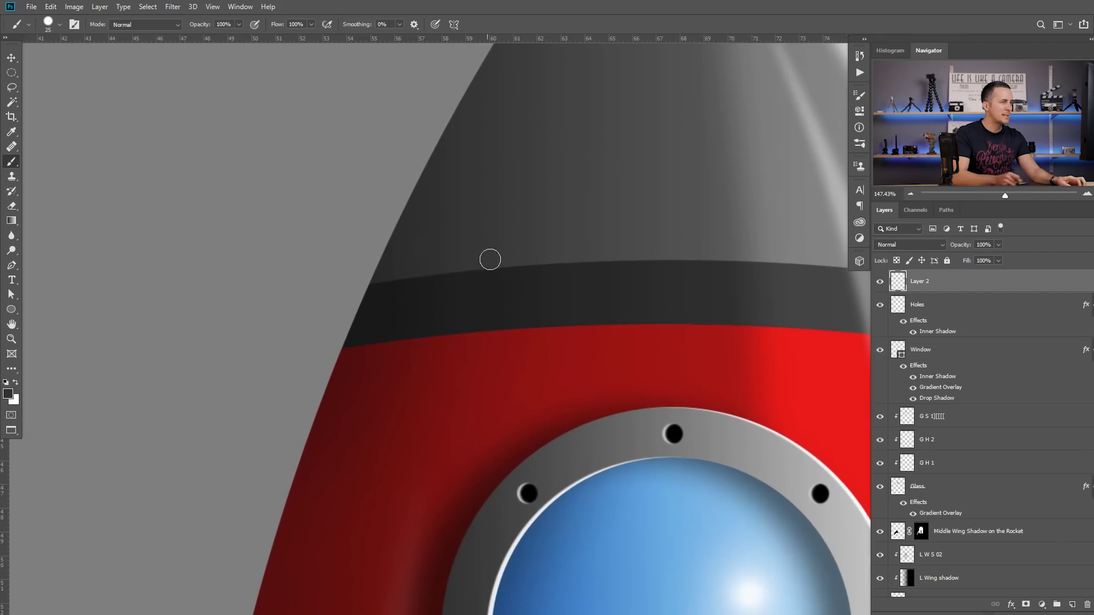
# Hide and show the Cap layer to check the painted rivet dot against the plain background.
pyautogui.moveTo(682, 385); pyautogui.dragTo(617, 336)
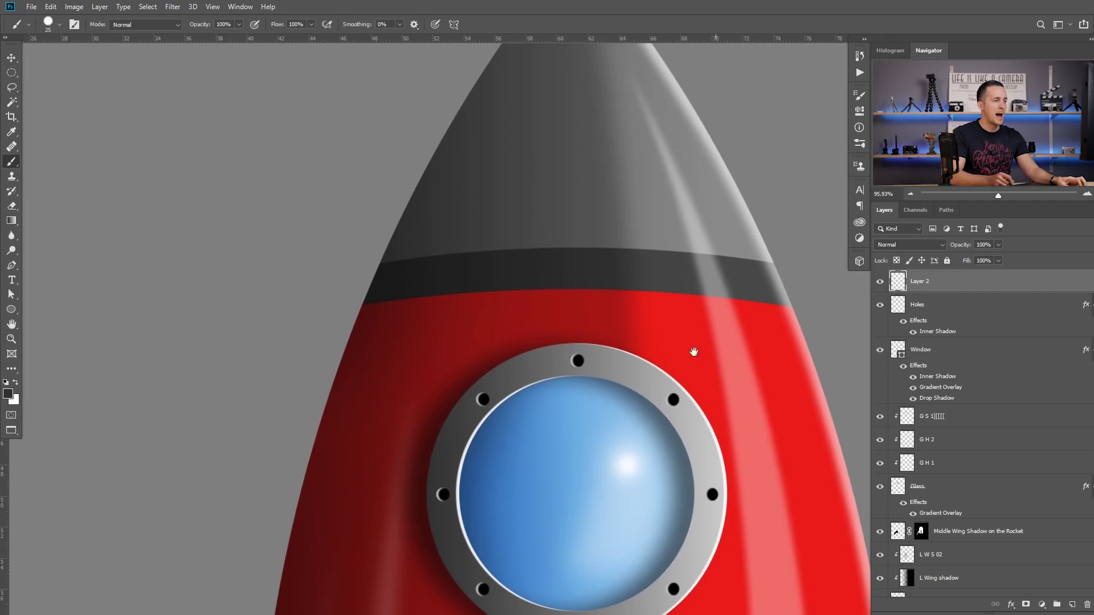
pyautogui.scroll(-1, 922, 428)
pyautogui.scroll(-6, 923, 429)
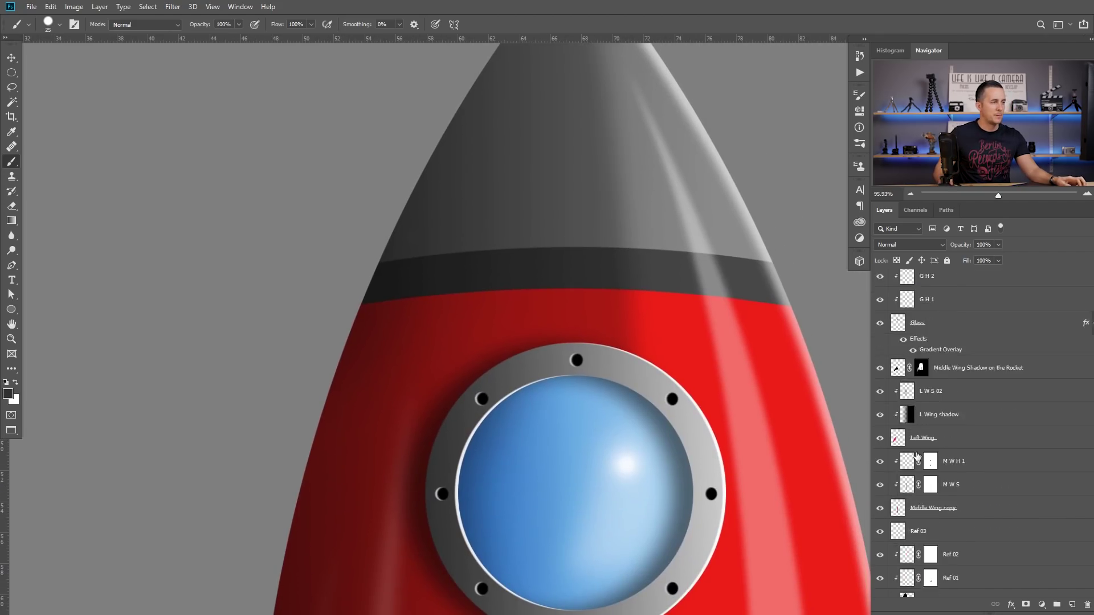
pyautogui.click(881, 523)
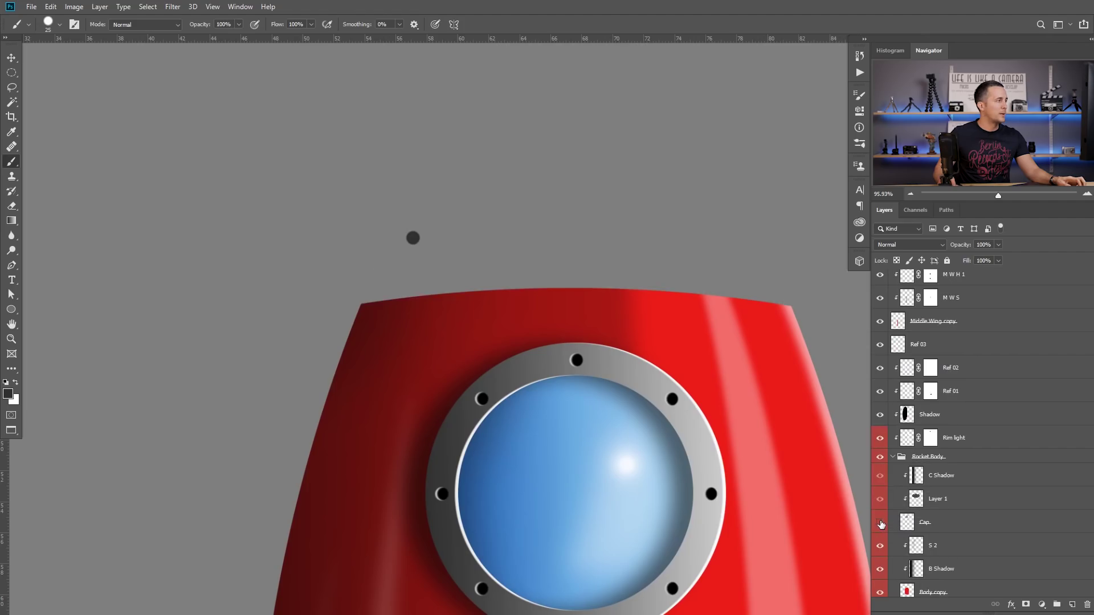
pyautogui.click(881, 523)
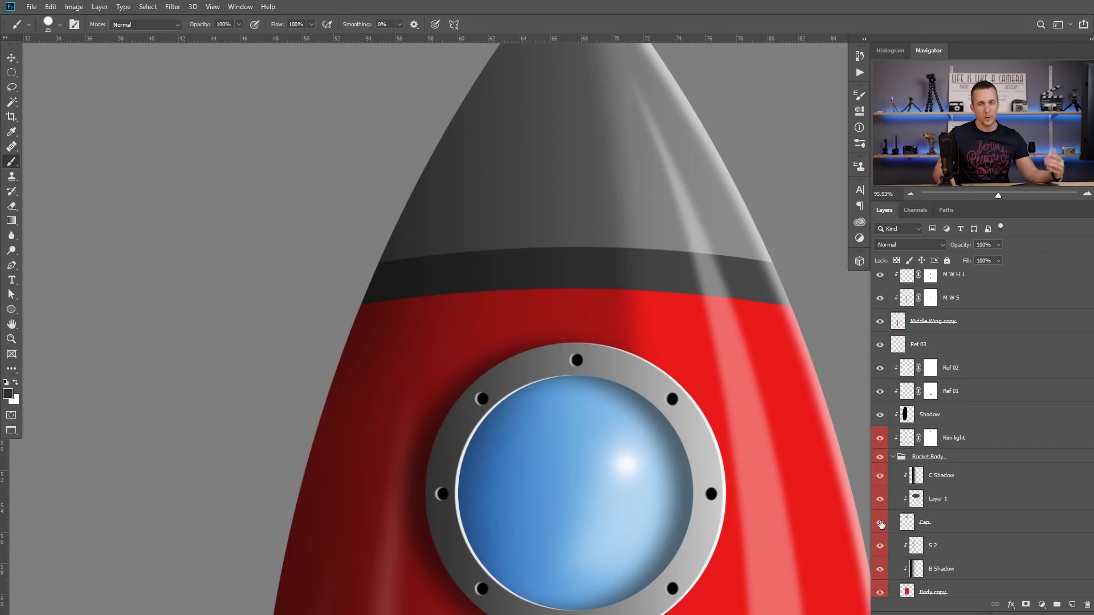
# Collapse the Rocket Body layer group.
pyautogui.scroll(2, 980, 461)
pyautogui.scroll(-1, 961, 455)
pyautogui.click(893, 504)
pyautogui.scroll(5, 895, 496)
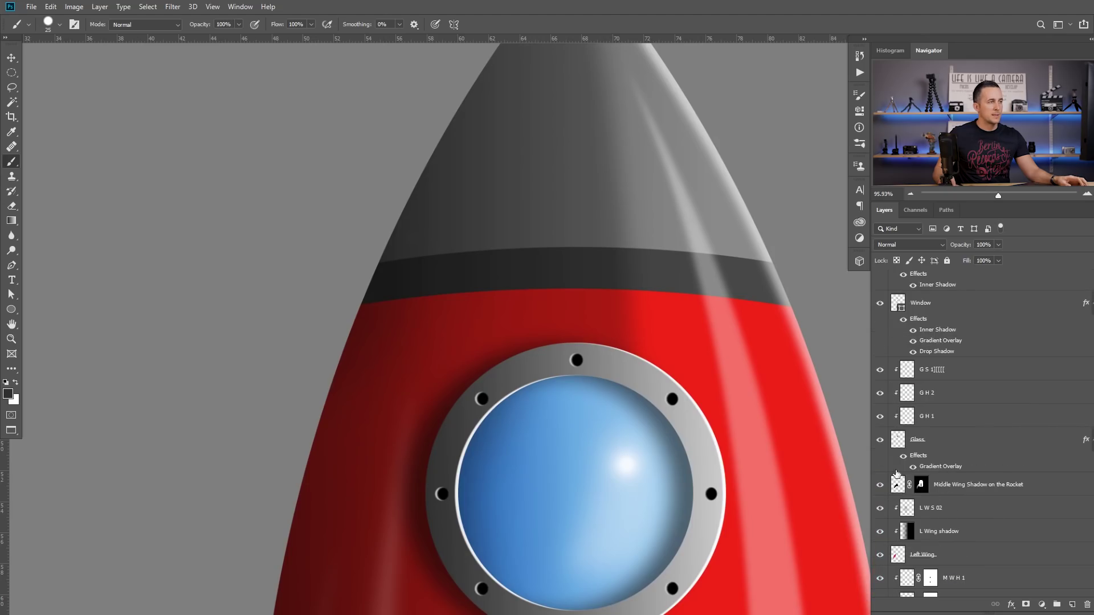
# Group the window layers from Holes down to Glass and name the group Window.
pyautogui.click(900, 304)
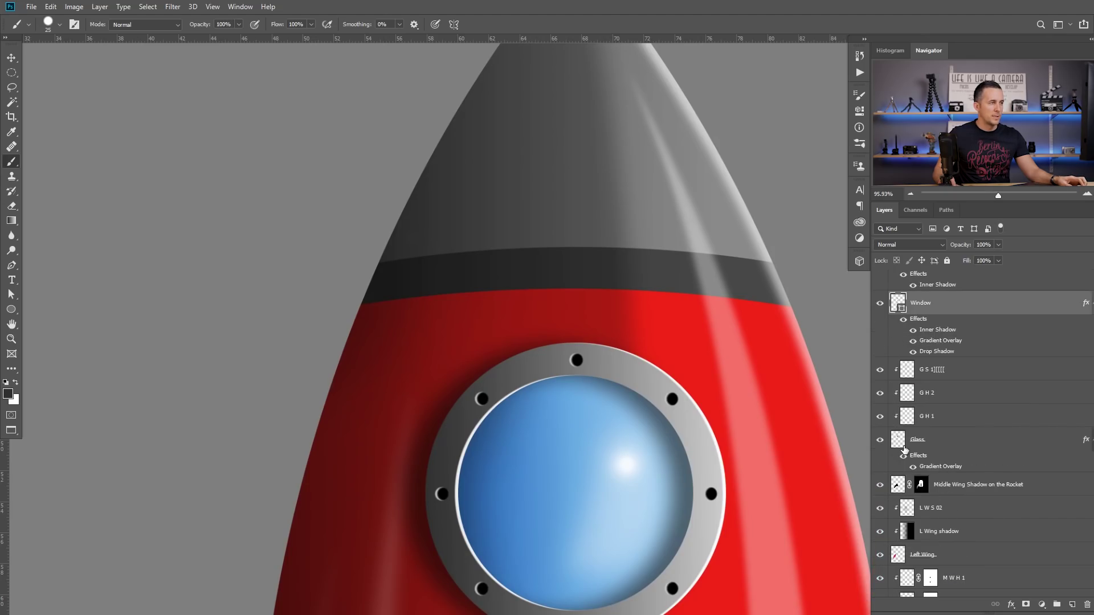
pyautogui.scroll(-8, 927, 354)
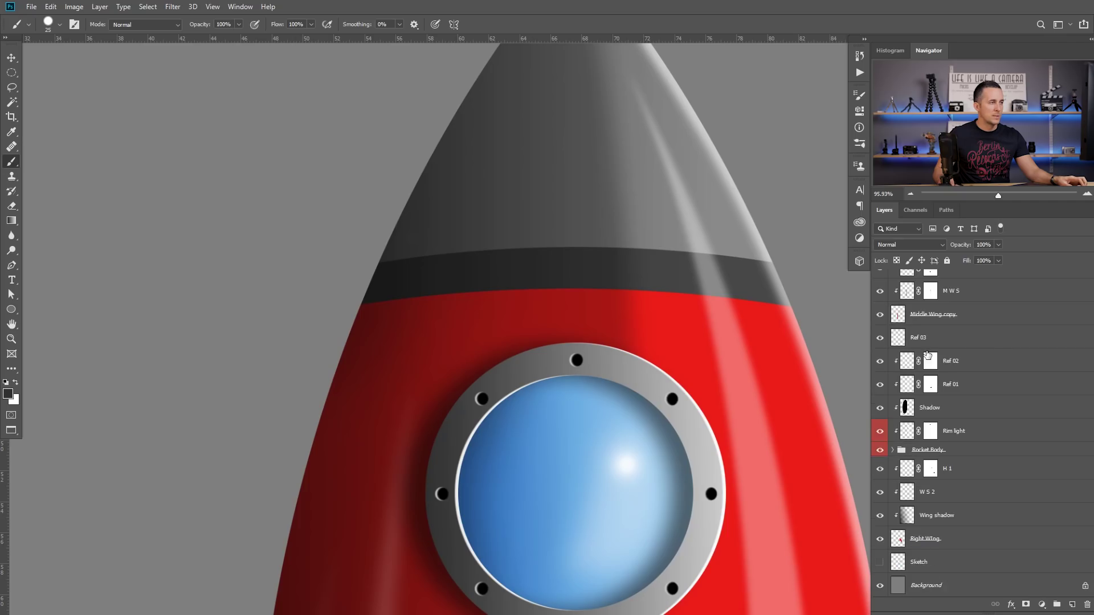
pyautogui.scroll(1, 900, 345)
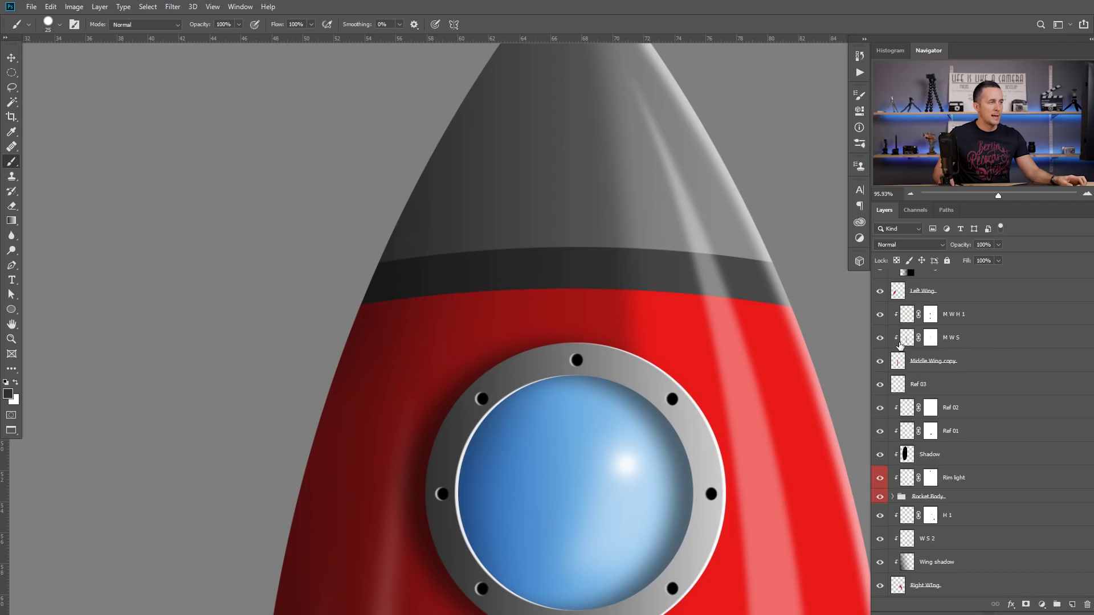
pyautogui.scroll(5, 900, 345)
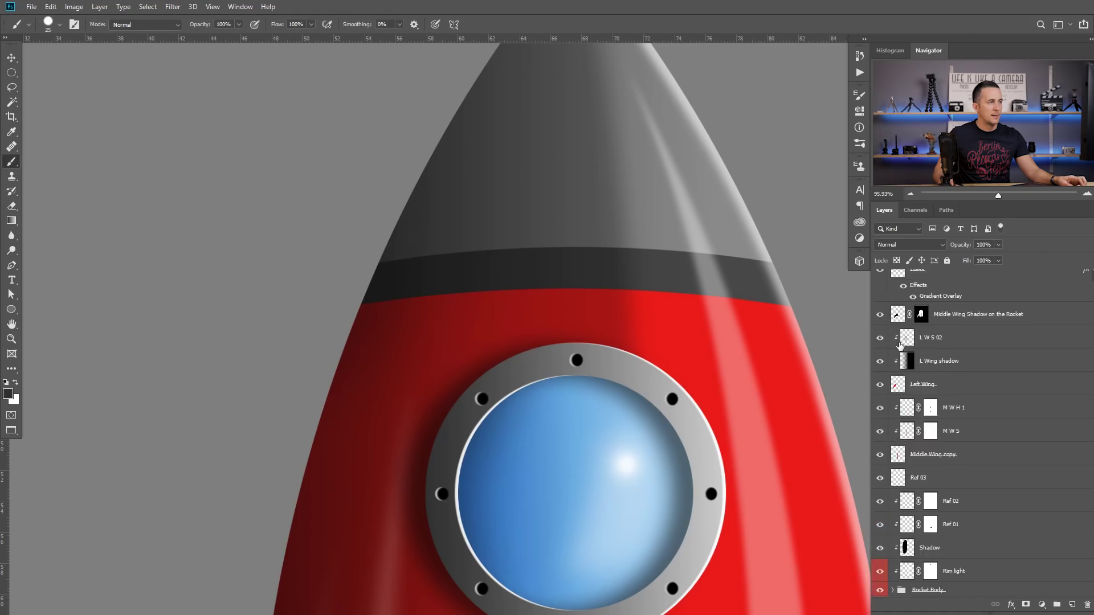
pyautogui.keyDown('shift'); pyautogui.click(900, 344); pyautogui.keyUp('shift')
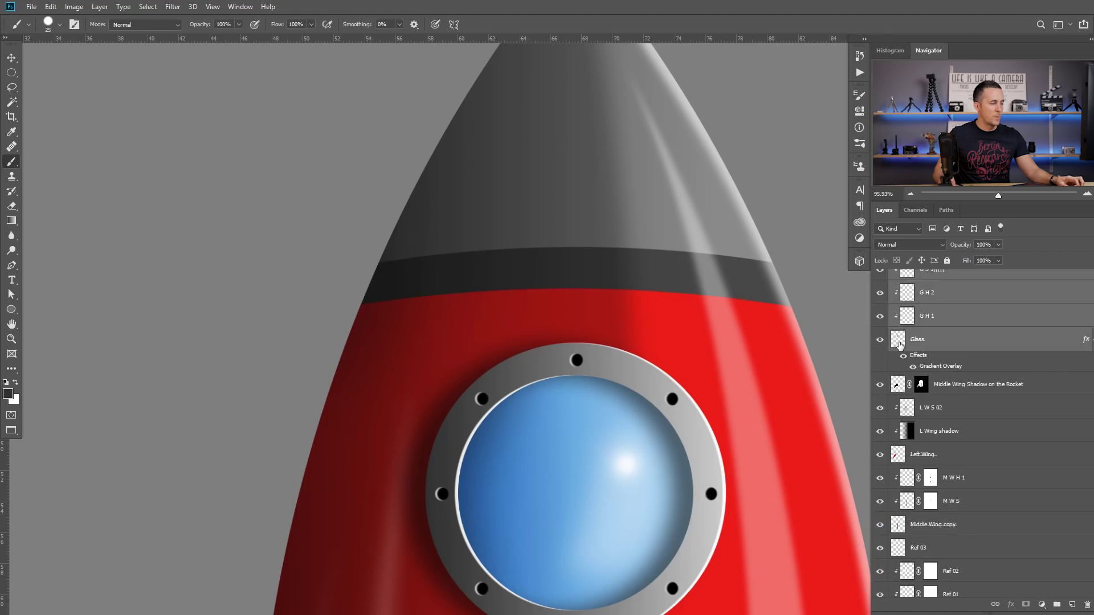
pyautogui.hotkey('ctrl', 'g')
pyautogui.doubleClick(922, 277)
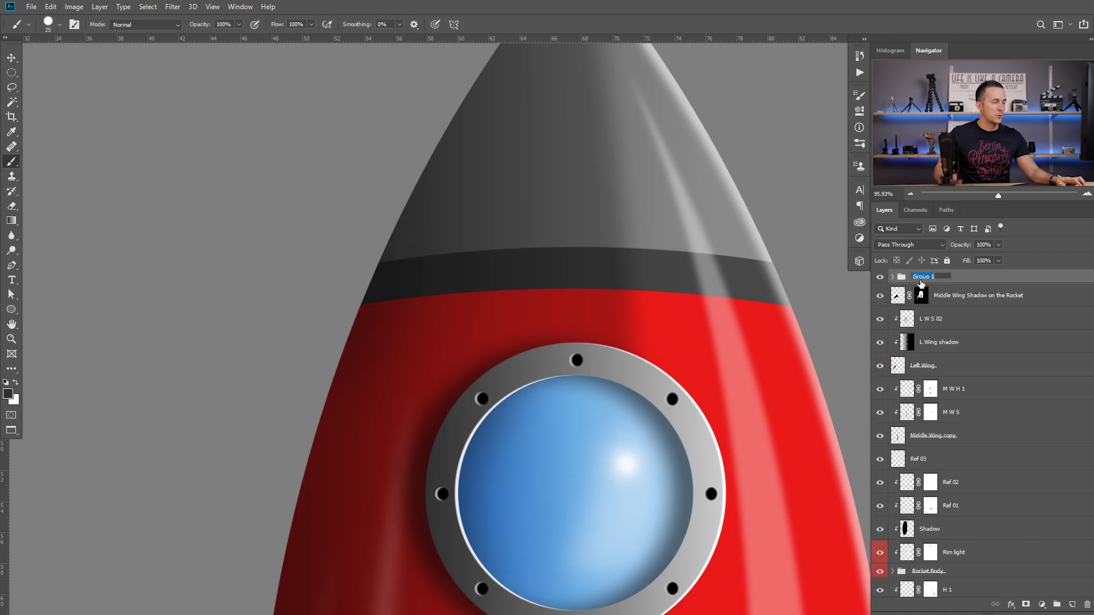
pyautogui.write('Wi')
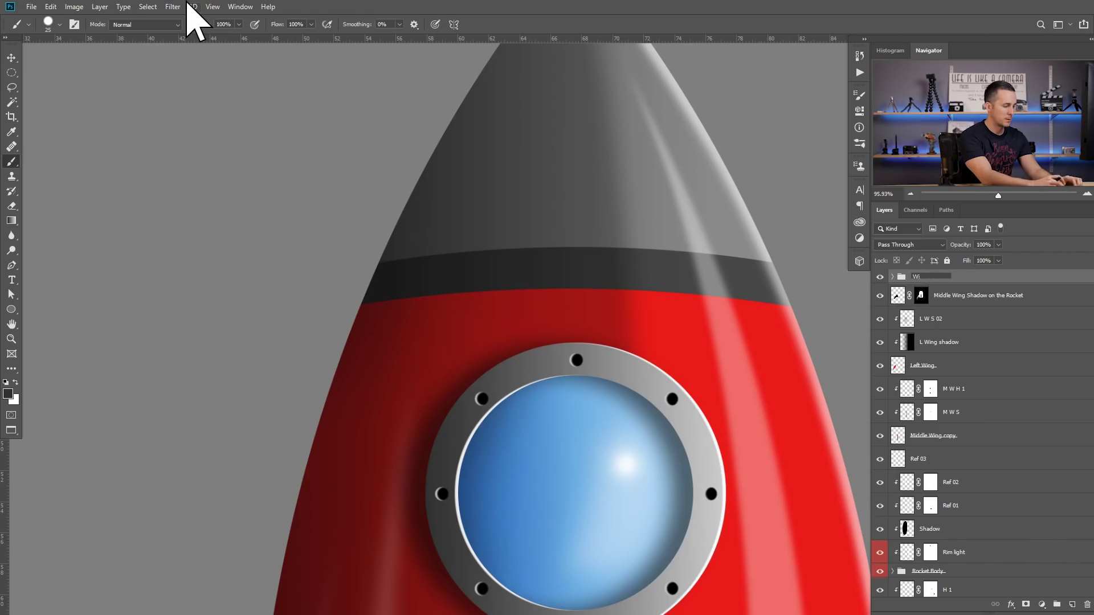
pyautogui.write('ndow')
pyautogui.press('Return')
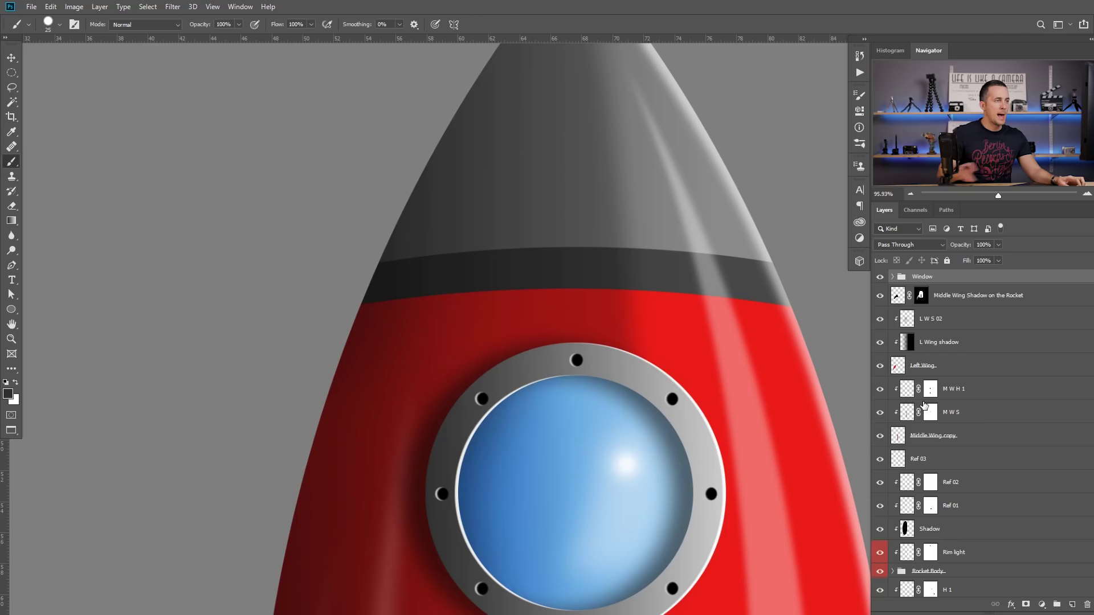
# Add a Bevel & Emboss effect with the Inner Bevel style to the rivet dot on Layer 2.
pyautogui.hotkey('ctrl', 'shift', 'alt', 'n')
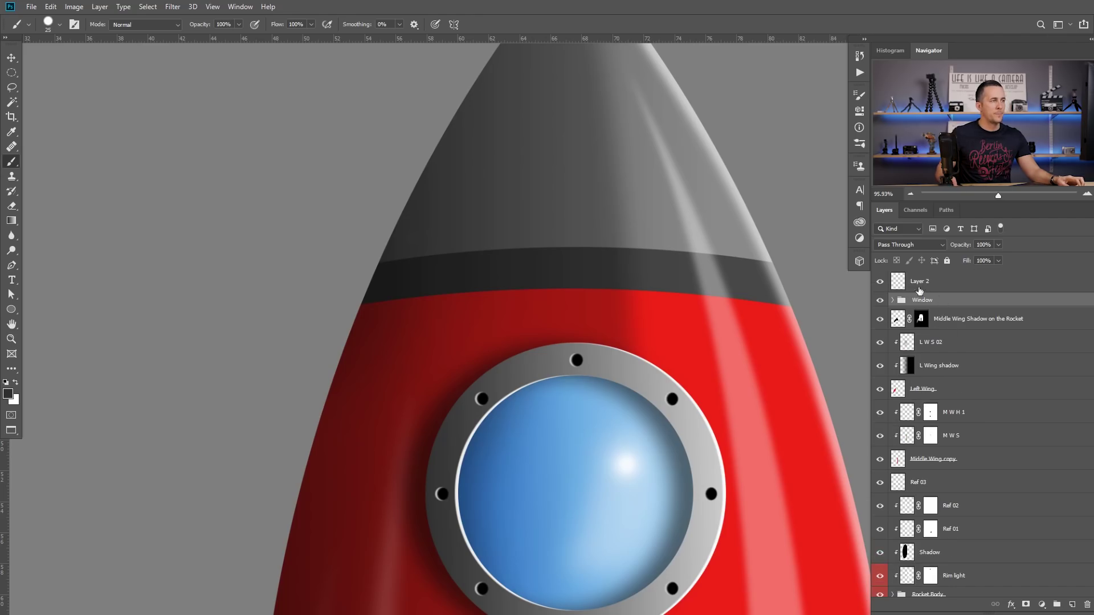
pyautogui.click(897, 288)
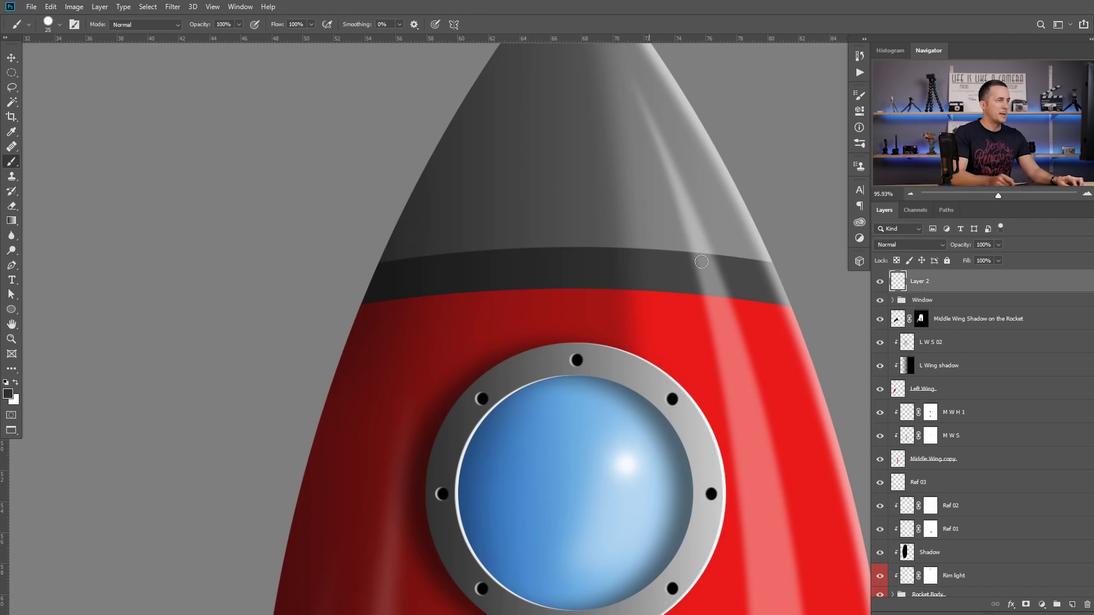
pyautogui.moveTo(414, 239); pyautogui.dragTo(436, 253)
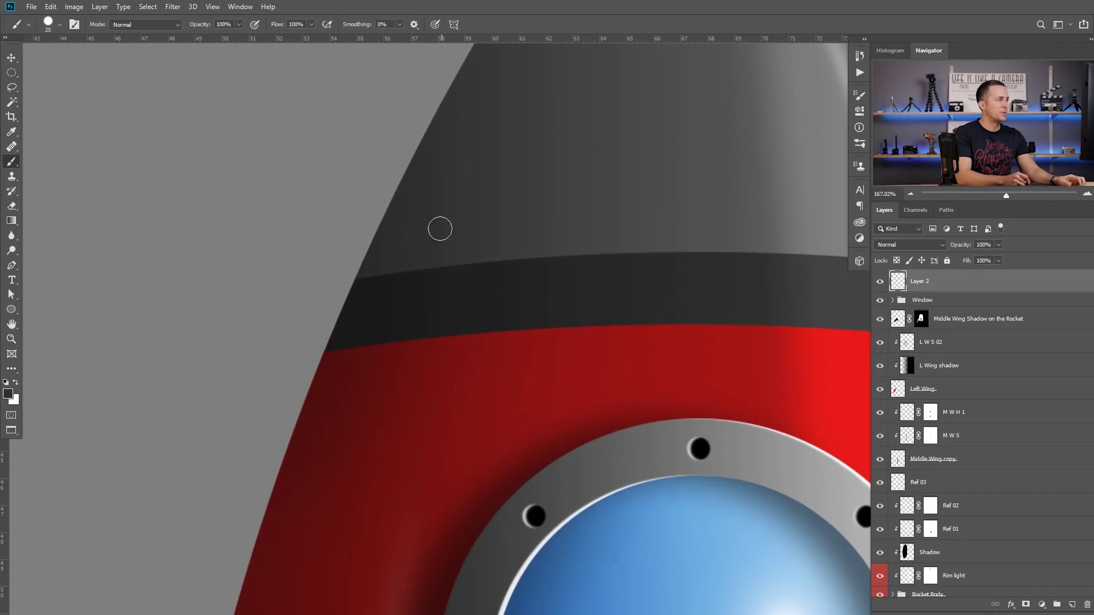
pyautogui.doubleClick(967, 302)
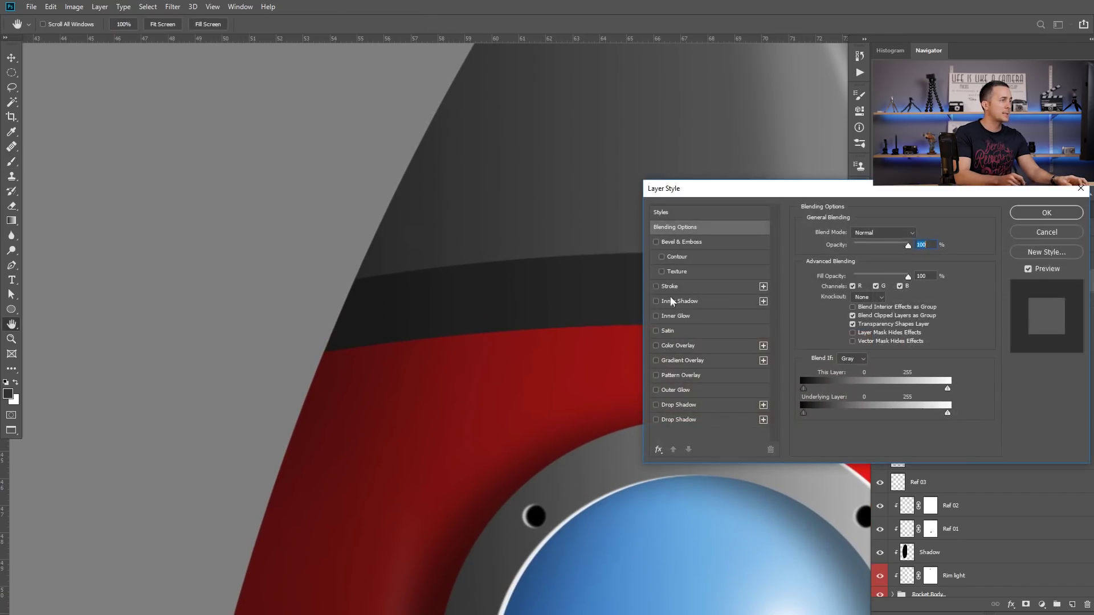
pyautogui.moveTo(729, 196); pyautogui.dragTo(717, 184)
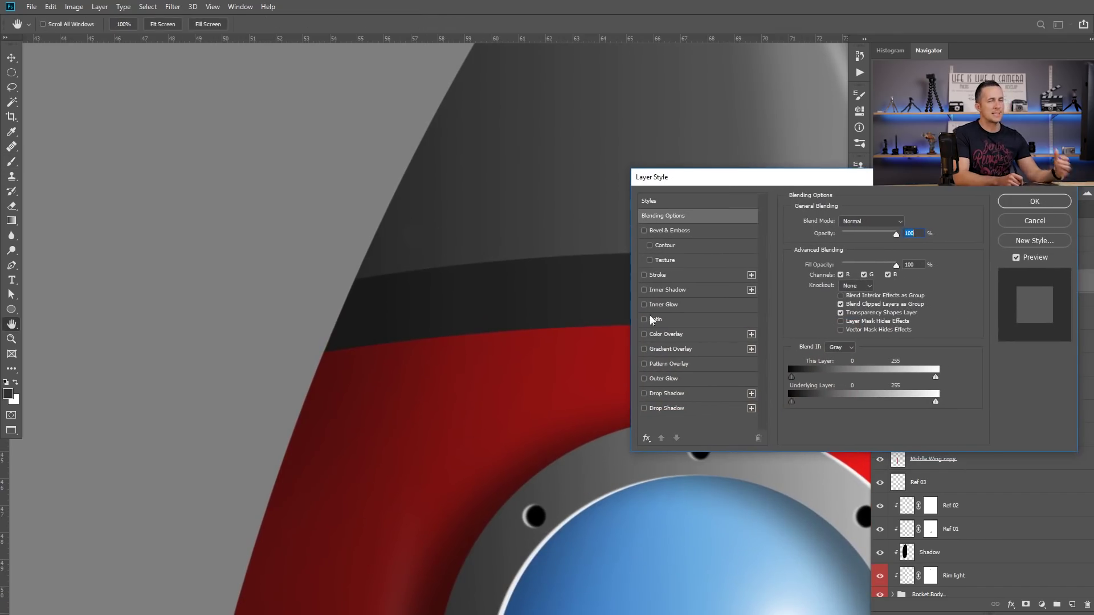
pyautogui.click(656, 233)
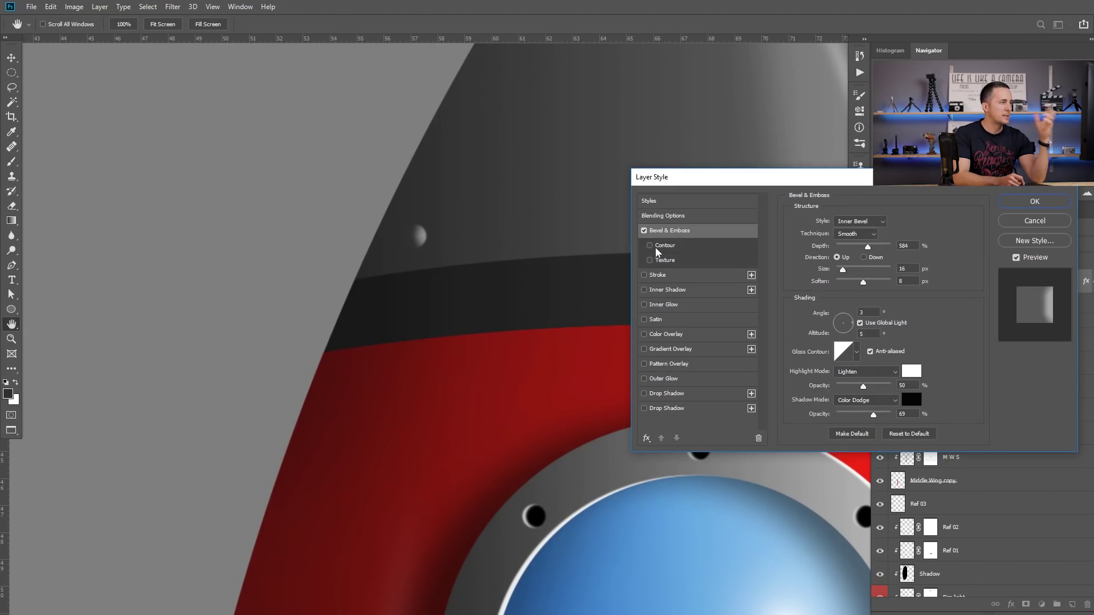
# Add a black drop shadow to the rivet with 31% opacity, 4 px distance and 2 px size.
pyautogui.click(668, 394)
pyautogui.moveTo(865, 238); pyautogui.dragTo(879, 238)
pyautogui.moveTo(853, 274); pyautogui.dragTo(834, 298)
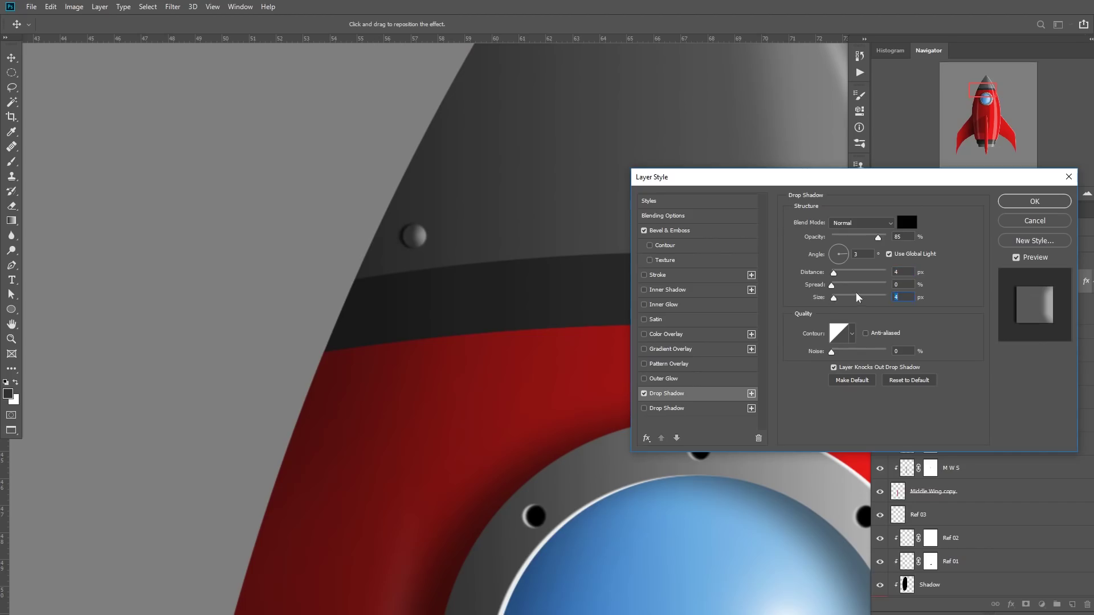
pyautogui.moveTo(878, 237); pyautogui.dragTo(870, 239)
pyautogui.moveTo(566, 304); pyautogui.dragTo(520, 286)
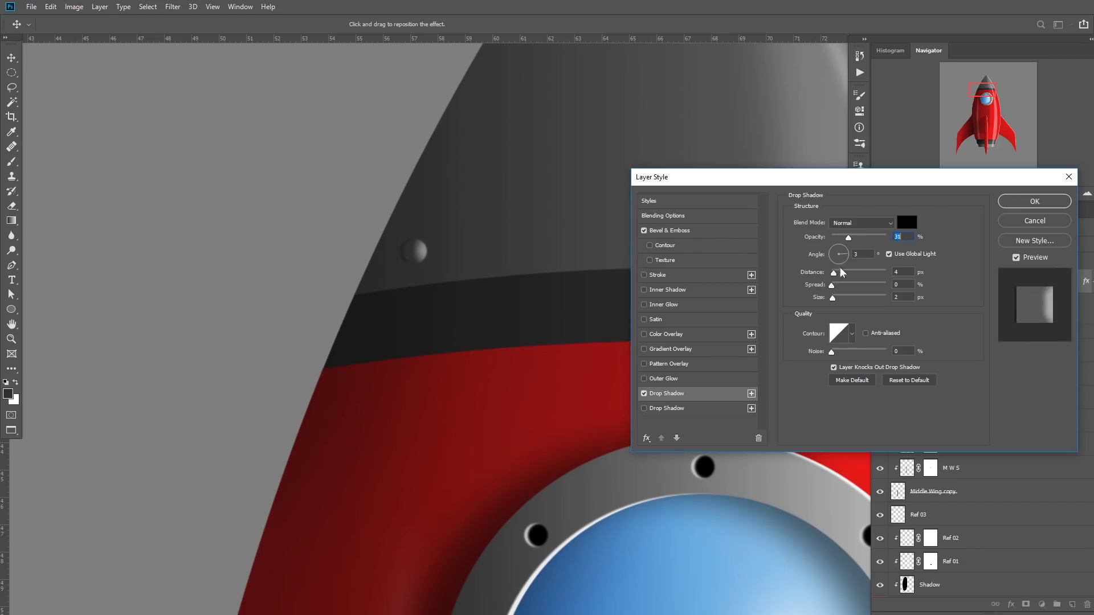
# Fine-tune the rivet's bevel highlight opacity and softness, and apply the layer style.
pyautogui.click(683, 231)
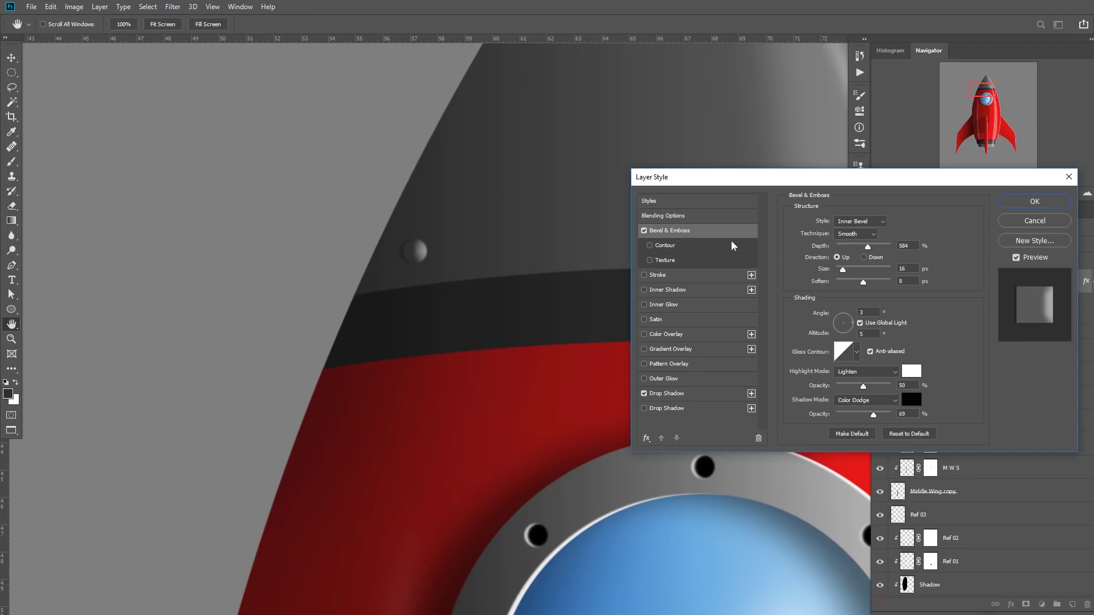
pyautogui.moveTo(863, 388)
pyautogui.mouseDown()
pyautogui.moveTo(853, 389)
pyautogui.moveTo(889, 388)
pyautogui.moveTo(862, 390)
pyautogui.mouseUp()
pyautogui.moveTo(836, 286)
pyautogui.mouseDown()
pyautogui.moveTo(894, 286)
pyautogui.moveTo(871, 288)
pyautogui.mouseUp()
pyautogui.click(1034, 203)
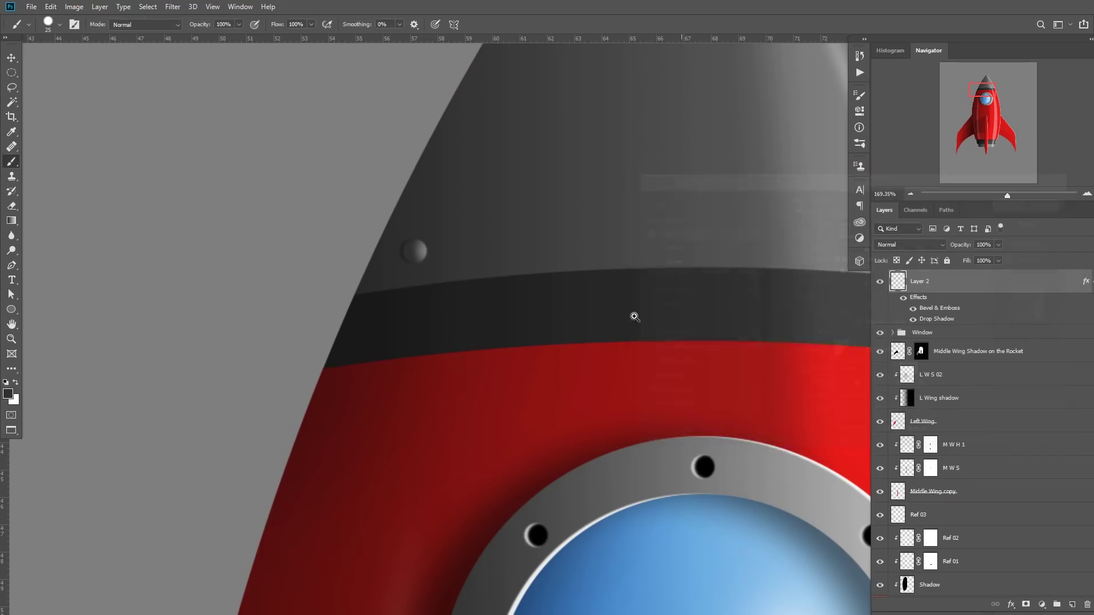
pyautogui.scroll(-3, 635, 313)
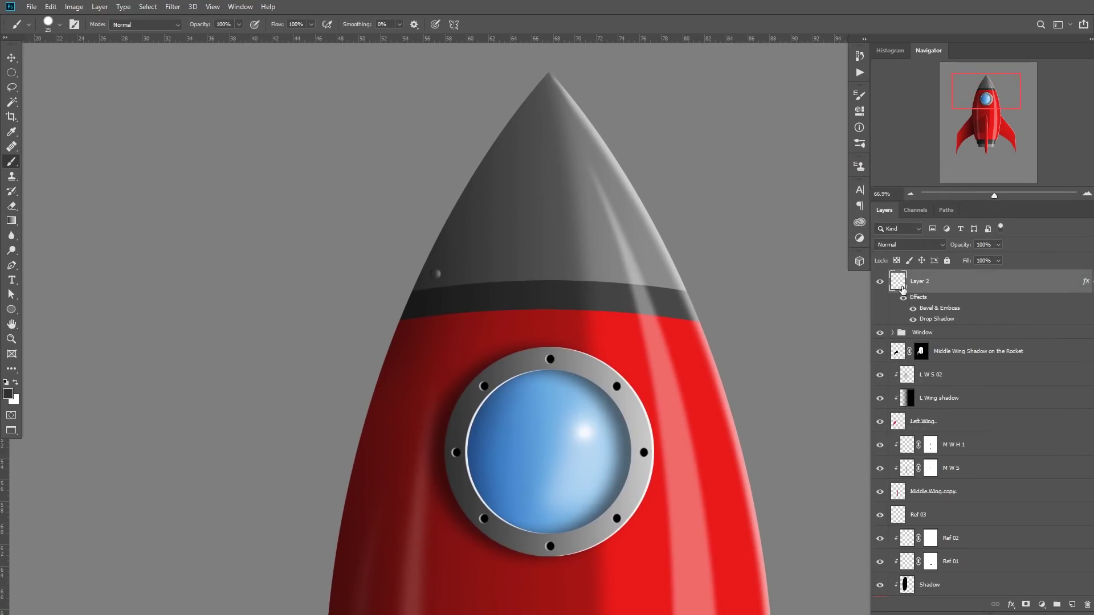
pyautogui.scroll(3, 465, 256)
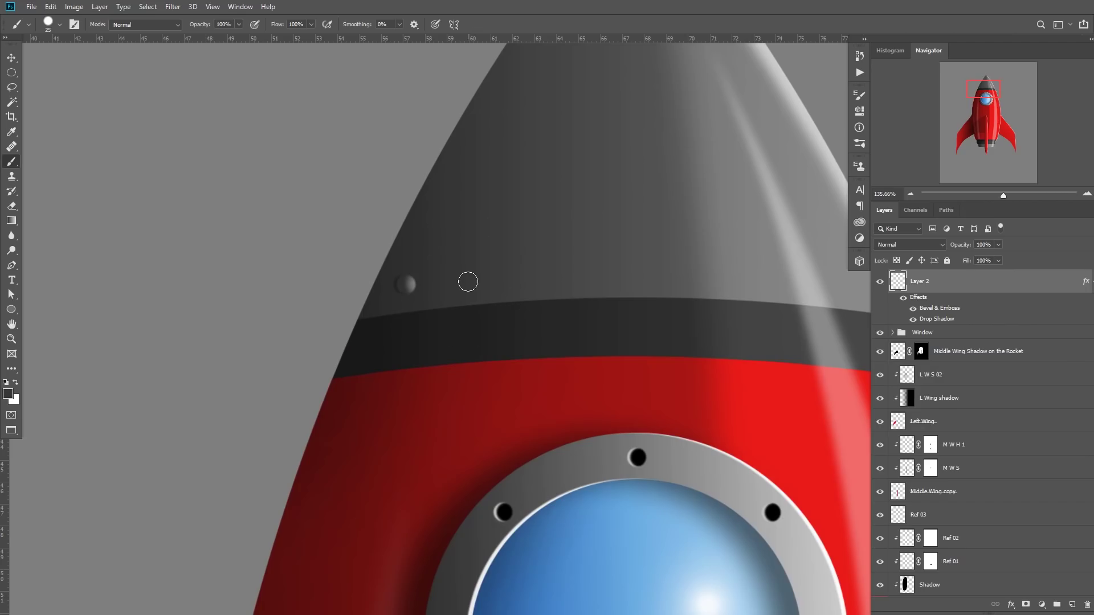
# Add rivets at the right end and centre of the grey cap's lower edge, each in the colour sampled from that spot.
pyautogui.moveTo(682, 265); pyautogui.dragTo(475, 254)
pyautogui.scroll(-1, 475, 254)
pyautogui.keyDown('alt'); pyautogui.click(663, 274); pyautogui.keyUp('alt')
pyautogui.click(661, 278)
pyautogui.scroll(-2, 615, 282)
pyautogui.keyDown('alt'); pyautogui.click(488, 266); pyautogui.keyUp('alt')
pyautogui.click(481, 265)
# Fill the gaps in the cap's rivet row with evenly spaced rivets in locally sampled greys.
pyautogui.keyDown('alt'); pyautogui.click(406, 266); pyautogui.keyUp('alt')
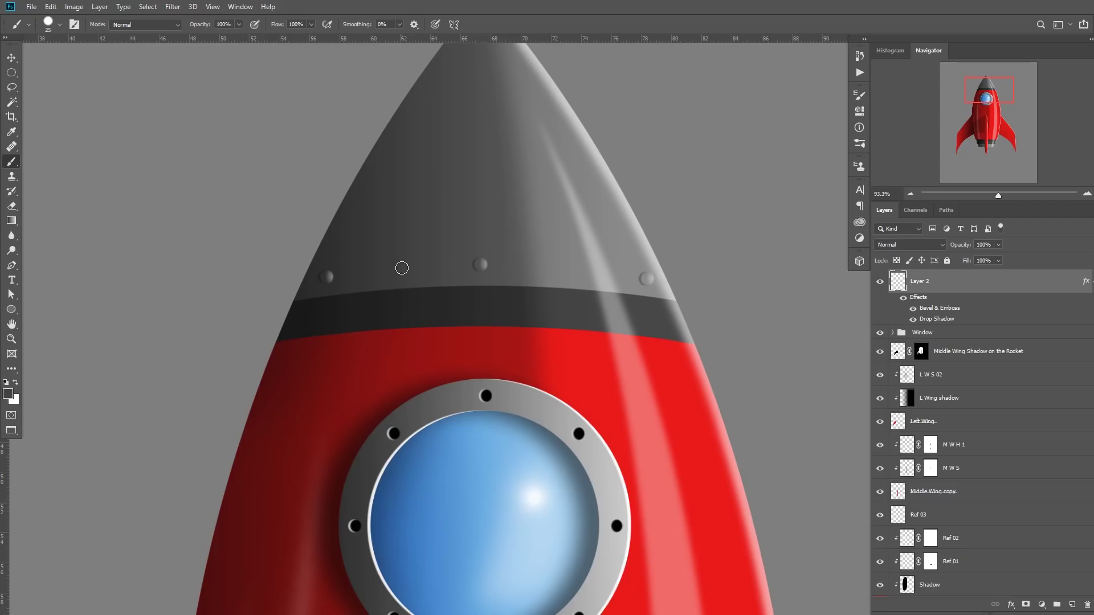
pyautogui.click(380, 269)
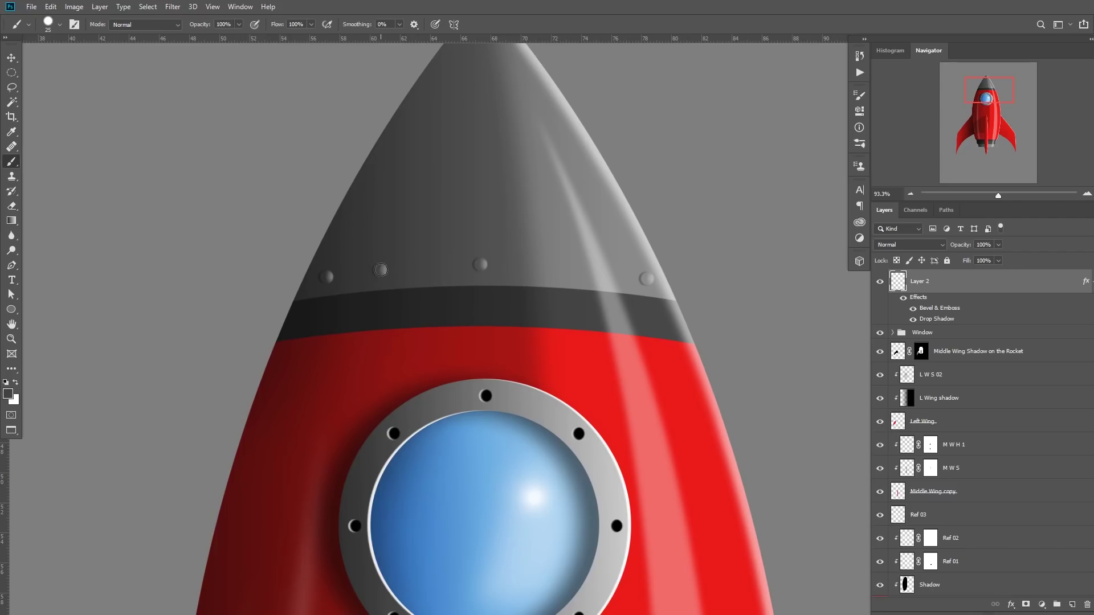
pyautogui.click(431, 266)
pyautogui.keyDown('alt'); pyautogui.click(532, 266); pyautogui.keyUp('alt')
pyautogui.click(533, 267)
pyautogui.keyDown('alt'); pyautogui.click(586, 271); pyautogui.keyUp('alt')
pyautogui.keyDown('alt'); pyautogui.click(613, 273); pyautogui.keyUp('alt')
pyautogui.hotkey('ctrl', 'z')
pyautogui.click(597, 272)
pyautogui.keyDown('alt'); pyautogui.click(539, 266); pyautogui.keyUp('alt')
pyautogui.click(537, 267)
# Place rivets at both ends and the centre of the red body's upper edge, using colours sampled from each spot.
pyautogui.moveTo(343, 359); pyautogui.dragTo(420, 323)
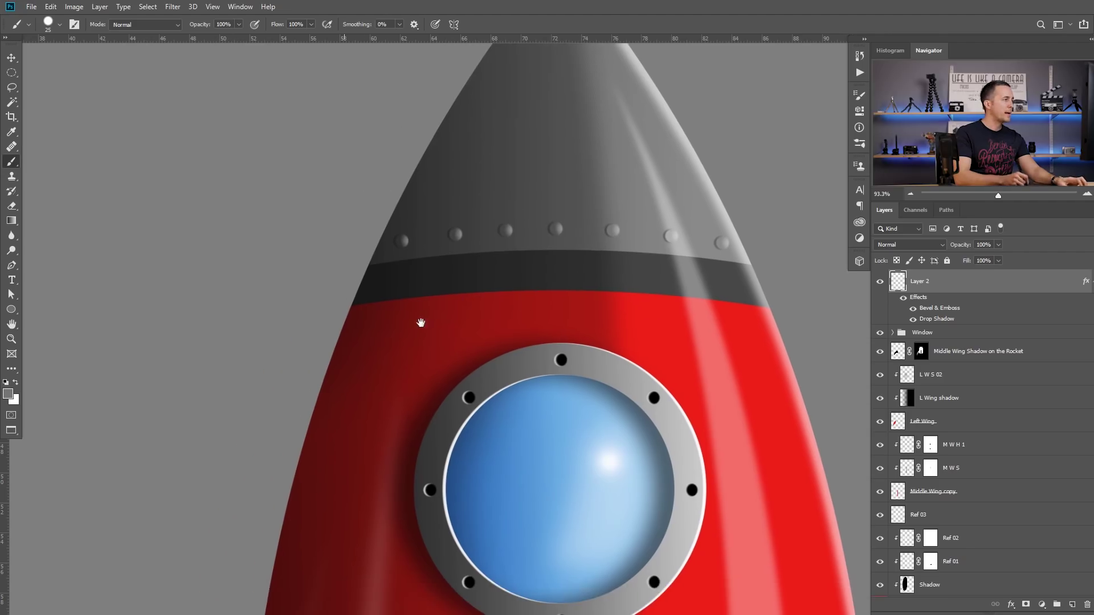
pyautogui.click(367, 316)
pyautogui.keyDown('alt'); pyautogui.click(759, 315); pyautogui.keyUp('alt')
pyautogui.click(759, 317)
pyautogui.keyDown('alt'); pyautogui.click(564, 307); pyautogui.keyUp('alt')
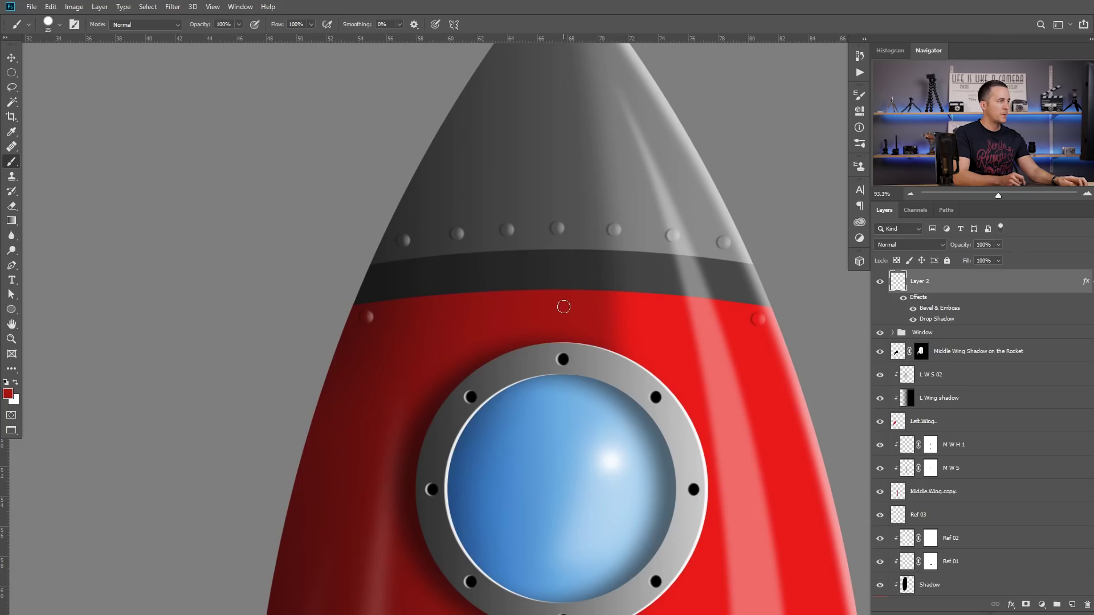
pyautogui.click(561, 304)
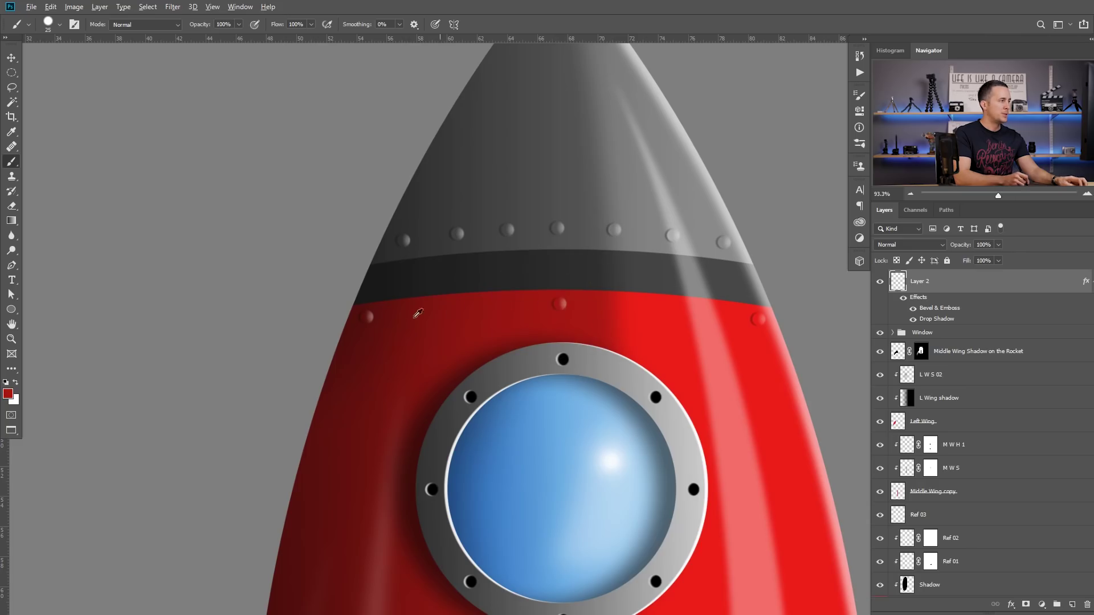
# Complete the red body's upper rivet row by filling the gaps with rivets in locally sampled reds.
pyautogui.click(456, 310)
pyautogui.keyDown('alt'); pyautogui.click(674, 314); pyautogui.keyUp('alt')
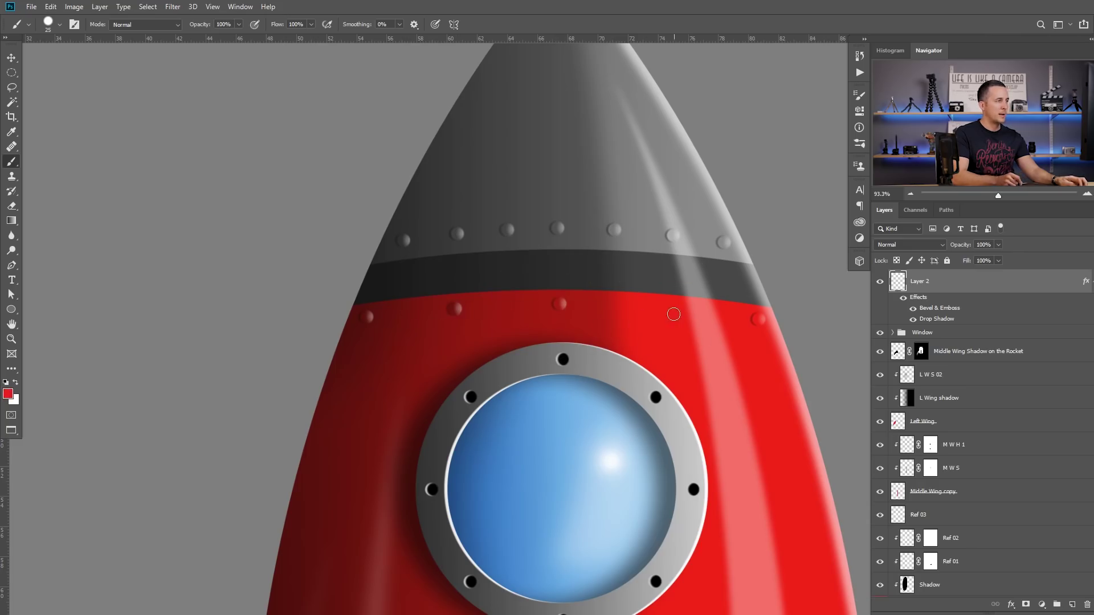
pyautogui.click(662, 310)
pyautogui.keyDown('alt'); pyautogui.click(711, 316); pyautogui.keyUp('alt')
pyautogui.click(711, 313)
pyautogui.keyDown('alt'); pyautogui.click(602, 306); pyautogui.keyUp('alt')
pyautogui.click(608, 306)
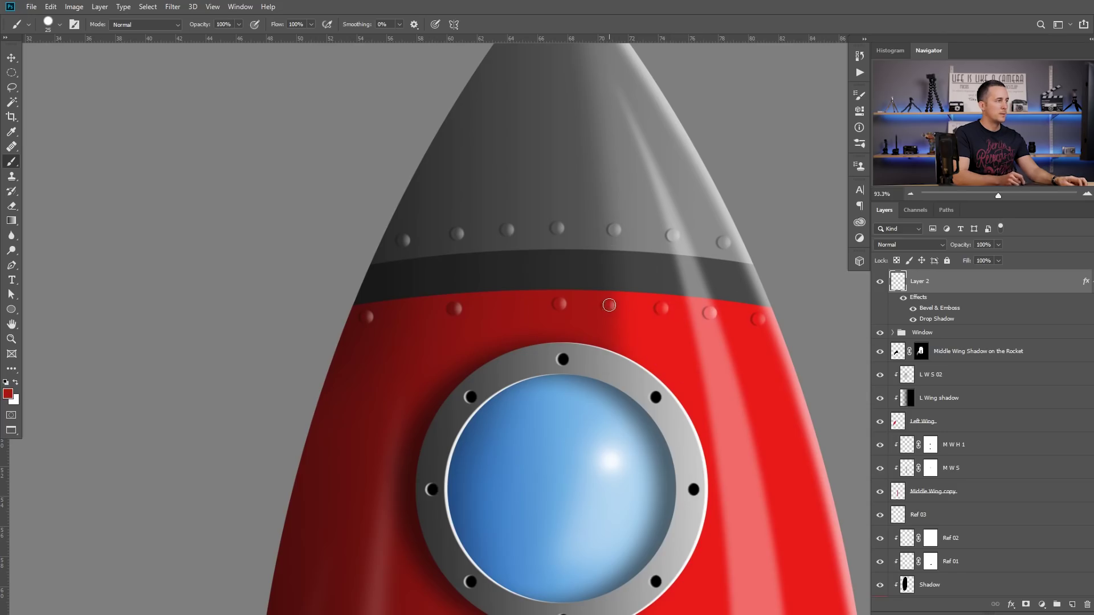
pyautogui.click(505, 307)
pyautogui.keyDown('alt'); pyautogui.click(406, 322); pyautogui.keyUp('alt')
pyautogui.click(408, 313)
# Add five evenly spaced rivets along the red body's lower edge, left of the middle wing.
pyautogui.moveTo(560, 317); pyautogui.dragTo(493, 332)
pyautogui.moveTo(518, 421); pyautogui.dragTo(500, 288)
pyautogui.moveTo(496, 404); pyautogui.dragTo(546, 403)
pyautogui.moveTo(519, 403); pyautogui.dragTo(479, 312)
pyautogui.moveTo(458, 360); pyautogui.dragTo(479, 361)
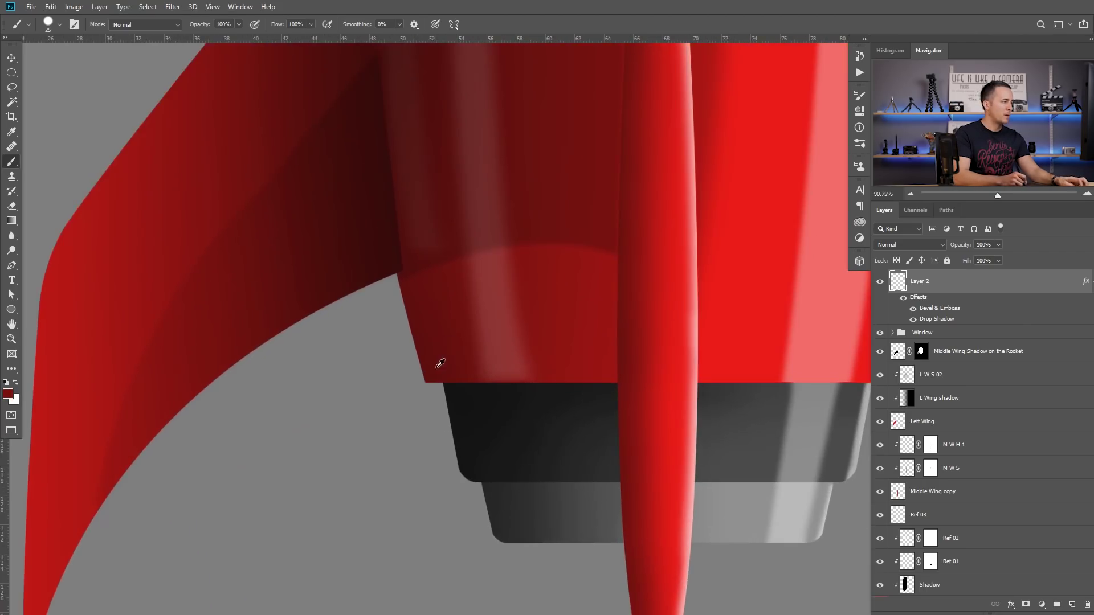
pyautogui.click(437, 368)
pyautogui.click(604, 366)
pyautogui.click(521, 366)
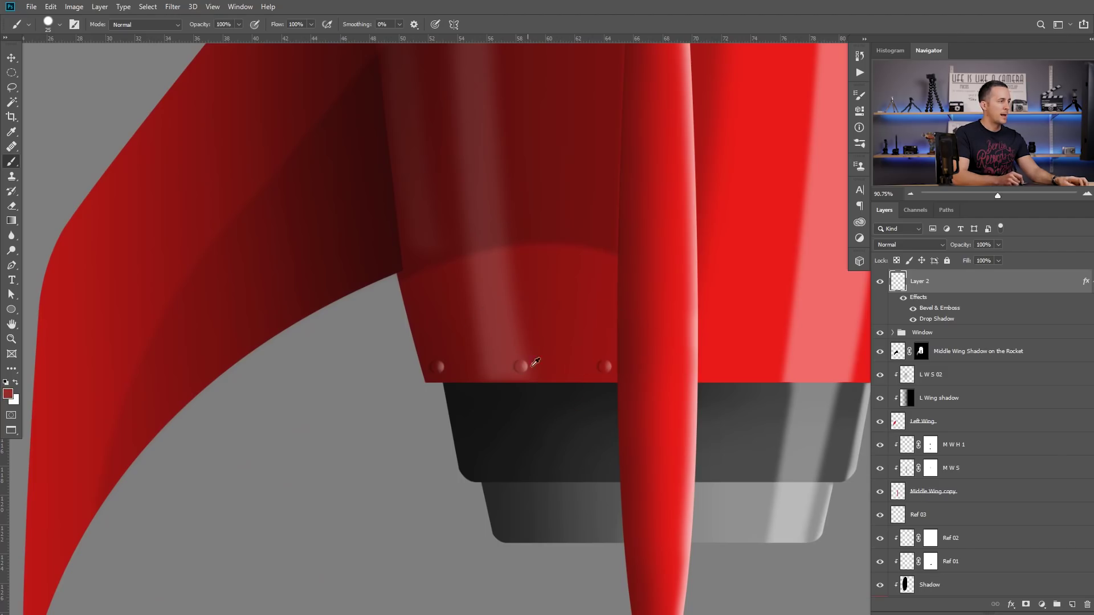
pyautogui.click(567, 366)
pyautogui.click(480, 366)
# Add a matching rivet row in locally sampled reds along the body's lower edge, right of the middle wing.
pyautogui.hscroll(5, 532, 276)
pyautogui.keyDown('alt'); pyautogui.click(477, 376); pyautogui.keyUp('alt')
pyautogui.click(478, 374)
pyautogui.click(644, 375)
pyautogui.keyDown('alt'); pyautogui.click(562, 372); pyautogui.keyUp('alt')
pyautogui.click(561, 372)
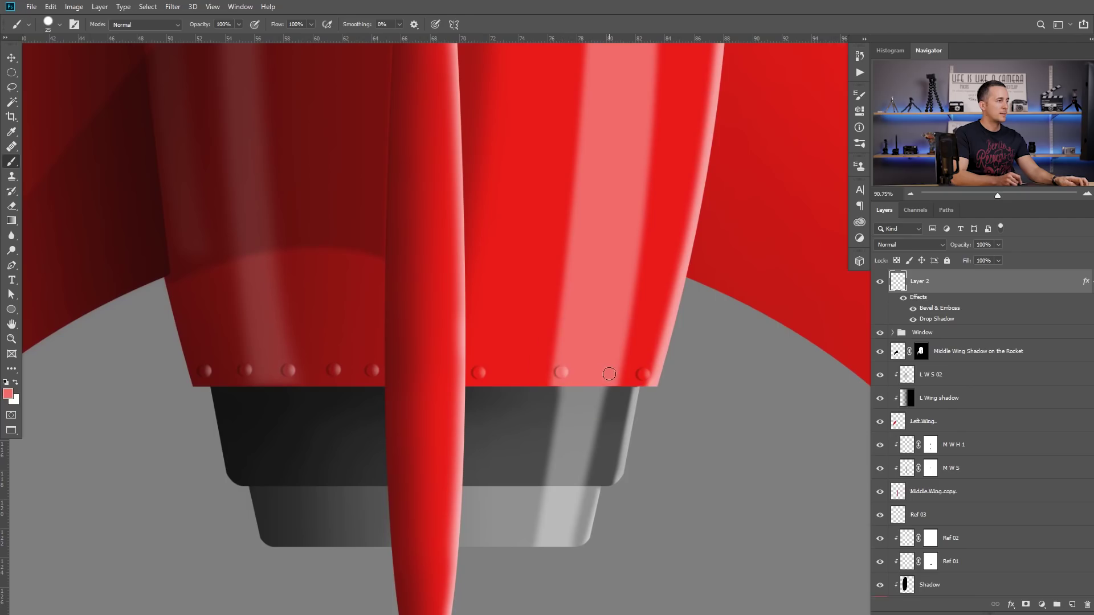
pyautogui.keyDown('alt'); pyautogui.click(520, 367); pyautogui.keyUp('alt')
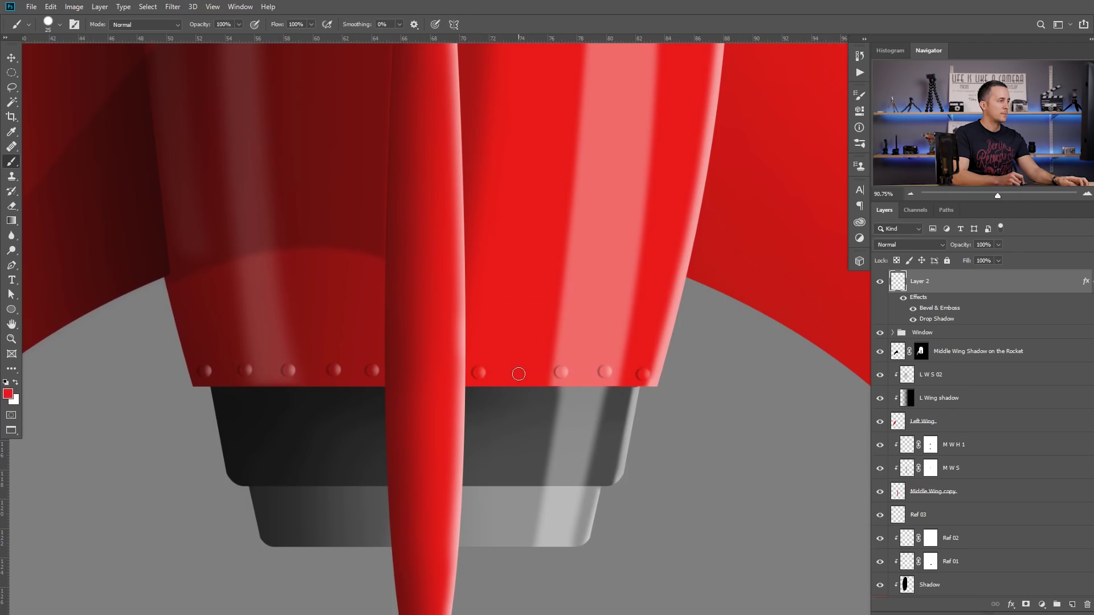
# Group all rocket layers from Layer 2 down to the right wing and name the group Rocket.
pyautogui.hotkey('ctrl', '0')
pyautogui.moveTo(579, 323); pyautogui.dragTo(550, 368)
pyautogui.moveTo(546, 323); pyautogui.dragTo(527, 342)
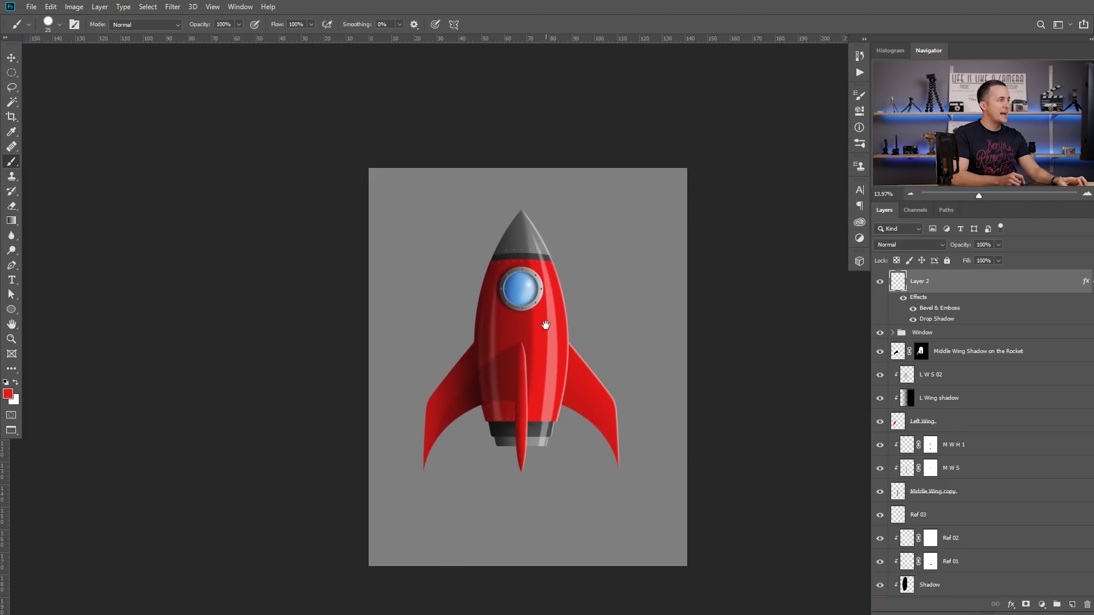
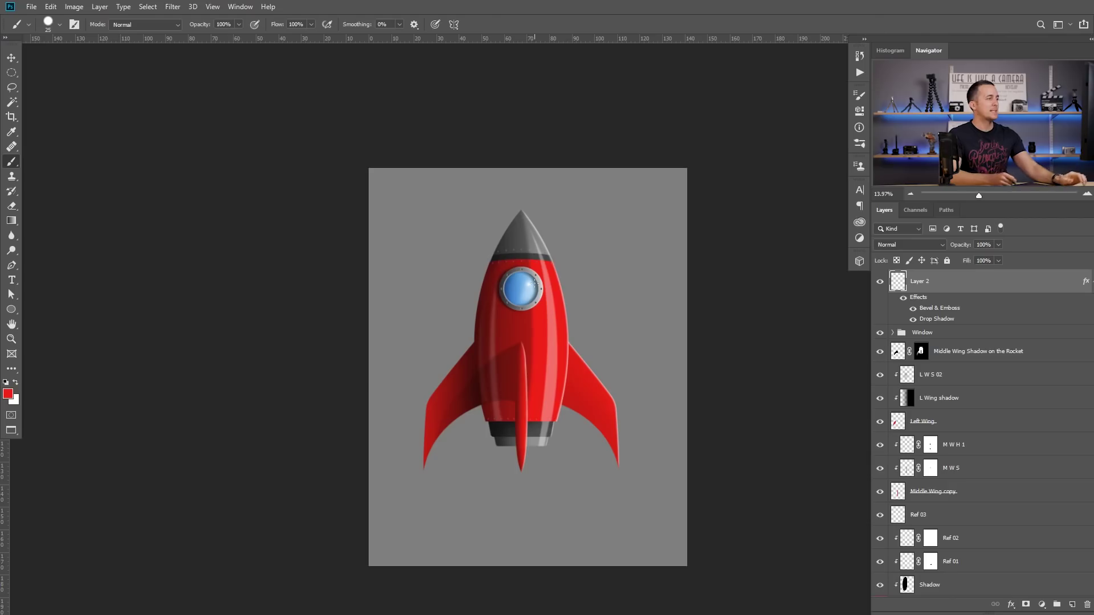
pyautogui.scroll(-2, 1052, 403)
pyautogui.scroll(5, 1051, 403)
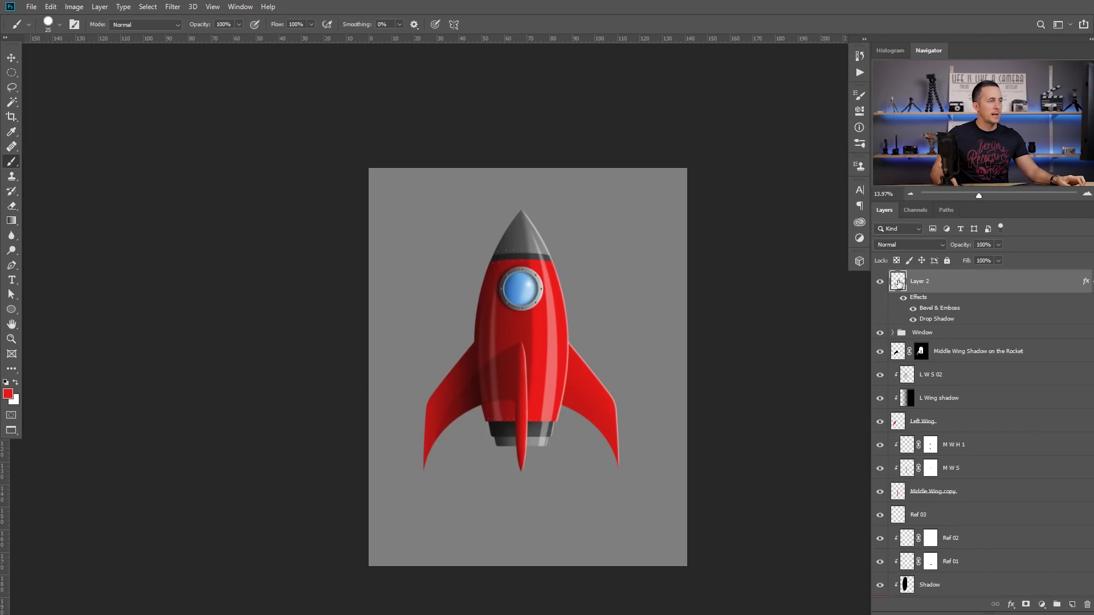
pyautogui.scroll(-3, 897, 398)
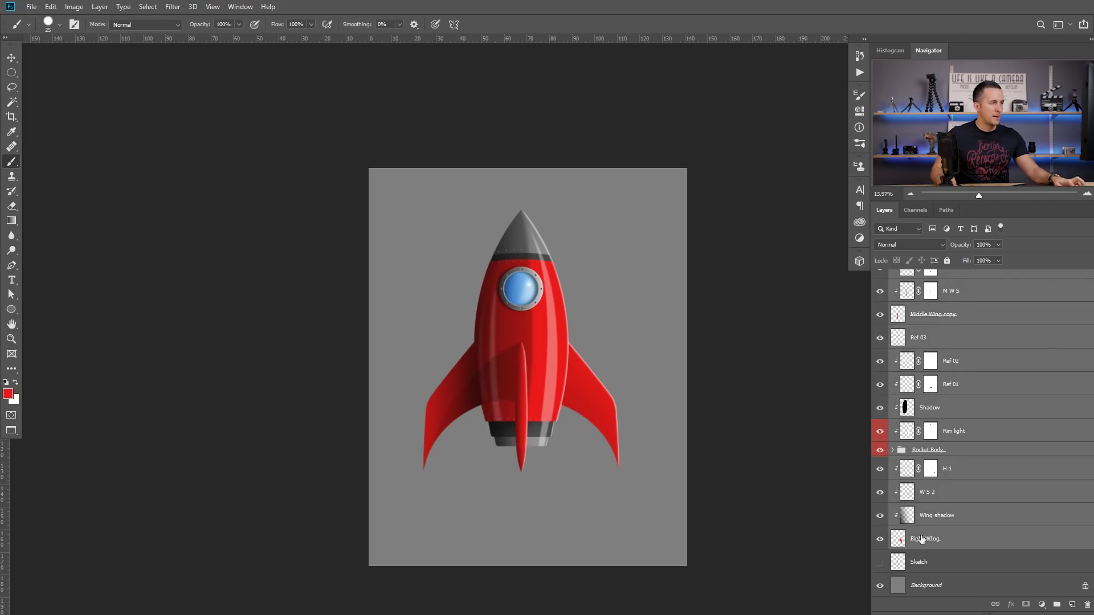
pyautogui.hotkey('ctrl', 'g')
pyautogui.doubleClick(922, 277)
pyautogui.write('Rocket')
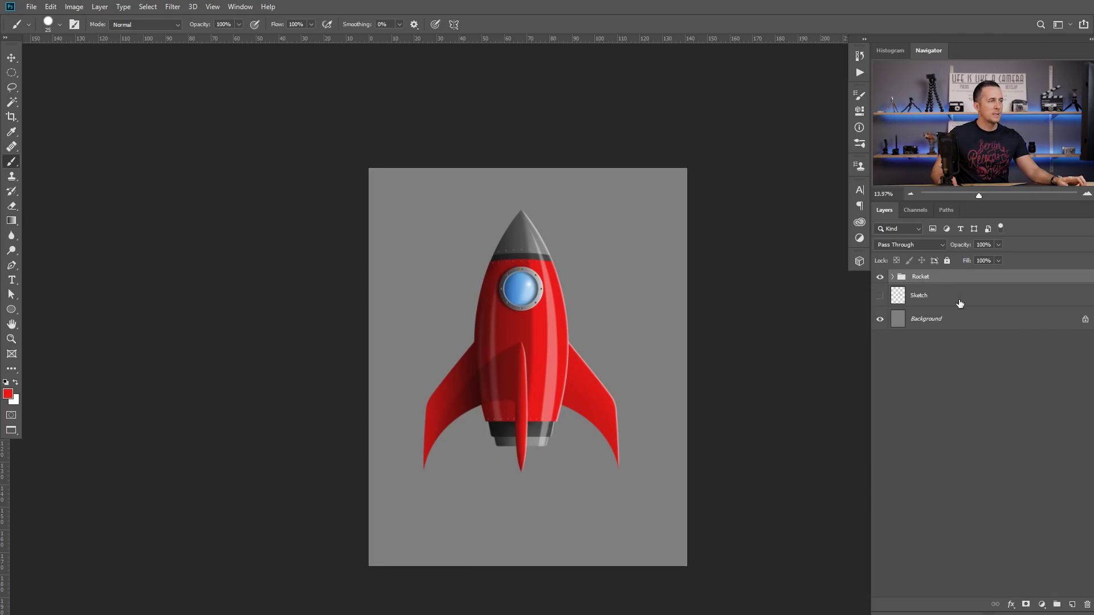
# Add a Solid Color fill layer in a muted dark blue directly above the Background layer.
pyautogui.click(961, 326)
pyautogui.click(1041, 604)
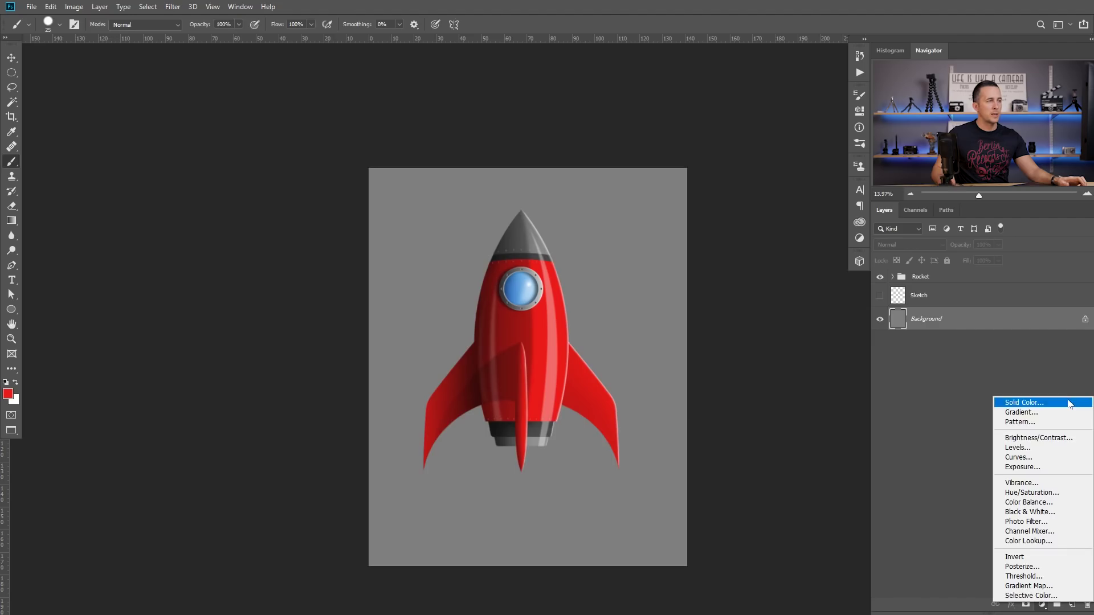
pyautogui.click(1070, 401)
pyautogui.moveTo(736, 292); pyautogui.dragTo(787, 277)
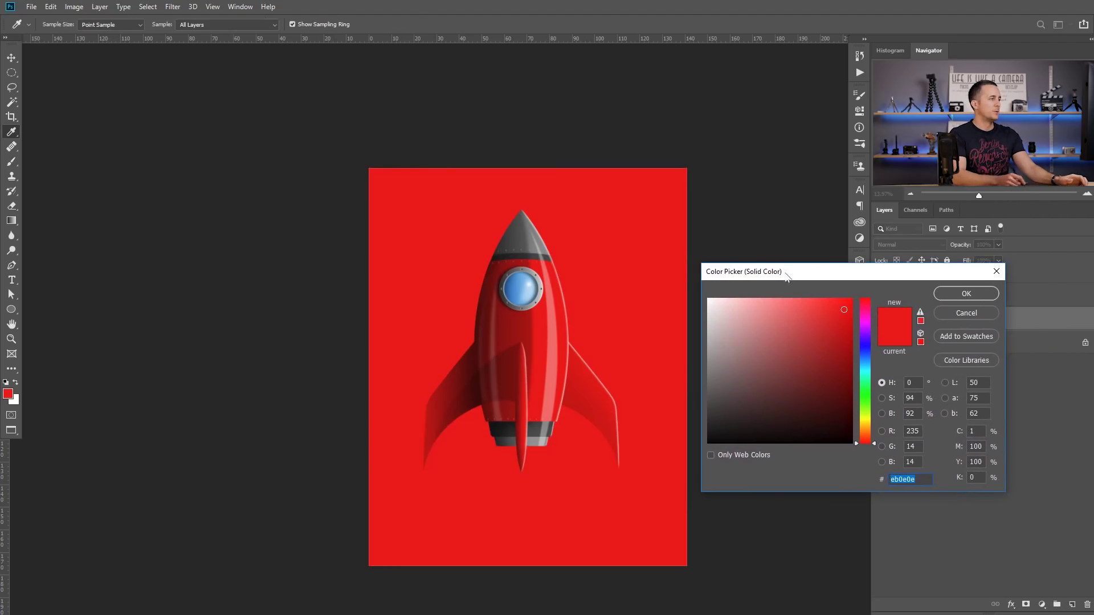
pyautogui.moveTo(867, 367); pyautogui.dragTo(867, 355)
pyautogui.moveTo(799, 348)
pyautogui.mouseDown()
pyautogui.moveTo(783, 384)
pyautogui.moveTo(761, 392)
pyautogui.mouseUp()
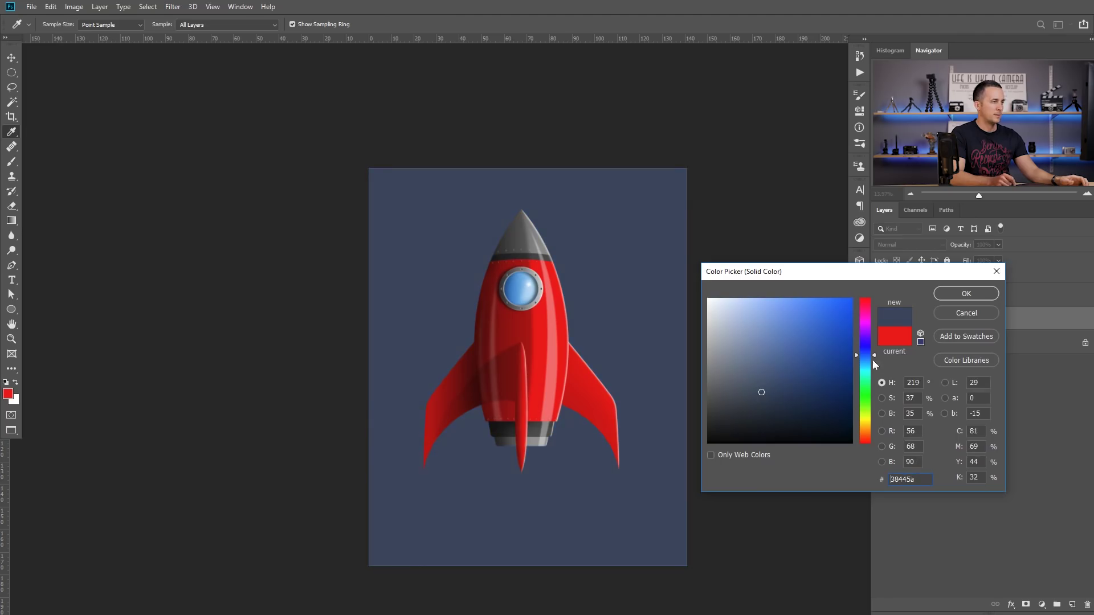
pyautogui.moveTo(870, 354); pyautogui.dragTo(871, 356)
pyautogui.click(965, 294)
# Create a new layer above the colour fill and name it Stars.
pyautogui.moveTo(640, 359); pyautogui.dragTo(609, 360)
pyautogui.moveTo(600, 361)
pyautogui.mouseDown()
pyautogui.moveTo(545, 354)
pyautogui.moveTo(604, 354)
pyautogui.mouseUp()
pyautogui.click(1072, 604)
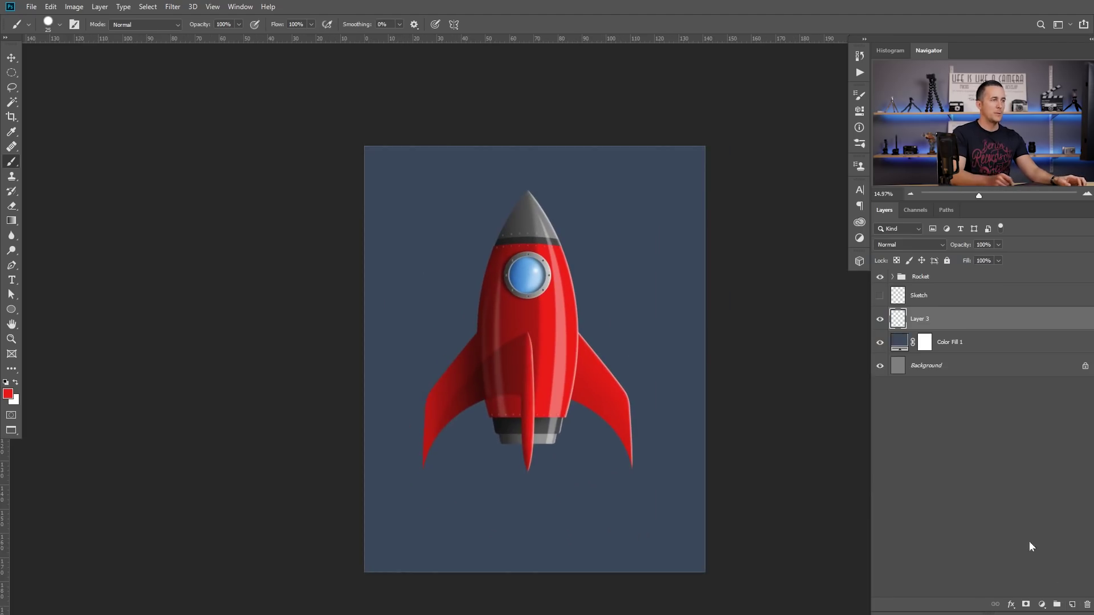
pyautogui.doubleClick(920, 320)
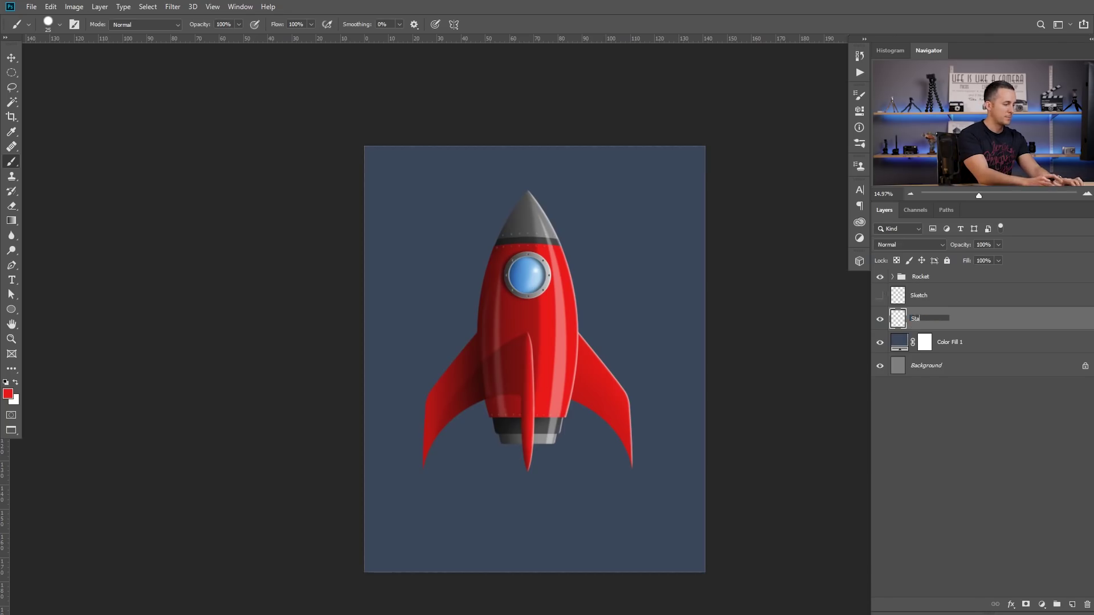
pyautogui.press('Return')
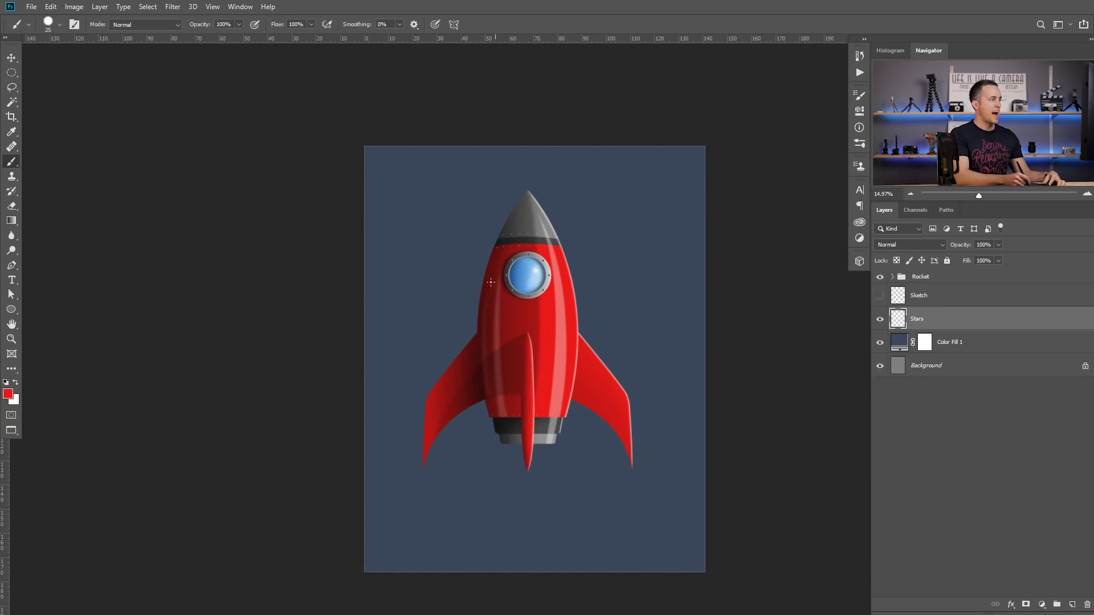
# Switch the painting colour to white and undo the trial brush dots on the Stars layer.
pyautogui.press('x')
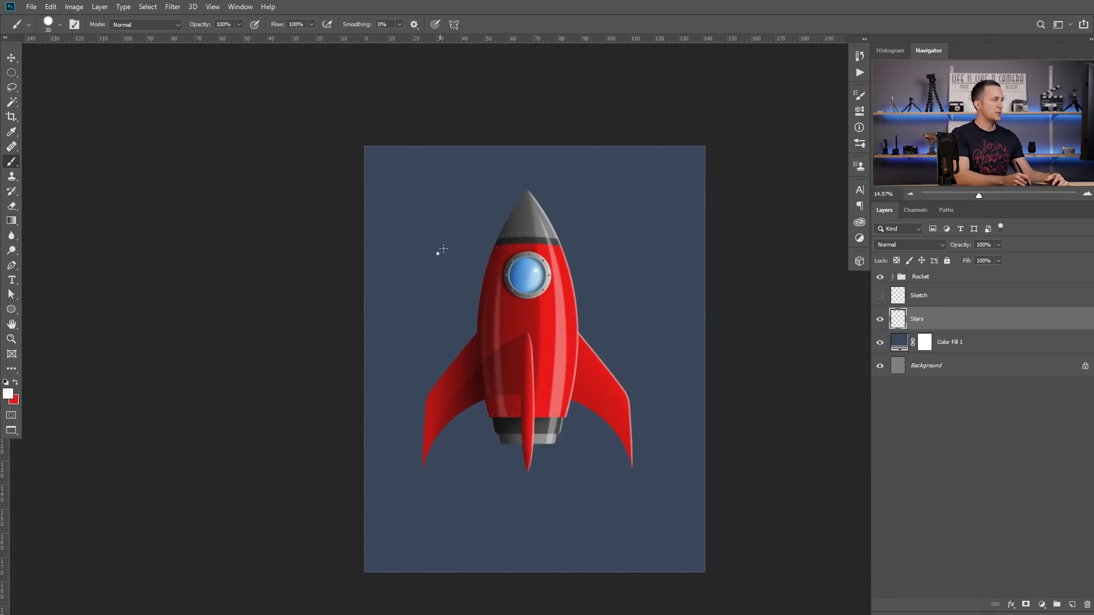
pyautogui.hotkey('ctrl', 'z')
pyautogui.hotkey('ctrl', 'z')
pyautogui.hotkey('ctrl', 'z')
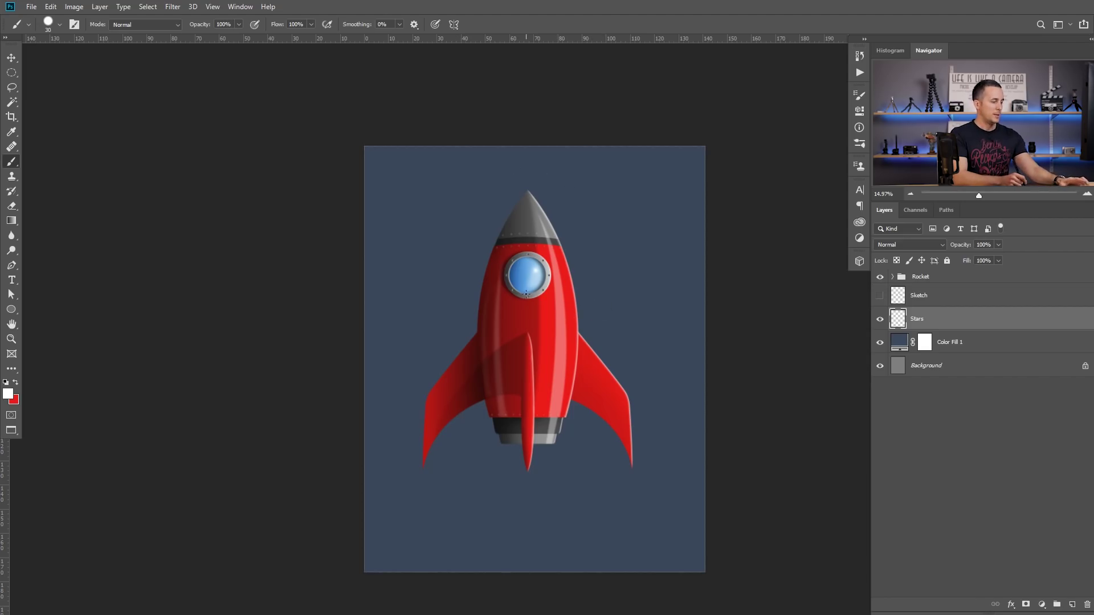
# Configure the brush with 1000% spacing, 61% size jitter and 1000% scatter.
pyautogui.press('F5')
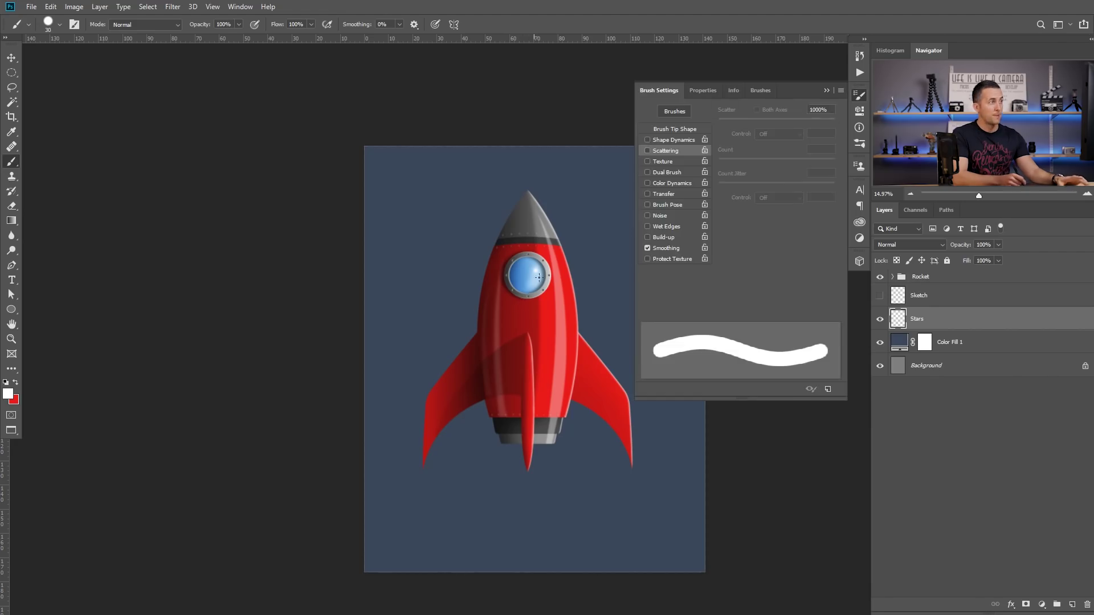
pyautogui.click(671, 130)
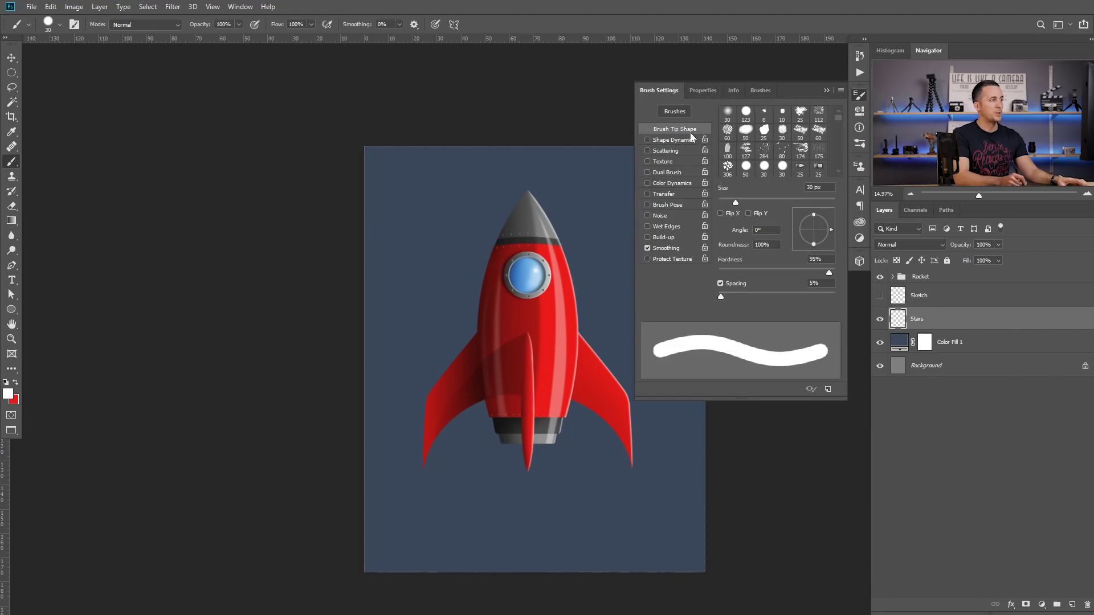
pyautogui.moveTo(724, 297); pyautogui.dragTo(854, 298)
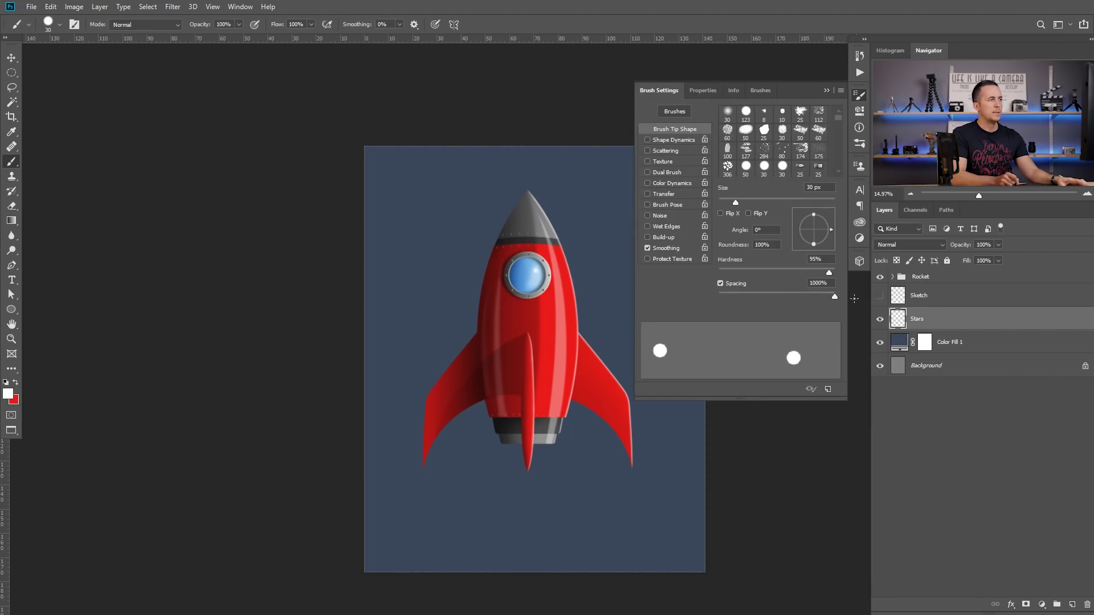
pyautogui.click(675, 141)
pyautogui.moveTo(727, 124); pyautogui.dragTo(796, 125)
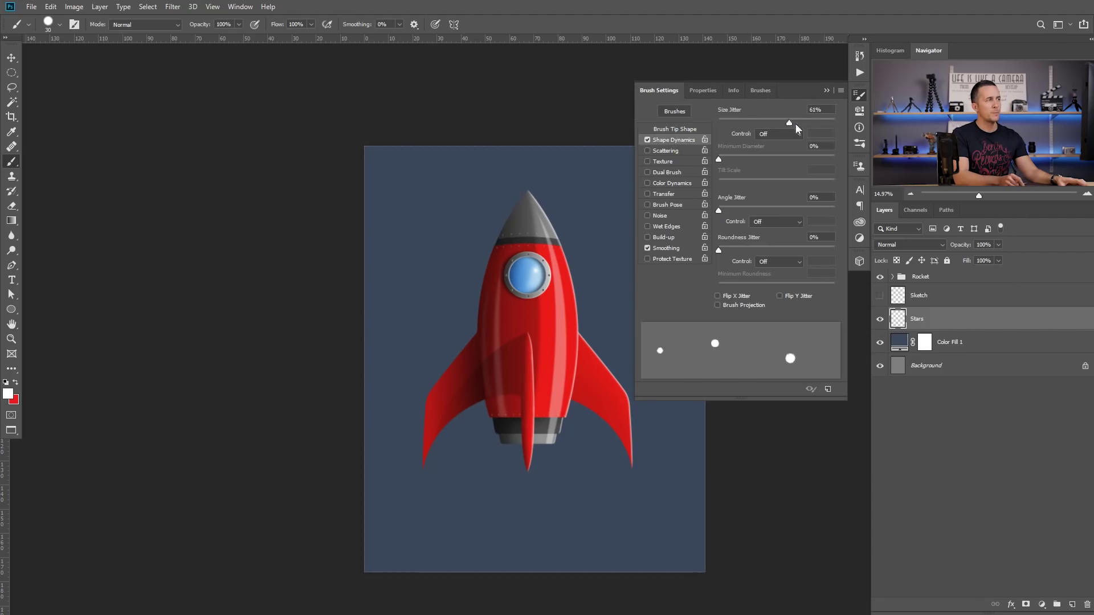
pyautogui.click(673, 151)
pyautogui.moveTo(720, 123); pyautogui.dragTo(829, 123)
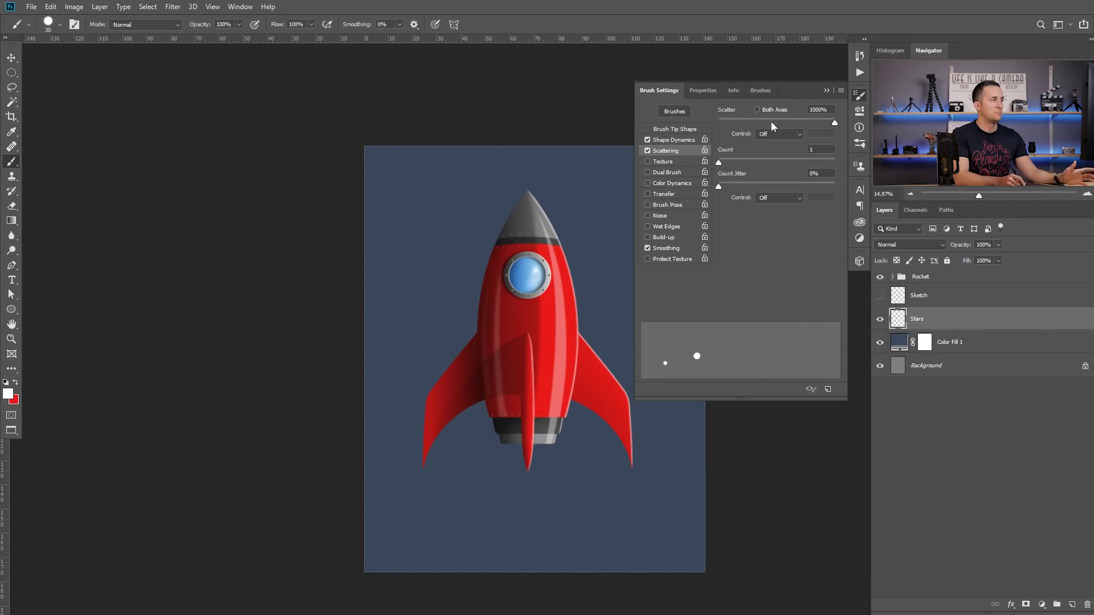
# Paint scattered white stars across the blue background and set the Stars layer's opacity to 76%.
pyautogui.click(827, 90)
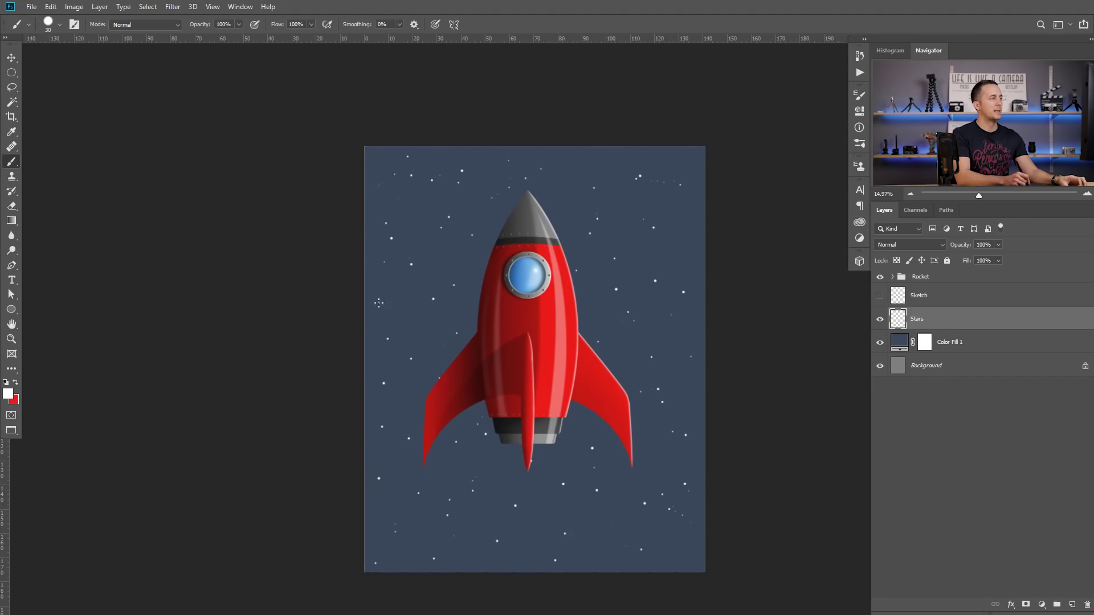
pyautogui.moveTo(952, 246); pyautogui.dragTo(951, 246)
pyautogui.moveTo(608, 373)
pyautogui.keyDown('ctrl'); pyautogui.mouseDown()
pyautogui.moveTo(604, 396)
pyautogui.moveTo(594, 395)
pyautogui.moveTo(524, 319)
pyautogui.moveTo(521, 371)
pyautogui.moveTo(541, 354)
pyautogui.moveTo(506, 429)
pyautogui.mouseUp(); pyautogui.keyUp('ctrl')
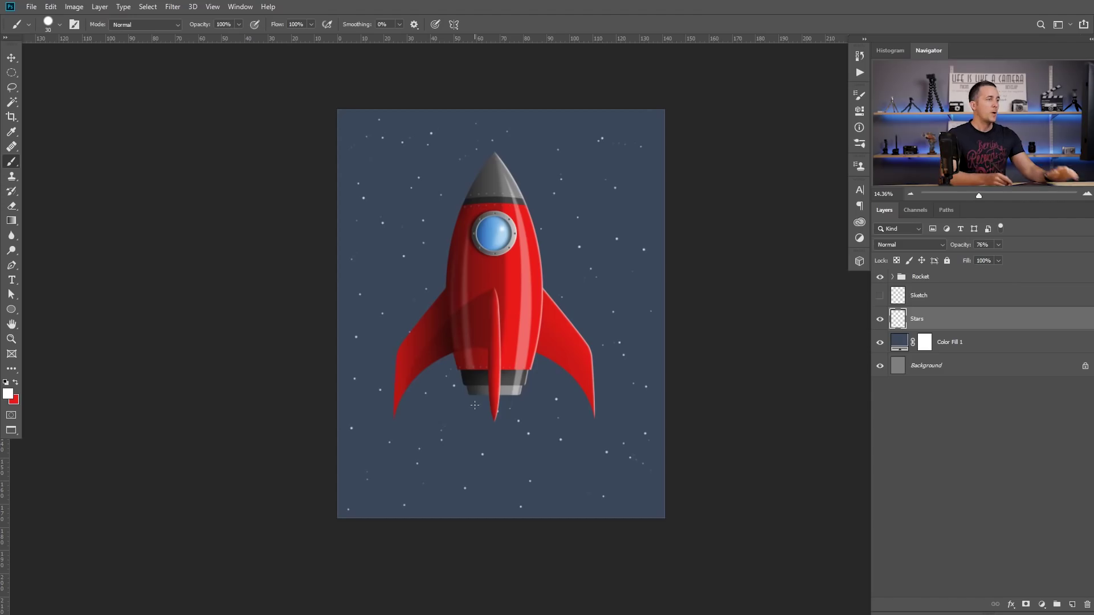
# Create a new layer above Stars and name it Smoke.
pyautogui.click(1074, 604)
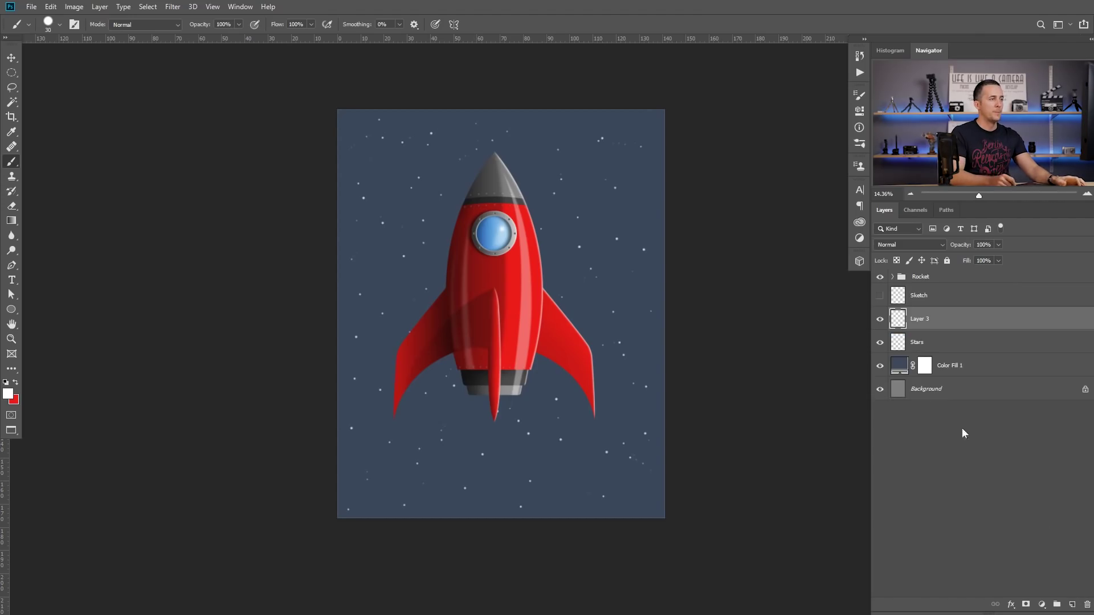
pyautogui.doubleClick(920, 319)
pyautogui.write('Smoke')
pyautogui.press('Return')
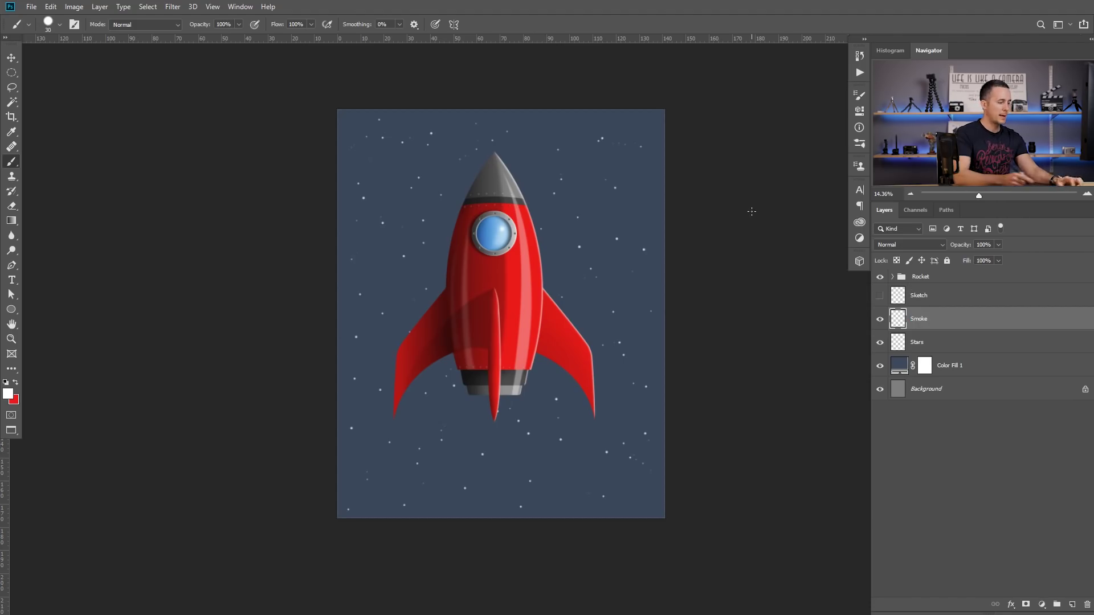
# Choose the Cloud Brush from the Cloud-Dust Brushes set at a size of 700 px.
pyautogui.rightClick(521, 335)
pyautogui.moveTo(821, 373); pyautogui.dragTo(822, 400)
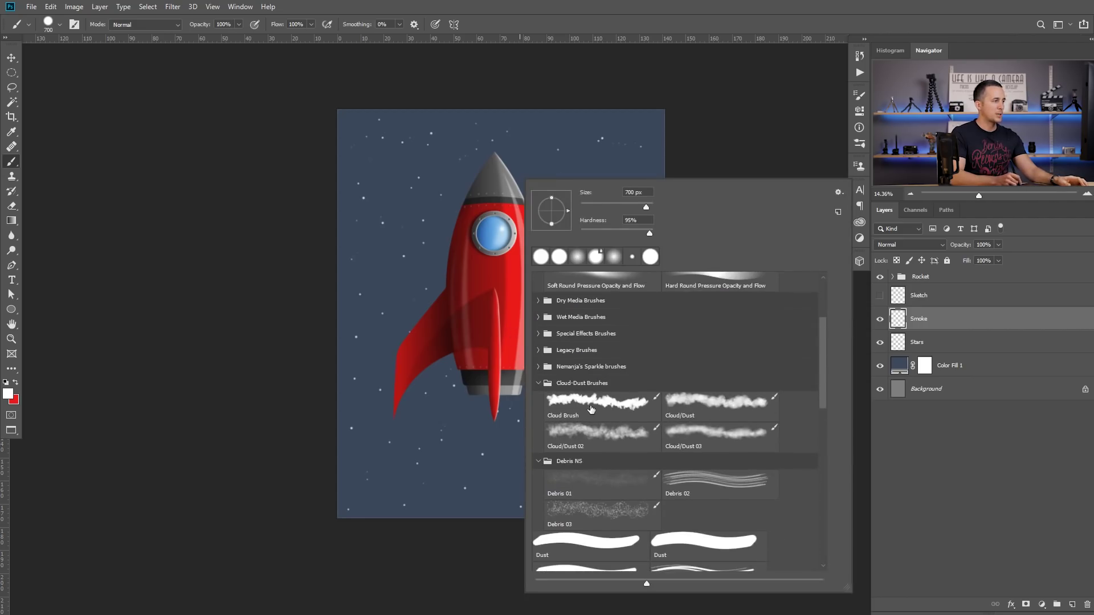
pyautogui.click(593, 407)
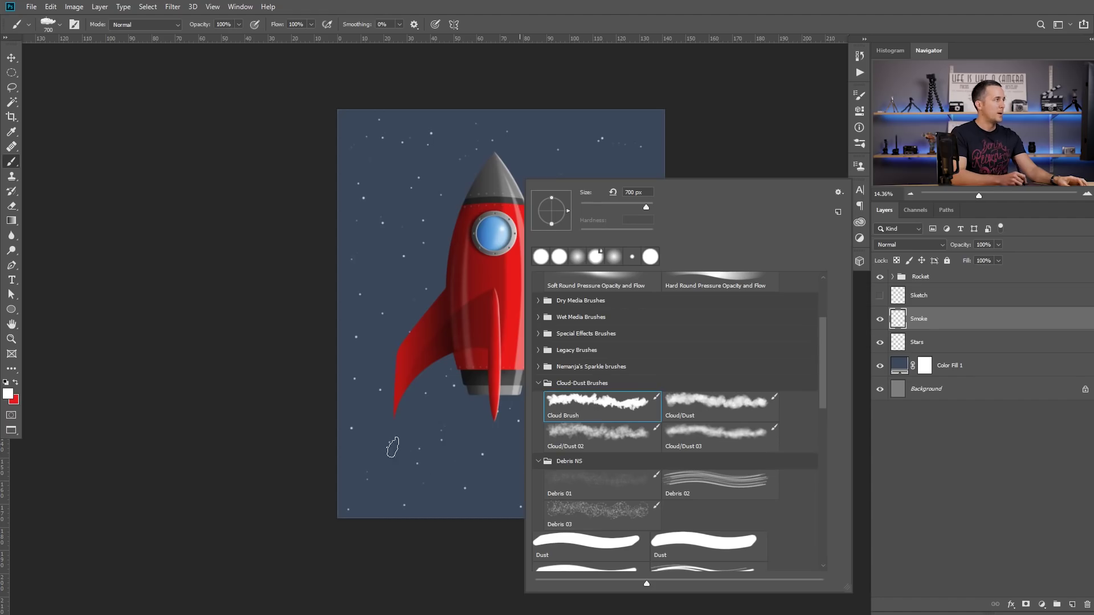
# Paint billowing white smoke across the lower part of the canvas, with a plume rising to the rocket's nozzle.
pyautogui.moveTo(406, 476)
pyautogui.mouseDown()
pyautogui.moveTo(457, 490)
pyautogui.moveTo(543, 501)
pyautogui.moveTo(664, 497)
pyautogui.moveTo(555, 509)
pyautogui.moveTo(309, 493)
pyautogui.moveTo(375, 506)
pyautogui.moveTo(360, 487)
pyautogui.moveTo(401, 482)
pyautogui.moveTo(496, 509)
pyautogui.moveTo(638, 494)
pyautogui.moveTo(649, 477)
pyautogui.moveTo(471, 488)
pyautogui.mouseUp()
pyautogui.moveTo(493, 403)
pyautogui.mouseDown()
pyautogui.moveTo(502, 491)
pyautogui.moveTo(663, 460)
pyautogui.moveTo(577, 478)
pyautogui.moveTo(670, 471)
pyautogui.mouseUp()
pyautogui.moveTo(415, 480)
pyautogui.mouseDown()
pyautogui.moveTo(363, 458)
pyautogui.moveTo(397, 445)
pyautogui.moveTo(496, 472)
pyautogui.mouseUp()
pyautogui.rightClick(495, 468)
pyautogui.press('Escape')
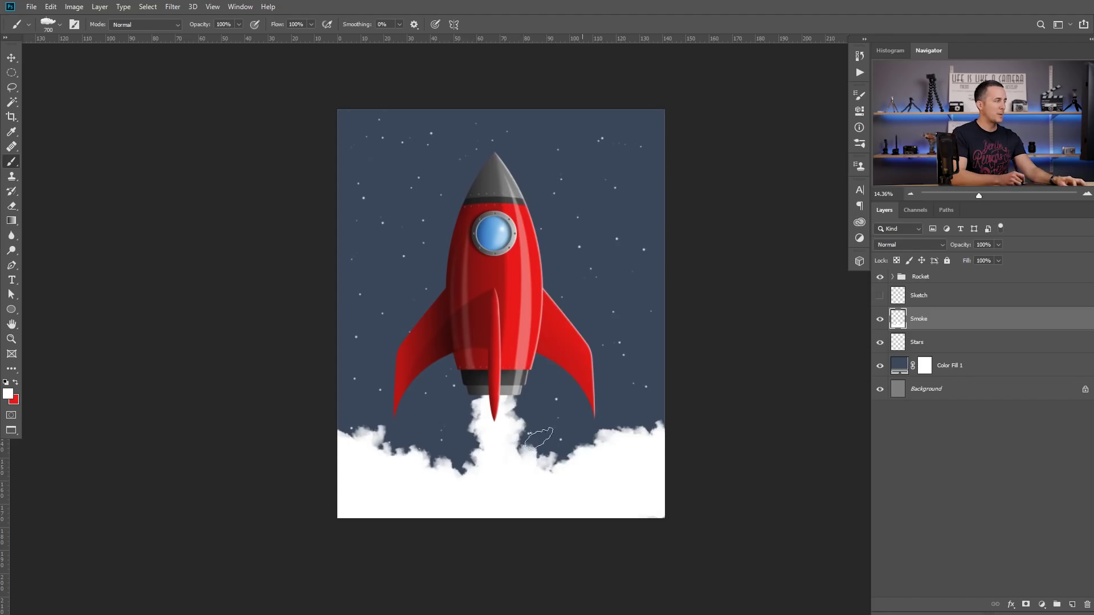
# Add black shadow patches and white cloud strokes inside the smoke, using the default black and white colors.
pyautogui.press('d')
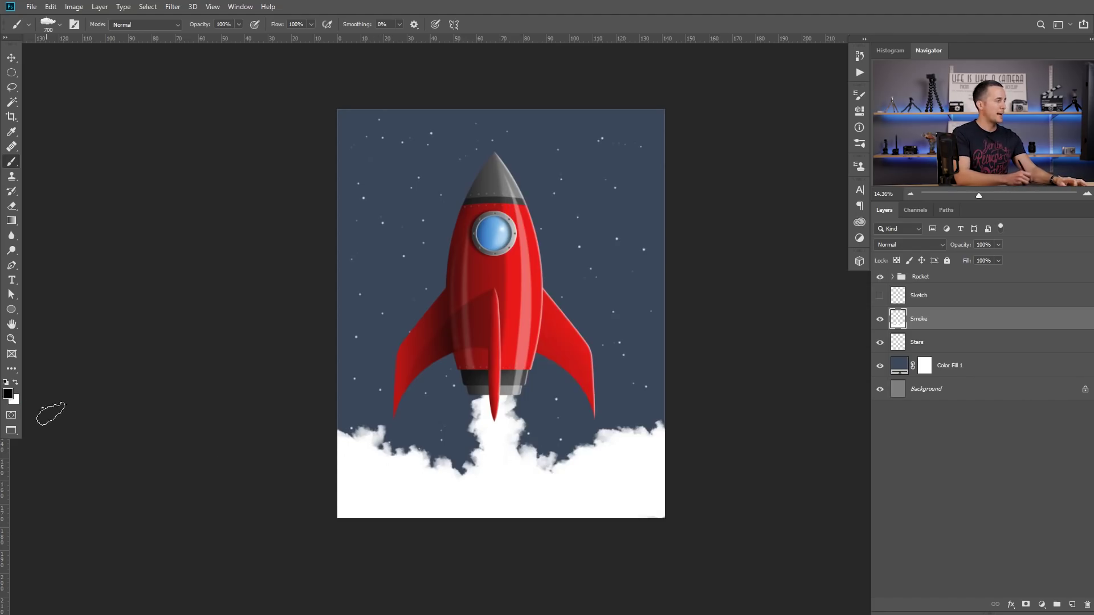
pyautogui.moveTo(378, 481)
pyautogui.mouseDown()
pyautogui.moveTo(646, 491)
pyautogui.moveTo(600, 497)
pyautogui.moveTo(505, 485)
pyautogui.mouseUp()
pyautogui.press('x')
pyautogui.moveTo(492, 436)
pyautogui.mouseDown()
pyautogui.moveTo(502, 502)
pyautogui.moveTo(532, 501)
pyautogui.moveTo(459, 482)
pyautogui.moveTo(340, 485)
pyautogui.moveTo(354, 473)
pyautogui.moveTo(497, 507)
pyautogui.moveTo(593, 501)
pyautogui.moveTo(623, 485)
pyautogui.moveTo(511, 507)
pyautogui.moveTo(504, 452)
pyautogui.moveTo(505, 496)
pyautogui.moveTo(525, 505)
pyautogui.moveTo(612, 493)
pyautogui.moveTo(567, 499)
pyautogui.mouseUp()
# Blend the smoke's shadows into soft greys with the Cloud/Dust brush at 40% opacity, alternating white and black.
pyautogui.rightClick(497, 455)
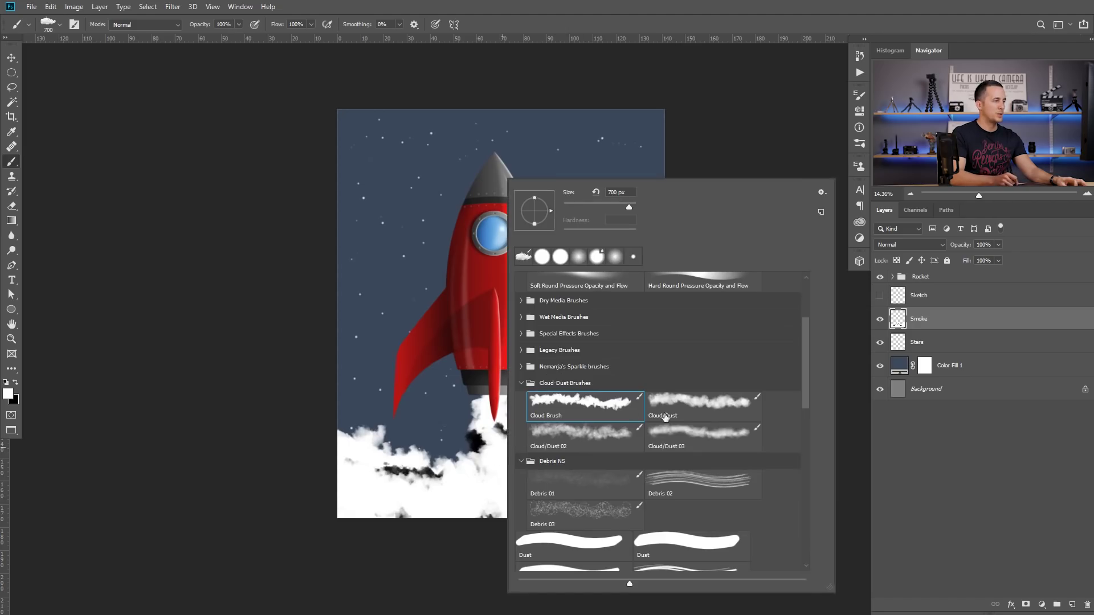
pyautogui.click(710, 411)
pyautogui.moveTo(351, 472)
pyautogui.mouseDown()
pyautogui.moveTo(412, 503)
pyautogui.moveTo(405, 489)
pyautogui.moveTo(488, 496)
pyautogui.moveTo(574, 475)
pyautogui.moveTo(613, 499)
pyautogui.moveTo(517, 508)
pyautogui.mouseUp()
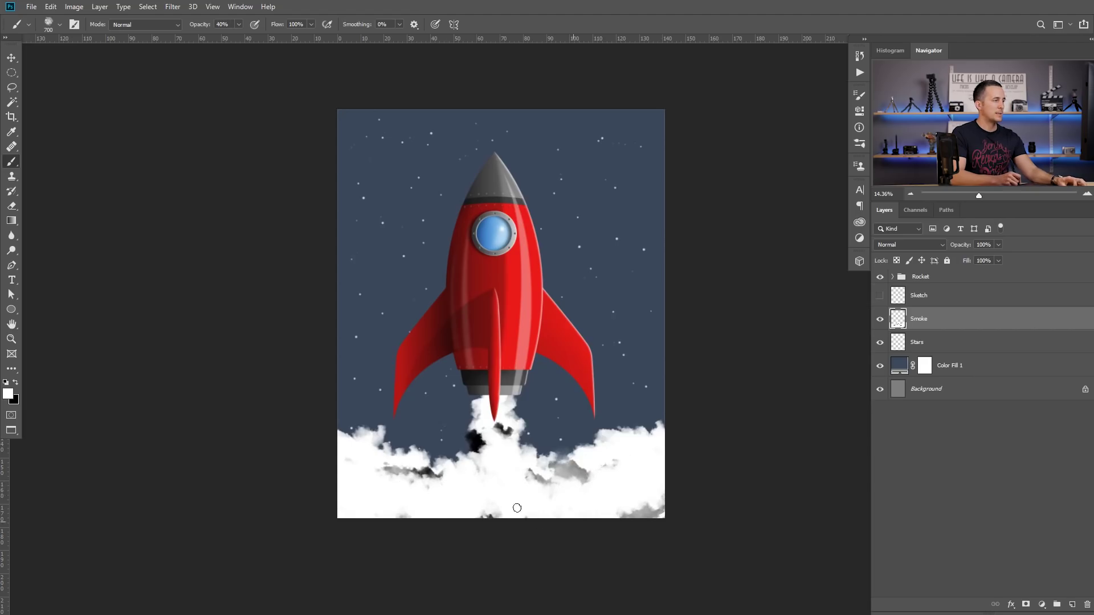
pyautogui.moveTo(490, 432)
pyautogui.mouseDown()
pyautogui.moveTo(488, 467)
pyautogui.moveTo(498, 428)
pyautogui.moveTo(496, 456)
pyautogui.moveTo(454, 479)
pyautogui.moveTo(364, 470)
pyautogui.moveTo(553, 497)
pyautogui.moveTo(651, 469)
pyautogui.moveTo(571, 502)
pyautogui.moveTo(524, 490)
pyautogui.moveTo(560, 492)
pyautogui.moveTo(343, 484)
pyautogui.moveTo(400, 501)
pyautogui.moveTo(354, 496)
pyautogui.moveTo(685, 497)
pyautogui.moveTo(554, 515)
pyautogui.moveTo(646, 466)
pyautogui.moveTo(416, 501)
pyautogui.moveTo(356, 490)
pyautogui.moveTo(369, 457)
pyautogui.moveTo(363, 477)
pyautogui.moveTo(643, 483)
pyautogui.moveTo(523, 522)
pyautogui.moveTo(474, 441)
pyautogui.moveTo(478, 475)
pyautogui.moveTo(491, 429)
pyautogui.moveTo(491, 507)
pyautogui.moveTo(431, 508)
pyautogui.moveTo(516, 471)
pyautogui.moveTo(495, 449)
pyautogui.moveTo(486, 491)
pyautogui.moveTo(394, 498)
pyautogui.moveTo(492, 446)
pyautogui.moveTo(501, 490)
pyautogui.mouseUp()
pyautogui.press('x')
pyautogui.press('x')
pyautogui.press('x')
pyautogui.press('x')
pyautogui.press('x')
pyautogui.press('x')
pyautogui.press('x')
# Soften the smoke's edges and body with white strokes of the Cloud/Dust 02 brush at 20% opacity.
pyautogui.rightClick(510, 462)
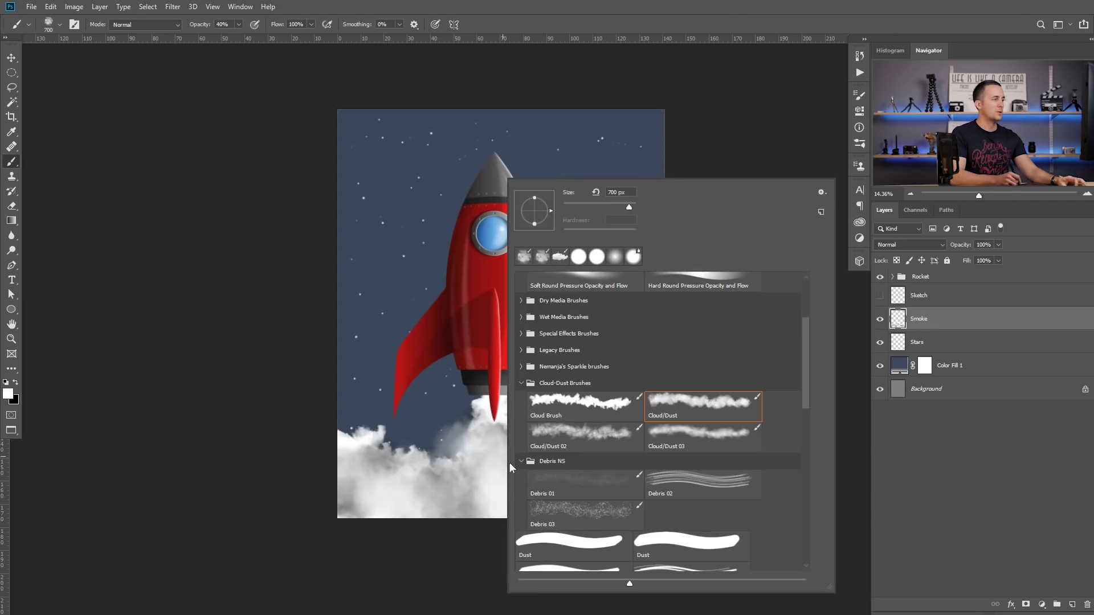
pyautogui.click(582, 438)
pyautogui.press('Return')
pyautogui.press('2')
pyautogui.moveTo(351, 453)
pyautogui.mouseDown()
pyautogui.moveTo(356, 433)
pyautogui.moveTo(386, 476)
pyautogui.moveTo(411, 481)
pyautogui.moveTo(419, 469)
pyautogui.moveTo(399, 455)
pyautogui.mouseUp()
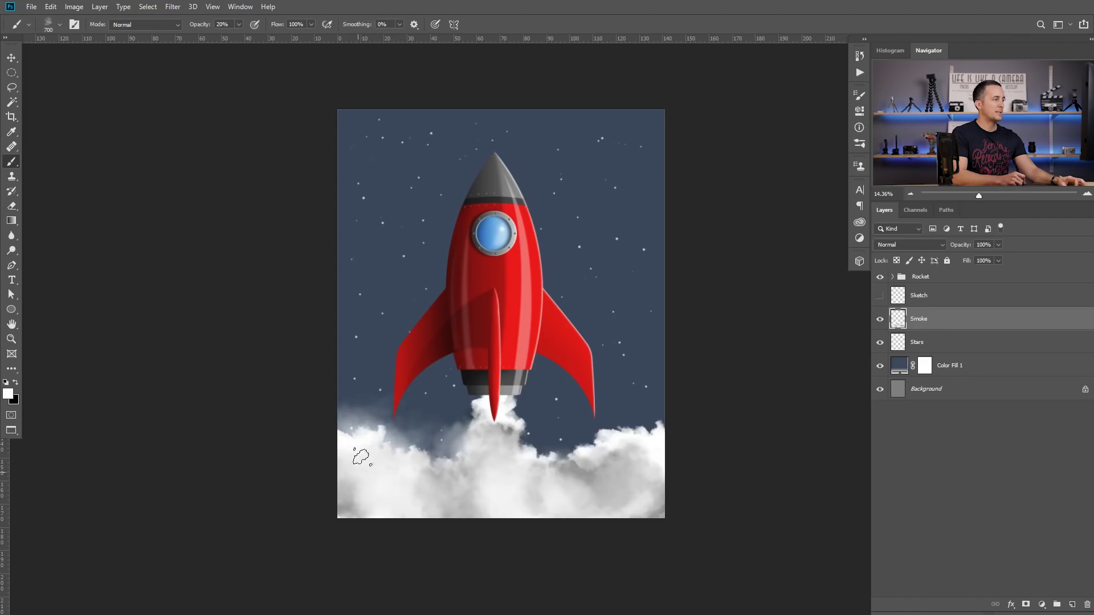
pyautogui.moveTo(390, 502); pyautogui.dragTo(401, 456)
pyautogui.moveTo(554, 480); pyautogui.dragTo(607, 467)
# Raise the brush opacity and build up the smoke on both sides of the plume, alternating white and black.
pyautogui.press('5')
pyautogui.press('5')
pyautogui.moveTo(570, 433)
pyautogui.mouseDown()
pyautogui.moveTo(628, 452)
pyautogui.moveTo(652, 442)
pyautogui.moveTo(642, 464)
pyautogui.moveTo(589, 456)
pyautogui.moveTo(598, 473)
pyautogui.moveTo(650, 425)
pyautogui.moveTo(586, 501)
pyautogui.moveTo(628, 456)
pyautogui.moveTo(596, 499)
pyautogui.mouseUp()
pyautogui.press('x')
pyautogui.press('x')
pyautogui.press('x')
pyautogui.moveTo(403, 481)
pyautogui.mouseDown()
pyautogui.moveTo(332, 466)
pyautogui.moveTo(399, 478)
pyautogui.moveTo(369, 462)
pyautogui.moveTo(443, 510)
pyautogui.moveTo(549, 507)
pyautogui.moveTo(657, 483)
pyautogui.moveTo(571, 520)
pyautogui.moveTo(653, 462)
pyautogui.moveTo(640, 473)
pyautogui.moveTo(411, 501)
pyautogui.moveTo(327, 494)
pyautogui.moveTo(354, 486)
pyautogui.moveTo(363, 463)
pyautogui.moveTo(444, 468)
pyautogui.moveTo(479, 504)
pyautogui.moveTo(642, 474)
pyautogui.moveTo(456, 488)
pyautogui.moveTo(532, 473)
pyautogui.mouseUp()
pyautogui.press('x')
pyautogui.press('x')
pyautogui.press('x')
# Refine the smoke's light and dark areas with the 700 px Cloud/Dust brush at 20% opacity, alternating black and white.
pyautogui.click(702, 400)
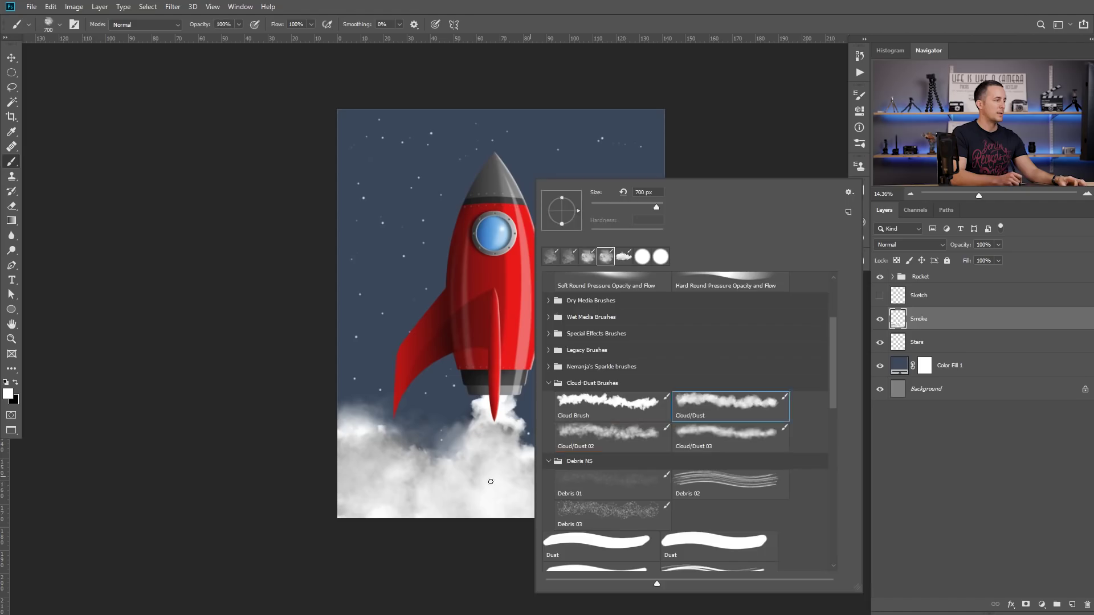
pyautogui.click(491, 481)
pyautogui.press('2')
pyautogui.press('x')
pyautogui.moveTo(396, 496)
pyautogui.mouseDown()
pyautogui.moveTo(379, 474)
pyautogui.moveTo(567, 486)
pyautogui.moveTo(650, 475)
pyautogui.moveTo(605, 496)
pyautogui.moveTo(641, 466)
pyautogui.moveTo(583, 466)
pyautogui.moveTo(407, 511)
pyautogui.moveTo(354, 483)
pyautogui.moveTo(373, 444)
pyautogui.moveTo(389, 464)
pyautogui.moveTo(365, 464)
pyautogui.mouseUp()
pyautogui.press('x')
pyautogui.press('x')
pyautogui.press('x')
pyautogui.moveTo(365, 473)
pyautogui.mouseDown()
pyautogui.moveTo(370, 448)
pyautogui.moveTo(378, 467)
pyautogui.moveTo(356, 497)
pyautogui.moveTo(413, 471)
pyautogui.mouseUp()
pyautogui.moveTo(354, 496)
pyautogui.mouseDown()
pyautogui.moveTo(503, 476)
pyautogui.moveTo(655, 489)
pyautogui.moveTo(633, 507)
pyautogui.mouseUp()
pyautogui.moveTo(485, 487); pyautogui.dragTo(504, 443)
pyautogui.press('x')
pyautogui.moveTo(379, 470); pyautogui.dragTo(370, 500)
pyautogui.moveTo(636, 487)
pyautogui.mouseDown()
pyautogui.moveTo(556, 513)
pyautogui.moveTo(426, 484)
pyautogui.moveTo(369, 508)
pyautogui.moveTo(379, 494)
pyautogui.moveTo(354, 472)
pyautogui.mouseUp()
# Brighten the outer sides of the smoke with white strokes at 60% opacity.
pyautogui.press('x')
pyautogui.press('6')
pyautogui.moveTo(647, 452)
pyautogui.mouseDown()
pyautogui.moveTo(610, 484)
pyautogui.moveTo(635, 497)
pyautogui.moveTo(622, 516)
pyautogui.moveTo(651, 495)
pyautogui.mouseUp()
pyautogui.moveTo(361, 460)
pyautogui.mouseDown()
pyautogui.moveTo(376, 488)
pyautogui.moveTo(359, 495)
pyautogui.mouseUp()
# Create a new layer above Smoke named Fire and choose the Cloud/Dust 02 brush.
pyautogui.click(1071, 605)
pyautogui.doubleClick(923, 318)
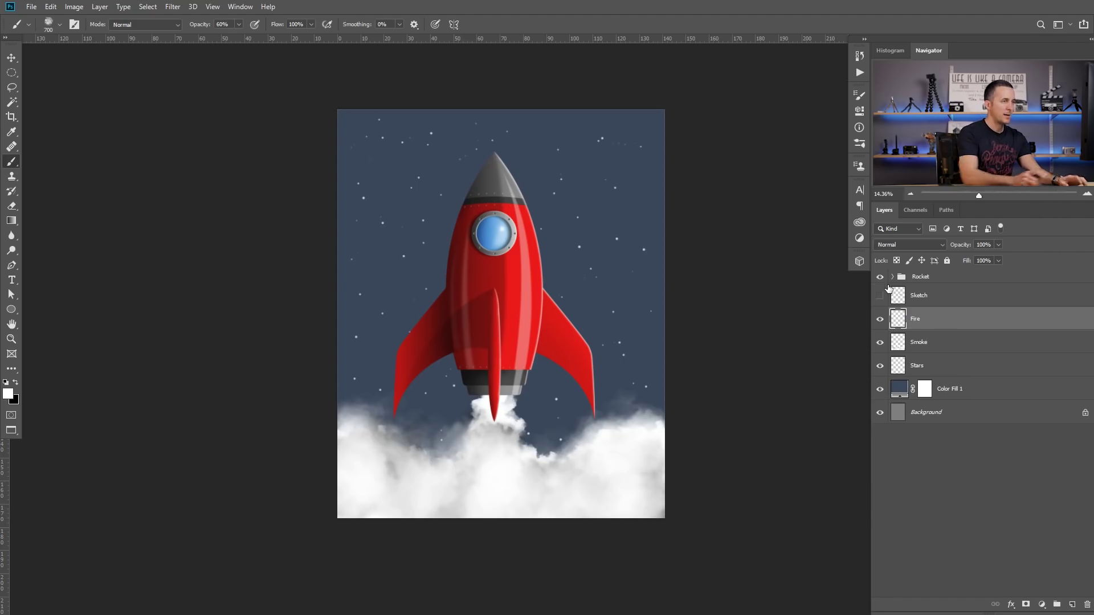
pyautogui.rightClick(498, 422)
pyautogui.click(566, 445)
pyautogui.click(470, 469)
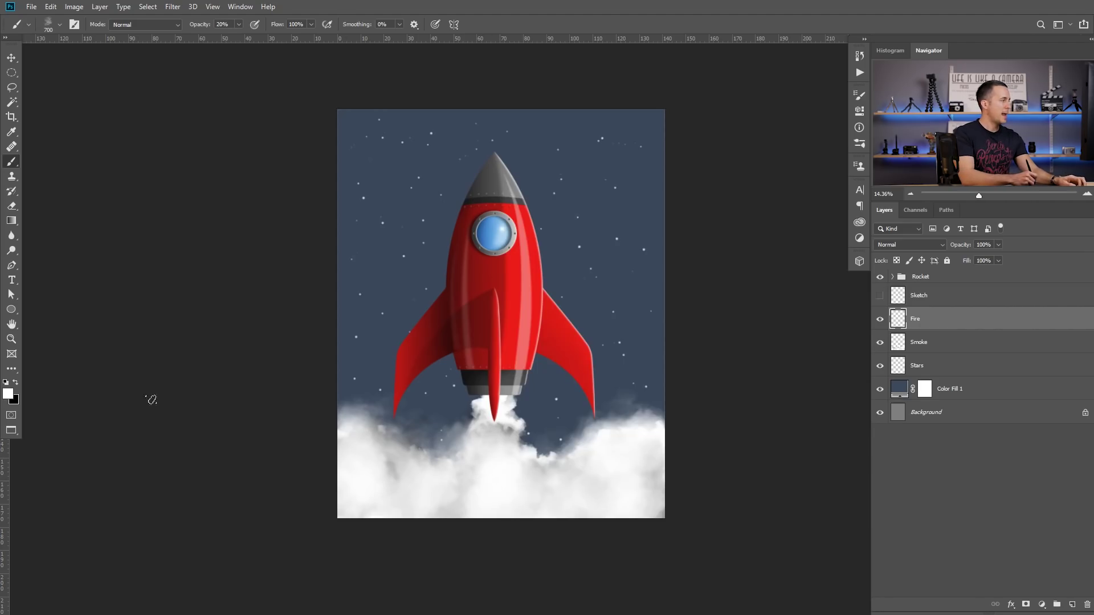
# Set the foreground color to golden yellow, hex f9bd1c.
pyautogui.click(9, 394)
pyautogui.moveTo(866, 421); pyautogui.dragTo(868, 426)
pyautogui.moveTo(826, 327)
pyautogui.mouseDown()
pyautogui.moveTo(823, 303)
pyautogui.moveTo(836, 302)
pyautogui.mouseUp()
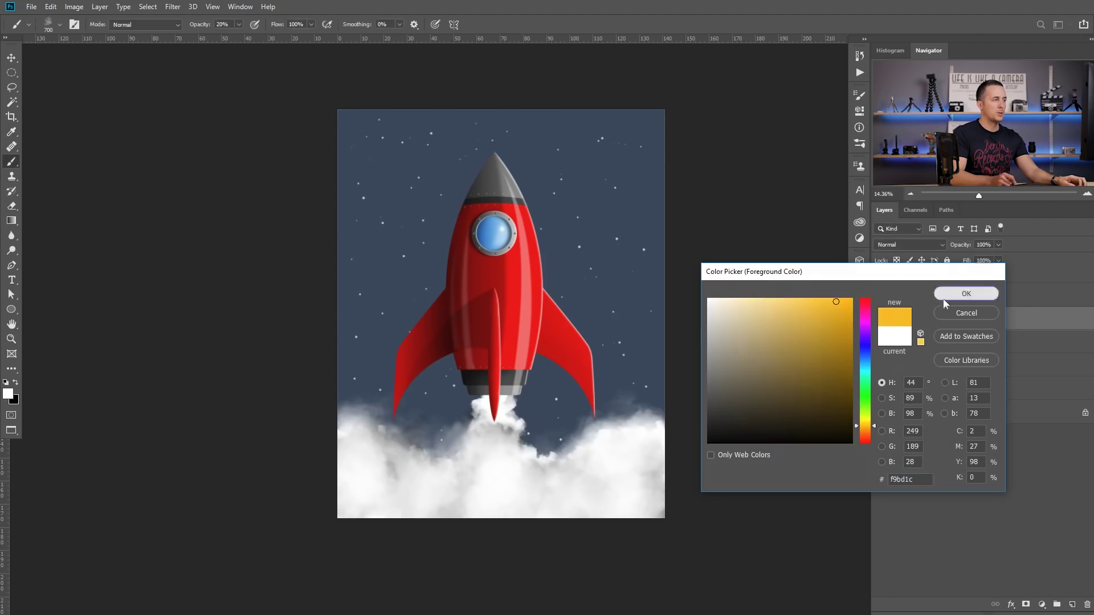
pyautogui.click(969, 294)
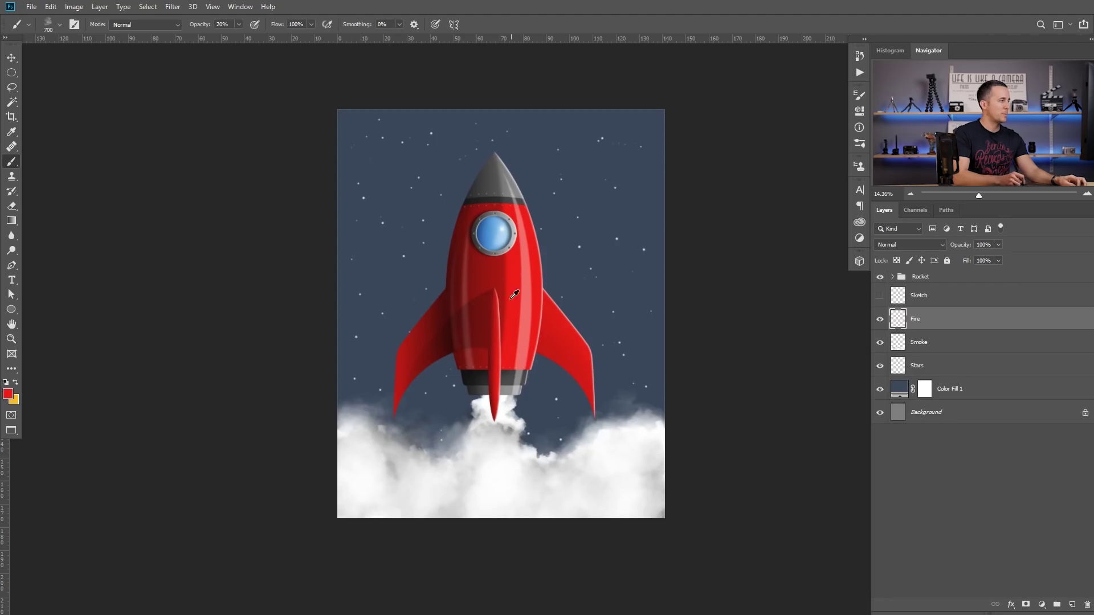
# Paint a tapering flame below the nozzle in red sampled from the rocket, using 50% opacity and a 200 px brush.
pyautogui.moveTo(500, 430); pyautogui.dragTo(514, 421)
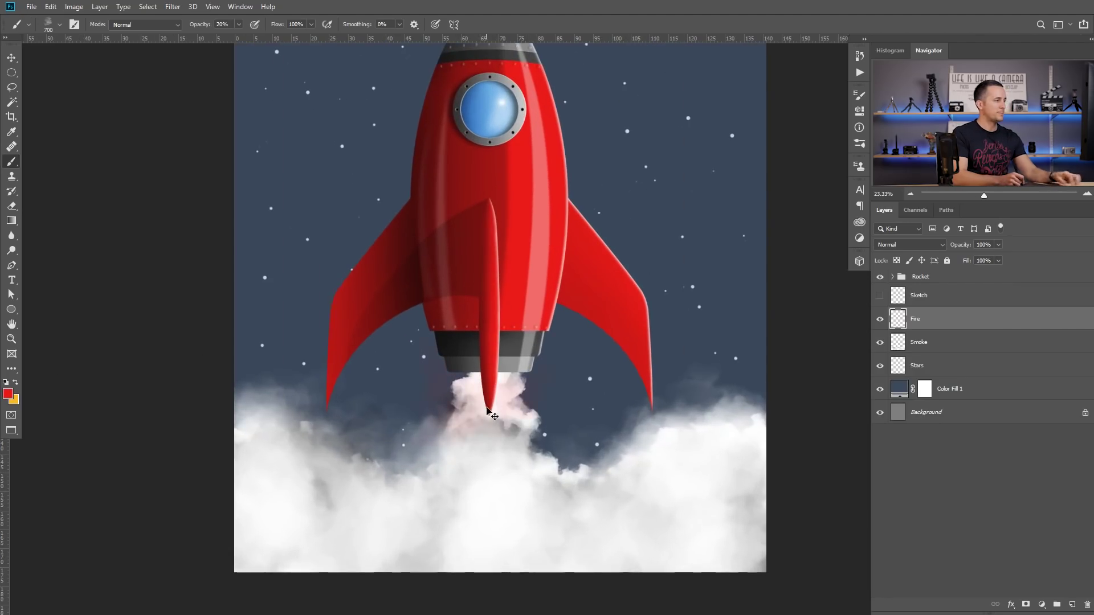
pyautogui.moveTo(488, 373); pyautogui.dragTo(481, 425)
pyautogui.press('5')
pyautogui.moveTo(486, 379)
pyautogui.mouseDown()
pyautogui.moveTo(488, 423)
pyautogui.moveTo(488, 375)
pyautogui.moveTo(485, 456)
pyautogui.moveTo(491, 373)
pyautogui.moveTo(482, 462)
pyautogui.mouseUp()
pyautogui.press('[')
pyautogui.press('[')
pyautogui.press('[')
pyautogui.moveTo(474, 425); pyautogui.dragTo(485, 496)
pyautogui.moveTo(481, 456)
pyautogui.mouseDown()
pyautogui.moveTo(488, 510)
pyautogui.moveTo(497, 478)
pyautogui.moveTo(484, 533)
pyautogui.mouseUp()
pyautogui.moveTo(465, 419)
pyautogui.mouseDown()
pyautogui.moveTo(483, 533)
pyautogui.moveTo(507, 397)
pyautogui.moveTo(480, 447)
pyautogui.mouseUp()
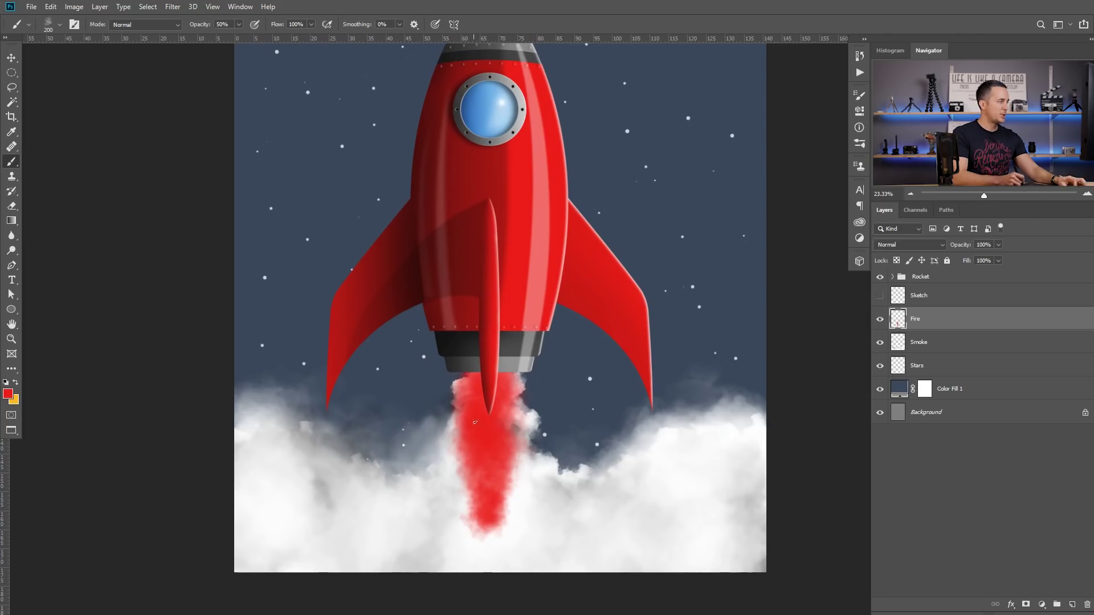
# Paint an orange core with a pale center inside the flame and reinforce its outer edges with red.
pyautogui.moveTo(484, 387); pyautogui.dragTo(489, 473)
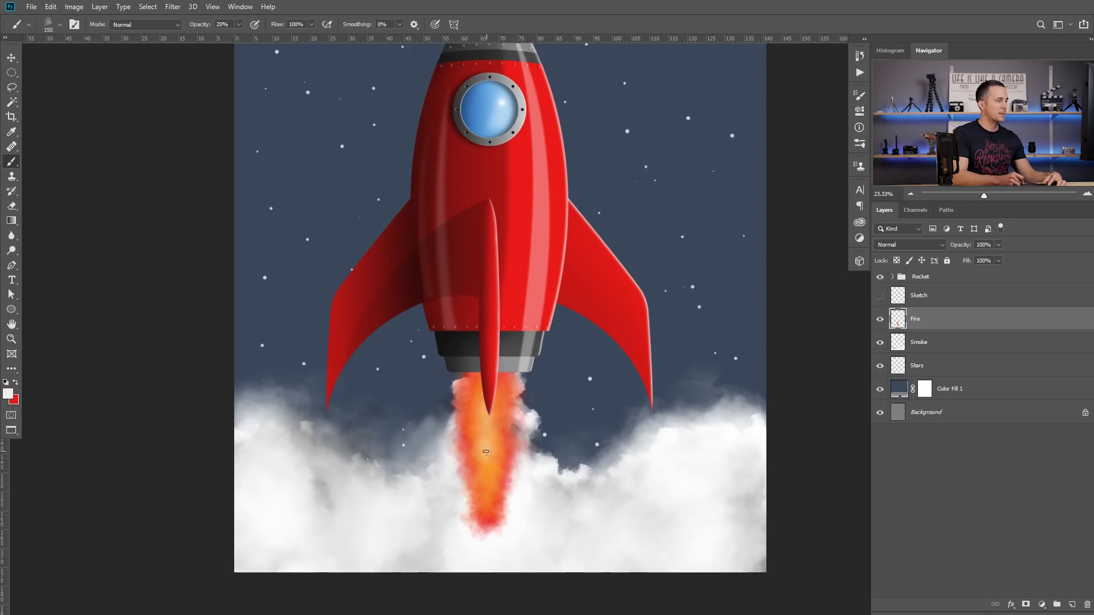
pyautogui.moveTo(487, 383); pyautogui.dragTo(487, 451)
pyautogui.press('[')
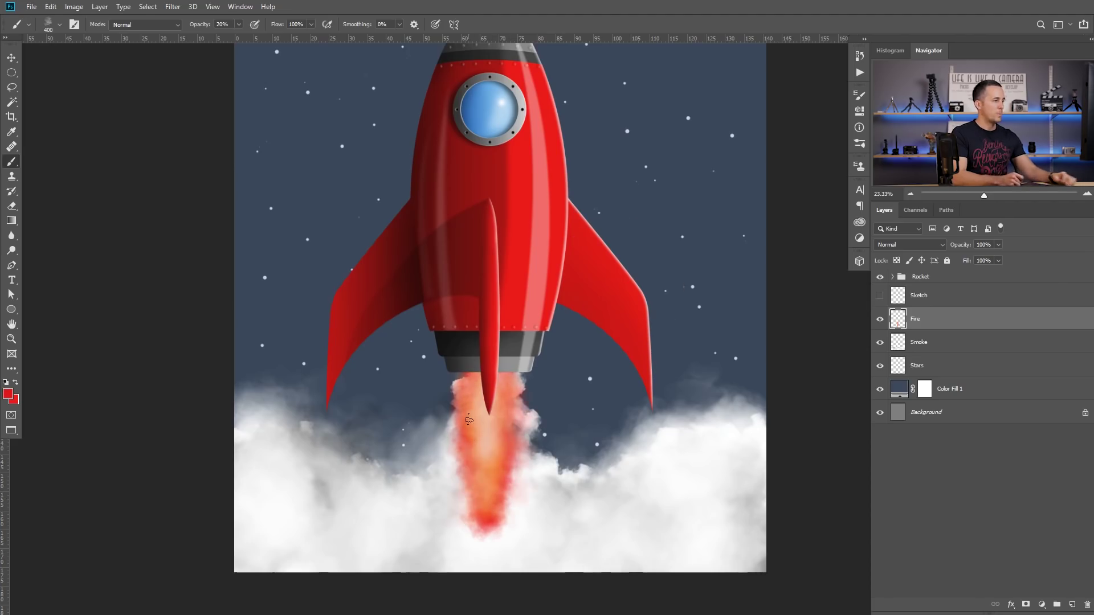
pyautogui.moveTo(468, 420); pyautogui.dragTo(444, 460)
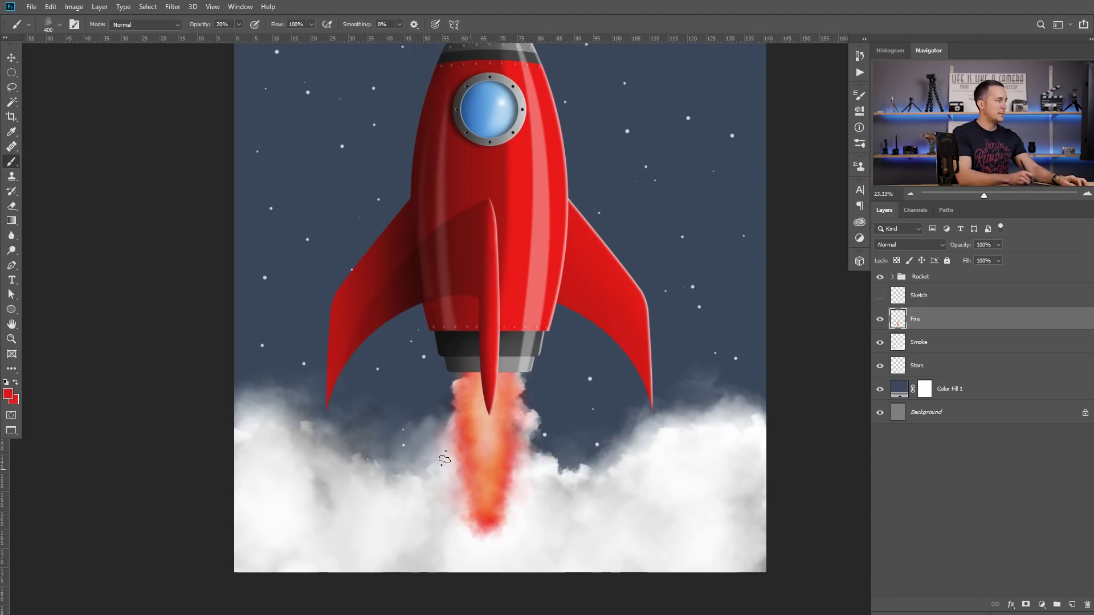
# Pick an orange-yellow foreground color and paint over the upper flame and its edges at 20% opacity.
pyautogui.click(9, 393)
pyautogui.moveTo(871, 389); pyautogui.dragTo(872, 426)
pyautogui.click(840, 306)
pyautogui.click(959, 293)
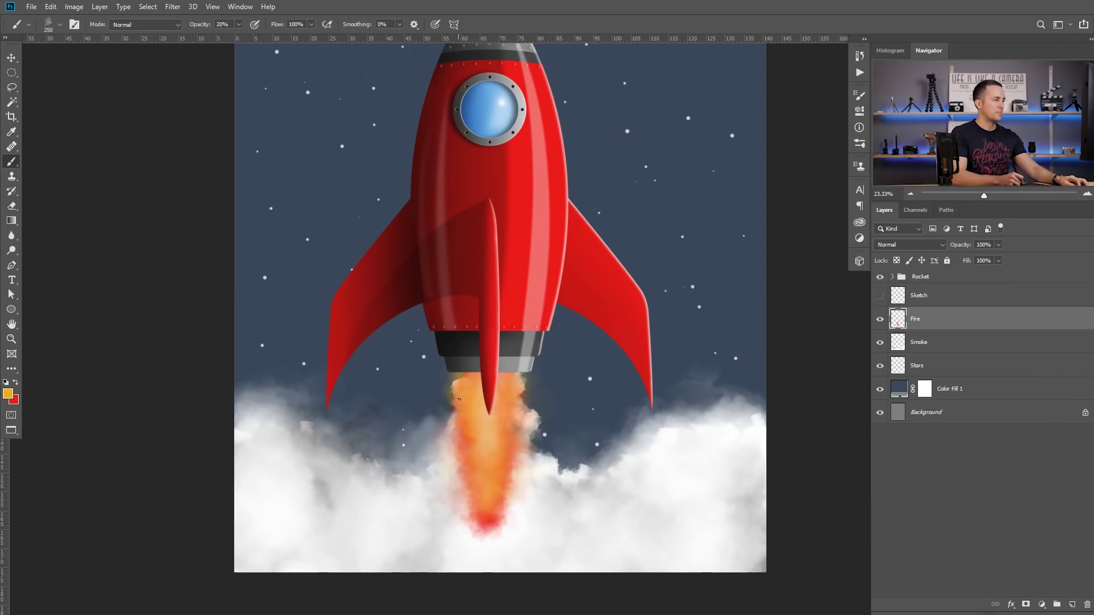
# Sample near-white from the smoke and paint a white-hot center in the flame, from the nozzle downward.
pyautogui.keyDown('alt'); pyautogui.click(514, 531); pyautogui.keyUp('alt')
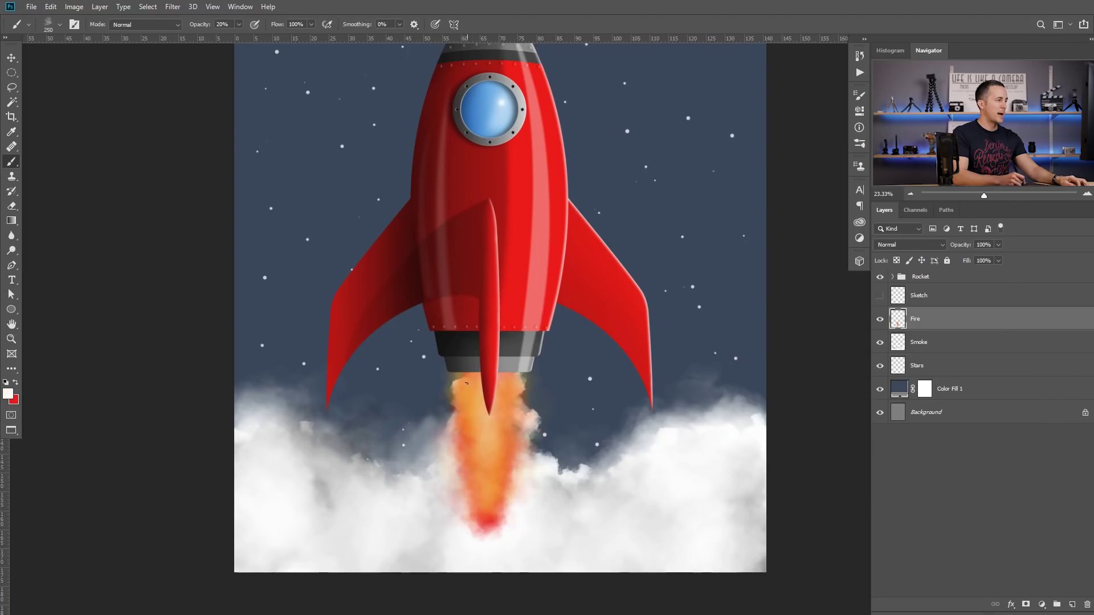
pyautogui.press('[')
pyautogui.press('[')
pyautogui.press('[')
pyautogui.press('[')
pyautogui.moveTo(486, 388)
pyautogui.mouseDown()
pyautogui.moveTo(490, 487)
pyautogui.moveTo(487, 465)
pyautogui.mouseUp()
pyautogui.press(']')
pyautogui.press(']')
pyautogui.press(']')
pyautogui.press(']')
pyautogui.press(']')
pyautogui.moveTo(475, 396)
pyautogui.mouseDown()
pyautogui.moveTo(481, 375)
pyautogui.moveTo(511, 365)
pyautogui.mouseUp()
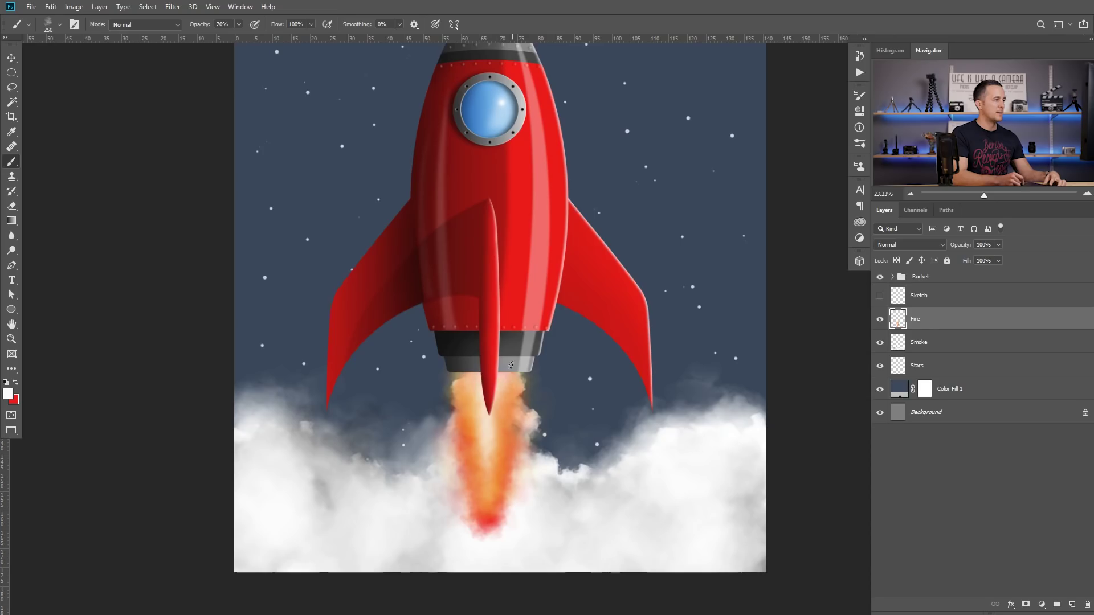
# Sample orange and cream tones from the flame and paint them where the fire leaves the nozzle.
pyautogui.keyDown('alt'); pyautogui.click(505, 420); pyautogui.keyUp('alt')
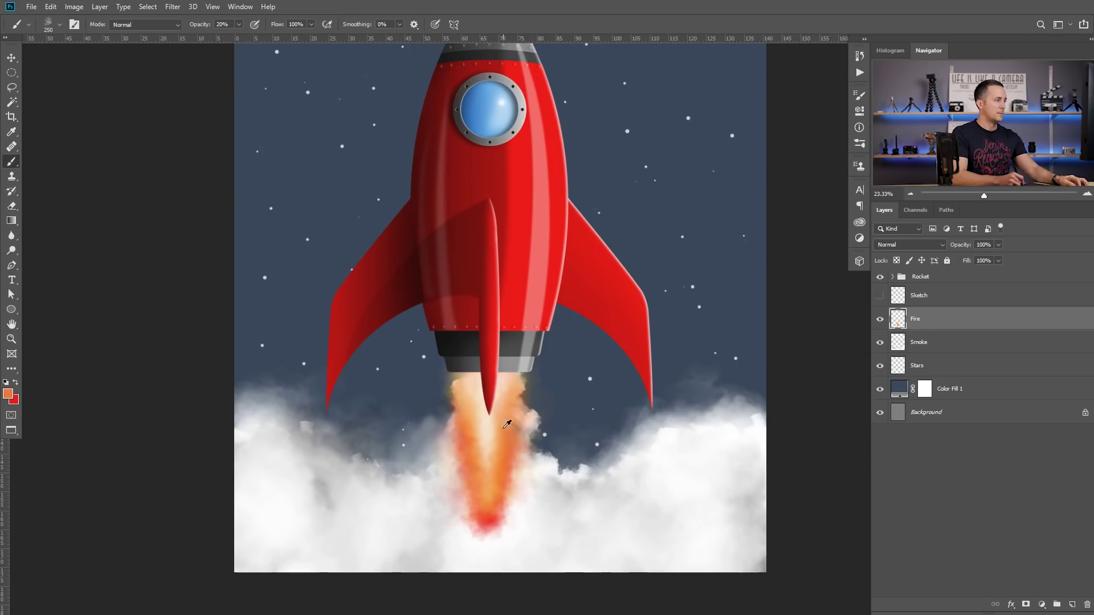
pyautogui.keyDown('alt'); pyautogui.click(476, 292); pyautogui.keyUp('alt')
pyautogui.moveTo(464, 375); pyautogui.dragTo(463, 391)
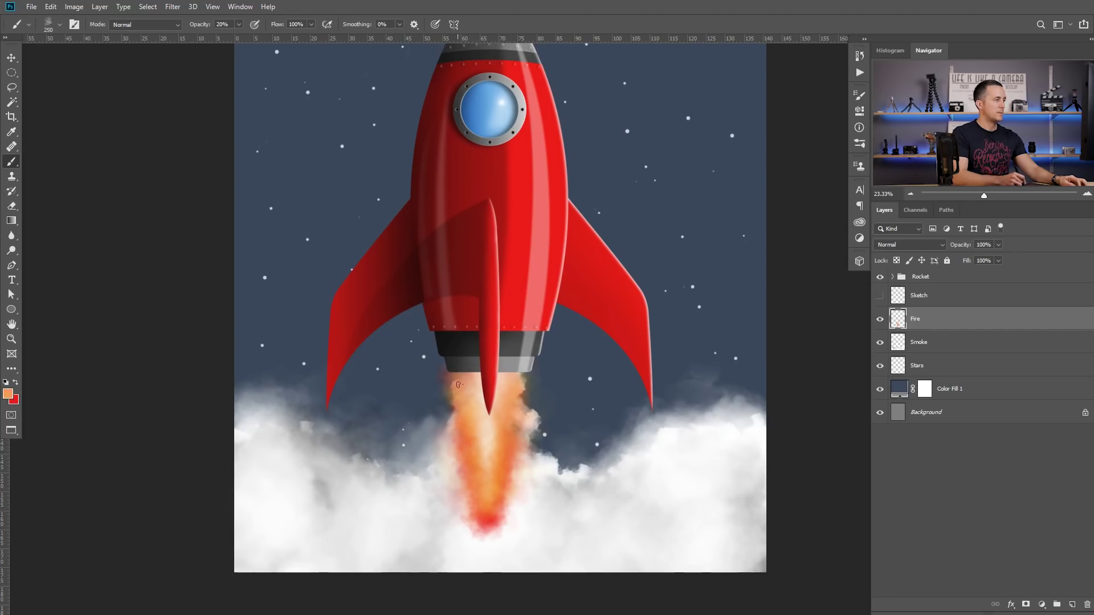
pyautogui.keyDown('alt'); pyautogui.click(481, 425); pyautogui.keyUp('alt')
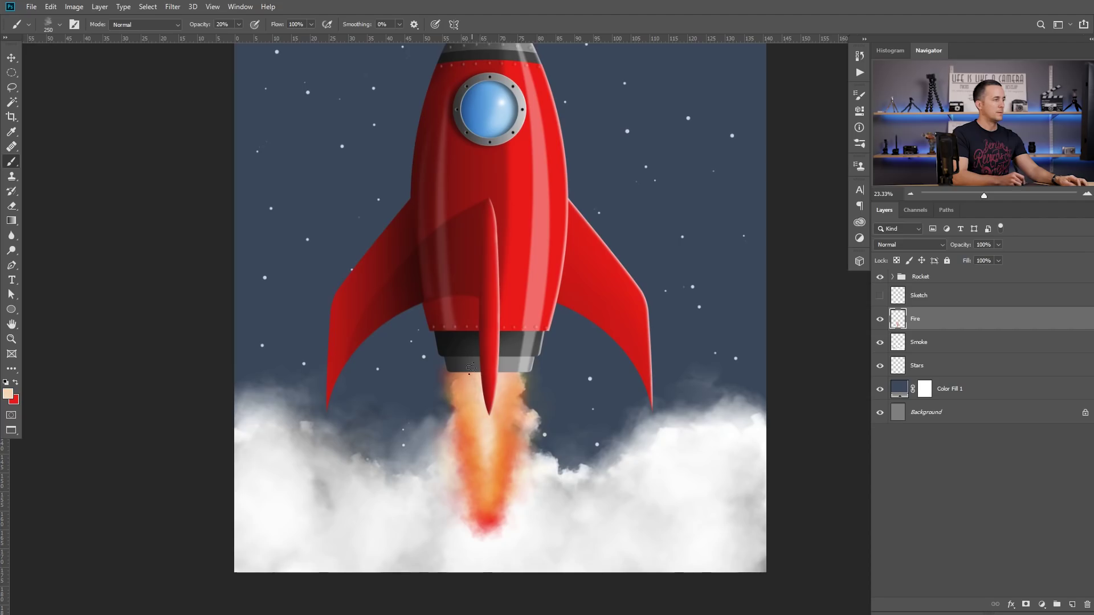
# Blend the flame's lower tip into the smoke with sampled smoke tones plus black and white strokes at 20% opacity.
pyautogui.keyDown('alt'); pyautogui.click(473, 546); pyautogui.keyUp('alt')
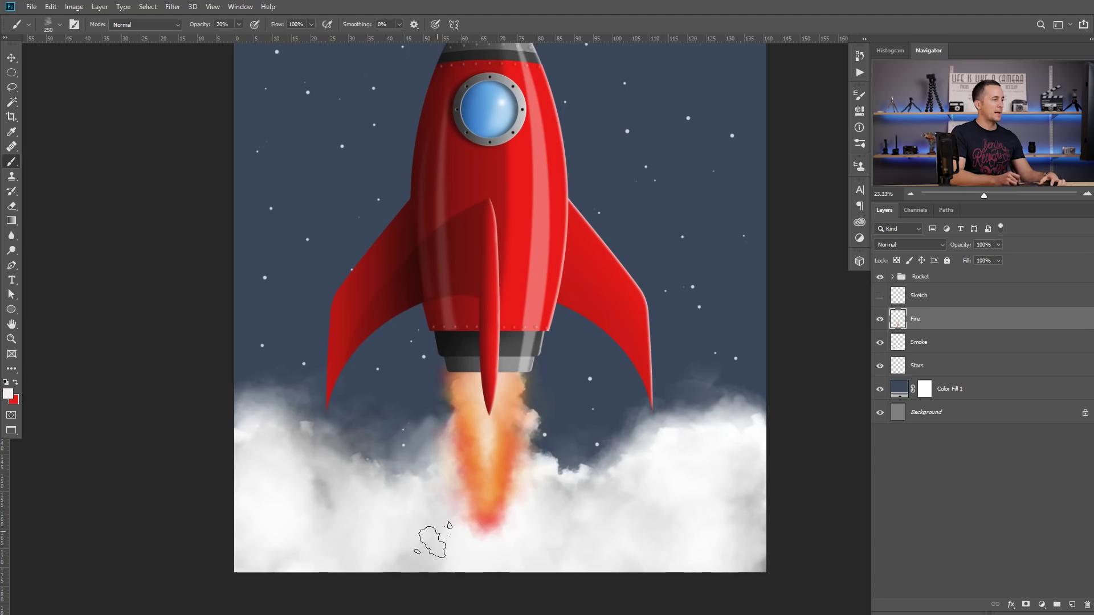
pyautogui.moveTo(504, 487); pyautogui.dragTo(492, 546)
pyautogui.keyDown('alt'); pyautogui.click(324, 494); pyautogui.keyUp('alt')
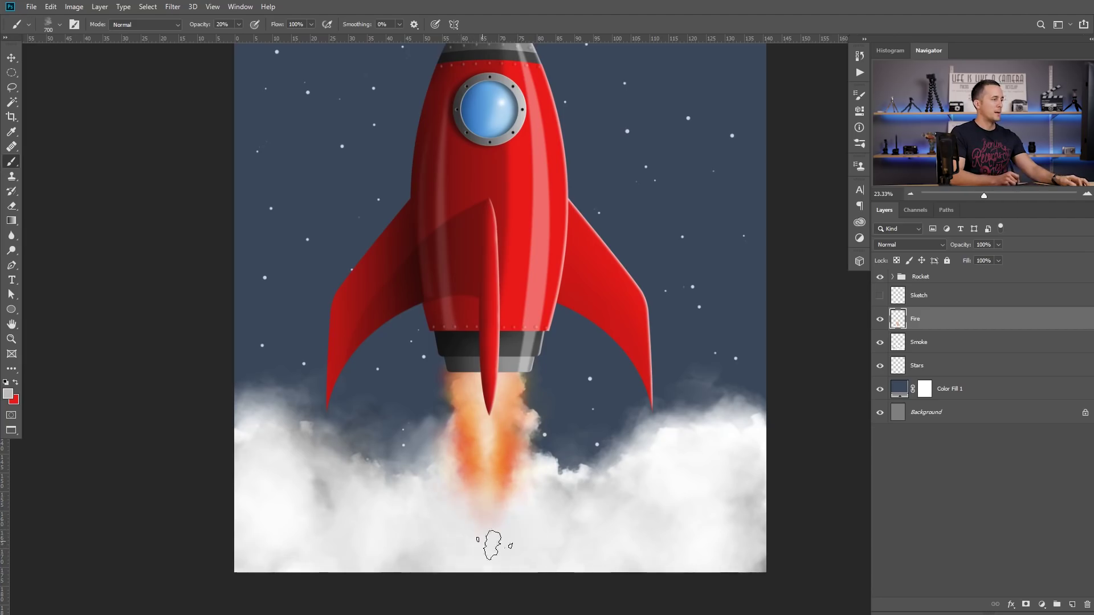
pyautogui.press('d')
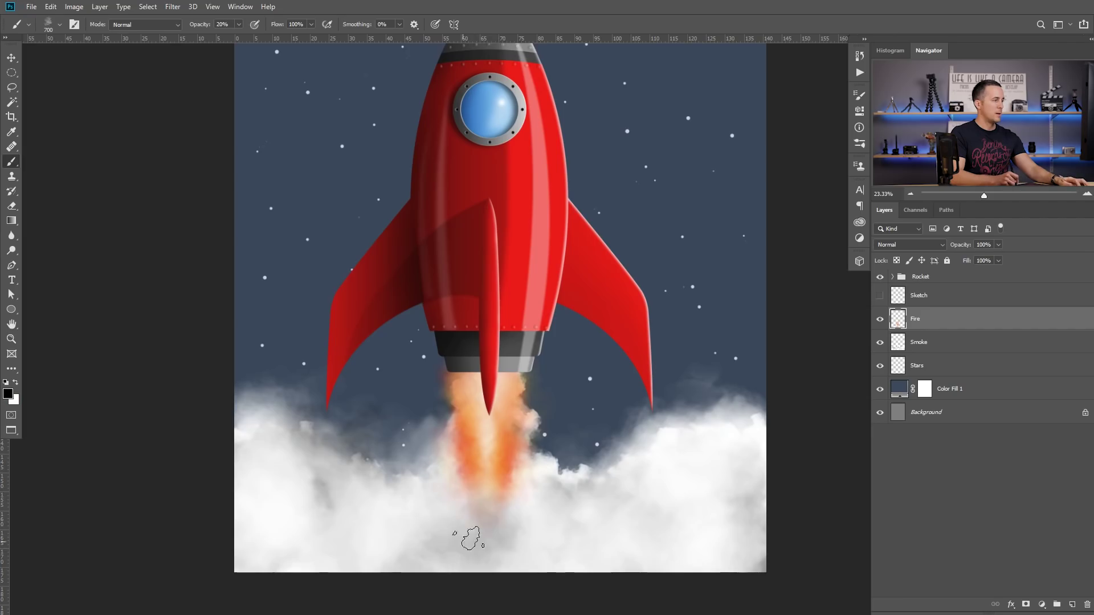
pyautogui.press('x')
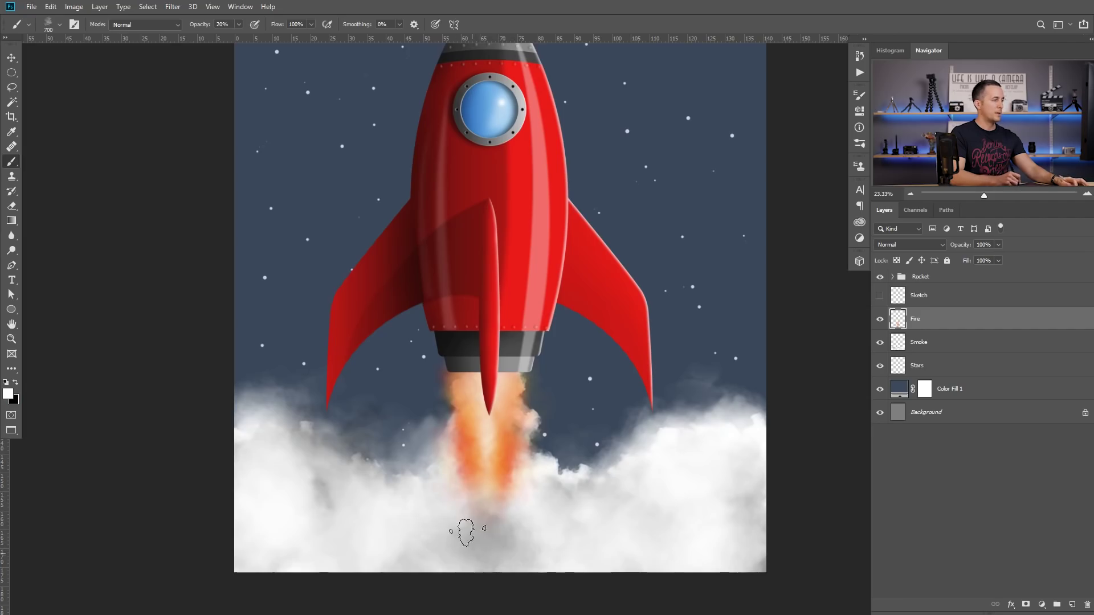
pyautogui.press('x')
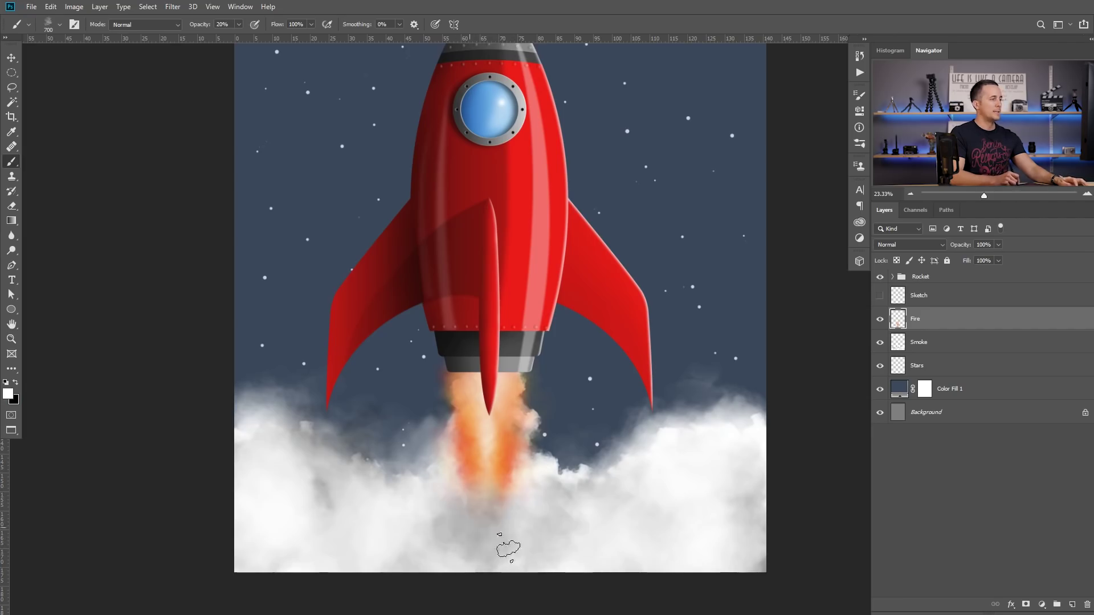
pyautogui.moveTo(586, 477); pyautogui.dragTo(522, 489)
pyautogui.moveTo(565, 449); pyautogui.dragTo(562, 420)
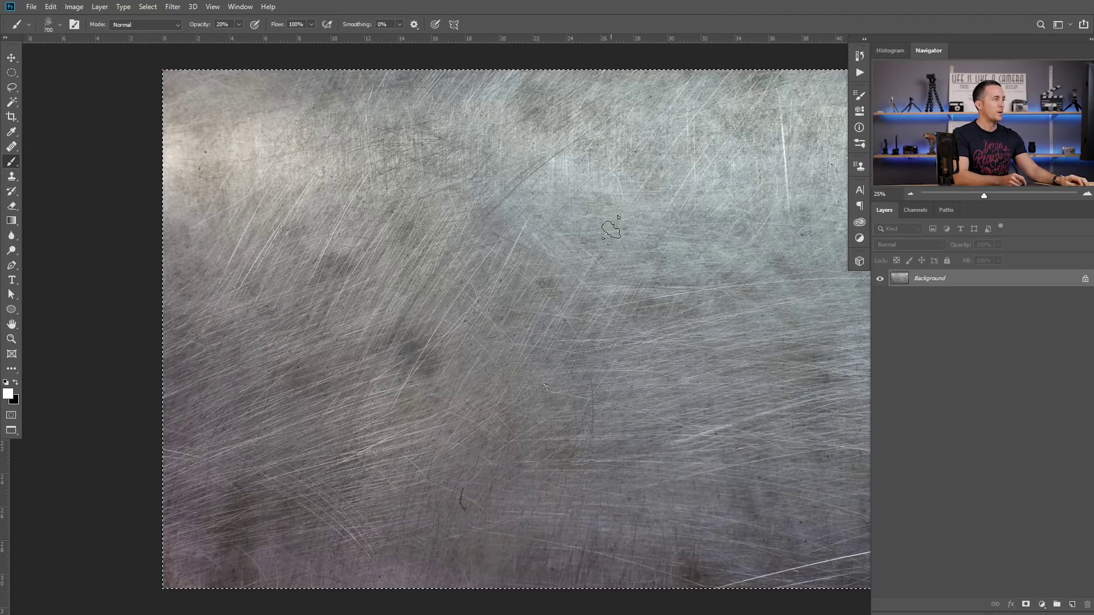
# Copy the scratched metal texture and paste it into the rocket document above the Rocket group.
pyautogui.hotkey('ctrl', 'c')
pyautogui.hotkey('ctrl', 'Tab')
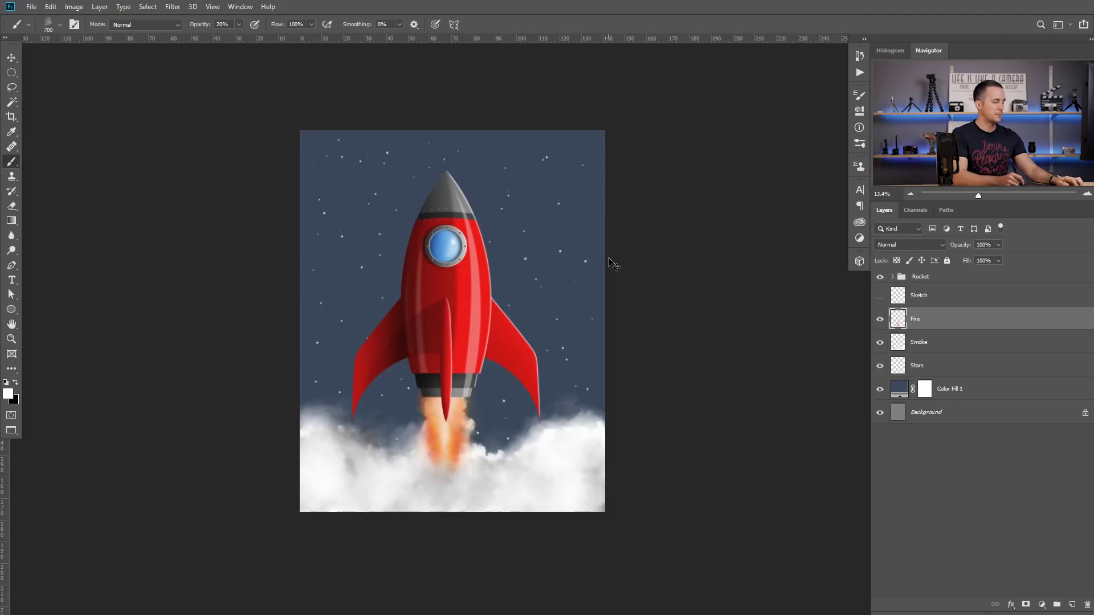
pyautogui.click(938, 279)
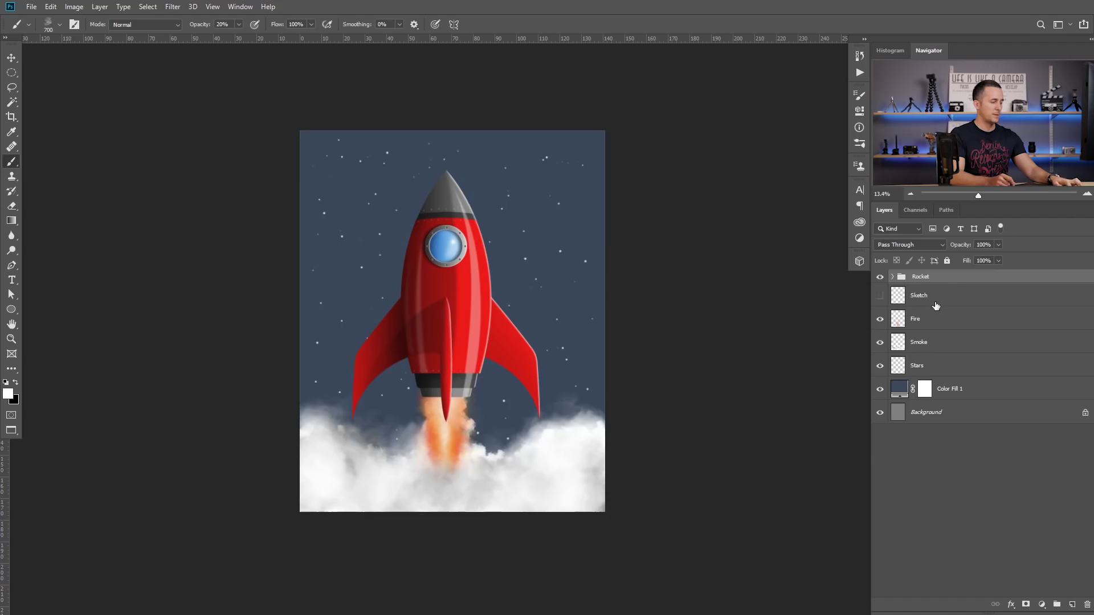
pyautogui.hotkey('ctrl', 'v')
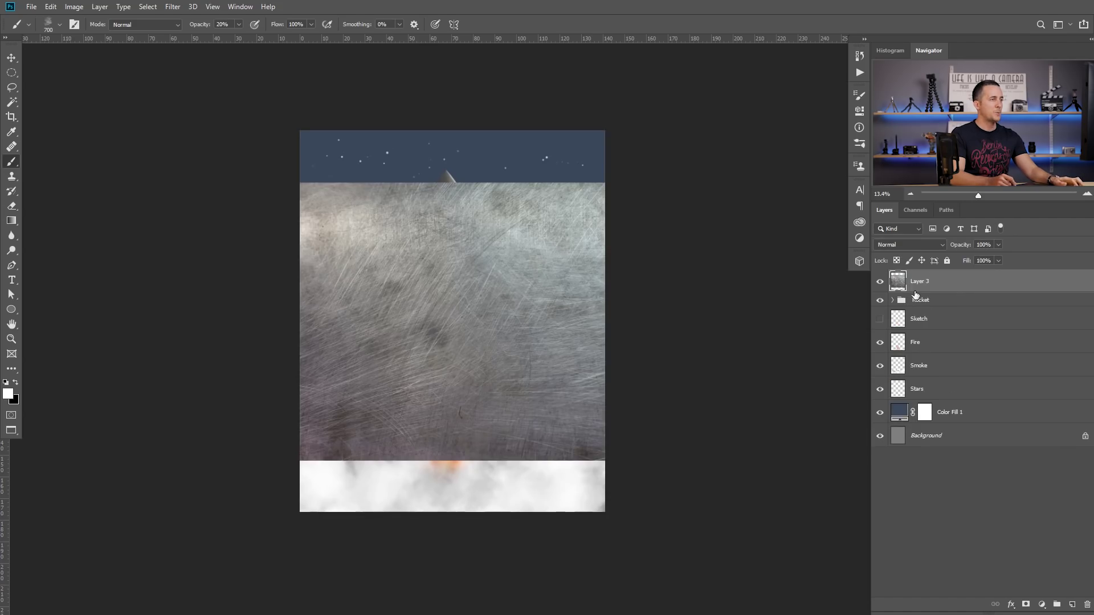
# Rotate the metal texture by -90°, flip it horizontally and position it over the whole rocket.
pyautogui.hotkey('ctrl', 't')
pyautogui.moveTo(724, 222); pyautogui.dragTo(453, 139)
pyautogui.moveTo(531, 255); pyautogui.dragTo(462, 253)
pyautogui.rightClick(490, 261)
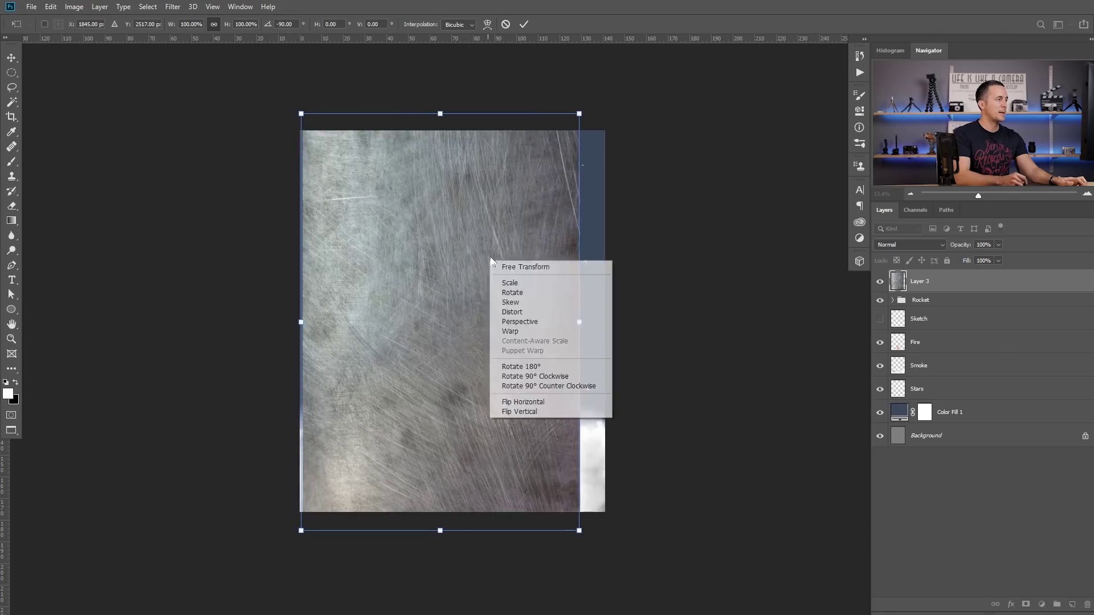
pyautogui.click(530, 402)
pyautogui.moveTo(520, 354); pyautogui.dragTo(526, 335)
pyautogui.press('Return')
pyautogui.press('b')
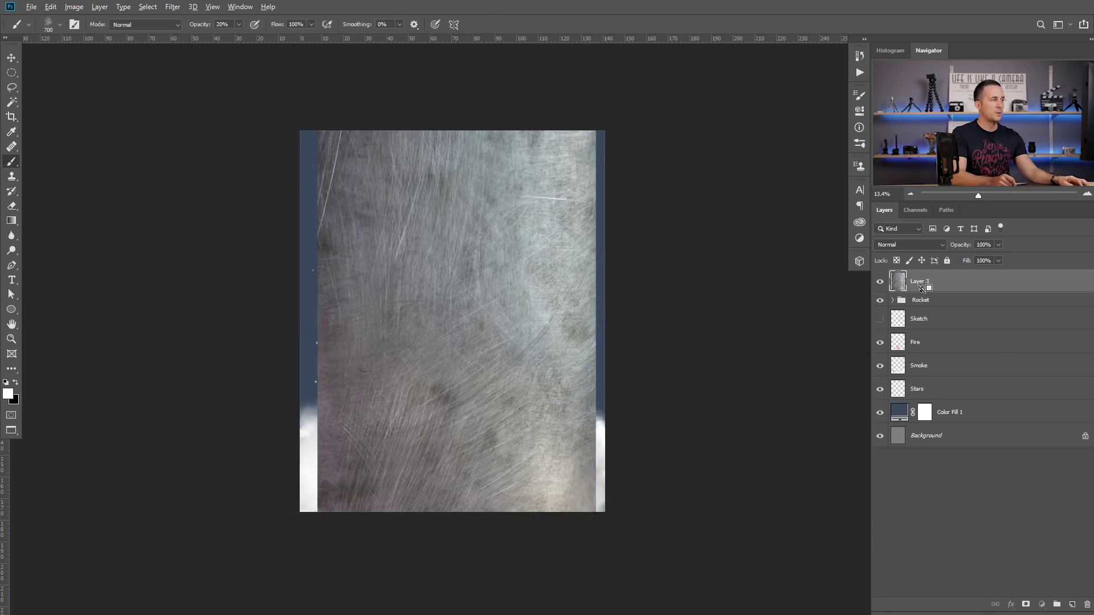
# Clip the metal texture layer to the Rocket group and hide the texture layer.
pyautogui.hotkey('ctrl', 'alt', 'g')
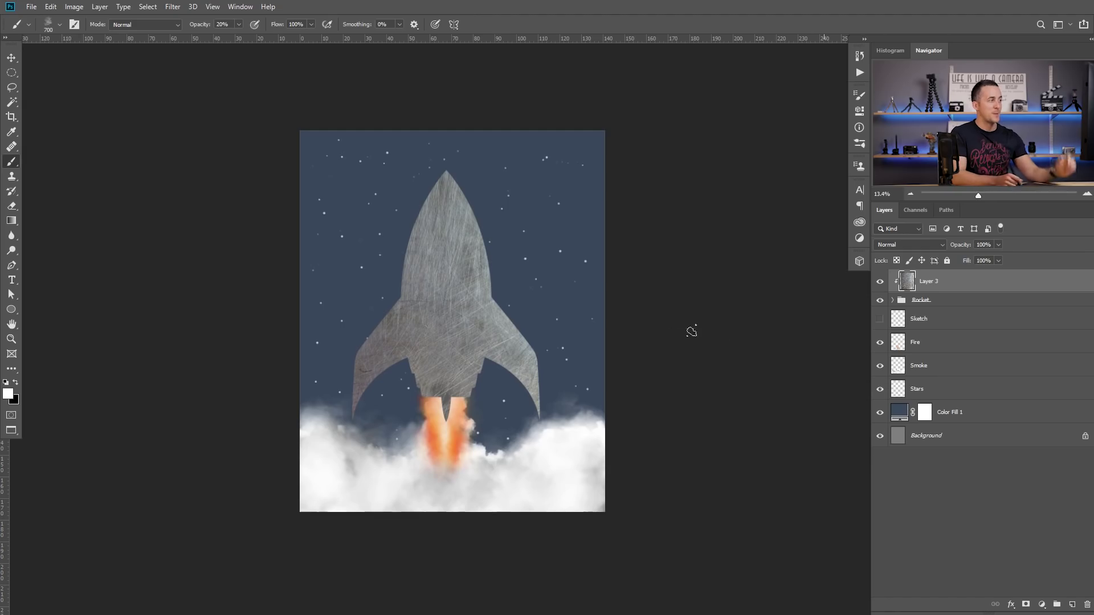
pyautogui.click(880, 283)
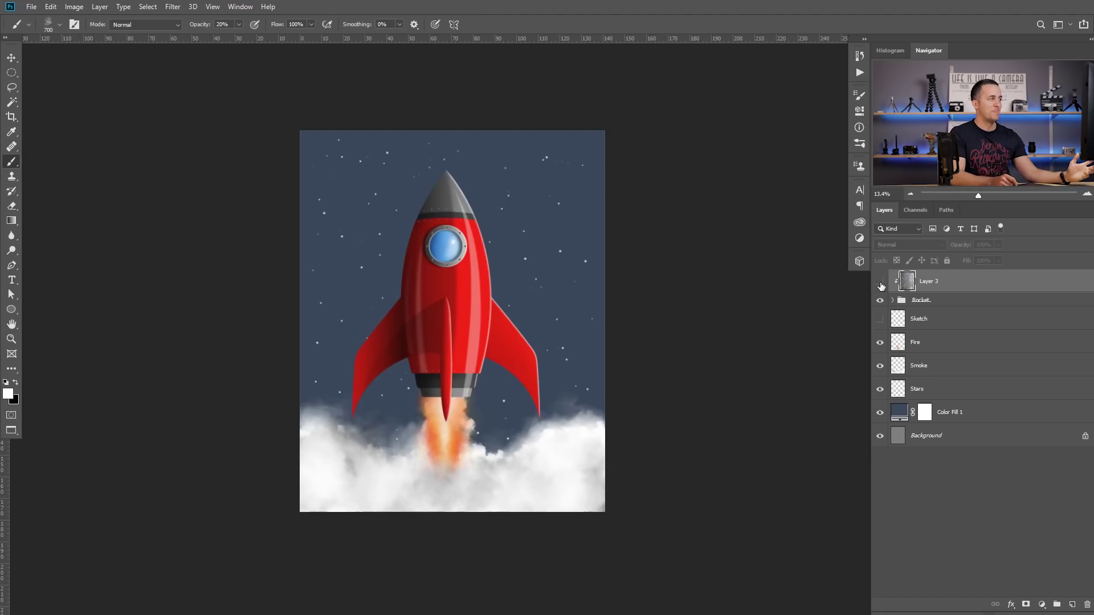
# Show the metal texture layer and set its blend mode to Soft Light.
pyautogui.click(880, 285)
pyautogui.click(910, 244)
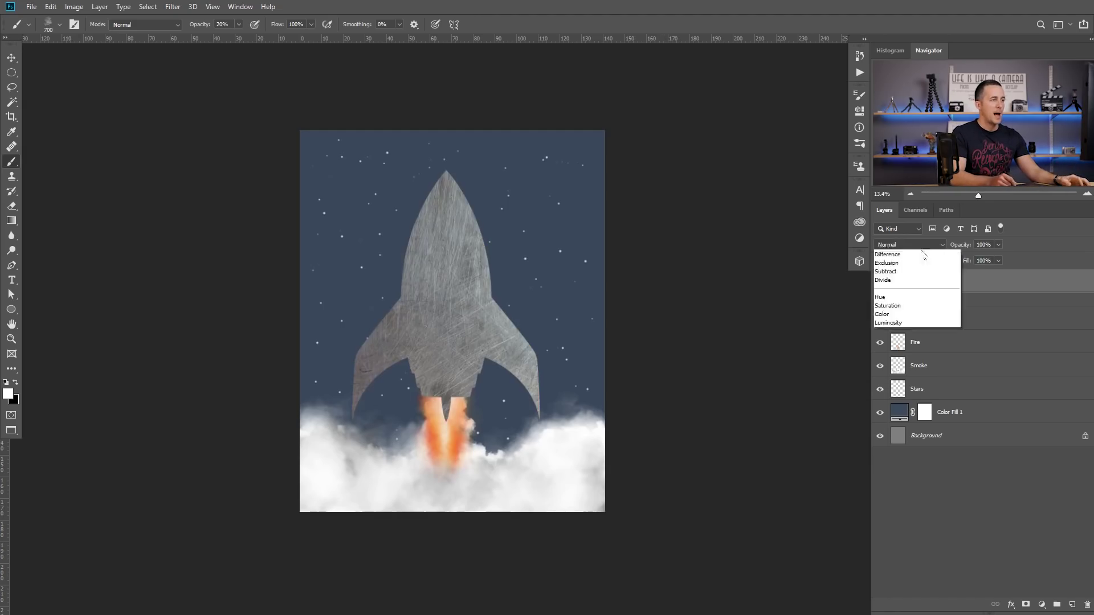
pyautogui.click(920, 392)
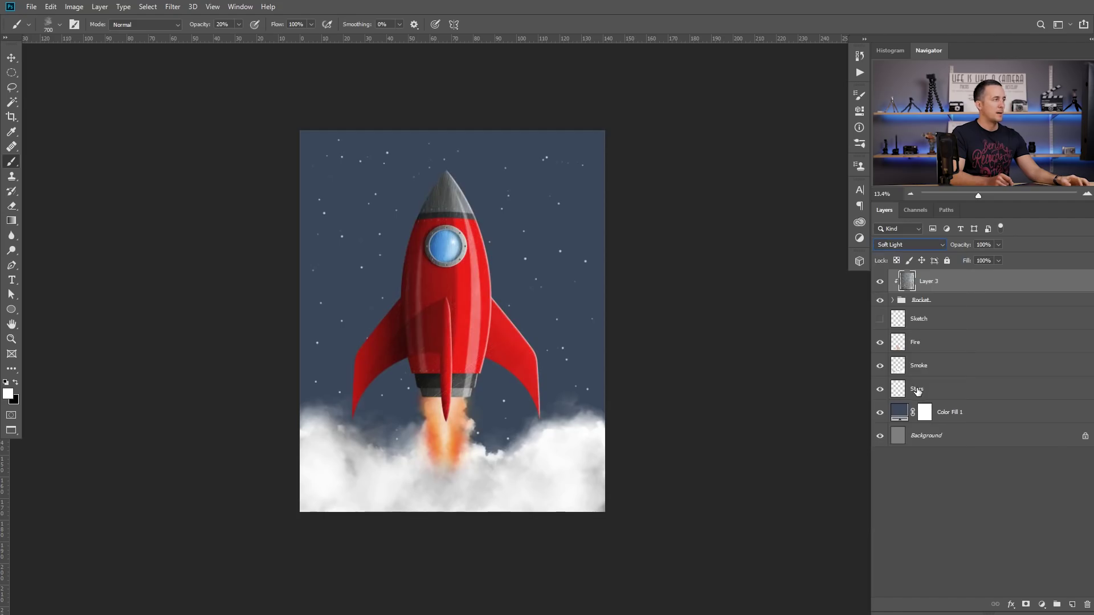
pyautogui.moveTo(458, 234); pyautogui.dragTo(495, 252)
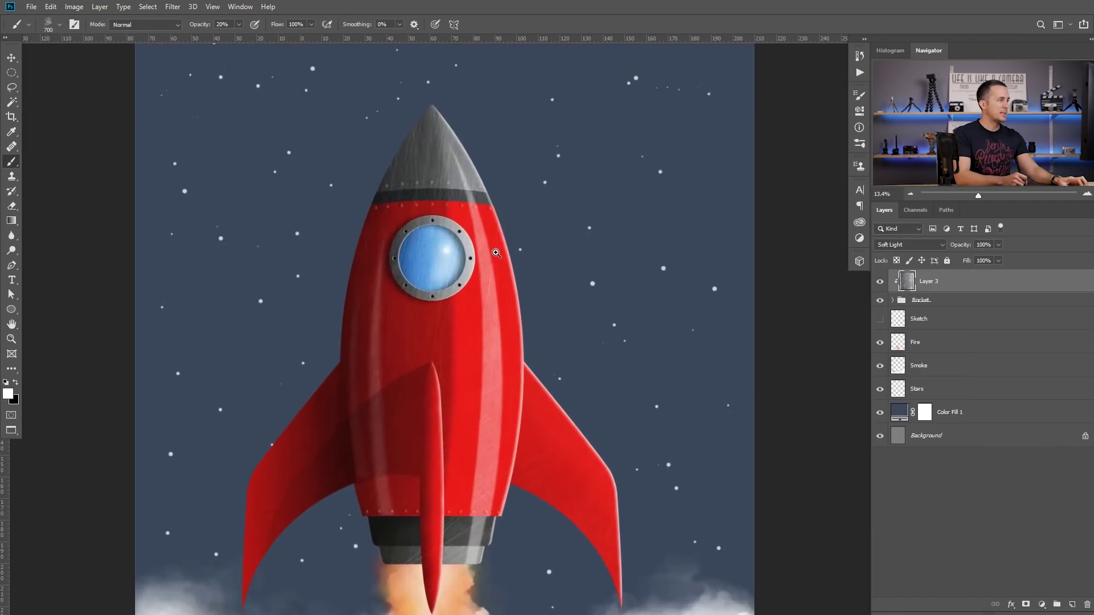
pyautogui.moveTo(476, 328); pyautogui.dragTo(481, 306)
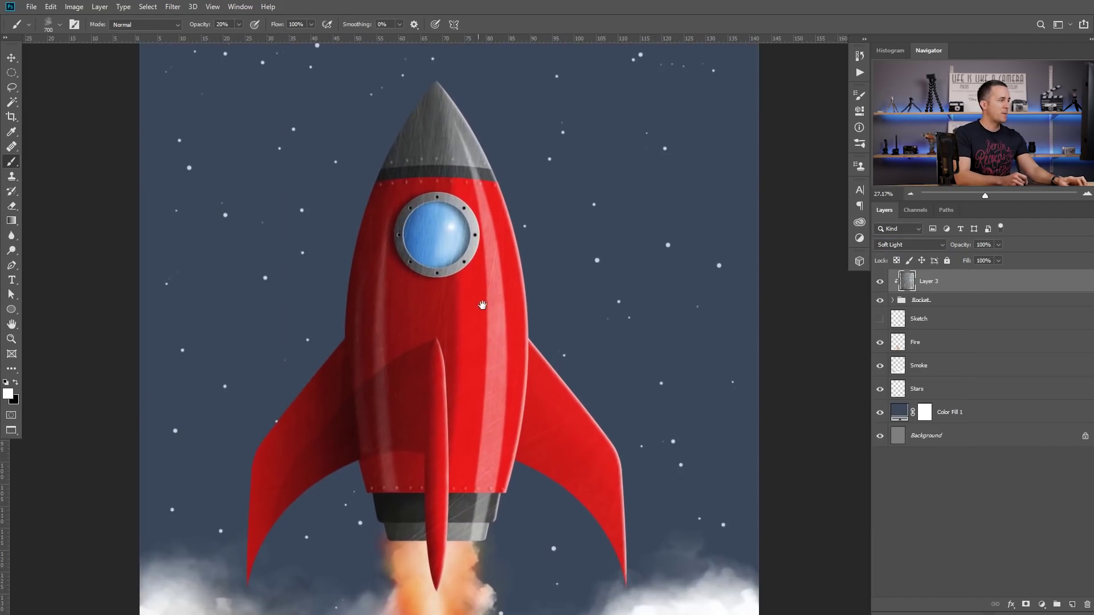
# Add a mask to the metal texture layer and brush it with black at 20% opacity to soften the scratches on the rocket.
pyautogui.click(1027, 605)
pyautogui.press('x')
pyautogui.press('x')
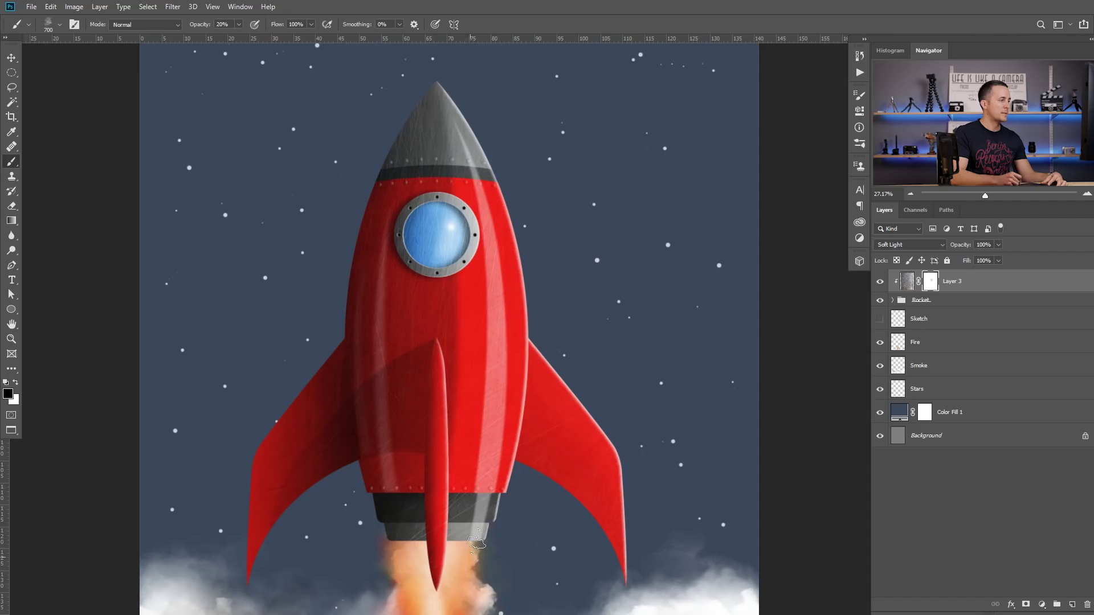
pyautogui.moveTo(334, 420); pyautogui.dragTo(391, 423)
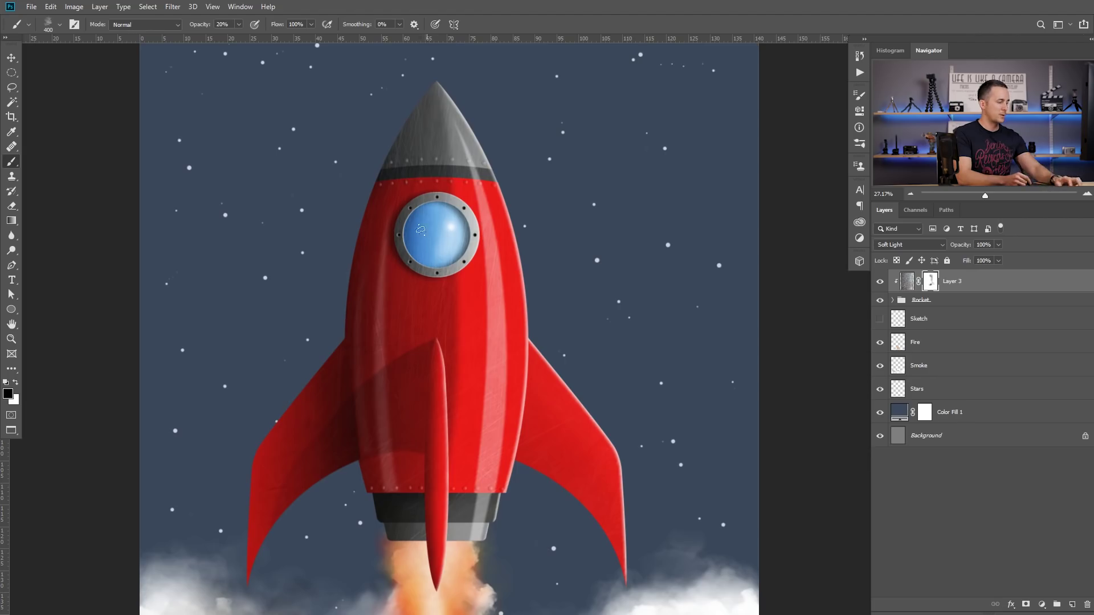
# Mask the metal texture out of the round window glass using an elliptical selection, then deselect.
pyautogui.press('m')
pyautogui.moveTo(403, 202); pyautogui.dragTo(470, 276)
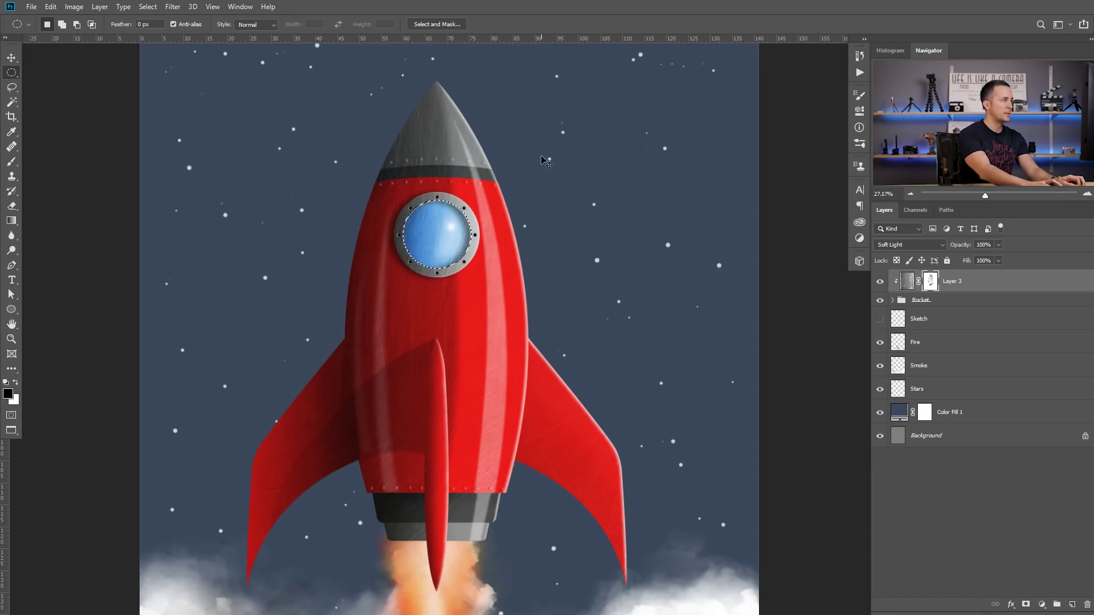
pyautogui.hotkey('ctrl', 'd')
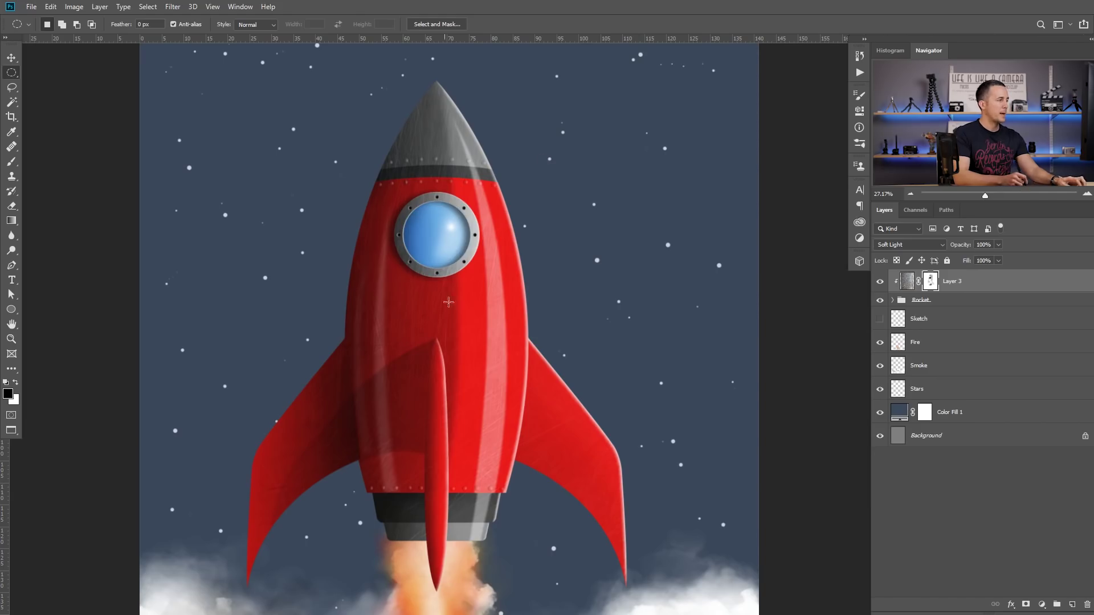
# Refine the texture mask over the rocket with black and white brush strokes at 20% opacity.
pyautogui.press('b')
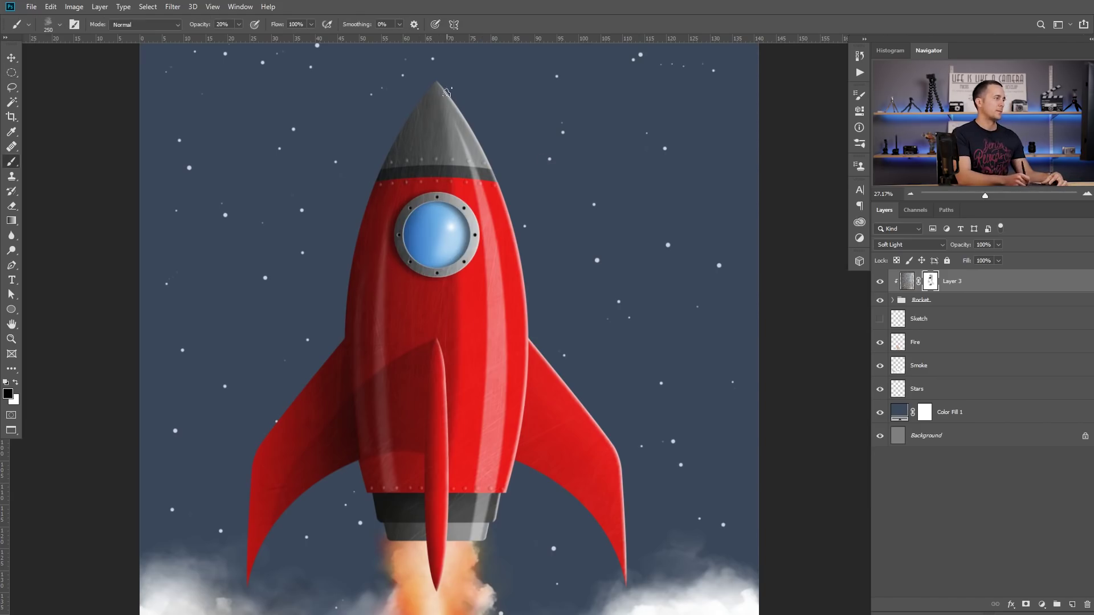
pyautogui.press('x')
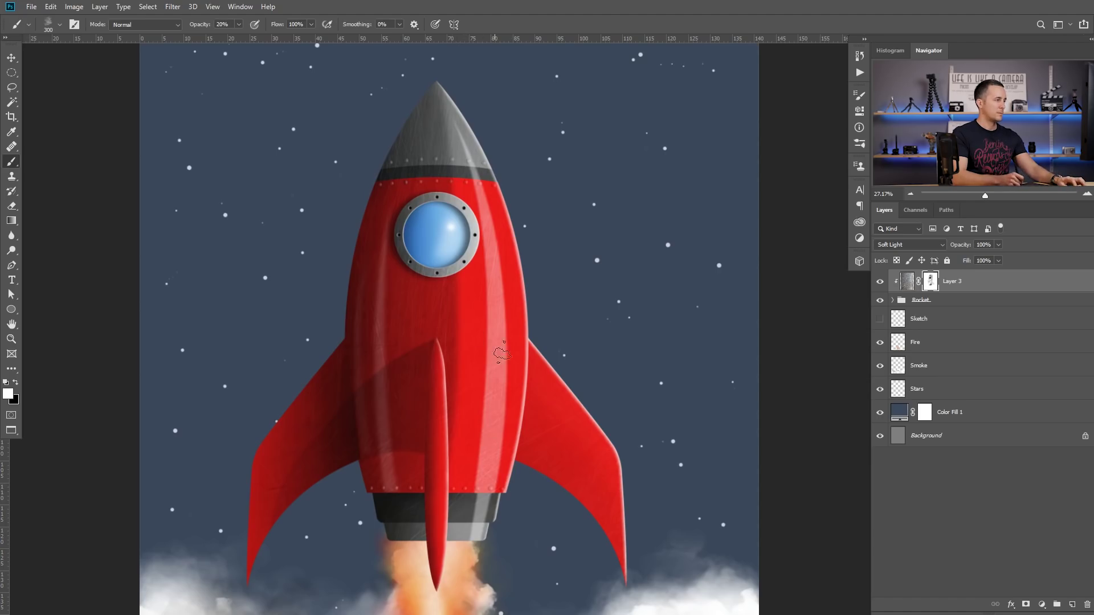
pyautogui.moveTo(539, 407); pyautogui.dragTo(511, 416)
pyautogui.moveTo(511, 415)
pyautogui.mouseDown()
pyautogui.moveTo(506, 368)
pyautogui.moveTo(496, 395)
pyautogui.moveTo(506, 371)
pyautogui.moveTo(536, 369)
pyautogui.moveTo(519, 346)
pyautogui.mouseUp()
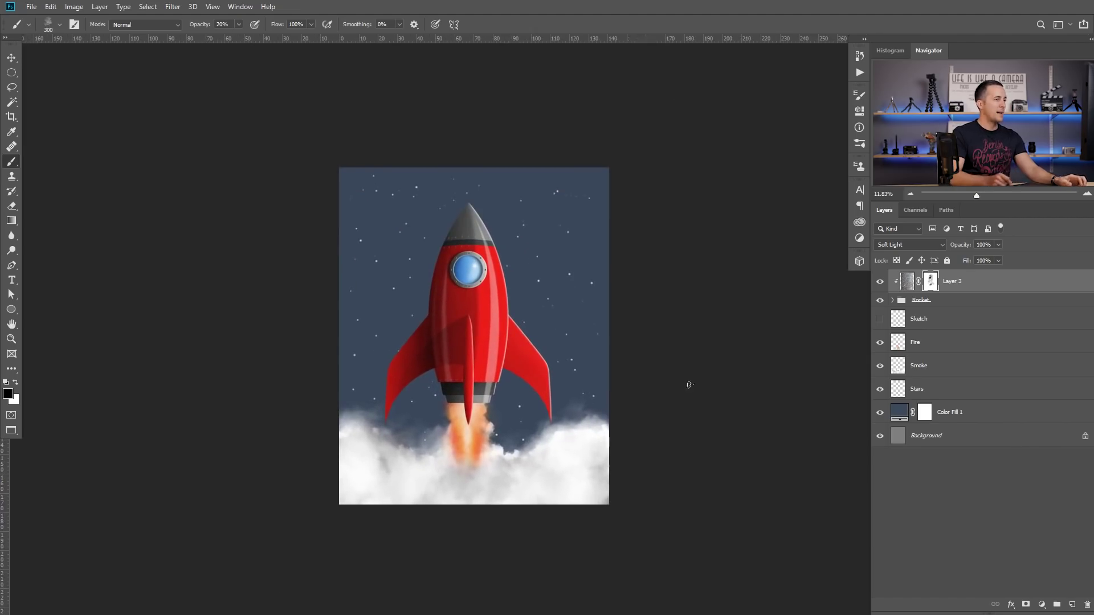
# Add a white-to-black Gradient Overlay in Soft Light mode to the Color Fill 1 background layer.
pyautogui.doubleClick(1036, 414)
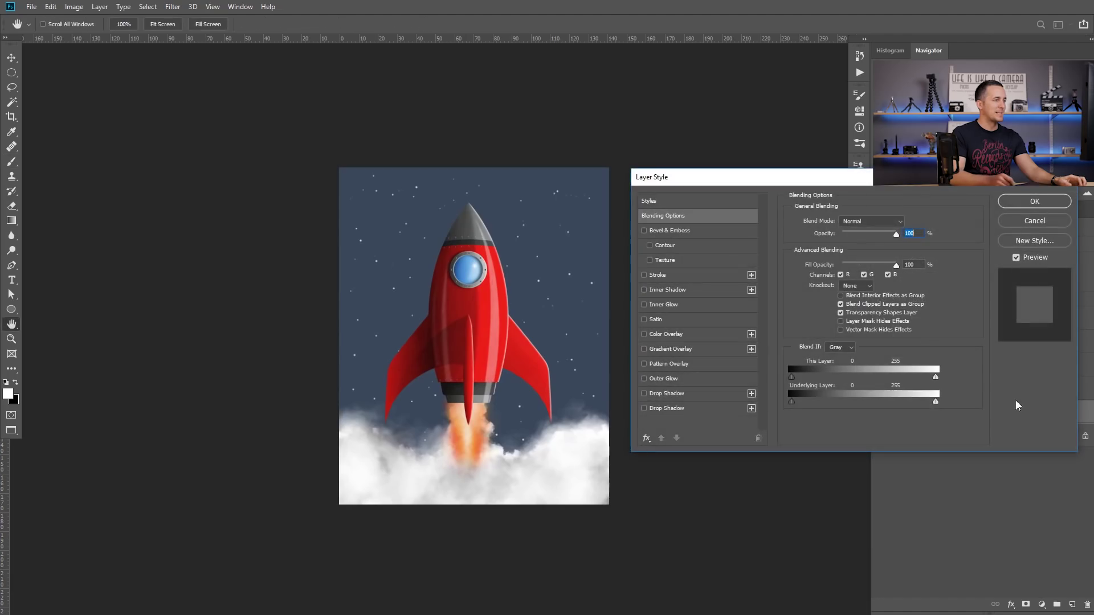
pyautogui.click(667, 379)
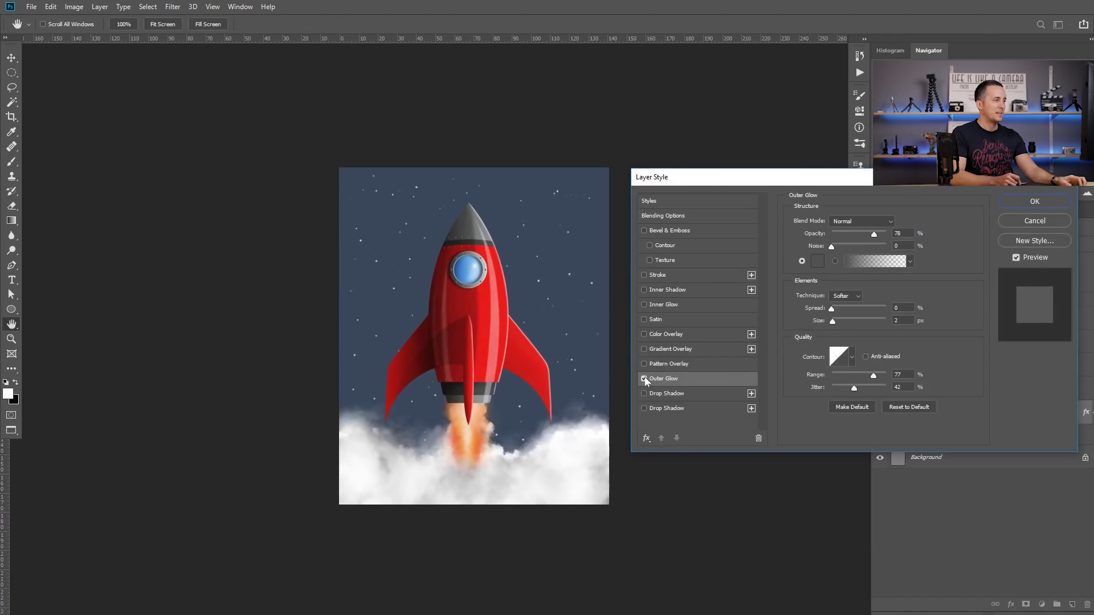
pyautogui.click(669, 349)
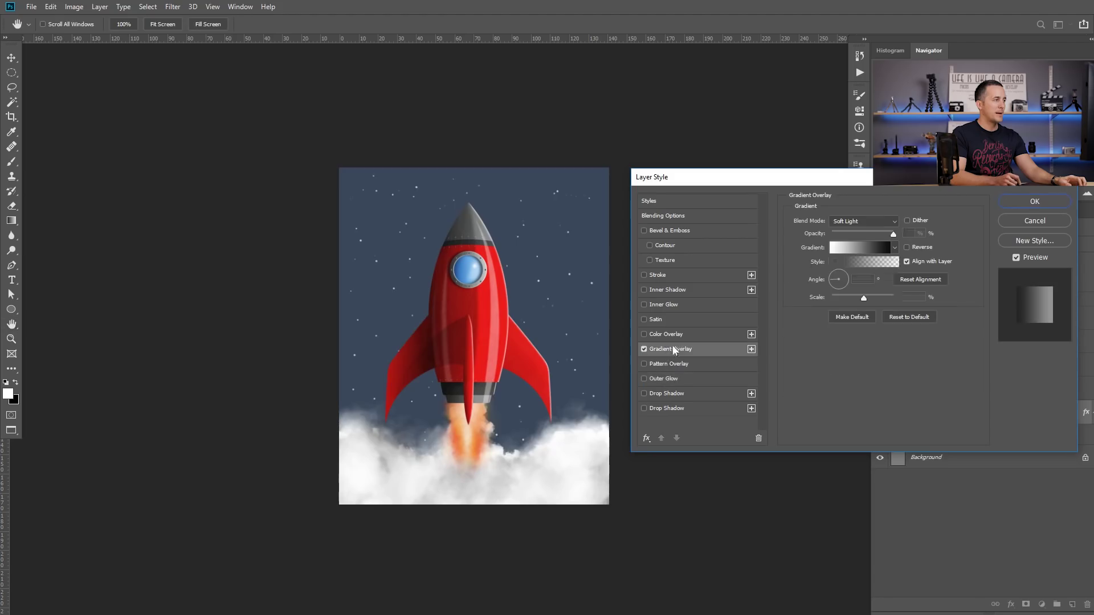
pyautogui.click(853, 249)
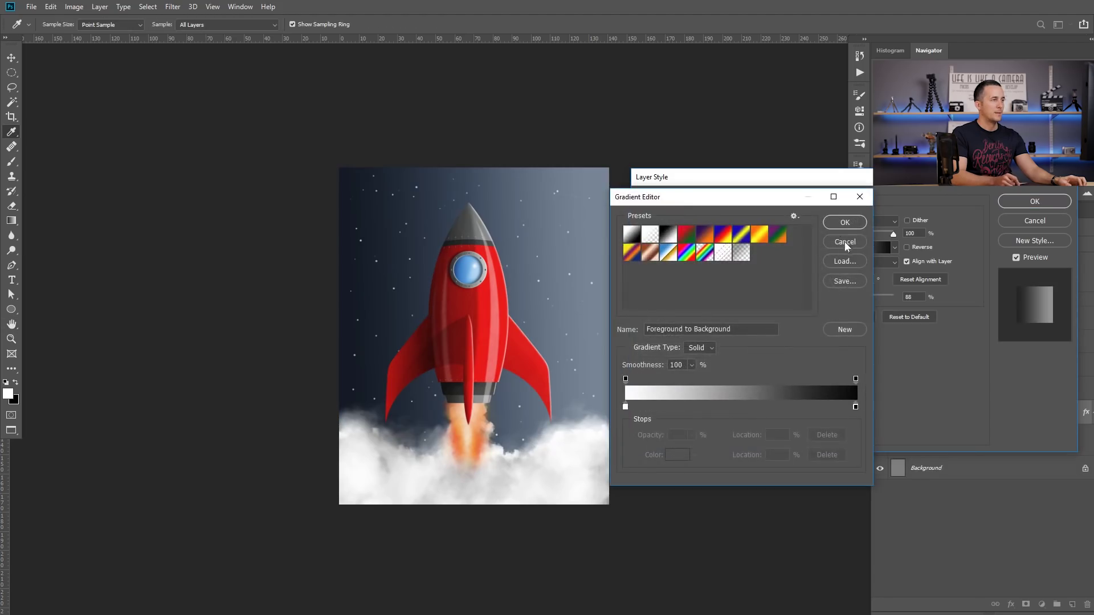
pyautogui.click(844, 242)
pyautogui.click(861, 221)
pyautogui.click(849, 345)
# Make the background's gradient overlay Radial at 150% scale and shift its center slightly upward.
pyautogui.click(861, 262)
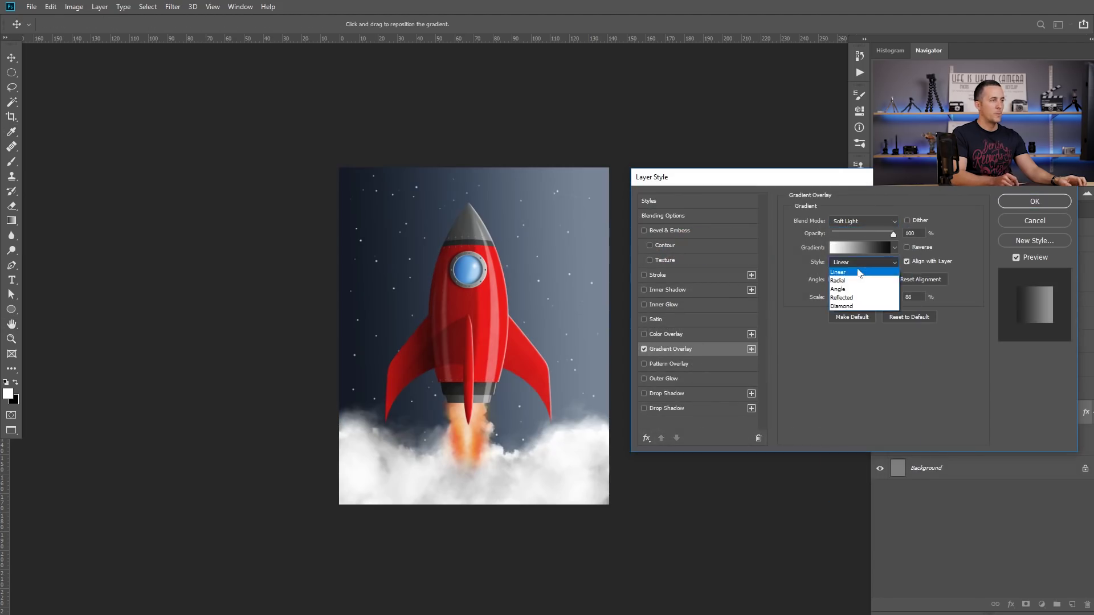
pyautogui.click(853, 281)
pyautogui.moveTo(865, 298); pyautogui.dragTo(846, 301)
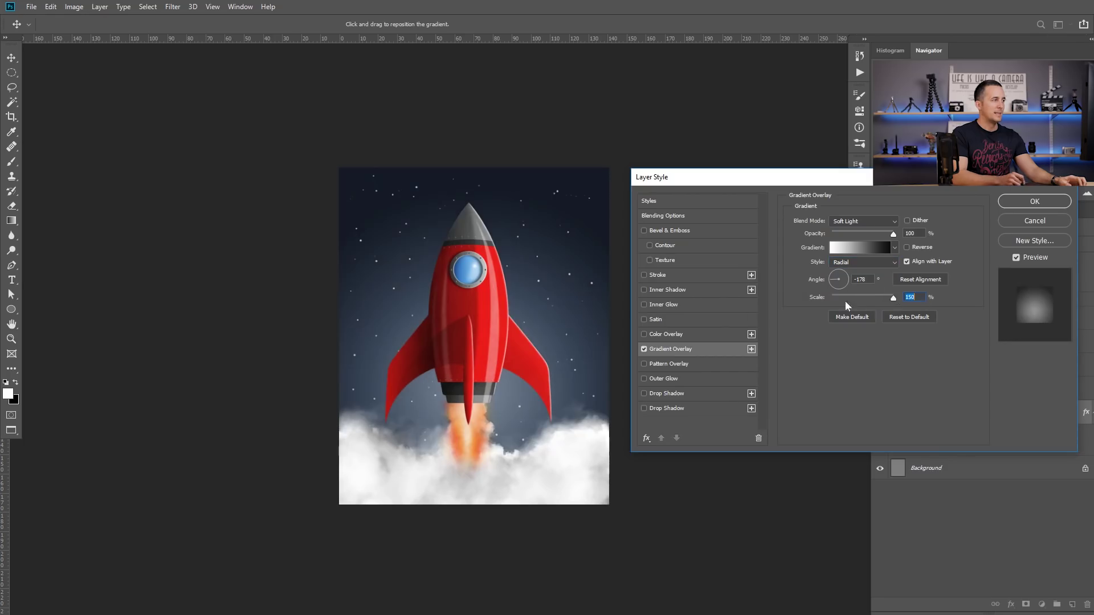
pyautogui.moveTo(531, 314); pyautogui.dragTo(532, 299)
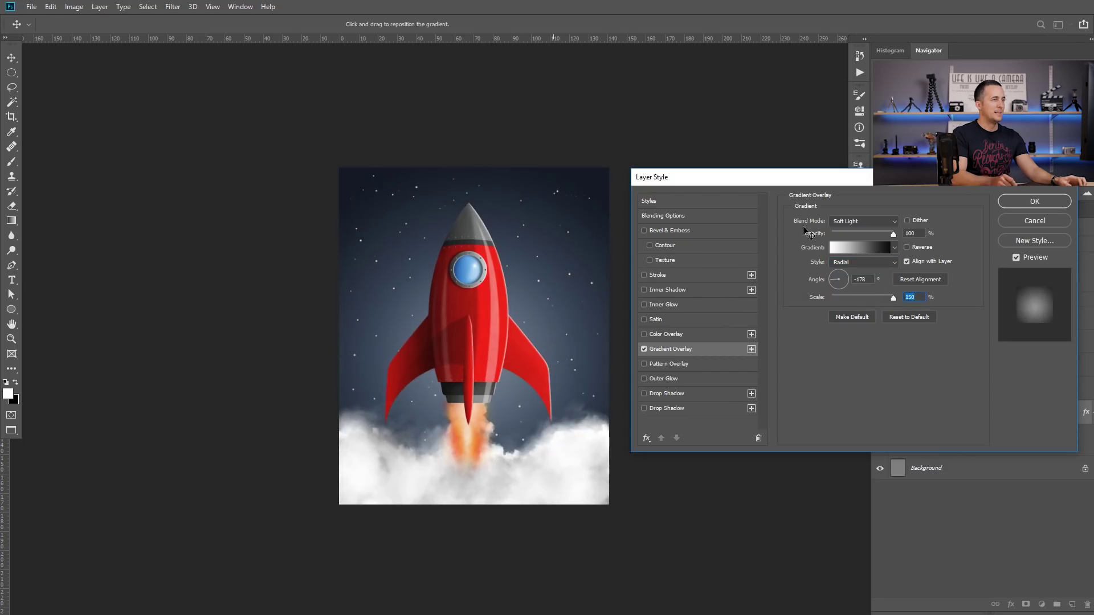
# Reduce the gradient overlay's opacity to 69%, move its center down behind the rocket and apply the layer style.
pyautogui.click(891, 235)
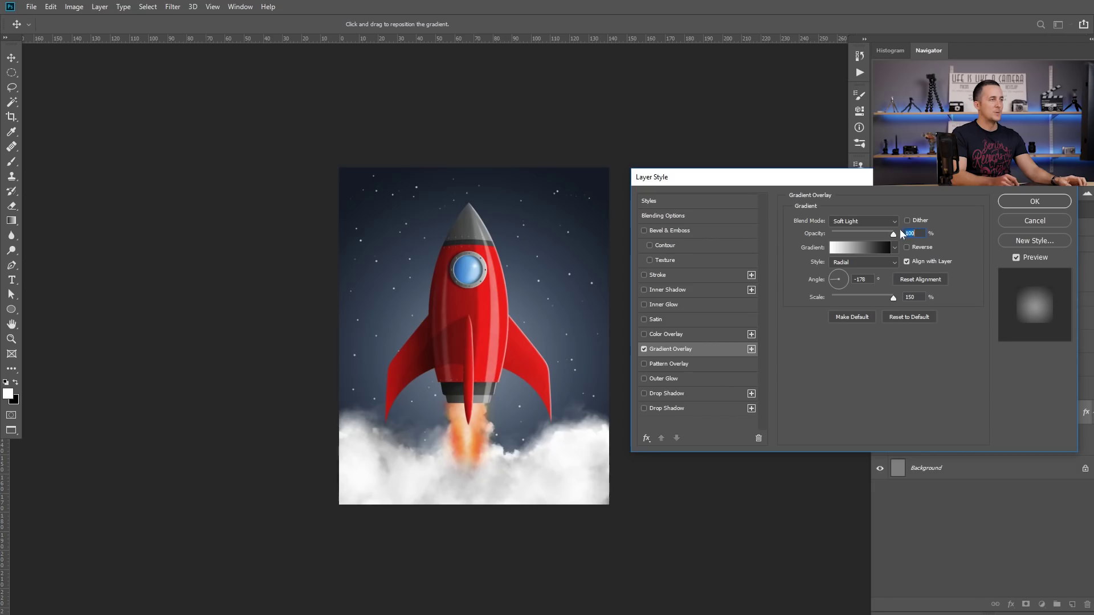
pyautogui.moveTo(893, 235); pyautogui.dragTo(875, 236)
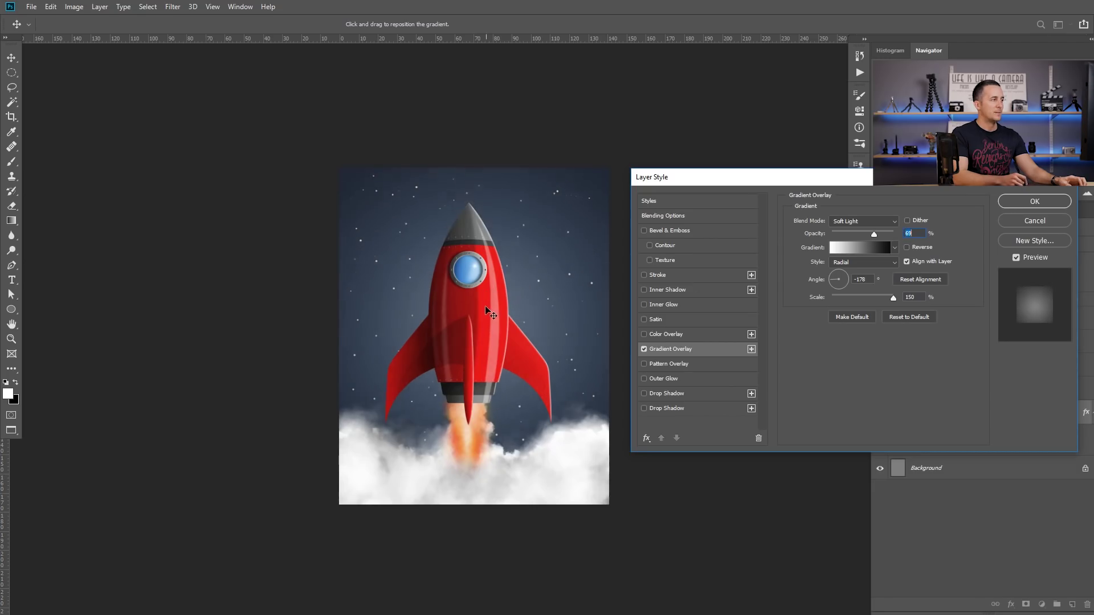
pyautogui.moveTo(485, 308); pyautogui.dragTo(483, 340)
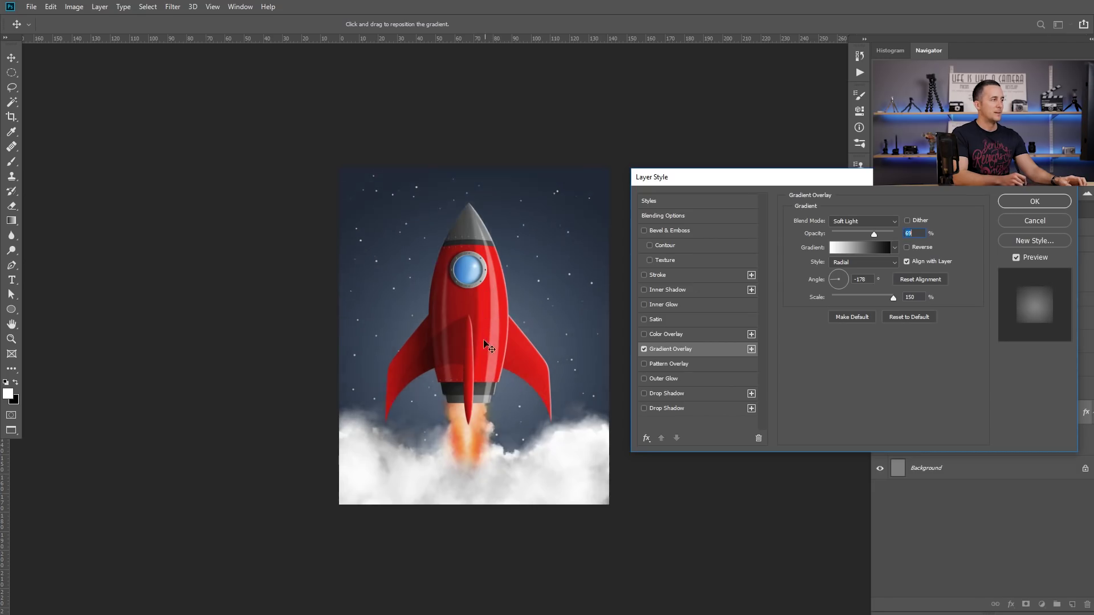
pyautogui.click(1014, 220)
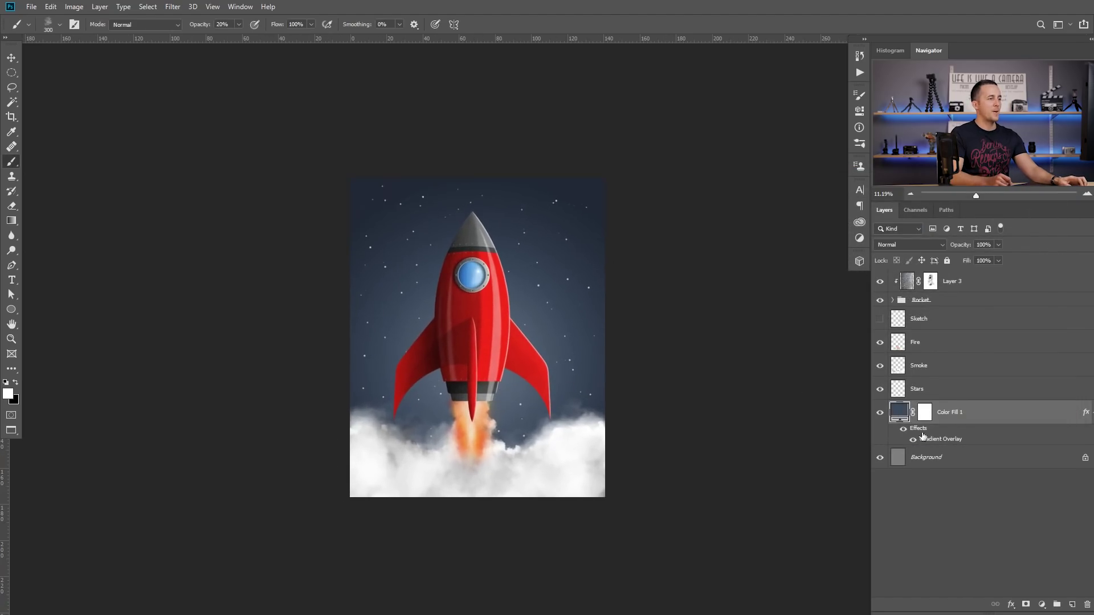
# Compare the background with and without its gradient overlay effect, leaving the effect on.
pyautogui.click(903, 428)
pyautogui.click(902, 429)
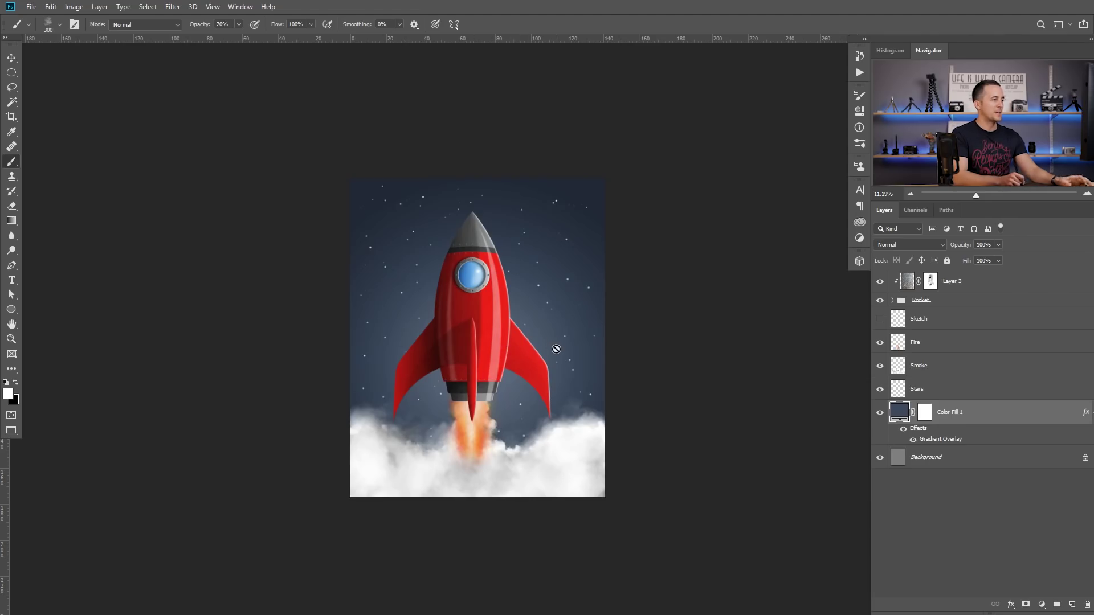
pyautogui.moveTo(504, 340); pyautogui.dragTo(524, 342)
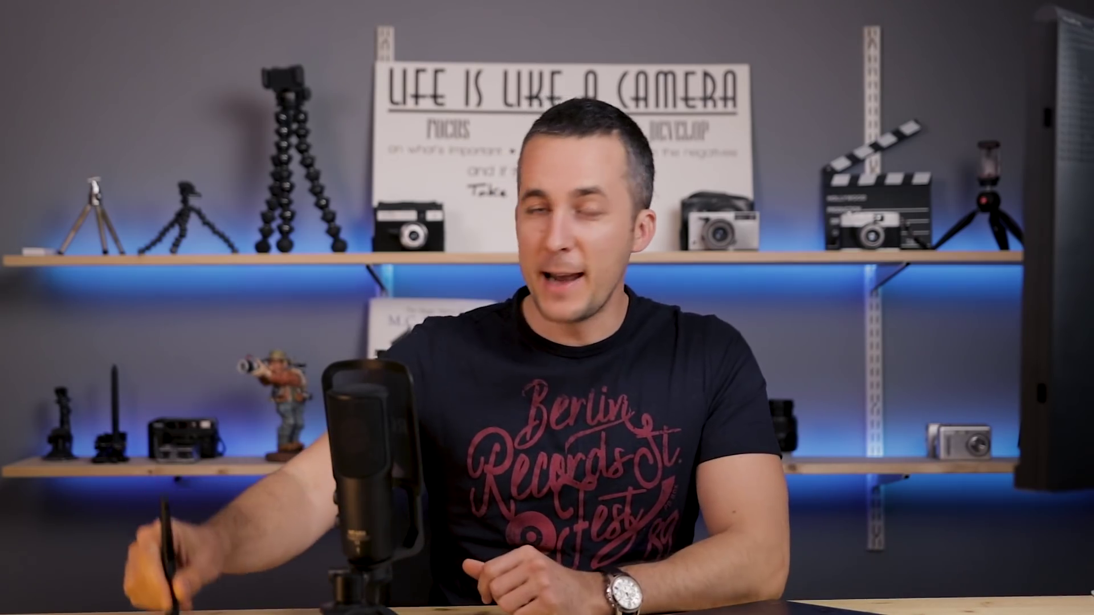